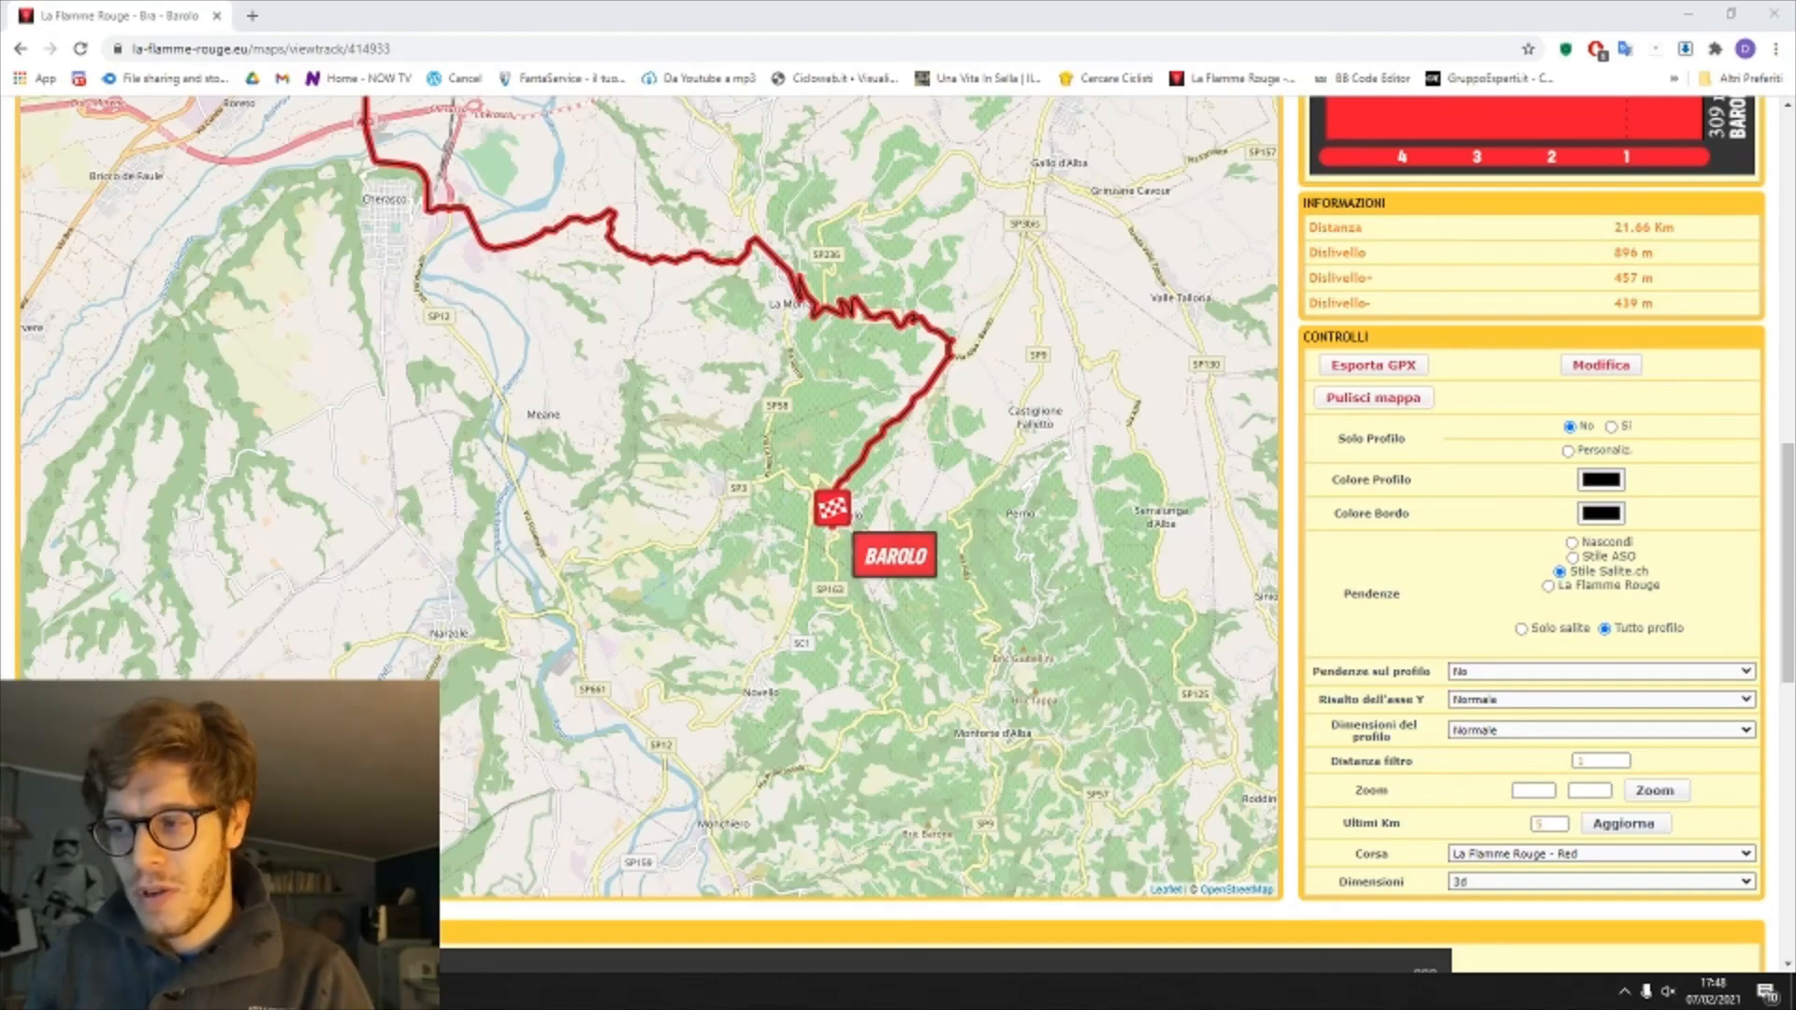
# Step: Examine the Bra - Barolo route on the map, from the start in Bra through the climb to the finish in Barolo
pyautogui.scroll(3, 1690, 657)
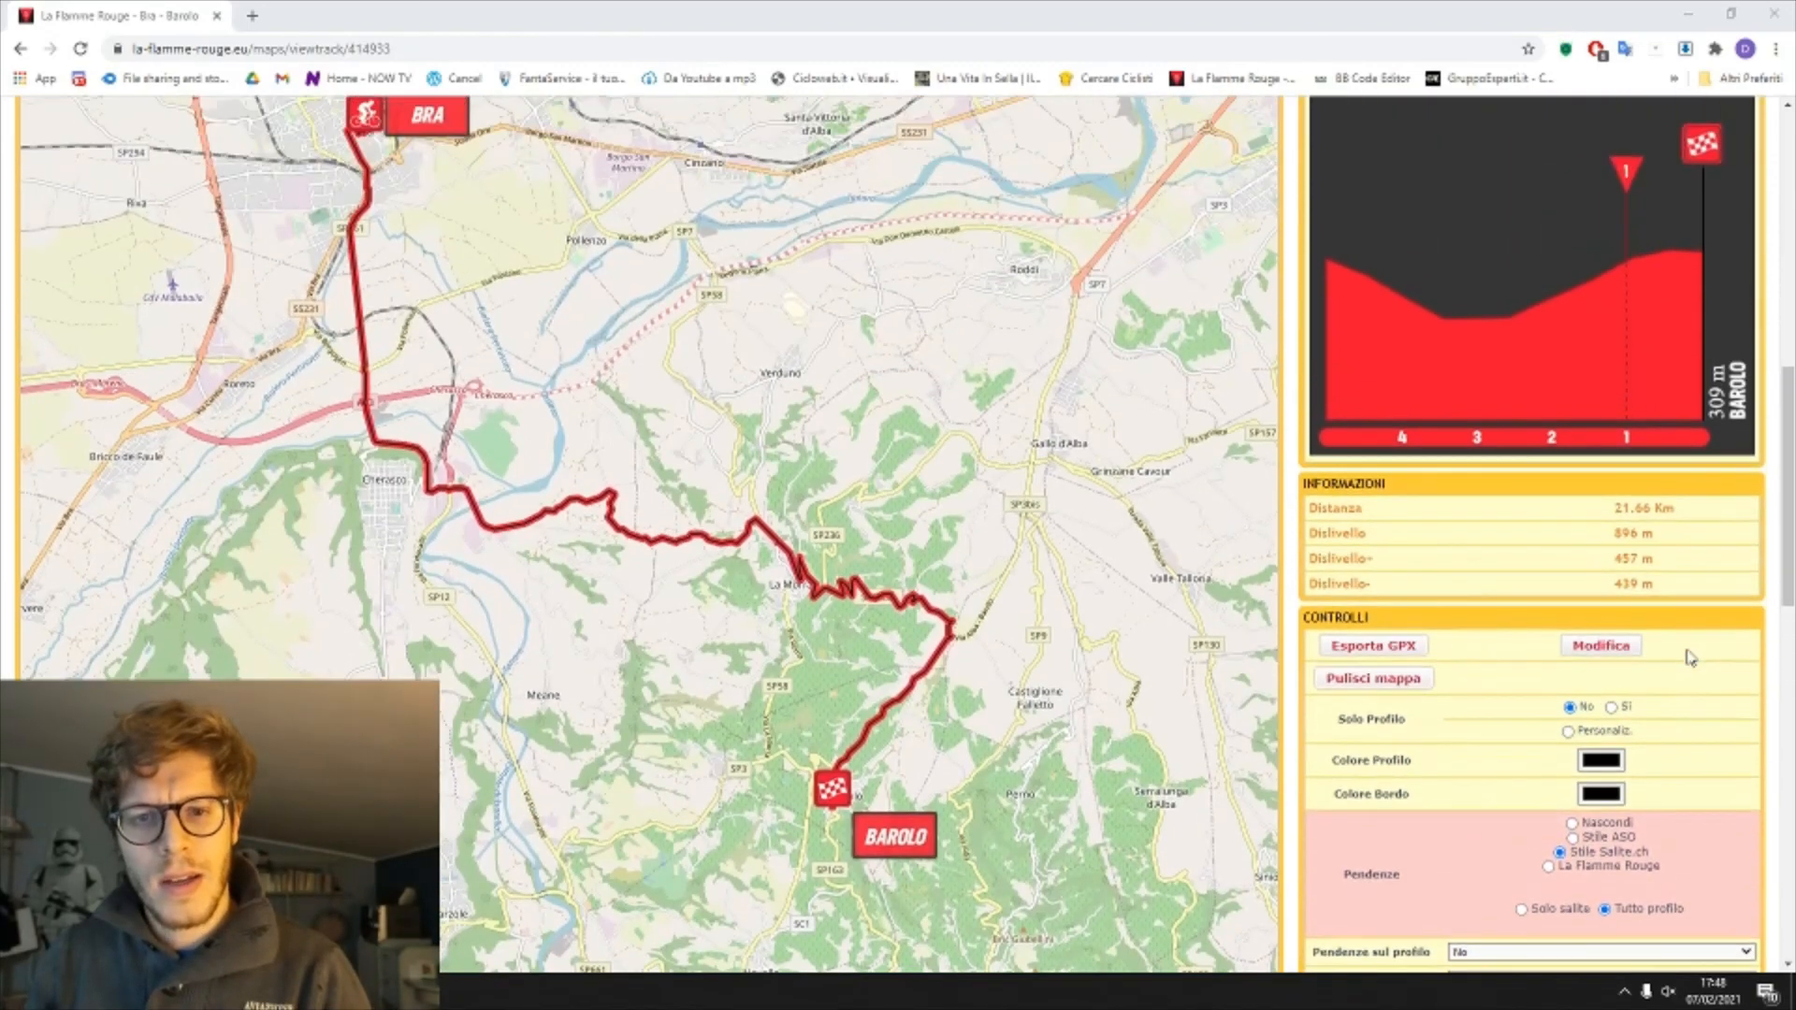
pyautogui.scroll(2, 1691, 657)
pyautogui.moveTo(611, 649); pyautogui.dragTo(571, 429)
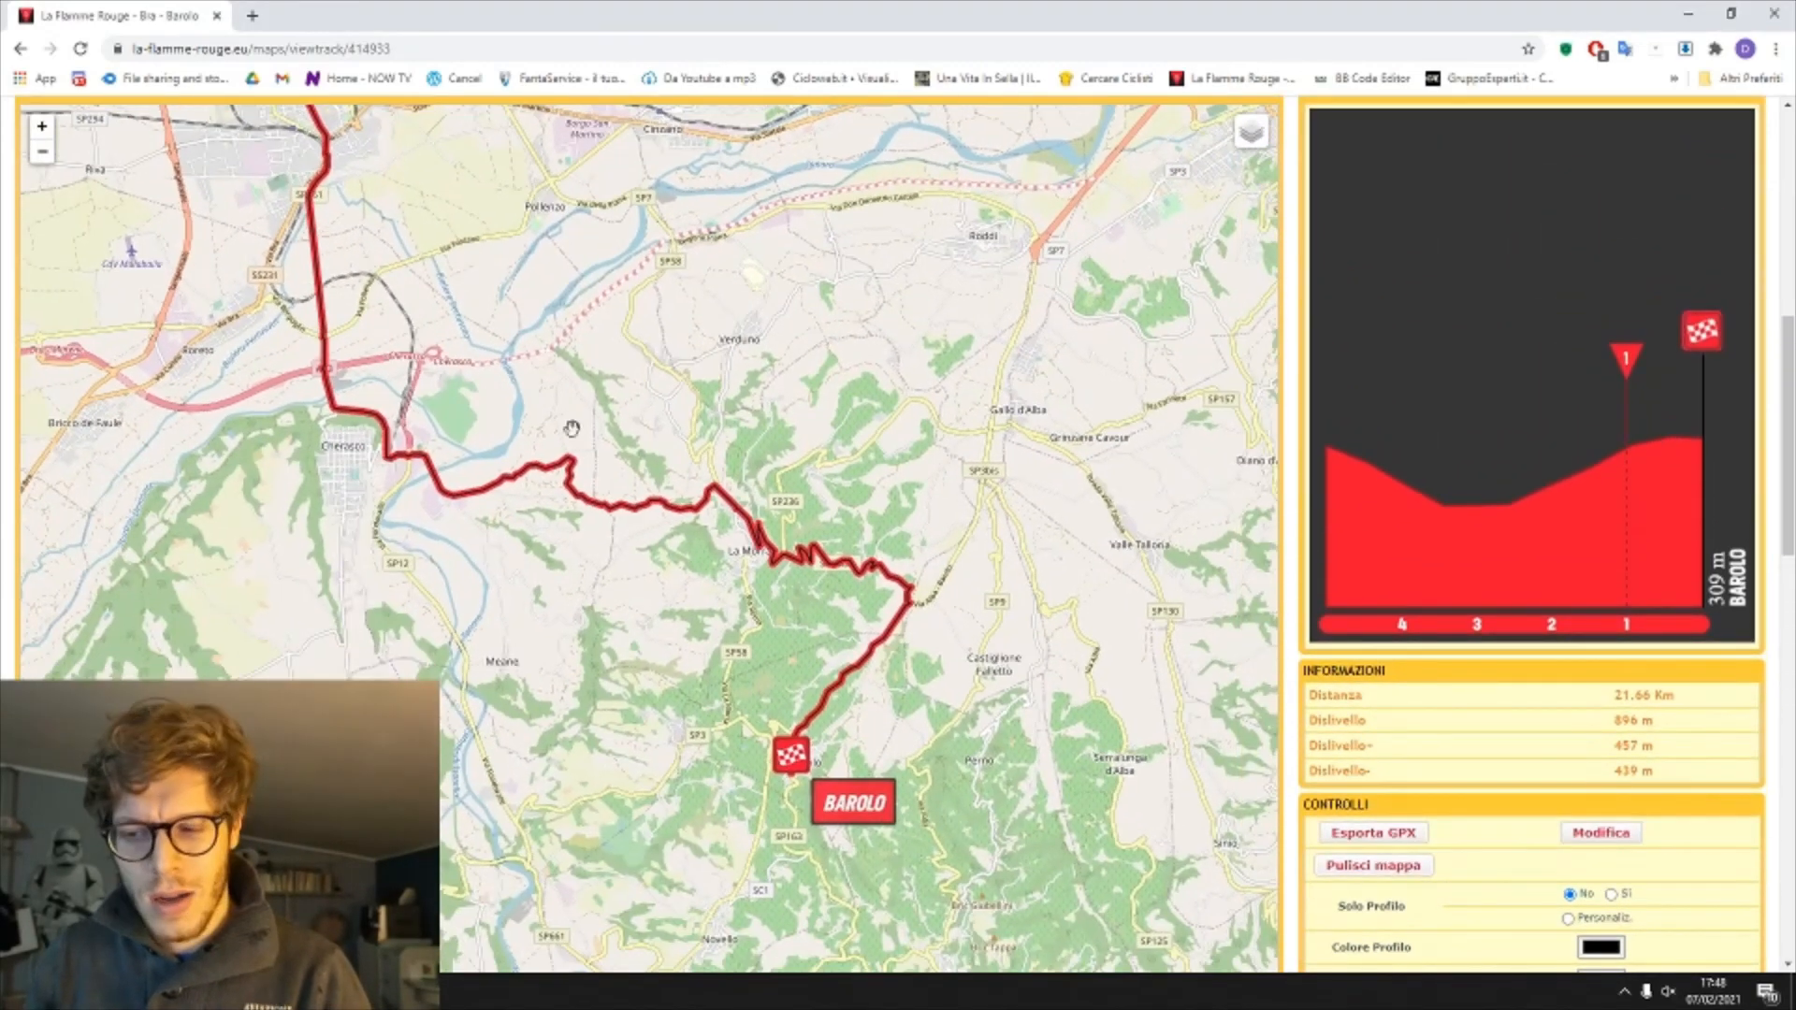
pyautogui.scroll(-2, 782, 717)
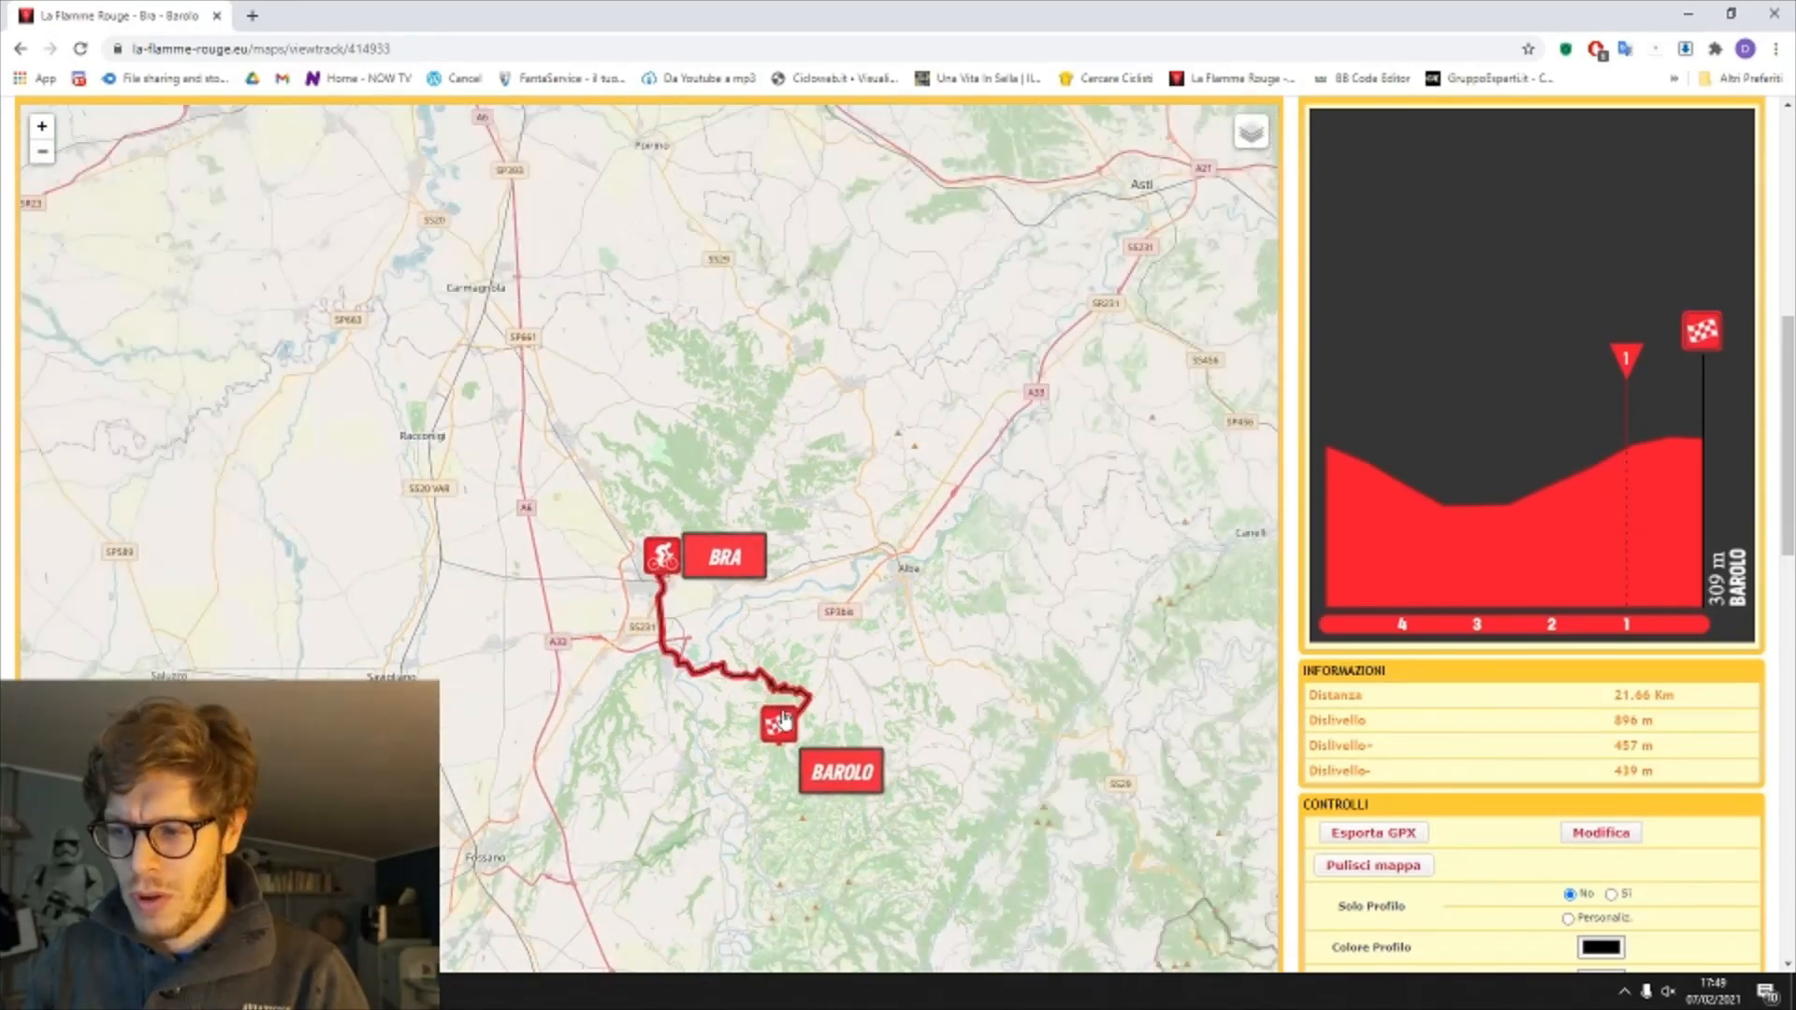
pyautogui.scroll(2, 744, 666)
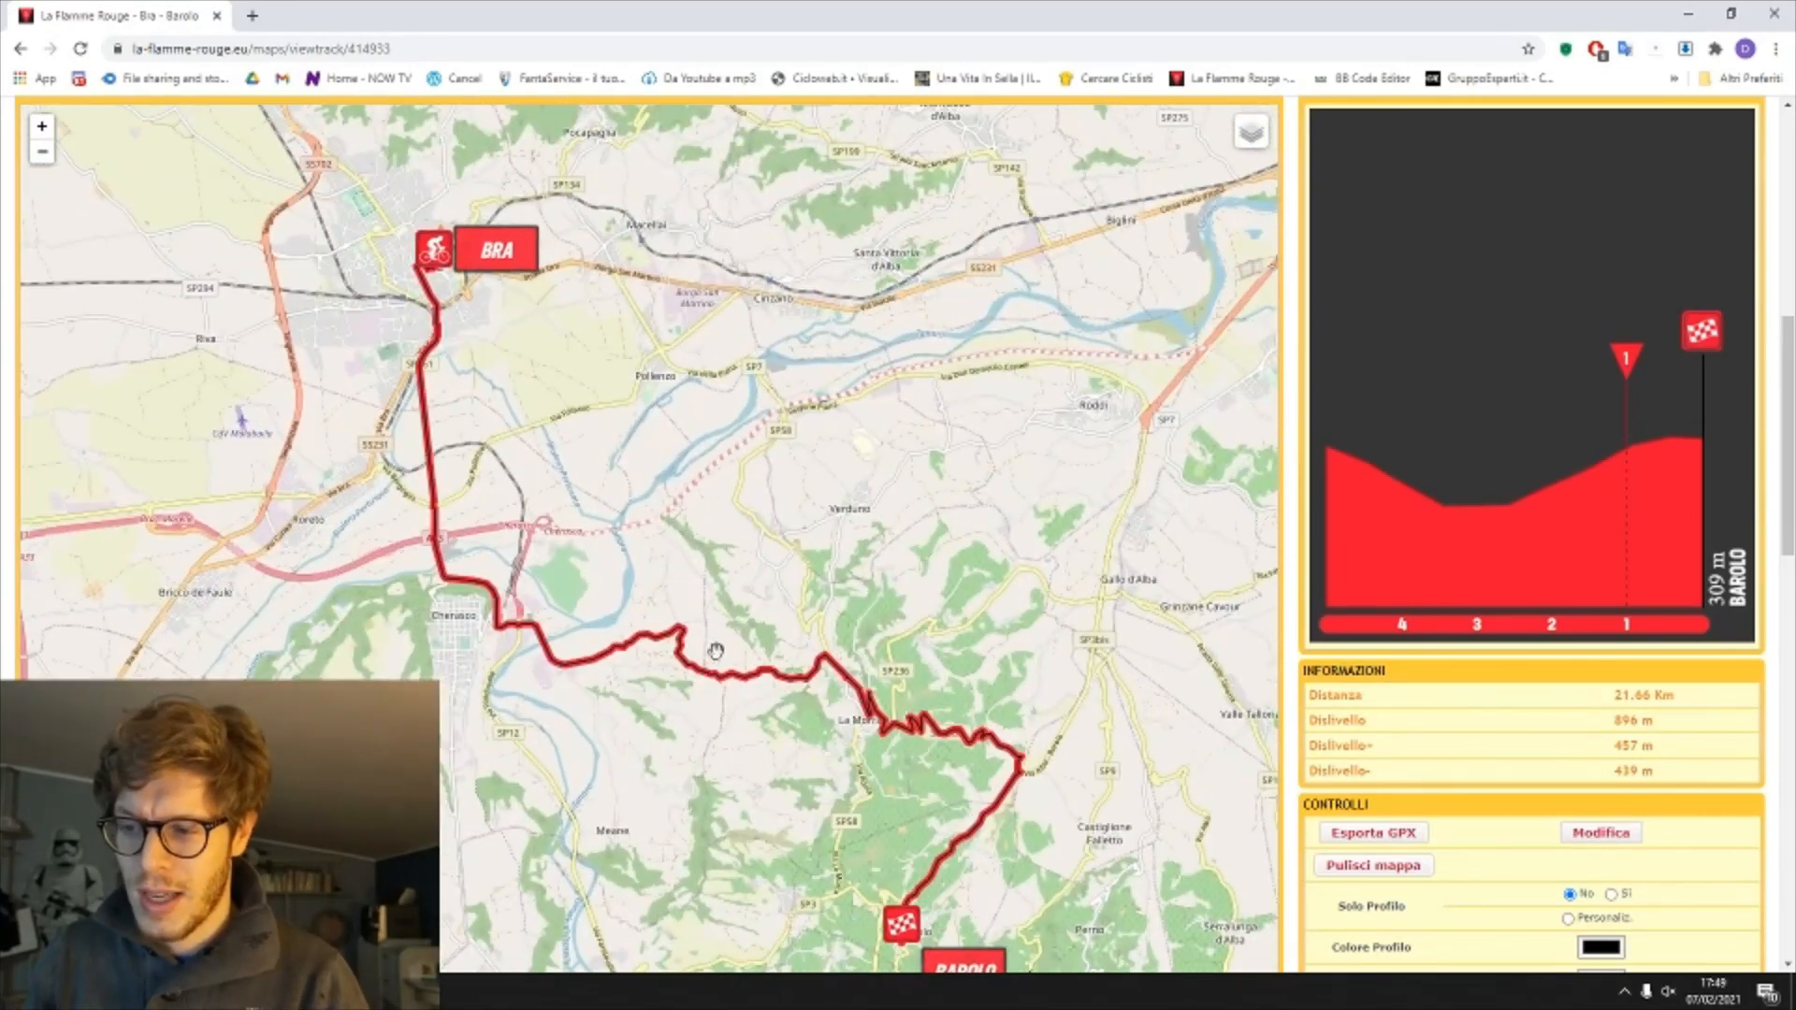
pyautogui.moveTo(715, 650); pyautogui.dragTo(683, 570)
pyautogui.scroll(-1, 692, 558)
pyautogui.moveTo(613, 241); pyautogui.dragTo(700, 423)
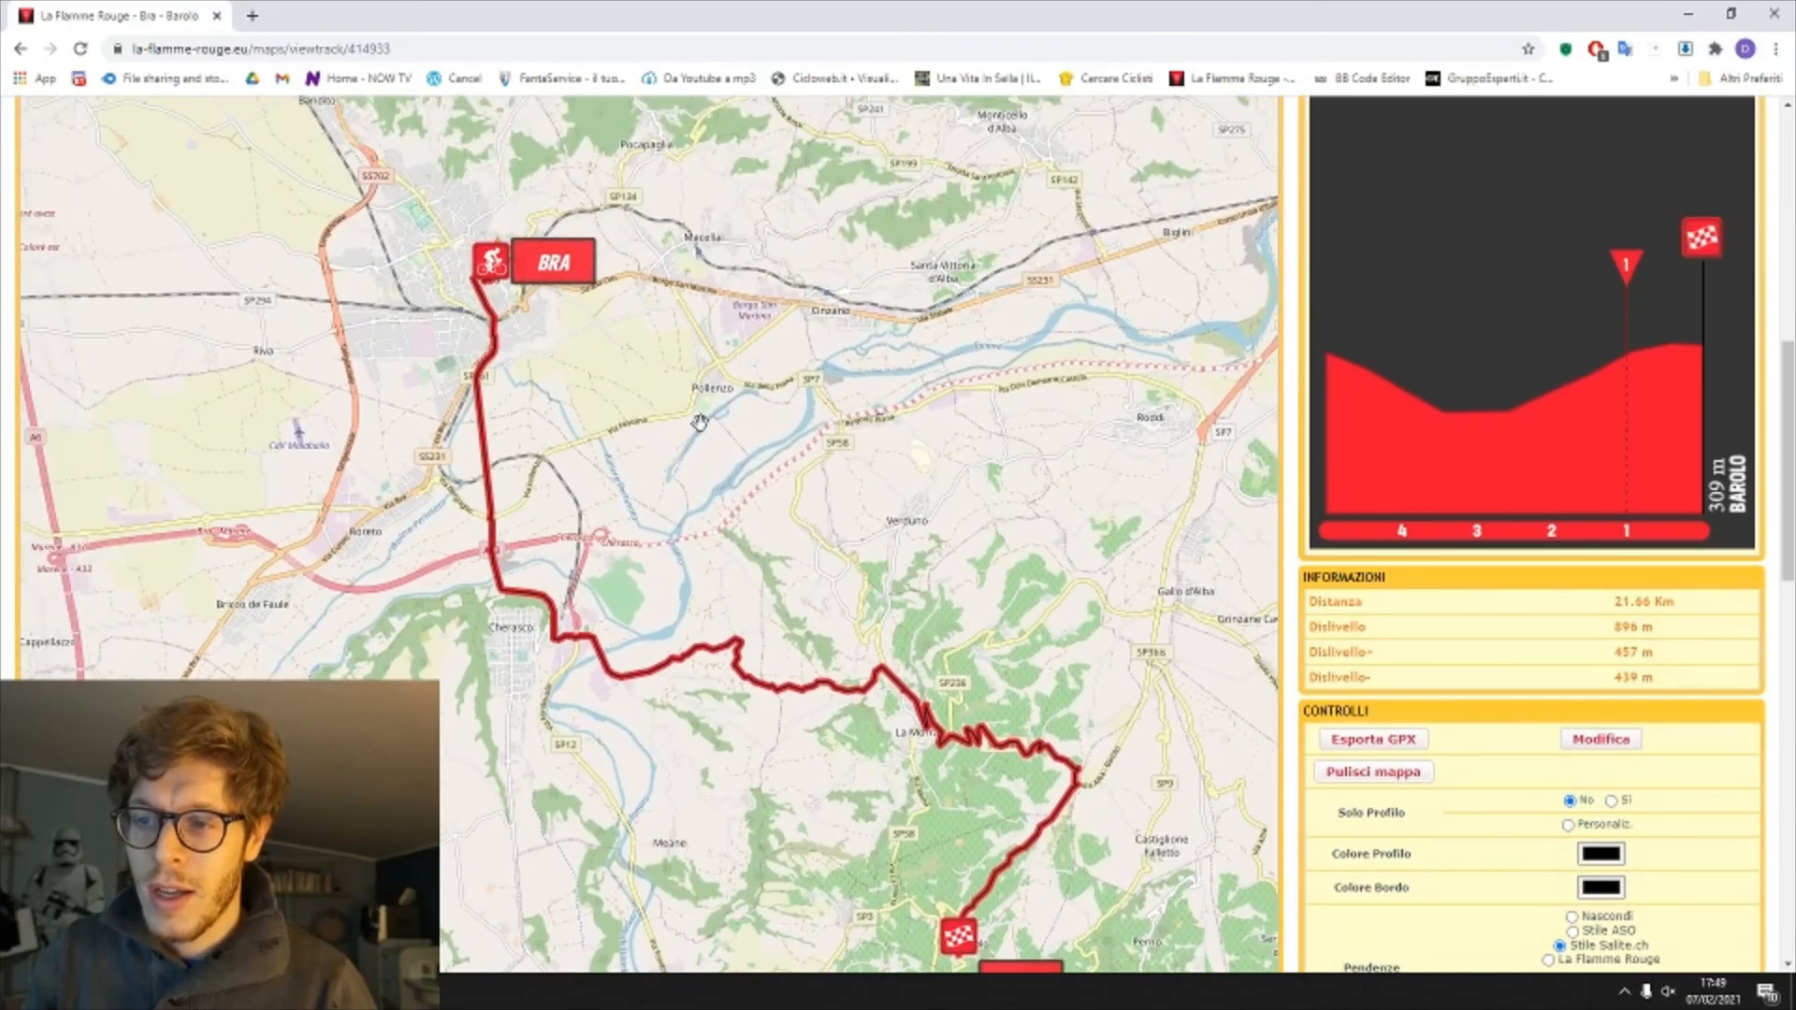
pyautogui.scroll(1, 700, 423)
pyautogui.moveTo(633, 790); pyautogui.dragTo(621, 433)
pyautogui.scroll(-1, 621, 433)
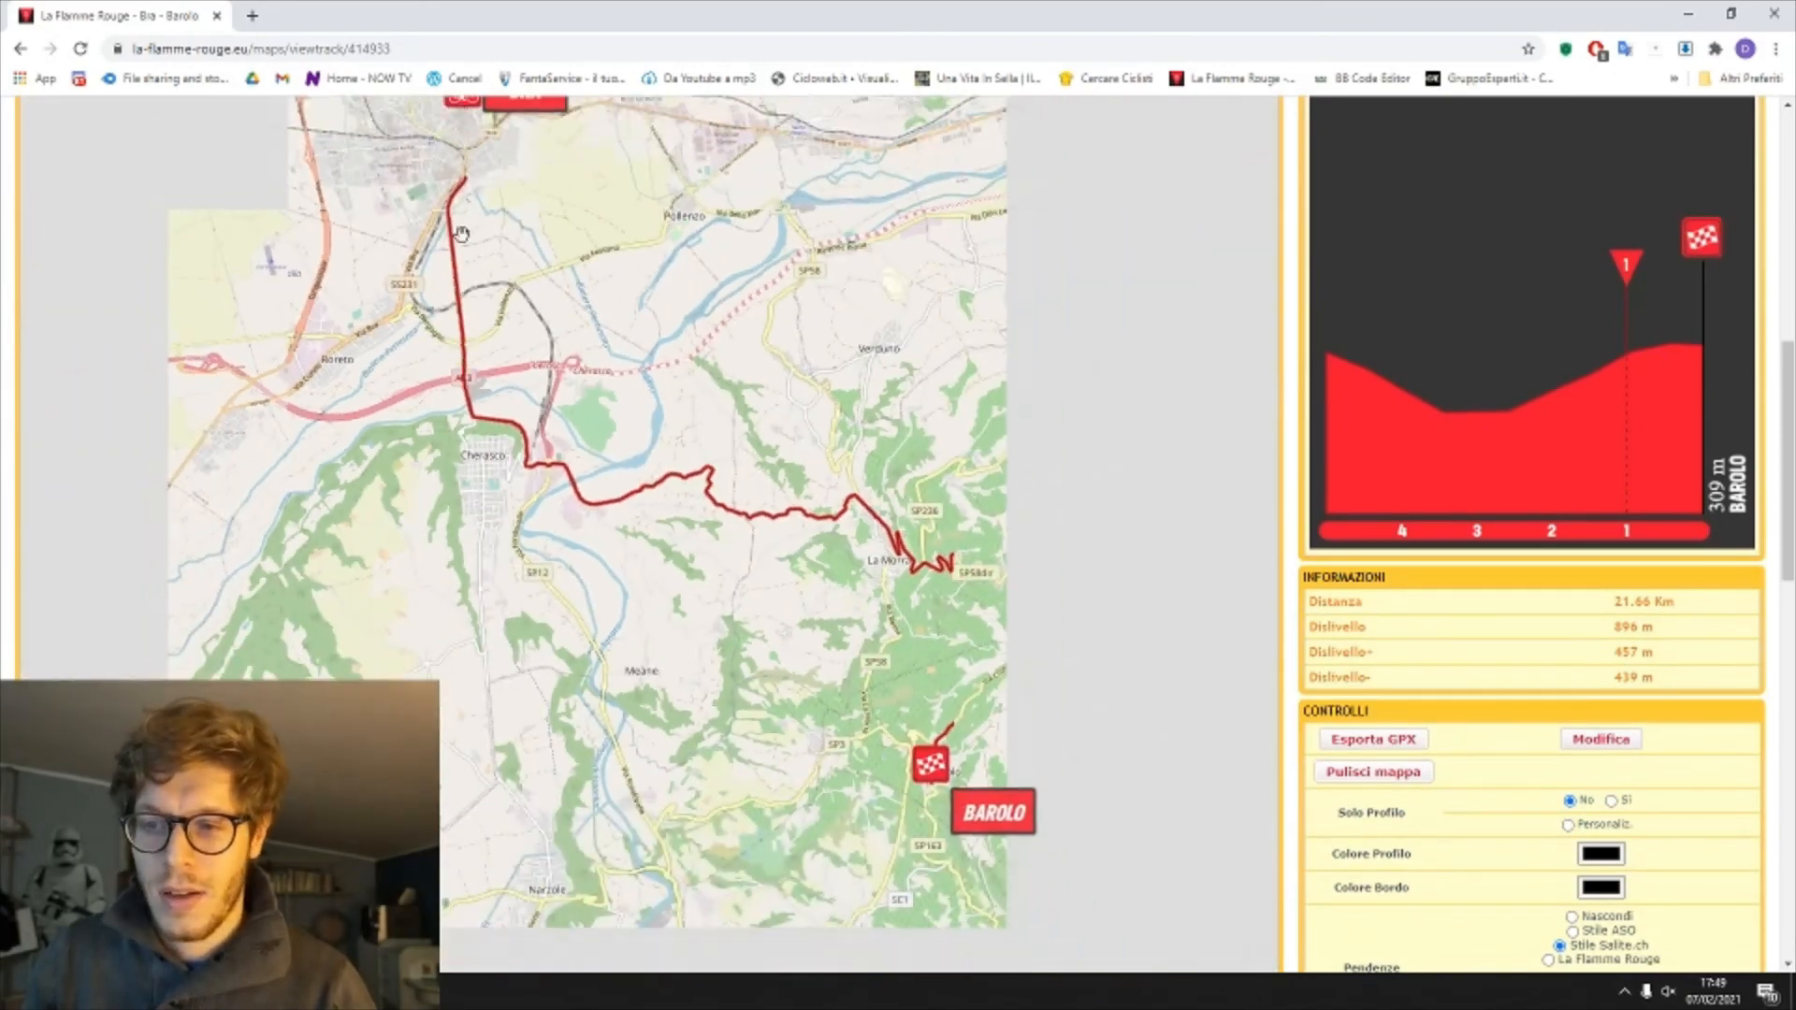
pyautogui.moveTo(461, 233); pyautogui.dragTo(461, 249)
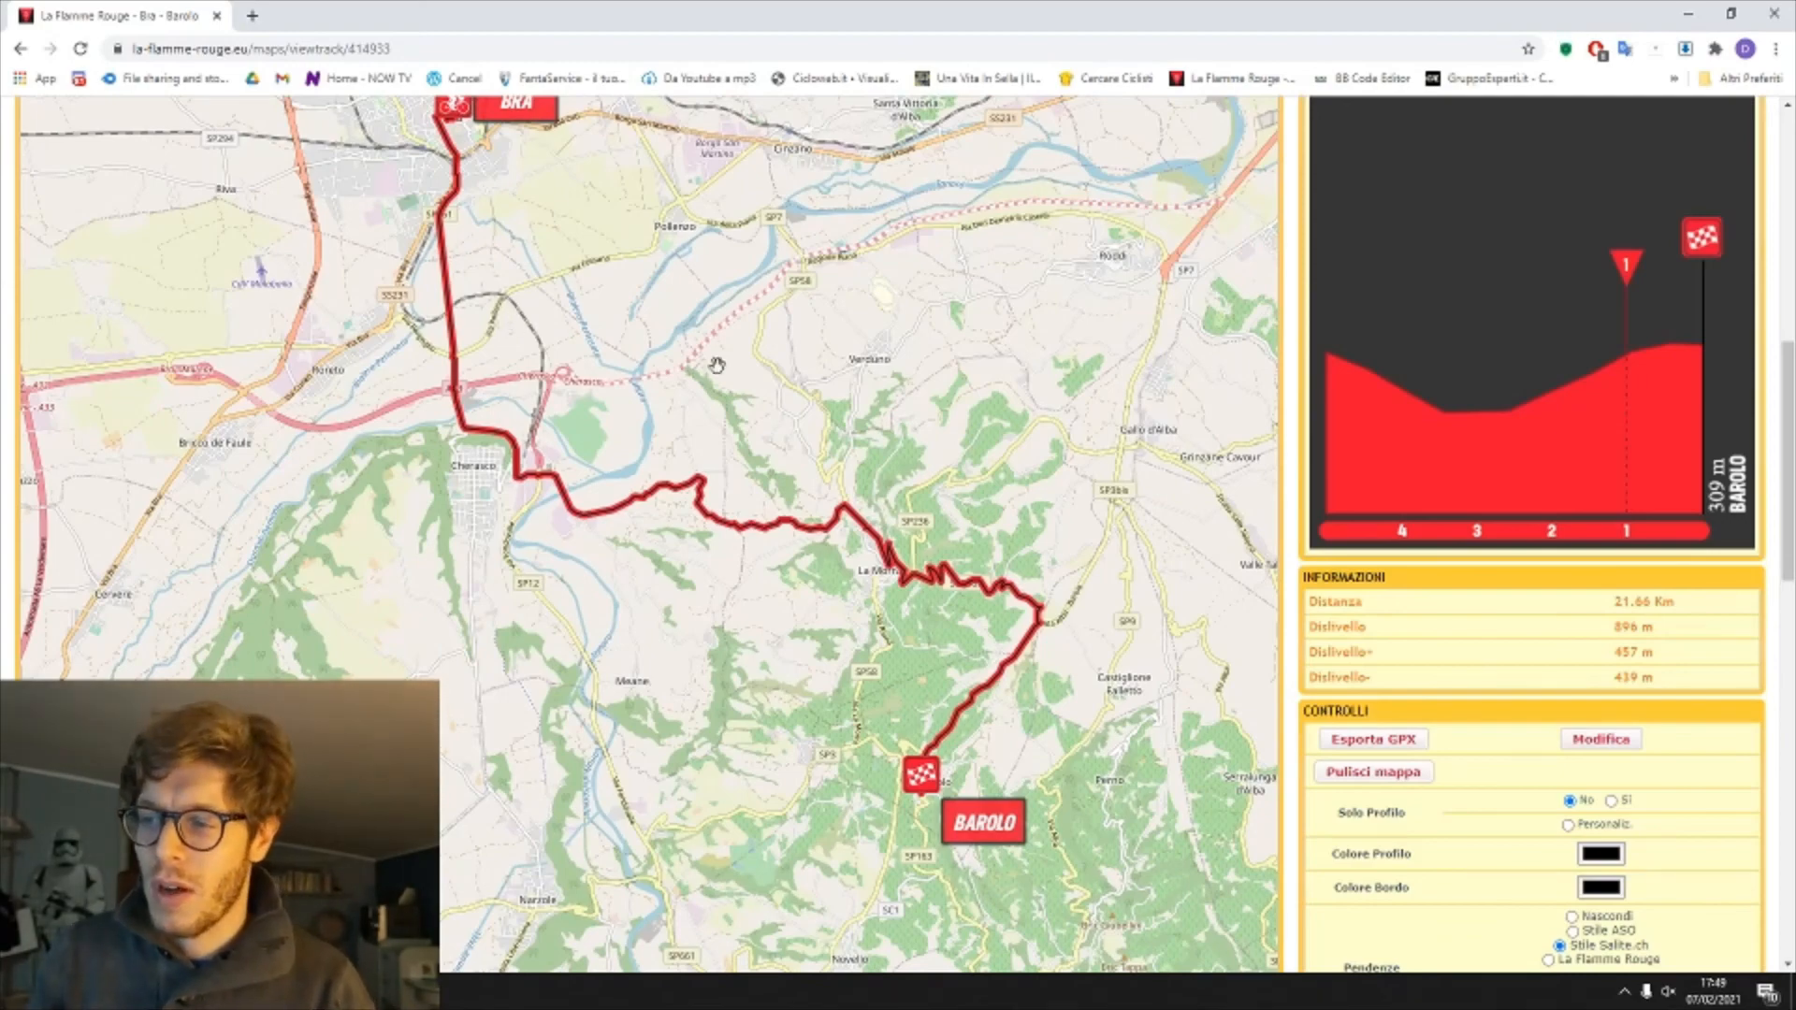
pyautogui.scroll(-1, 717, 365)
pyautogui.scroll(1, 716, 365)
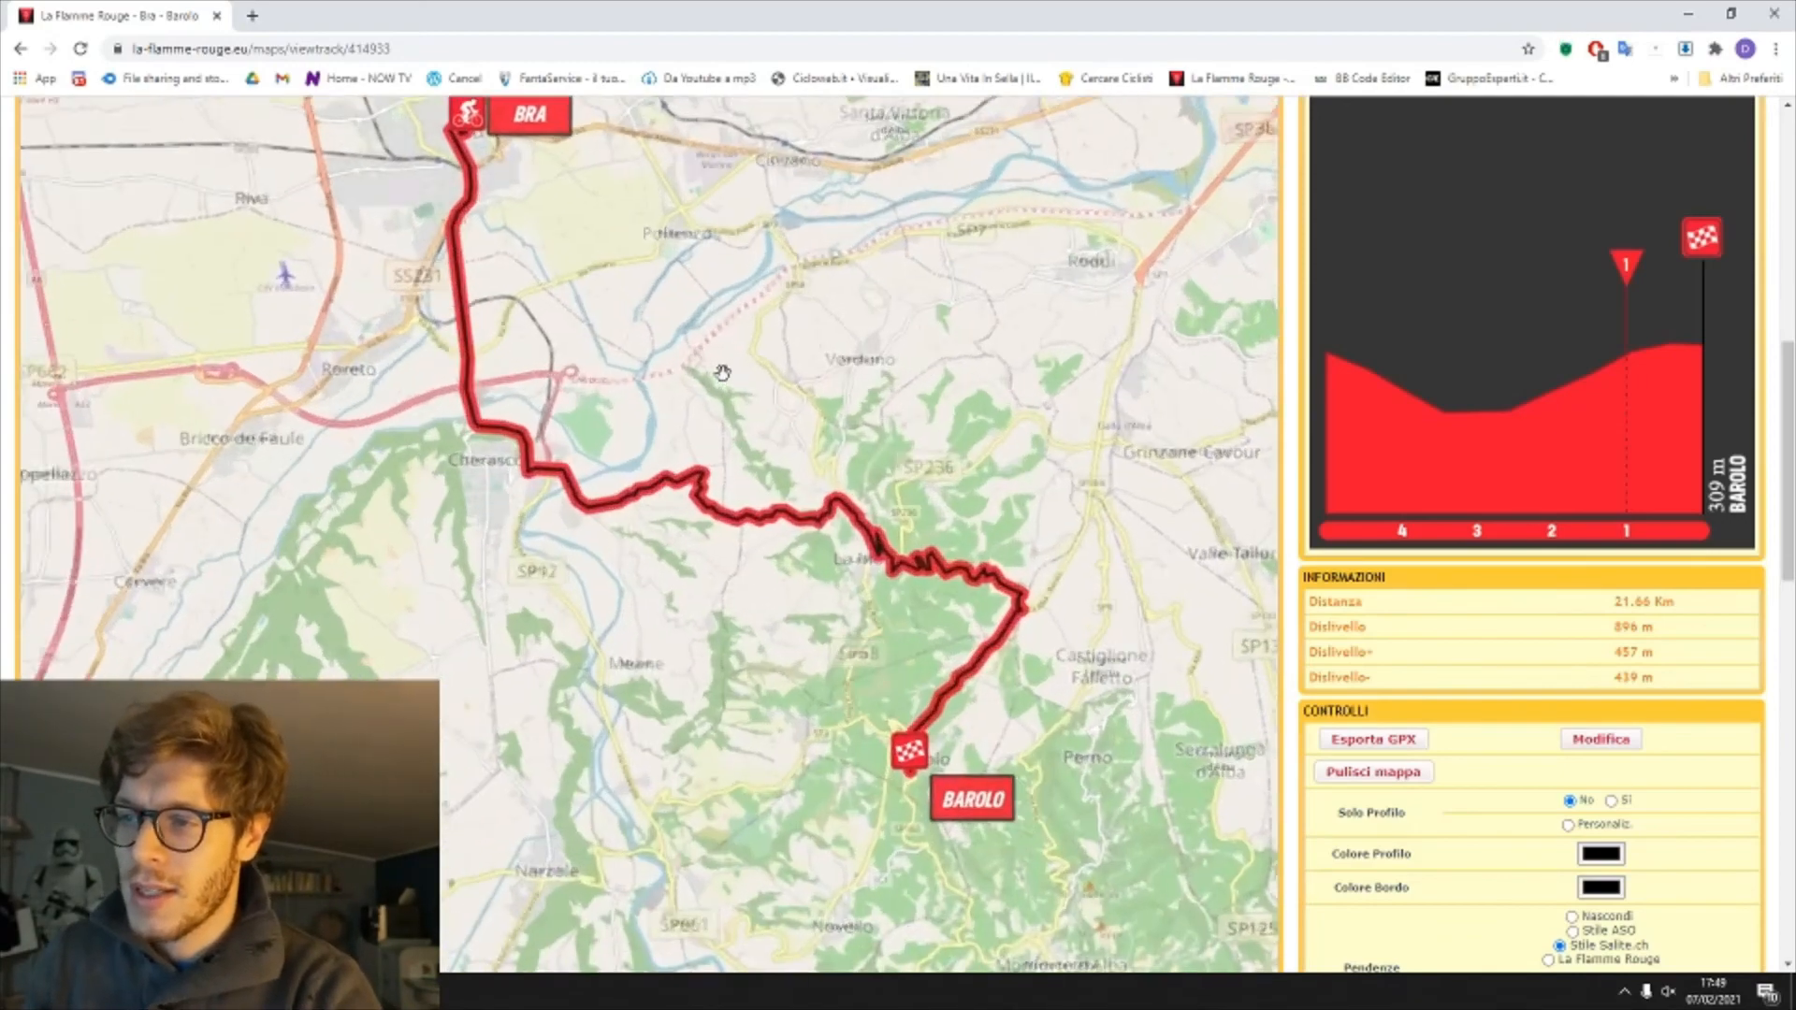
pyautogui.scroll(5, 1697, 371)
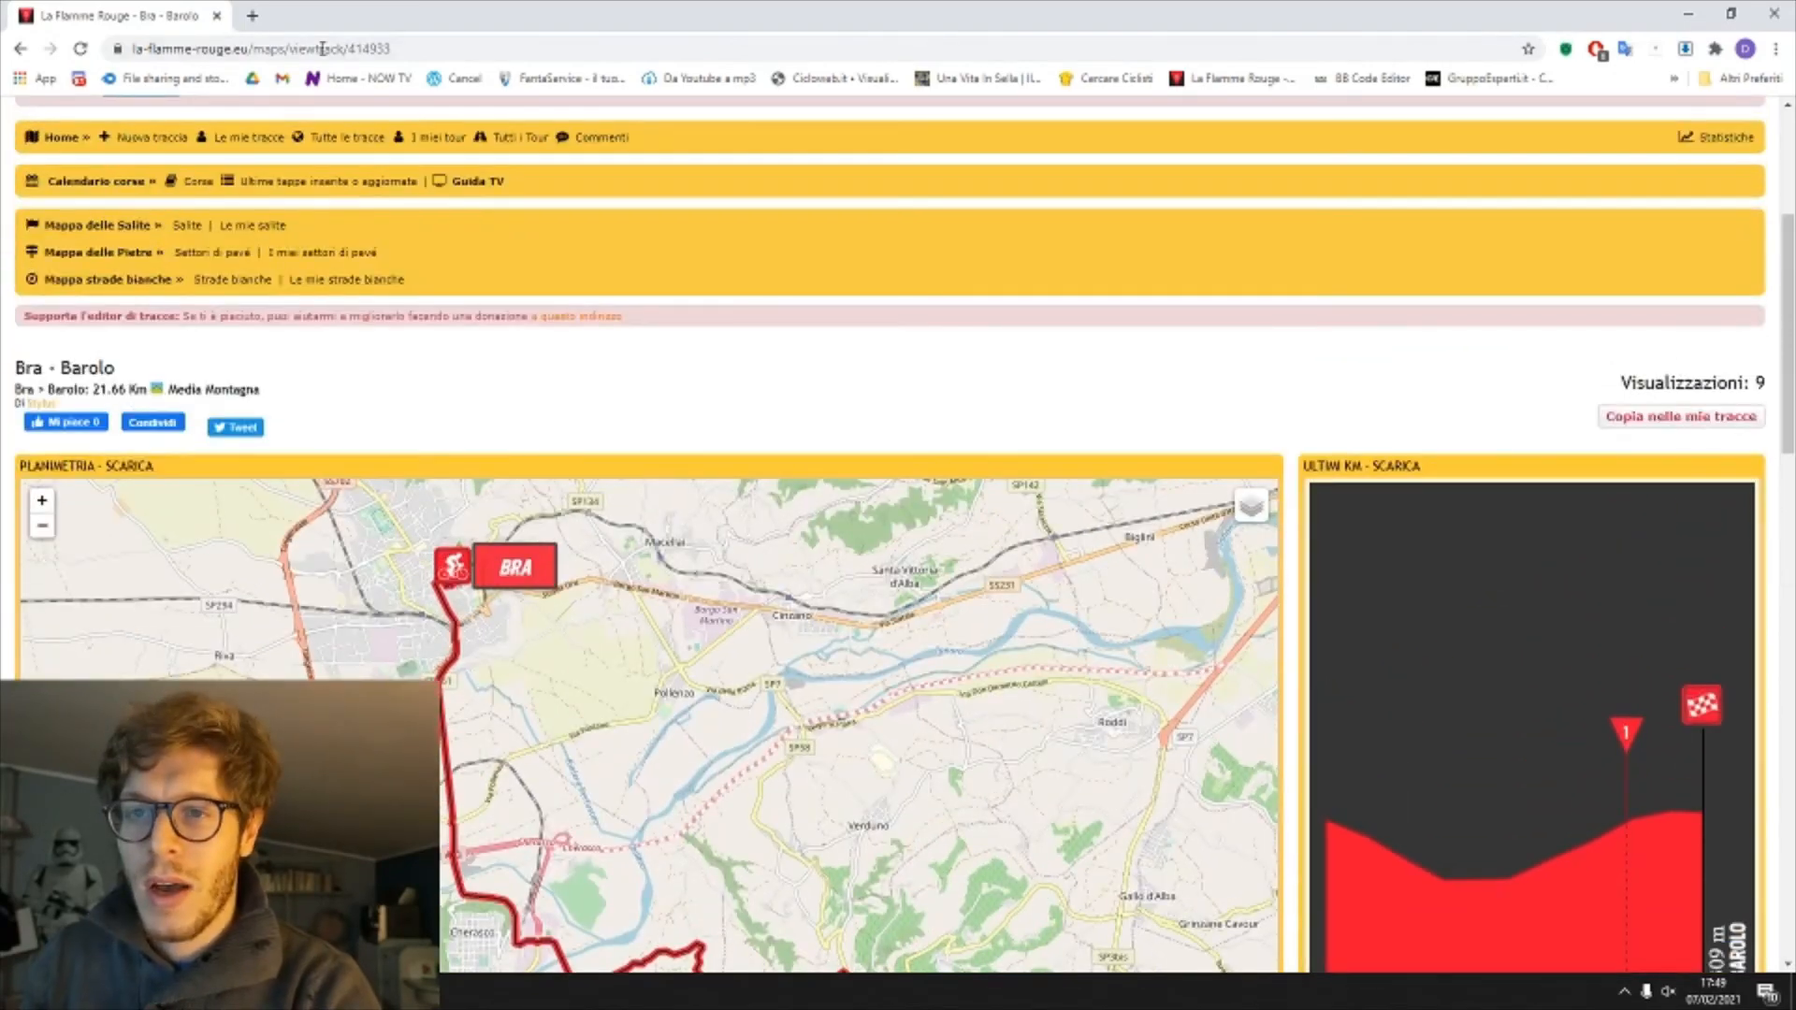
pyautogui.scroll(1, 343, 190)
pyautogui.scroll(-7, 1163, 221)
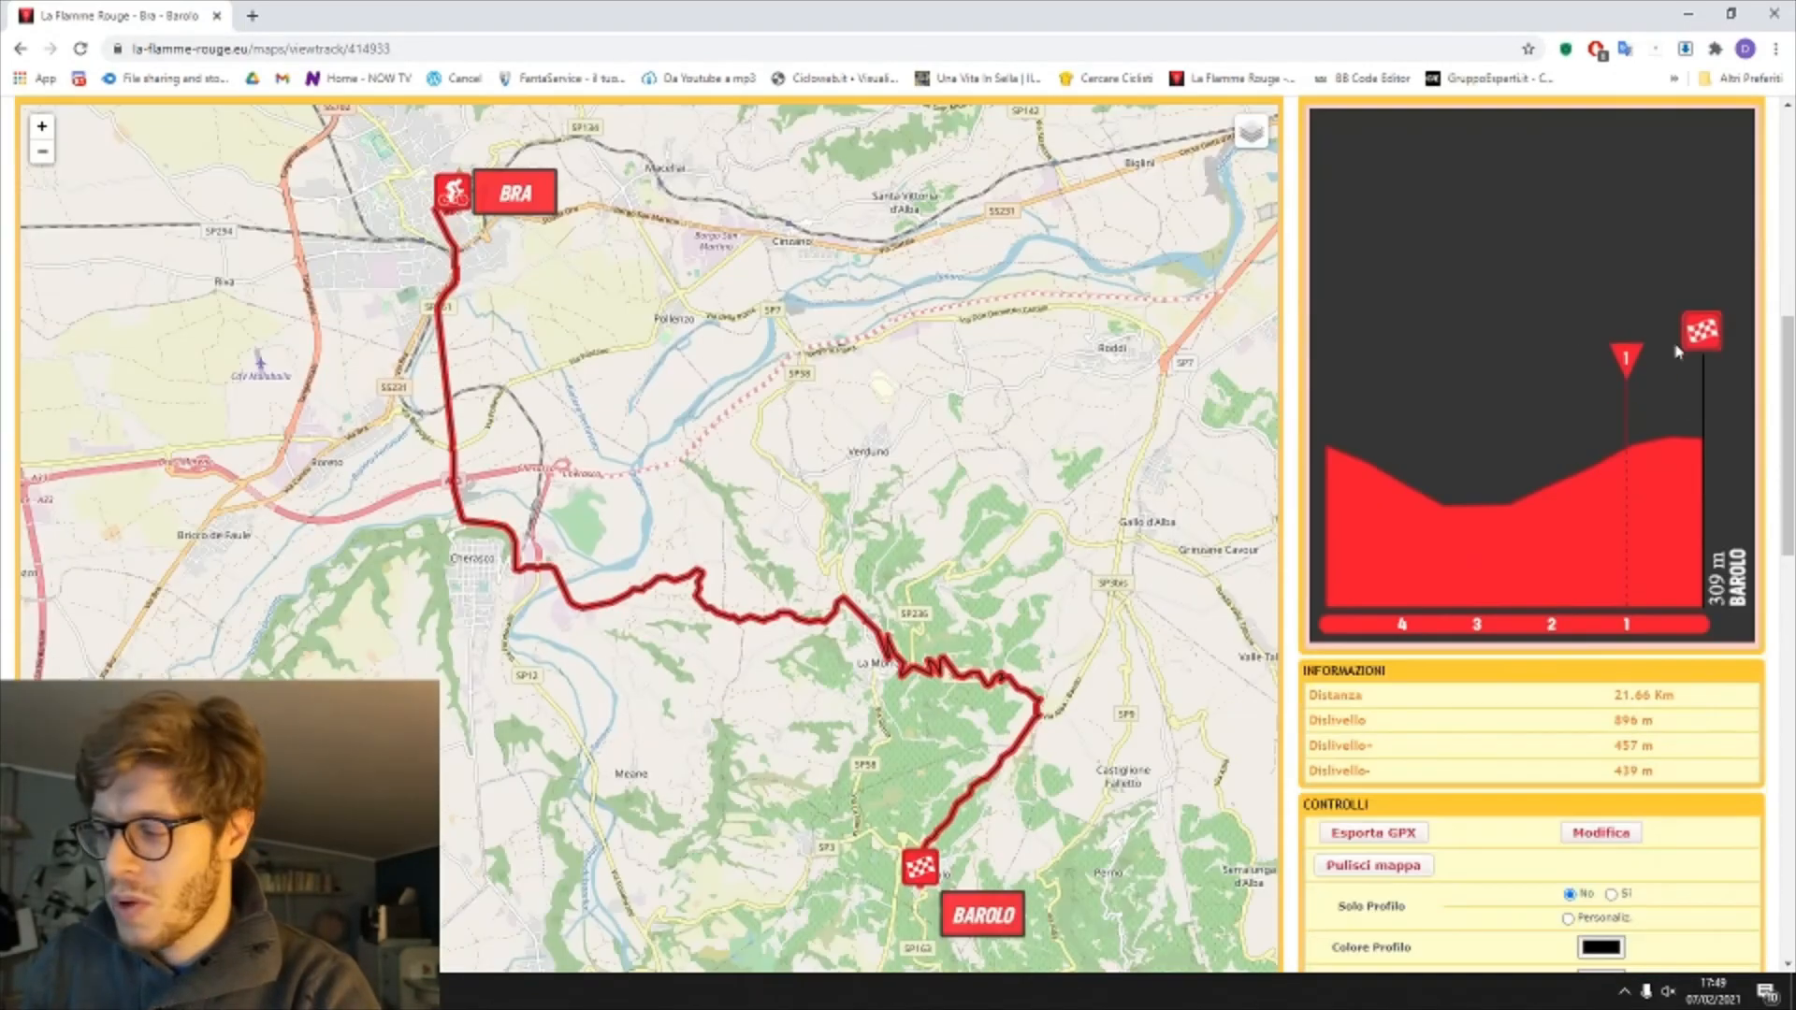
# Step: Select gradients for the whole profile (Tutto profilo) in Stile Salite.ch style and view the high-resolution profile of the route
pyautogui.scroll(-6, 1649, 365)
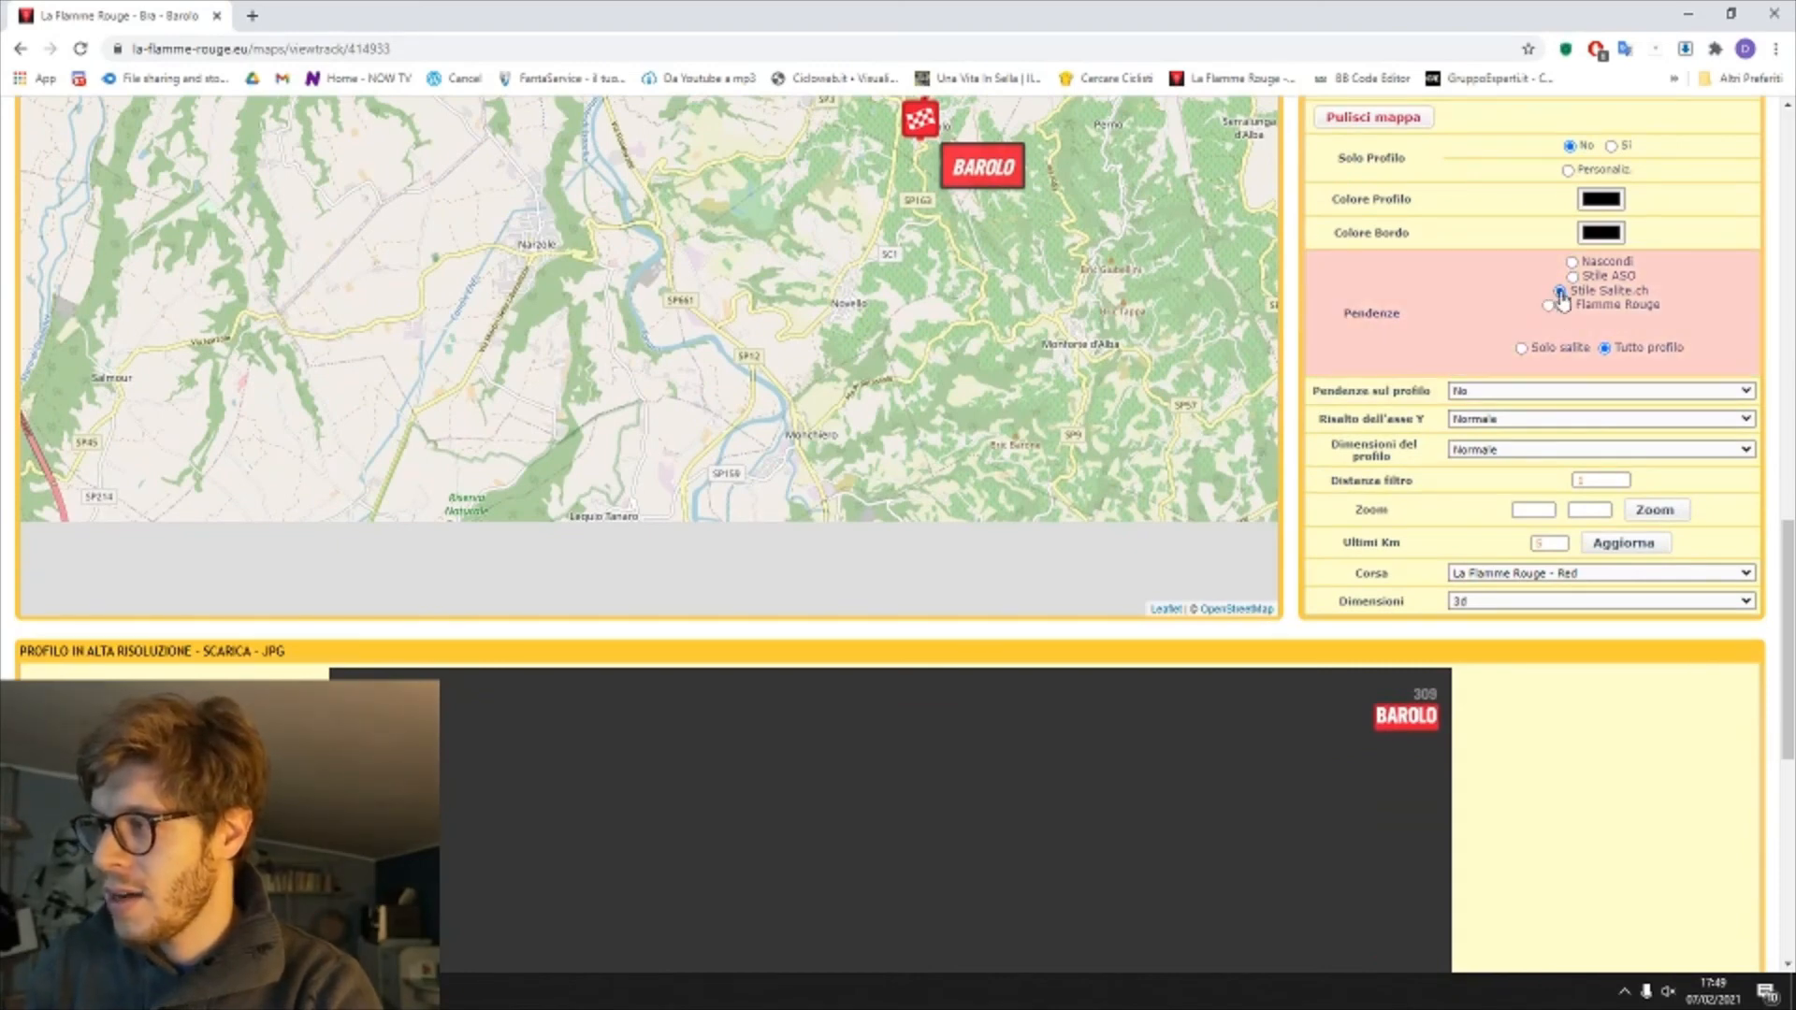
pyautogui.click(1603, 348)
pyautogui.scroll(-5, 1603, 356)
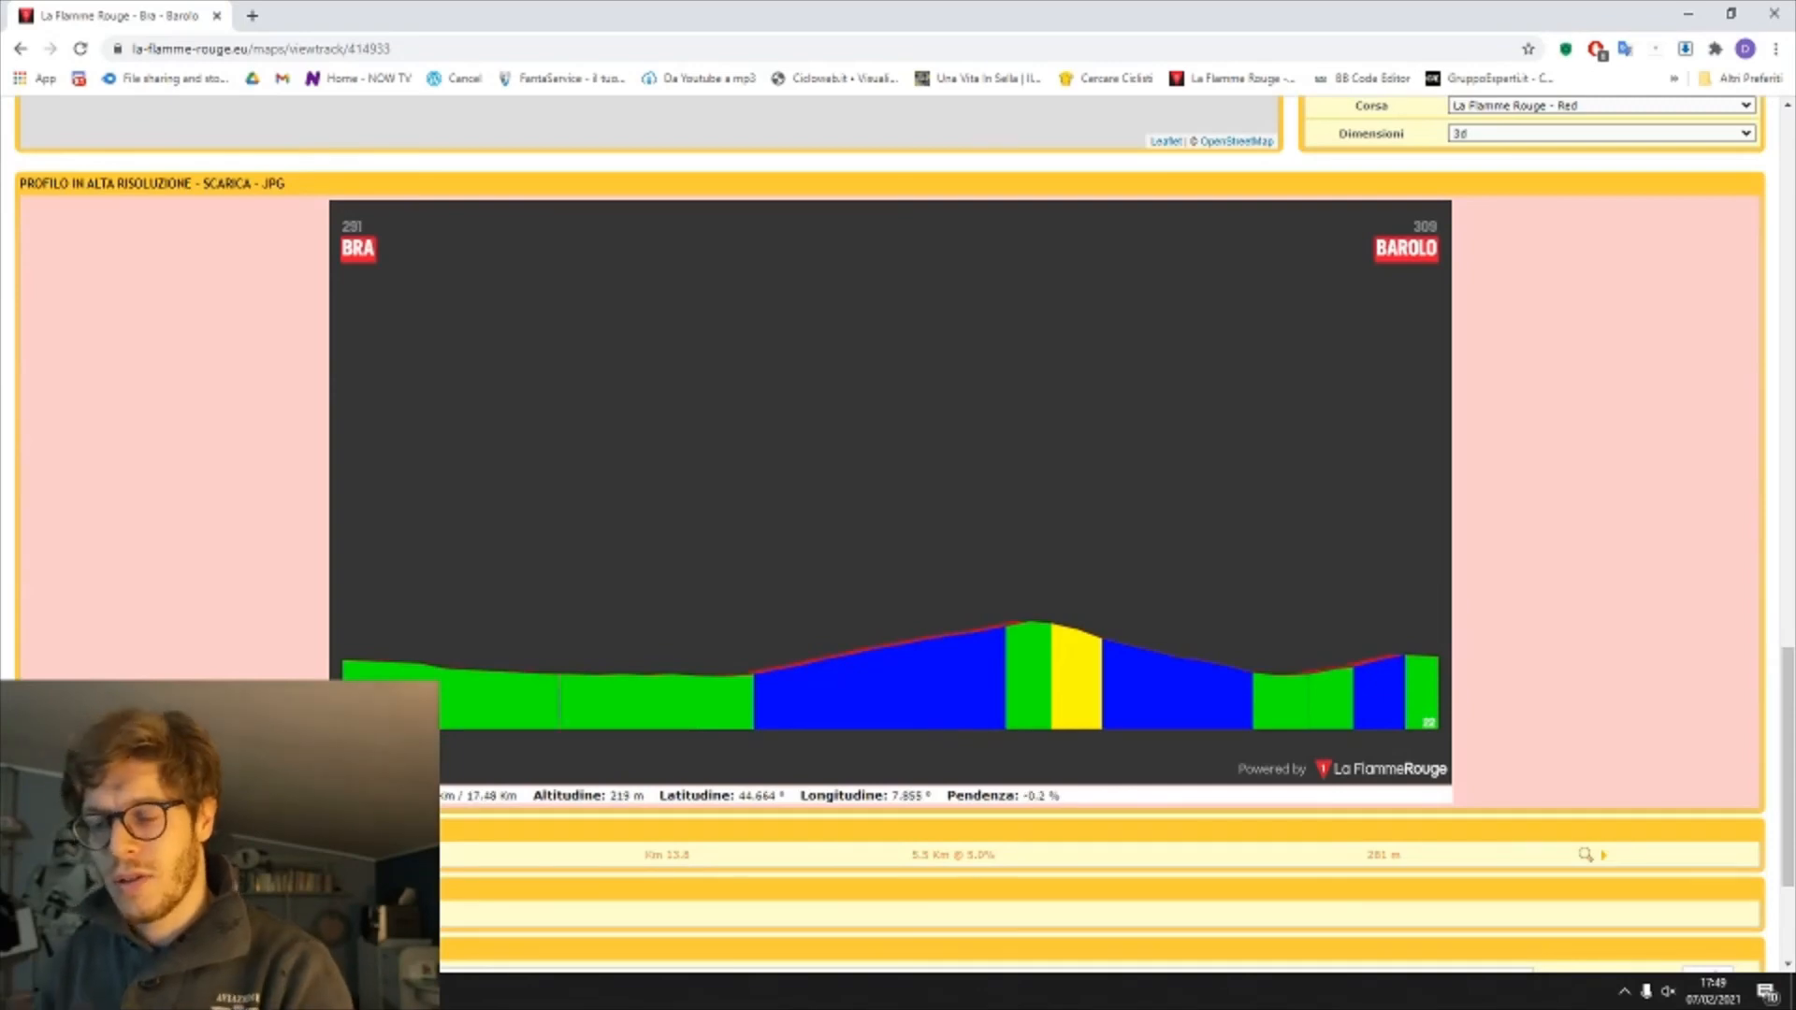
# Step: Switch to Stage Editor and examine the stage's roads in 3D and its elevation profile through to the end
pyautogui.click(272, 991)
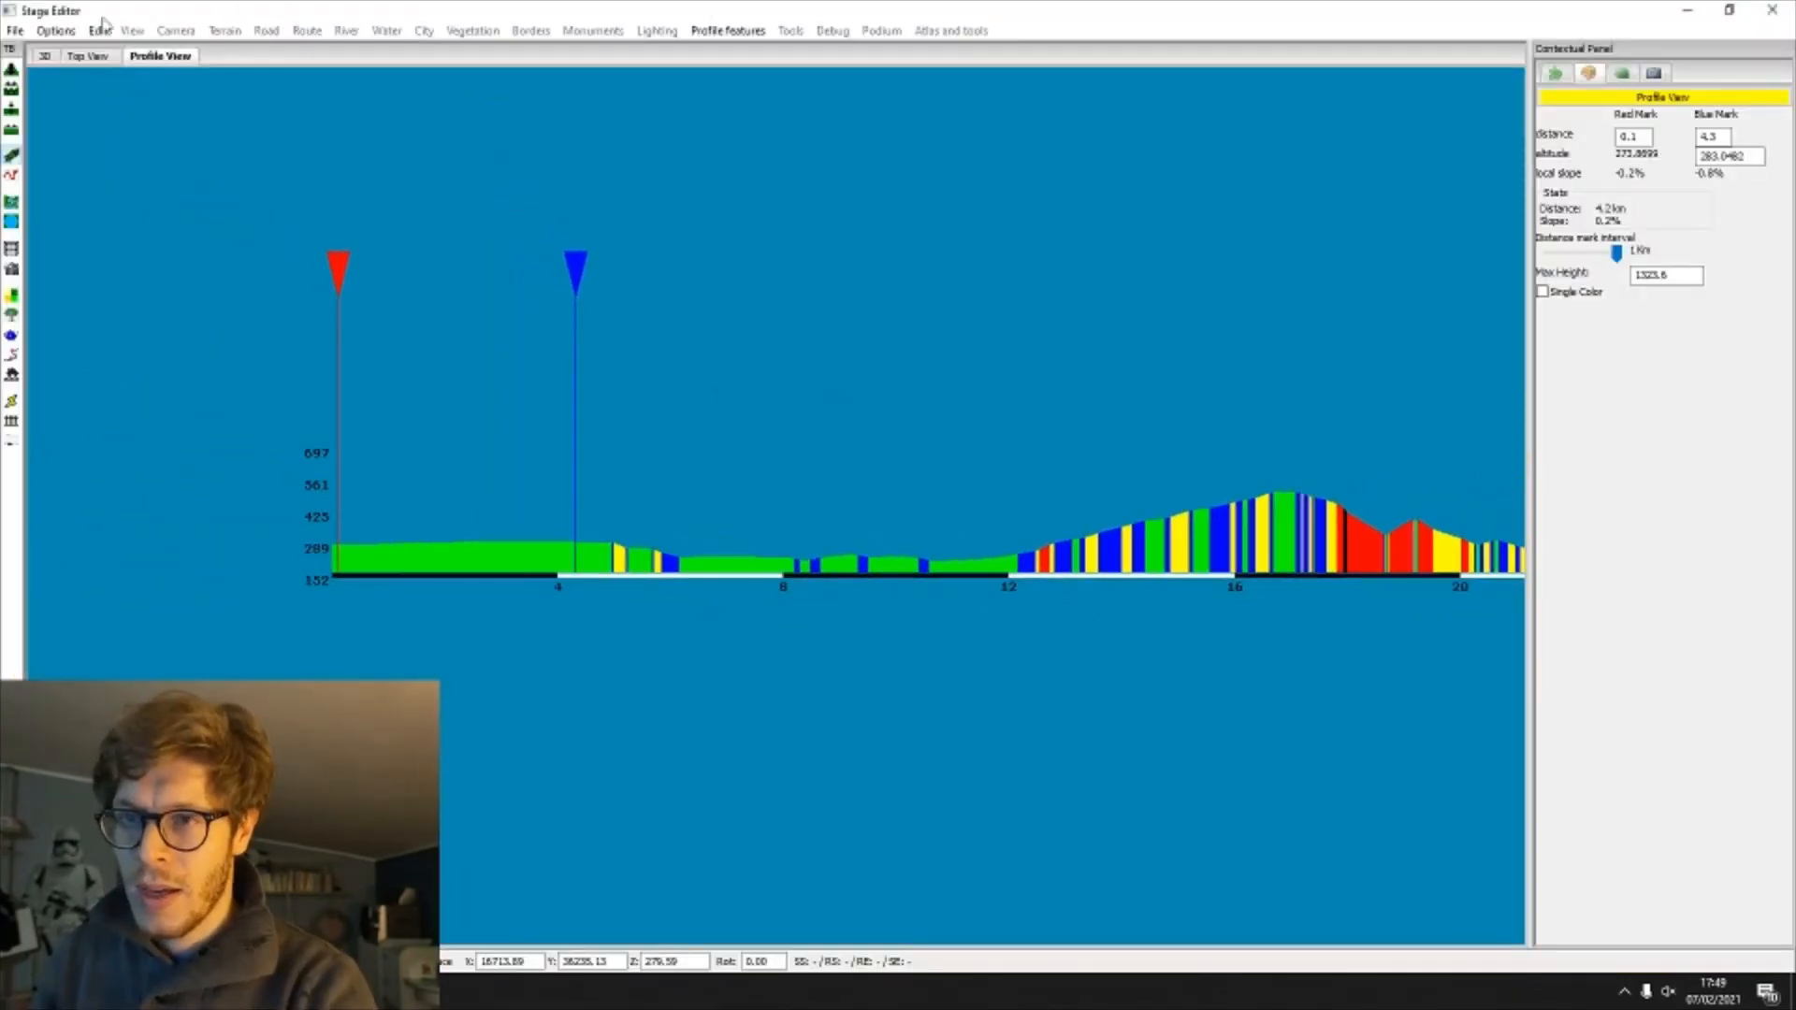
pyautogui.click(44, 55)
pyautogui.moveTo(434, 389); pyautogui.dragTo(734, 404, button='middle')
pyautogui.click(111, 59)
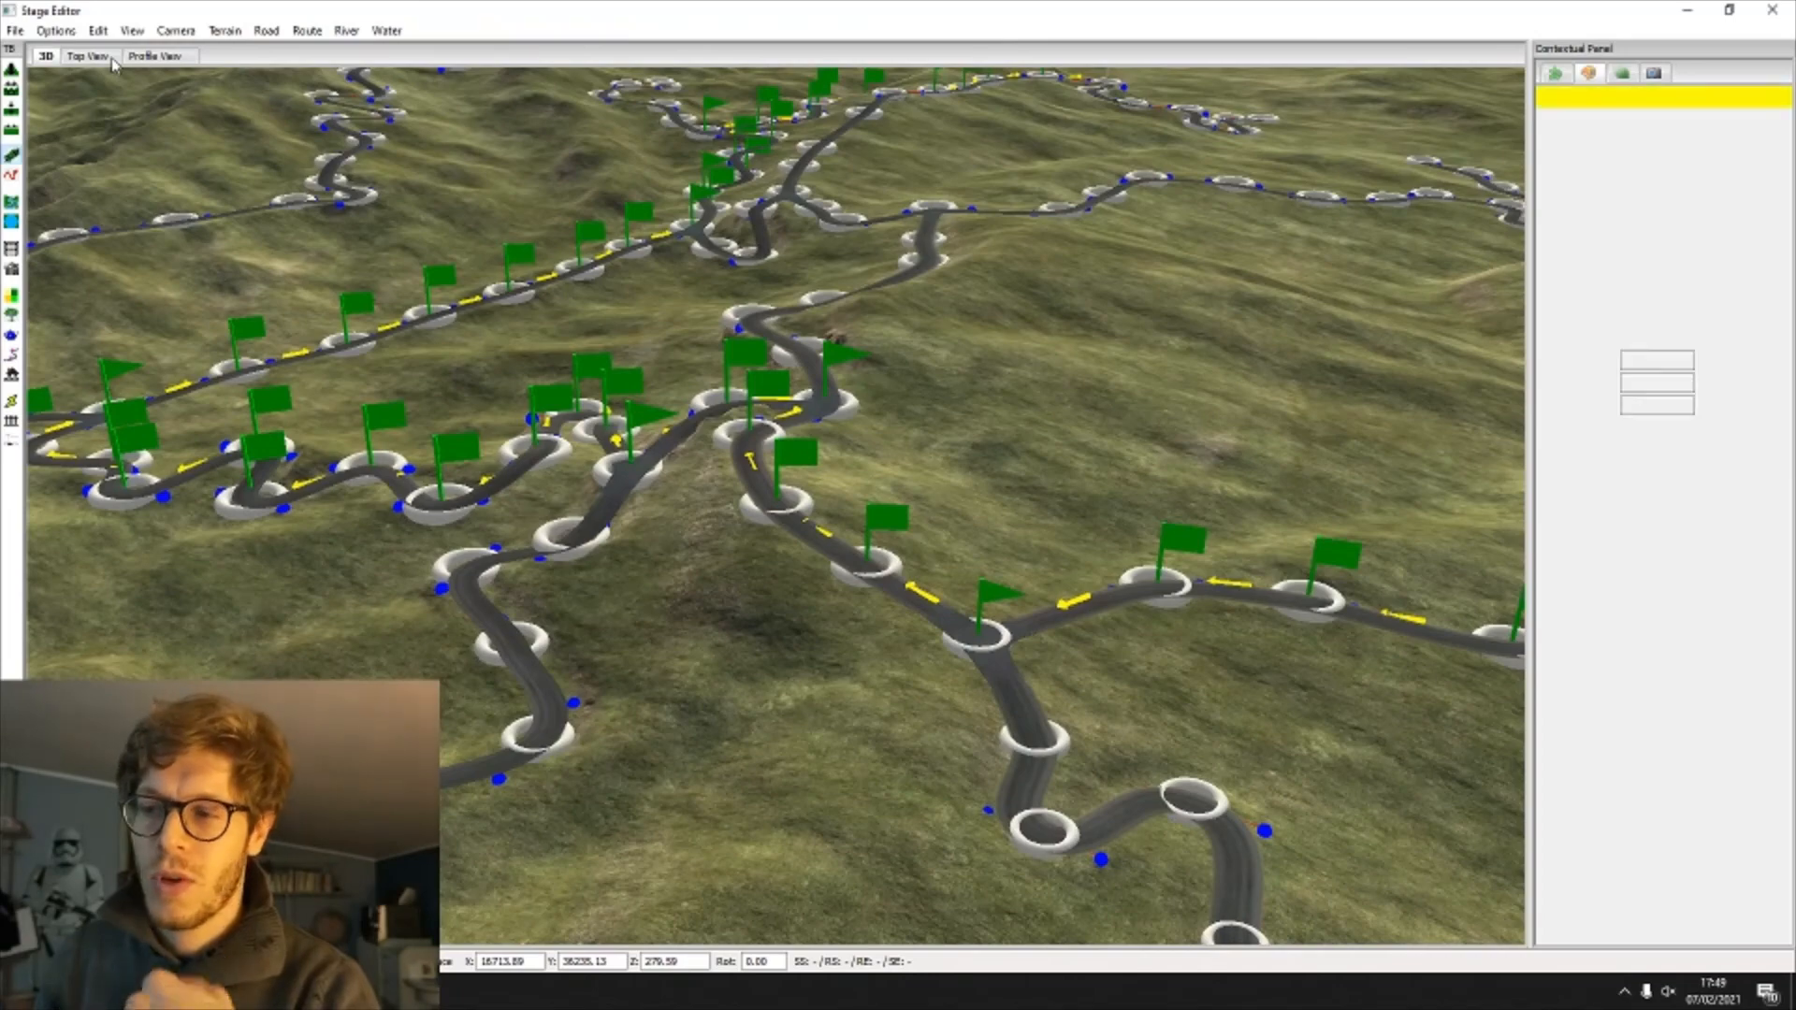
pyautogui.click(149, 56)
pyautogui.scroll(-1, 1215, 534)
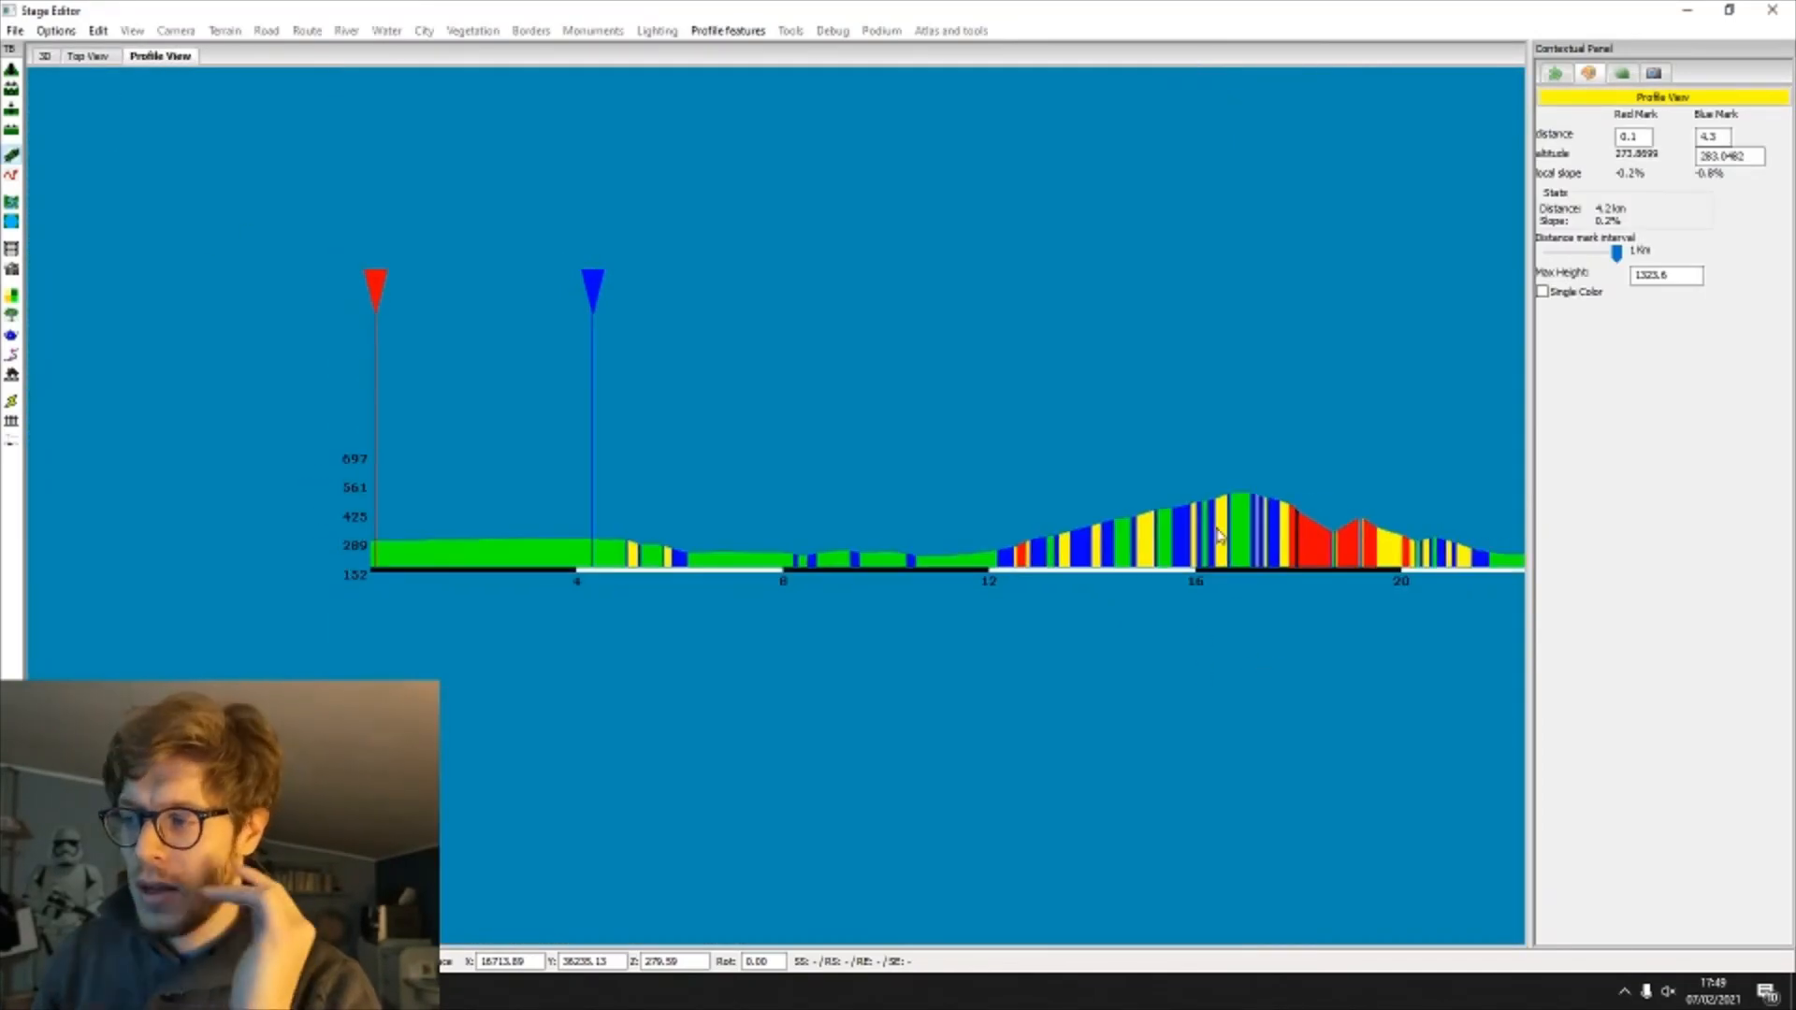
pyautogui.moveTo(1215, 533); pyautogui.dragTo(784, 510, button='middle')
pyautogui.scroll(-1, 630, 514)
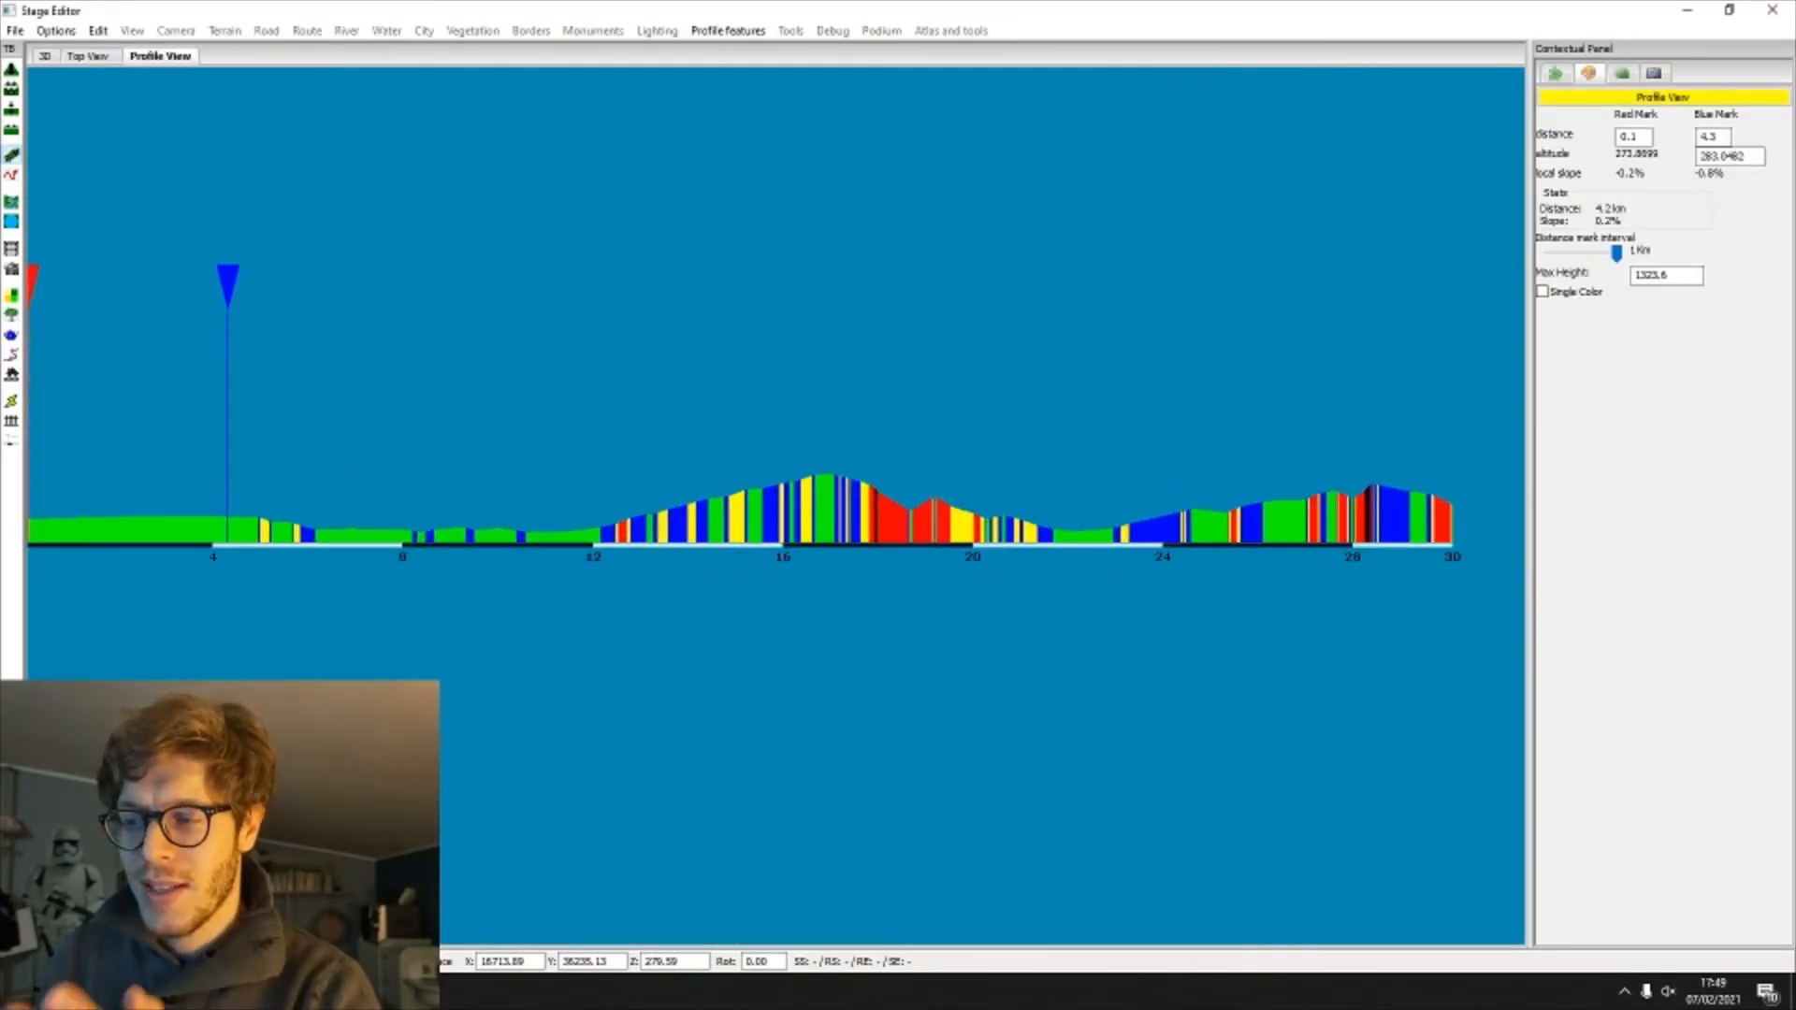
pyautogui.hotkey('alt', 'Tab')
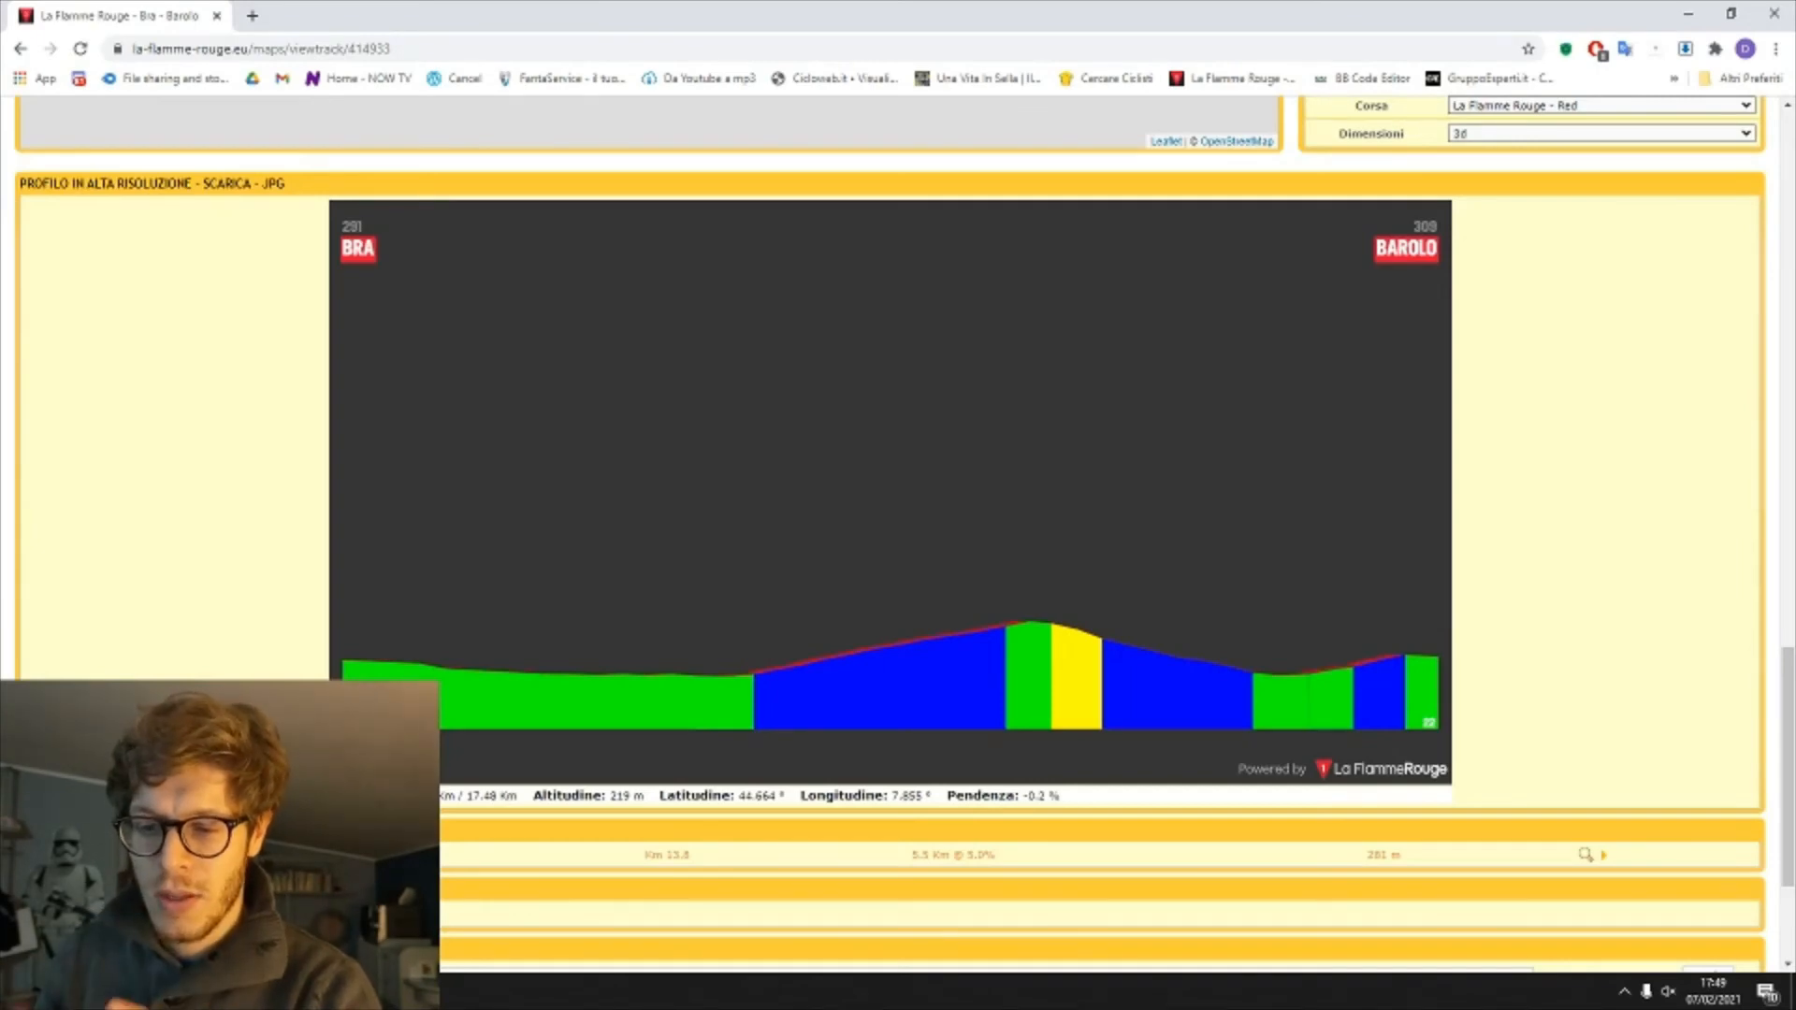
pyautogui.hotkey('alt', 'Tab')
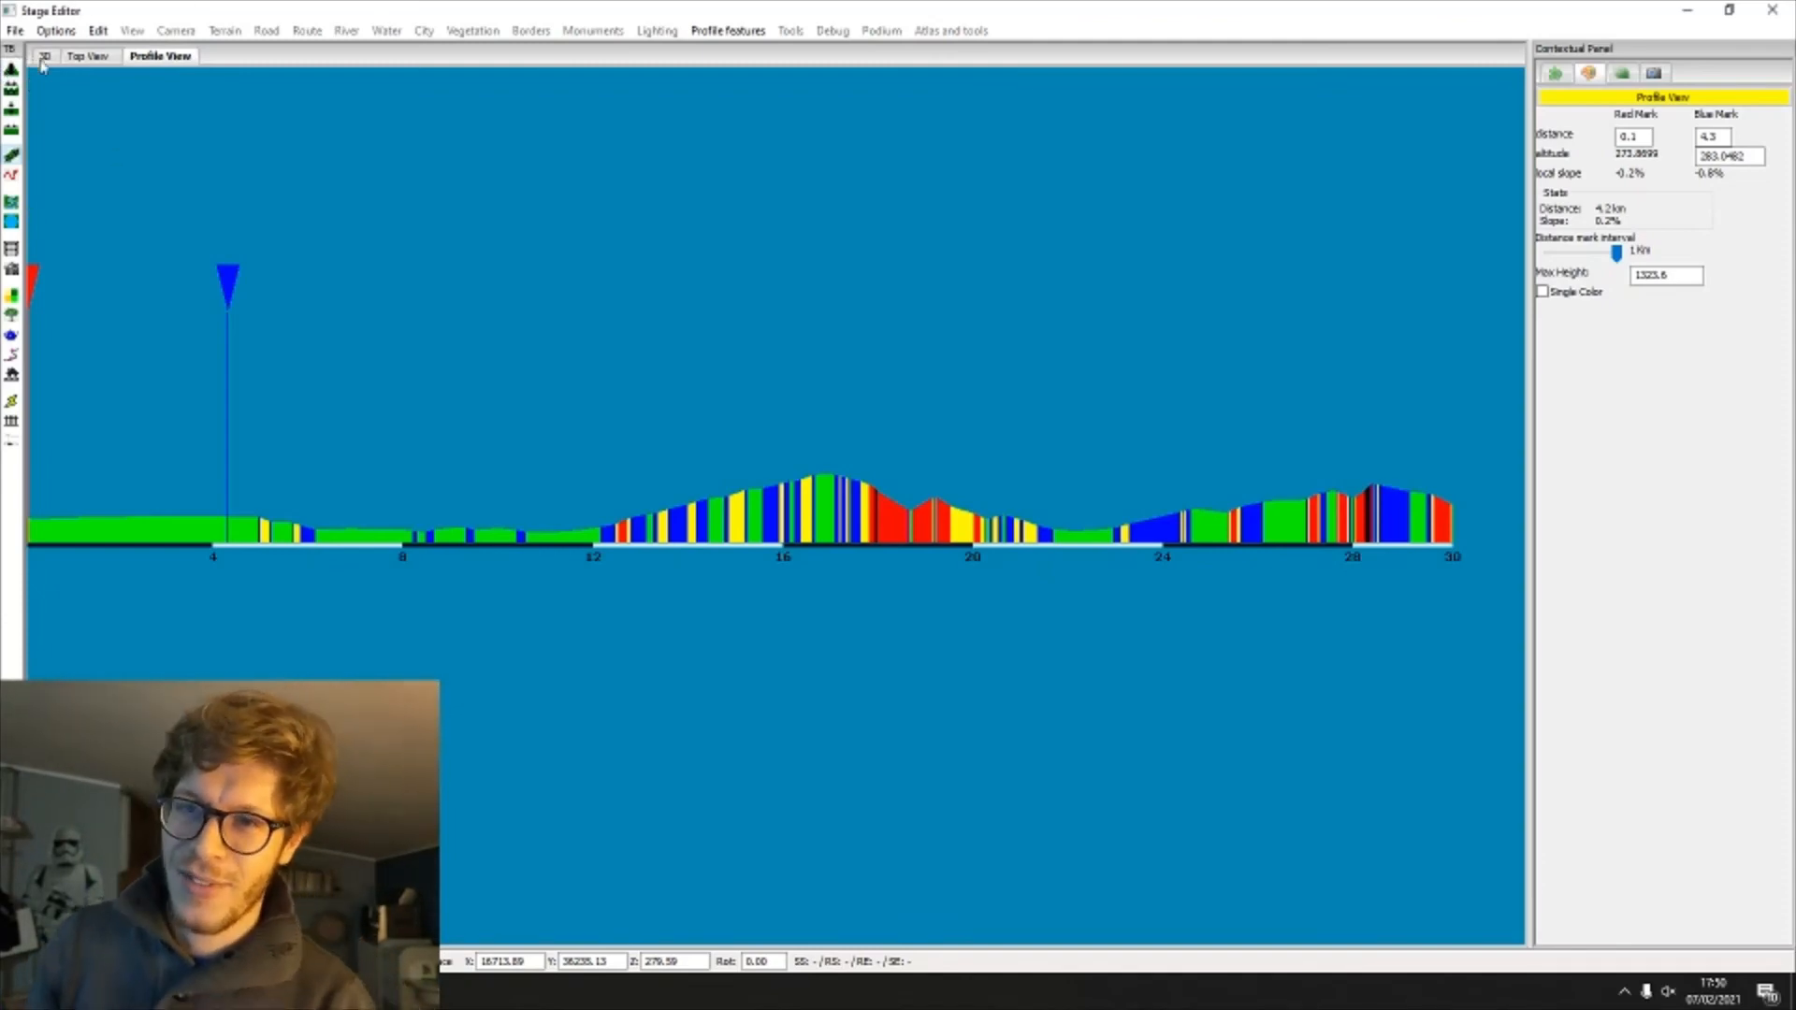
pyautogui.moveTo(523, 373); pyautogui.dragTo(524, 369, button='right')
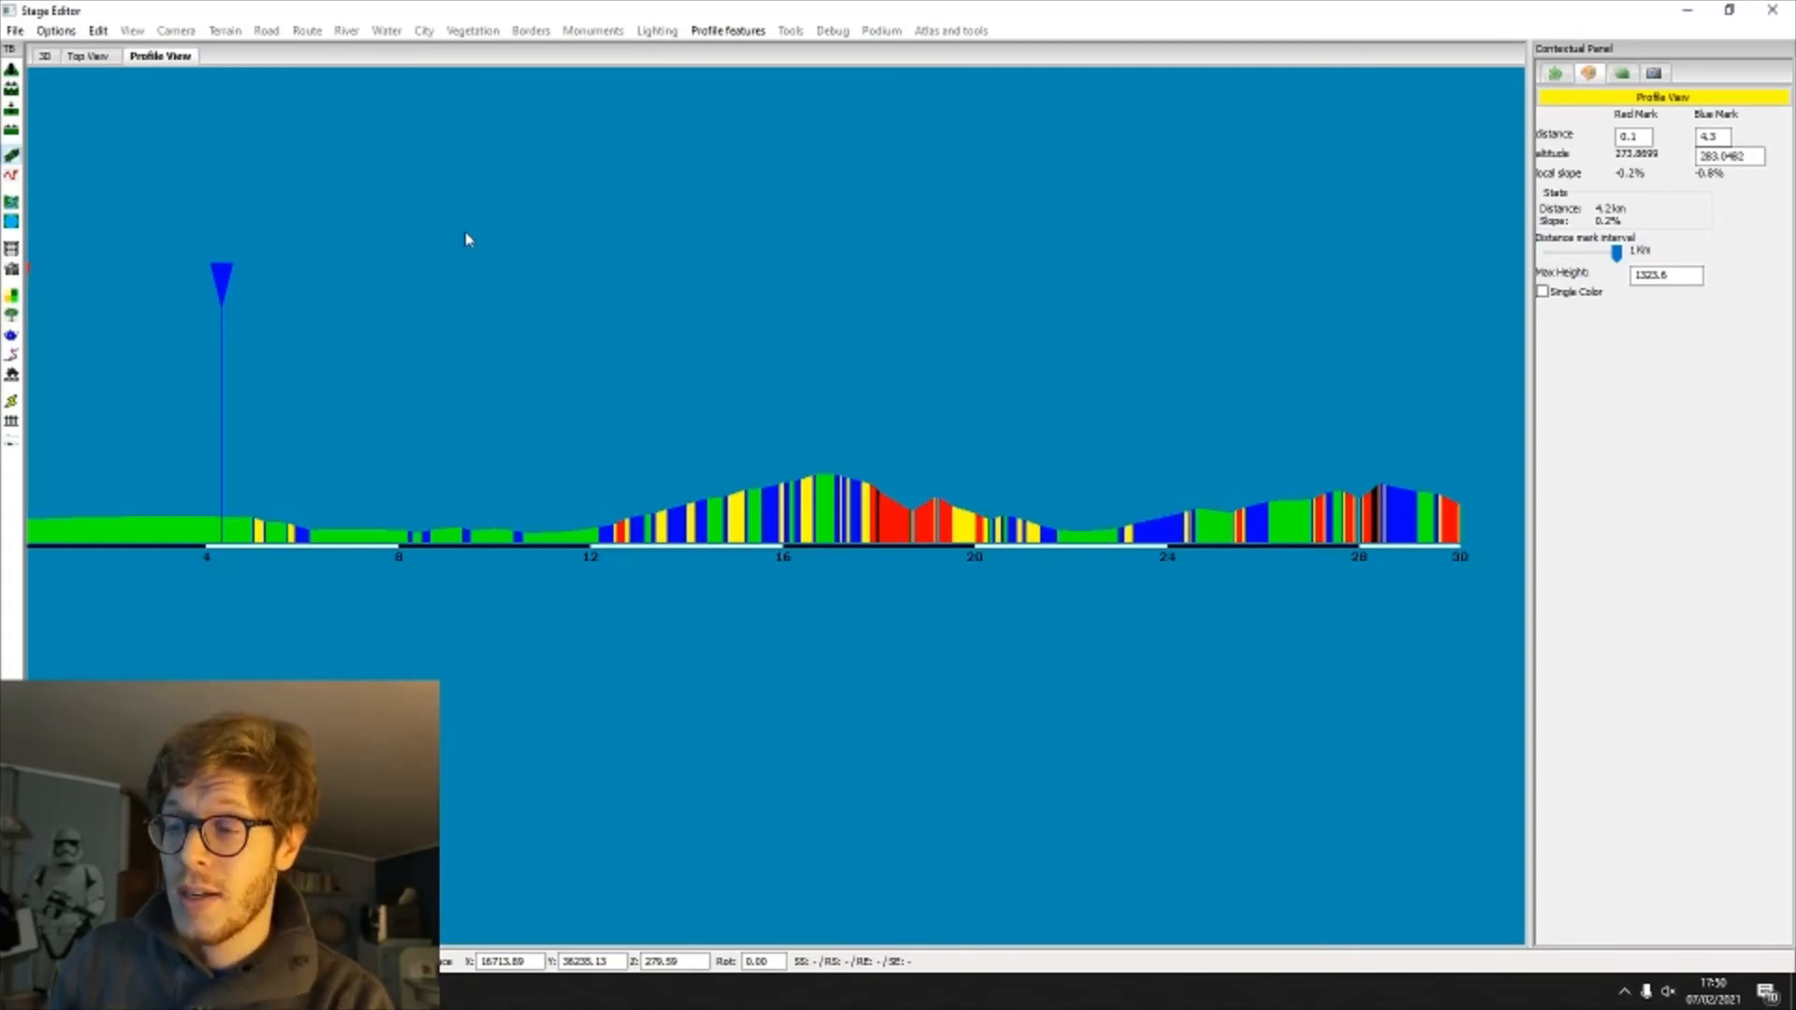
pyautogui.scroll(5, 468, 240)
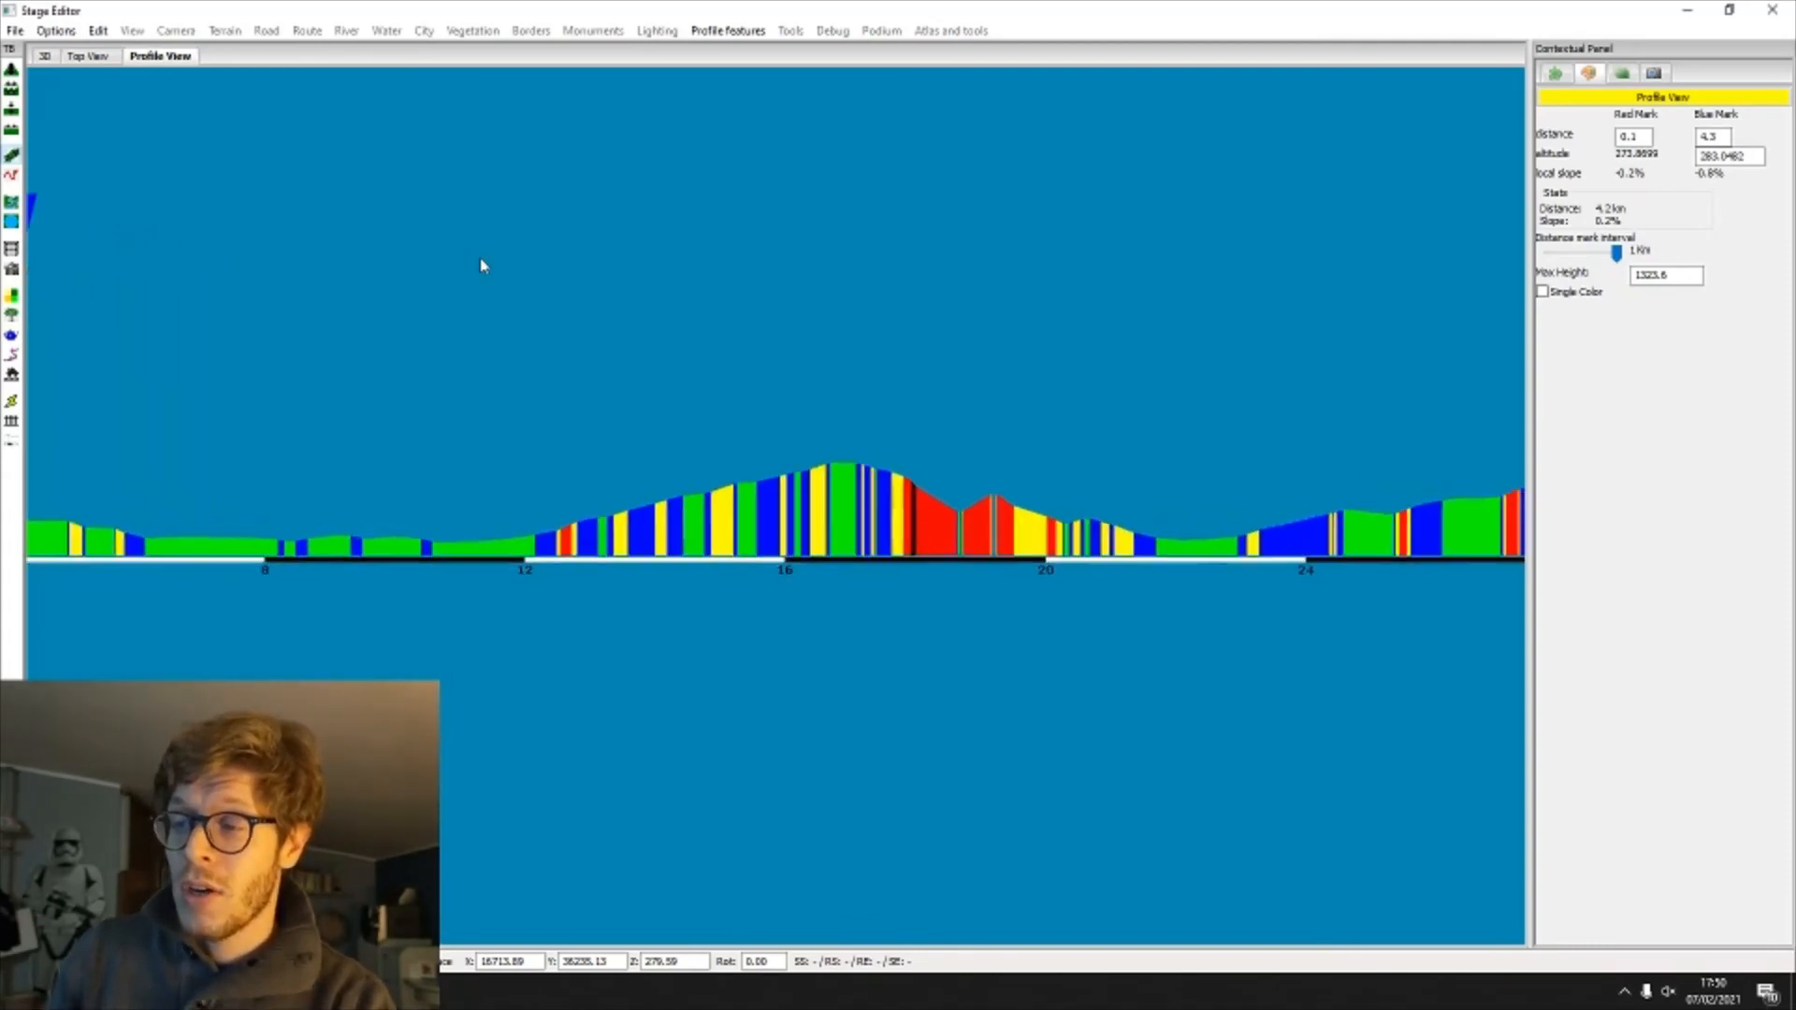
pyautogui.scroll(-1, 481, 265)
pyautogui.click(613, 464)
# Step: Switch back to the browser and review the Bra - Barolo page from the route map down to the high-resolution profile
pyautogui.click(187, 991)
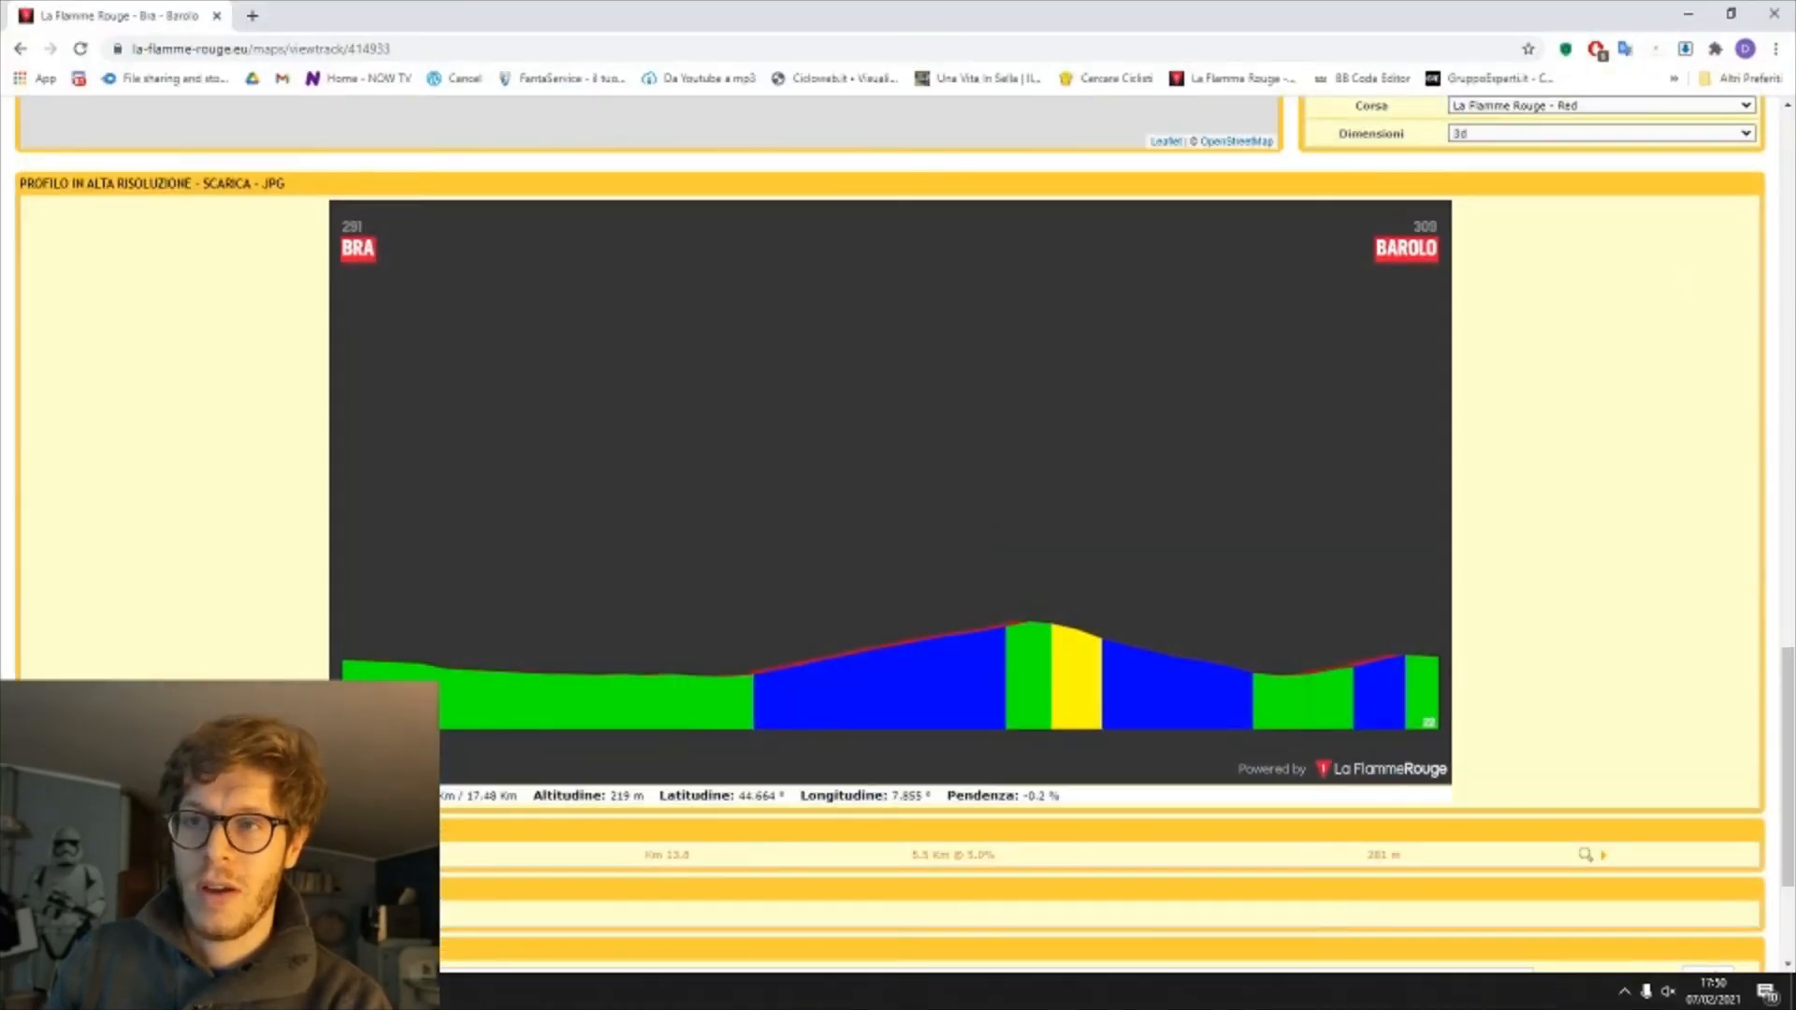
pyautogui.scroll(10, 4, 615)
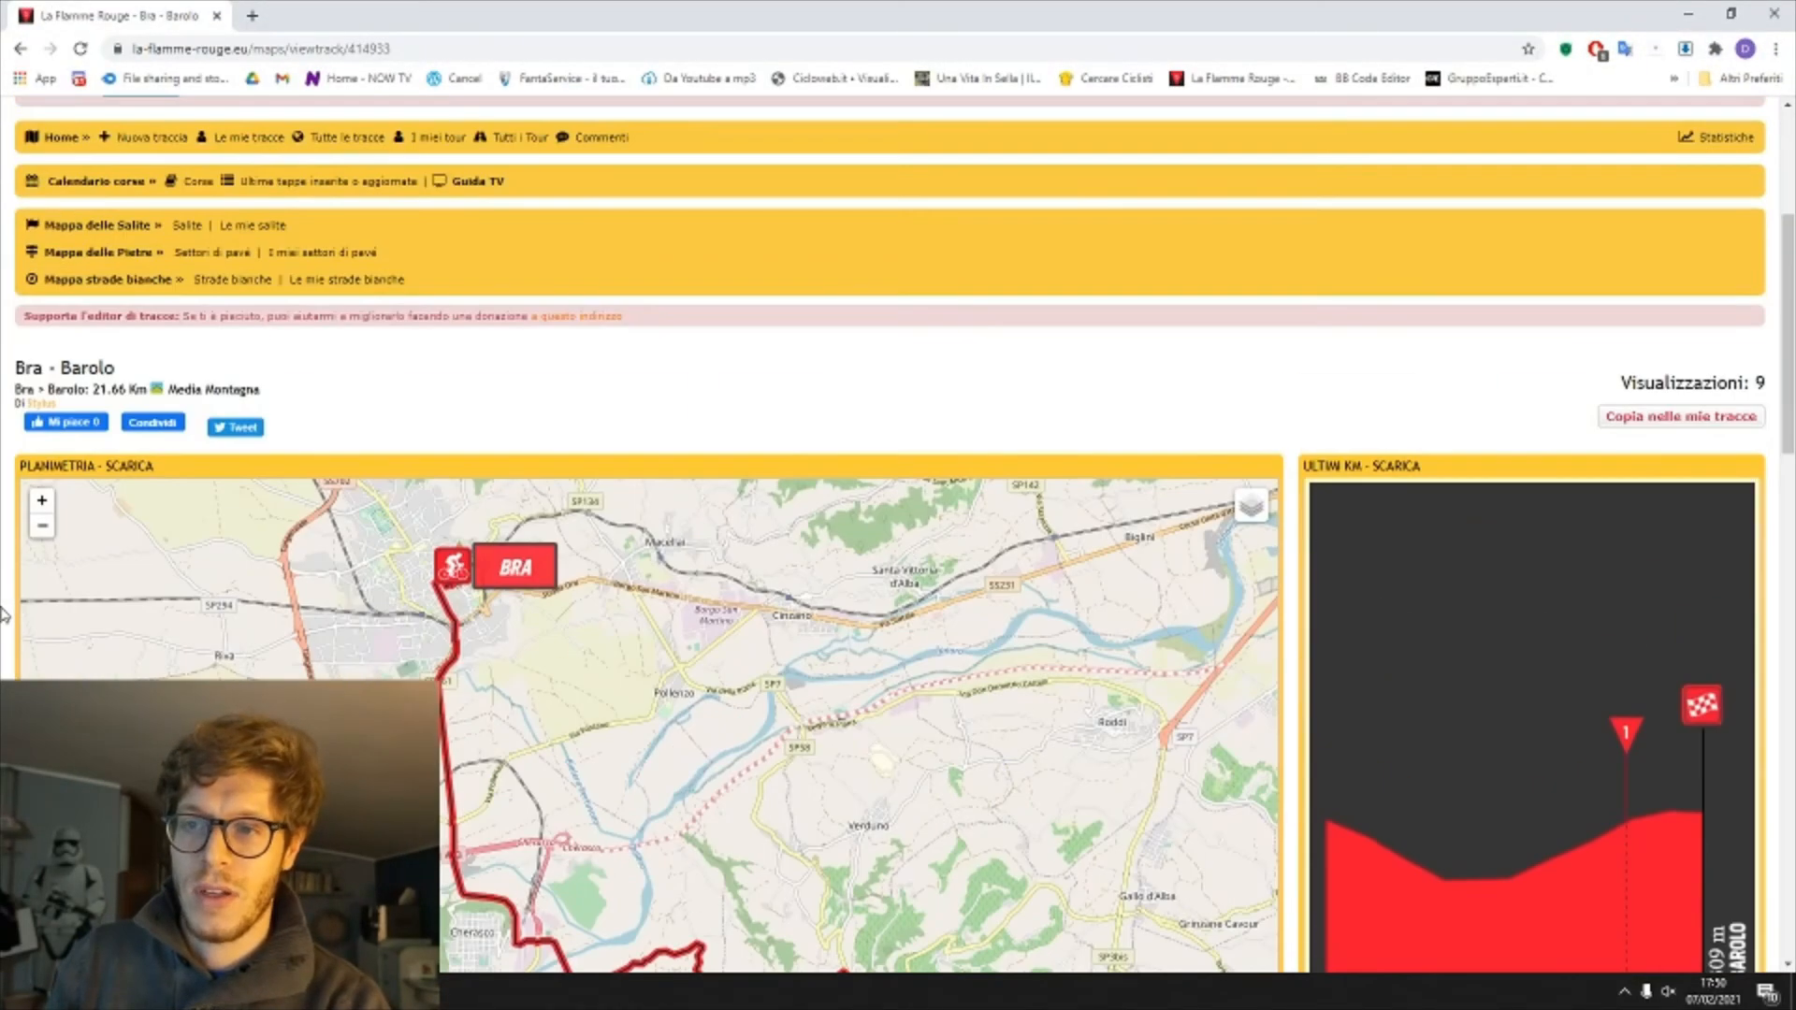
pyautogui.scroll(-12, 5, 615)
pyautogui.scroll(5, 5, 615)
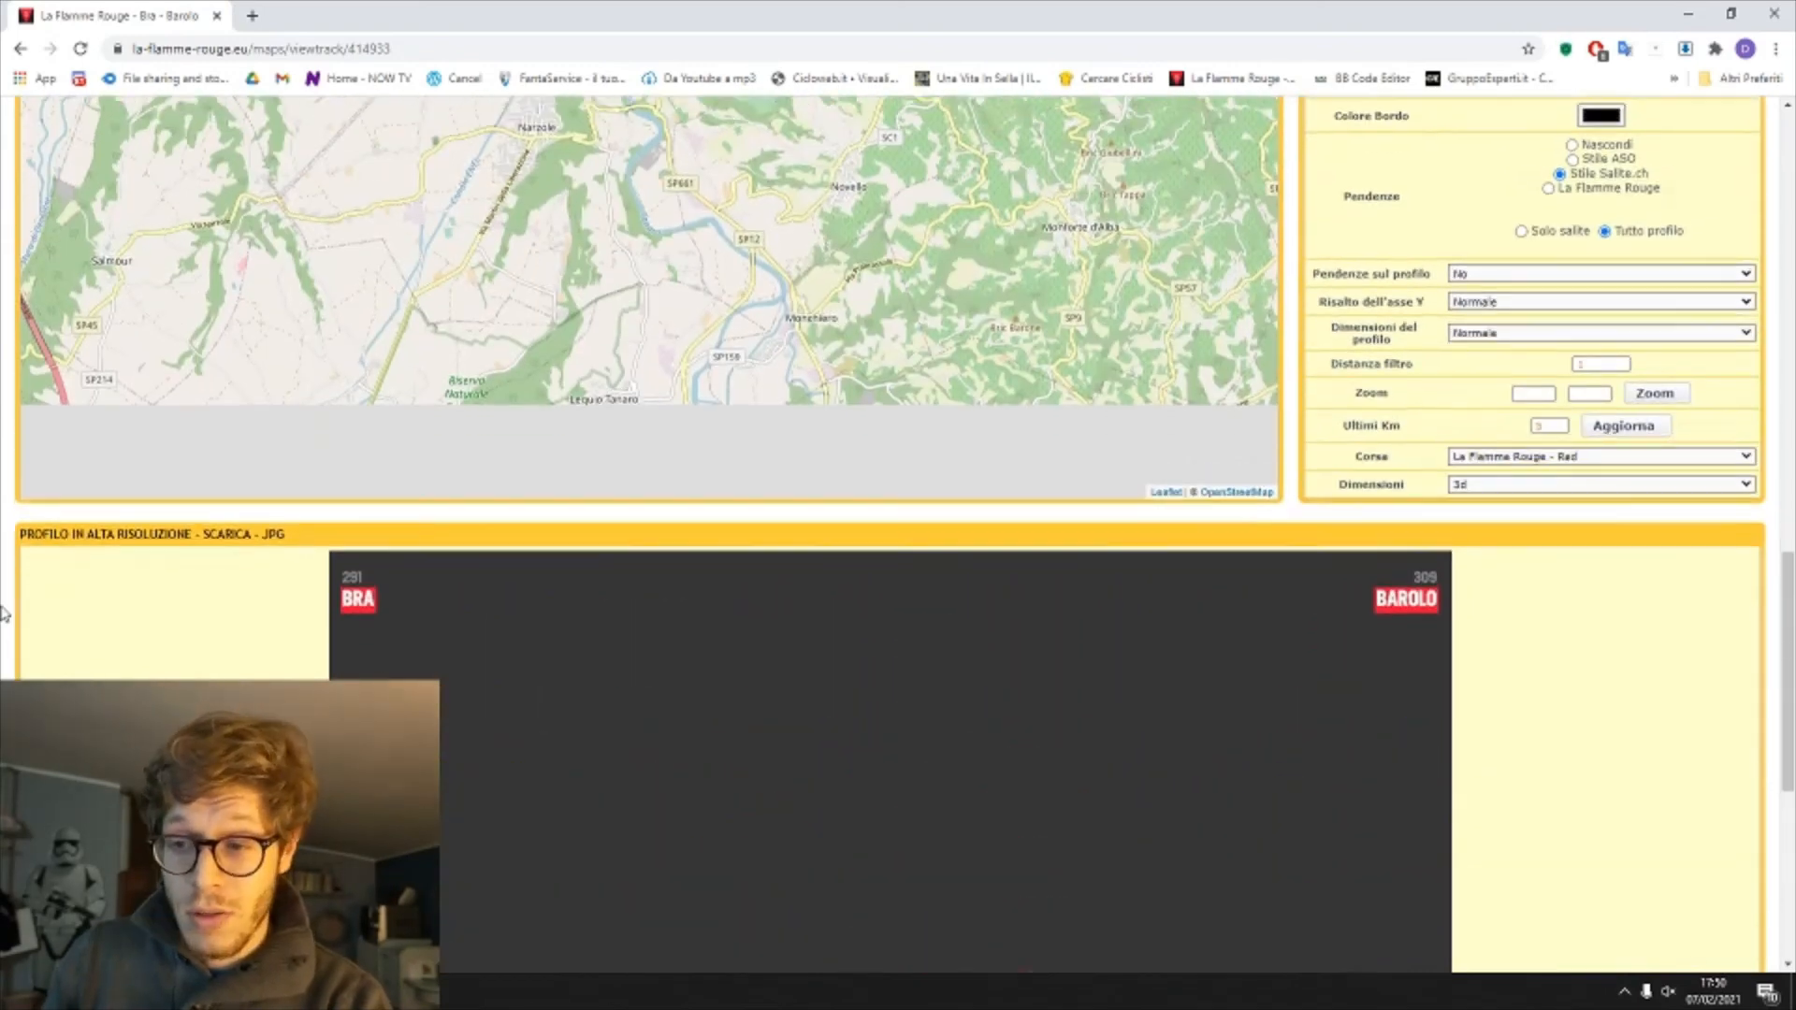
pyautogui.scroll(-5, 5, 615)
# Step: Compare the climb in Stage Editor with the online profile, moving the blue mark to 13.8 km and checking the 3D view
pyautogui.hotkey('alt', 'Tab')
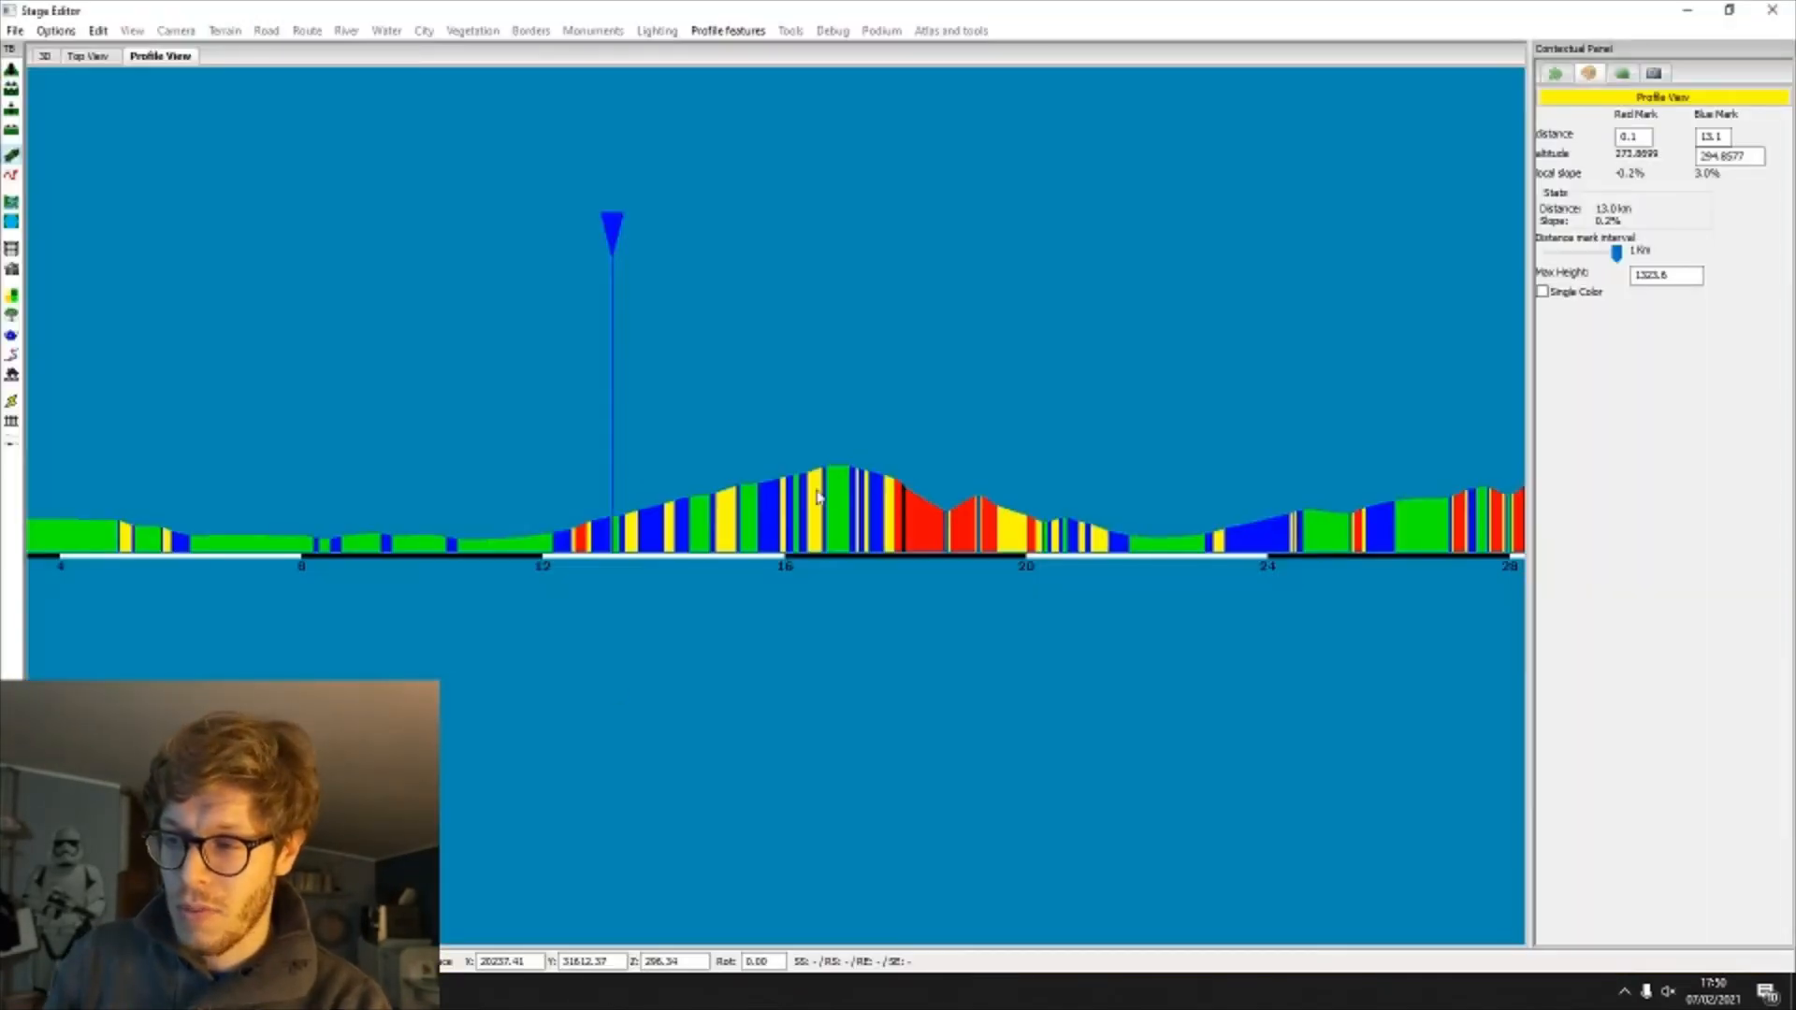
pyautogui.hotkey('alt', 'Tab')
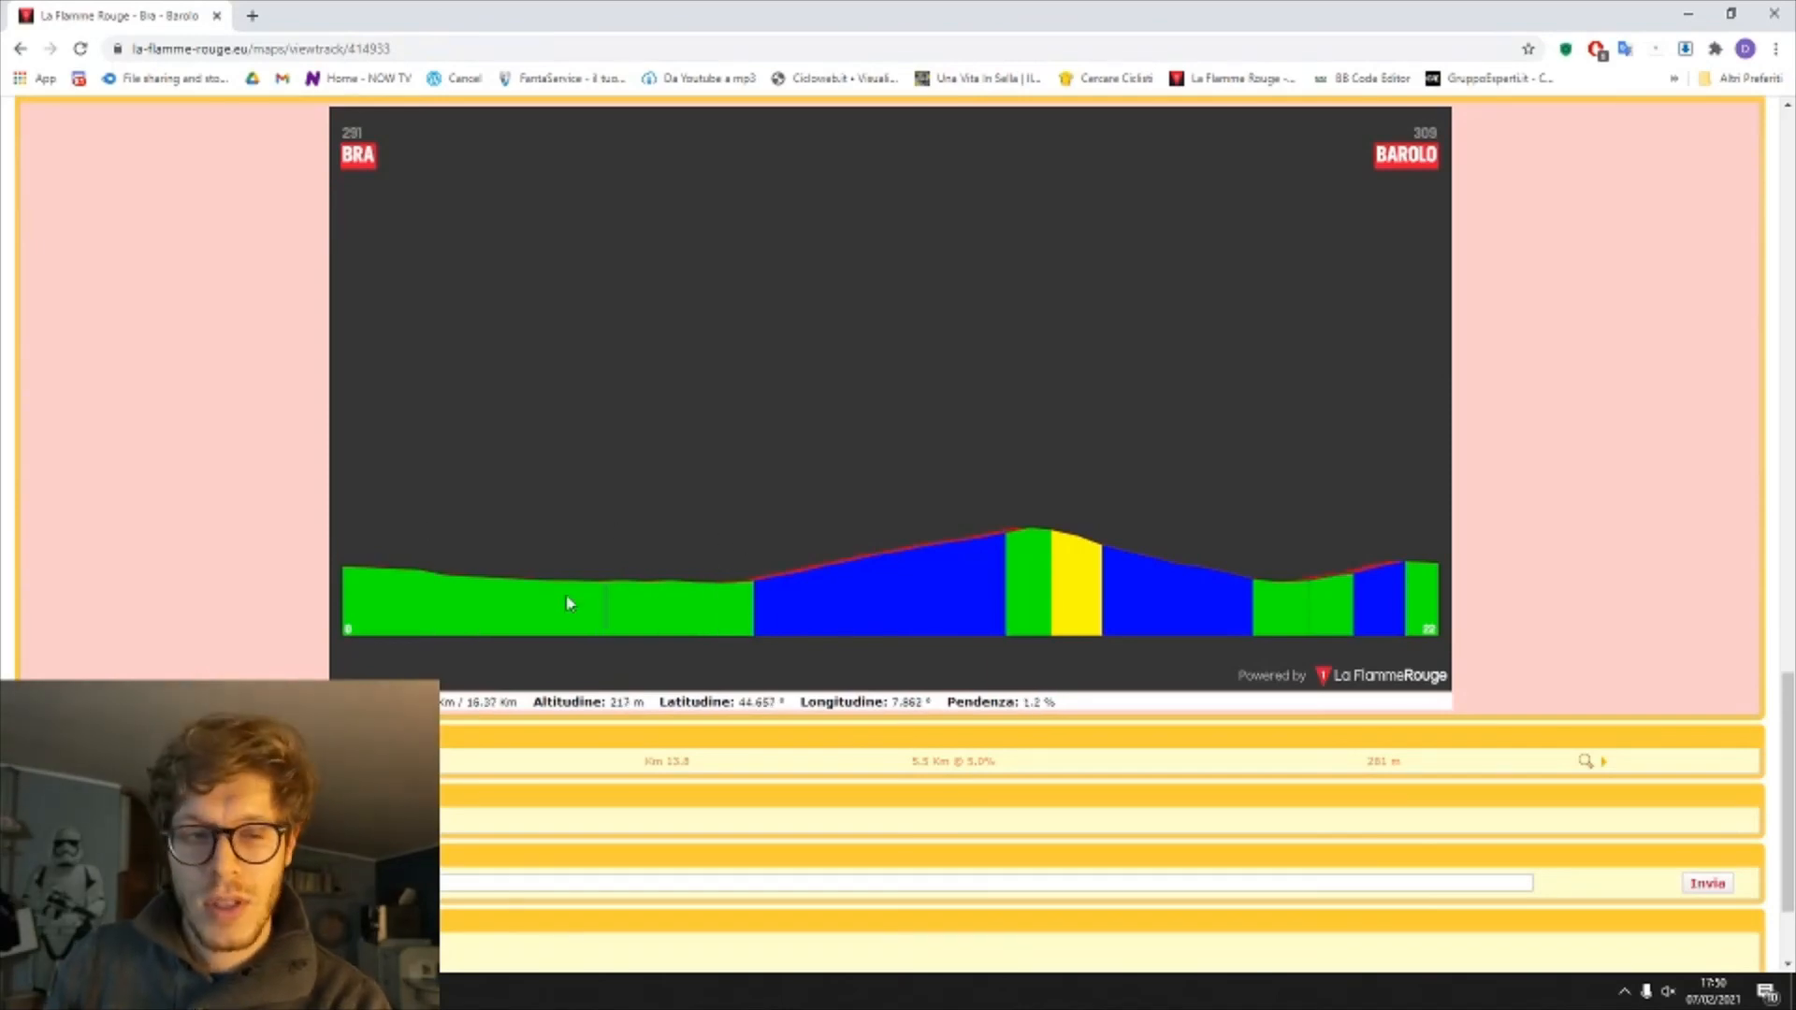
pyautogui.hotkey('alt', 'Tab')
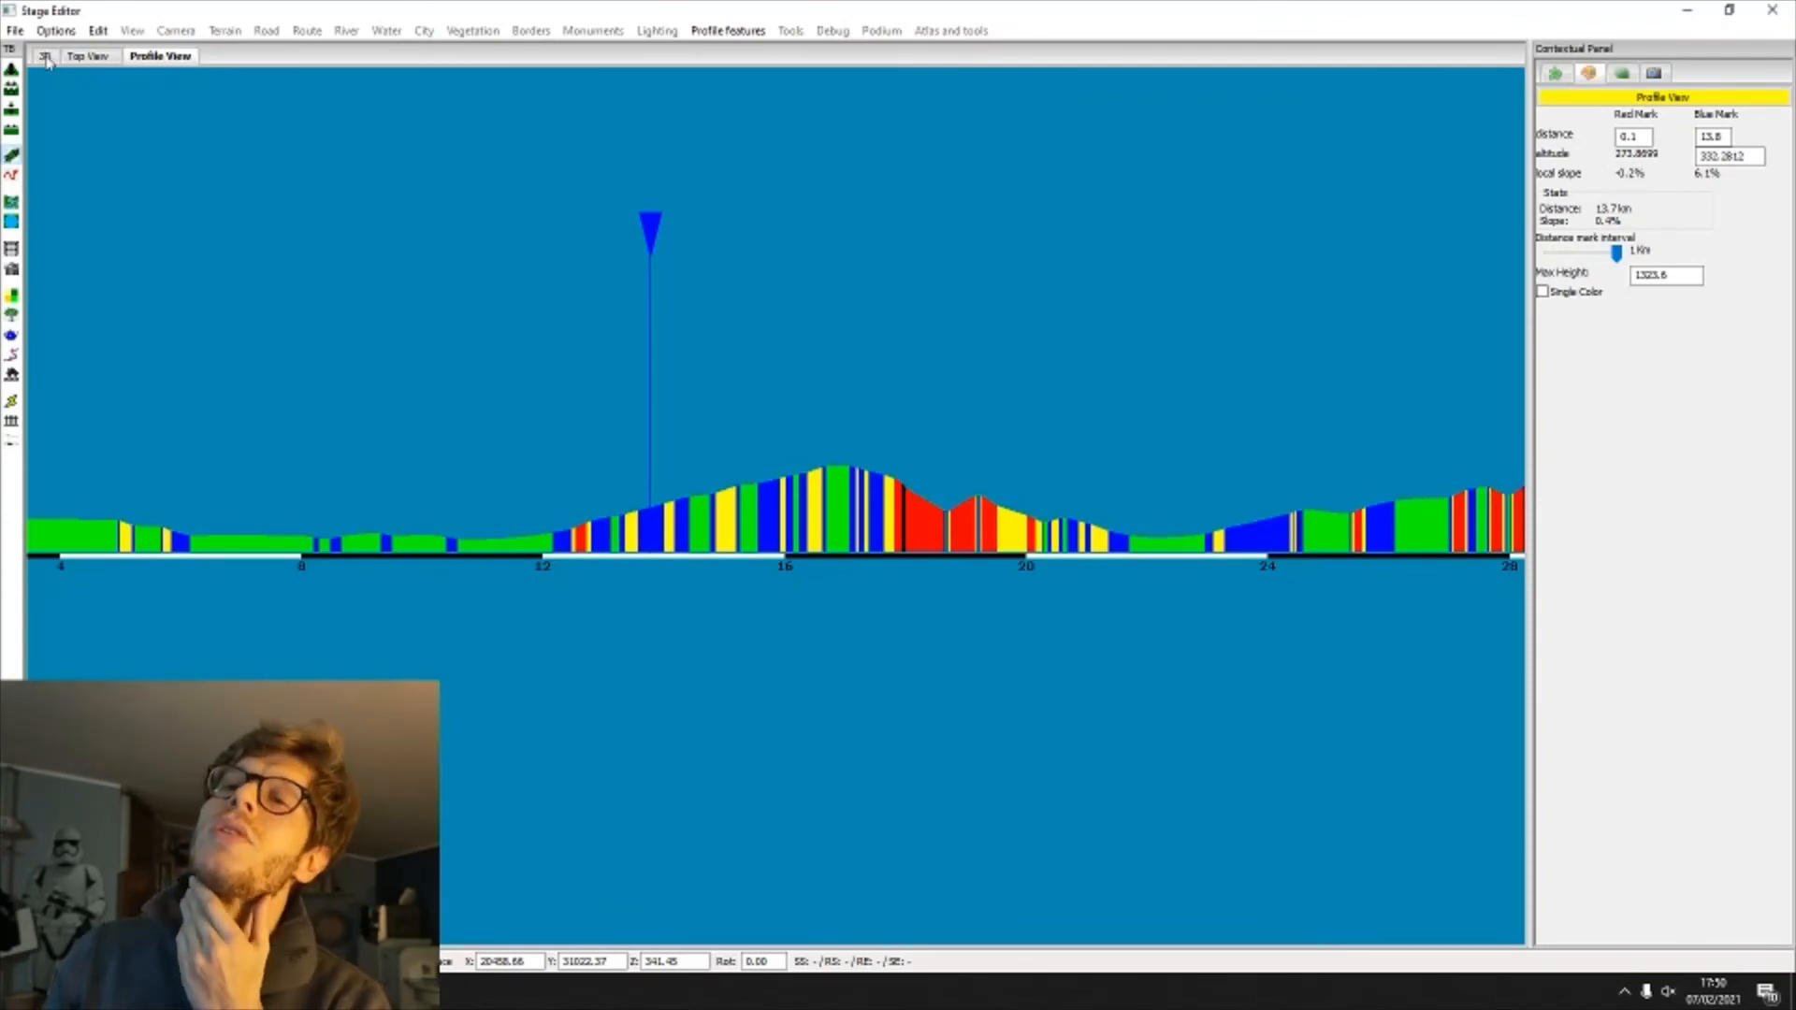
pyautogui.click(45, 56)
pyautogui.click(142, 60)
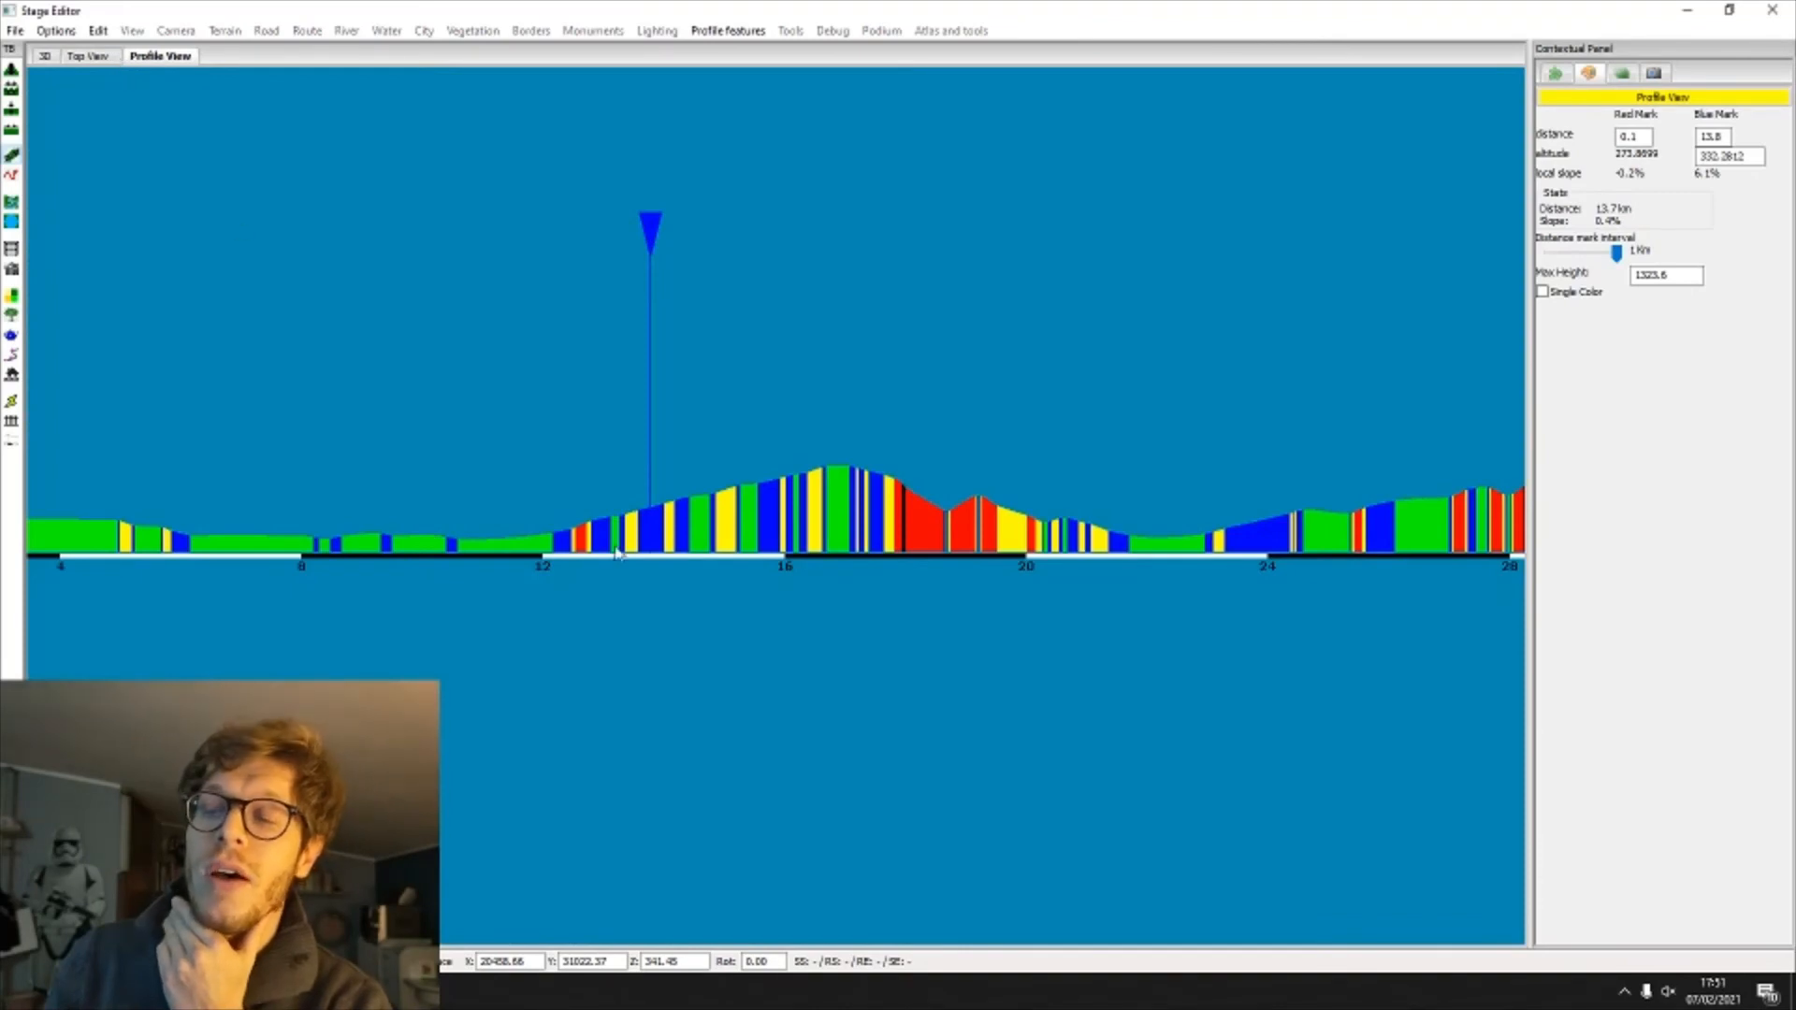
# Step: Examine the climb's gradient sections up close and move the blue mark to 13.7 km
pyautogui.scroll(3, 617, 552)
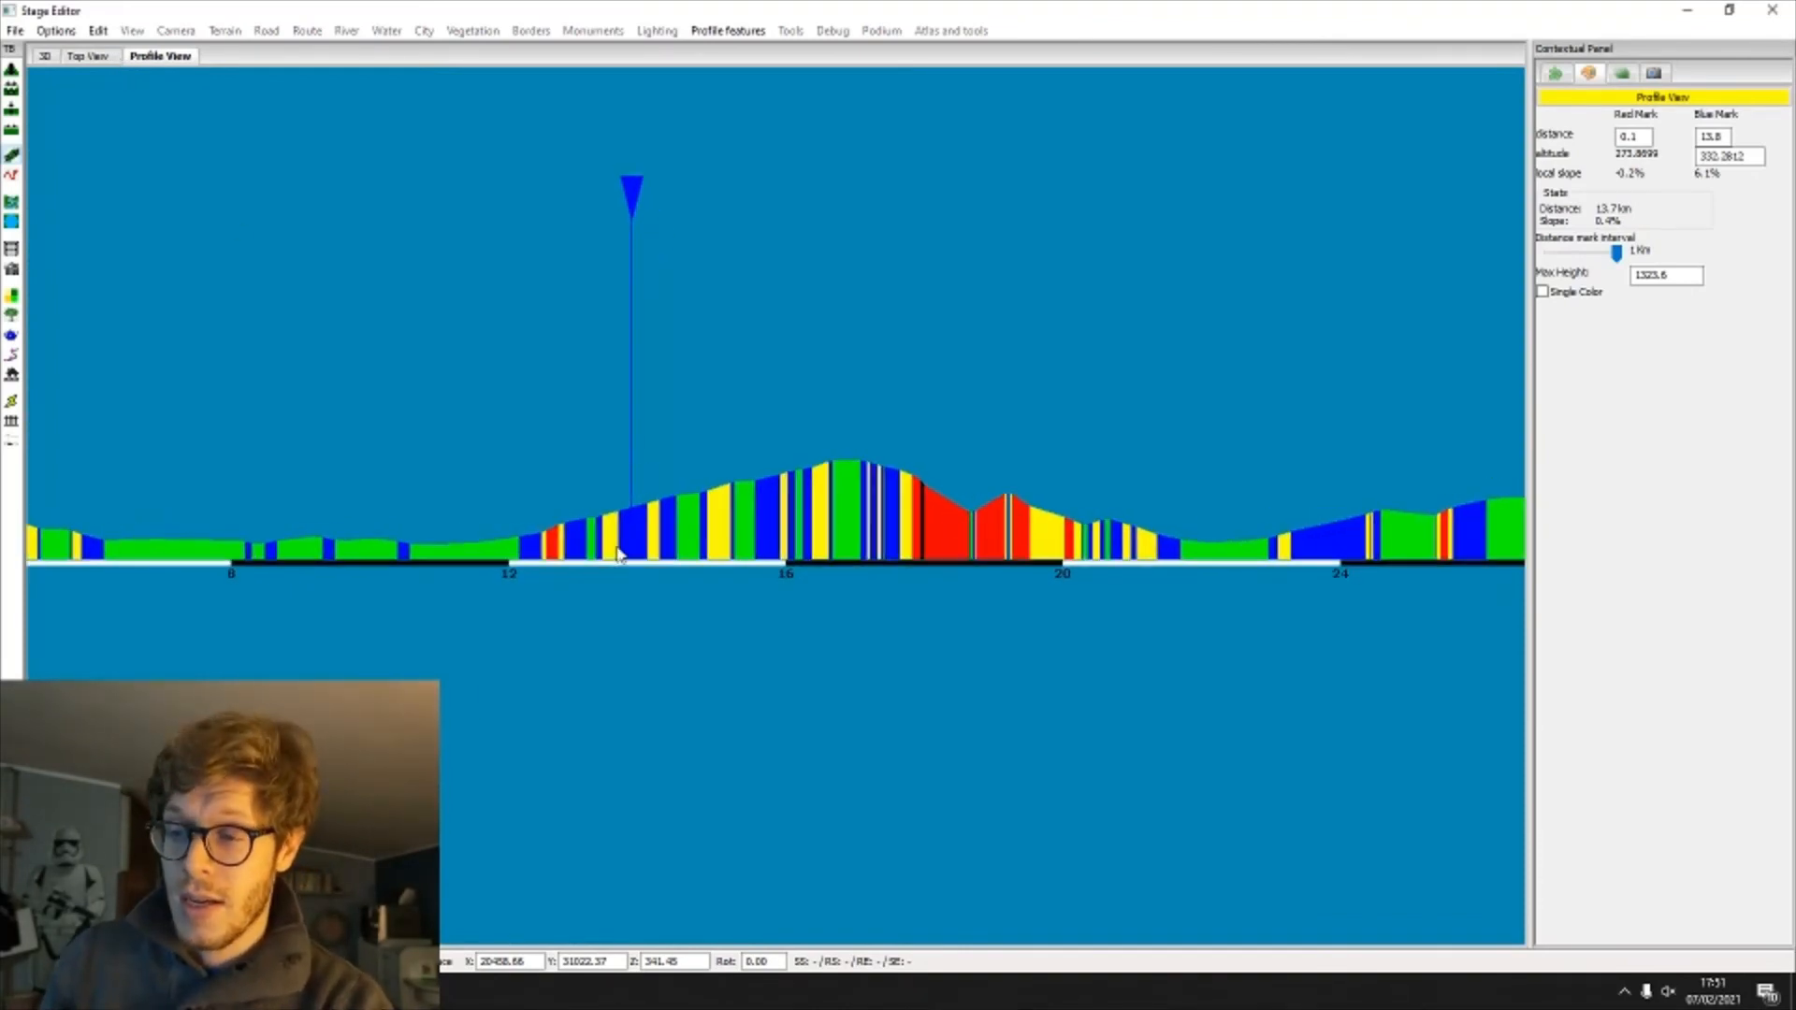
pyautogui.scroll(4, 619, 547)
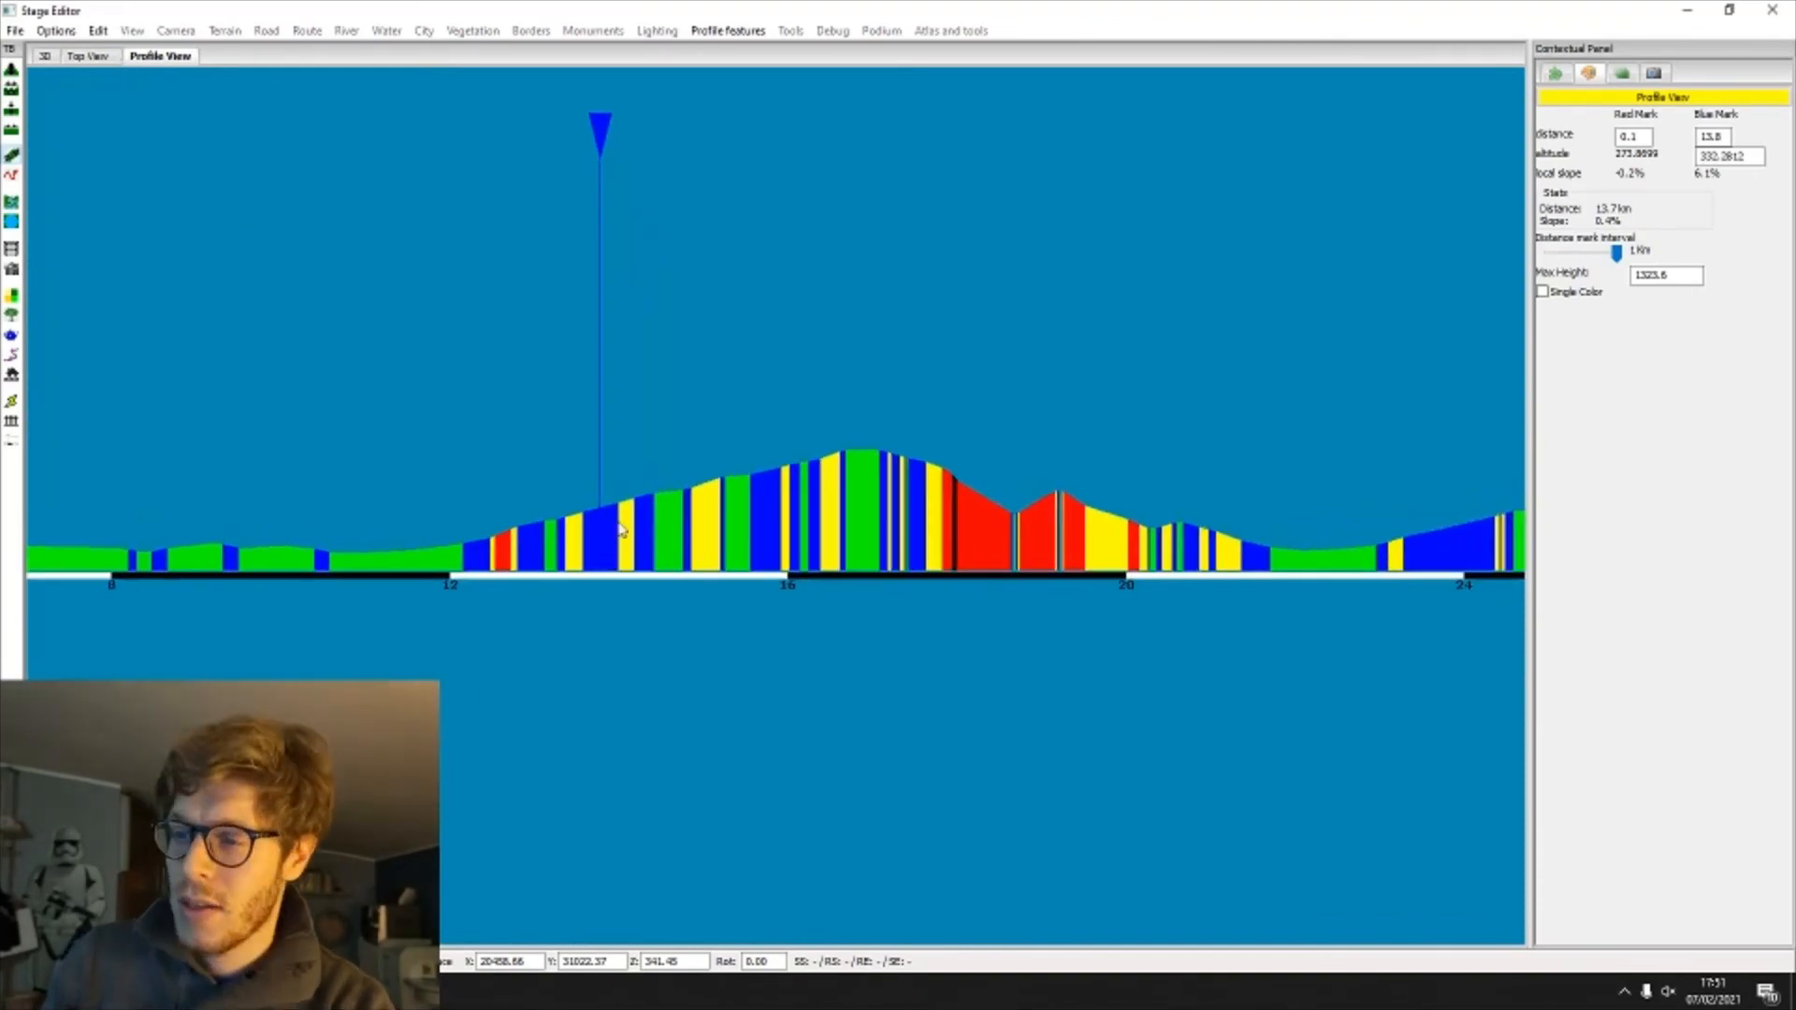
pyautogui.scroll(1, 627, 531)
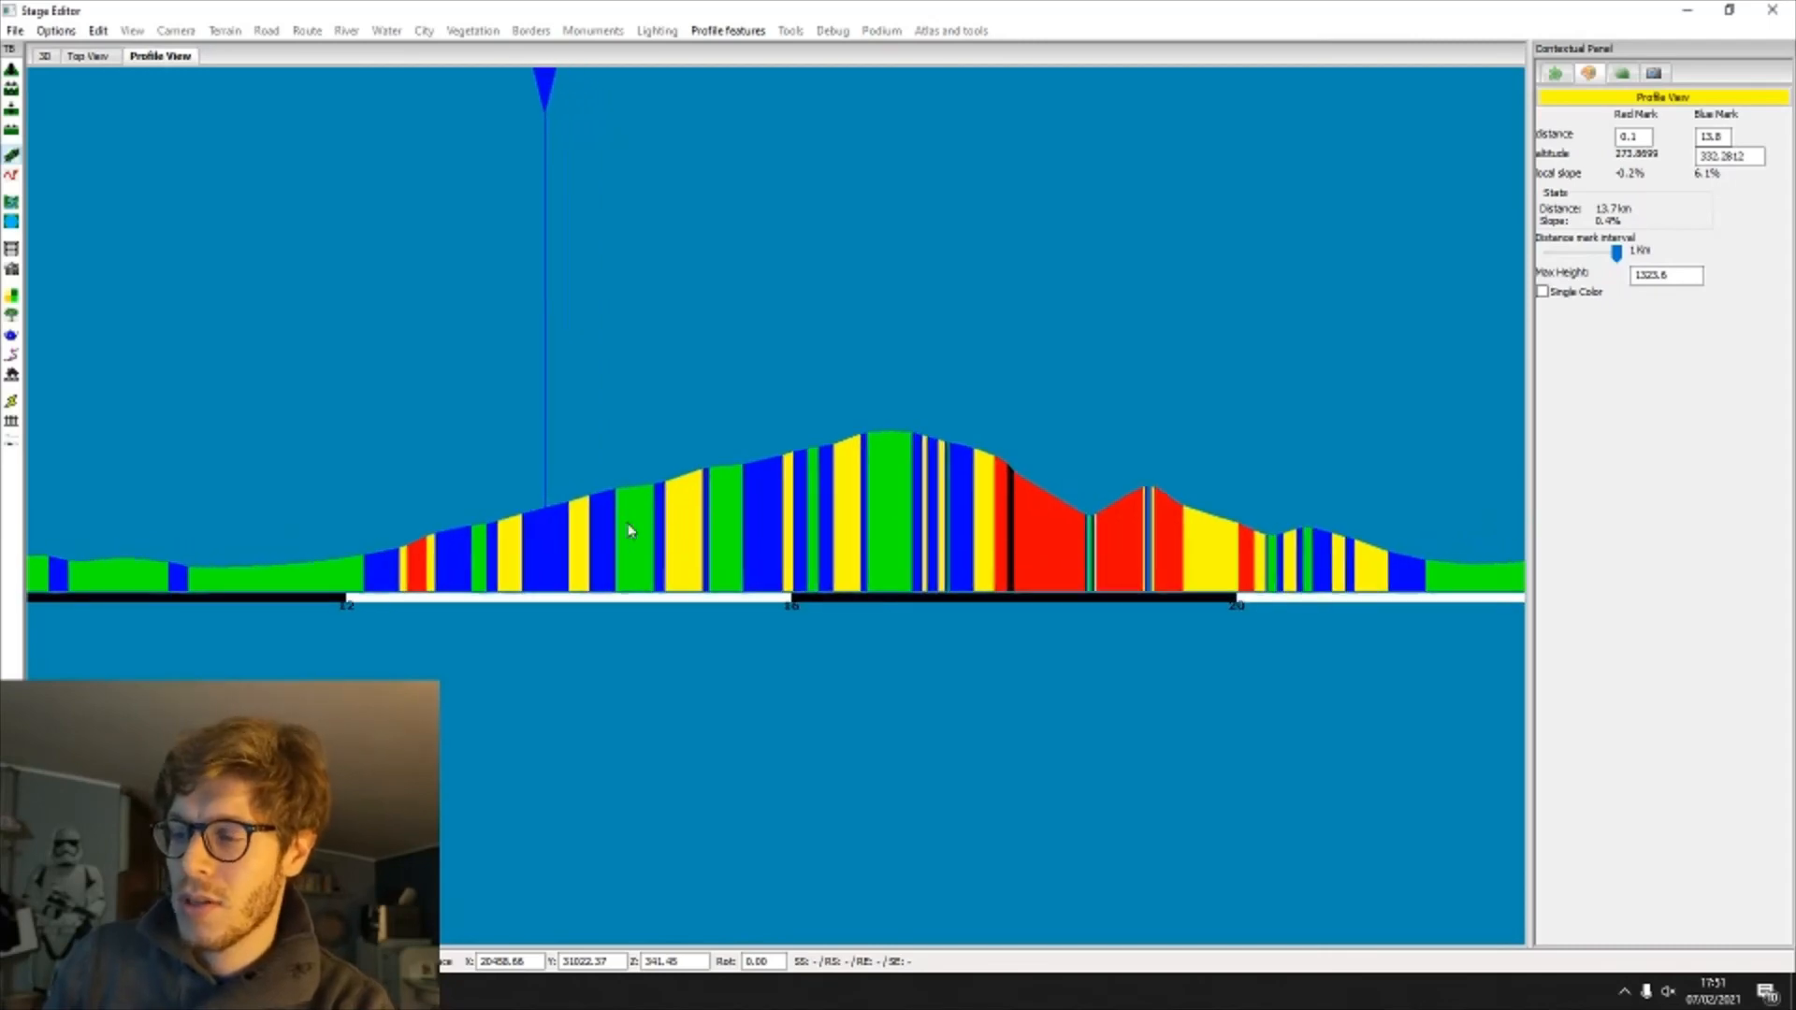
pyautogui.click(737, 463)
pyautogui.click(533, 440)
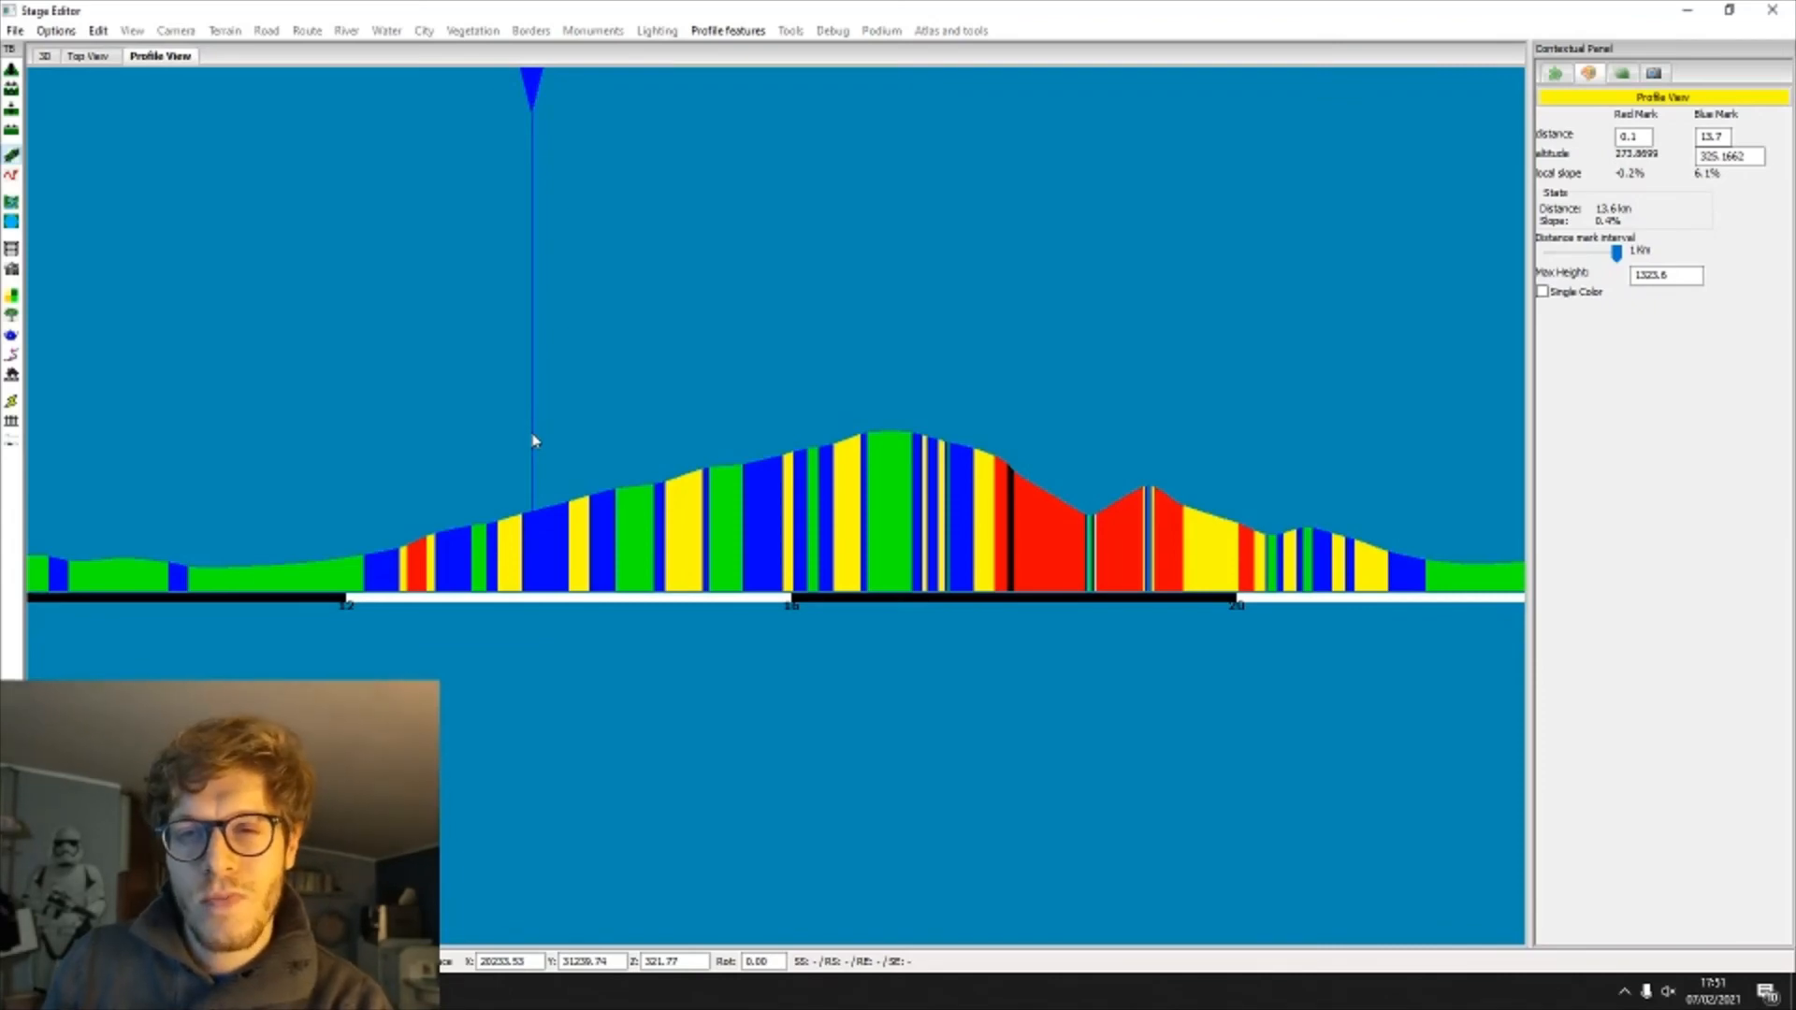
# Step: Inspect the stage's roads in 3D and its terrain from above, and return to the elevation profile
pyautogui.click(43, 58)
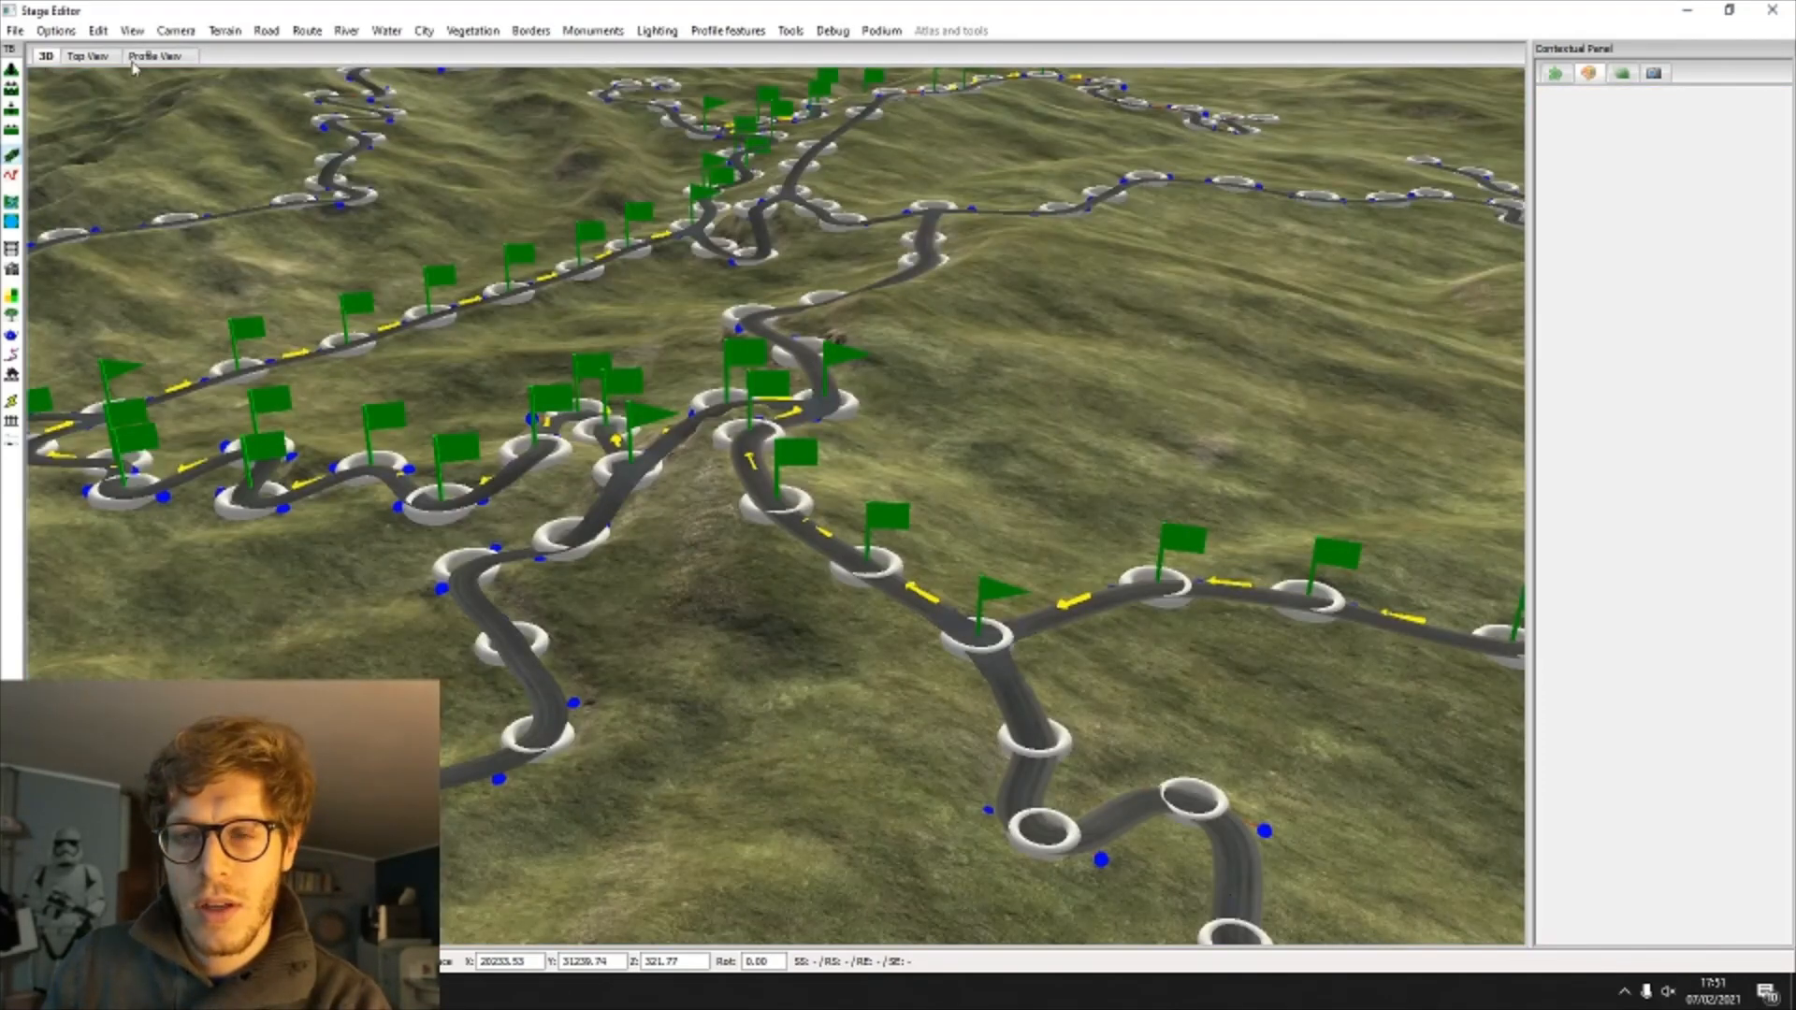
pyautogui.moveTo(670, 316); pyautogui.dragTo(998, 334, button='middle')
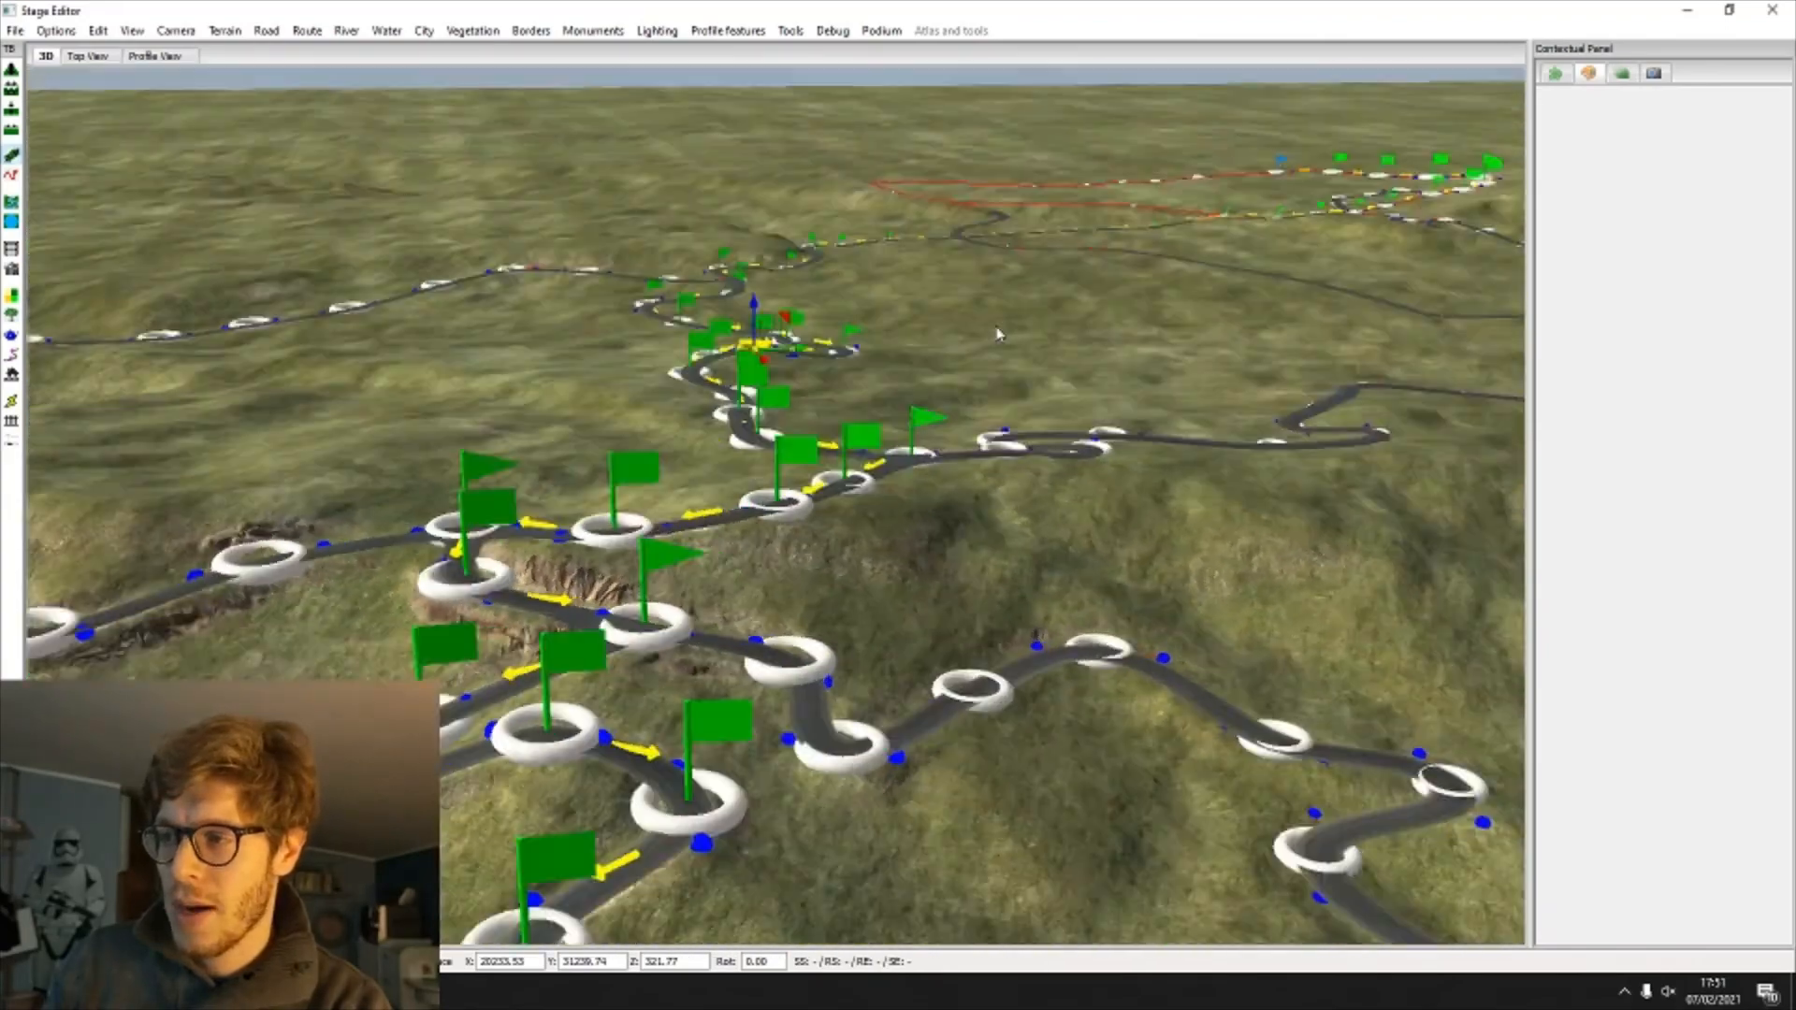
pyautogui.click(98, 64)
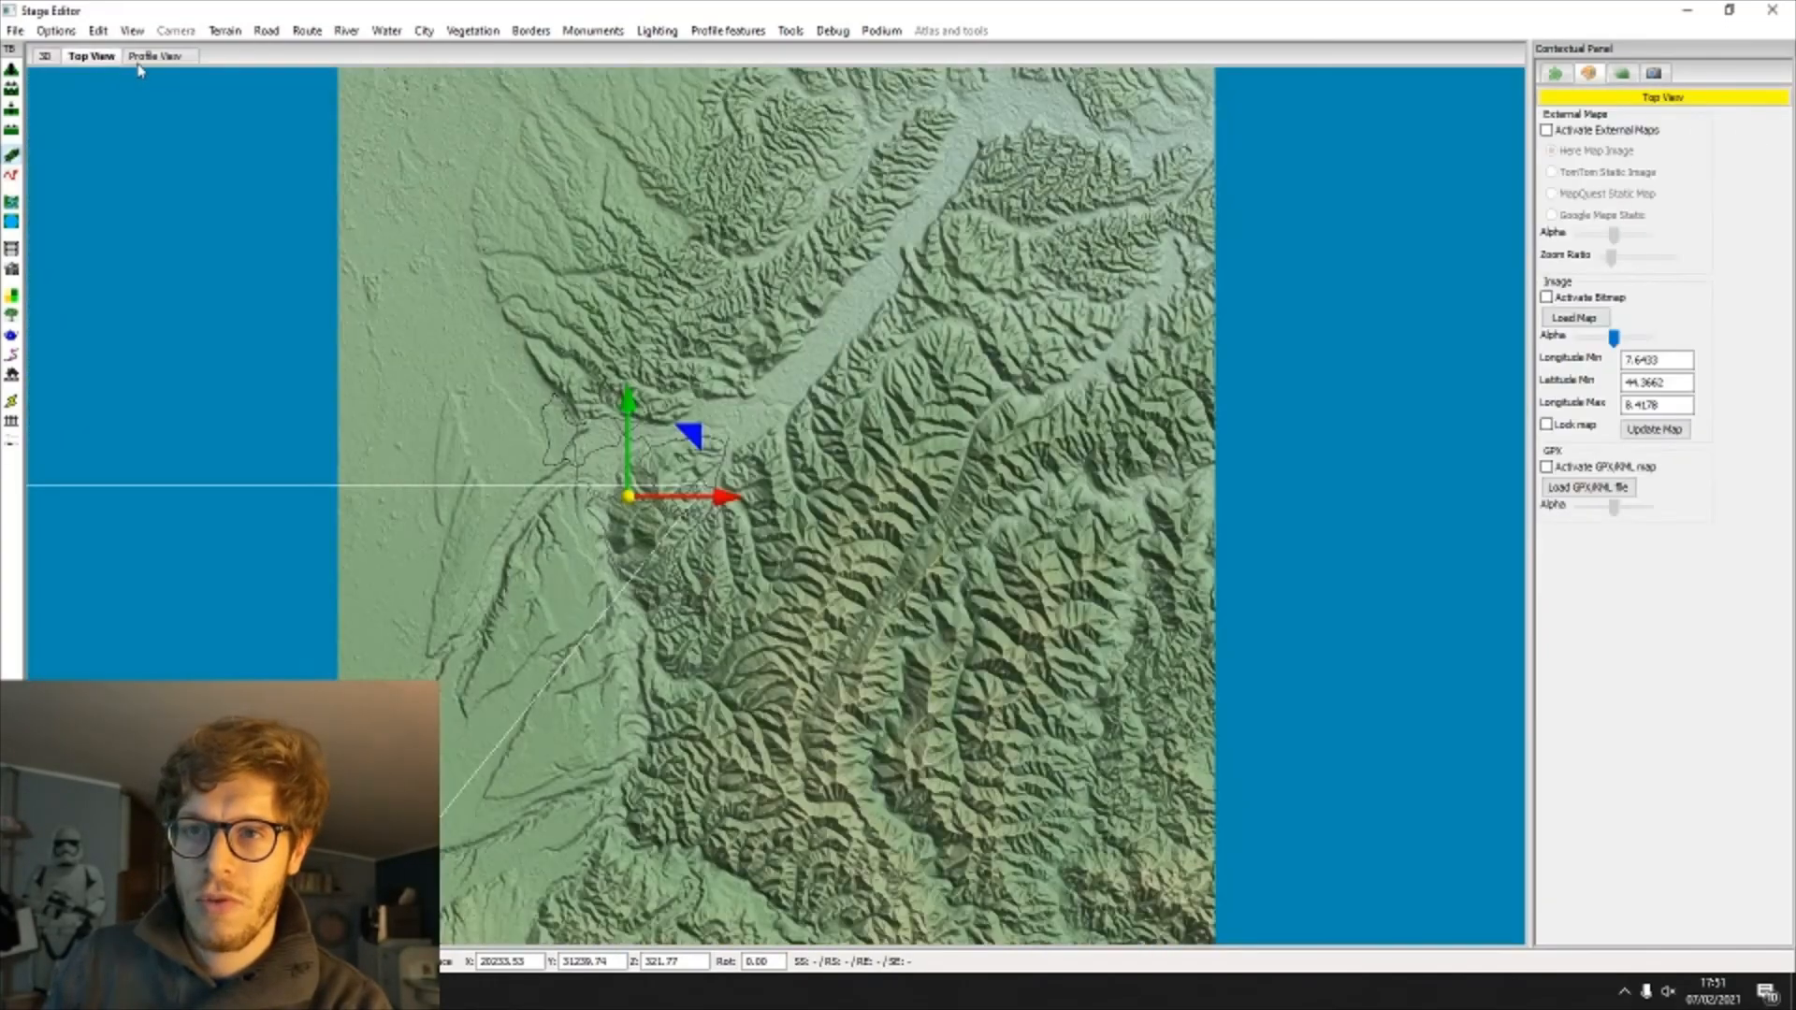
pyautogui.click(142, 57)
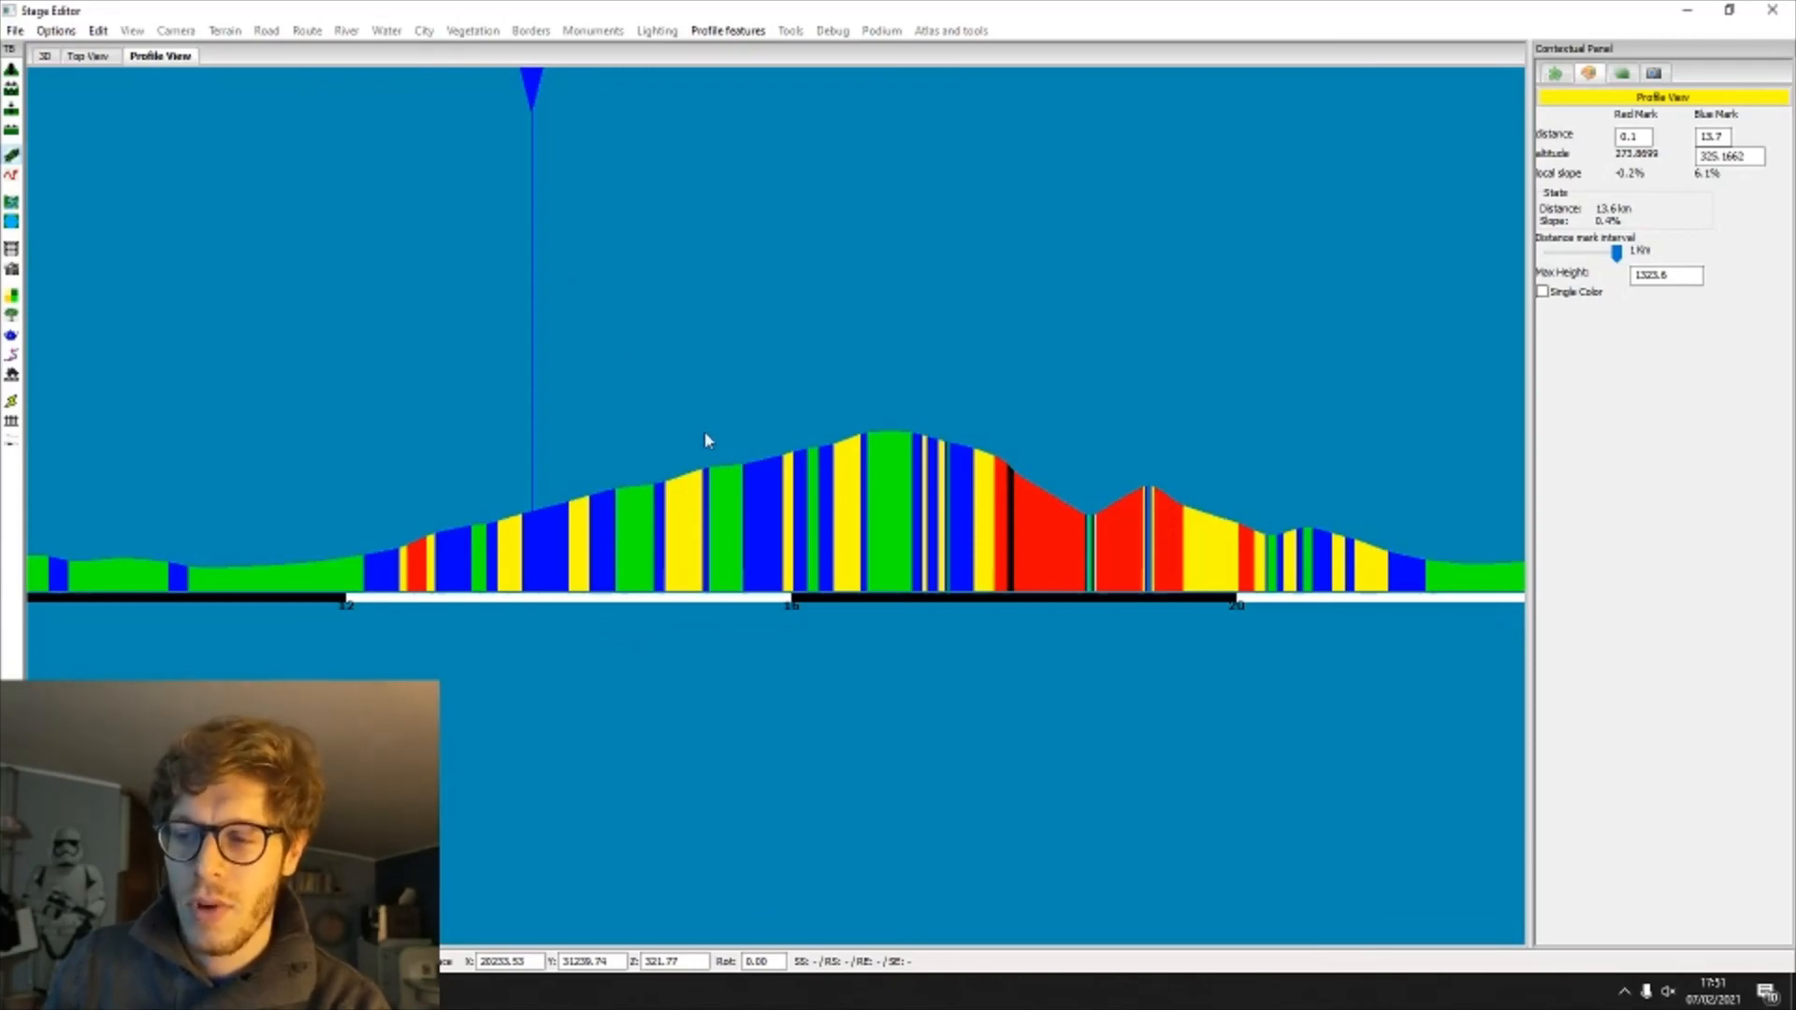
# Step: Check the opening kilometres of the elevation profile, moving the blue mark to 4.8 km and 4.6 km
pyautogui.scroll(1, 706, 440)
pyautogui.moveTo(411, 271); pyautogui.dragTo(1109, 349, button='middle')
pyautogui.moveTo(526, 252); pyautogui.dragTo(669, 354, button='middle')
pyautogui.moveTo(669, 354); pyautogui.dragTo(629, 344)
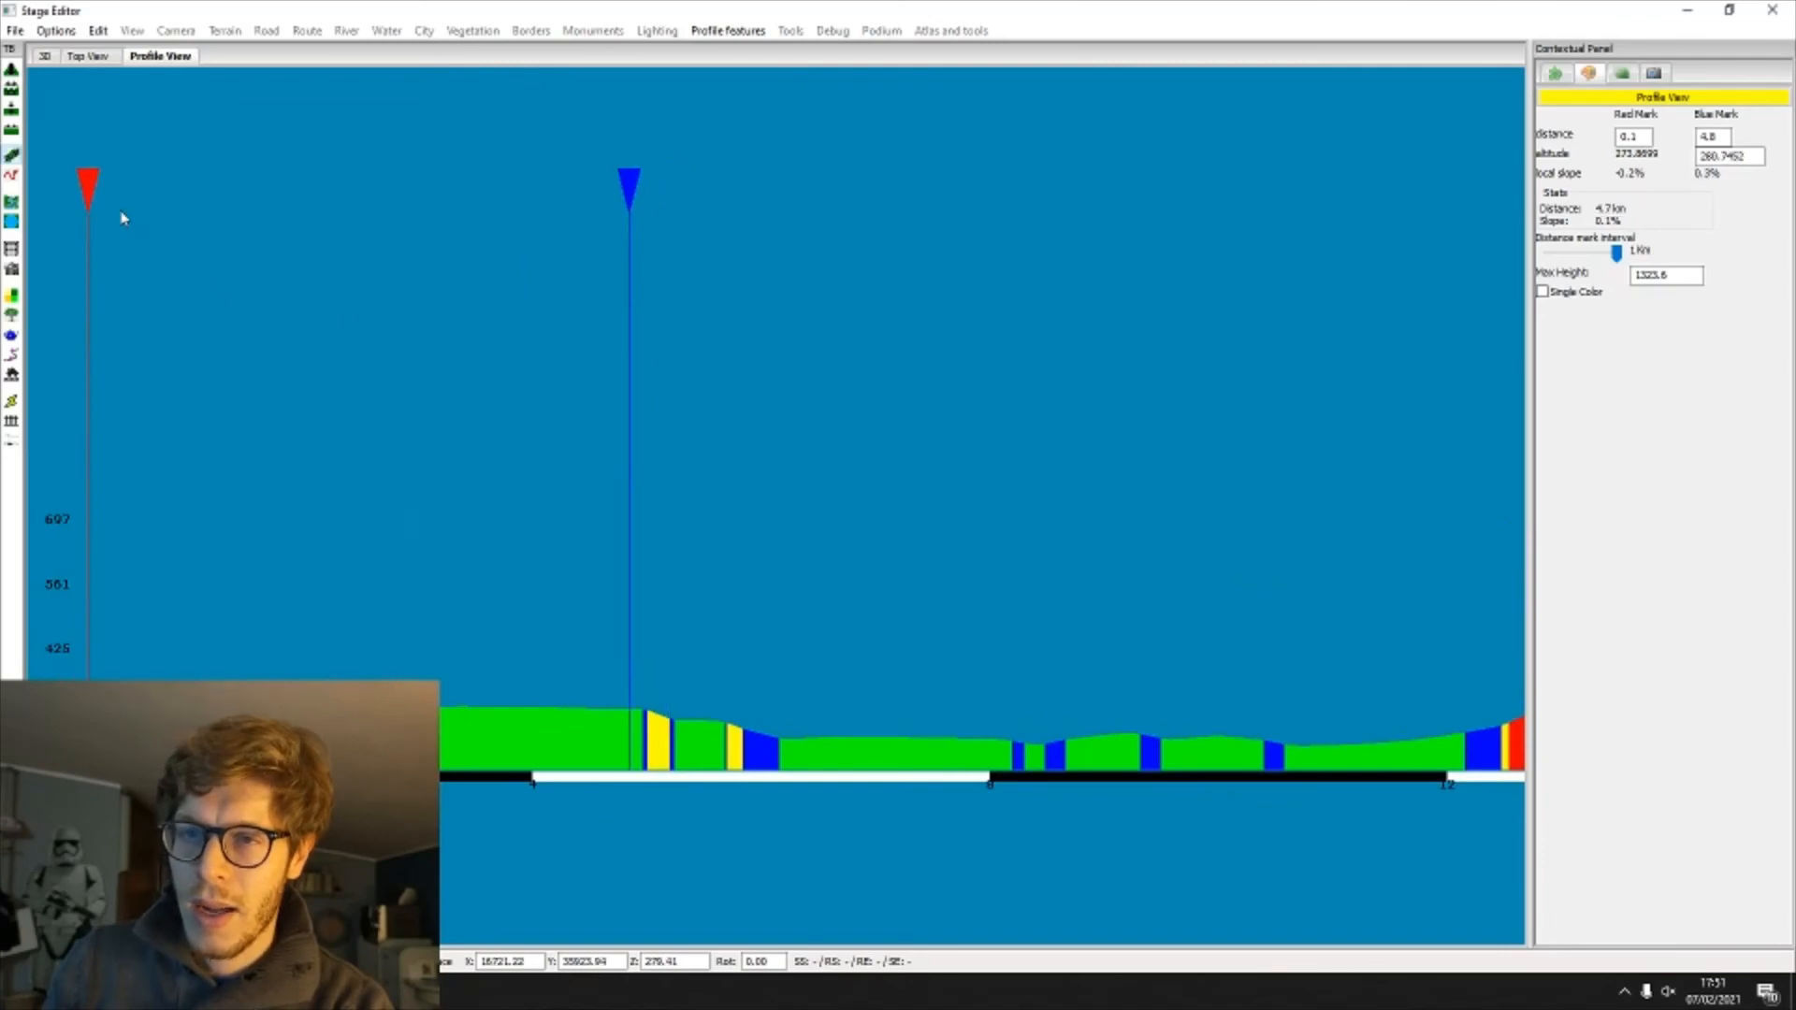
pyautogui.moveTo(96, 196); pyautogui.dragTo(4, 199)
pyautogui.click(601, 385)
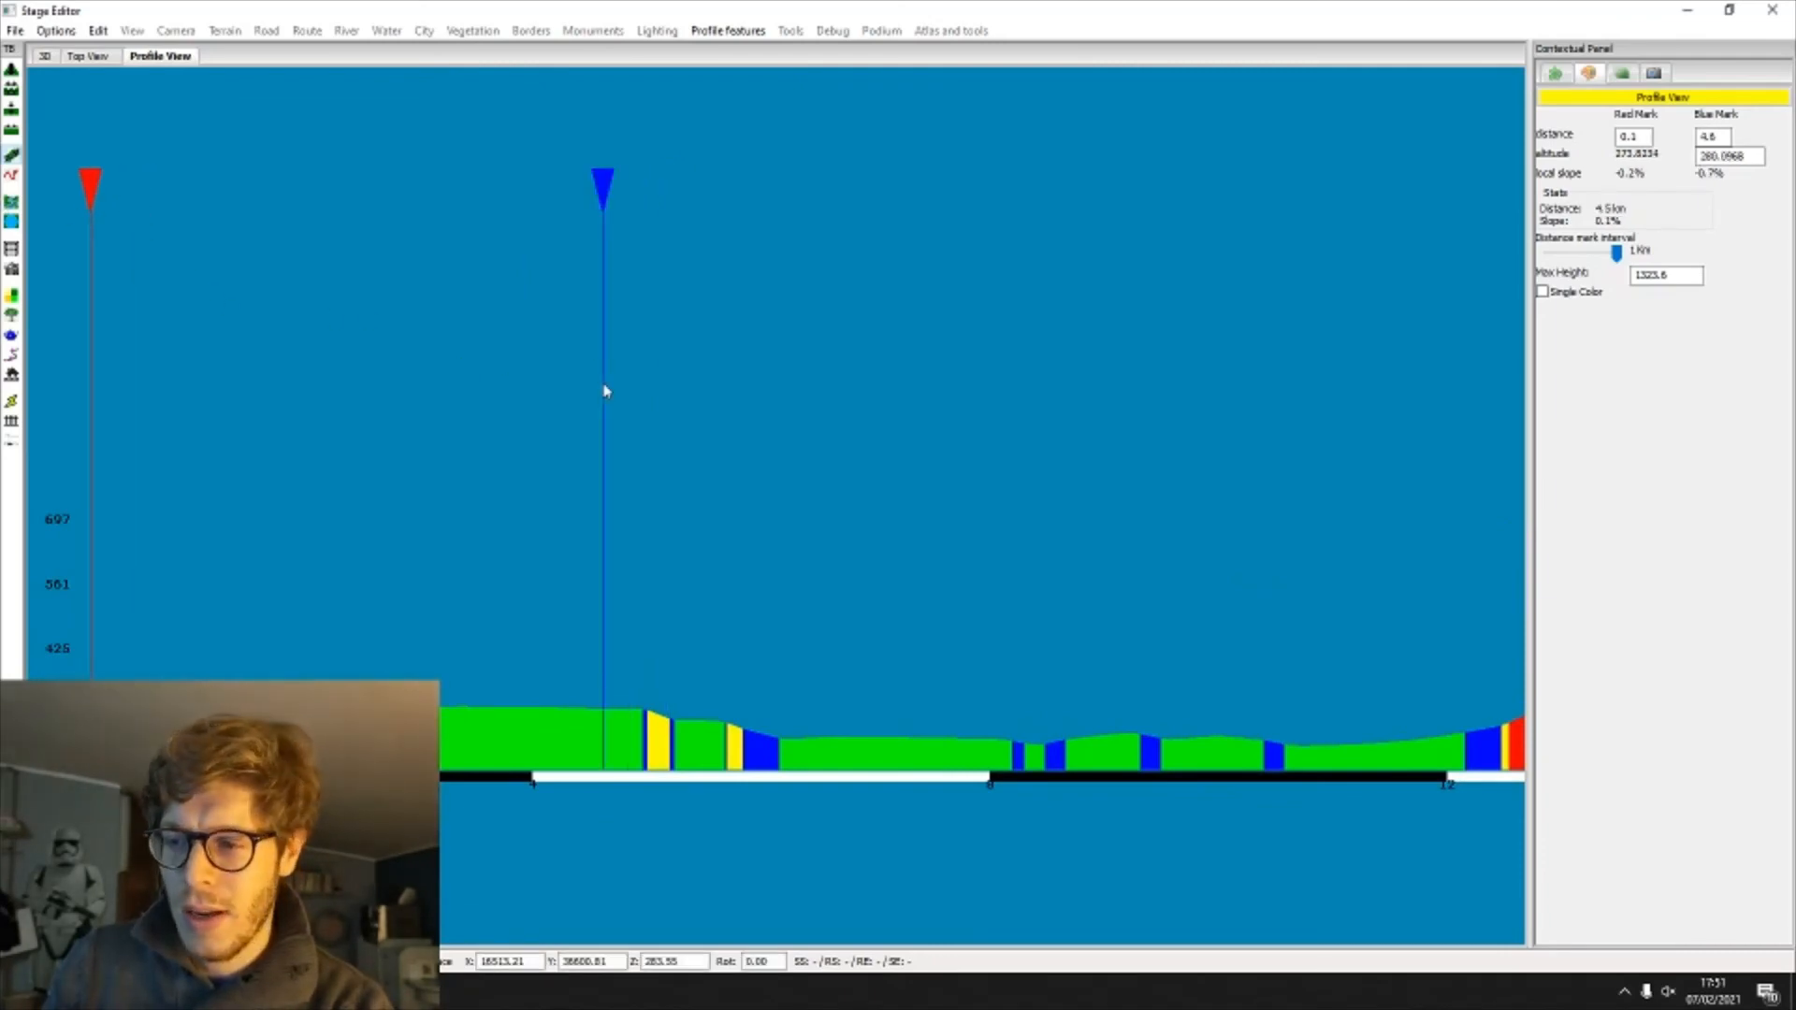
# Step: Move the blue mark to 8.5 km on the flat section and bring the whole climb into focus
pyautogui.click(1040, 386)
pyautogui.moveTo(1040, 385); pyautogui.dragTo(625, 384, button='middle')
pyautogui.scroll(-1, 1087, 437)
pyautogui.moveTo(1090, 444); pyautogui.dragTo(749, 272, button='middle')
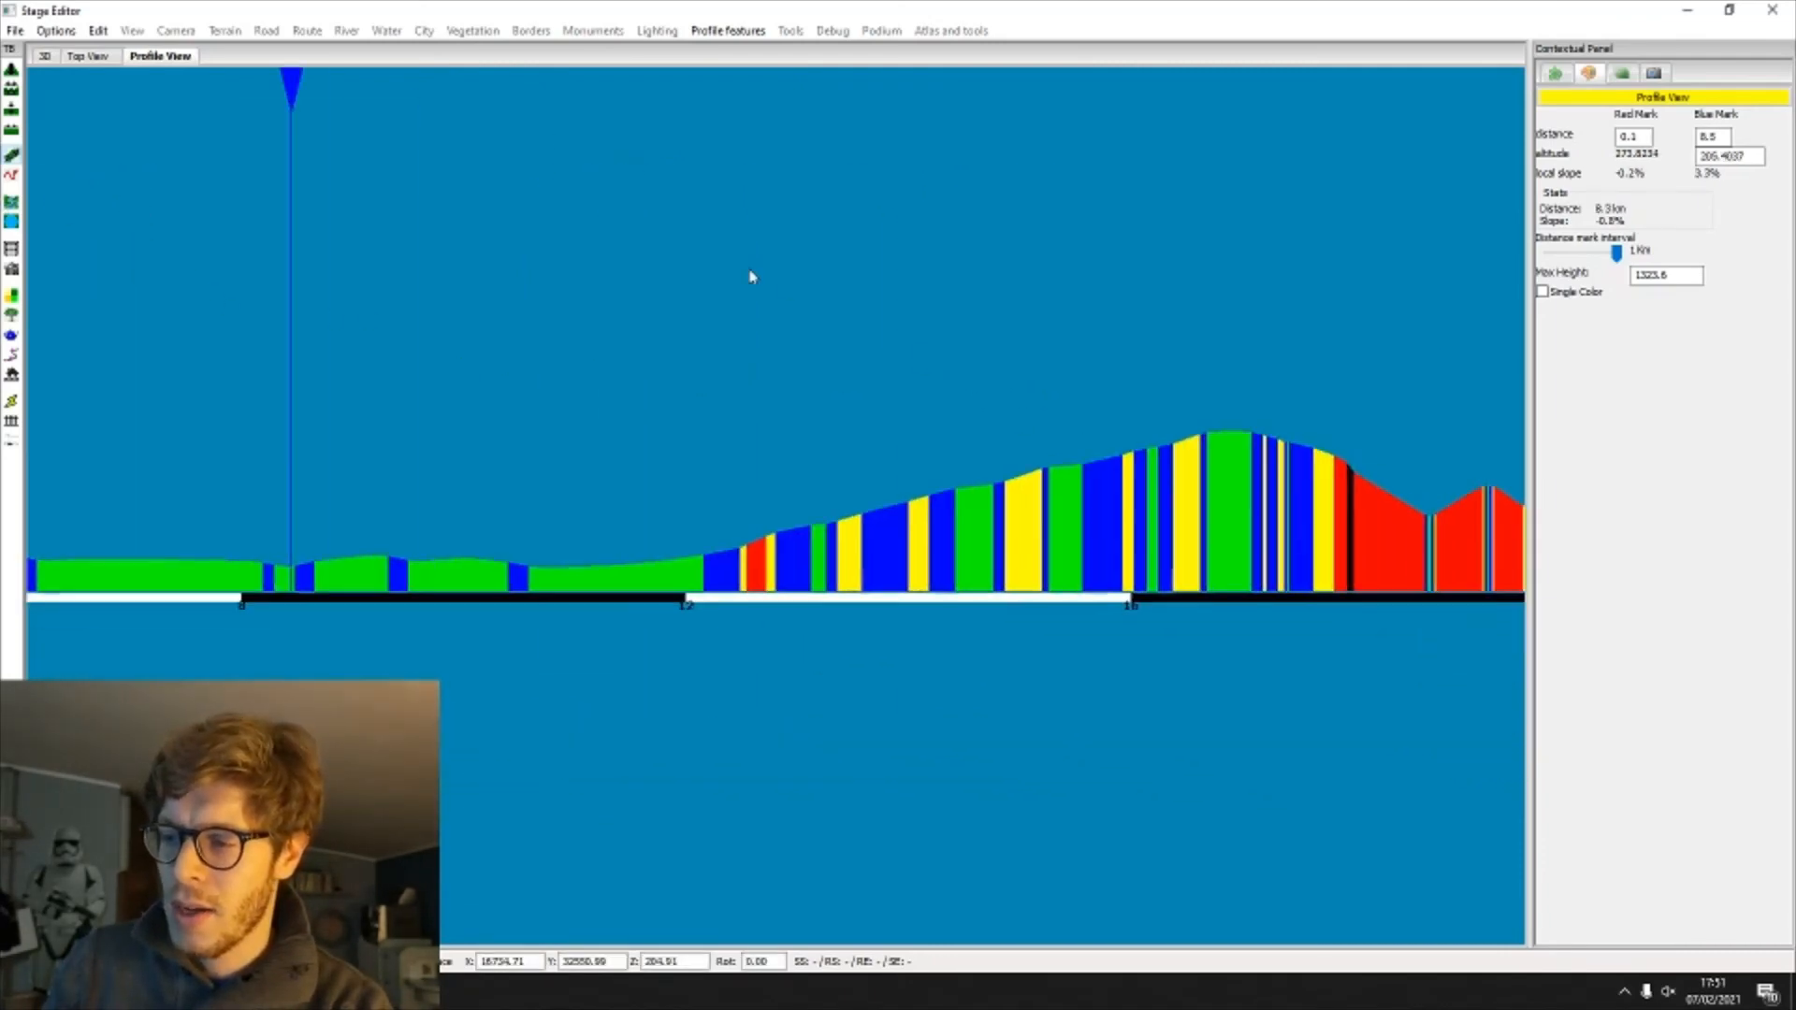
# Step: Check points along the climb with the blue mark, ending at 16.7 km near the summit
pyautogui.click(750, 275)
pyautogui.click(1128, 292)
pyautogui.click(897, 321)
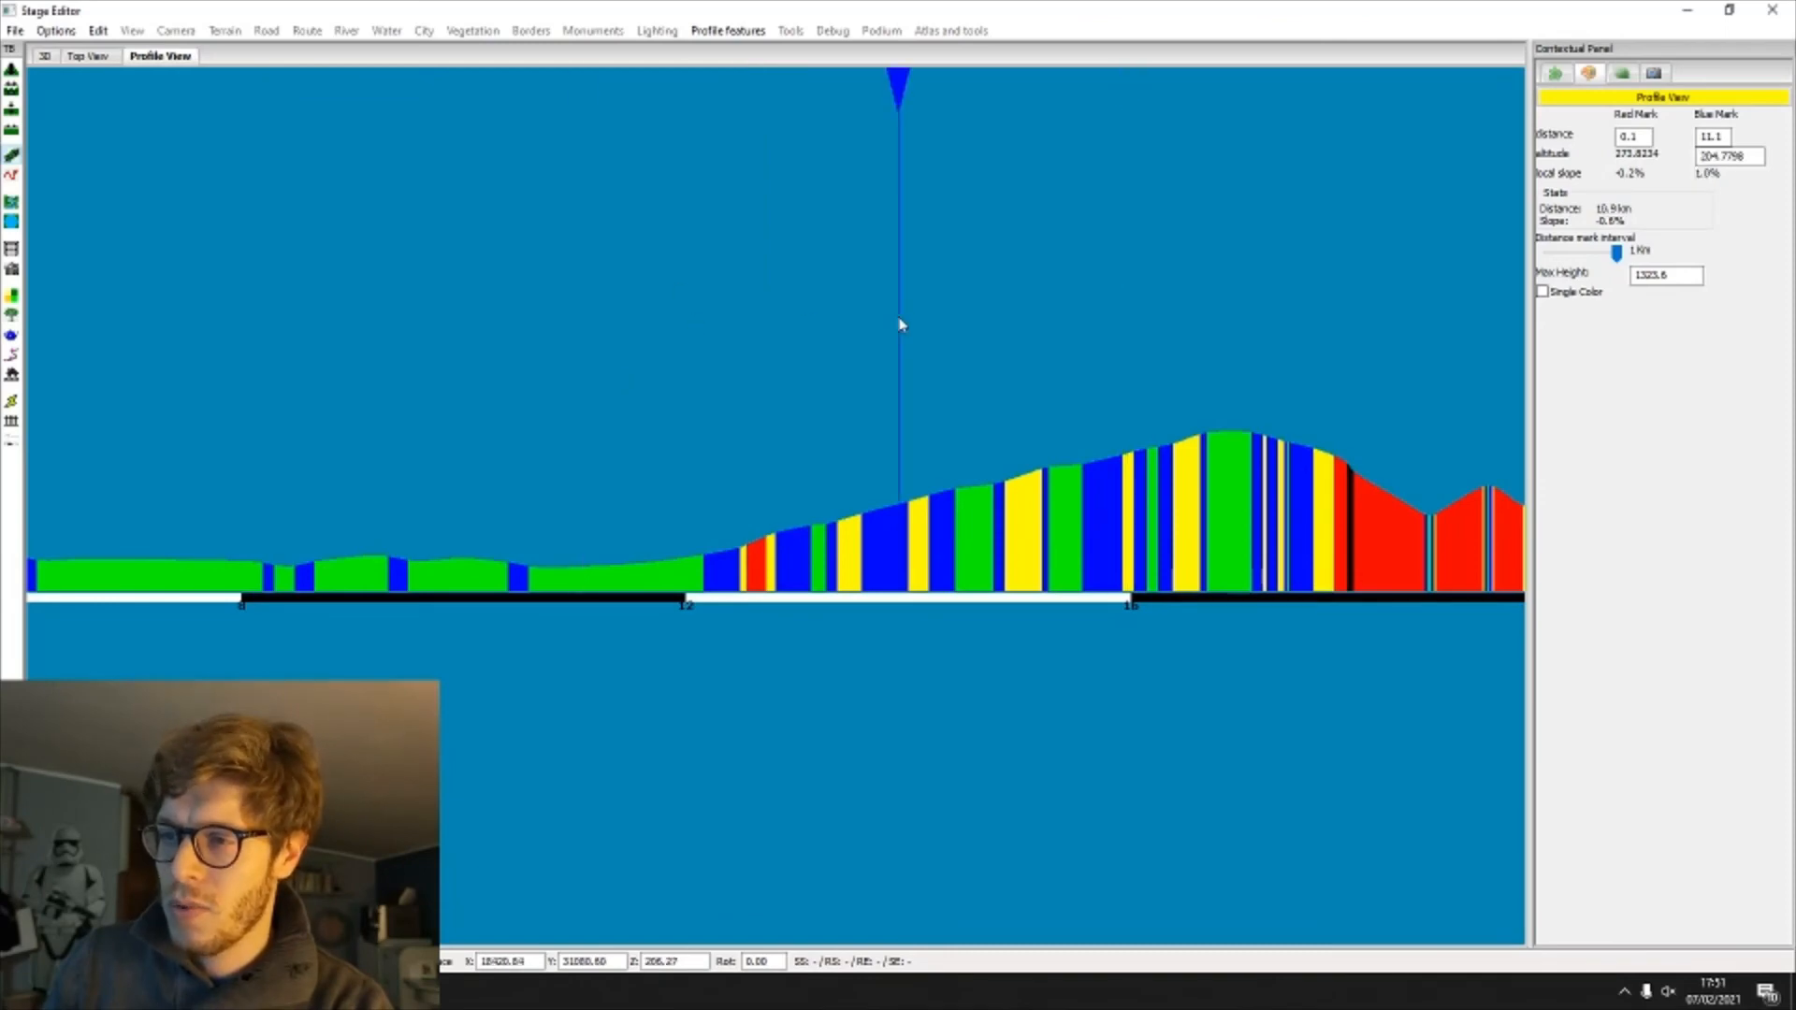
pyautogui.click(1204, 321)
pyautogui.moveTo(1204, 320); pyautogui.dragTo(623, 337, button='middle')
pyautogui.scroll(-2, 749, 336)
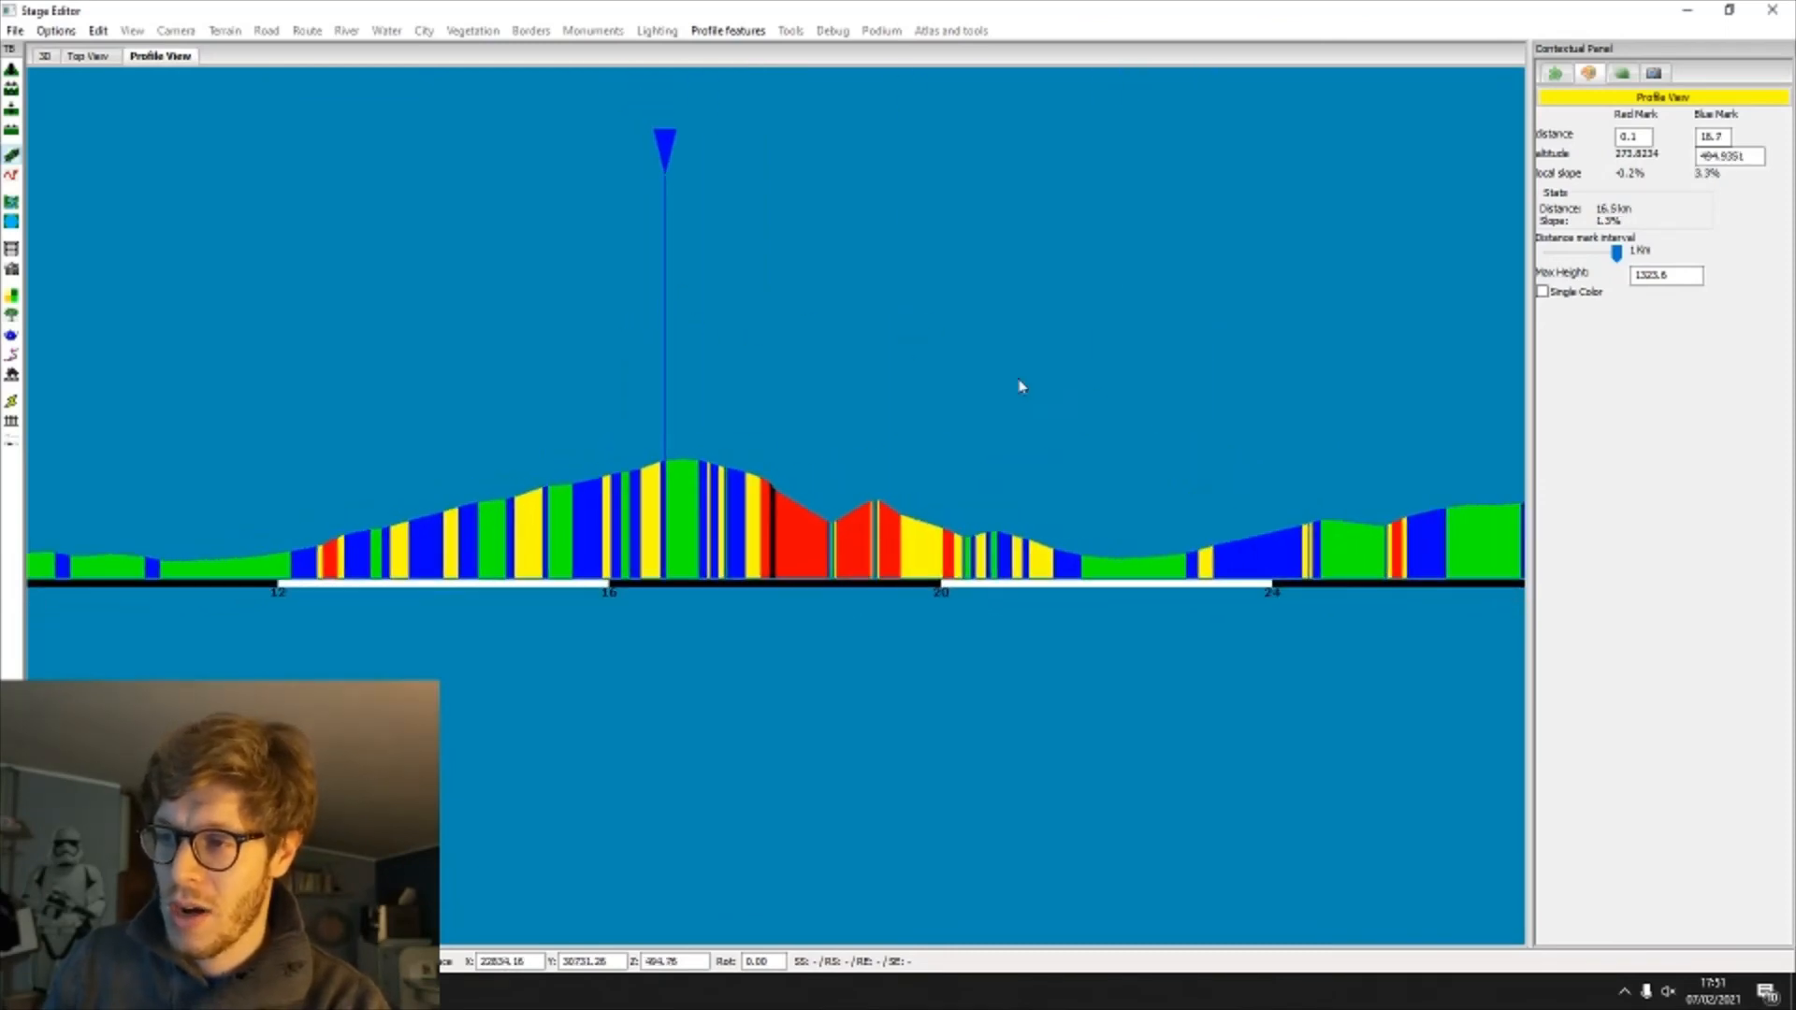
# Step: Check the altitude at 22.0 km in the valley and move the blue mark to 19.5 km on the descent
pyautogui.moveTo(1018, 385); pyautogui.dragTo(758, 393, button='middle')
pyautogui.click(755, 391)
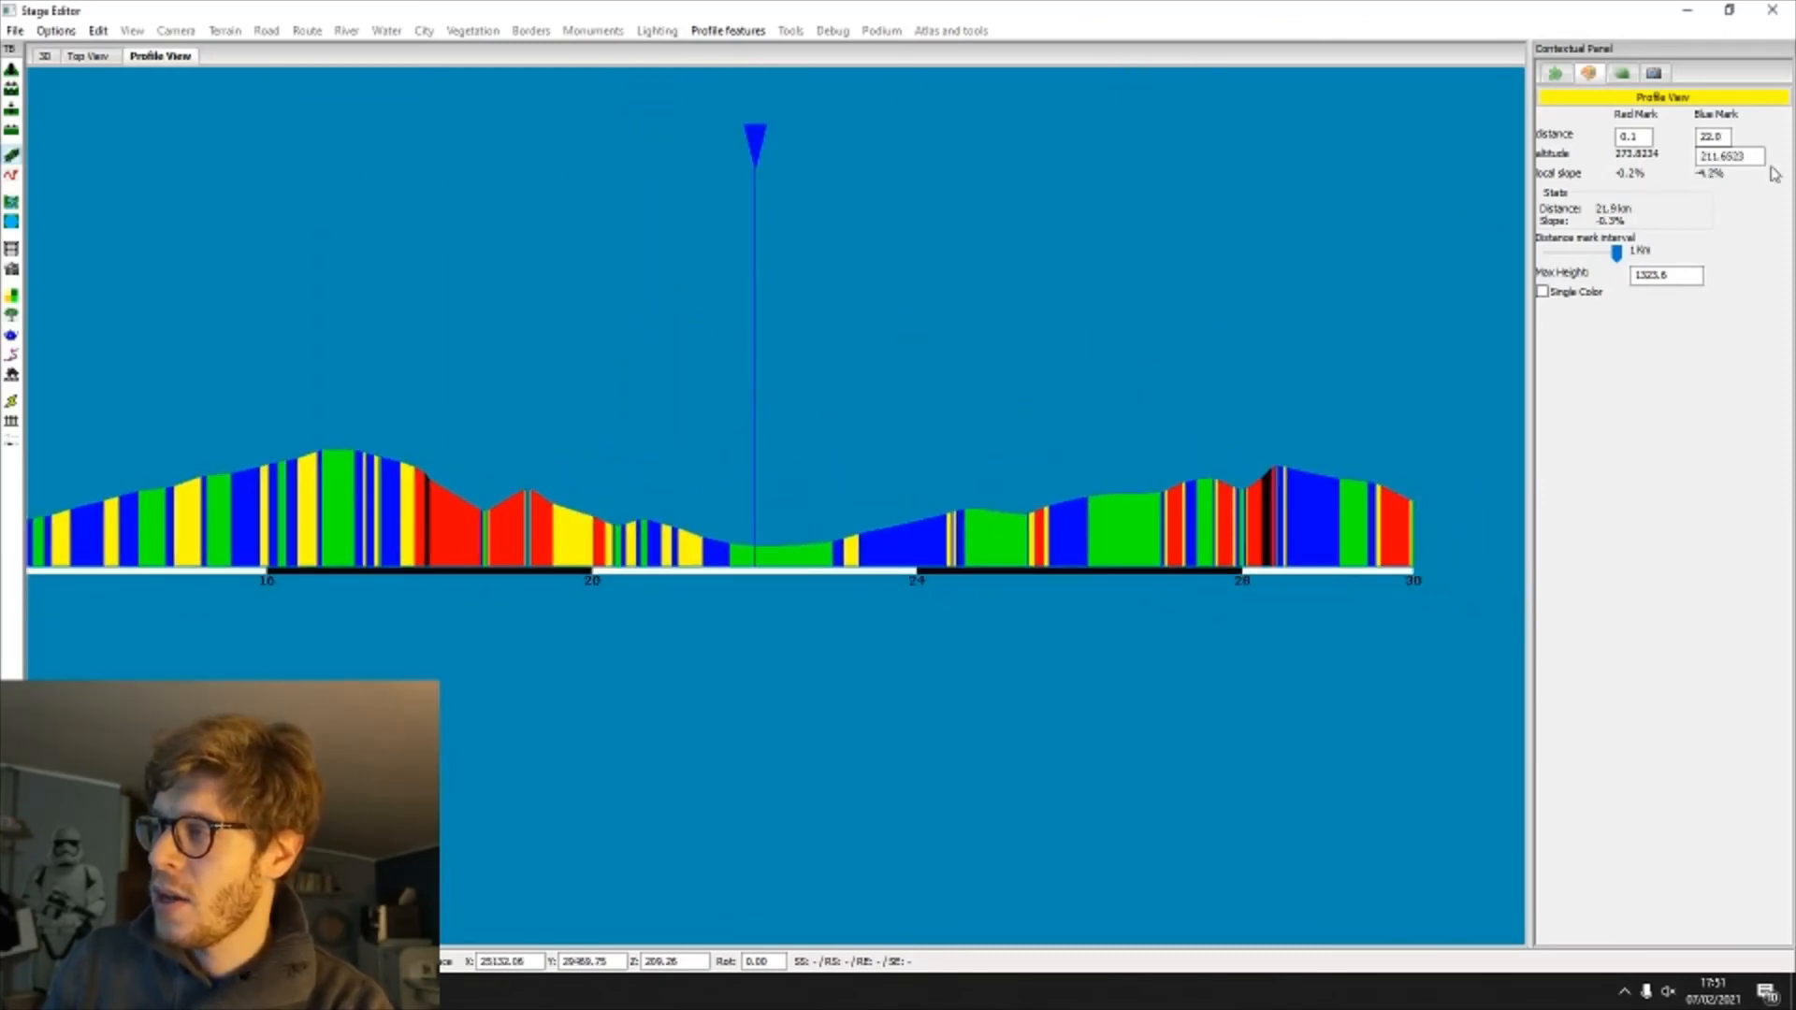
pyautogui.moveTo(1698, 157); pyautogui.dragTo(1720, 158)
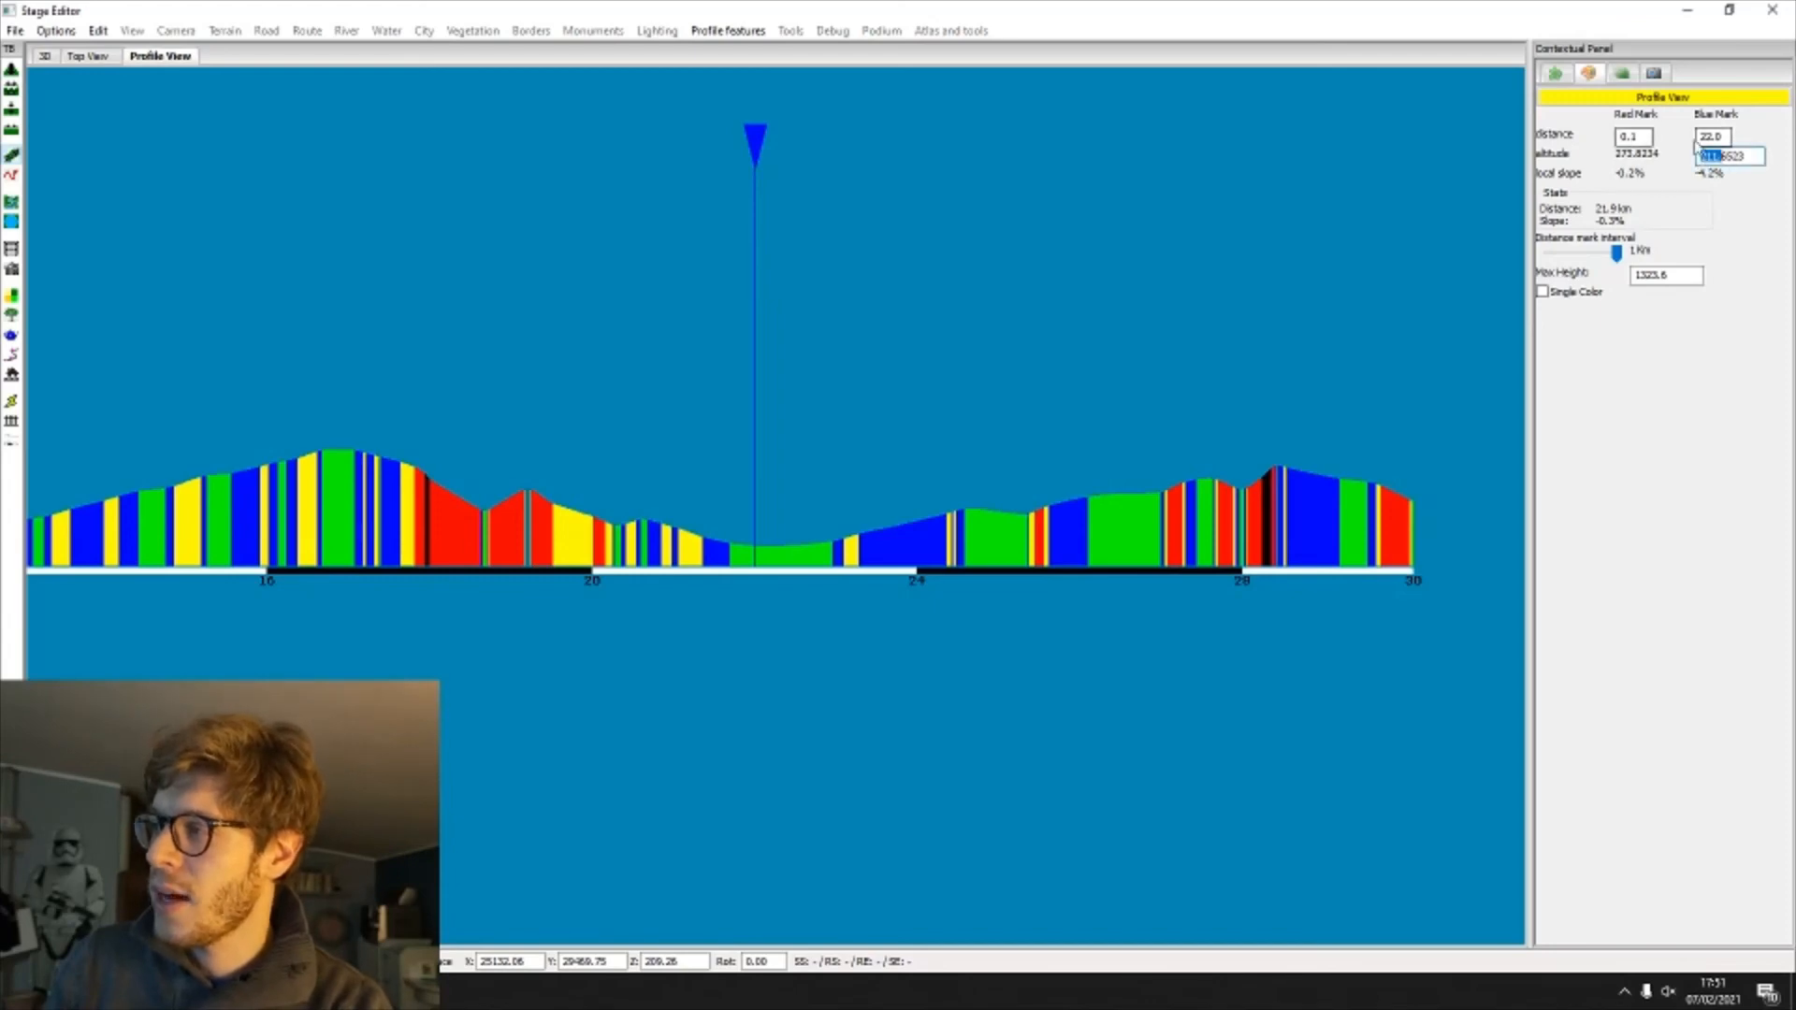
pyautogui.click(551, 242)
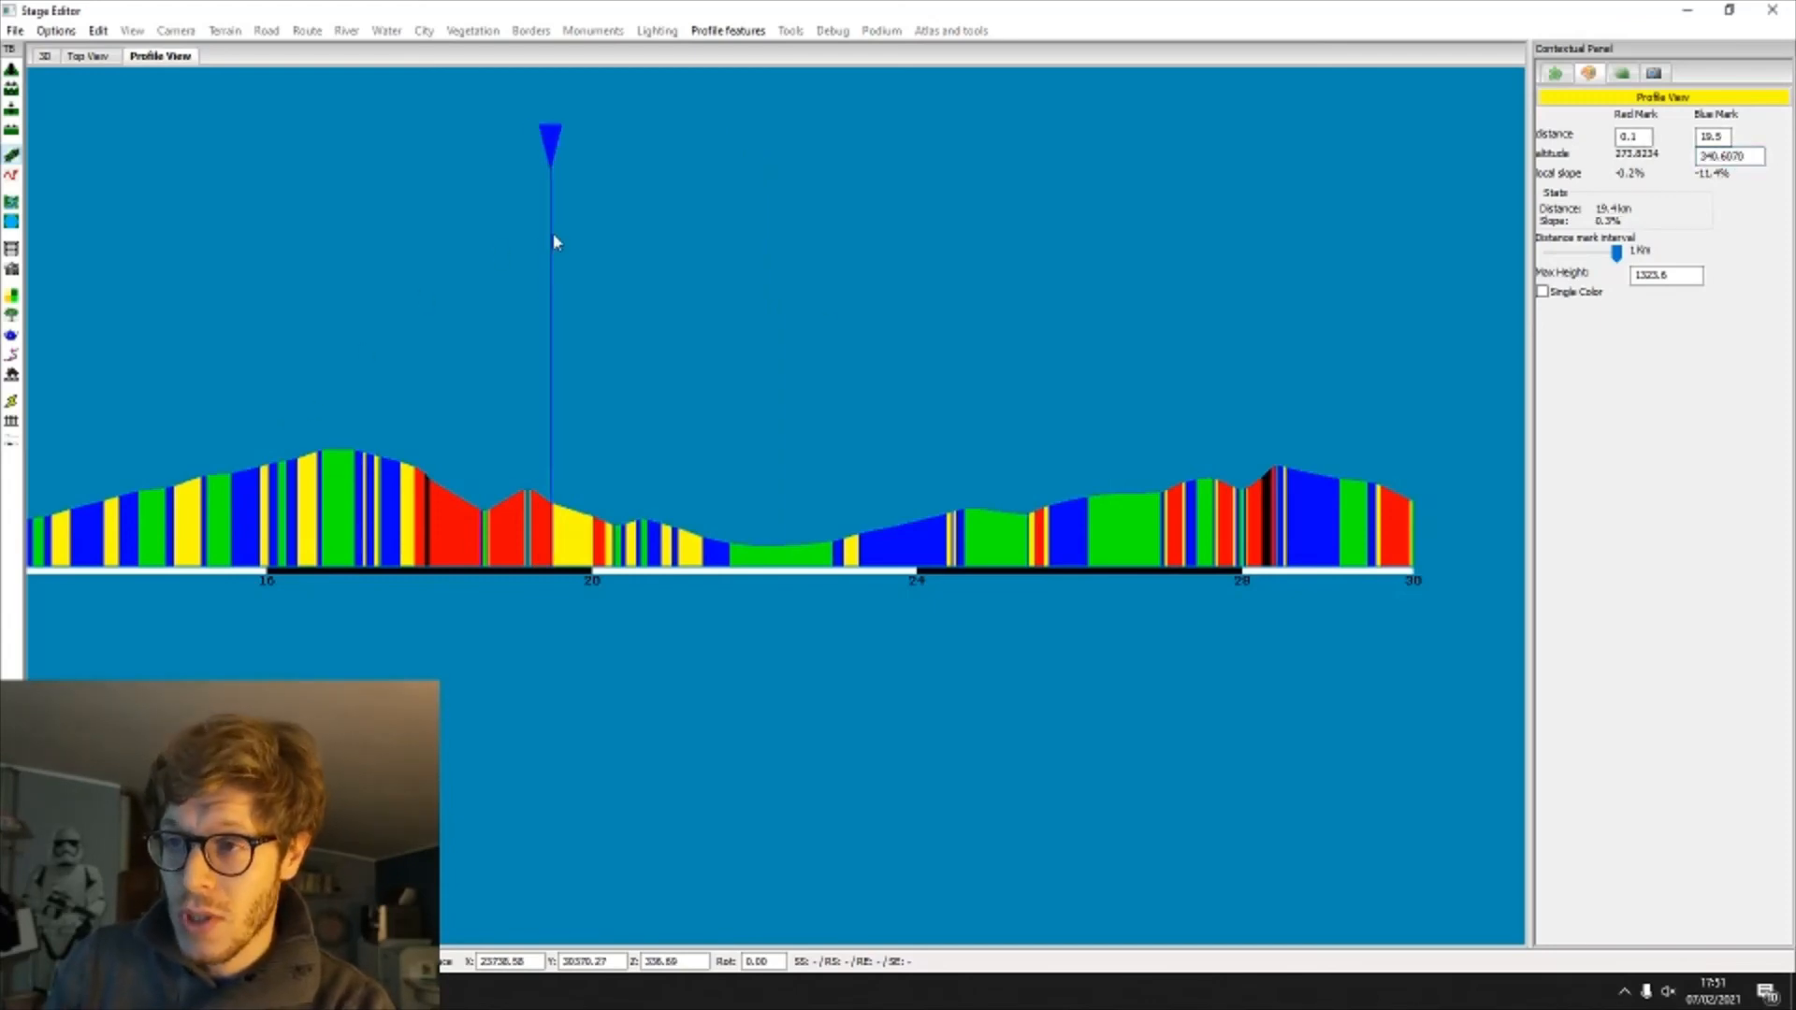
# Step: Centre the 3D view on the selected road point and inspect the surrounding road and slopes from a low angle
pyautogui.click(45, 56)
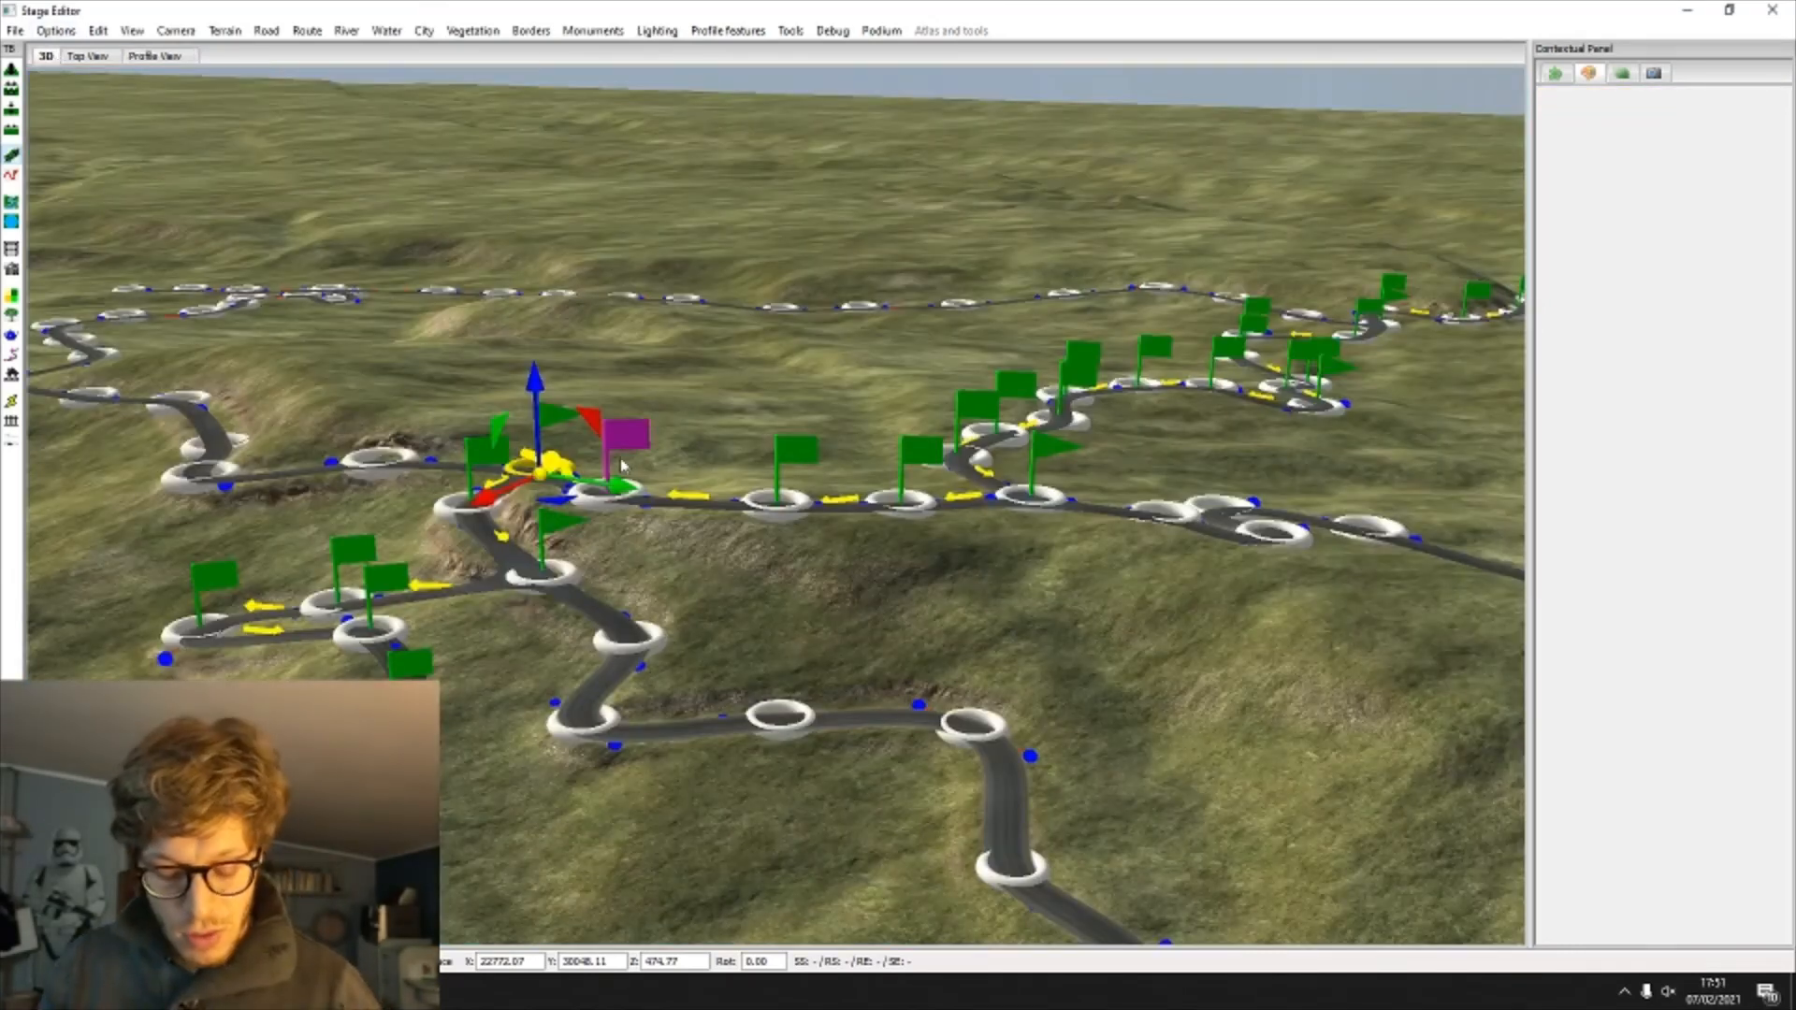
pyautogui.press('f')
pyautogui.scroll(3, 624, 466)
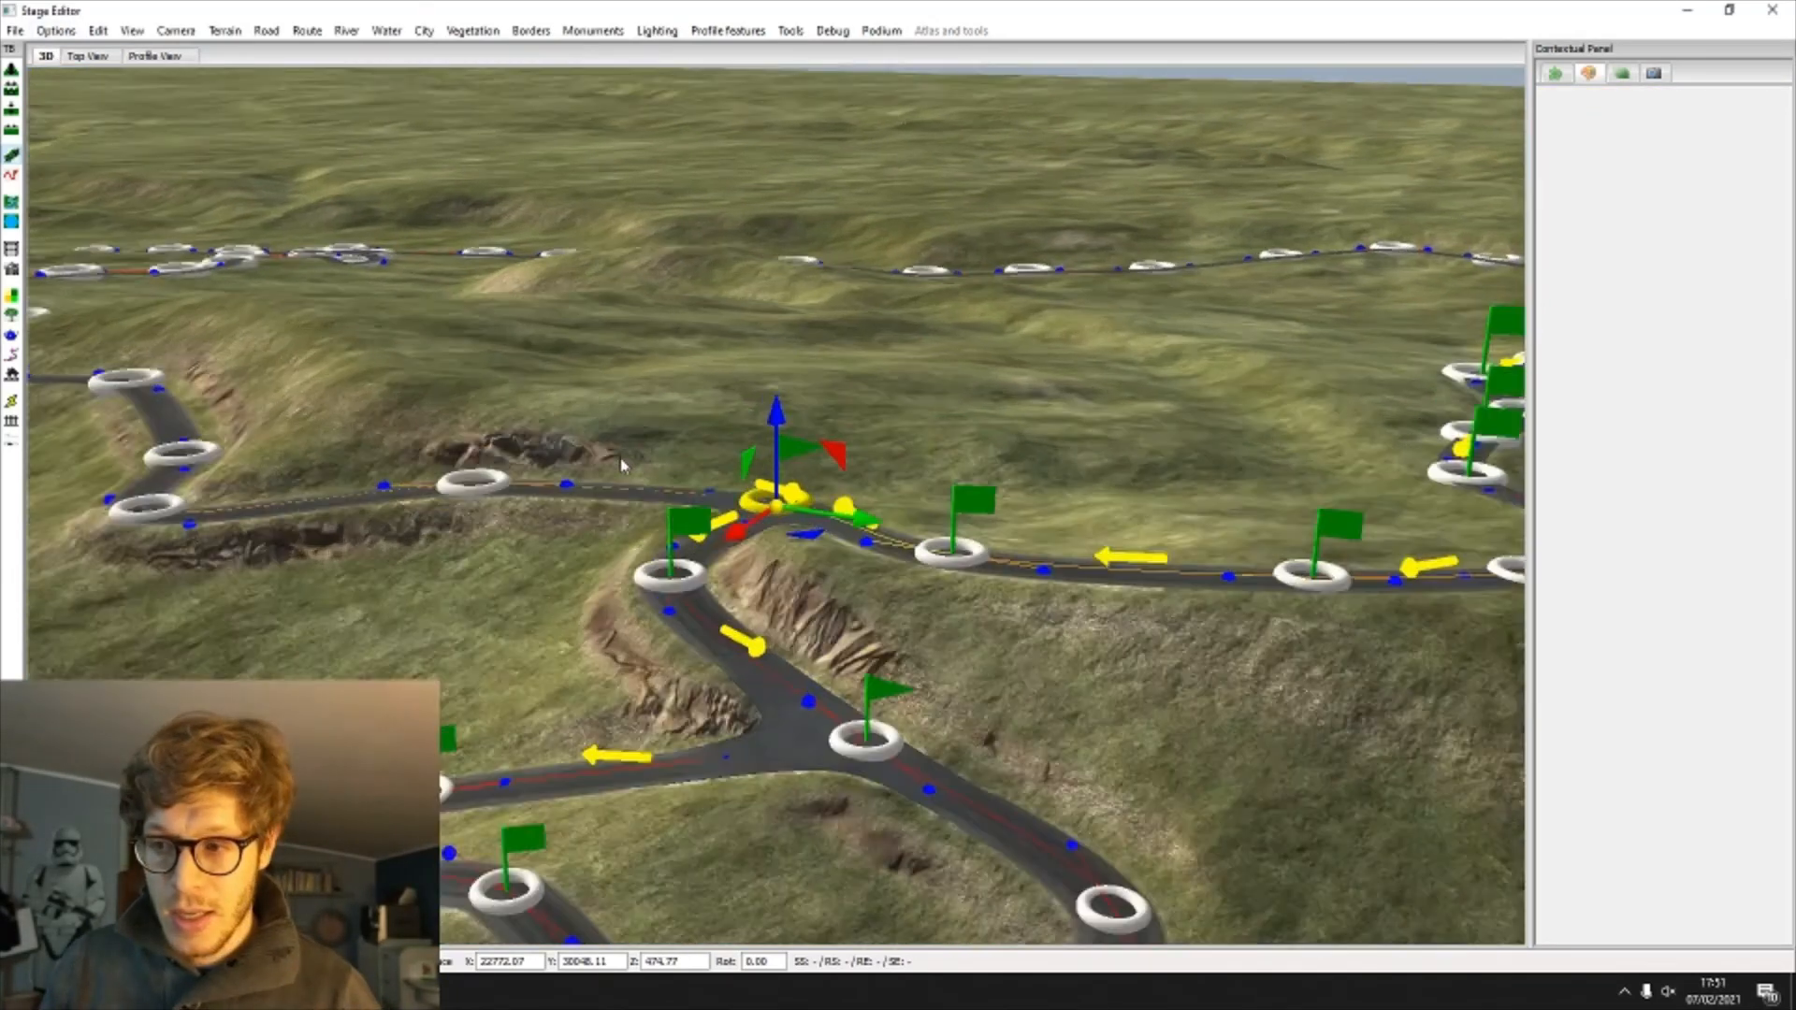
pyautogui.moveTo(574, 465); pyautogui.dragTo(524, 428, button='middle')
pyautogui.moveTo(921, 437); pyautogui.dragTo(792, 422, button='middle')
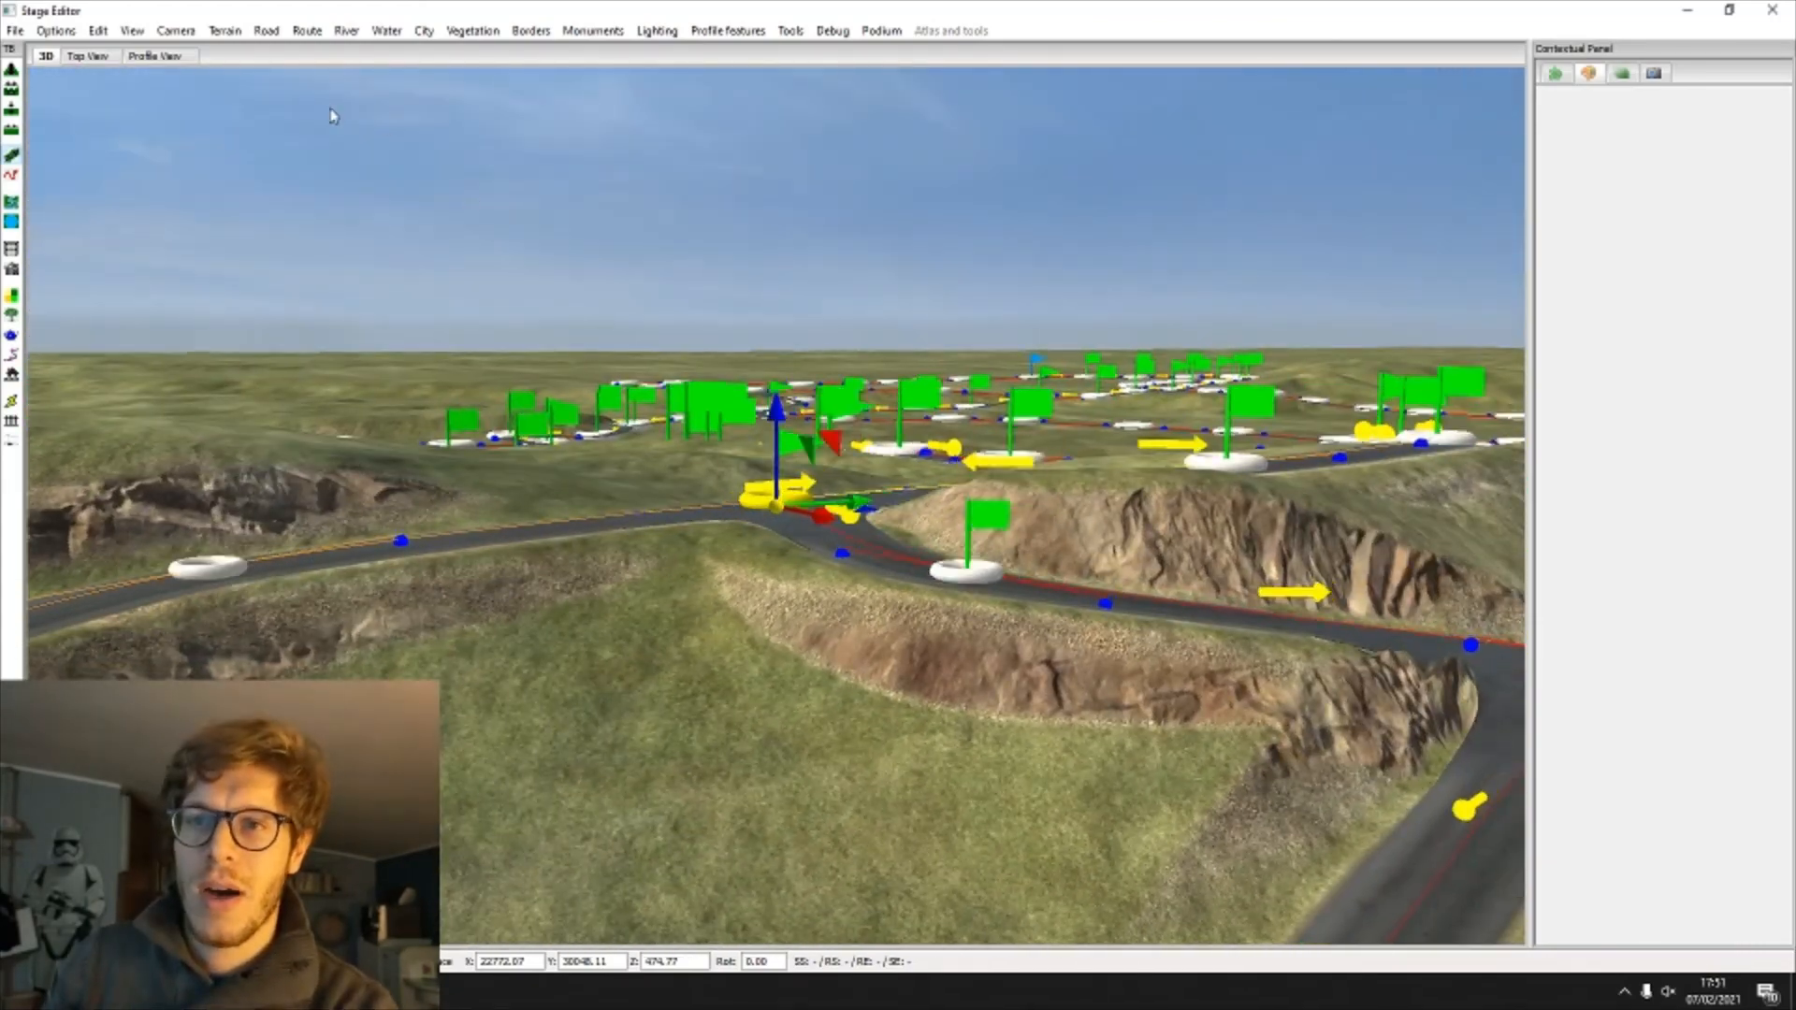
# Step: Move the blue mark to 16.6 km on the elevation profile, check that point in 3D and return to the profile
pyautogui.click(128, 56)
pyautogui.moveTo(599, 365); pyautogui.dragTo(318, 356)
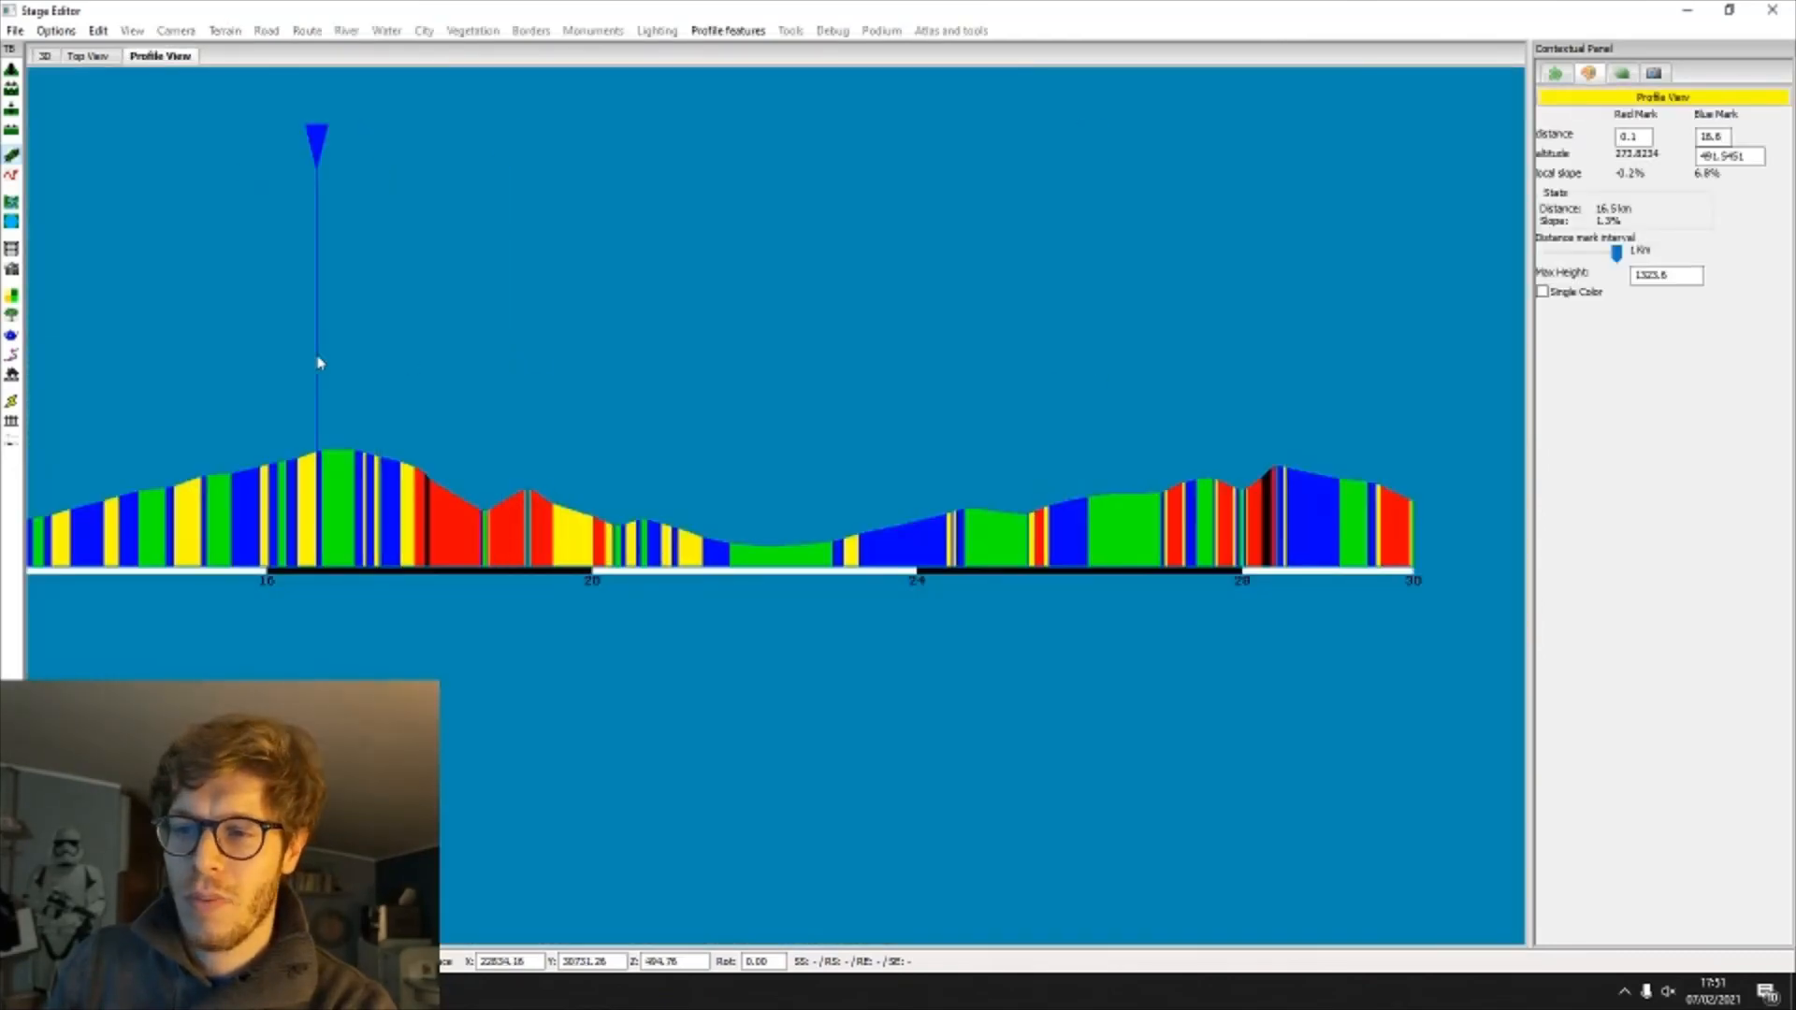
pyautogui.click(43, 58)
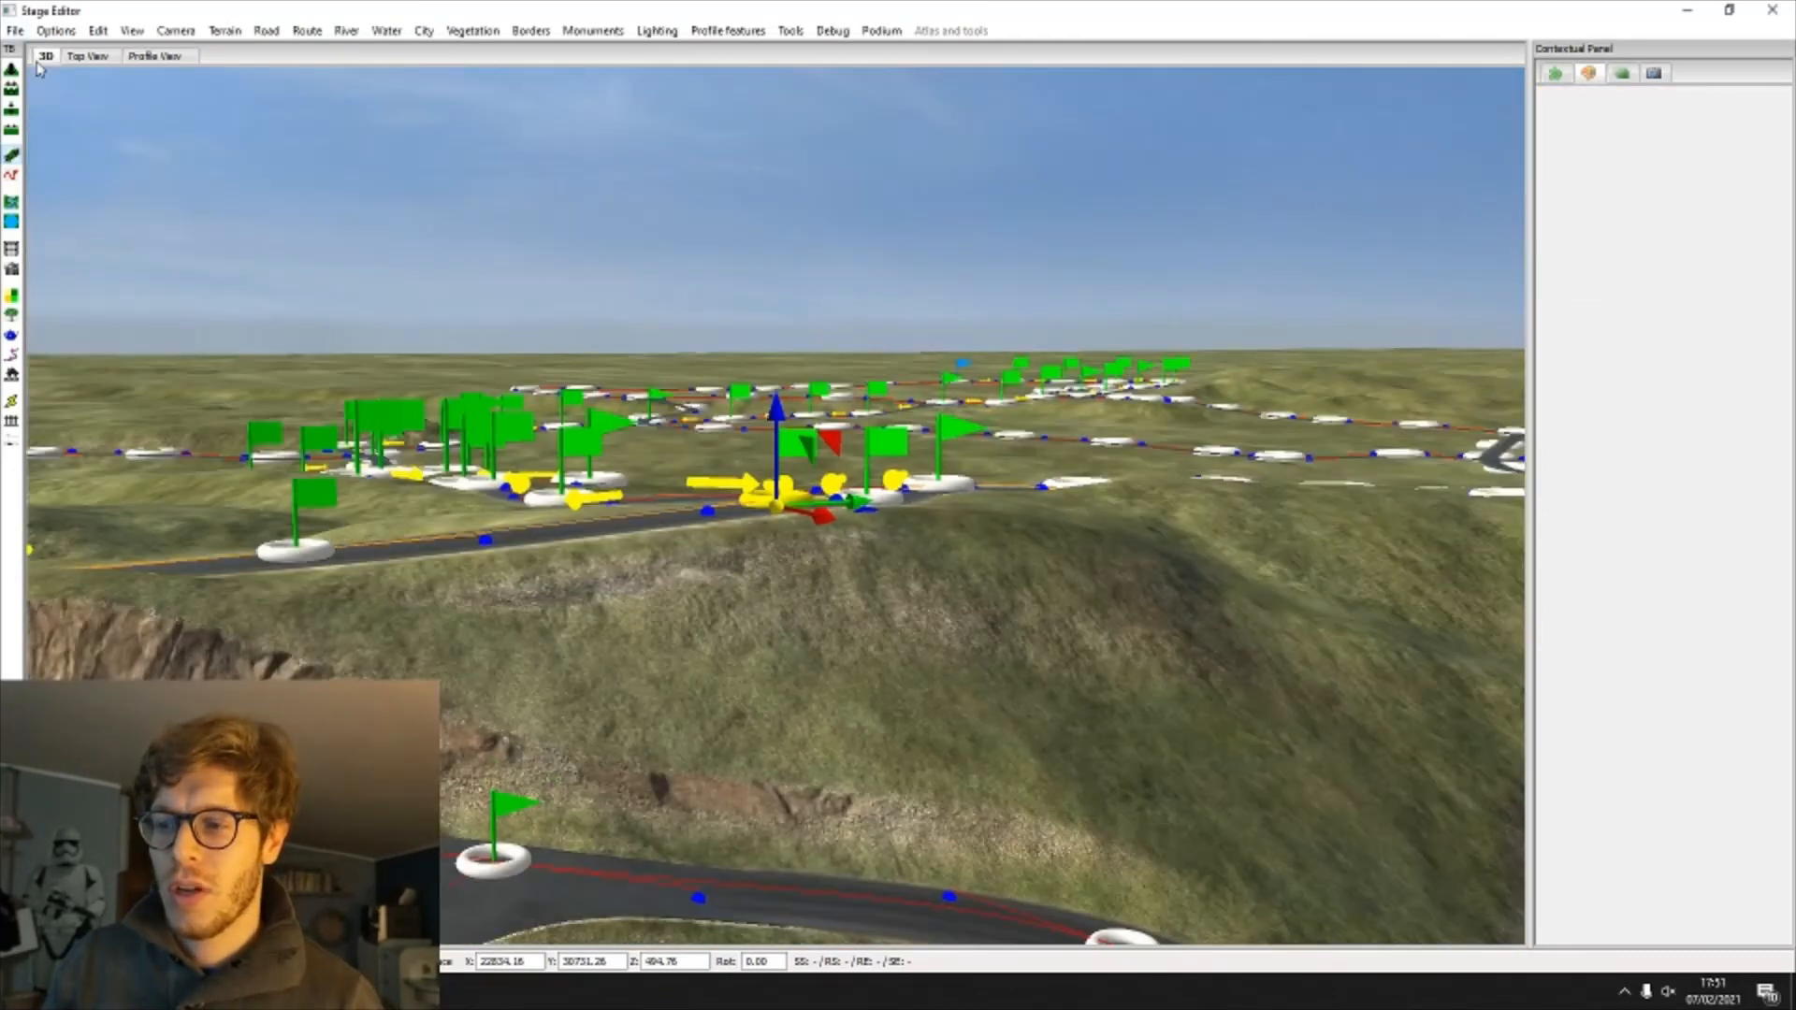
pyautogui.click(155, 56)
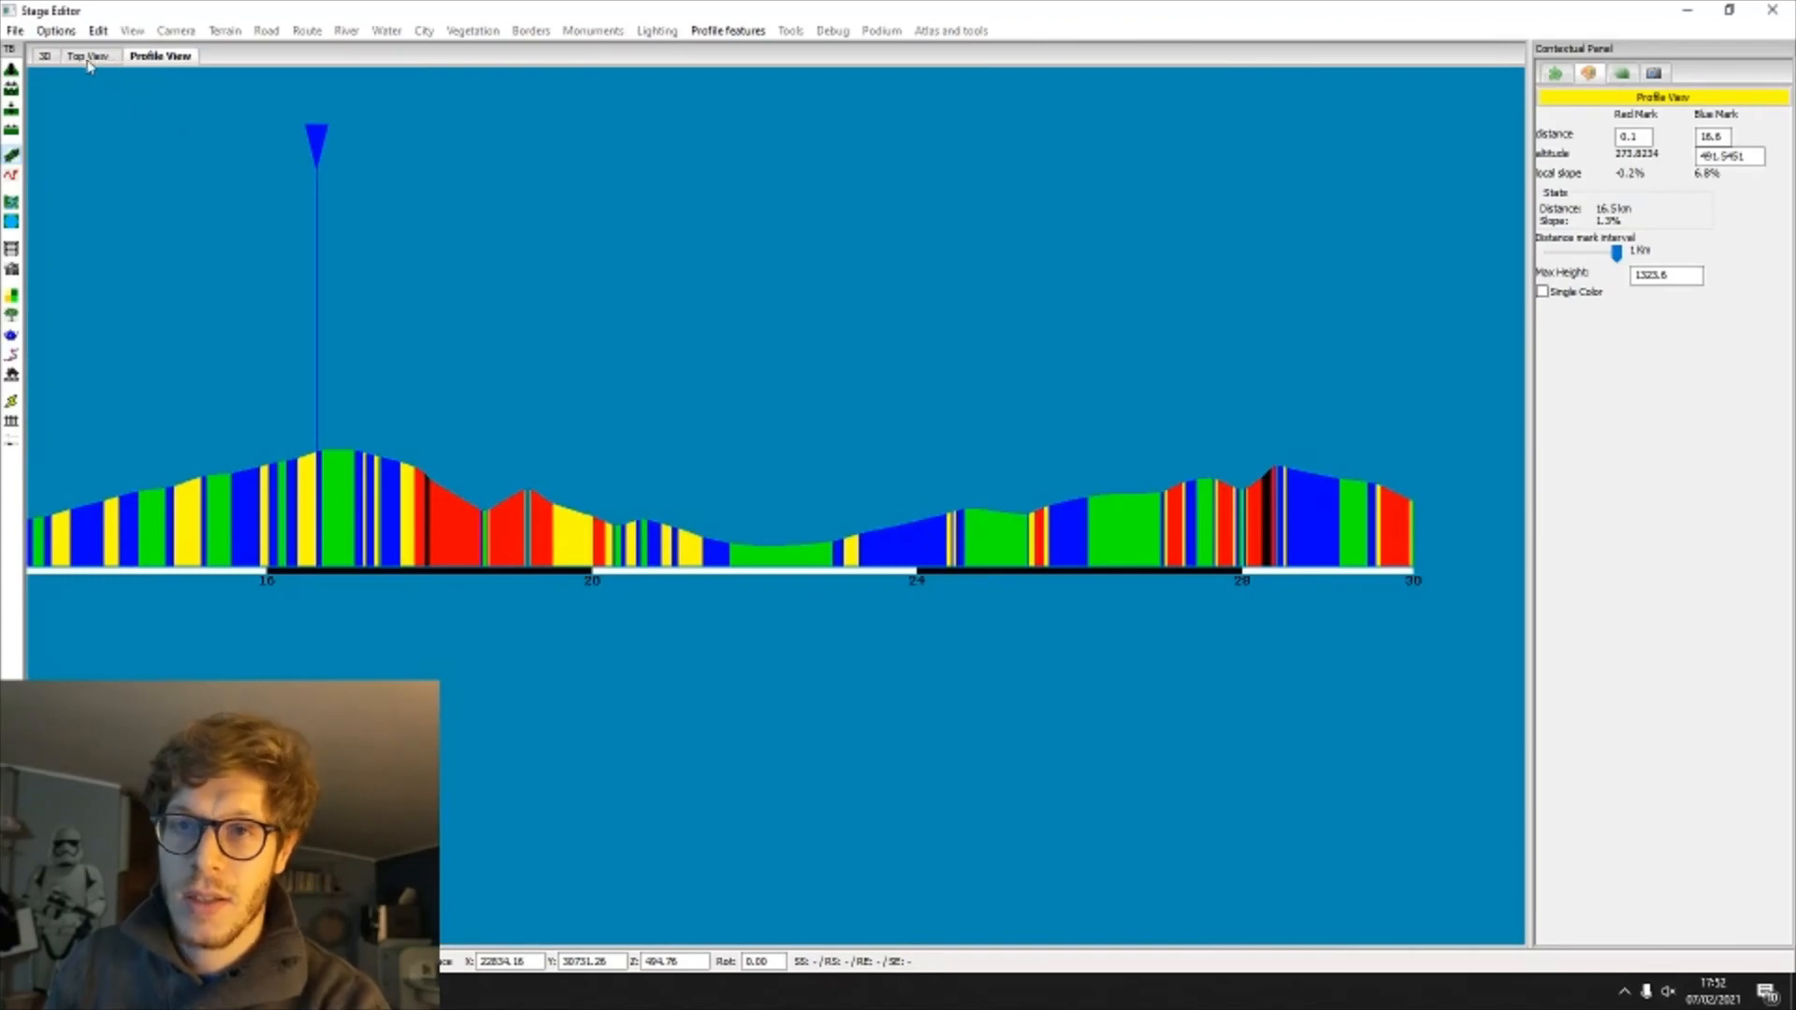
# Step: Examine the climb's gradient sections up close and move the blue mark to 16.7 km at the summit
pyautogui.scroll(3, 914, 352)
pyautogui.scroll(3, 723, 484)
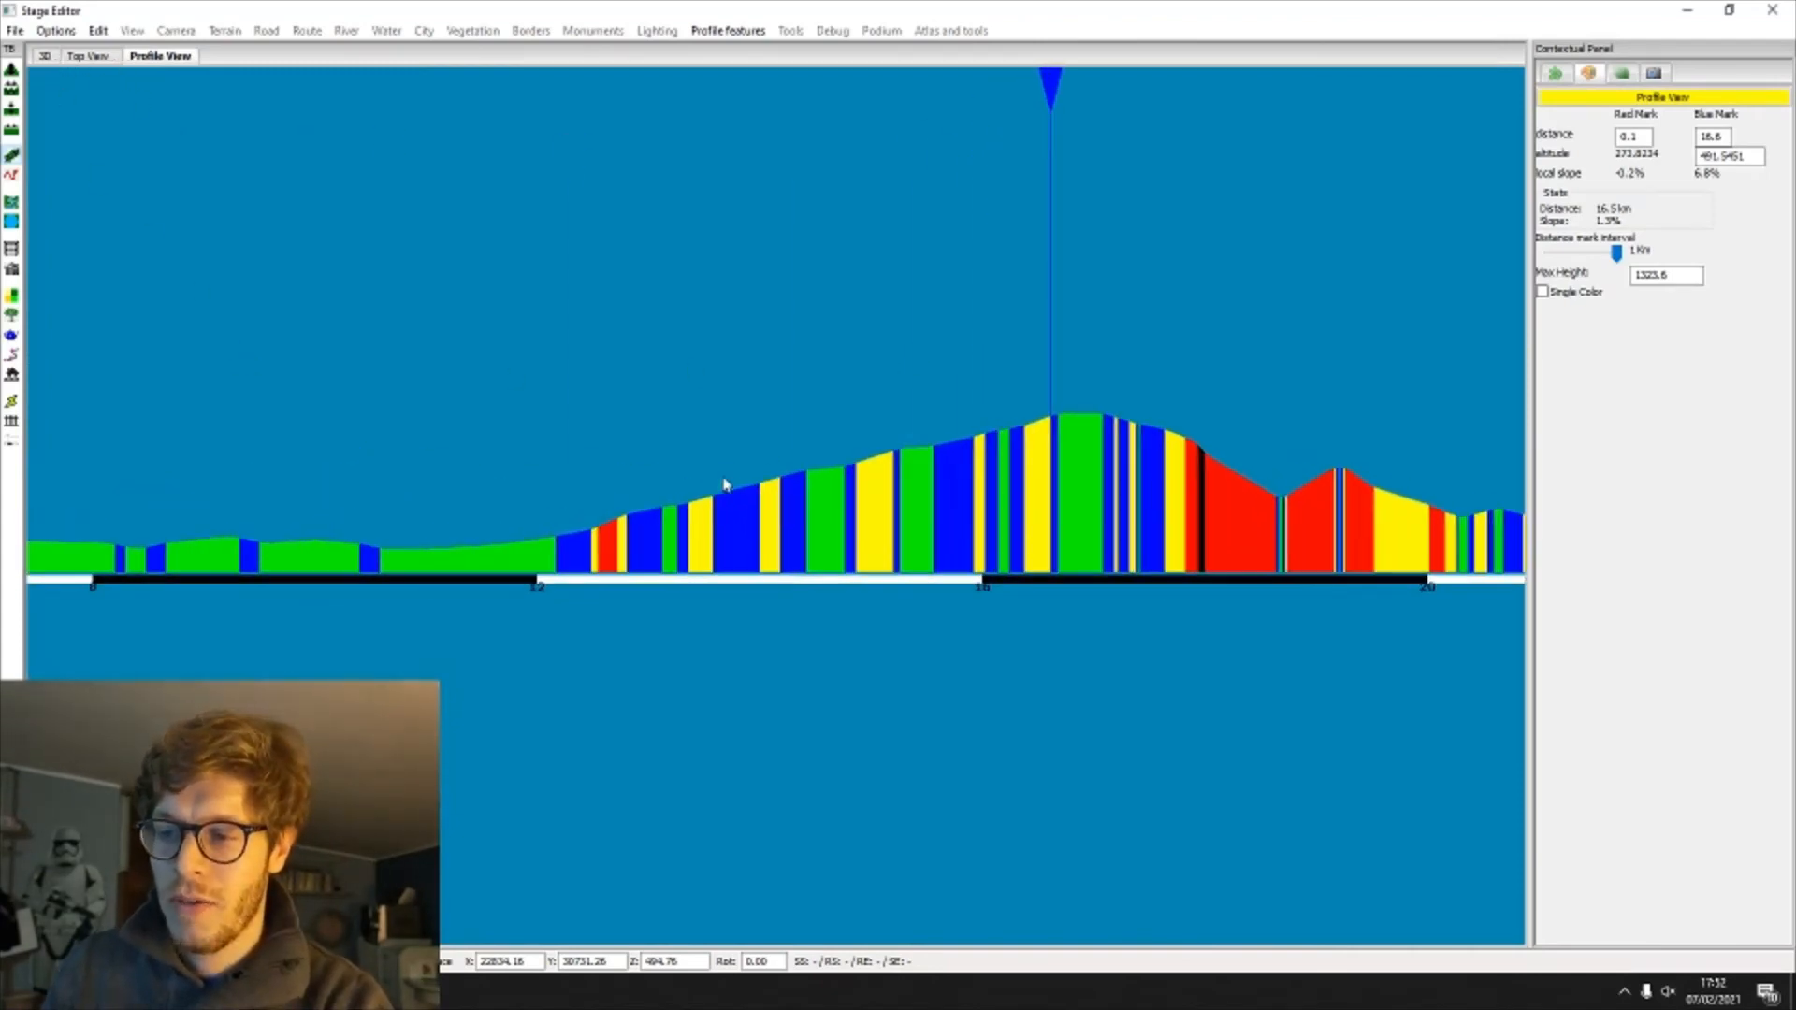
pyautogui.scroll(3, 740, 534)
pyautogui.scroll(-3, 739, 534)
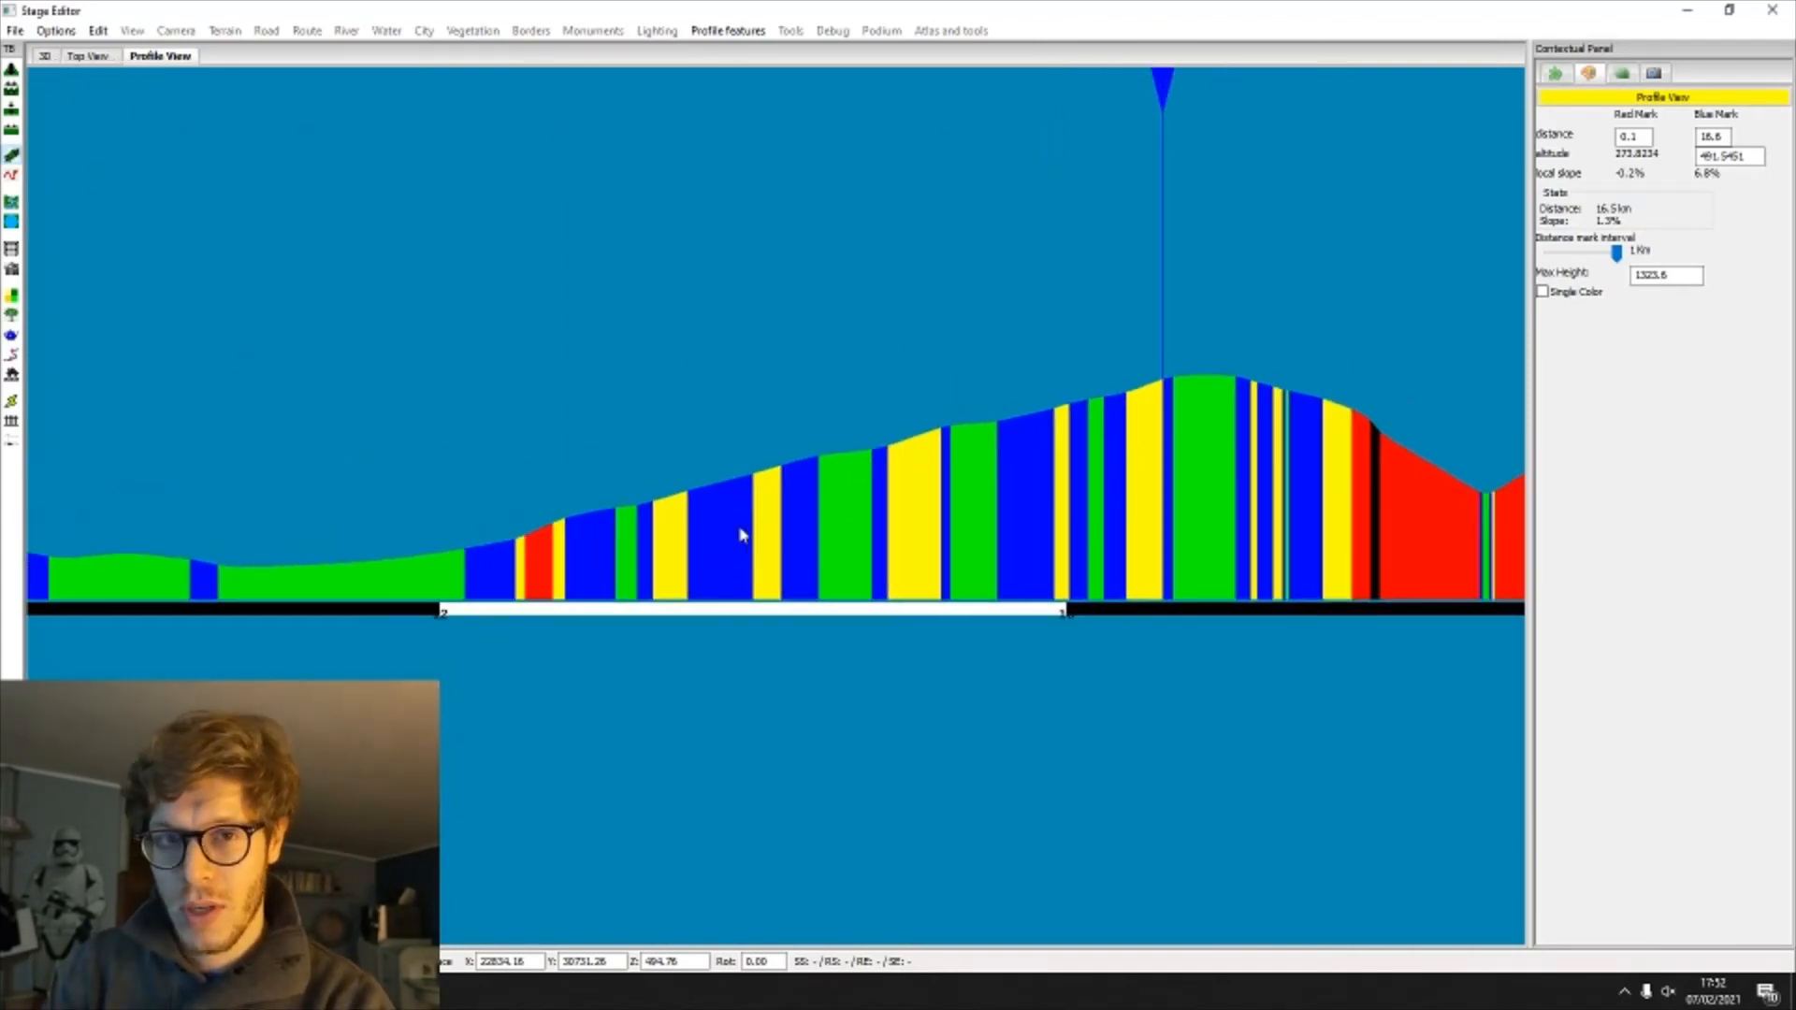
pyautogui.moveTo(1049, 411); pyautogui.dragTo(728, 471, button='middle')
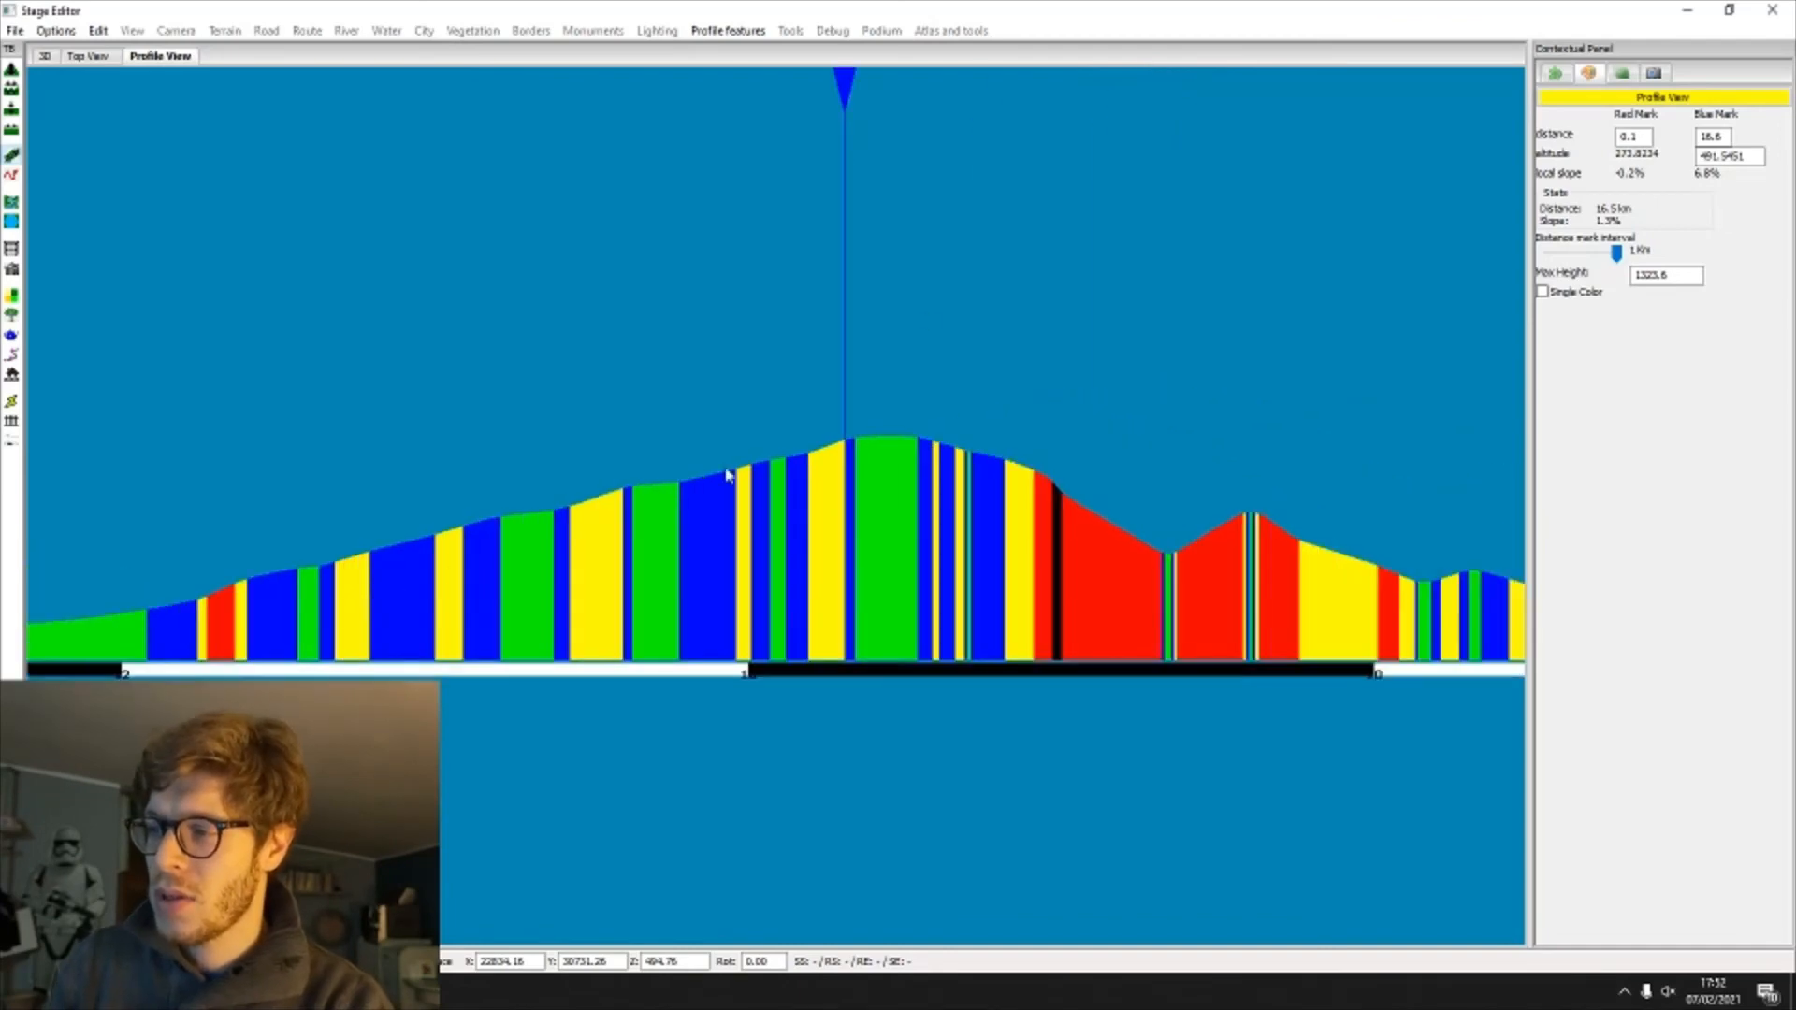
pyautogui.scroll(2, 729, 472)
pyautogui.click(872, 383)
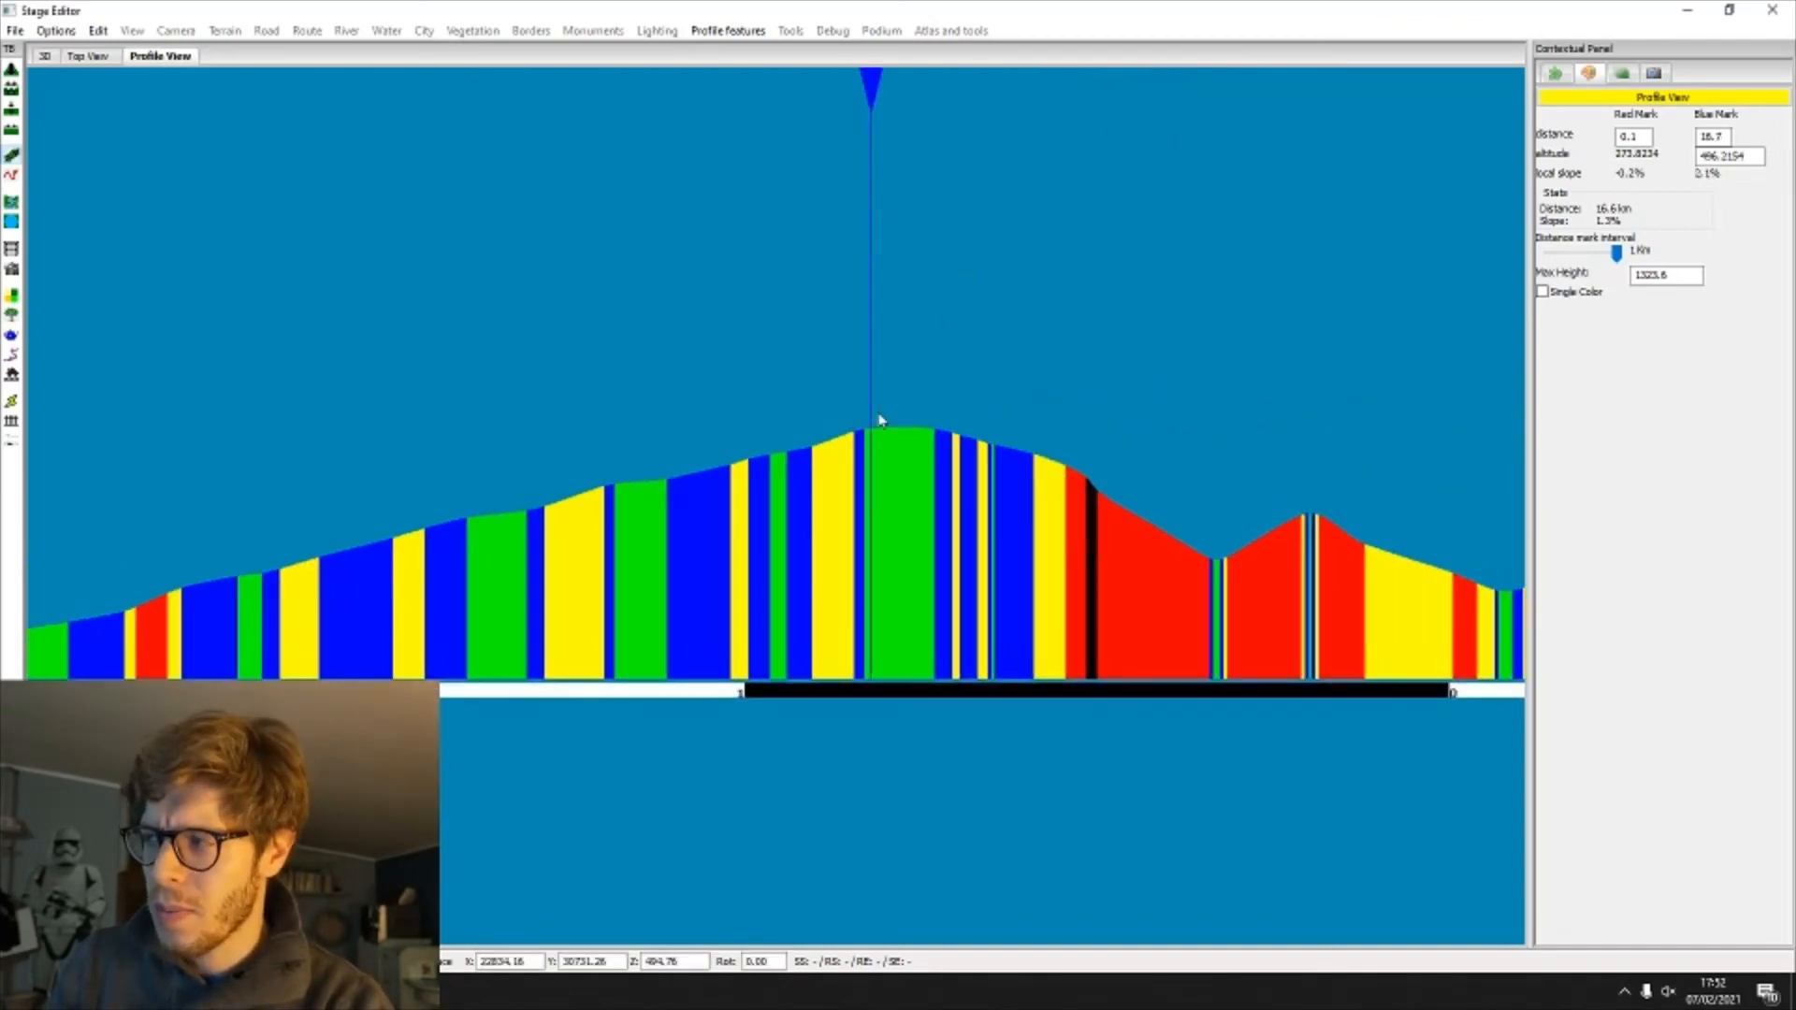
# Step: Check the blue mark's altitude value at the summit, view the spot in 3D and return to the profile
pyautogui.moveTo(1711, 157); pyautogui.dragTo(1723, 157)
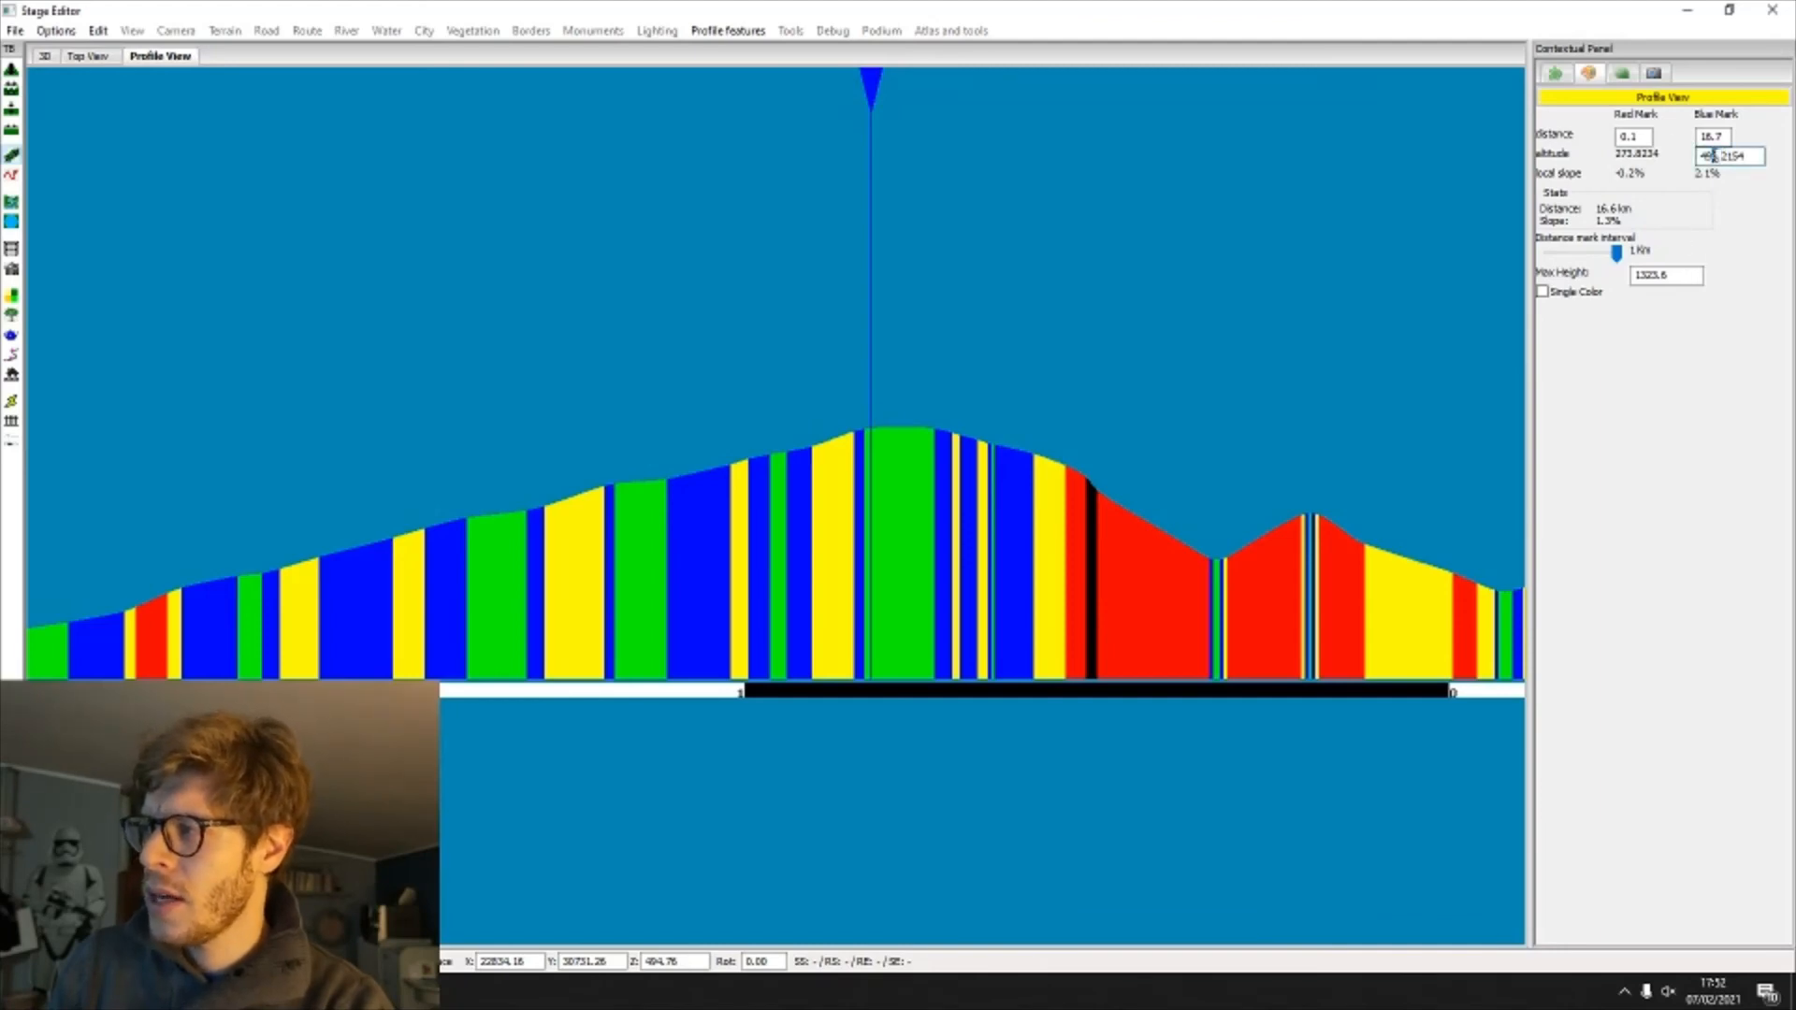
pyautogui.doubleClick(1713, 156)
pyautogui.click(1706, 156)
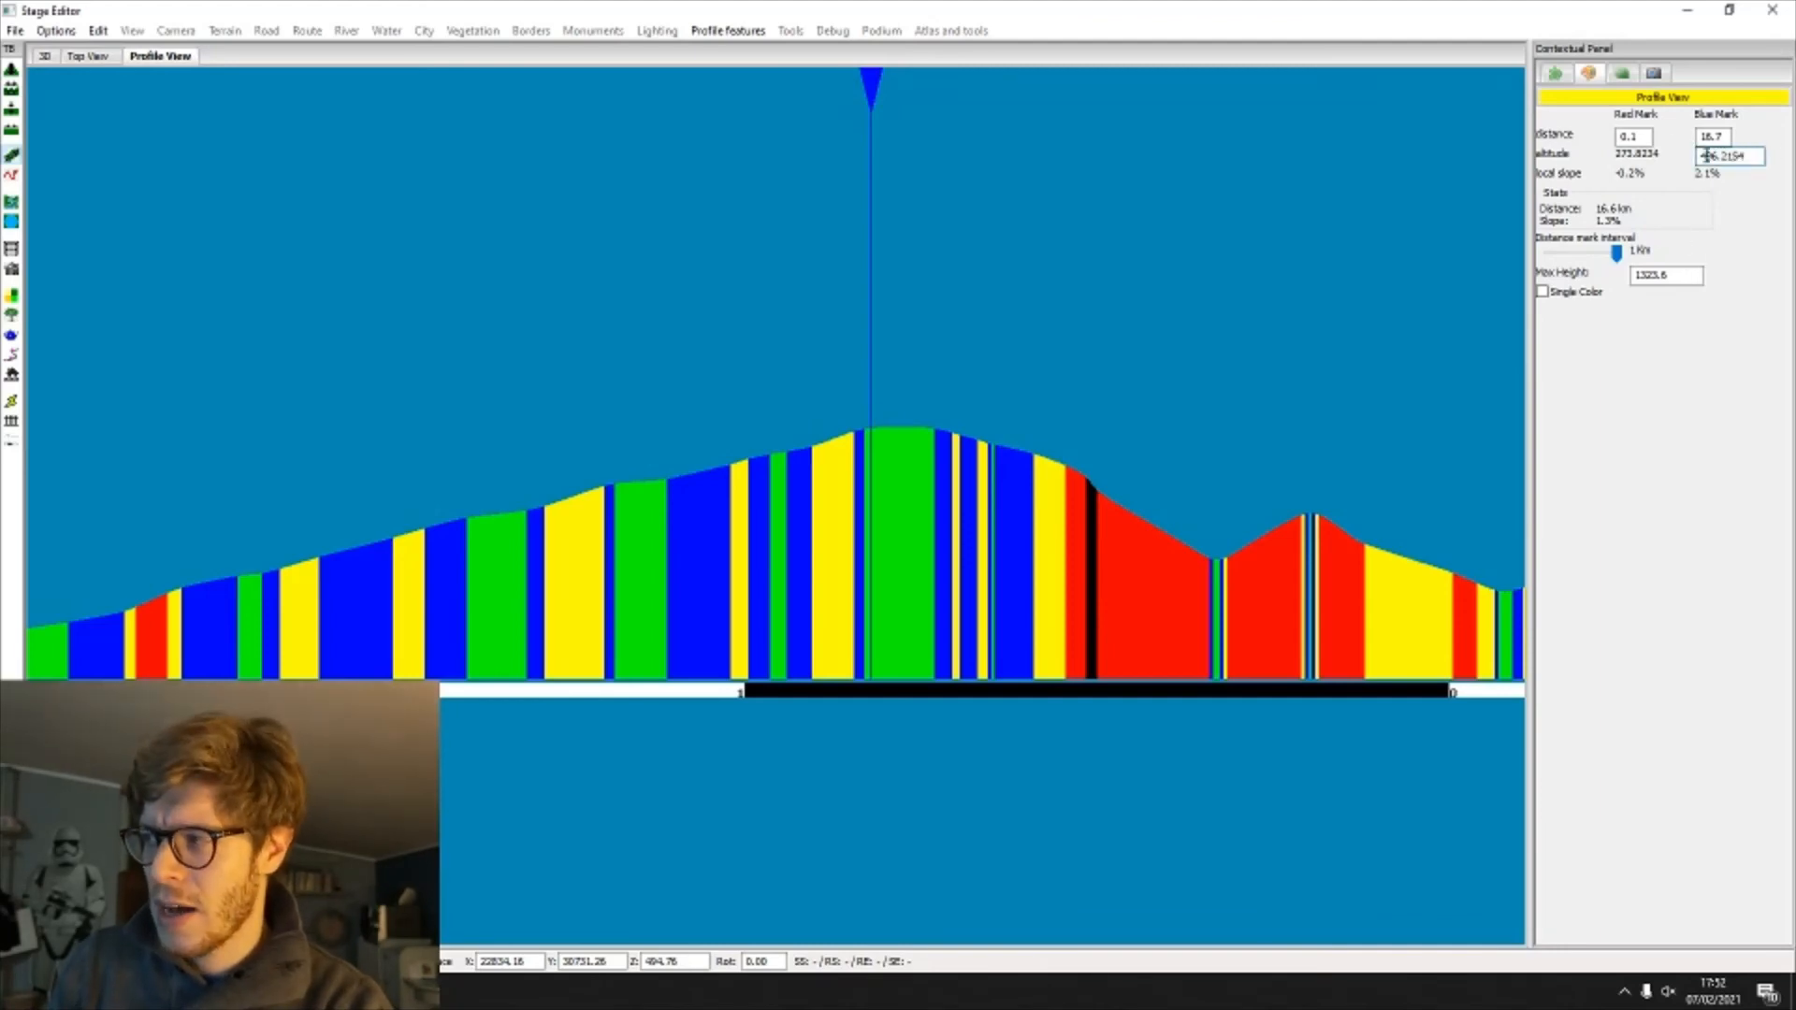
pyautogui.click(49, 62)
pyautogui.scroll(3, 812, 765)
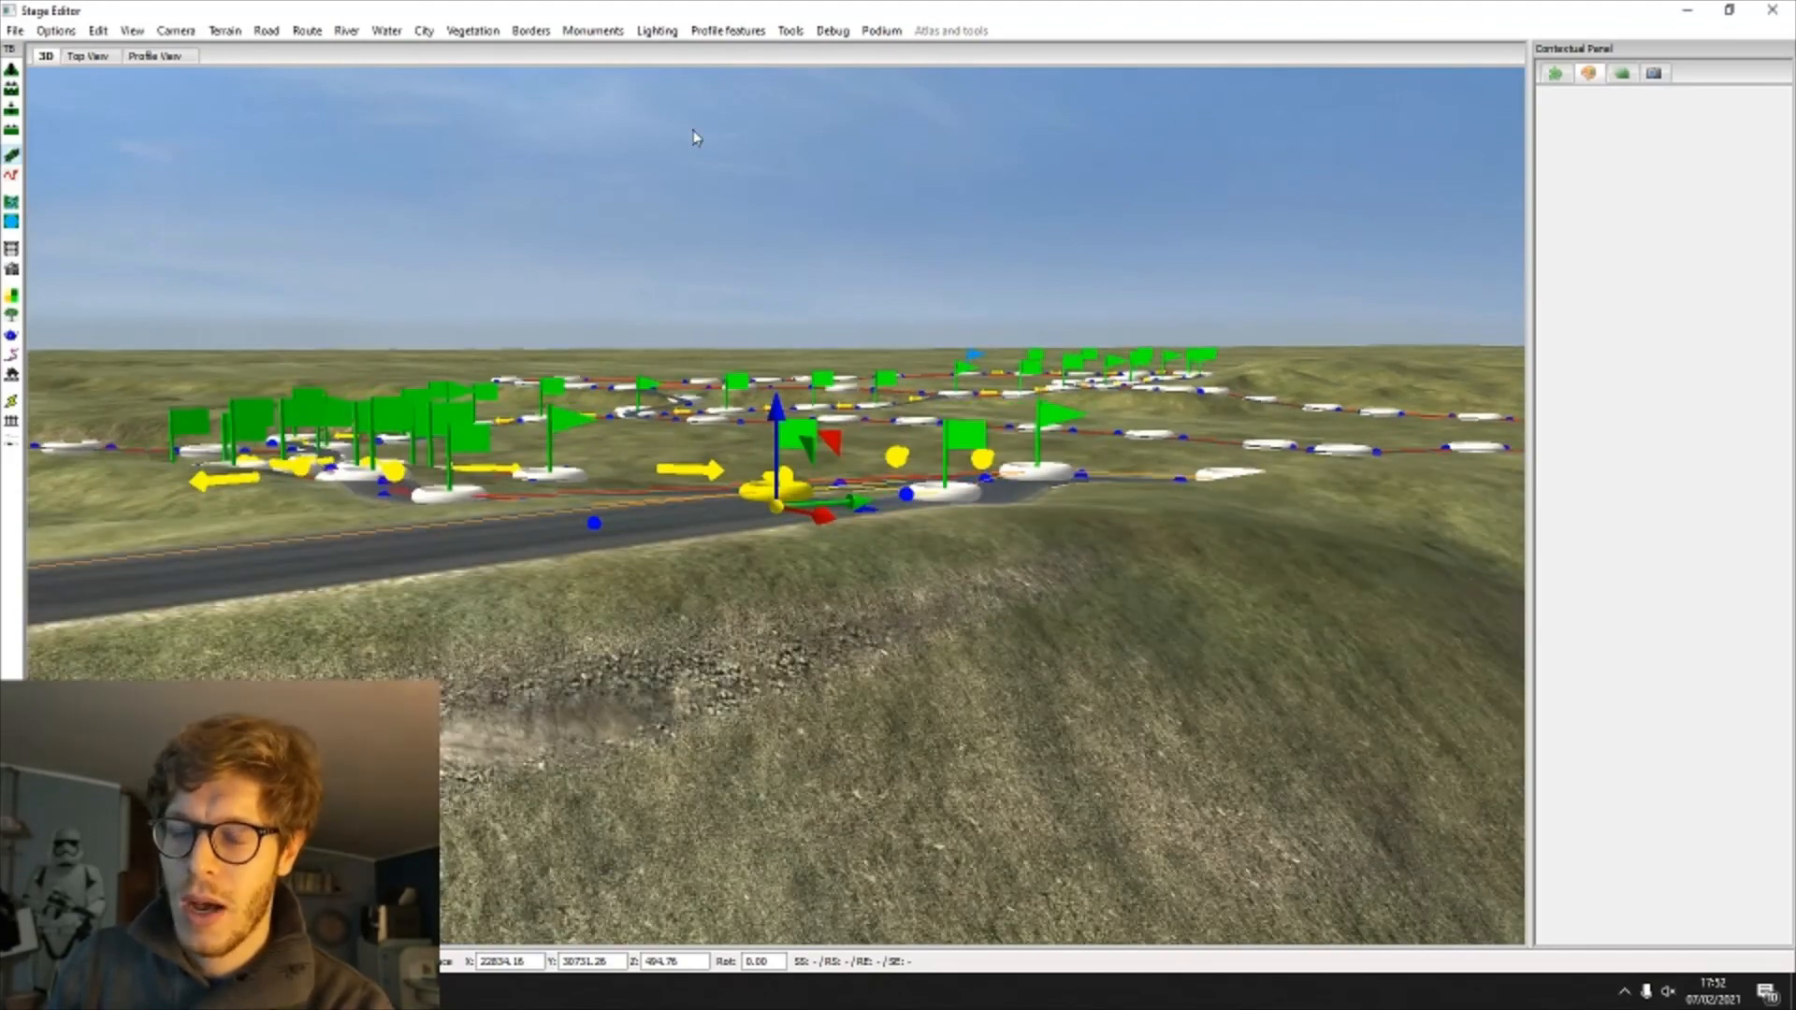
pyautogui.click(149, 57)
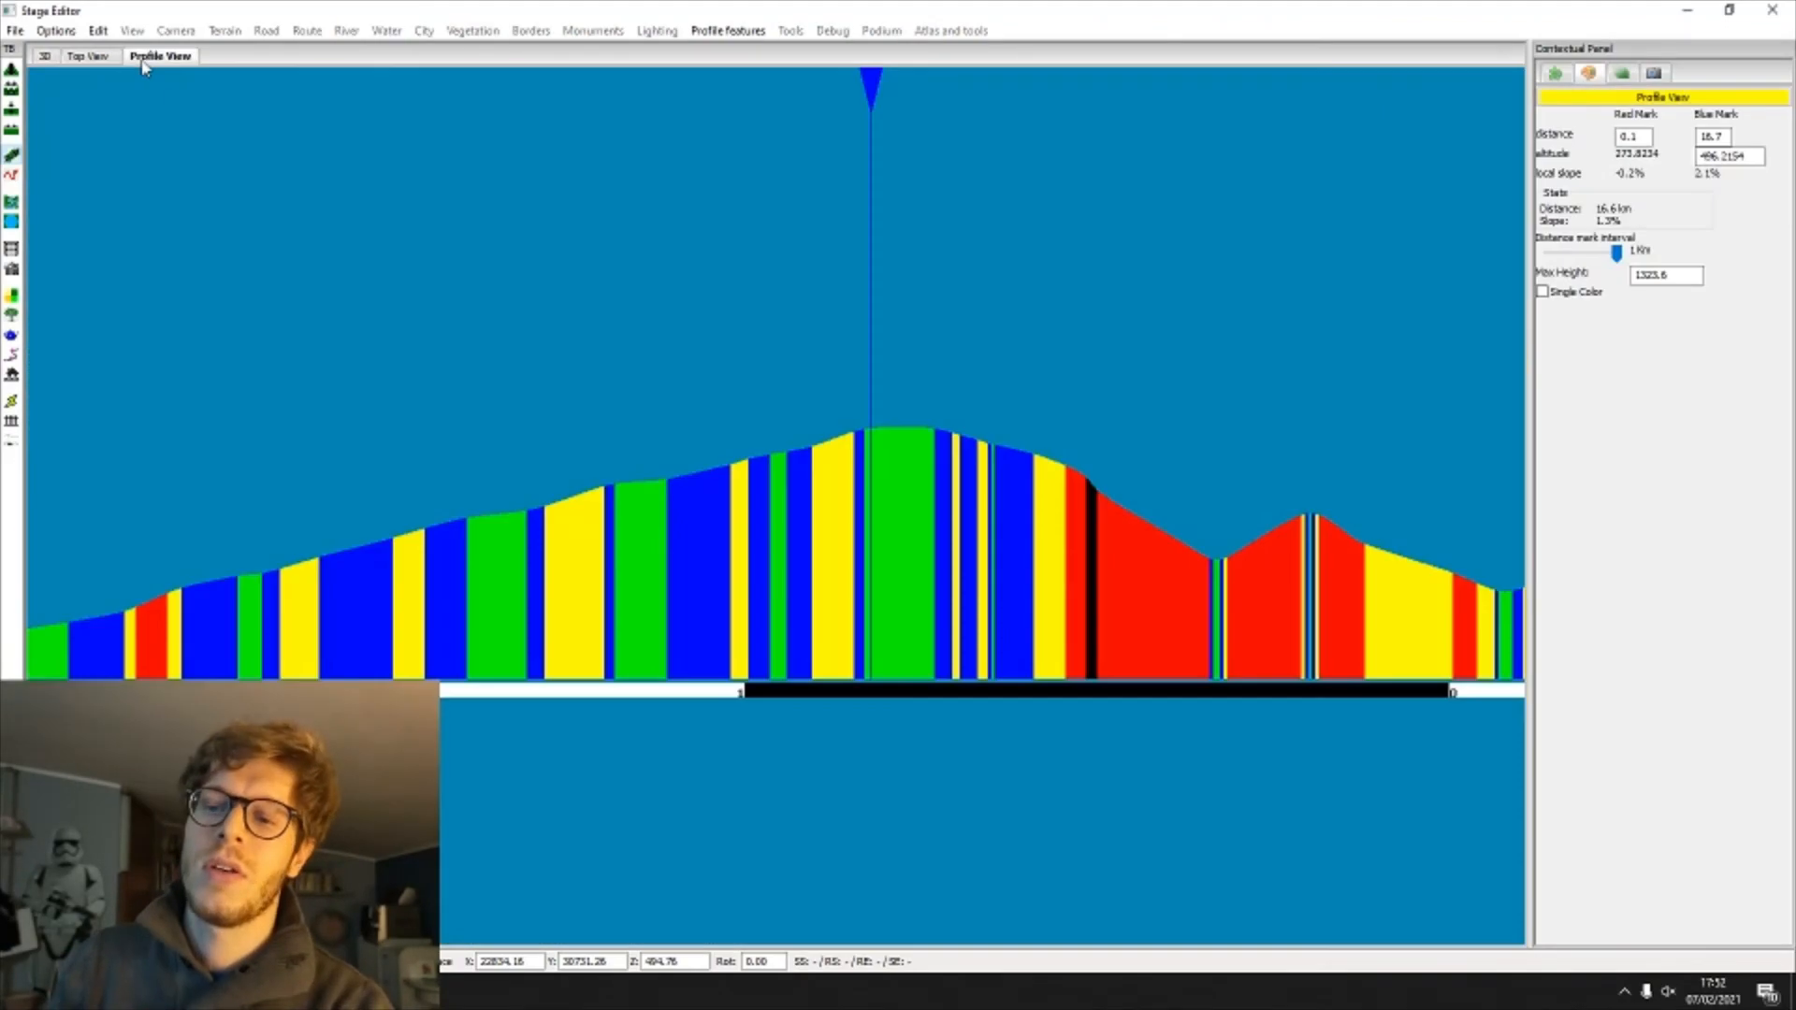
# Step: Go back along the elevation profile to the stage start and move the blue mark to 2.9 km
pyautogui.scroll(-2, 398, 542)
pyautogui.moveTo(397, 542); pyautogui.dragTo(682, 535, button='middle')
pyautogui.scroll(-1, 682, 534)
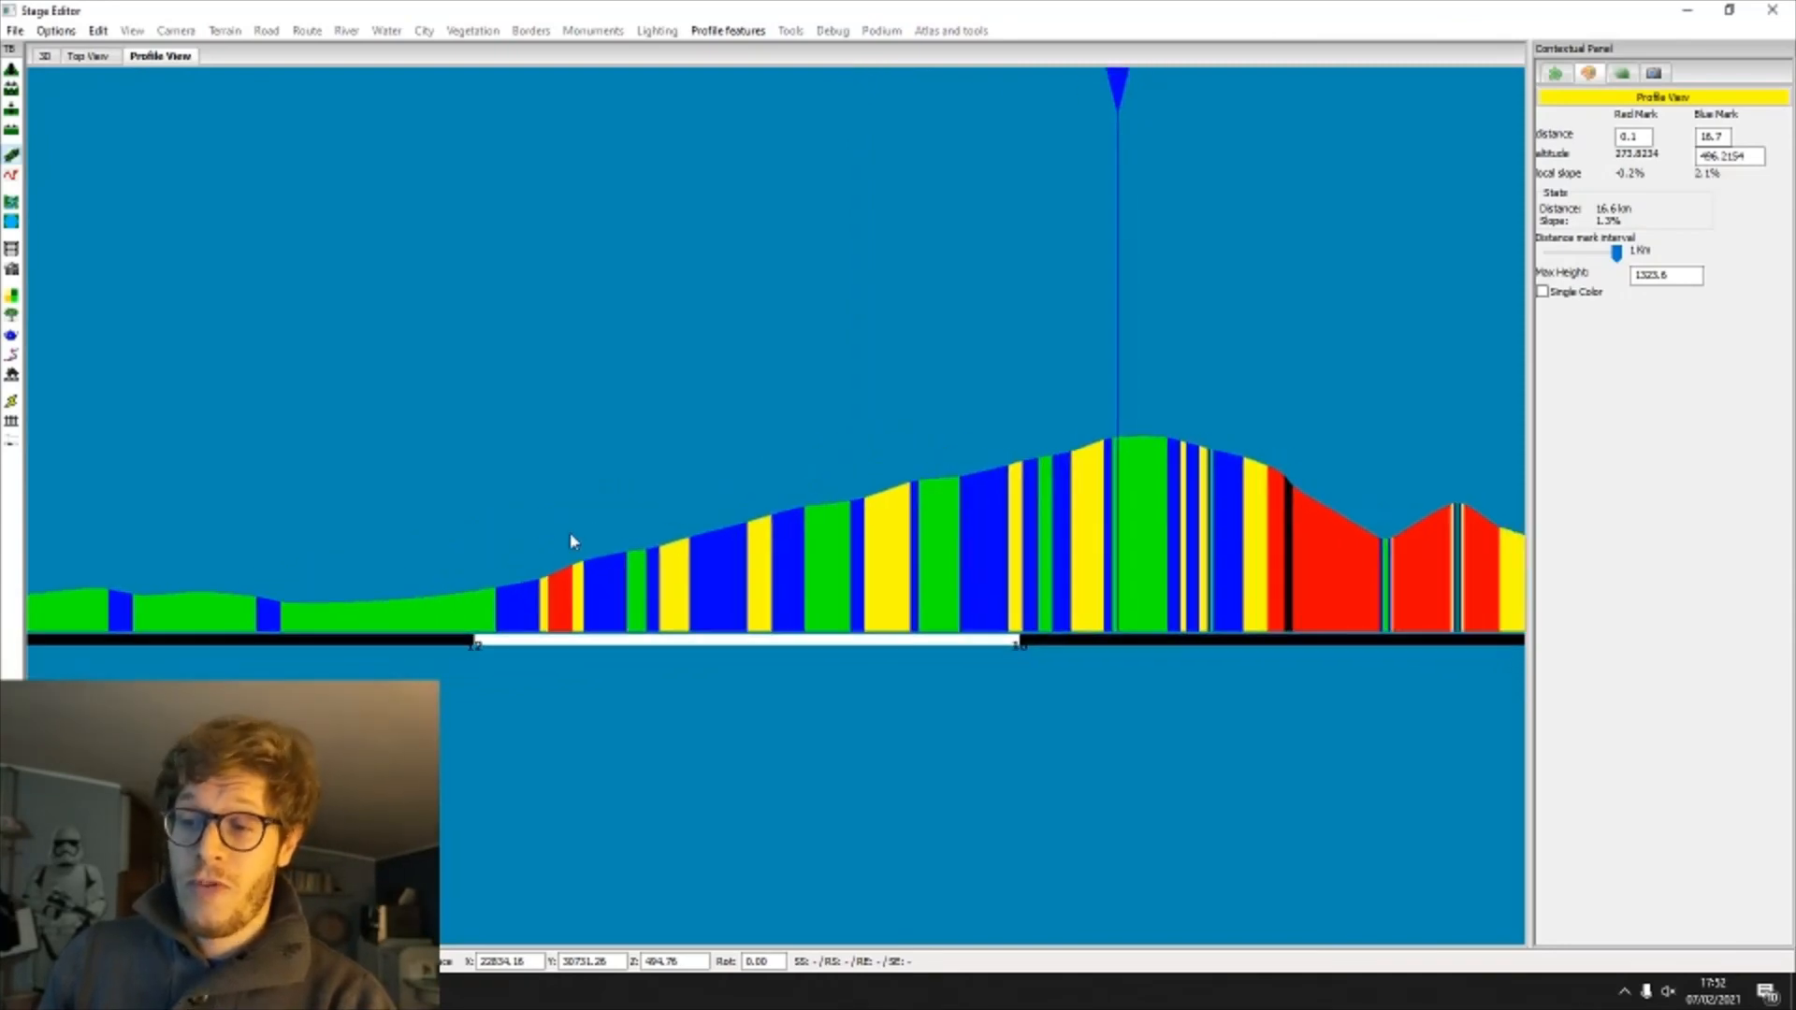
pyautogui.moveTo(573, 532); pyautogui.dragTo(1155, 534, button='middle')
pyautogui.moveTo(248, 532); pyautogui.dragTo(539, 537, button='middle')
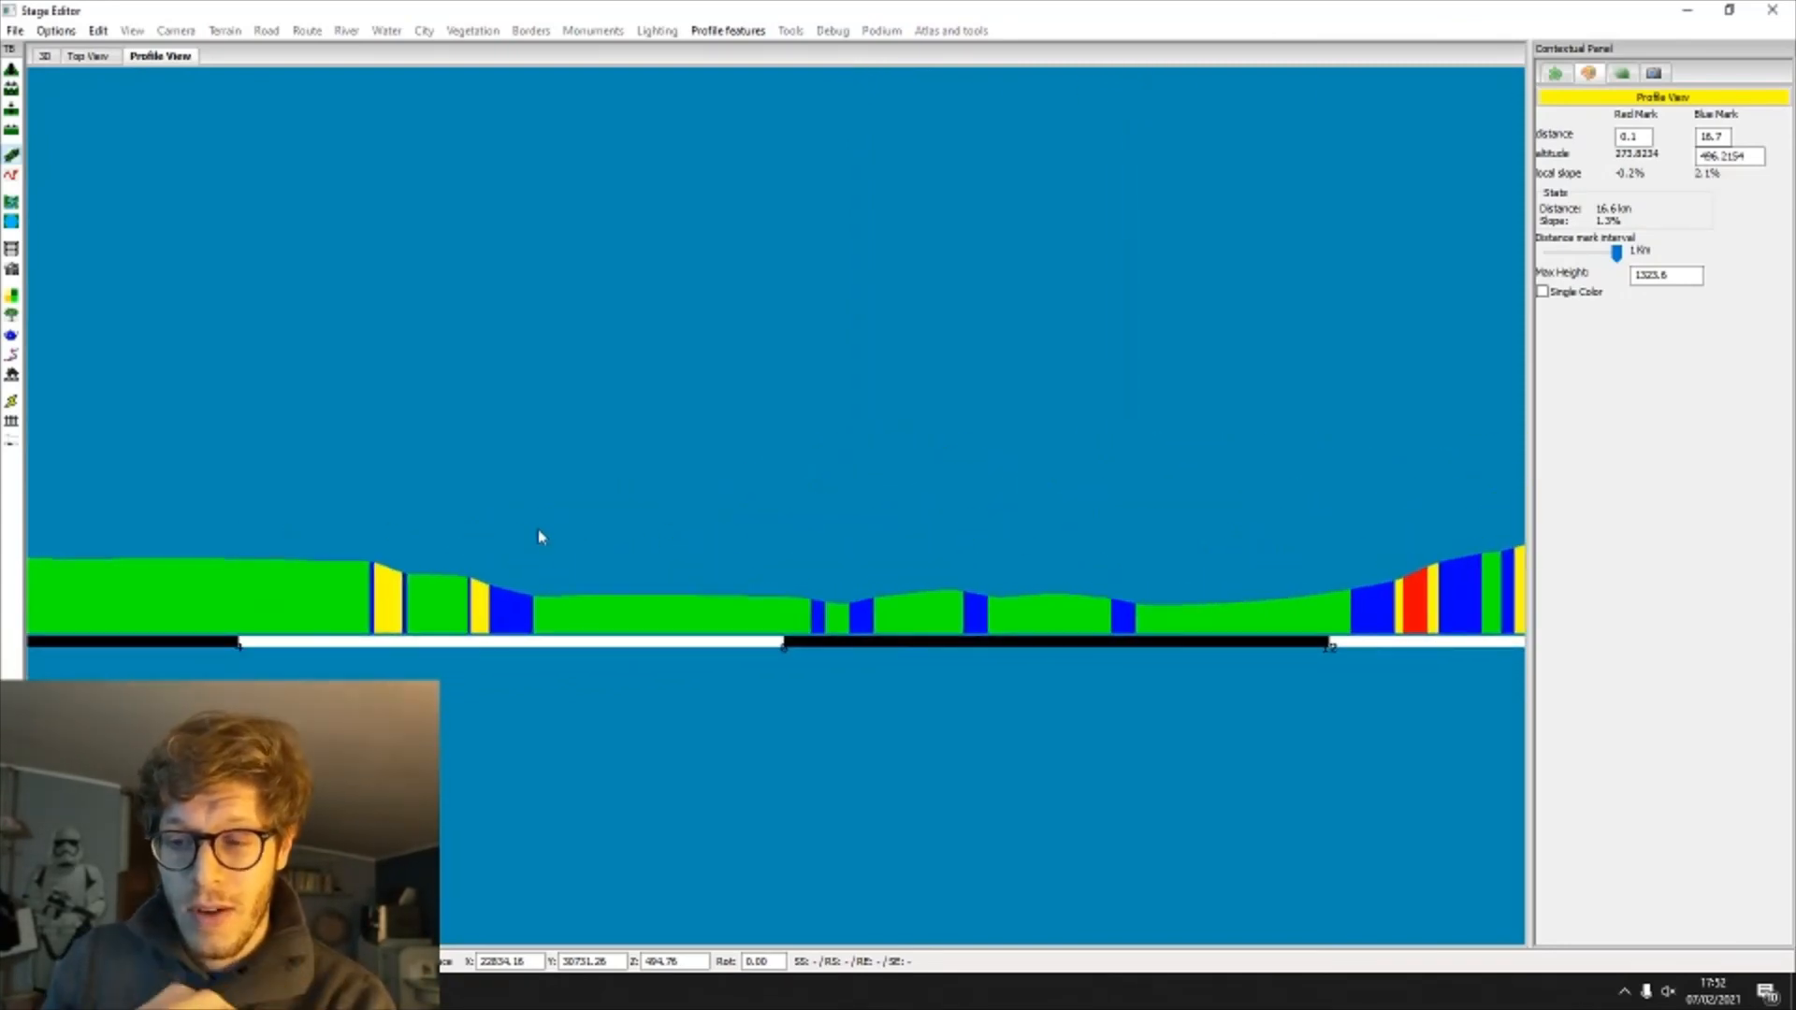
pyautogui.moveTo(408, 537)
pyautogui.mouseDown(button='middle')
pyautogui.moveTo(1182, 545)
pyautogui.moveTo(890, 531)
pyautogui.mouseUp(button='middle')
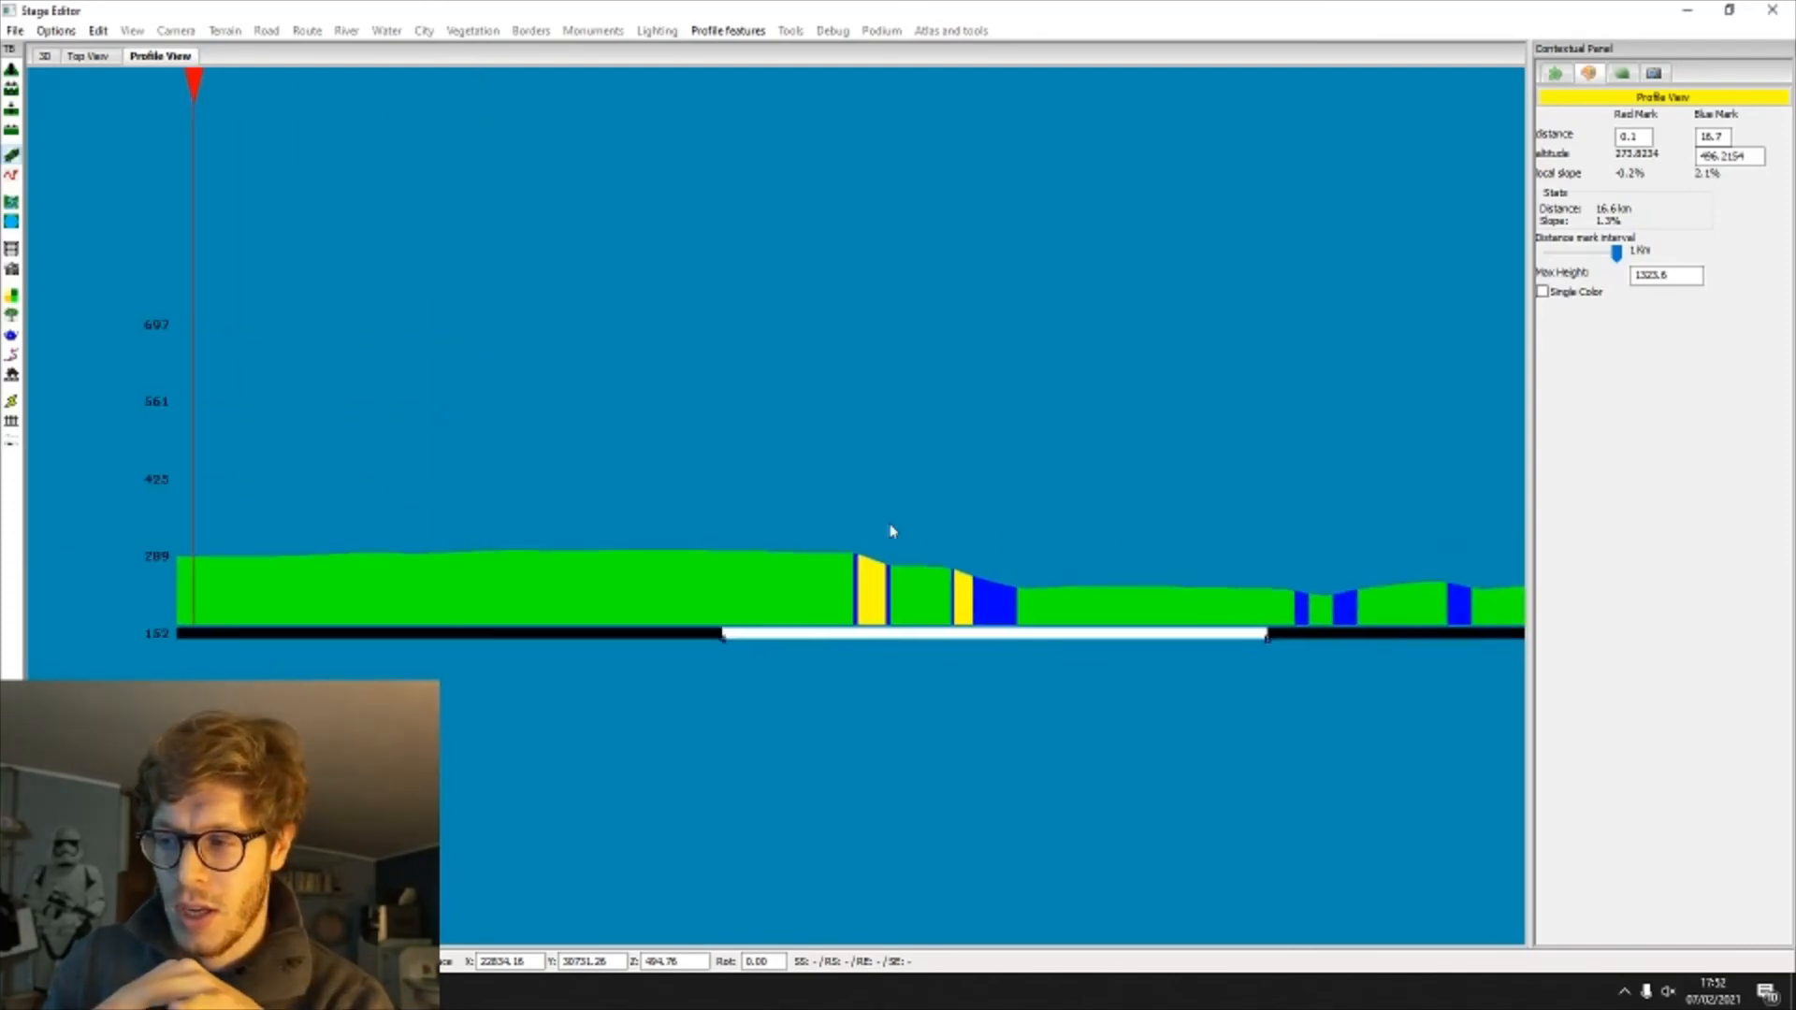
pyautogui.rightClick(575, 481)
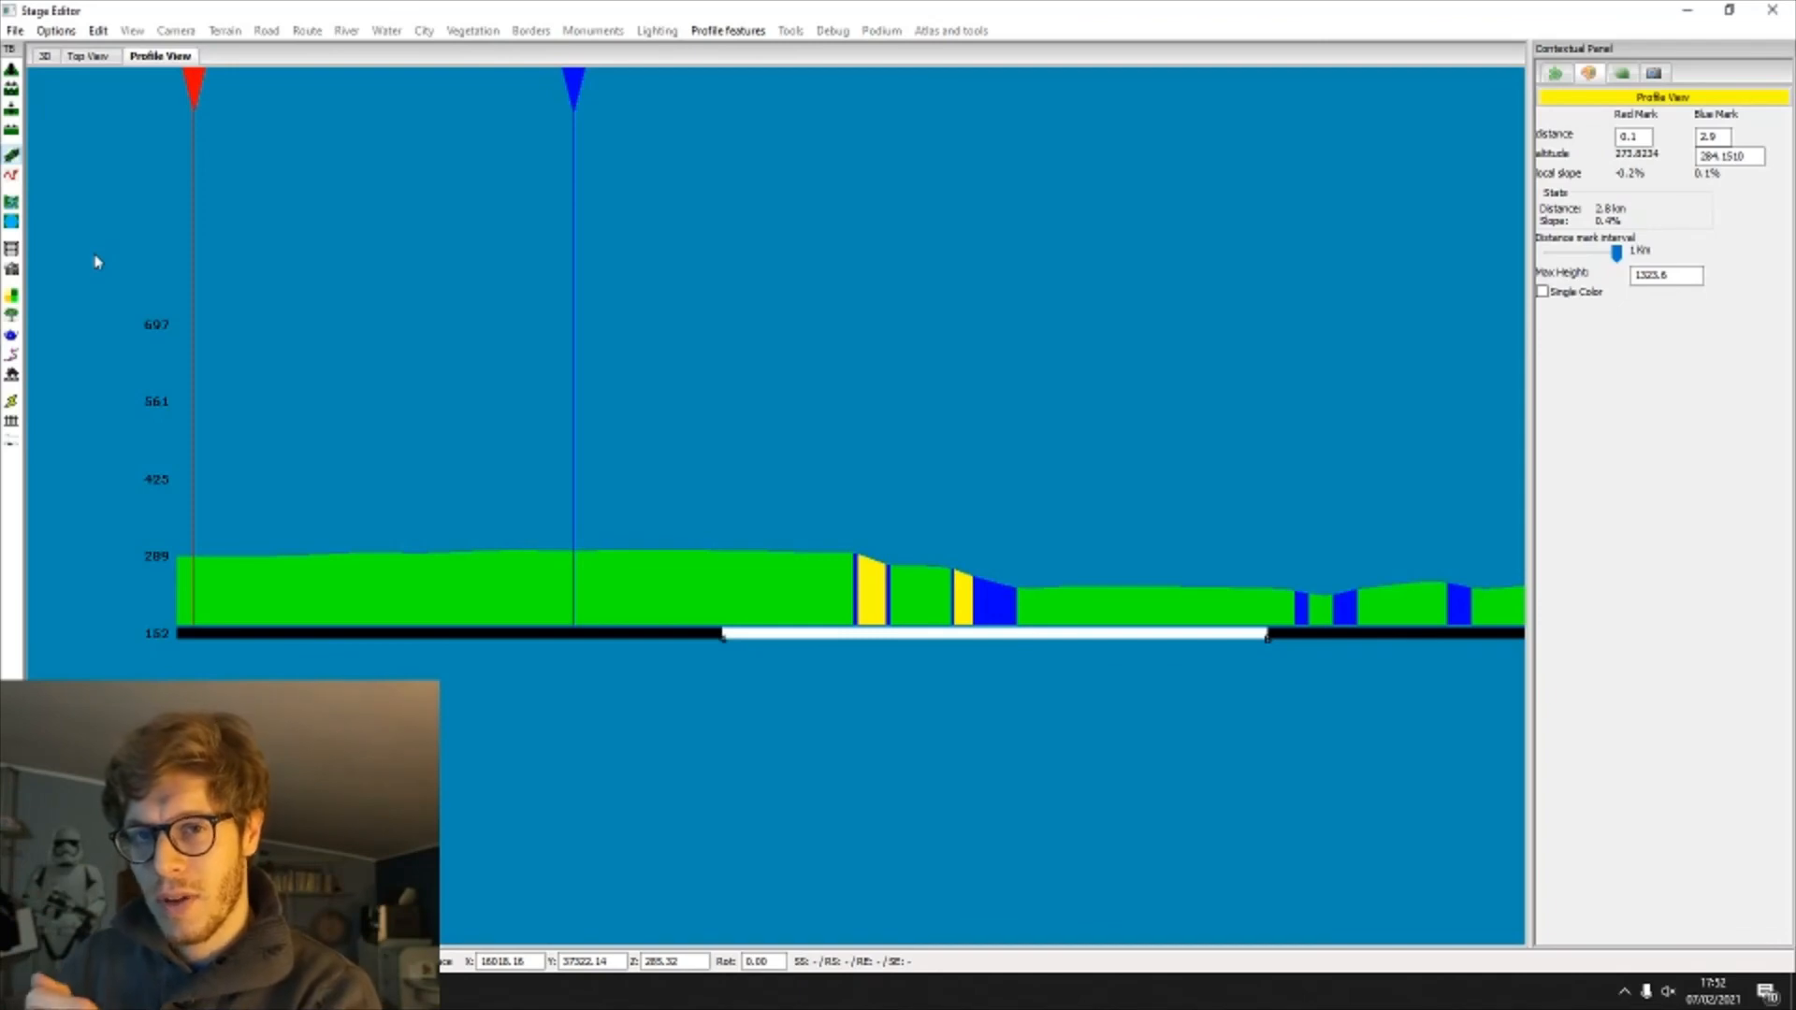
# Step: Review the profile from the start to the climb, look over the route in 3D and return to the profile
pyautogui.scroll(-3, 786, 461)
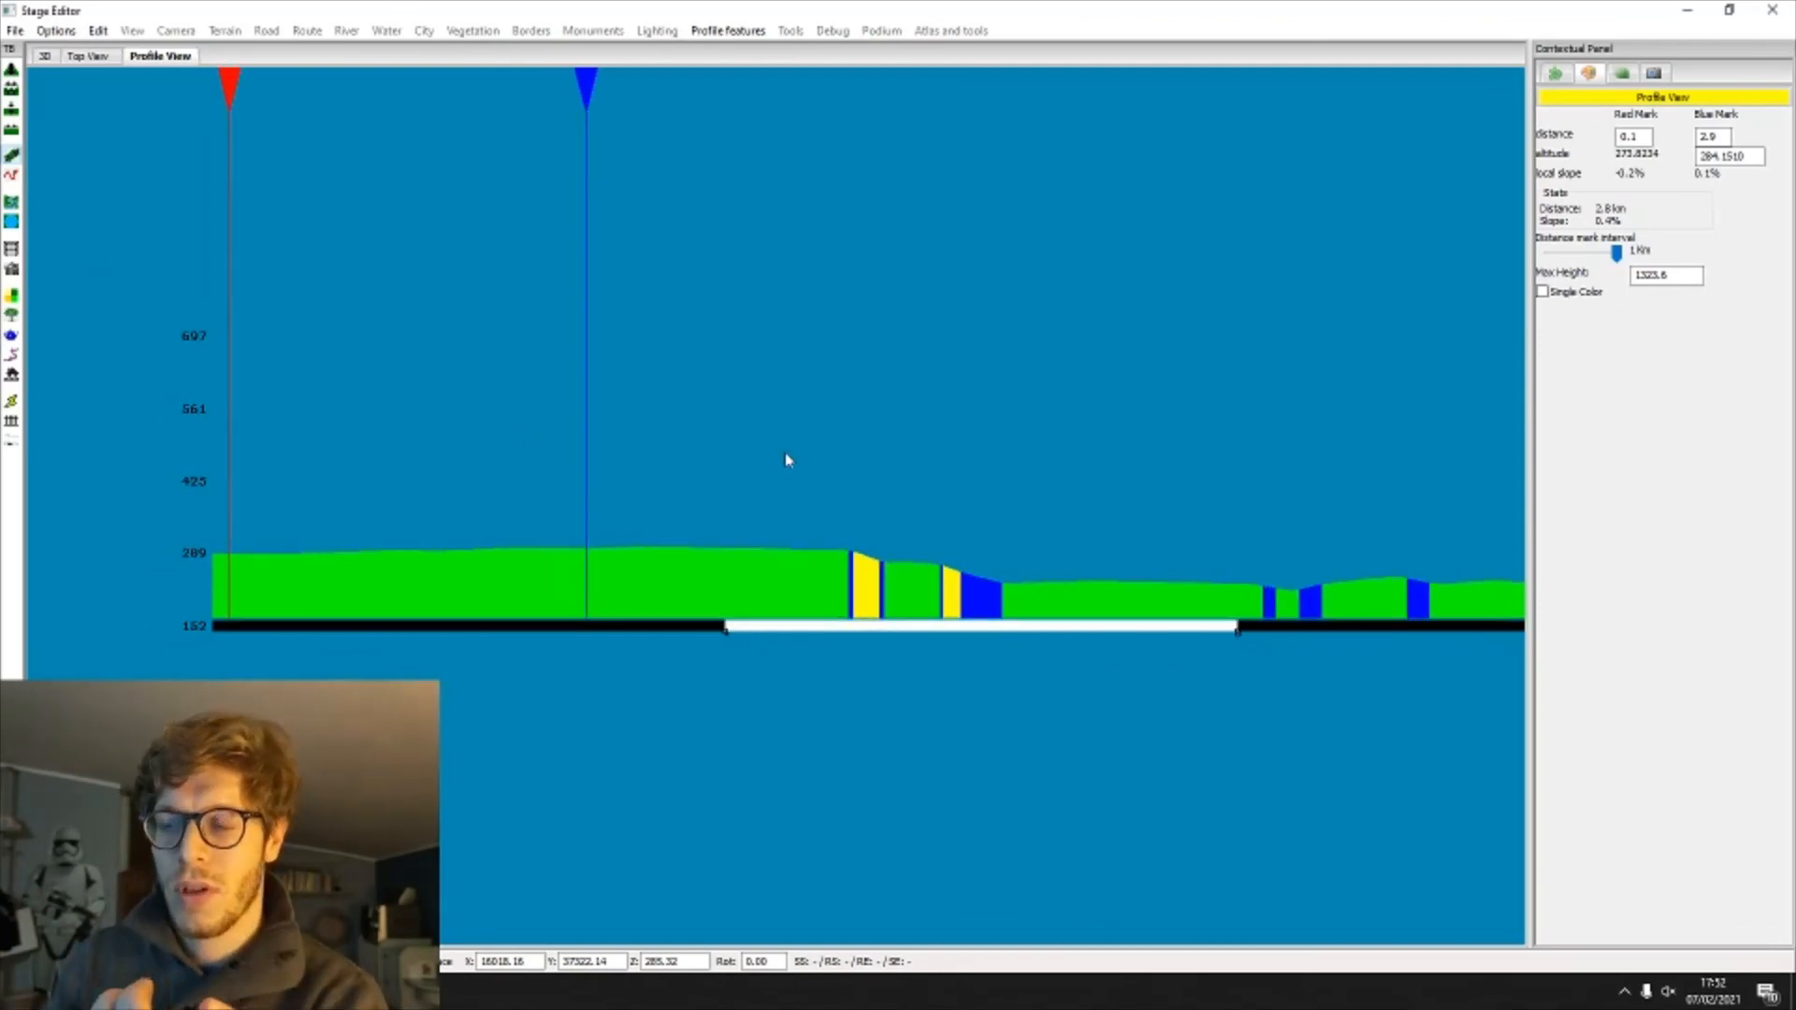
pyautogui.moveTo(1142, 441); pyautogui.dragTo(636, 462, button='middle')
pyautogui.scroll(-3, 635, 463)
pyautogui.scroll(-2, 635, 463)
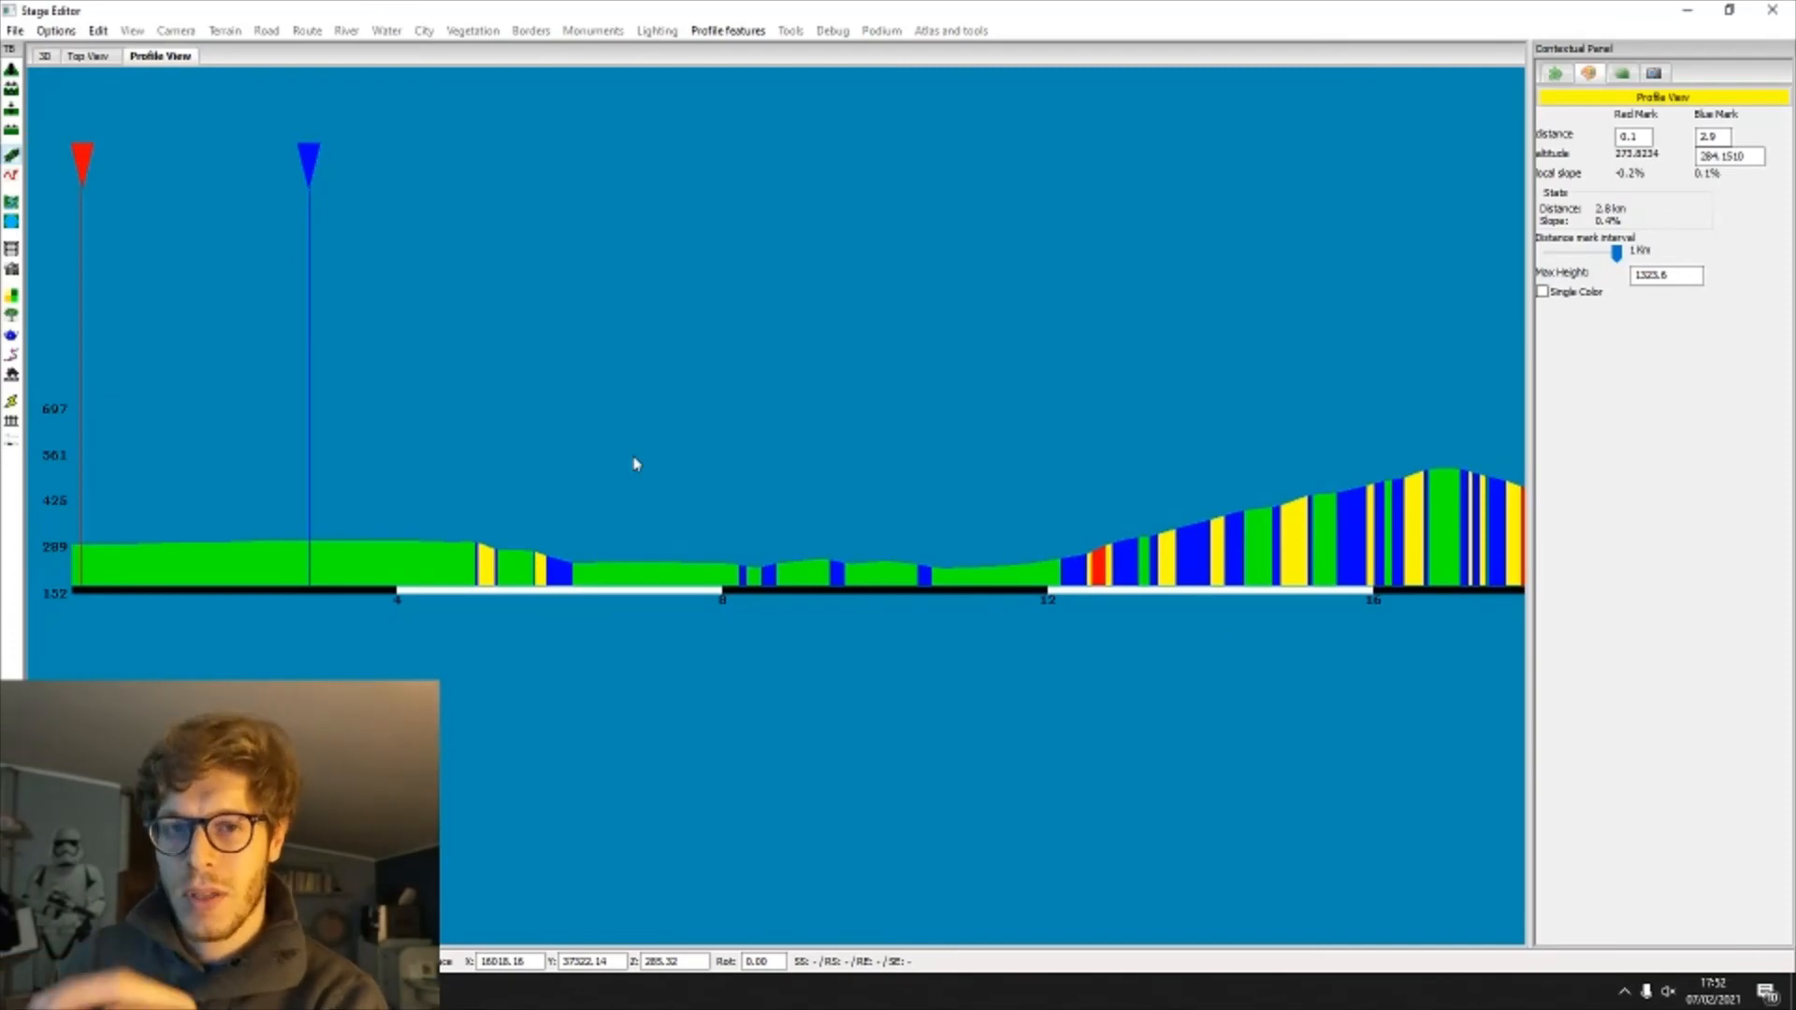
pyautogui.click(42, 56)
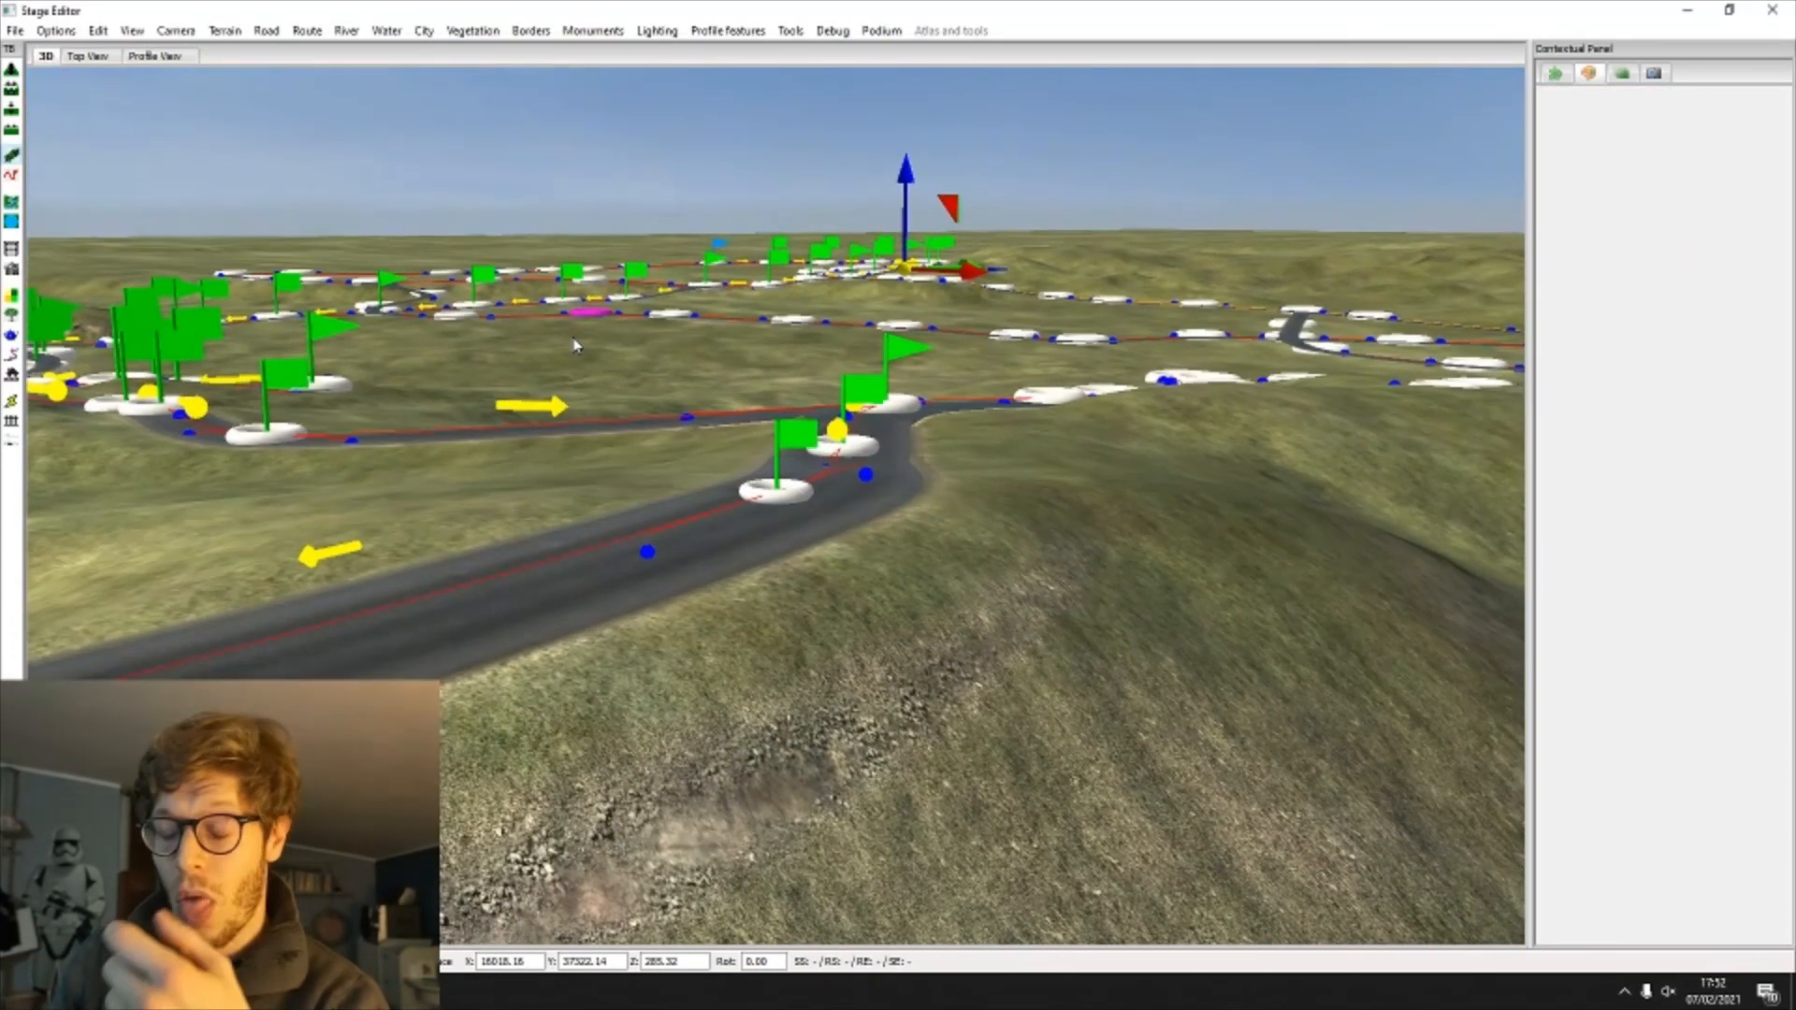
pyautogui.moveTo(572, 338); pyautogui.dragTo(563, 331, button='middle')
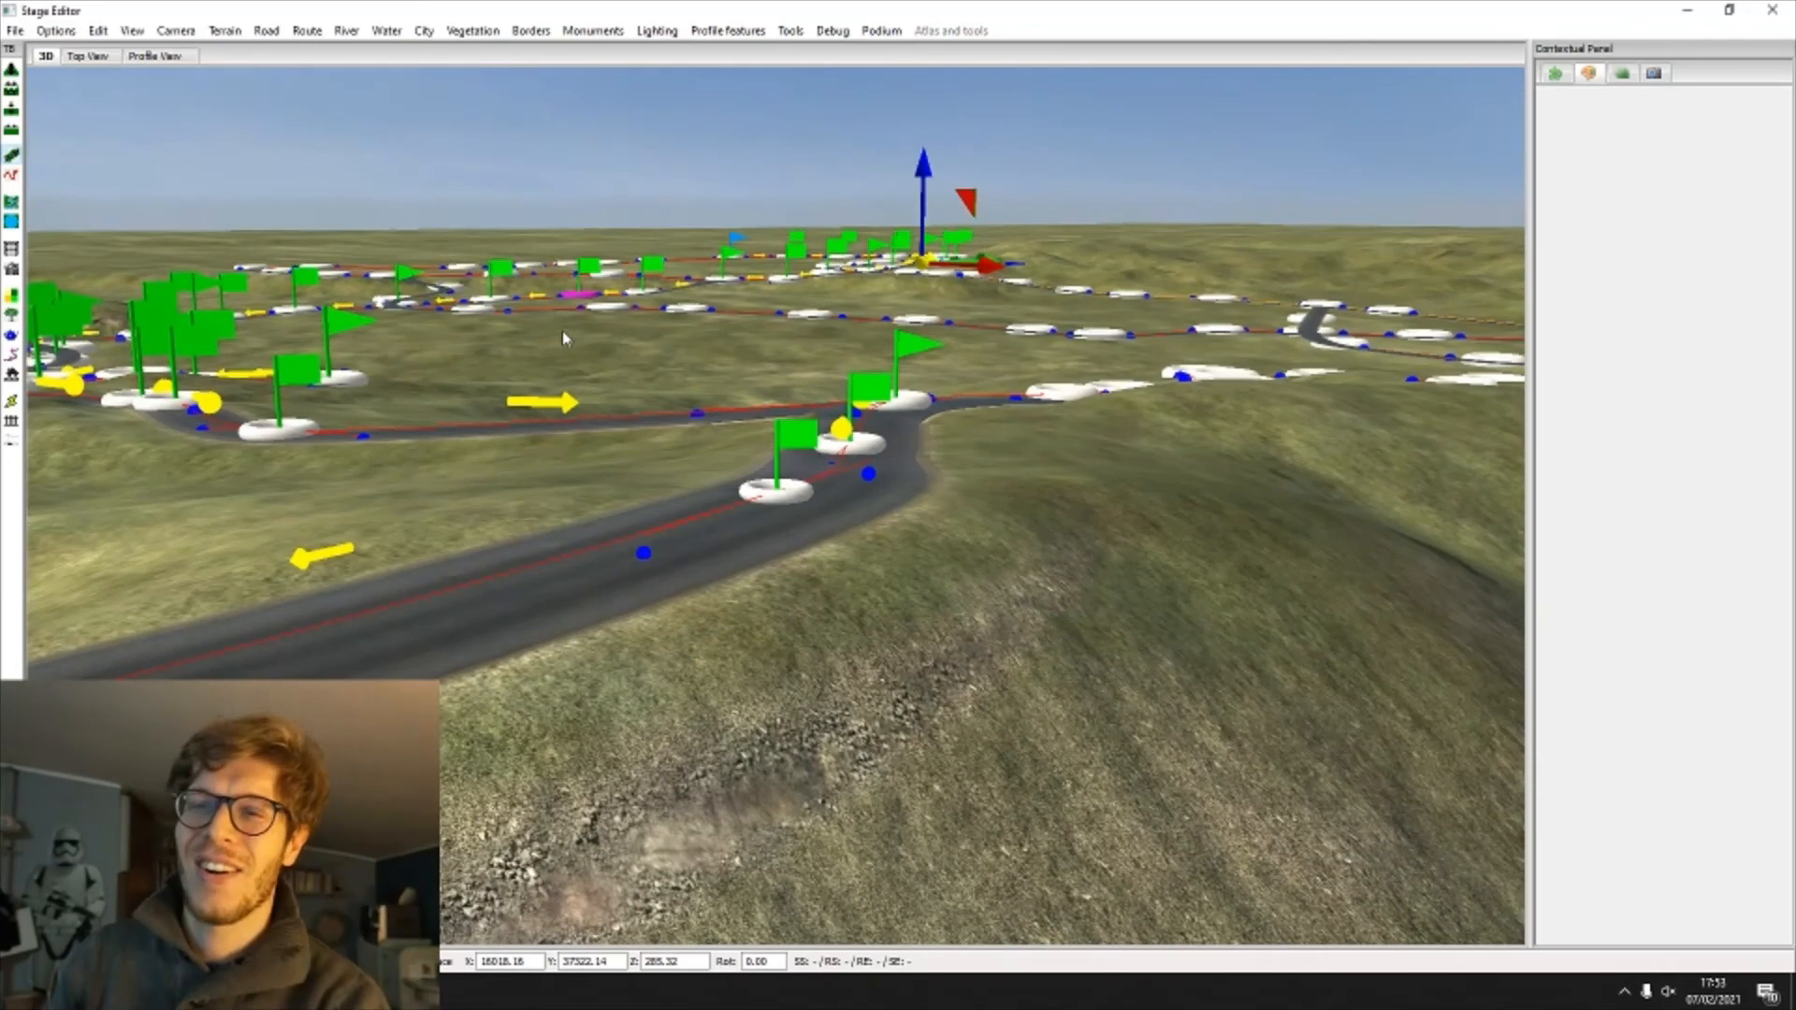
pyautogui.click(159, 57)
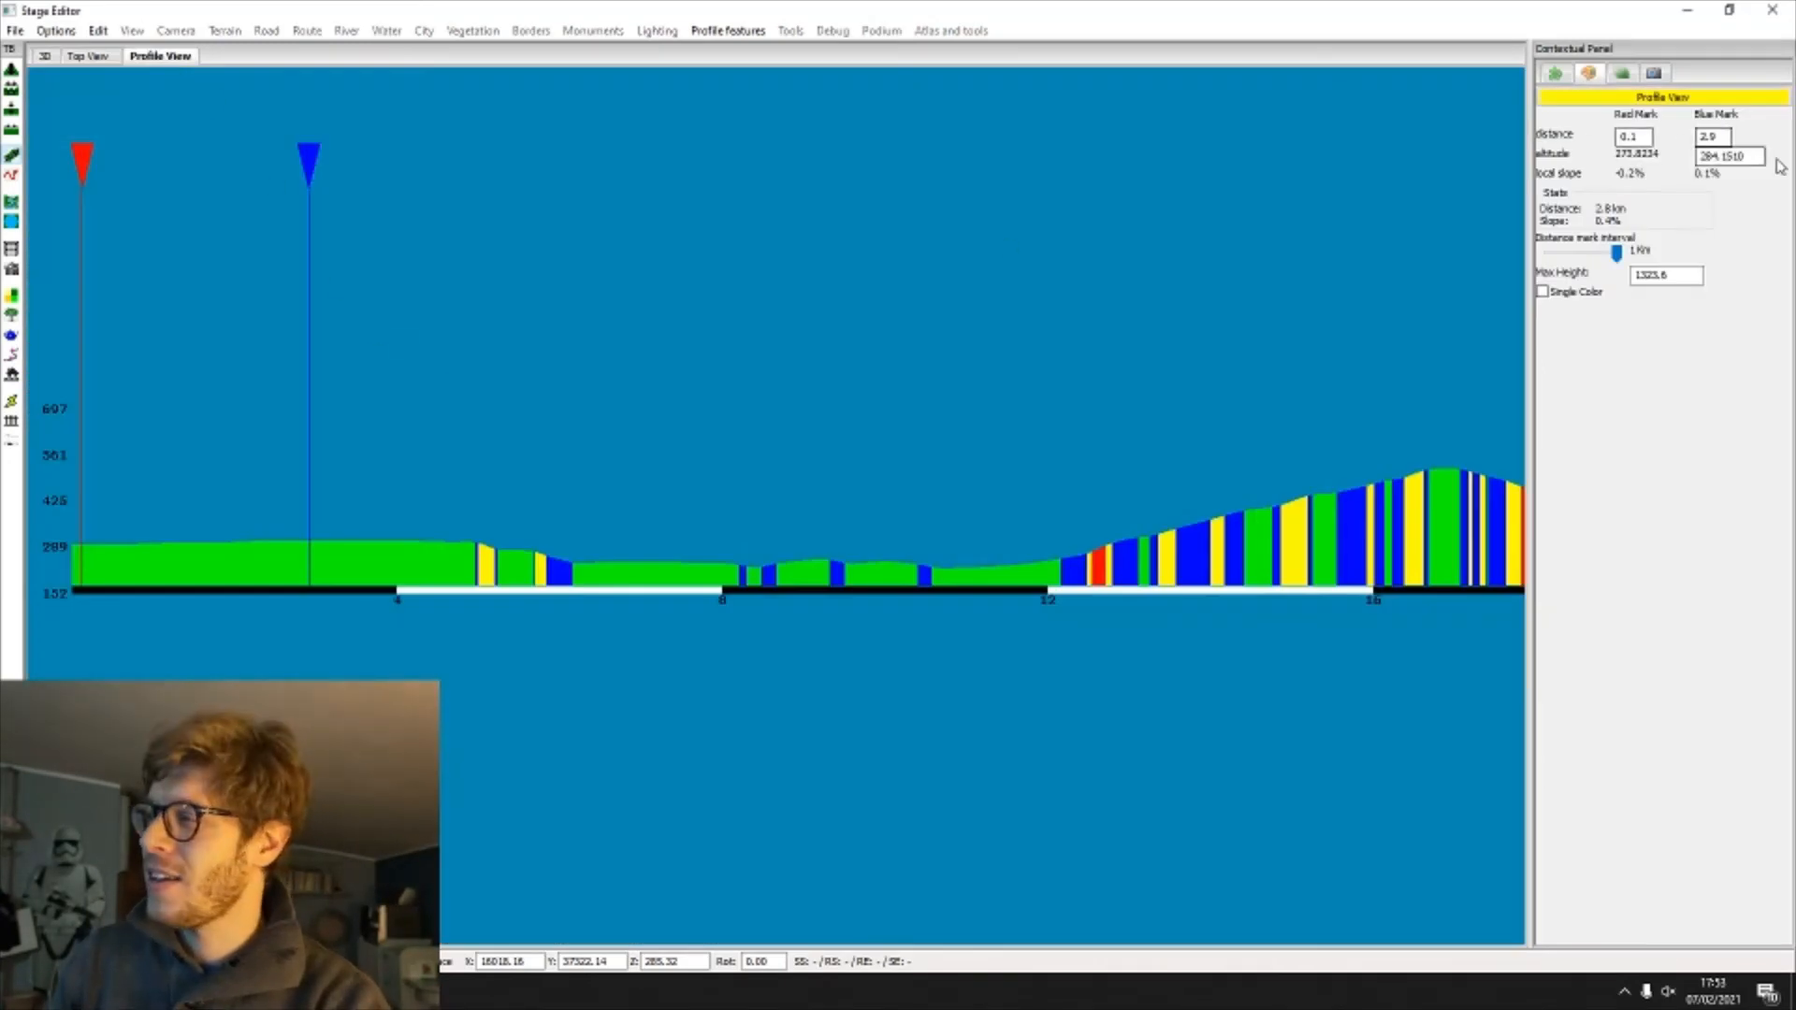
# Step: Move the blue mark to 2.0 km and compare its altitude with the selected road point's Z coordinate
pyautogui.rightClick(269, 429)
pyautogui.moveTo(271, 436); pyautogui.dragTo(238, 432, button='right')
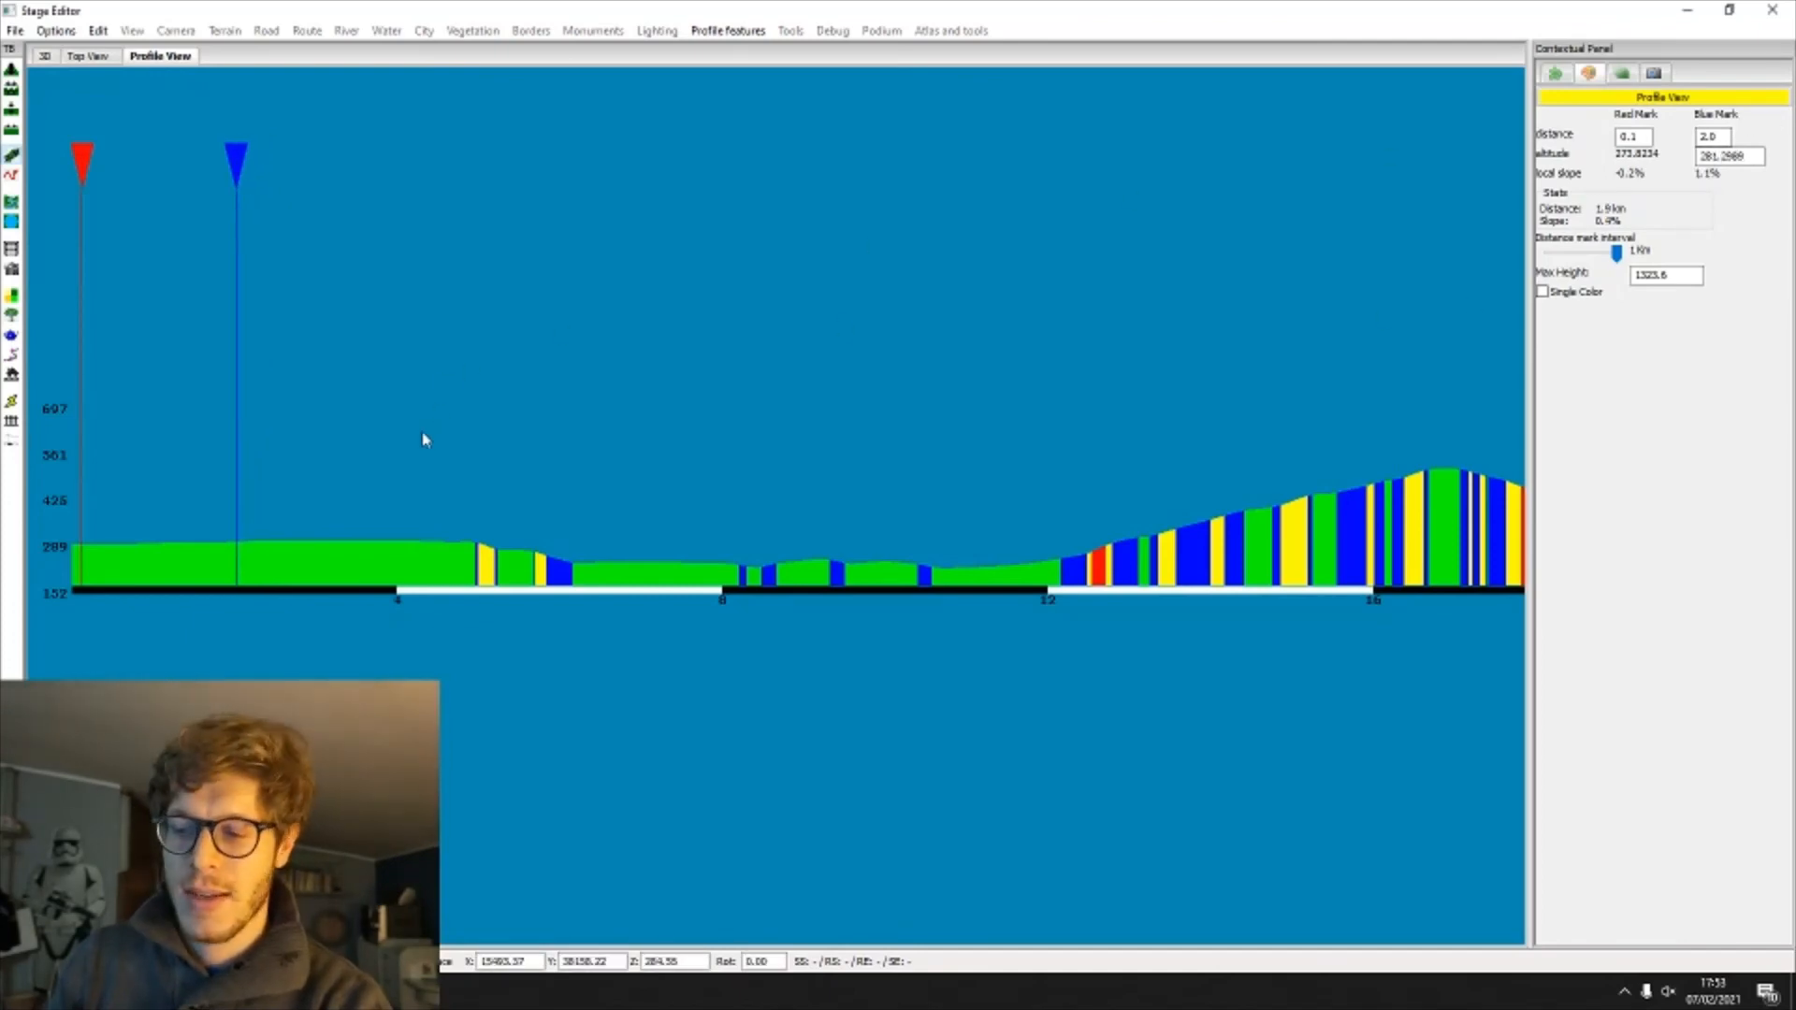
pyautogui.moveTo(441, 467); pyautogui.dragTo(607, 386)
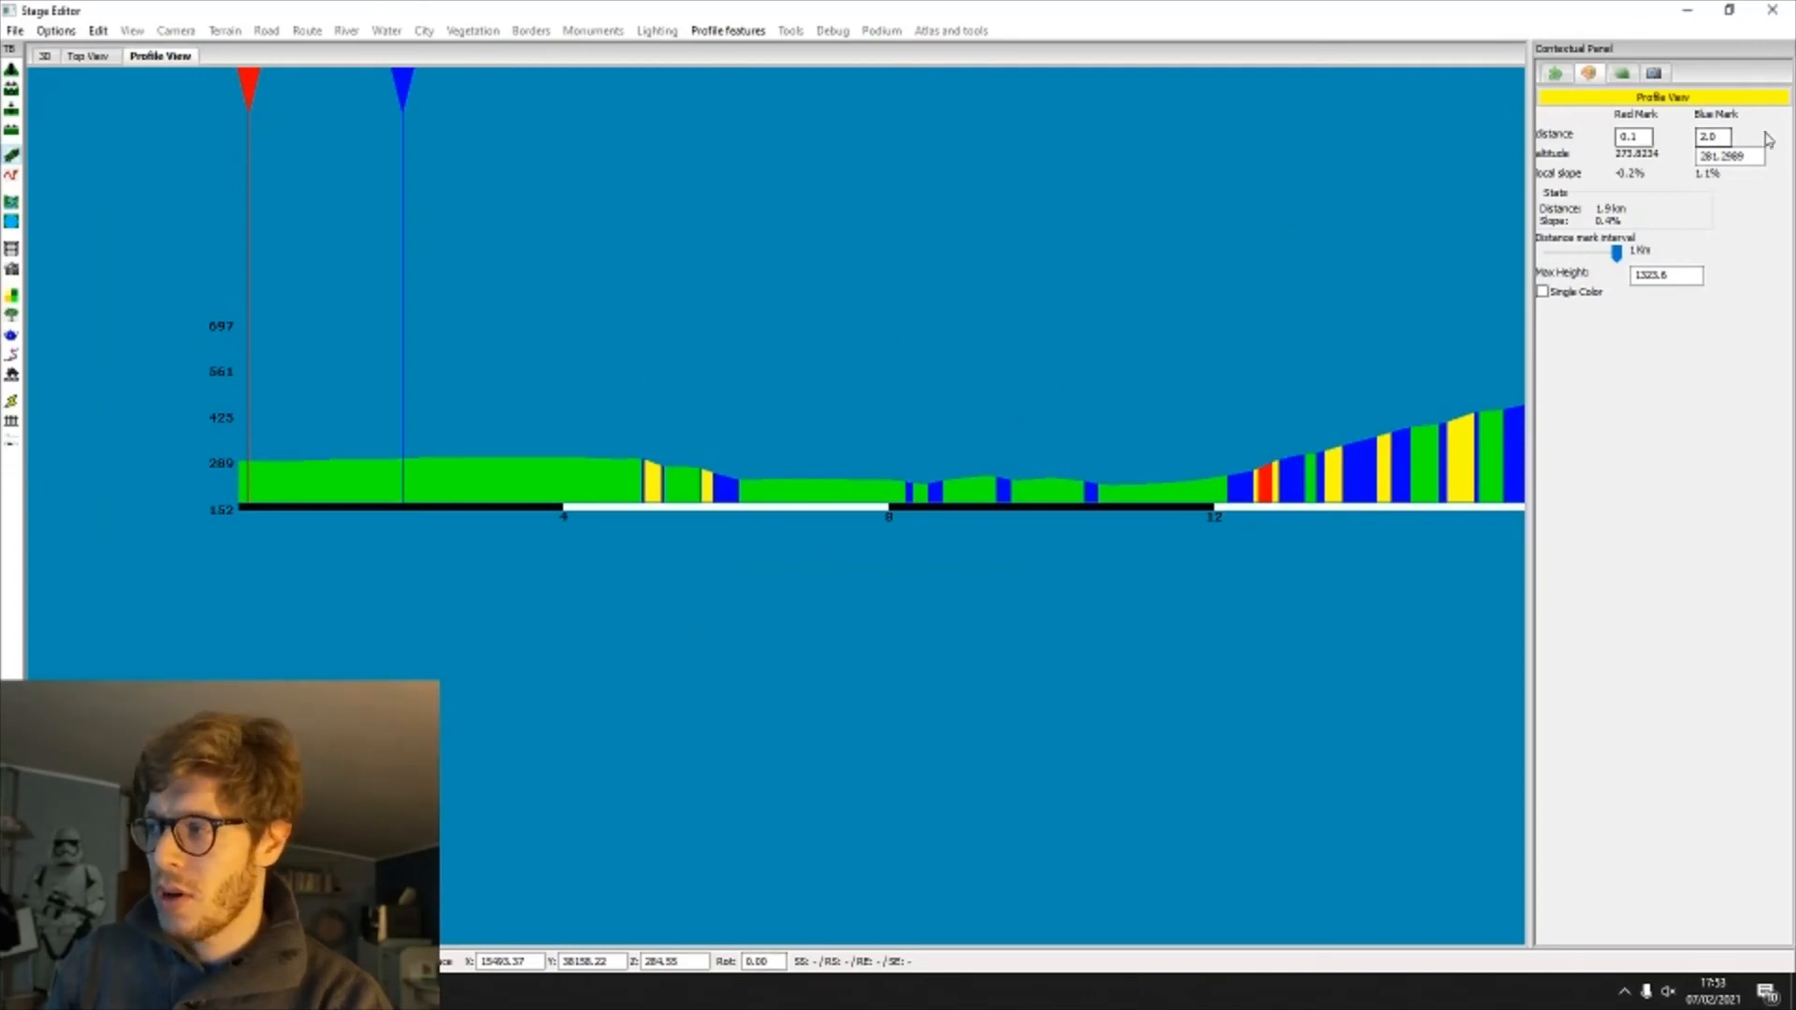
pyautogui.moveTo(1755, 159); pyautogui.dragTo(1708, 160)
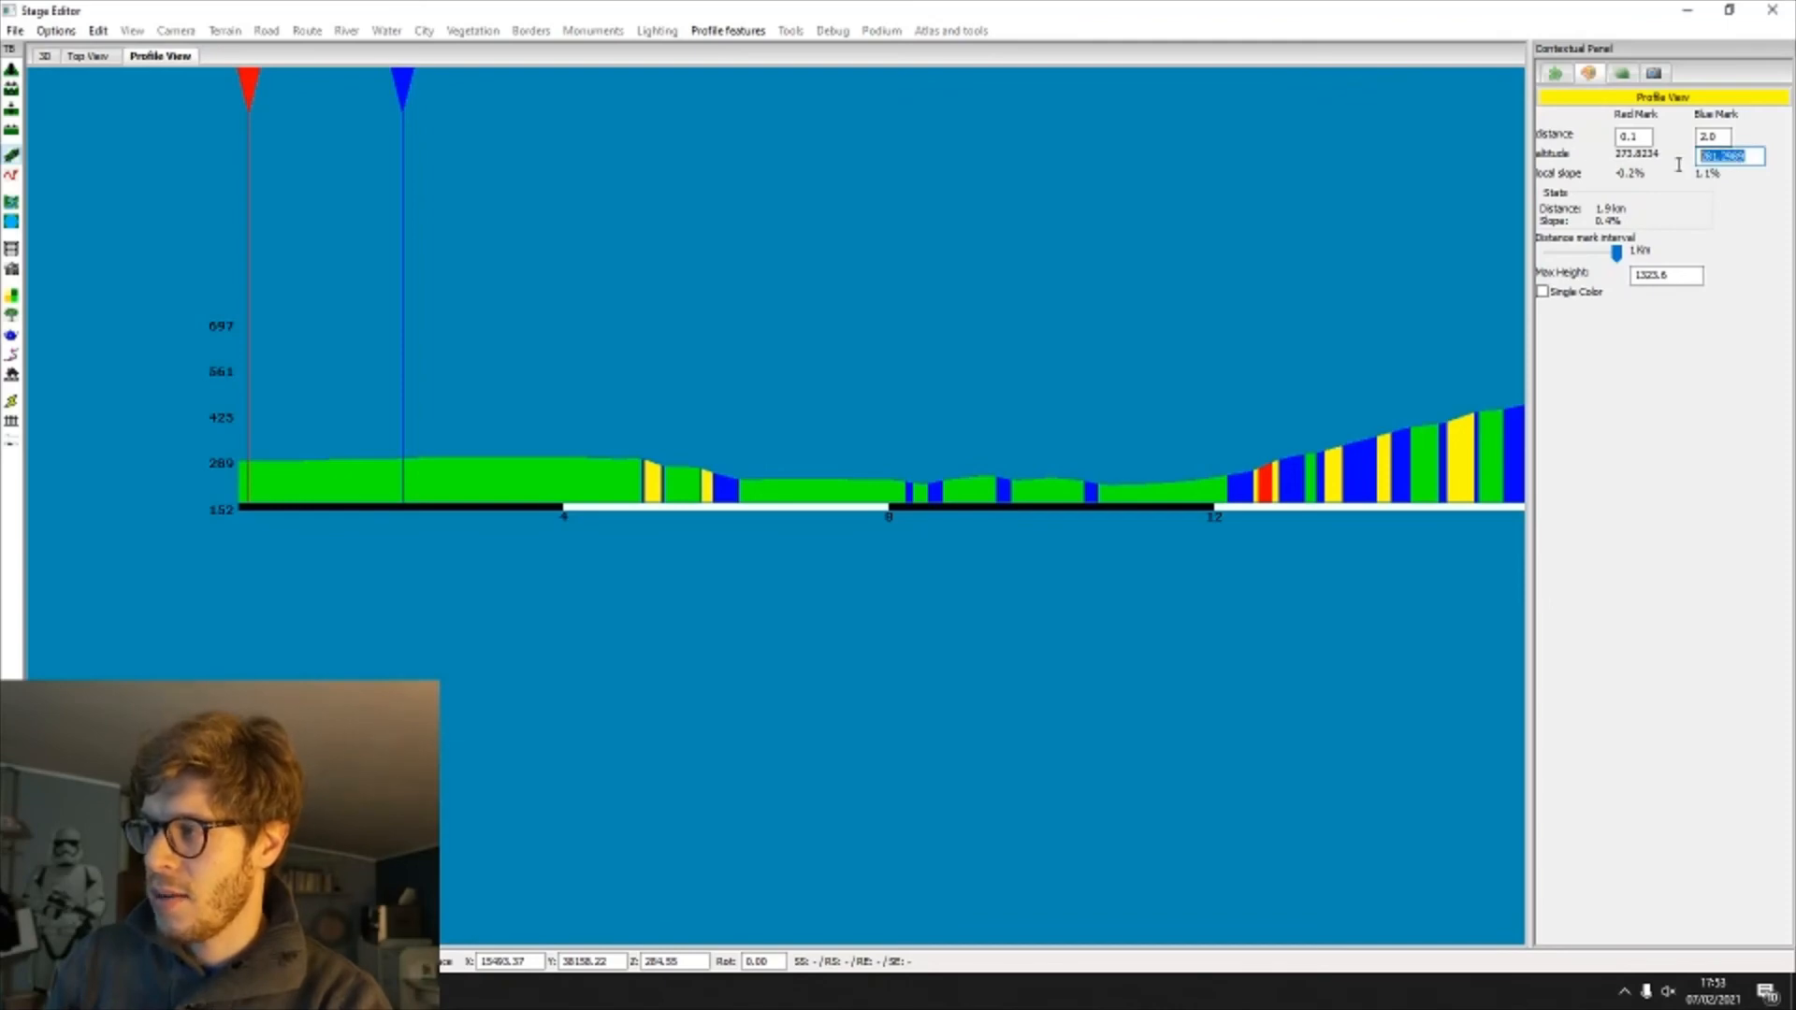
pyautogui.moveTo(677, 962); pyautogui.dragTo(647, 966)
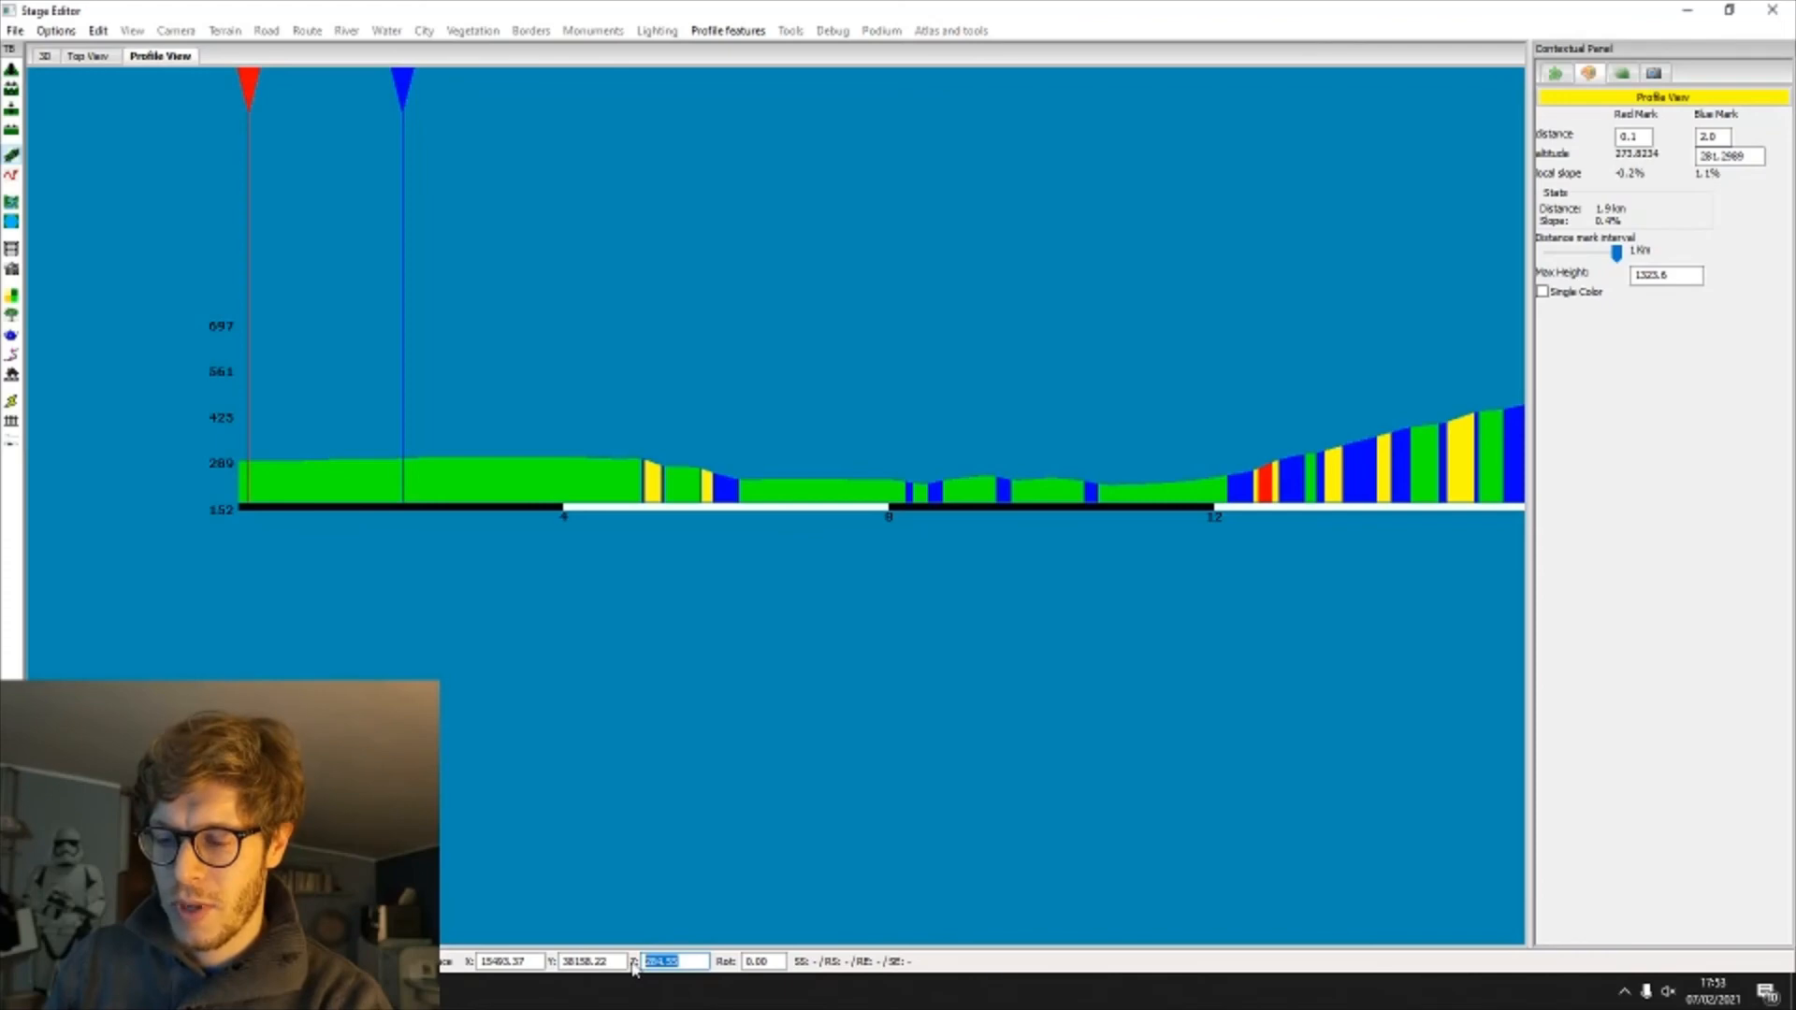
# Step: Check the selected road point's Z coordinate, and inspect the steep descent with the blue mark at 17.4, 18.7 and 18.8 km
pyautogui.click(663, 962)
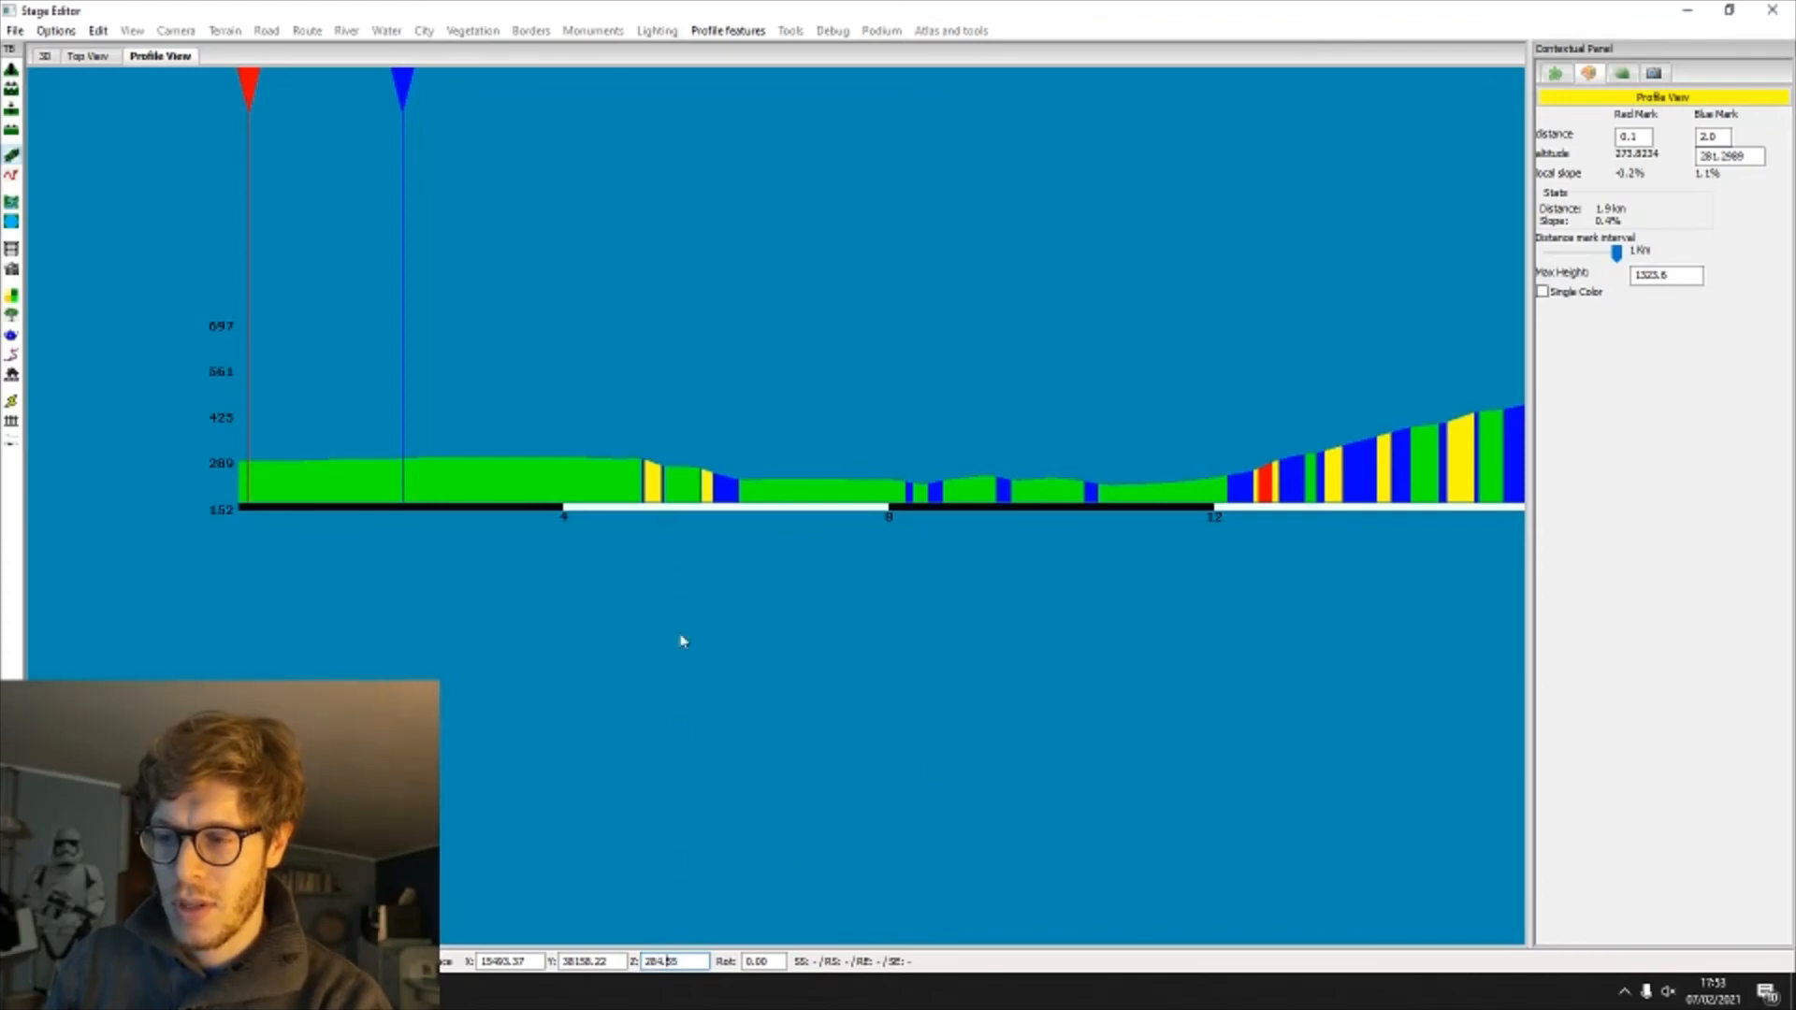
pyautogui.moveTo(682, 962); pyautogui.dragTo(645, 964)
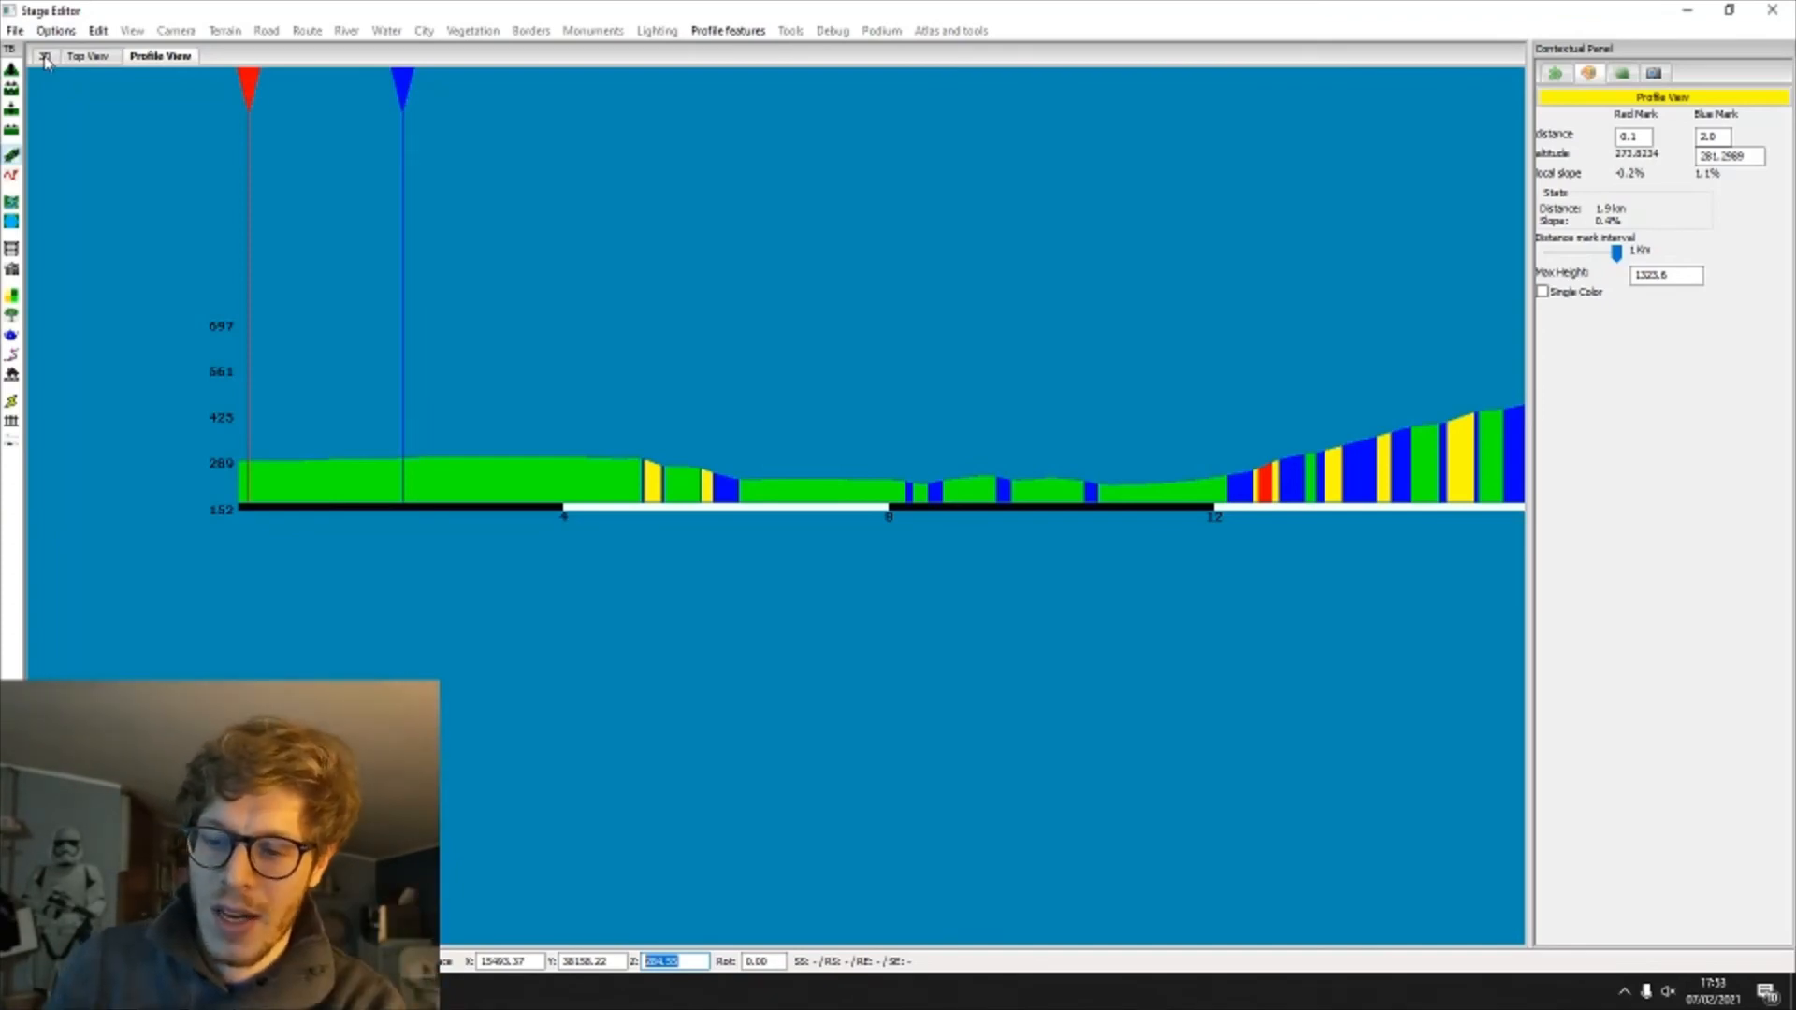
pyautogui.moveTo(1086, 453); pyautogui.dragTo(465, 461)
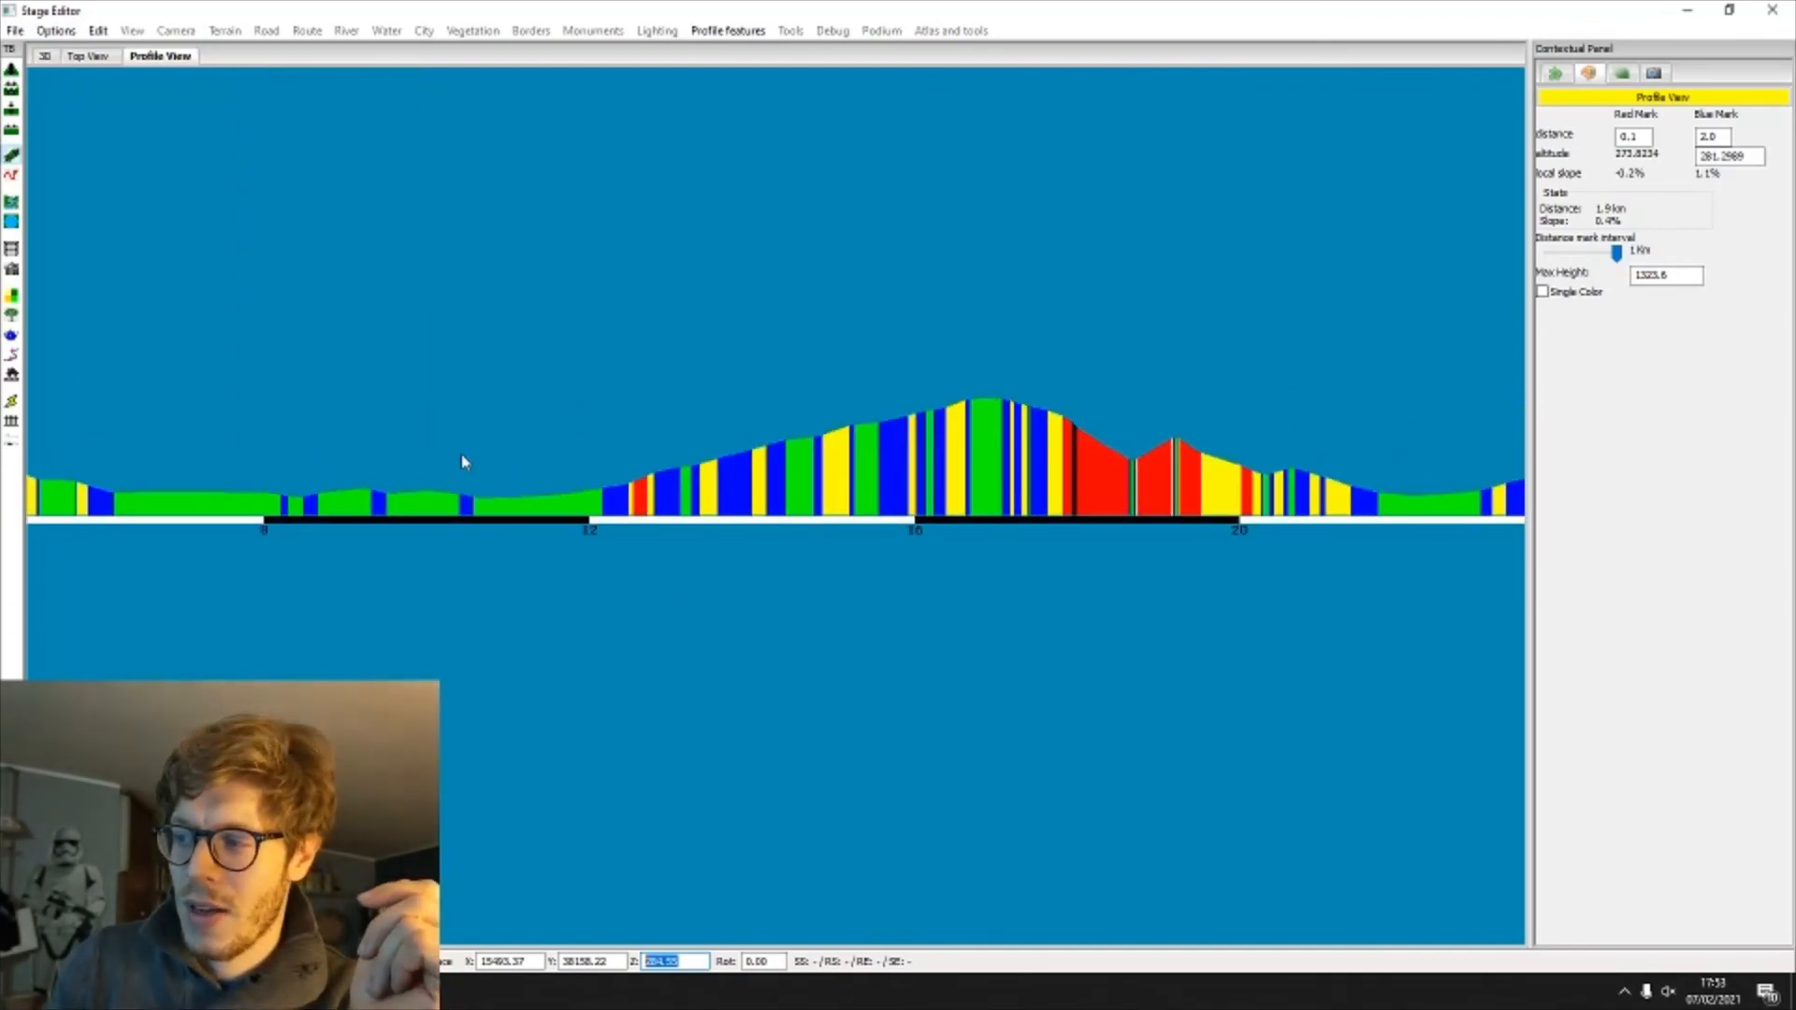
pyautogui.moveTo(964, 374); pyautogui.dragTo(1030, 372)
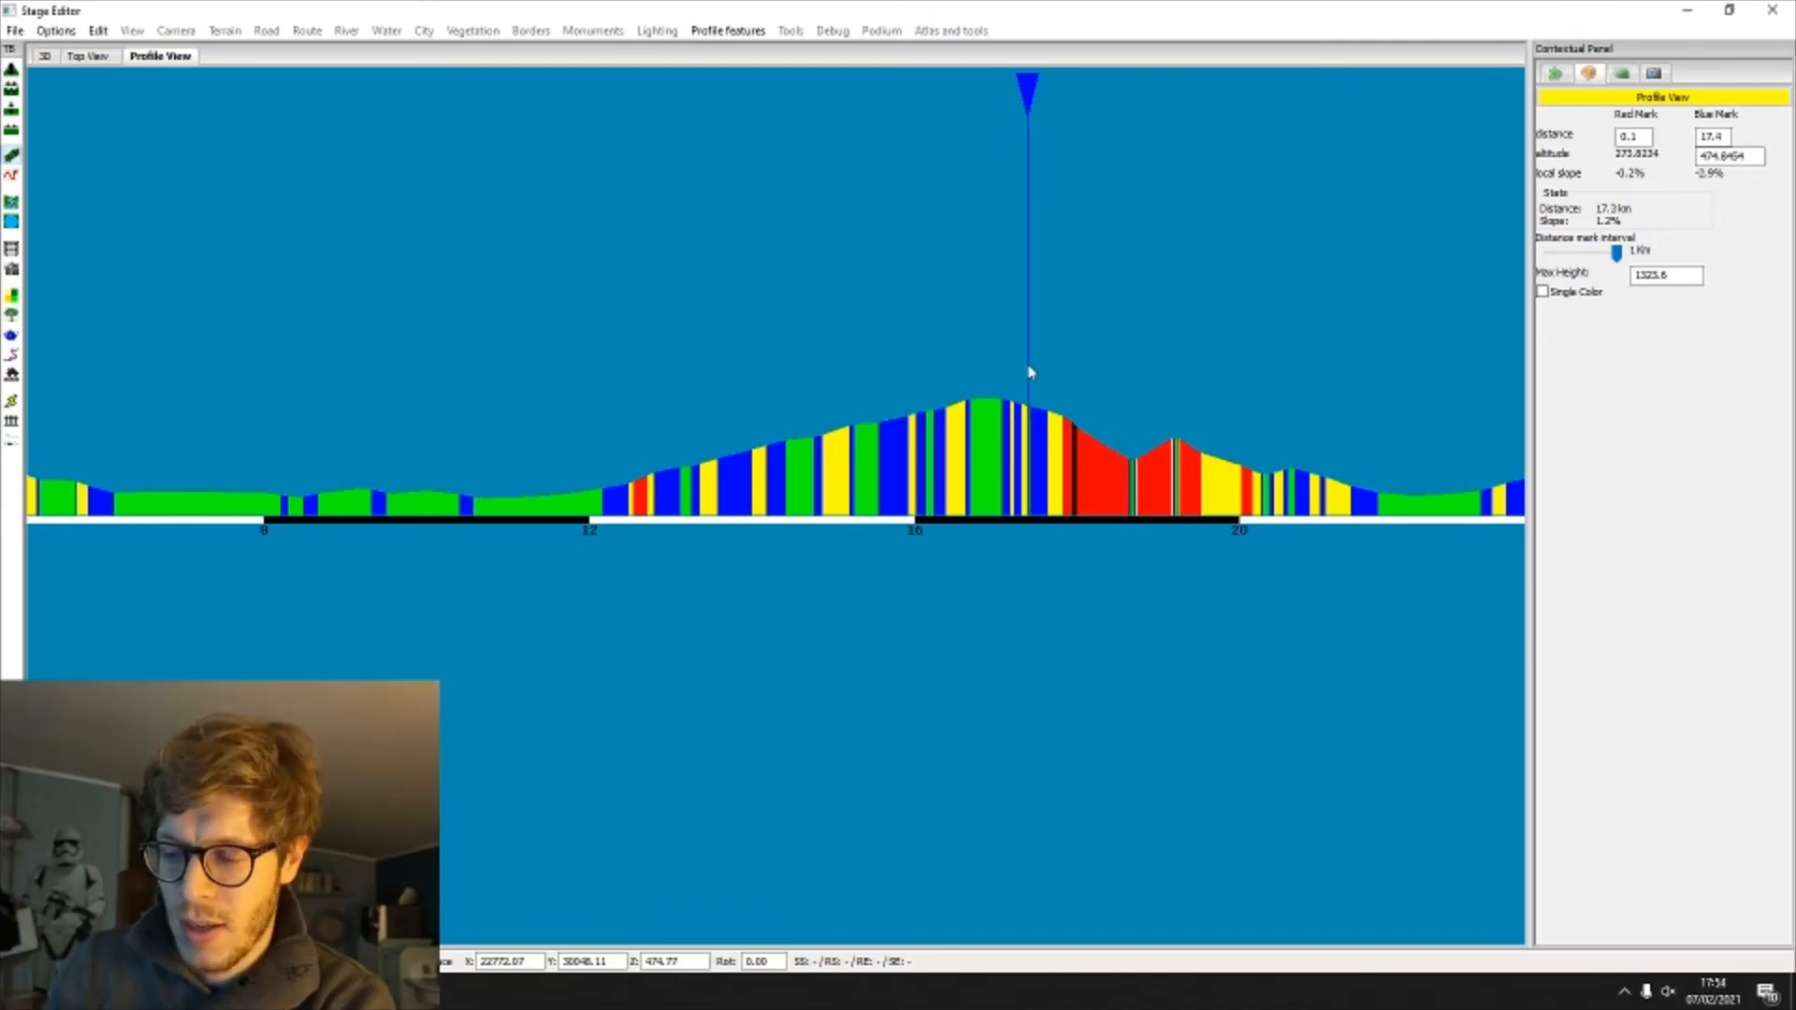
pyautogui.moveTo(1030, 372); pyautogui.dragTo(1028, 372)
pyautogui.moveTo(1206, 493); pyautogui.dragTo(1135, 490)
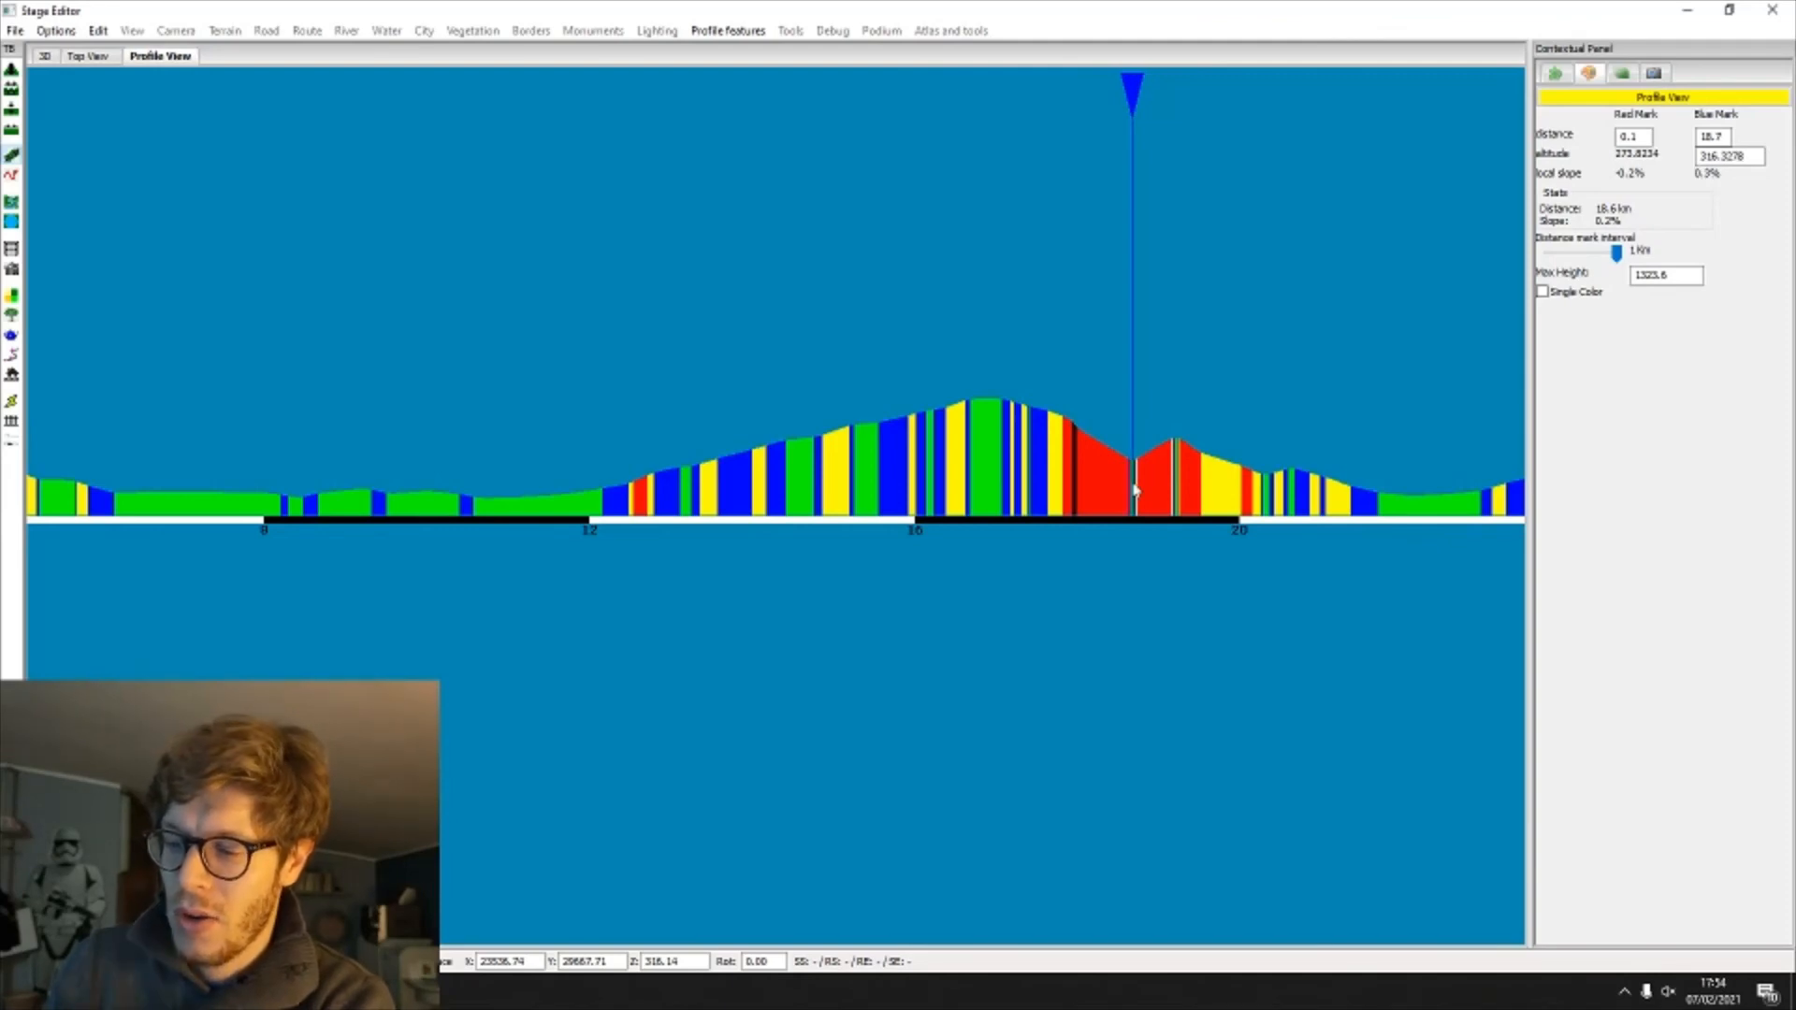
pyautogui.moveTo(1134, 490); pyautogui.dragTo(1145, 484)
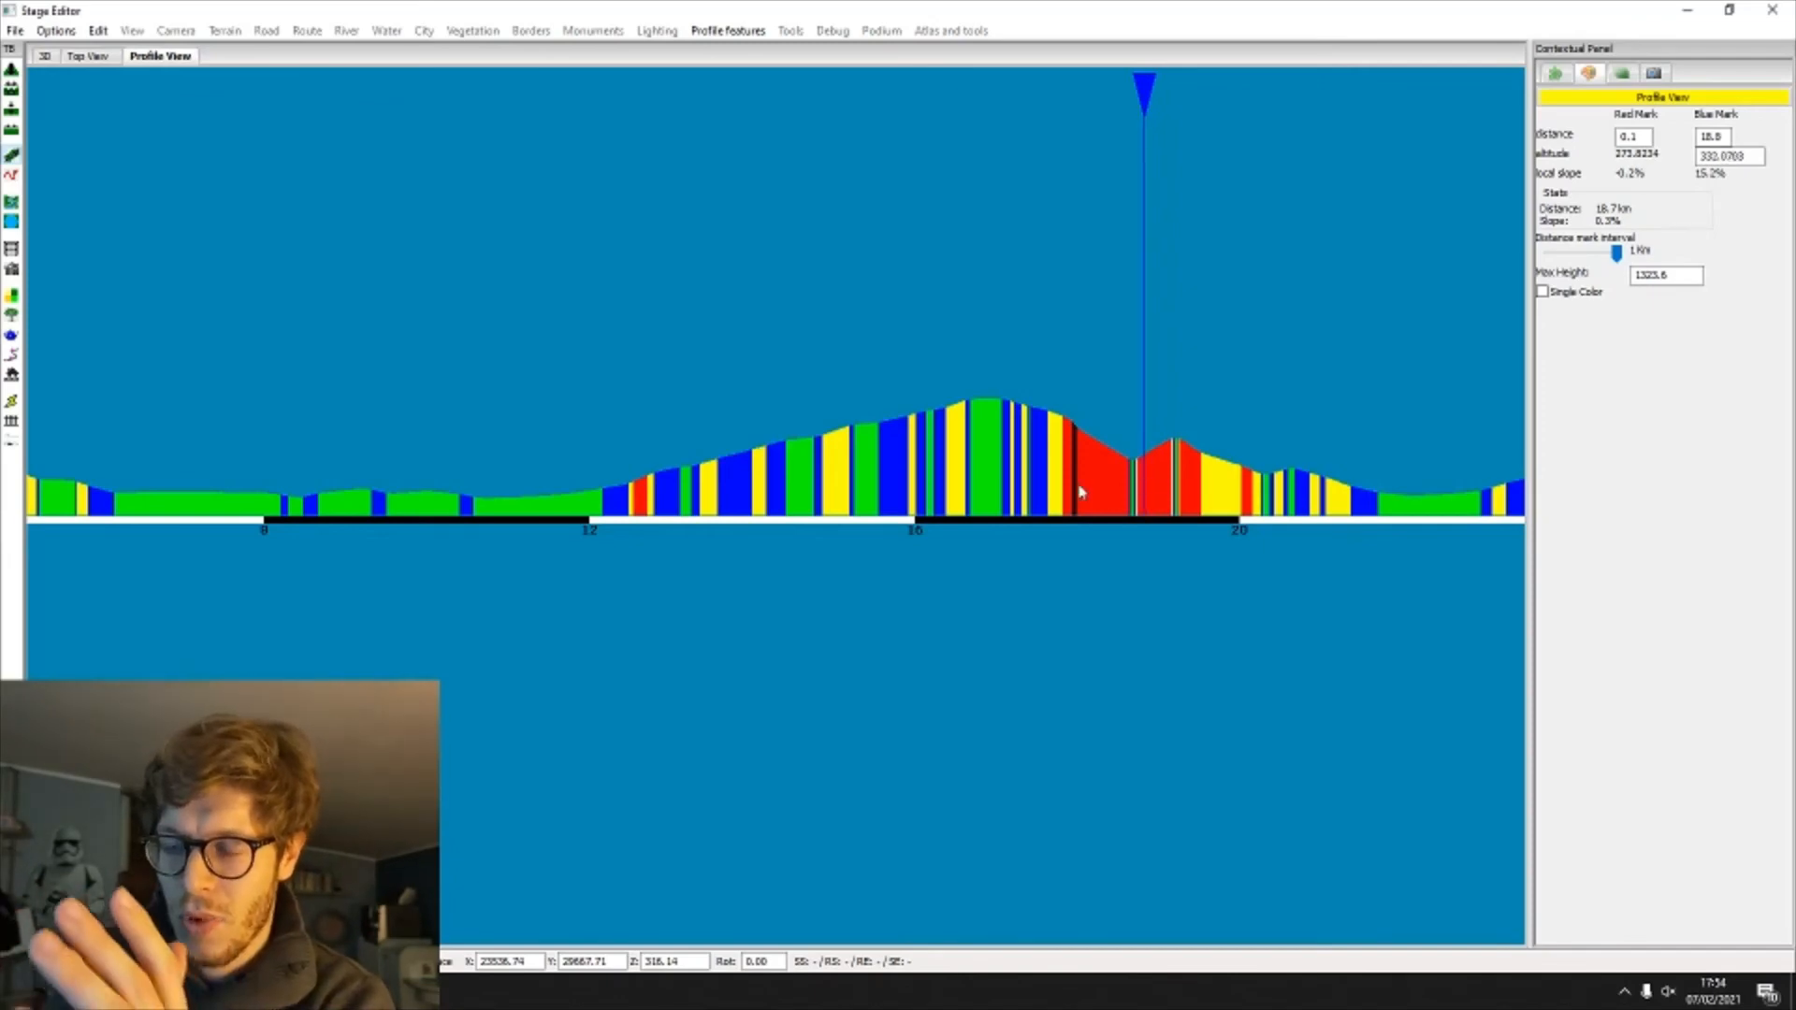
# Step: Move the blue mark to 14.0 km on the climb and look back along the profile to the stage start
pyautogui.click(752, 340)
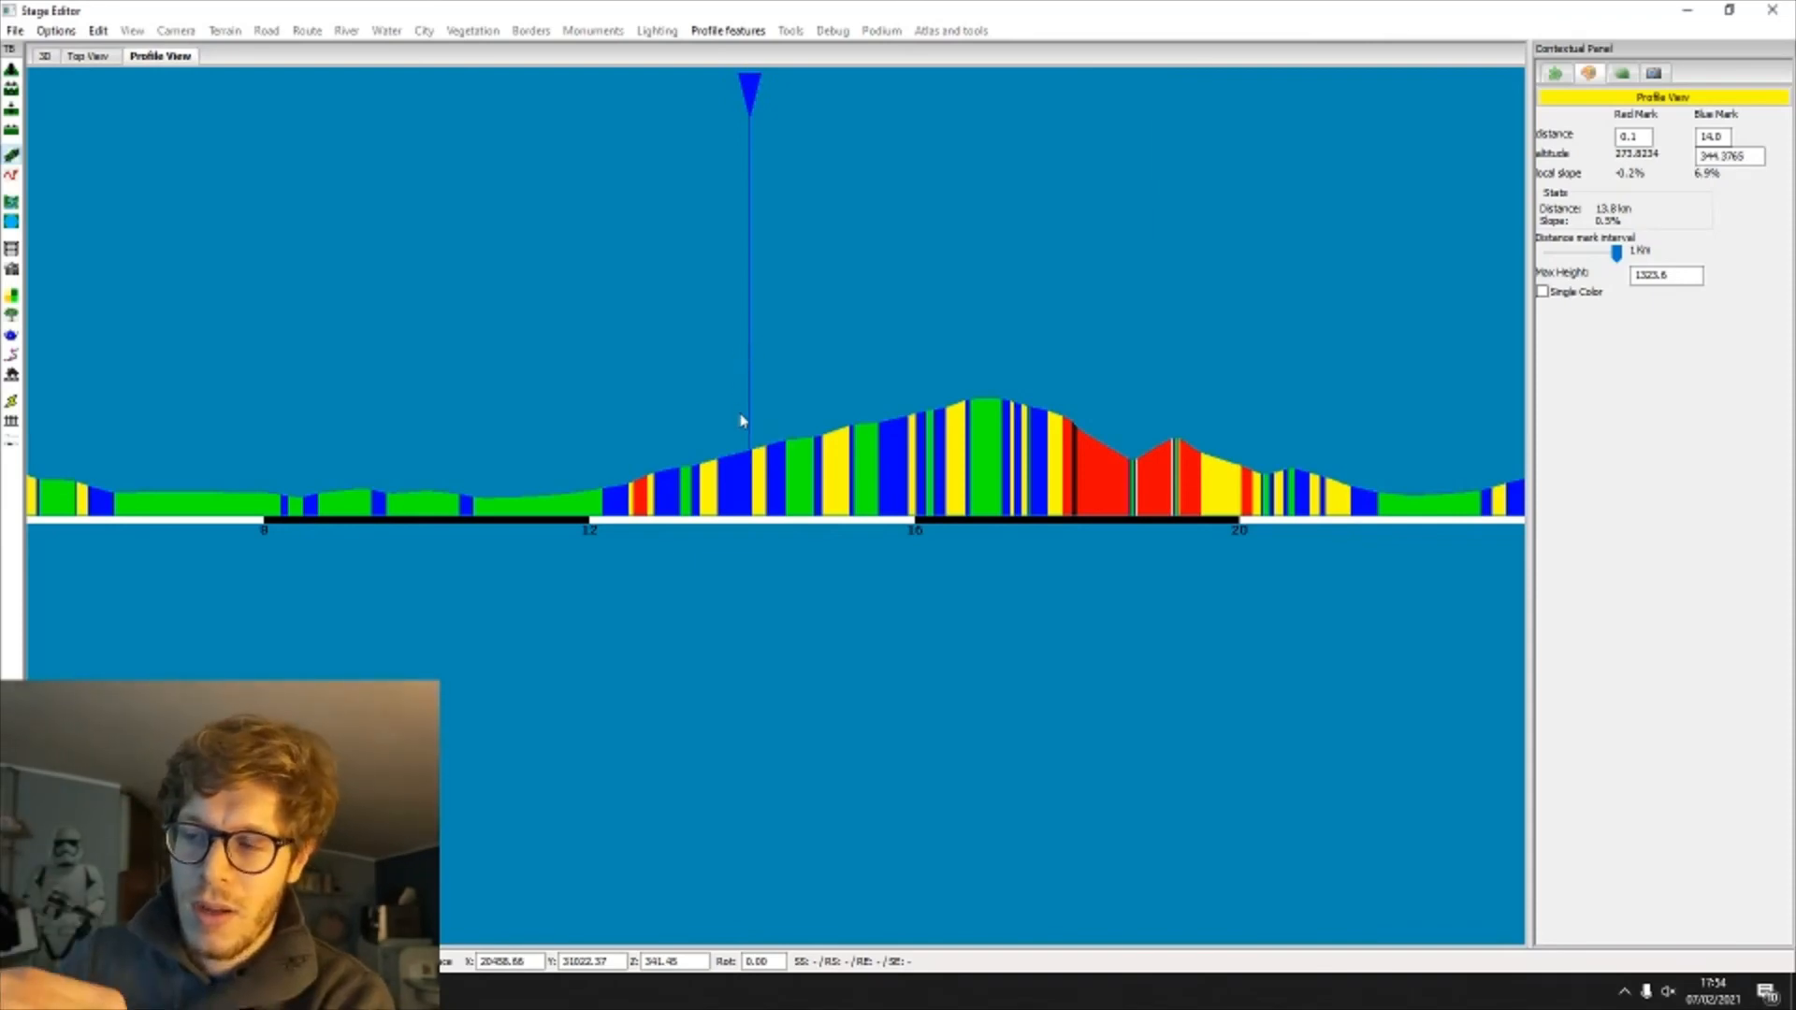
pyautogui.scroll(-3, 741, 421)
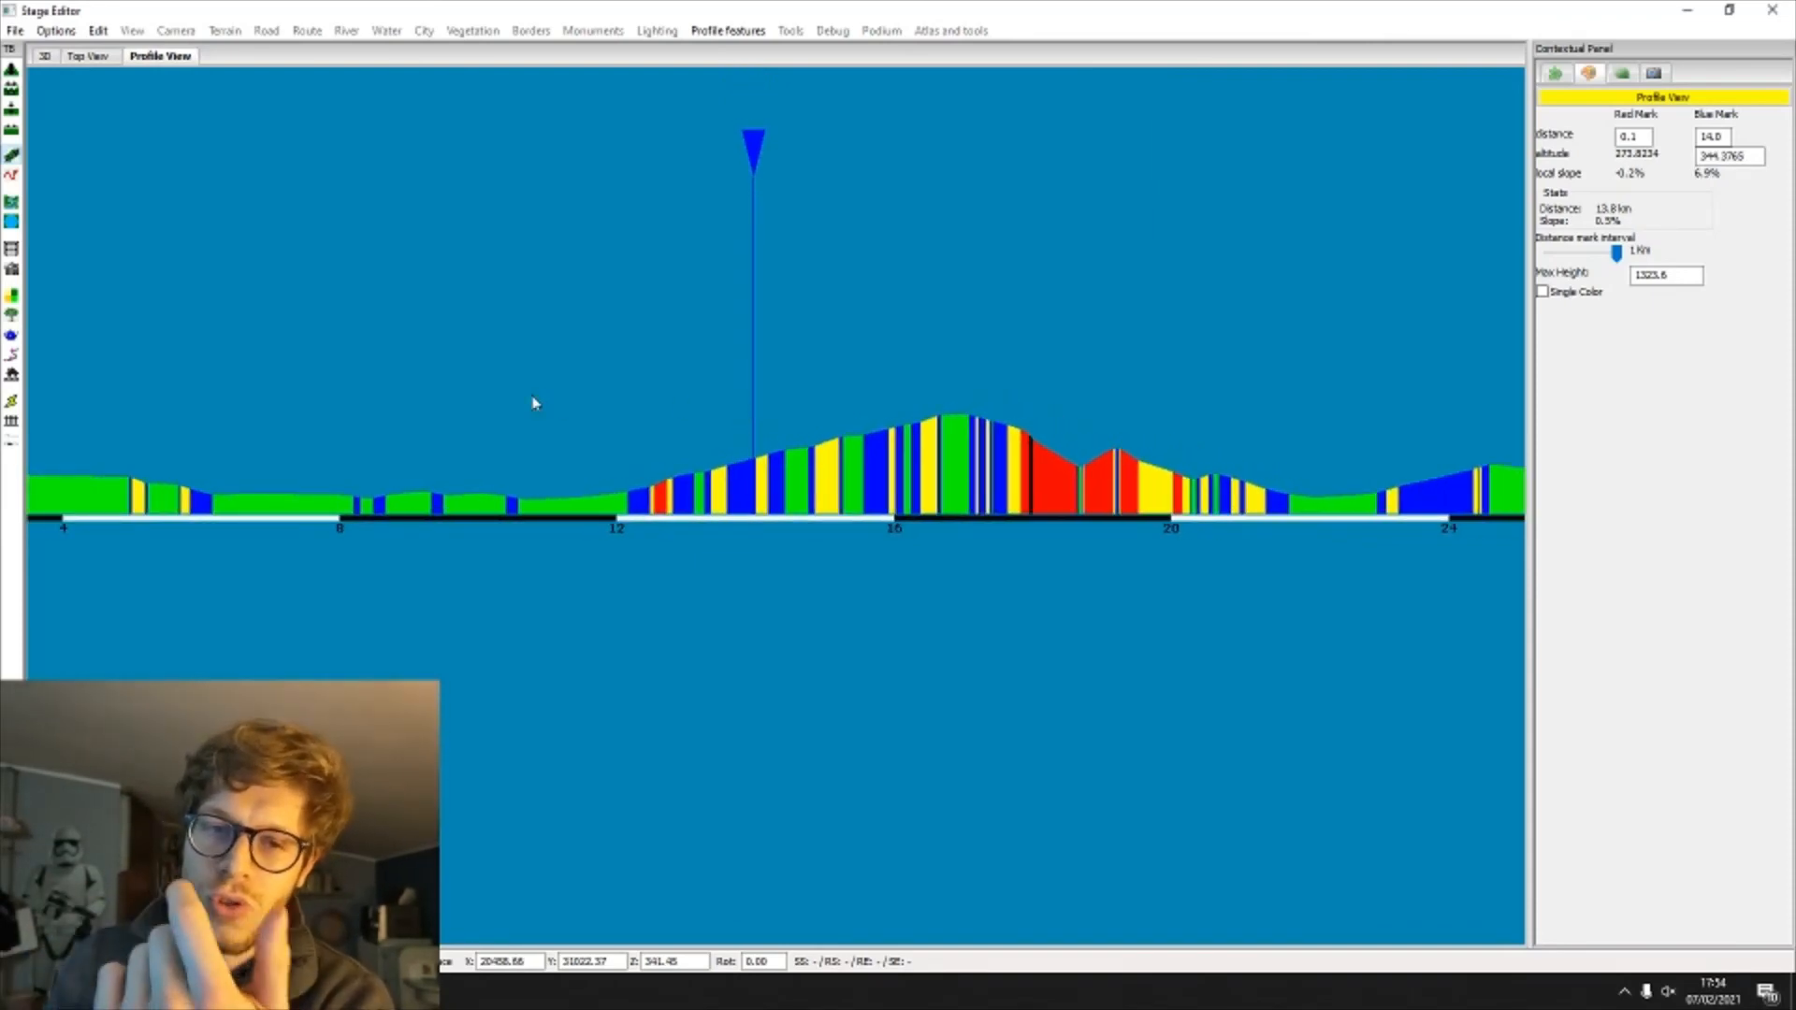
pyautogui.moveTo(533, 403); pyautogui.dragTo(931, 452)
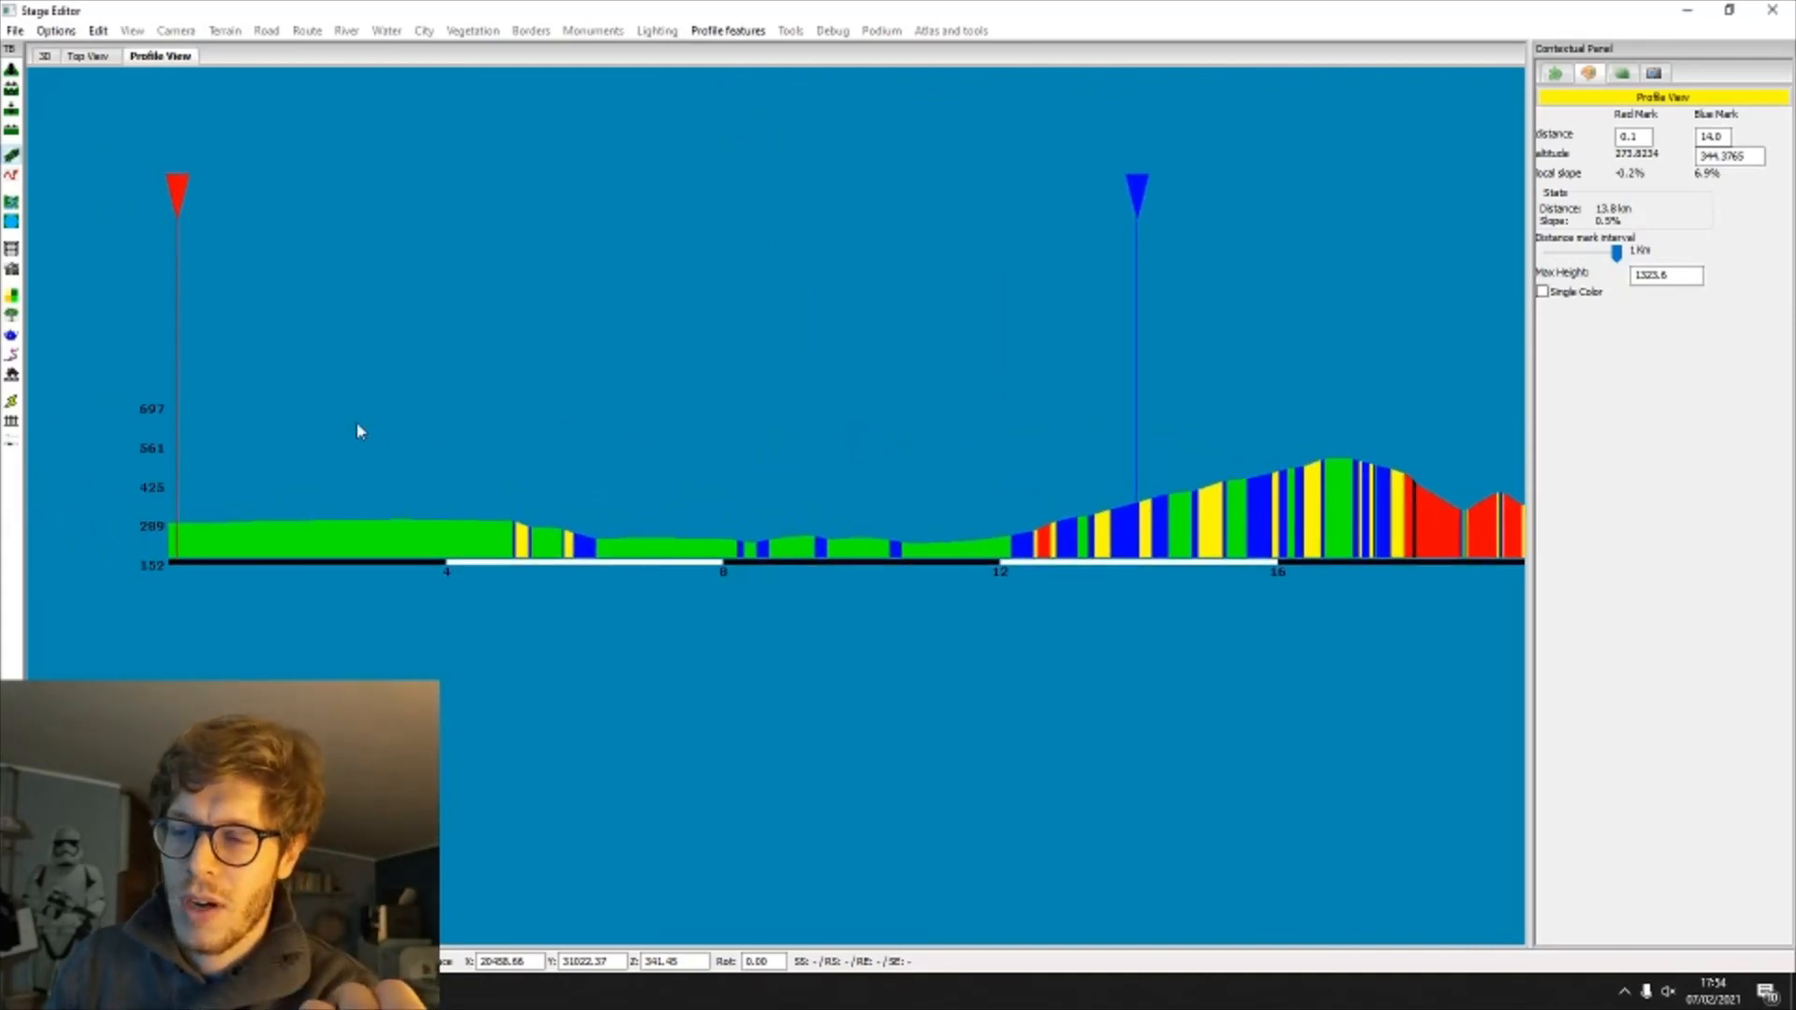
pyautogui.scroll(2, 486, 440)
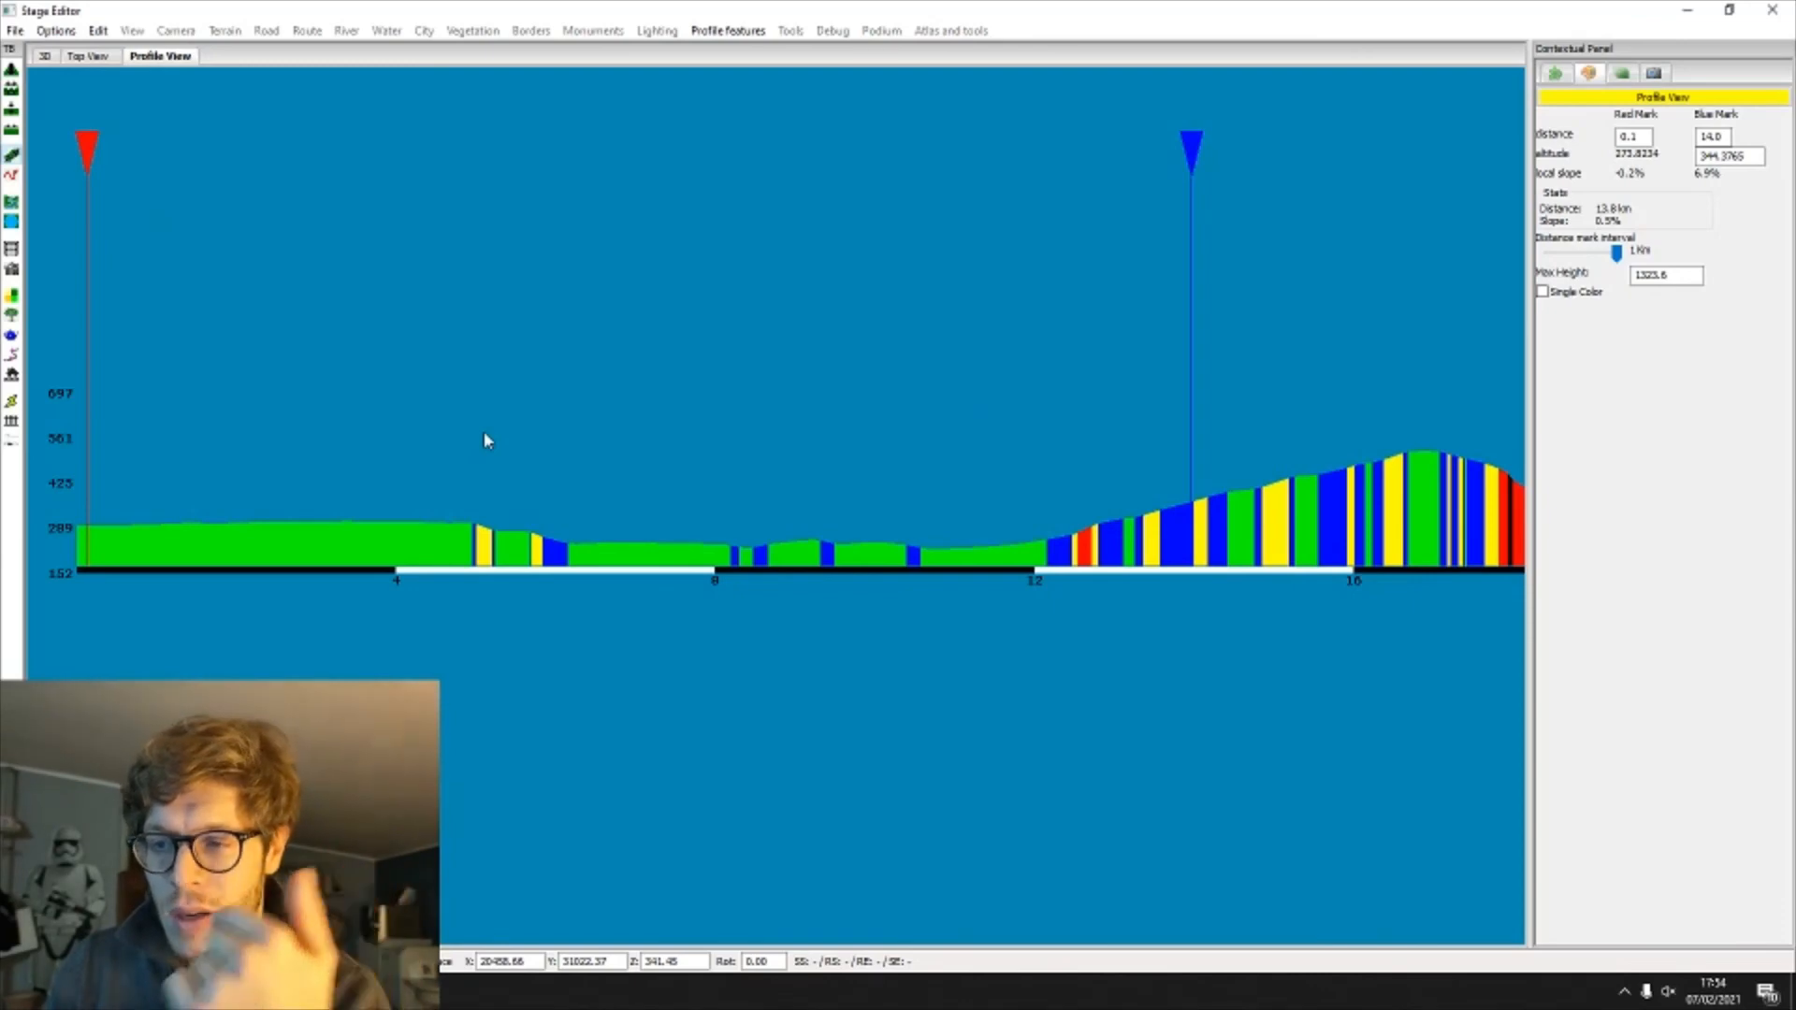
# Step: Move the blue mark to 4.9 km and compare the start of the first descent with the Bra - Barolo profile on La Flamme Rouge
pyautogui.rightClick(441, 478)
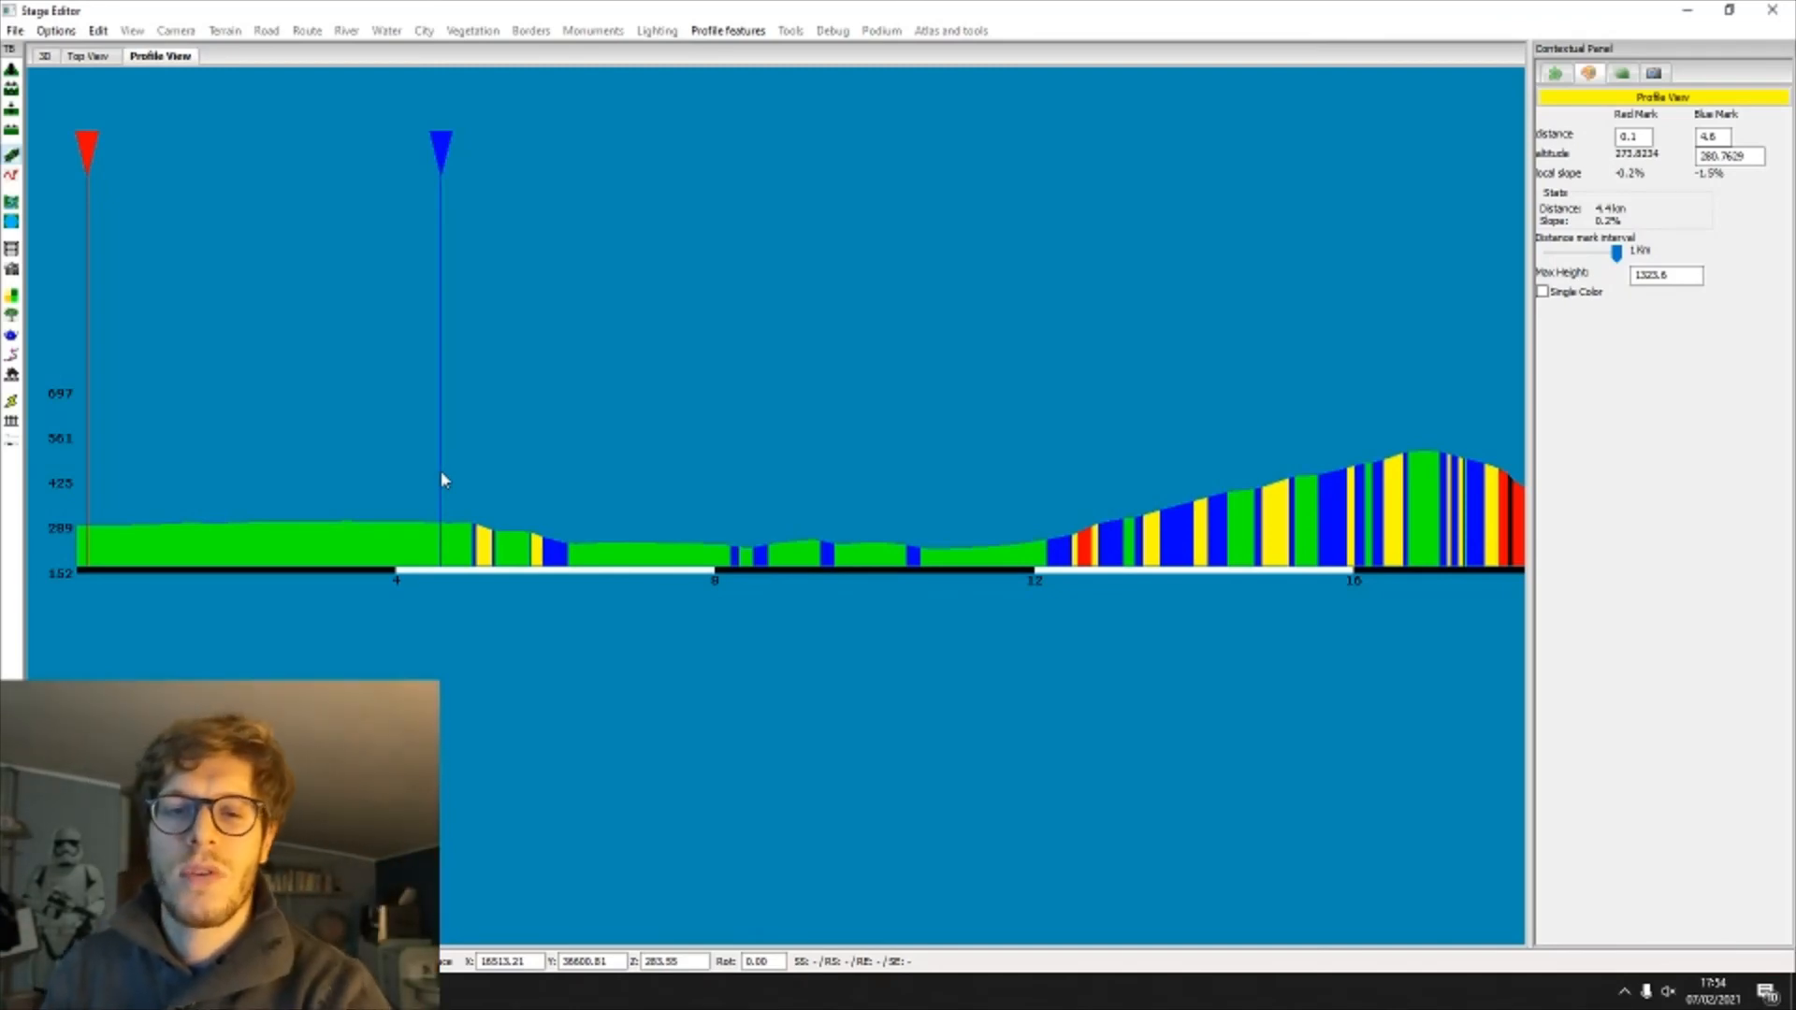
pyautogui.scroll(3, 442, 477)
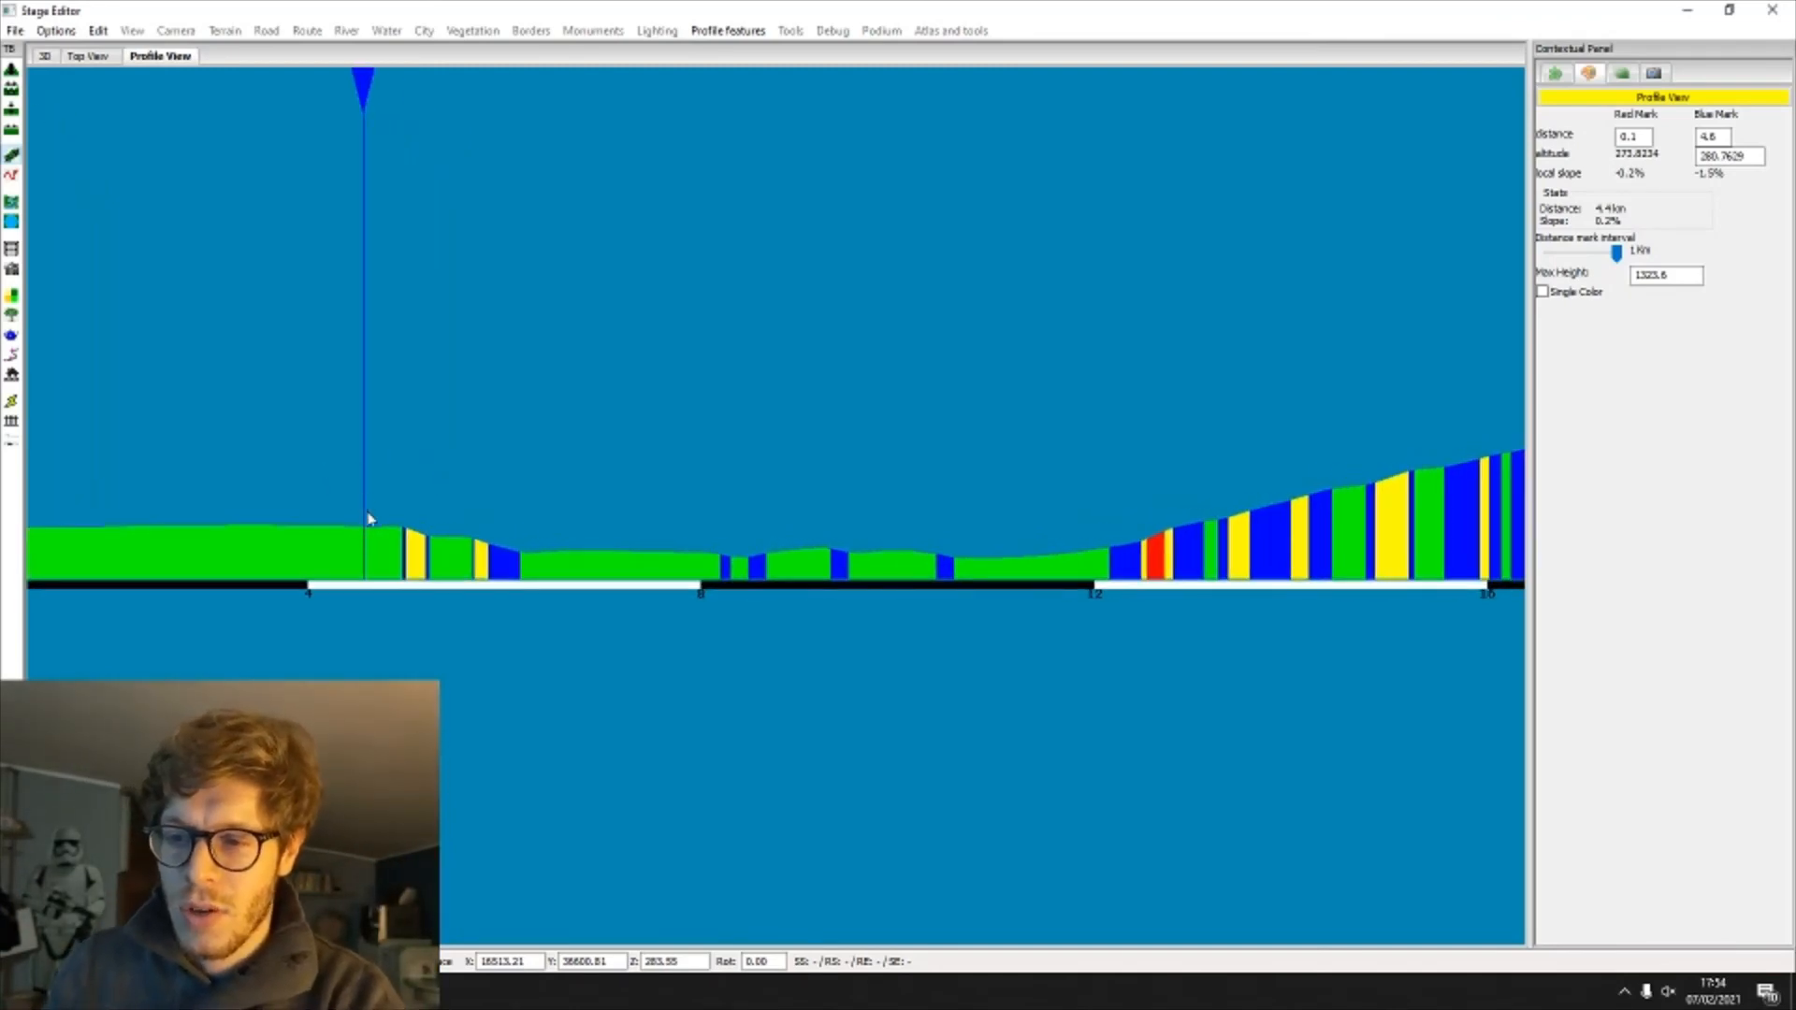
pyautogui.click(402, 557)
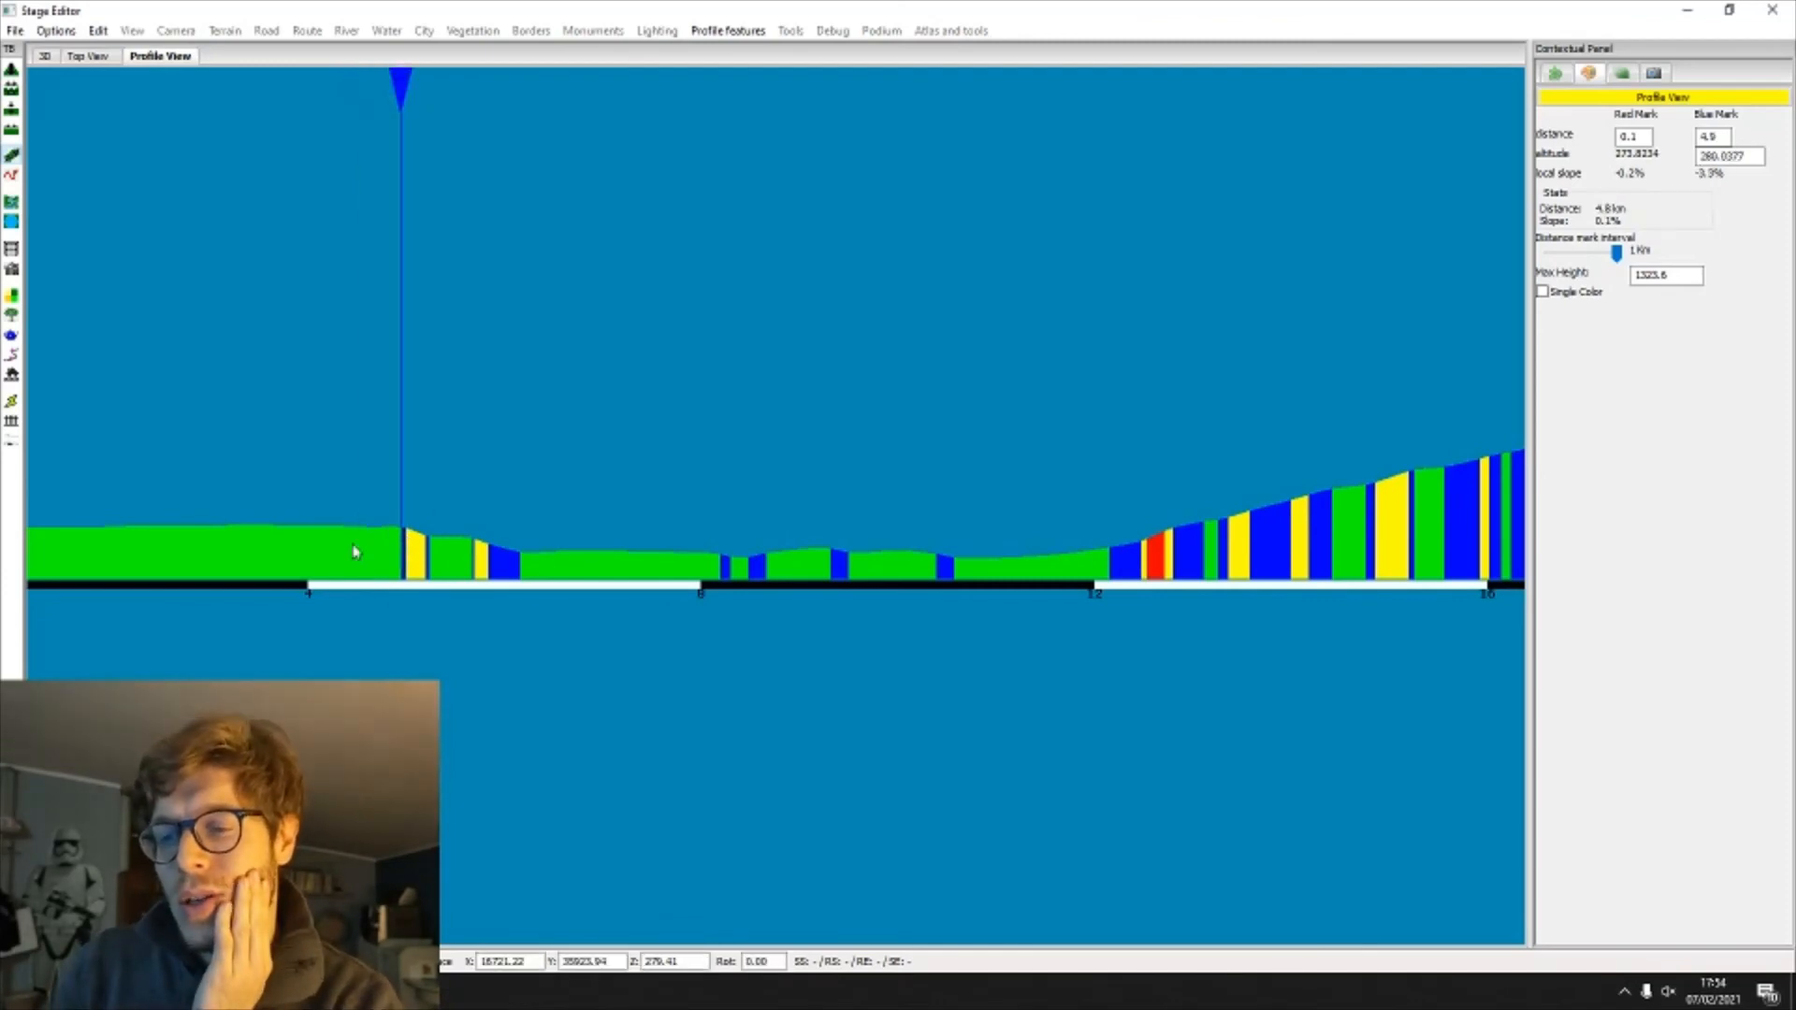
pyautogui.scroll(-2, 739, 365)
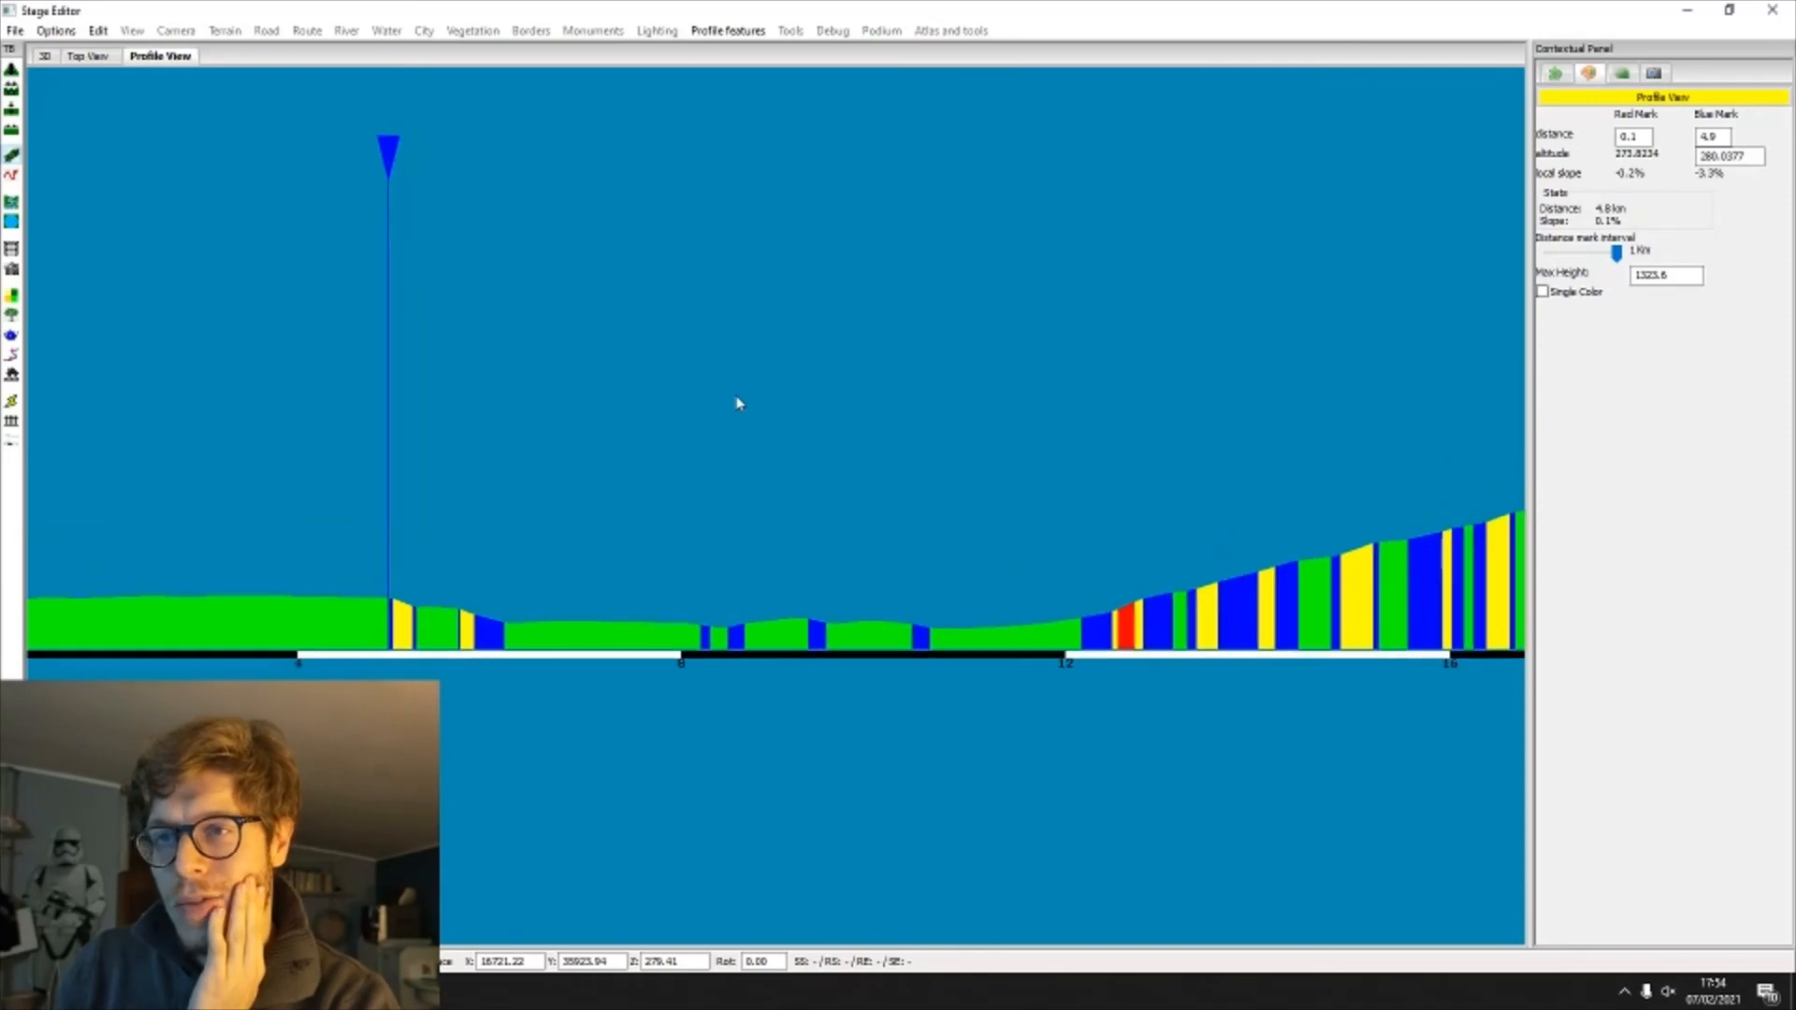
pyautogui.hotkey('alt', 'Tab')
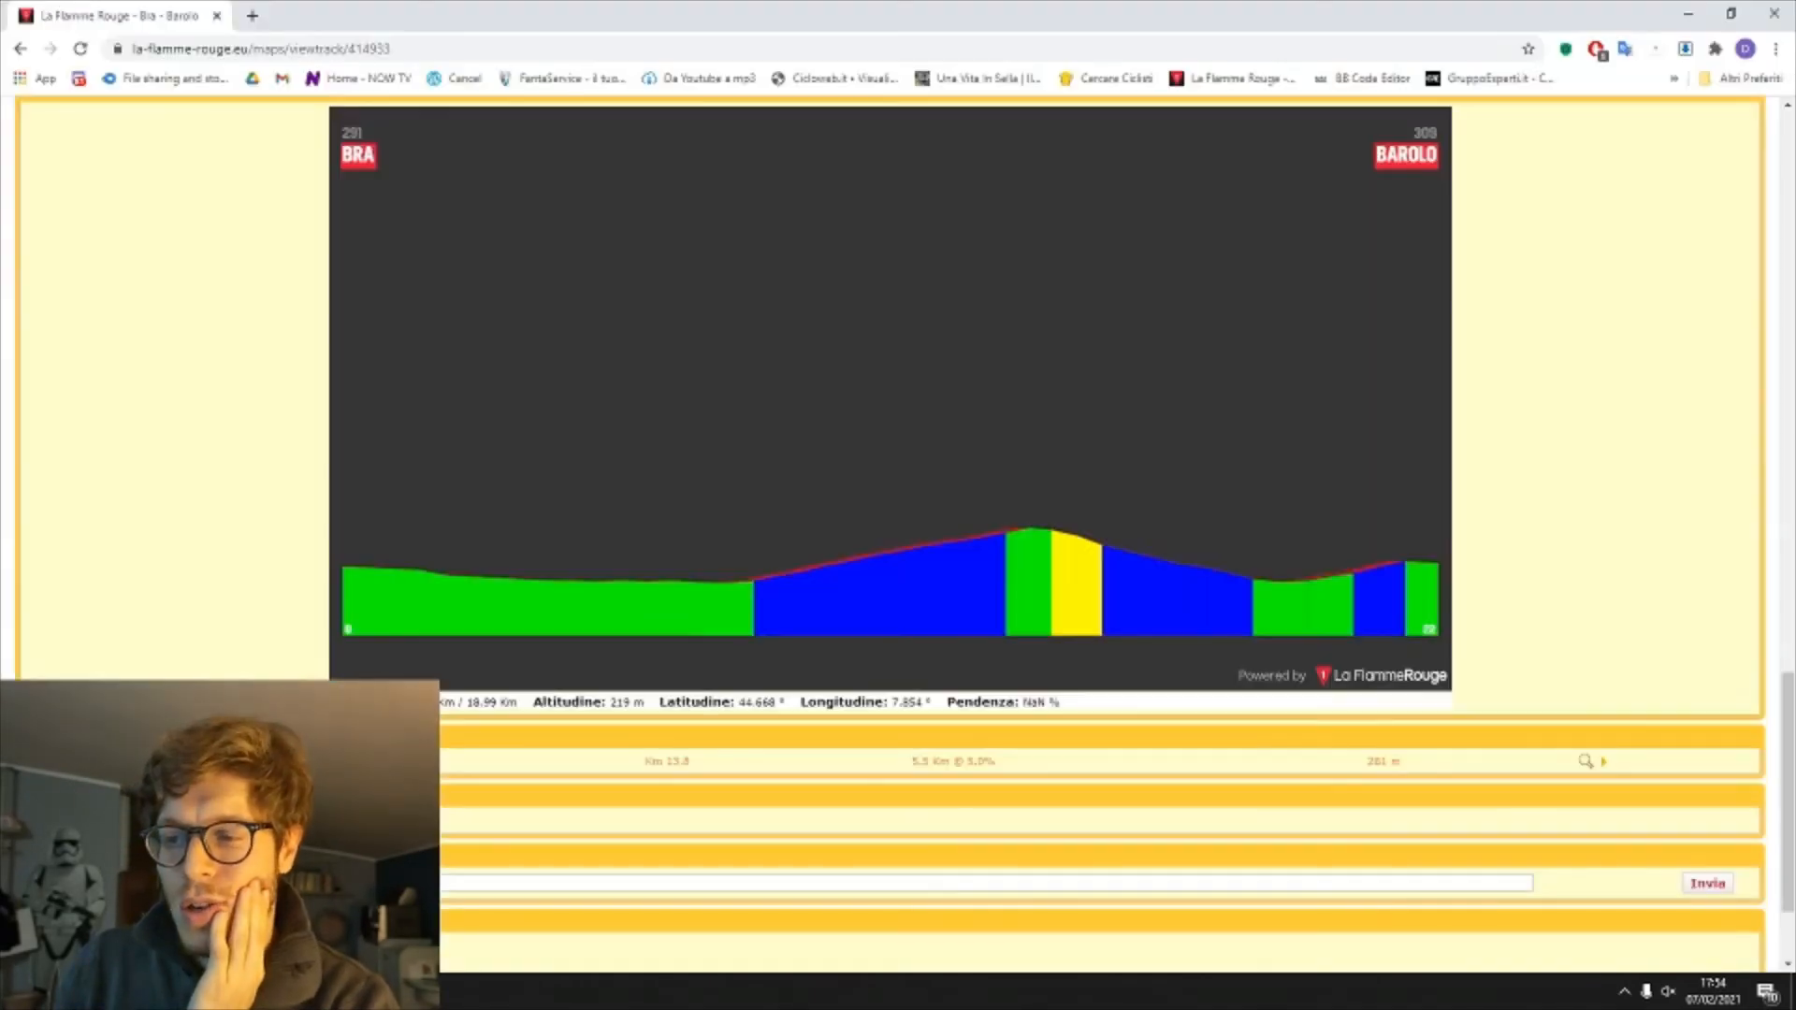
pyautogui.scroll(3, 75, 546)
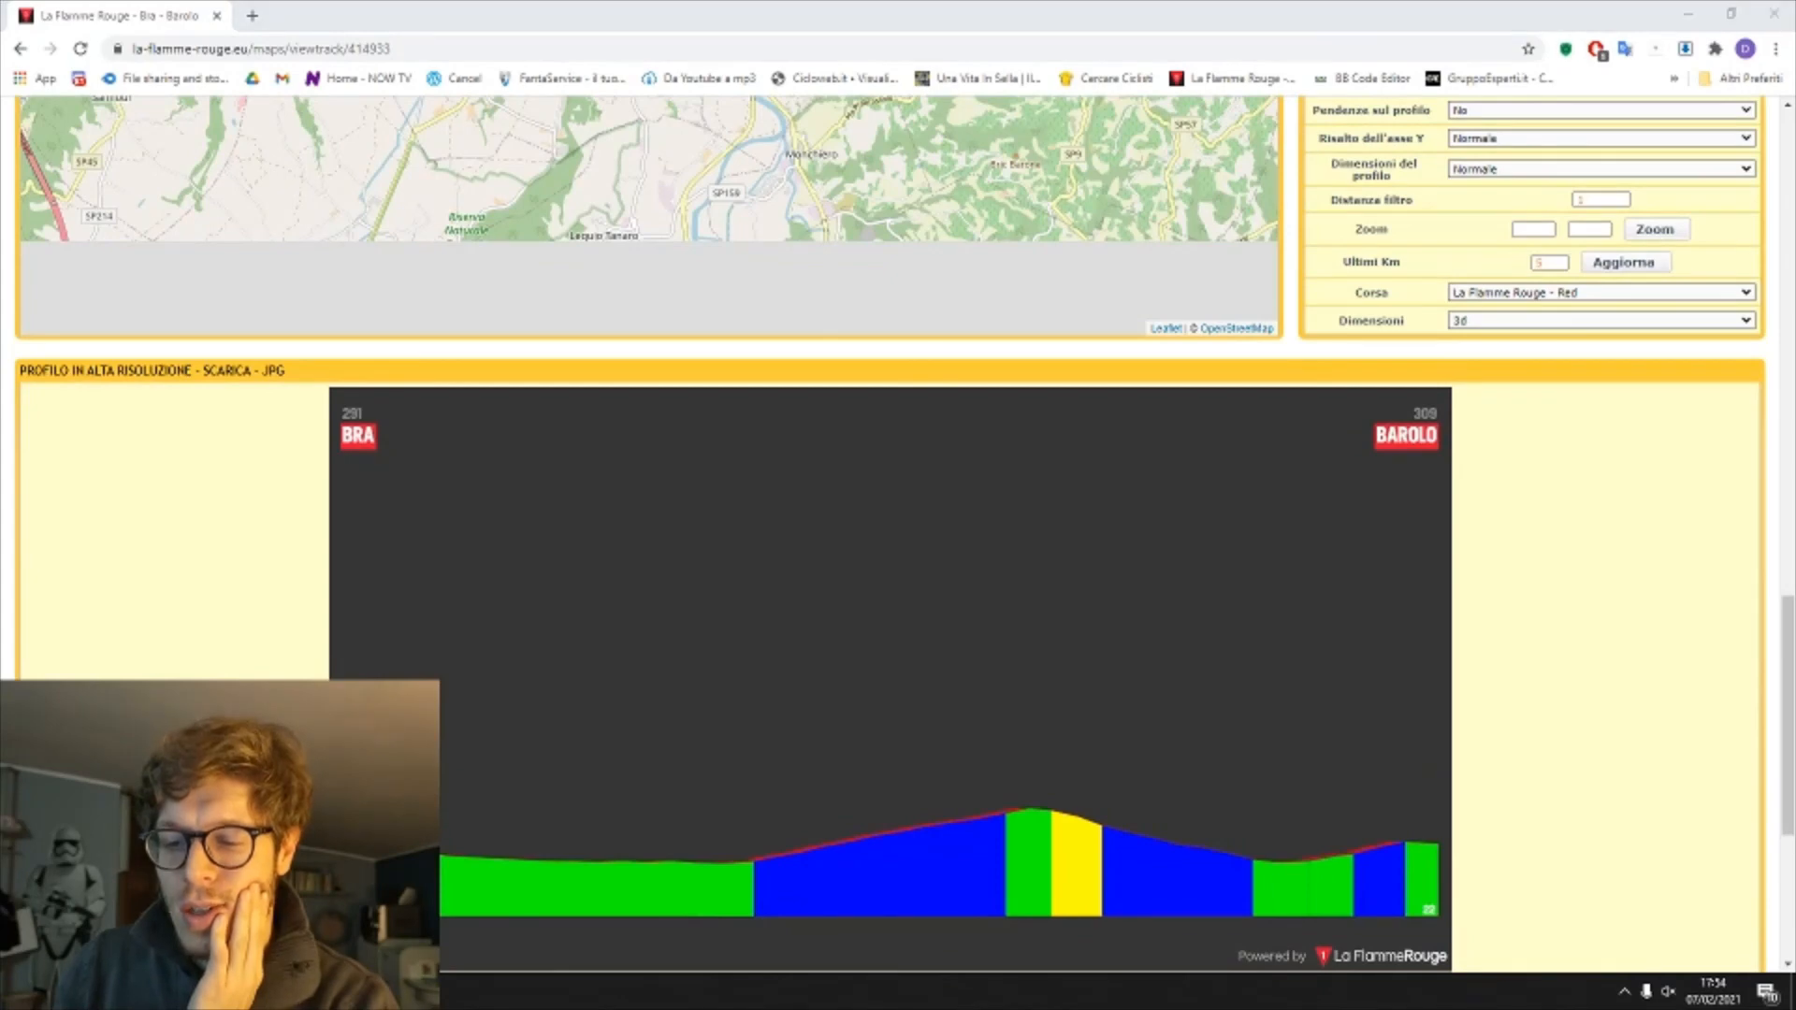
pyautogui.hotkey('alt', 'Tab')
# Step: Select the road point at 5.3 km on the first descent and set its Z coordinate to 270.61
pyautogui.click(457, 587)
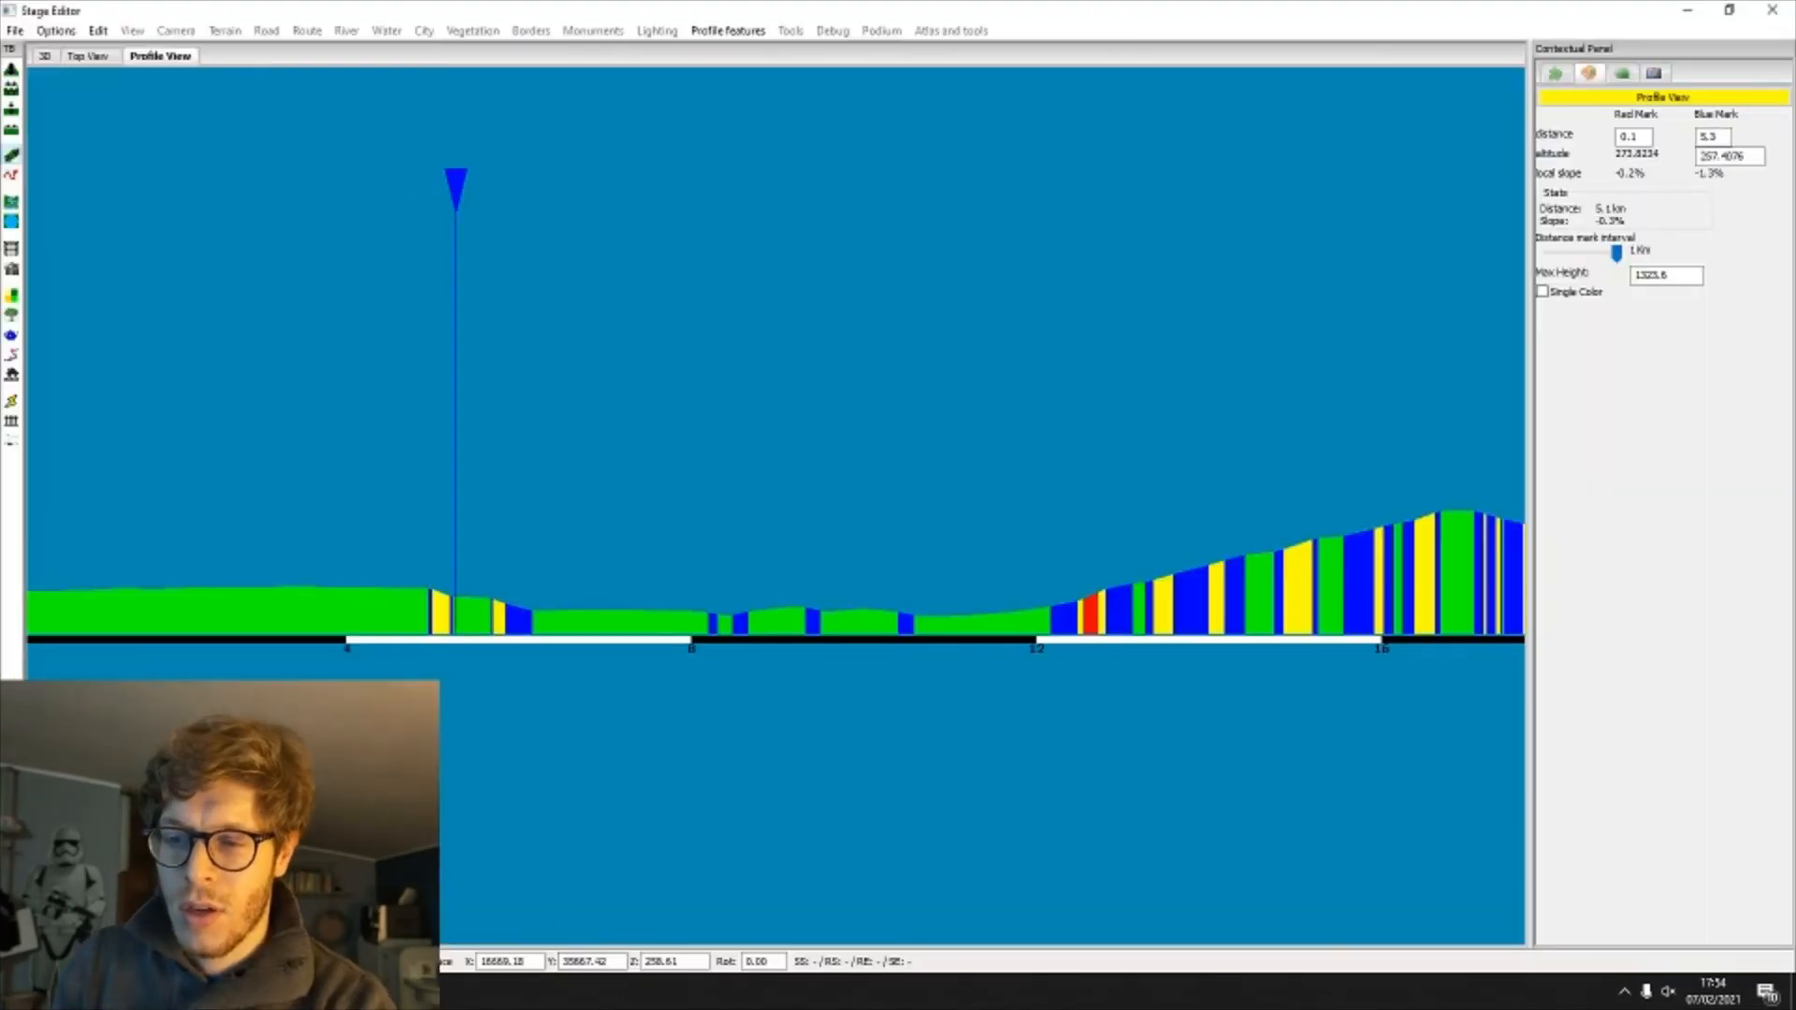
pyautogui.scroll(1, 456, 589)
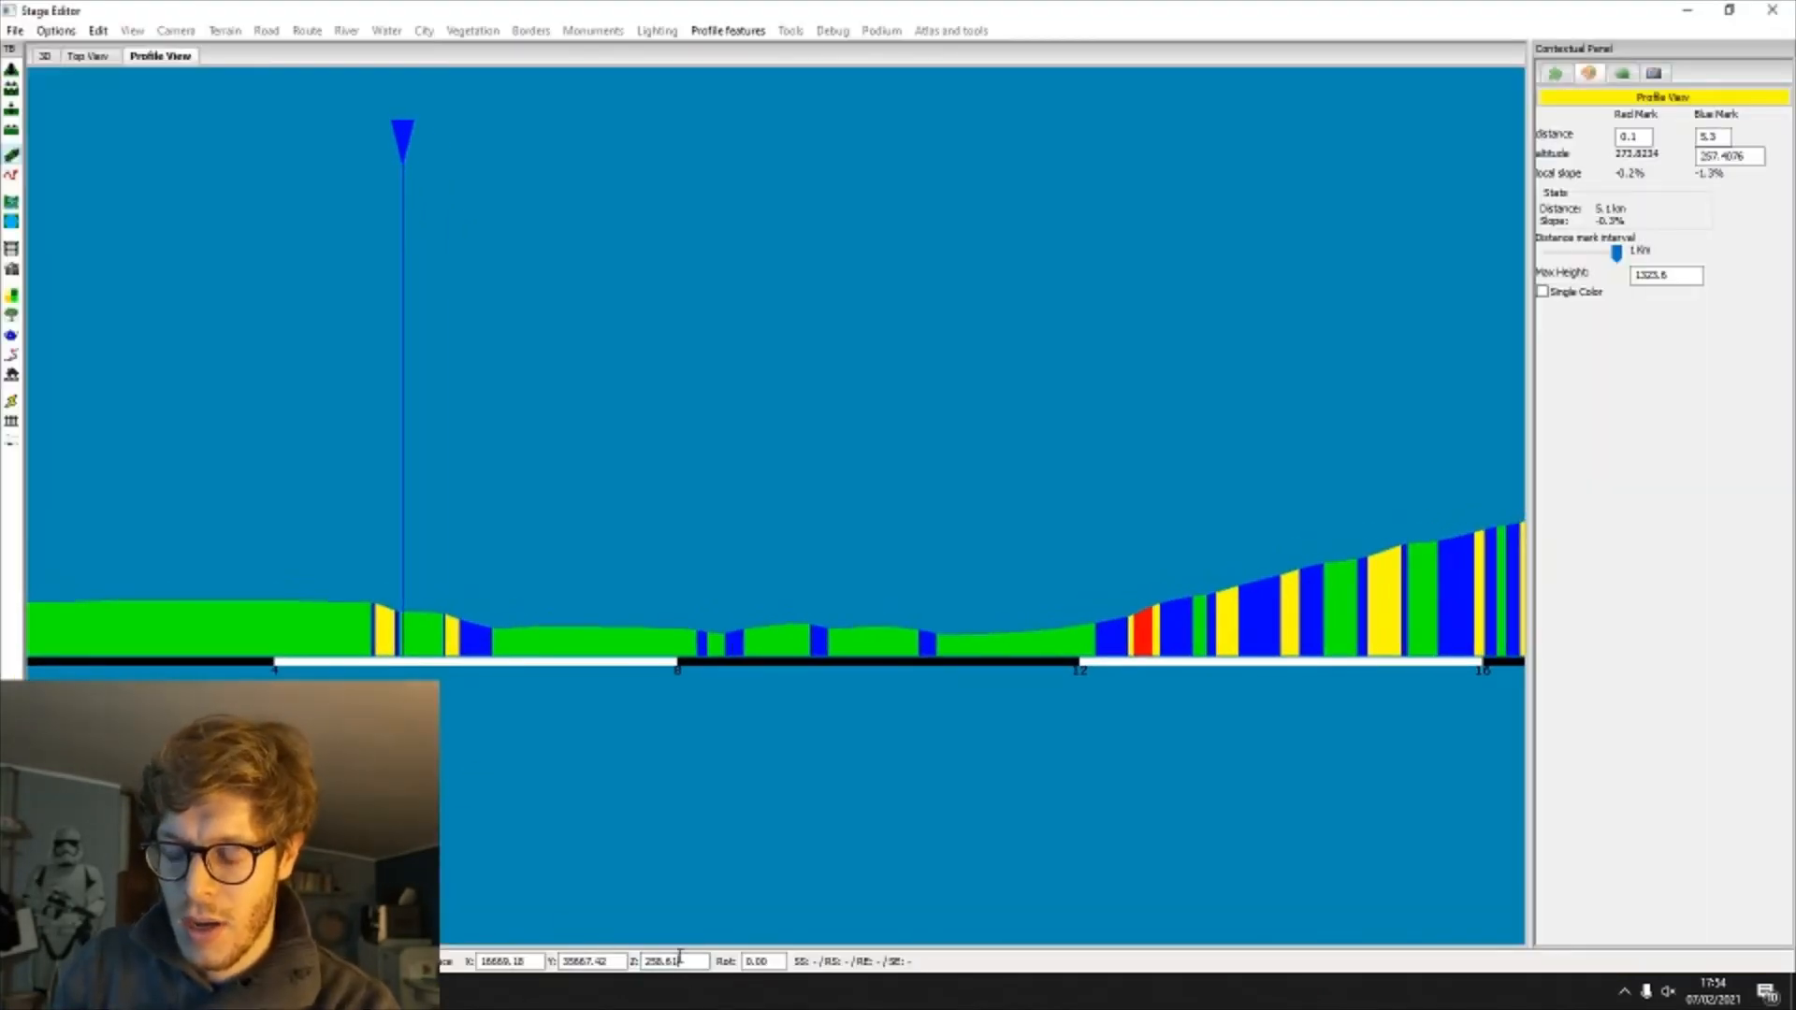
pyautogui.click(680, 956)
pyautogui.scroll(7, 680, 956)
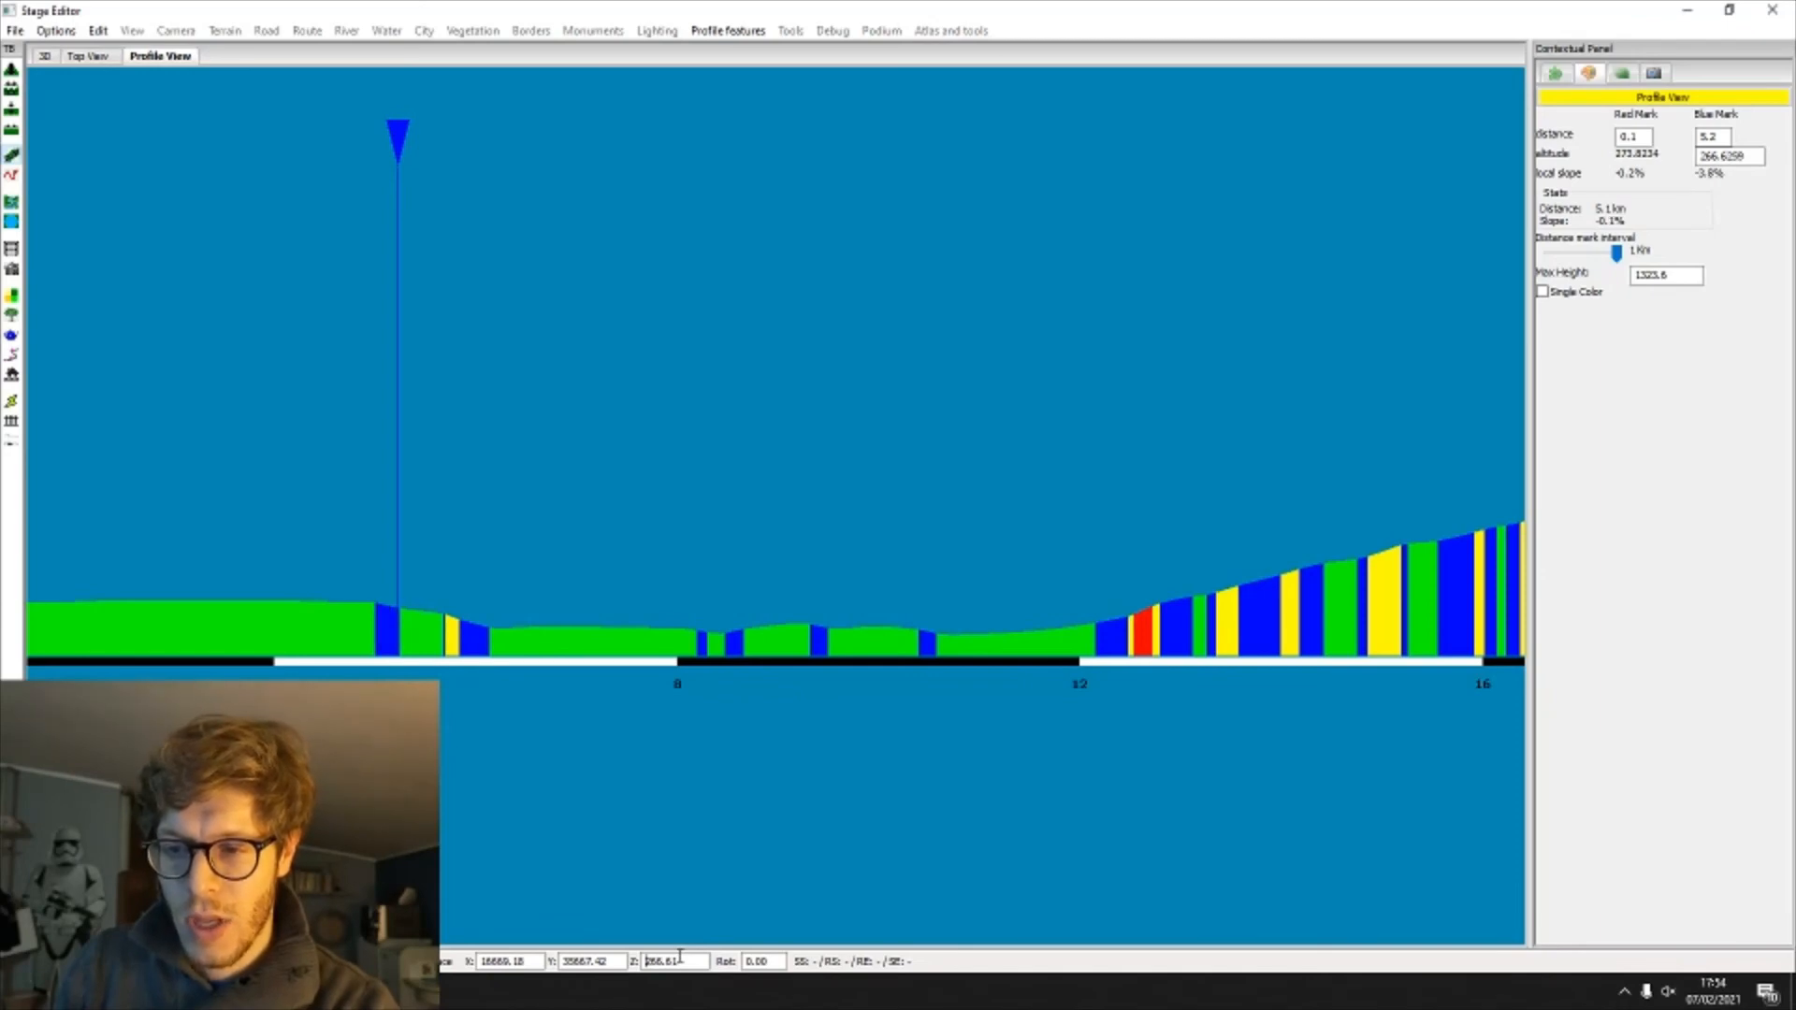
pyautogui.scroll(3, 680, 956)
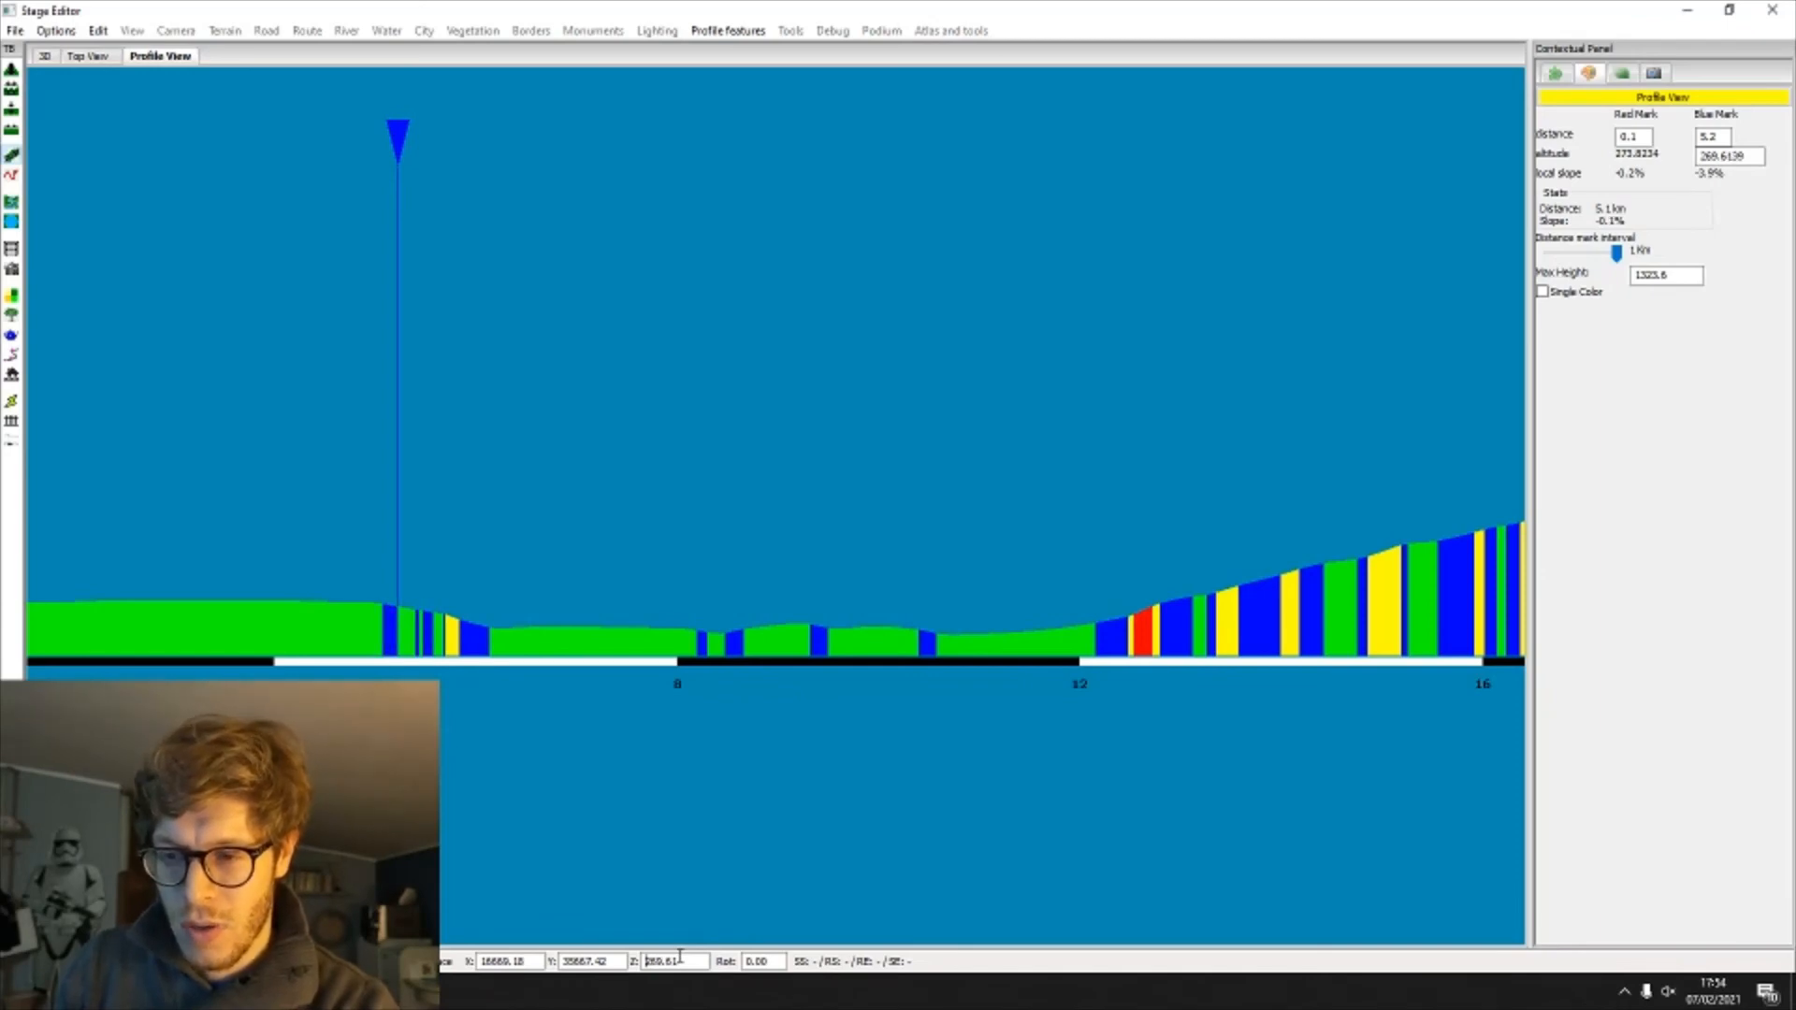
pyautogui.scroll(1, 680, 956)
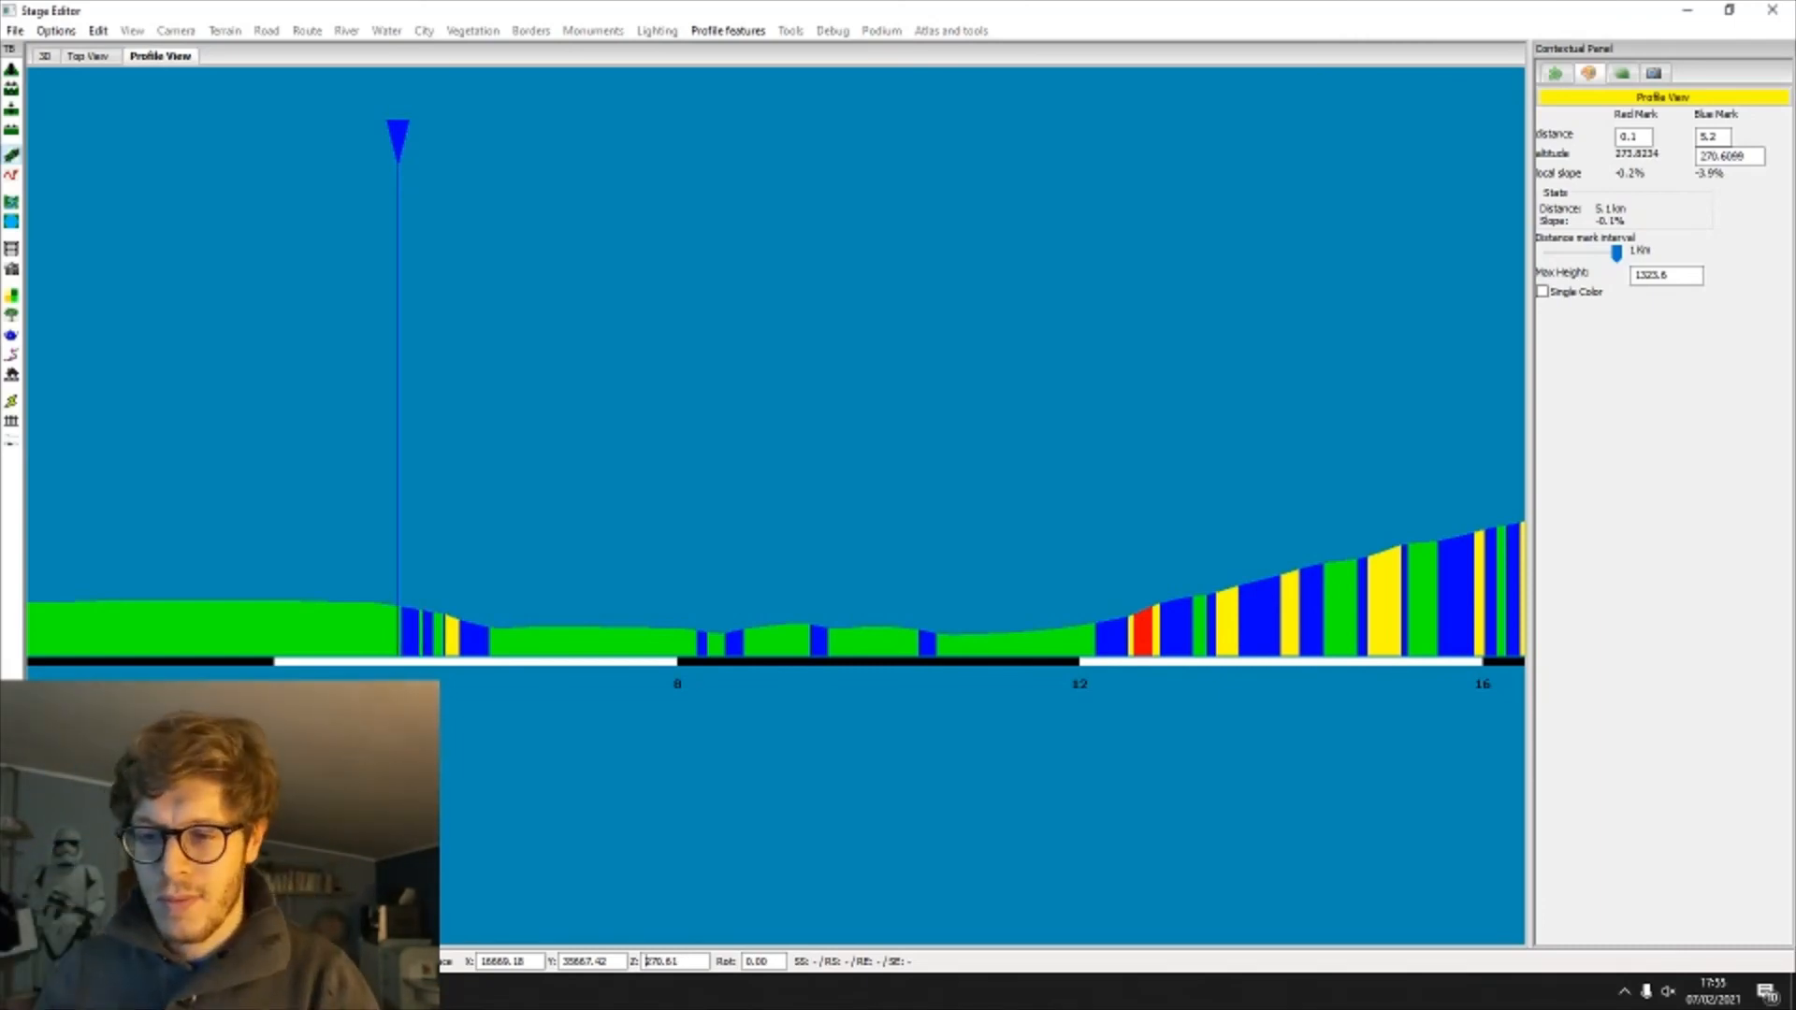
# Step: Select the road point at 5.7 km, before the yellow section, and lower its Z coordinate to 248.65
pyautogui.scroll(1, 418, 574)
pyautogui.moveTo(418, 573); pyautogui.dragTo(635, 476, button='middle')
pyautogui.scroll(1, 611, 533)
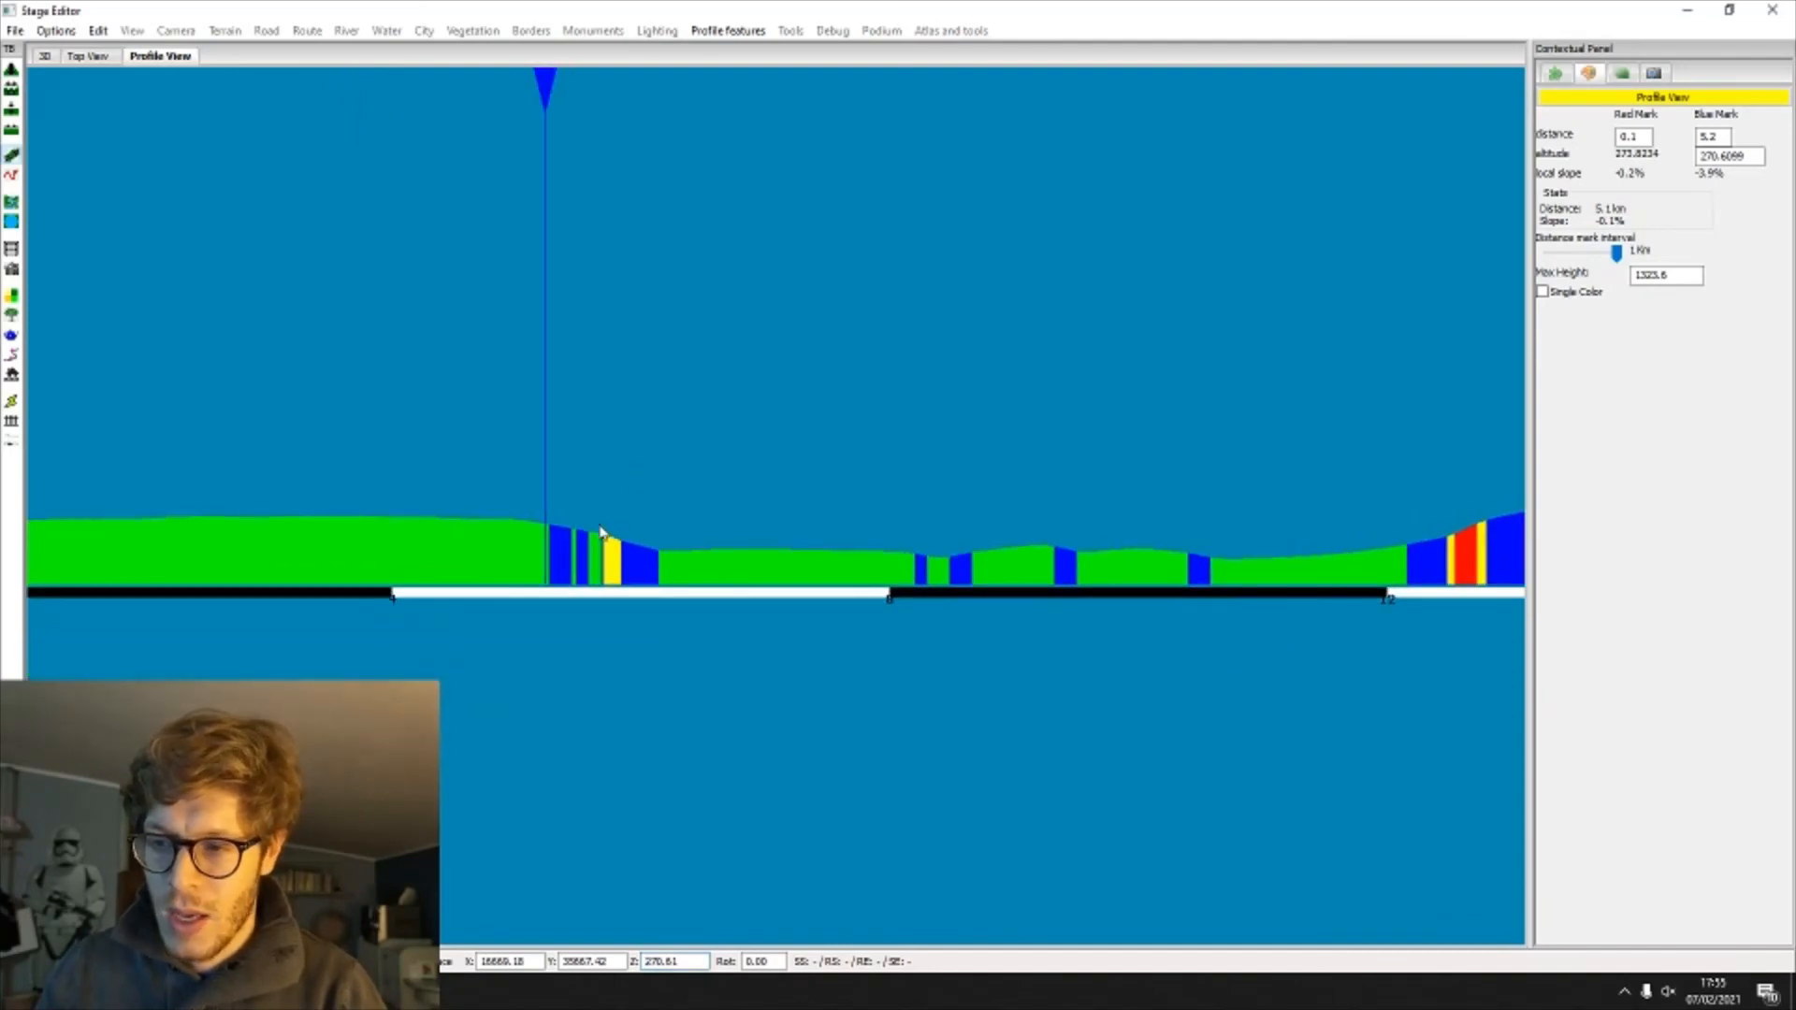
pyautogui.scroll(1, 600, 531)
pyautogui.click(582, 505)
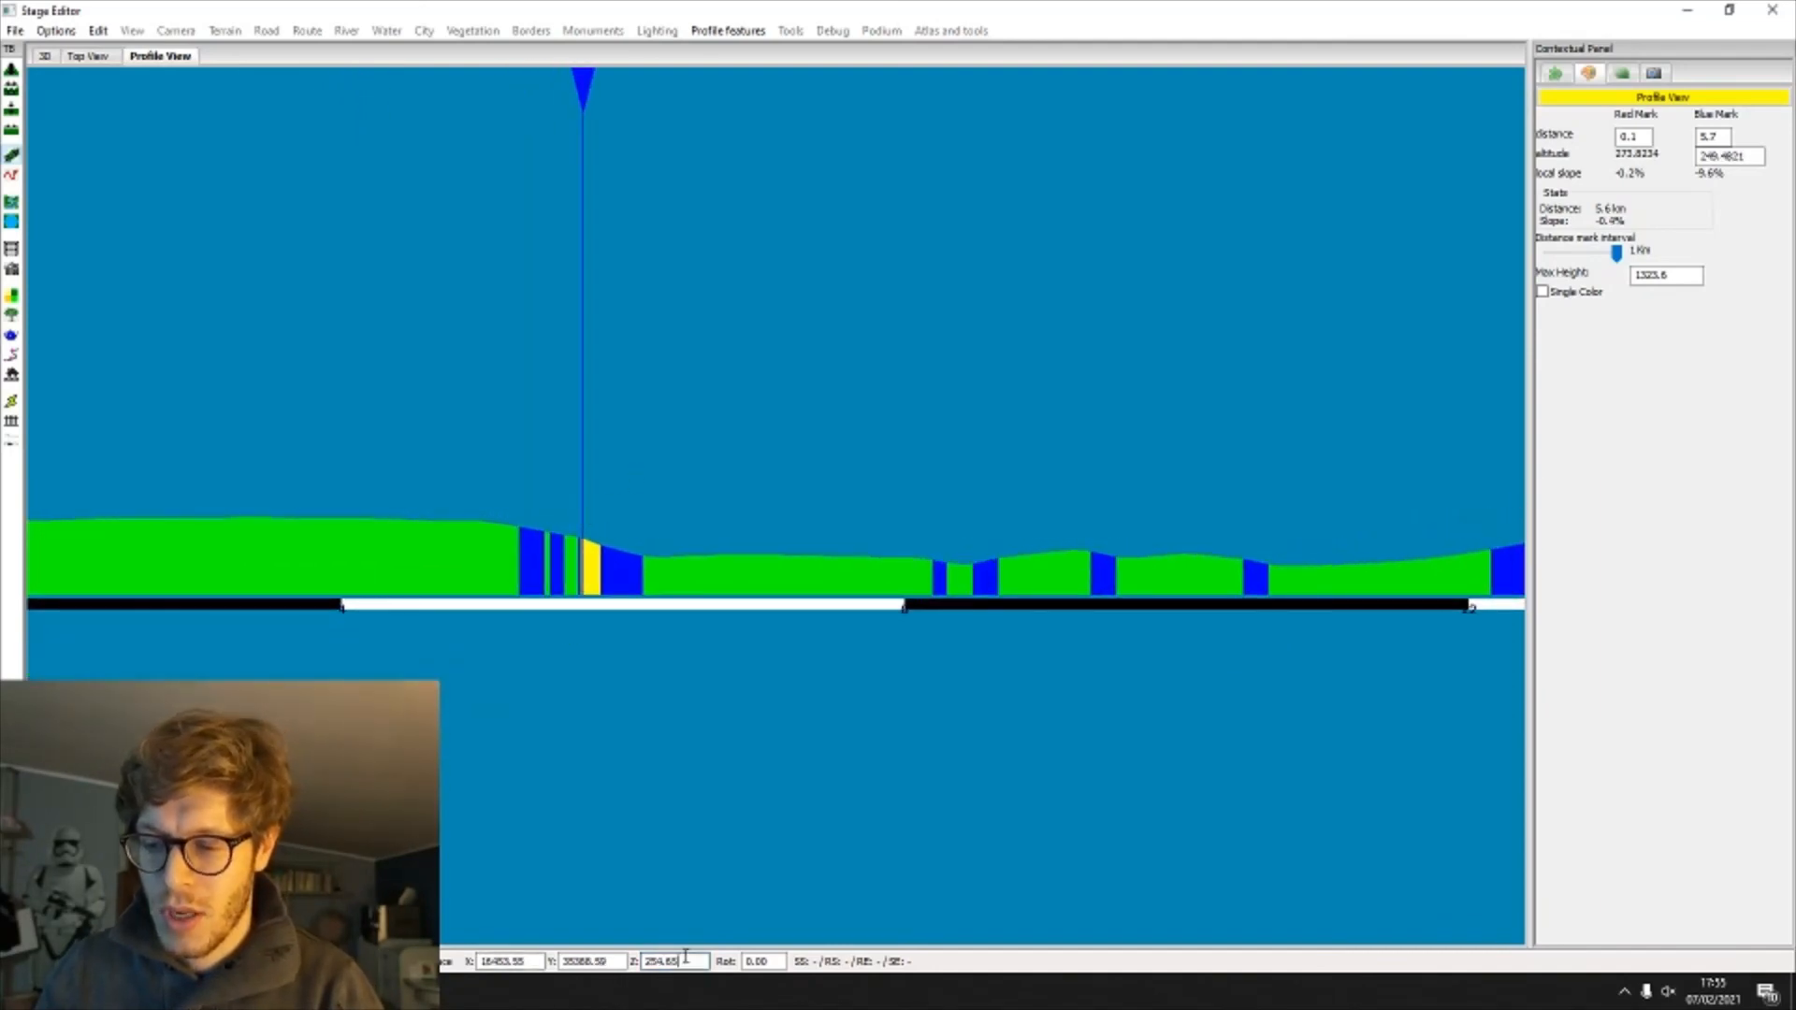
pyautogui.press('Down')
pyautogui.press('Down')
pyautogui.press('Down')
pyautogui.press('Down')
pyautogui.press('Down')
pyautogui.press('Down')
pyautogui.press('Down')
pyautogui.press('Down')
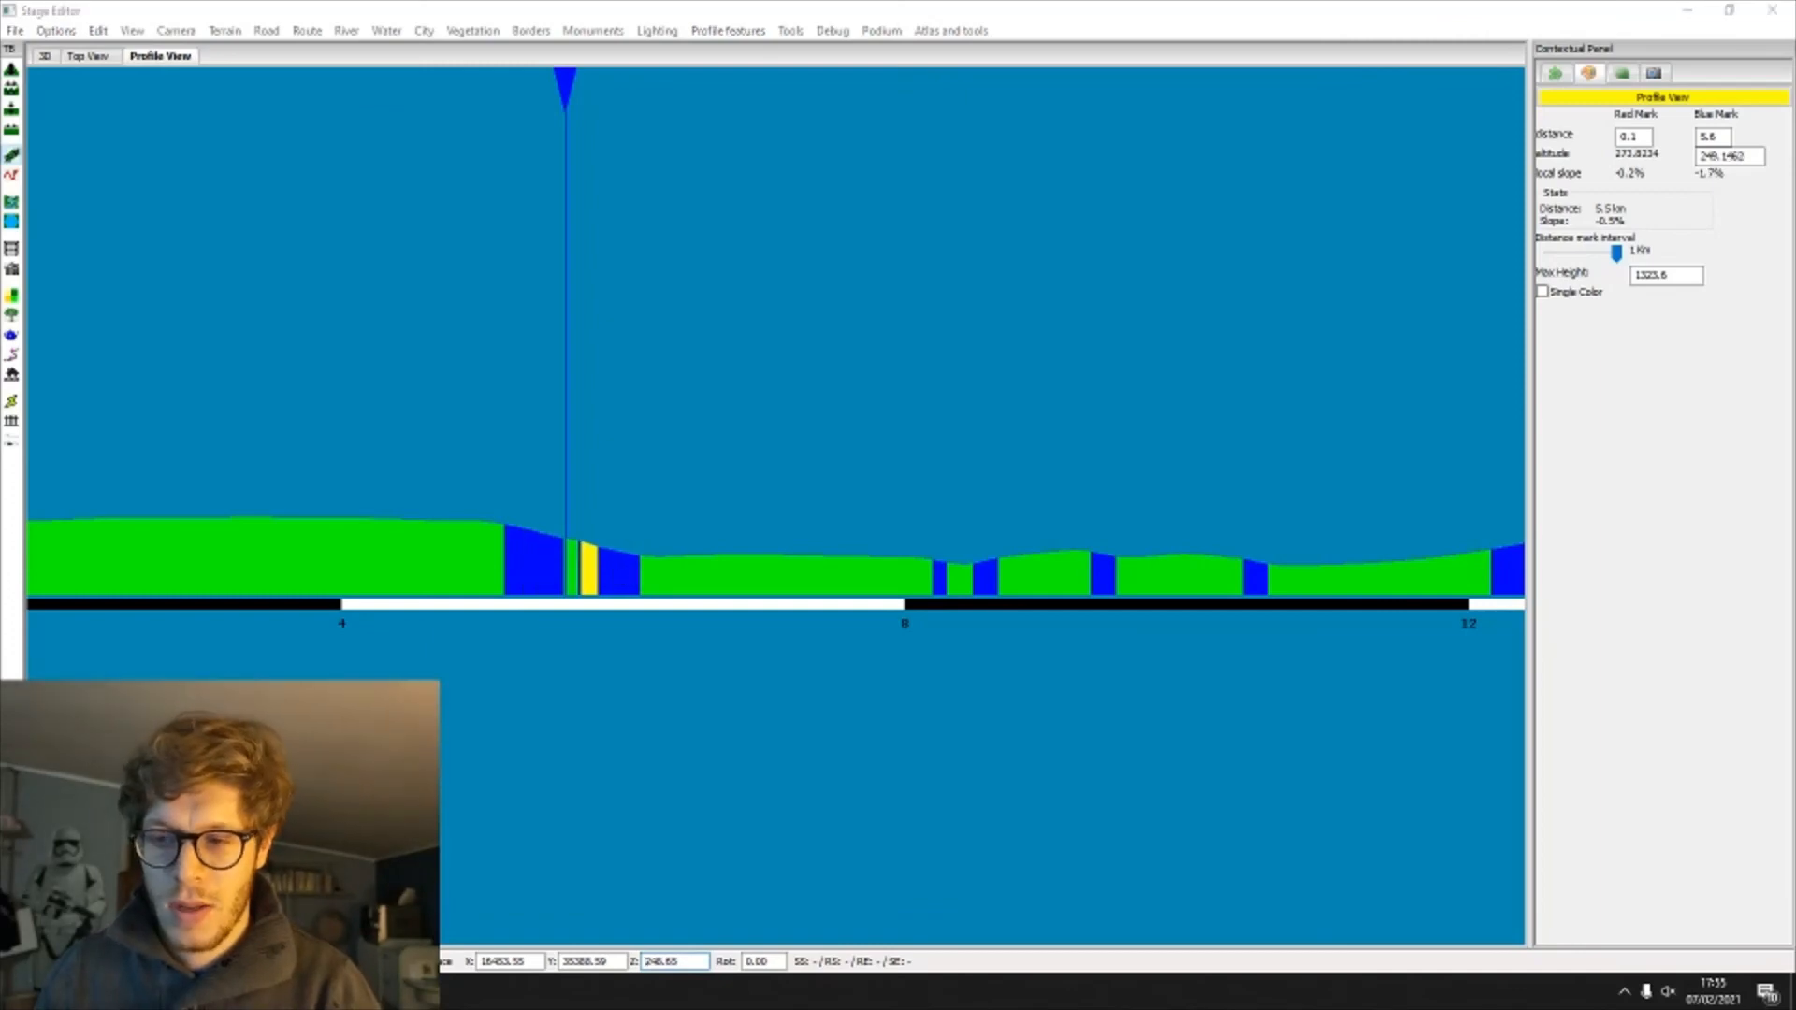
# Step: Check the La Flamme Rouge profile and set the Z coordinate of the Stage Editor road point at 9.2 km to 219.57
pyautogui.hotkey('alt', 'Tab')
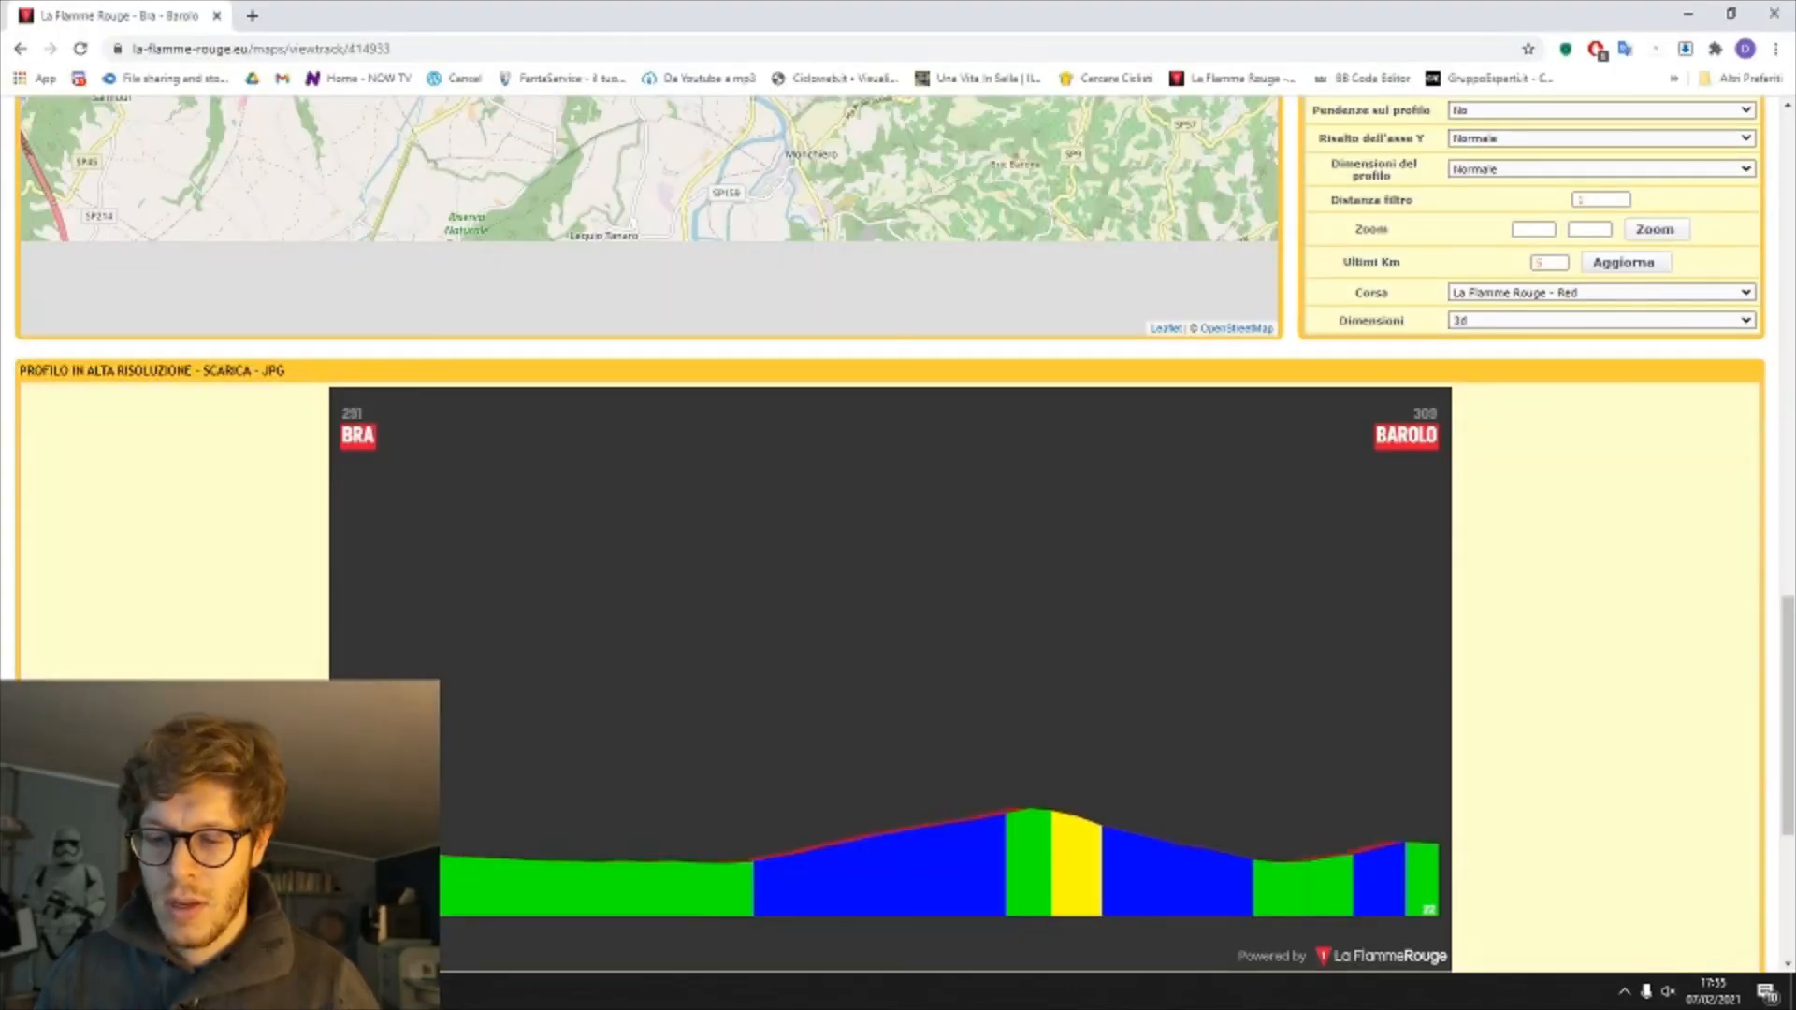
pyautogui.hotkey('alt', 'Tab')
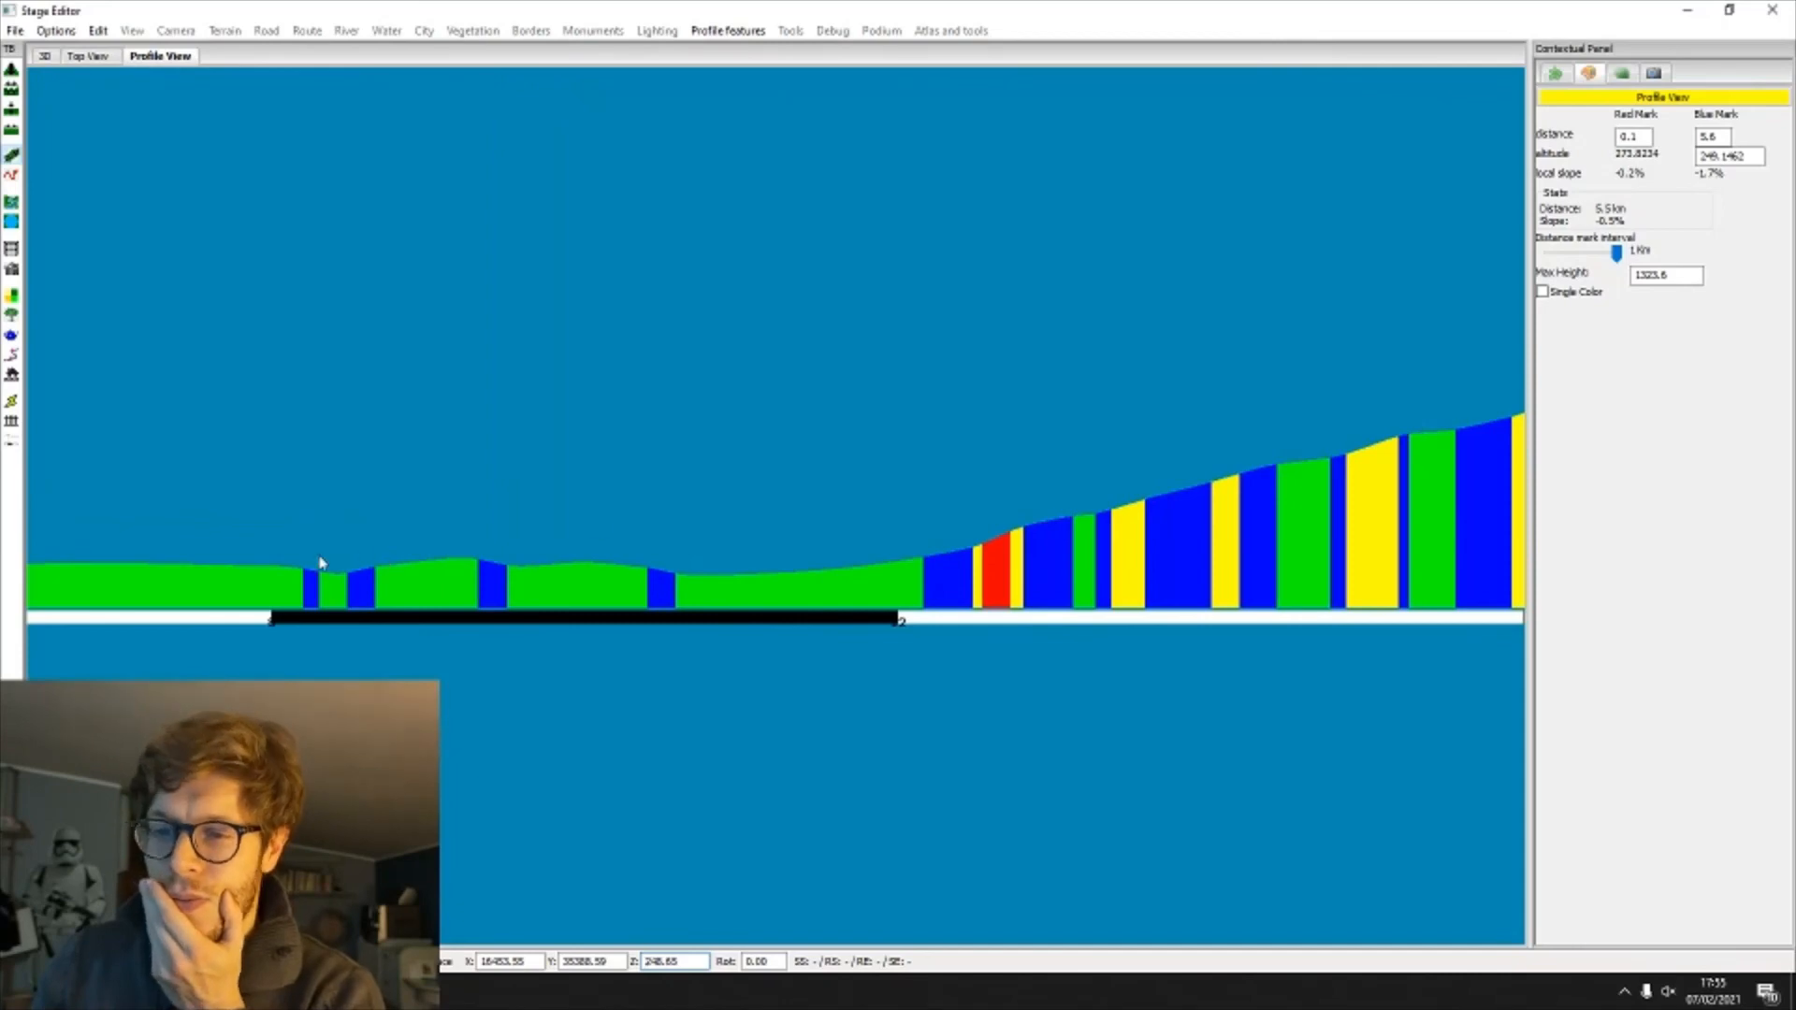
pyautogui.click(326, 565)
pyautogui.press('Return')
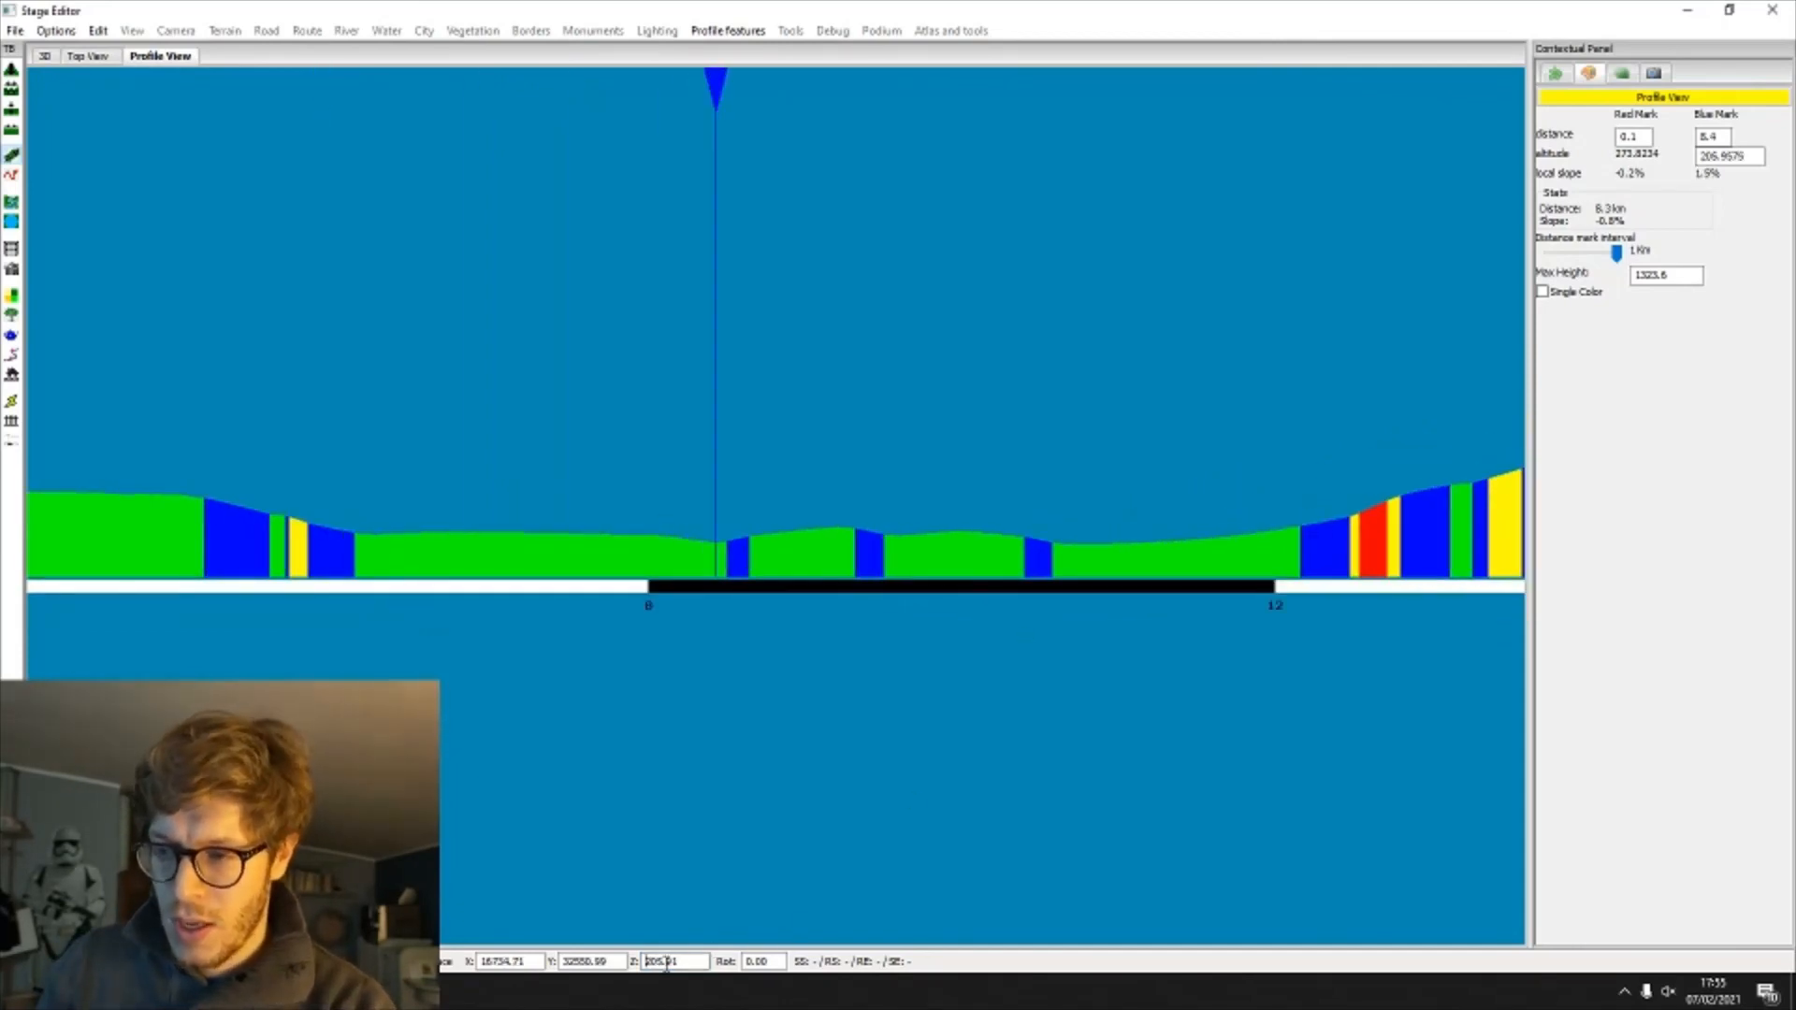
pyautogui.click(839, 531)
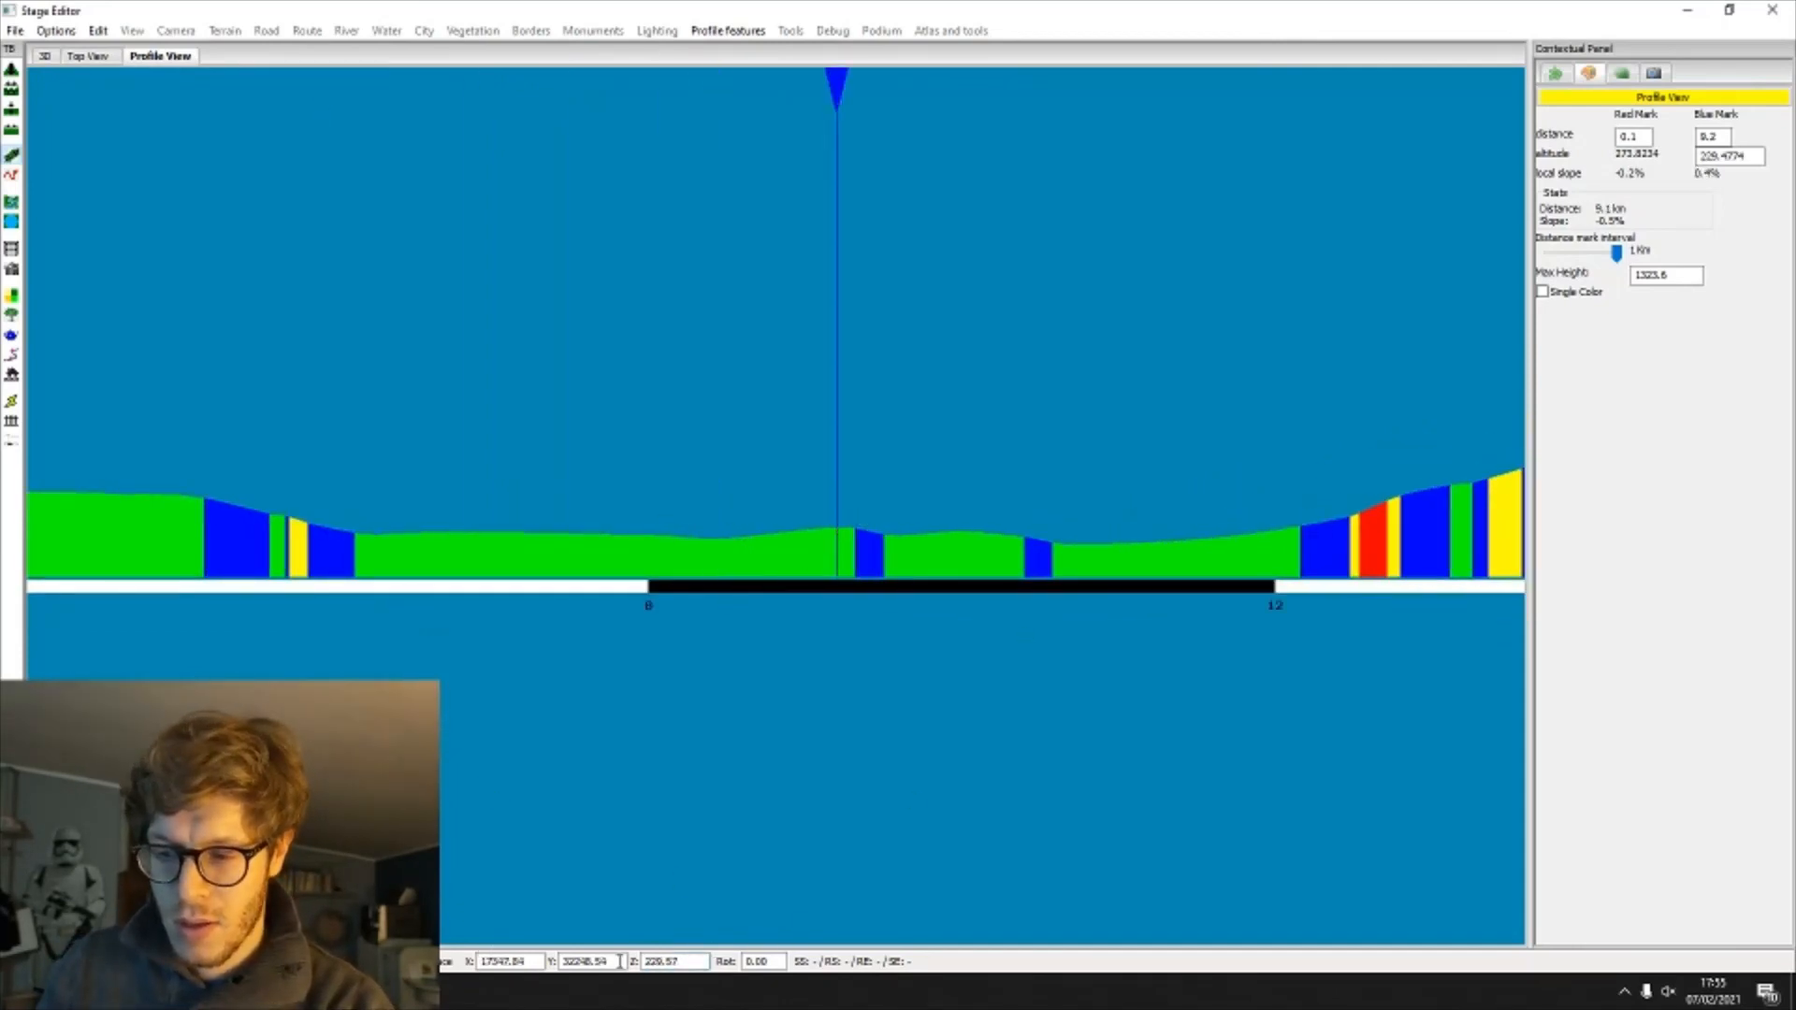
pyautogui.scroll(-4, 649, 964)
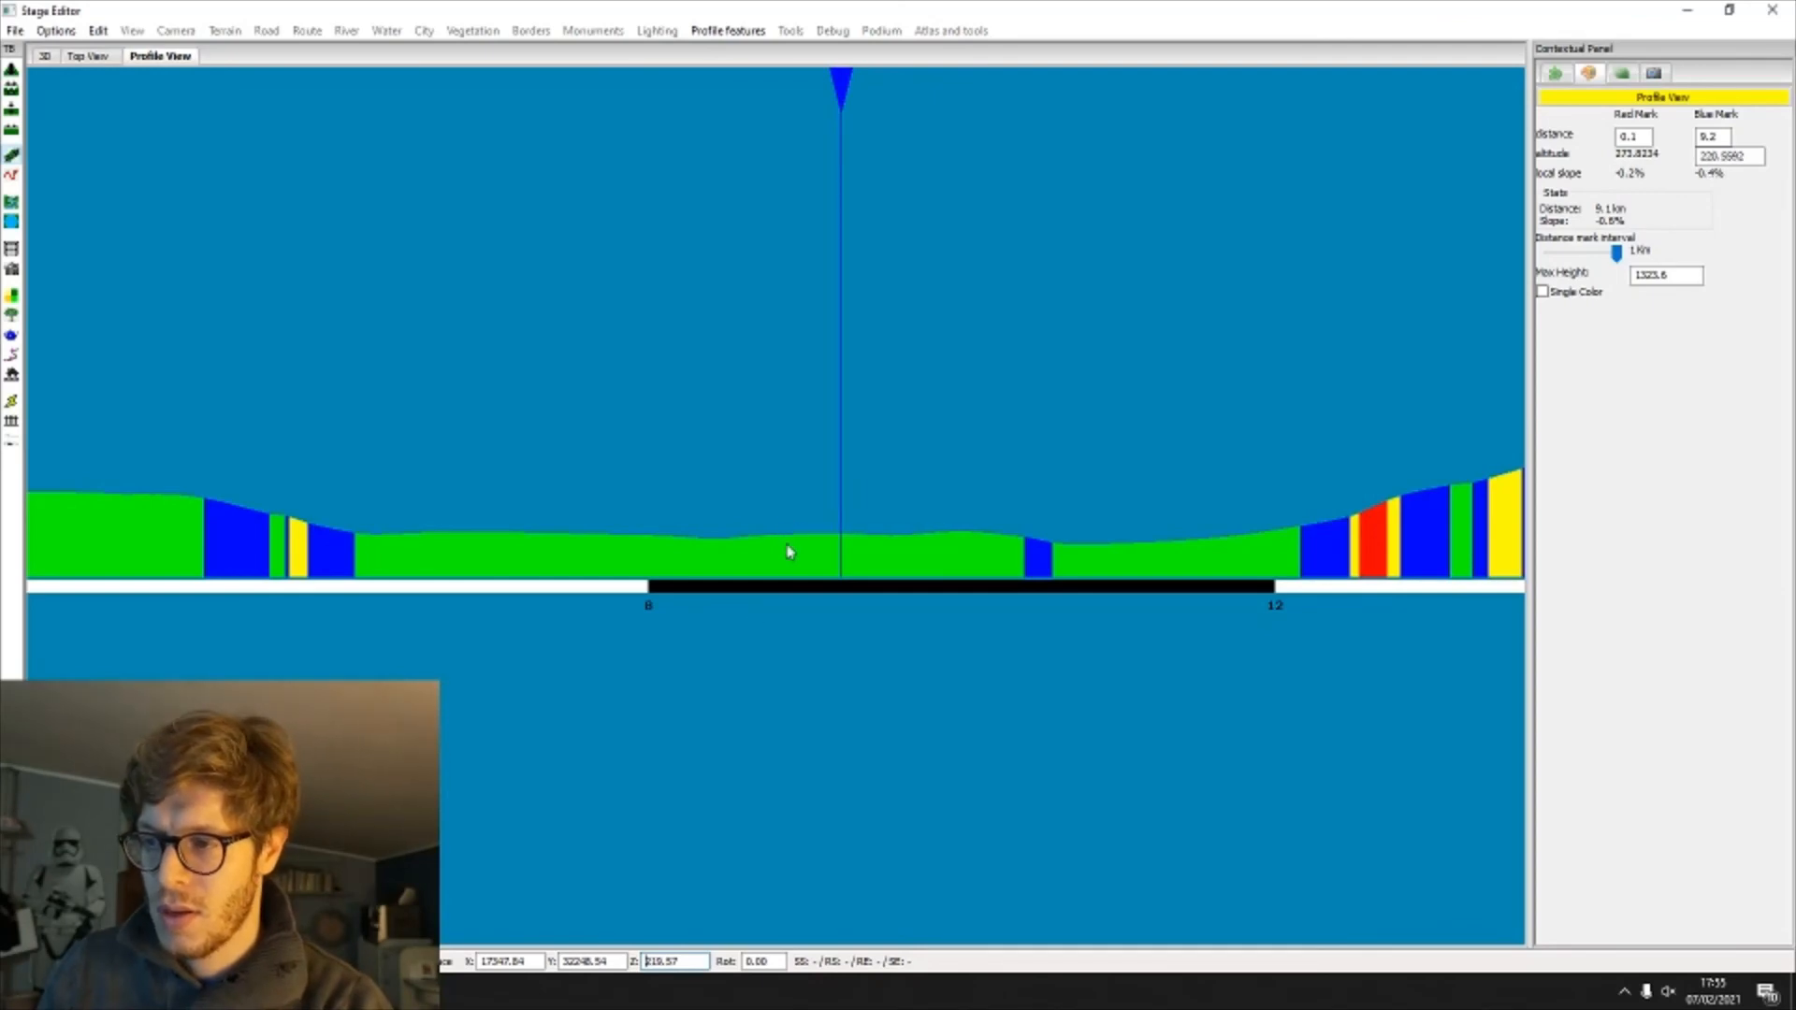
# Step: Set the Z coordinate of the road point at 8.4 km to 212.91 and of the one at 10.0 km to 219.00
pyautogui.click(710, 541)
pyautogui.scroll(2, 667, 963)
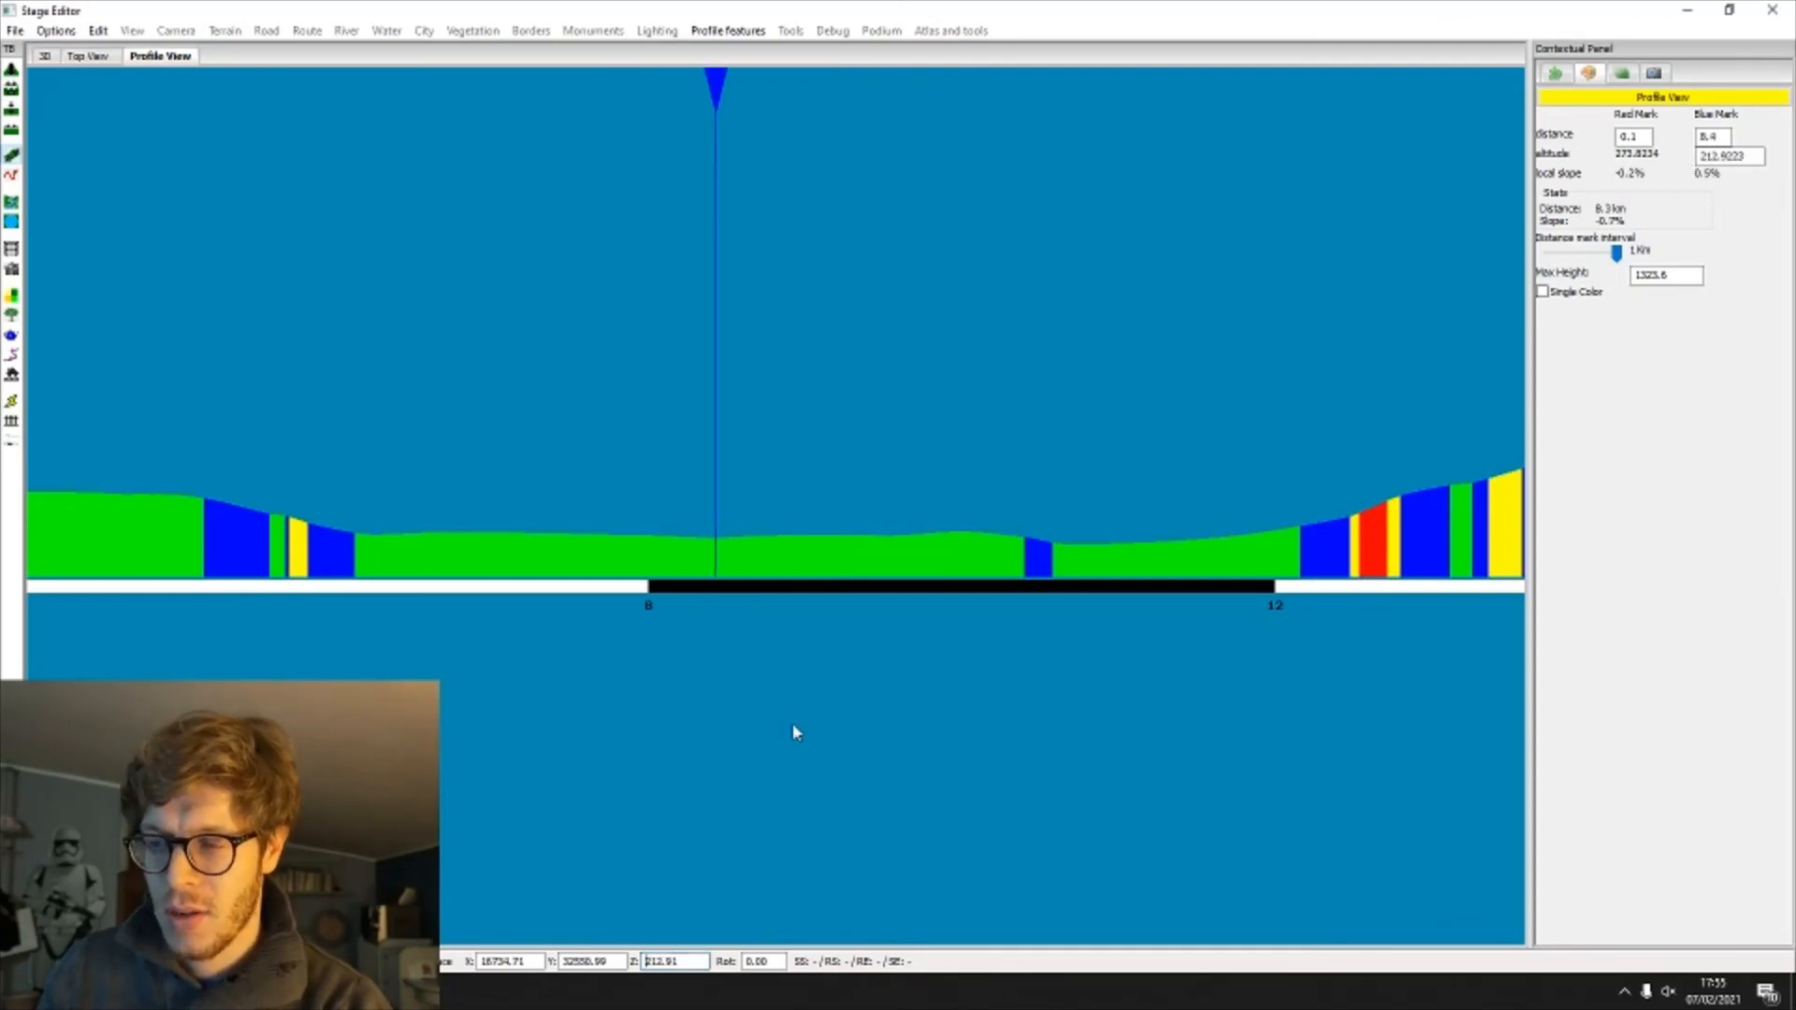
pyautogui.click(930, 537)
pyautogui.click(954, 540)
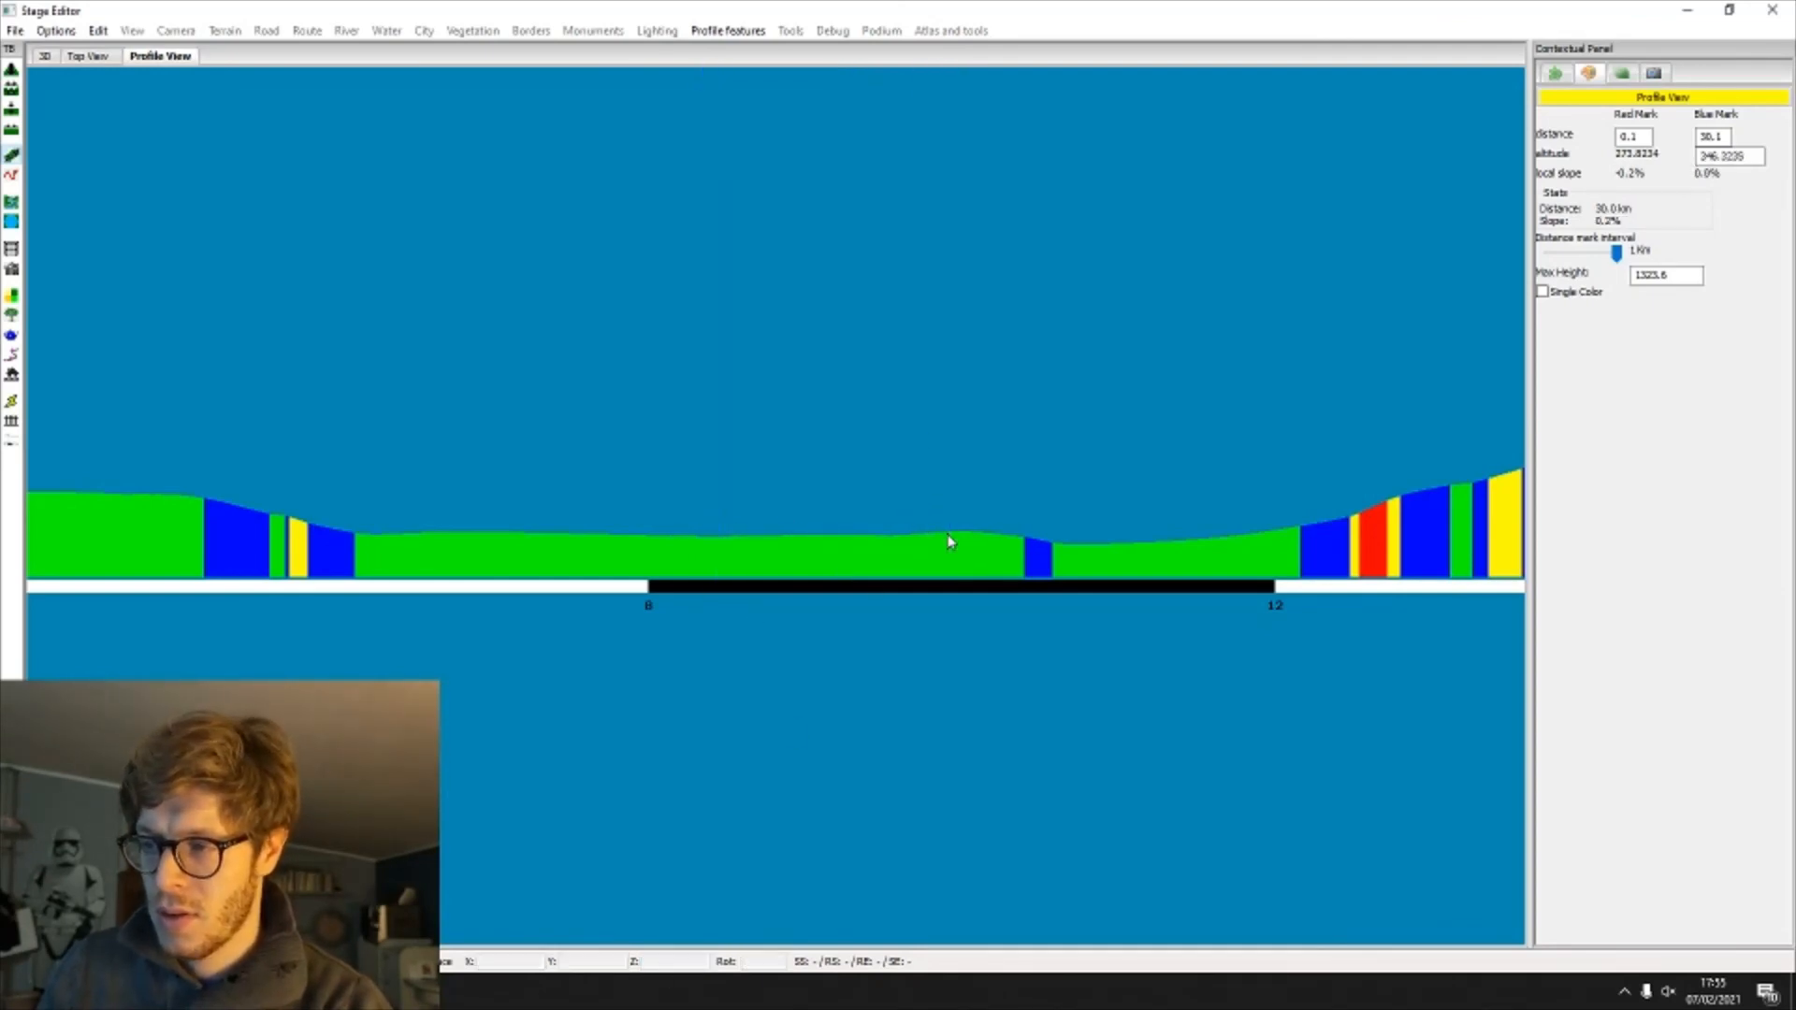
pyautogui.scroll(-4, 663, 962)
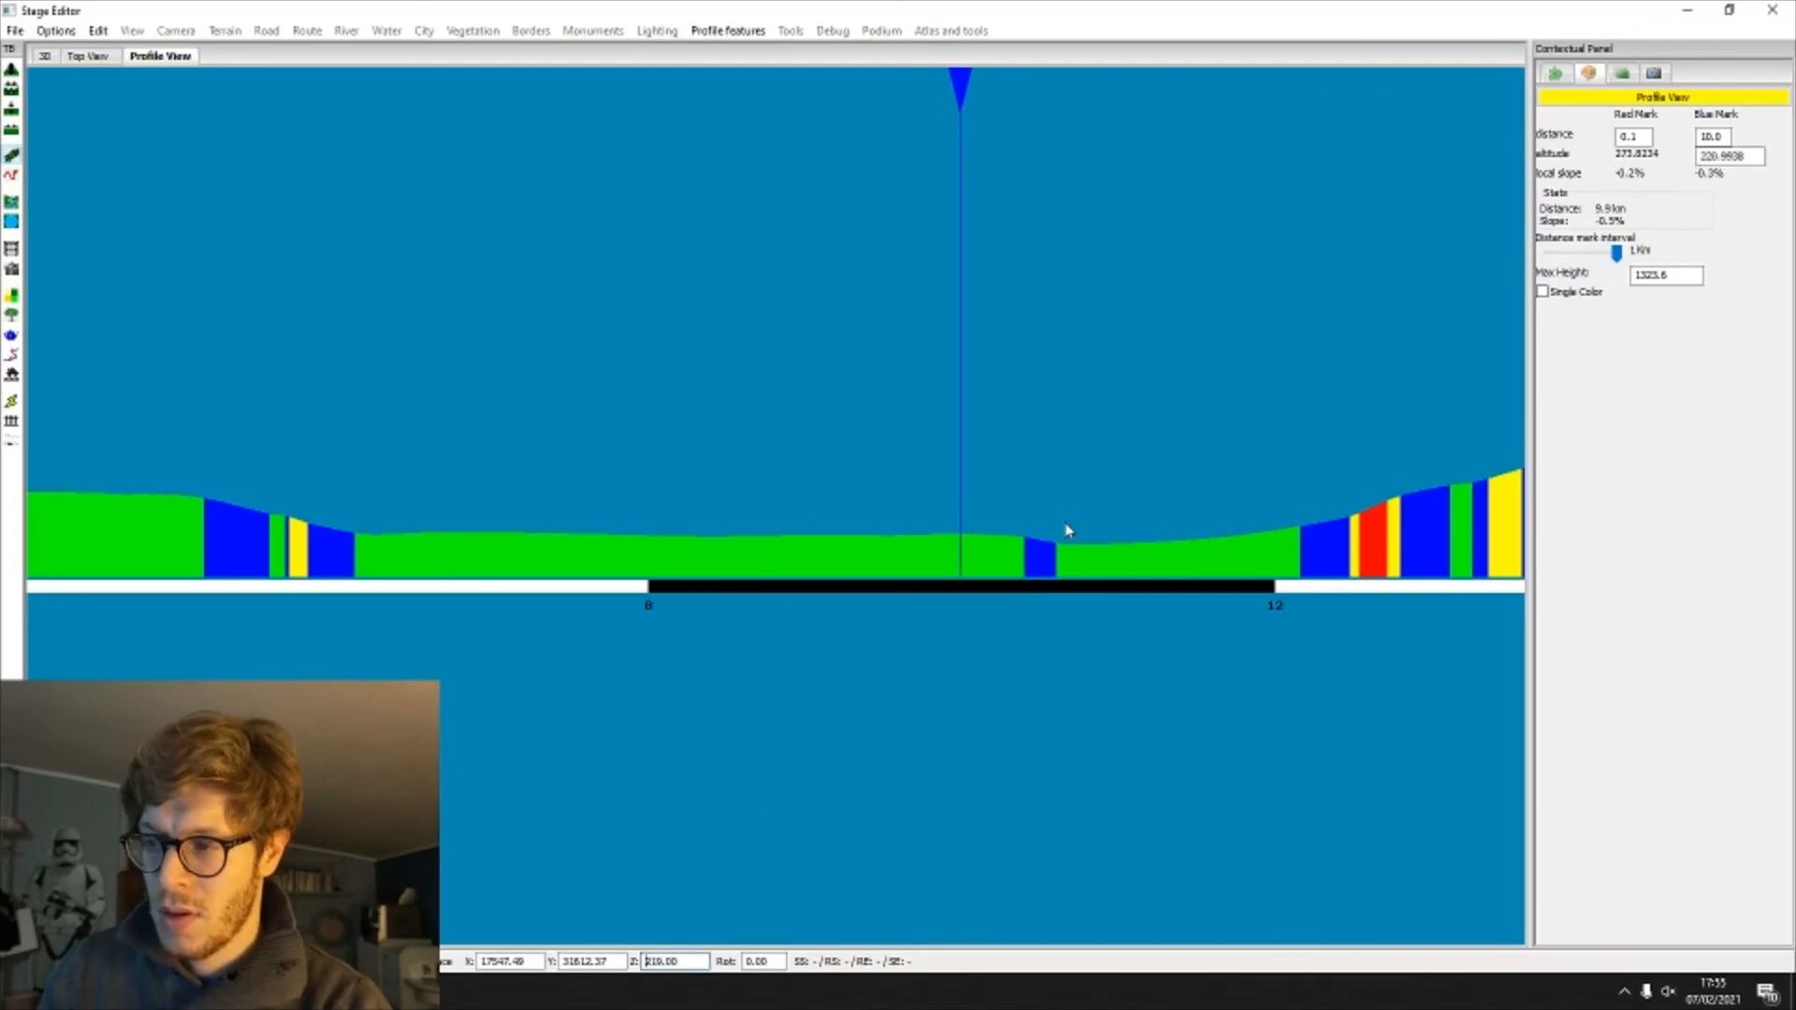
# Step: Set the Z coordinate of the road point at 10.6 km to 210.07 and raise the road point at 11.0 km
pyautogui.click(1062, 552)
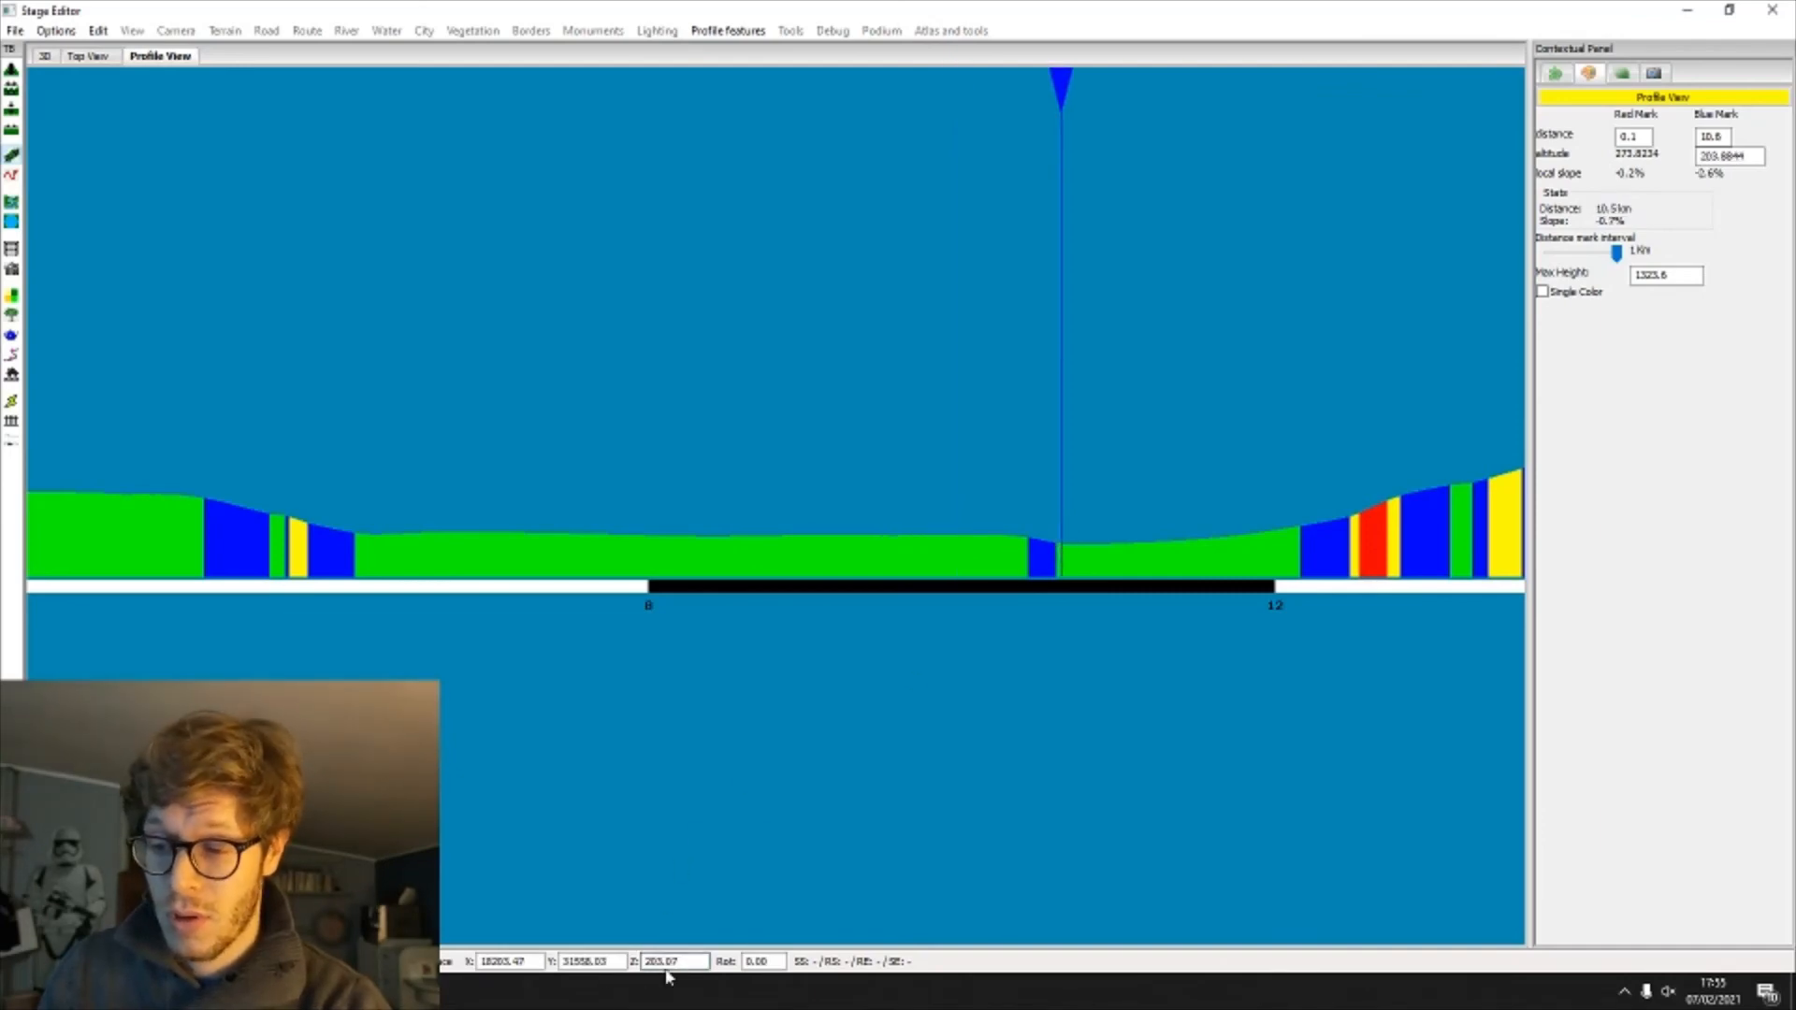
pyautogui.scroll(7, 665, 970)
pyautogui.moveTo(1114, 533); pyautogui.dragTo(708, 536, button='middle')
pyautogui.scroll(2, 707, 537)
pyautogui.click(717, 552)
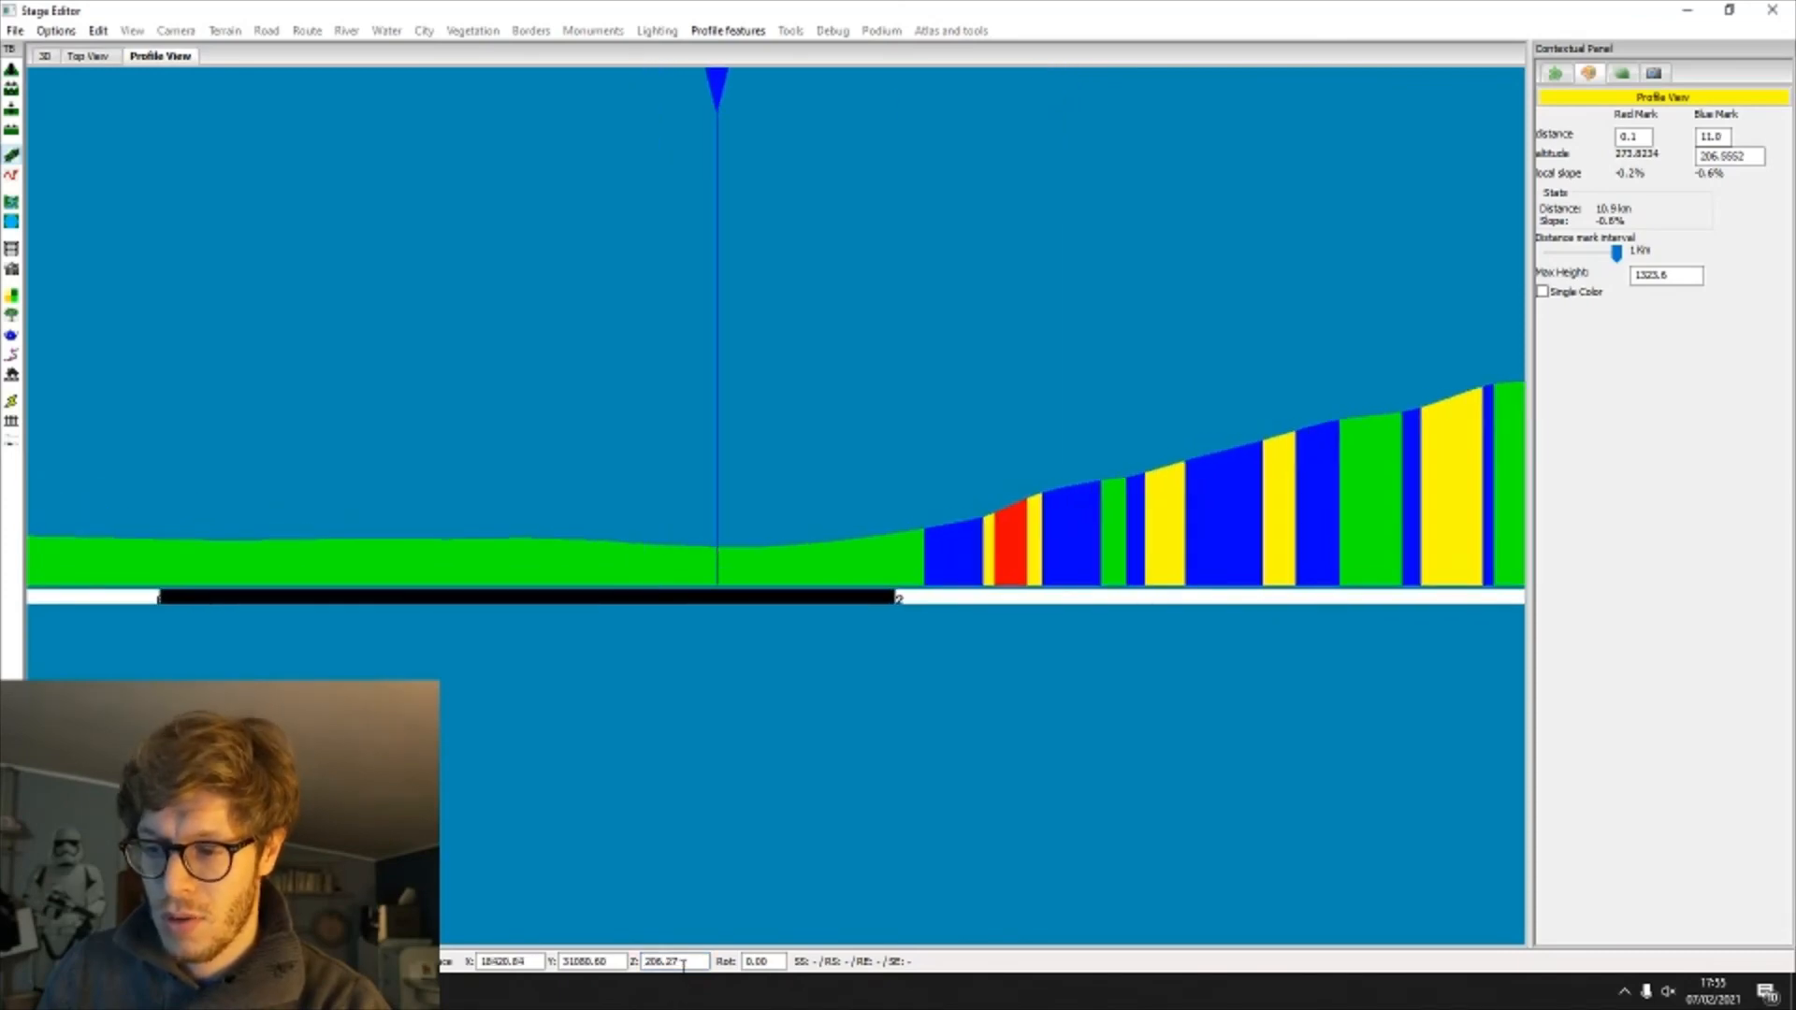
pyautogui.scroll(5, 683, 966)
pyautogui.click(669, 531)
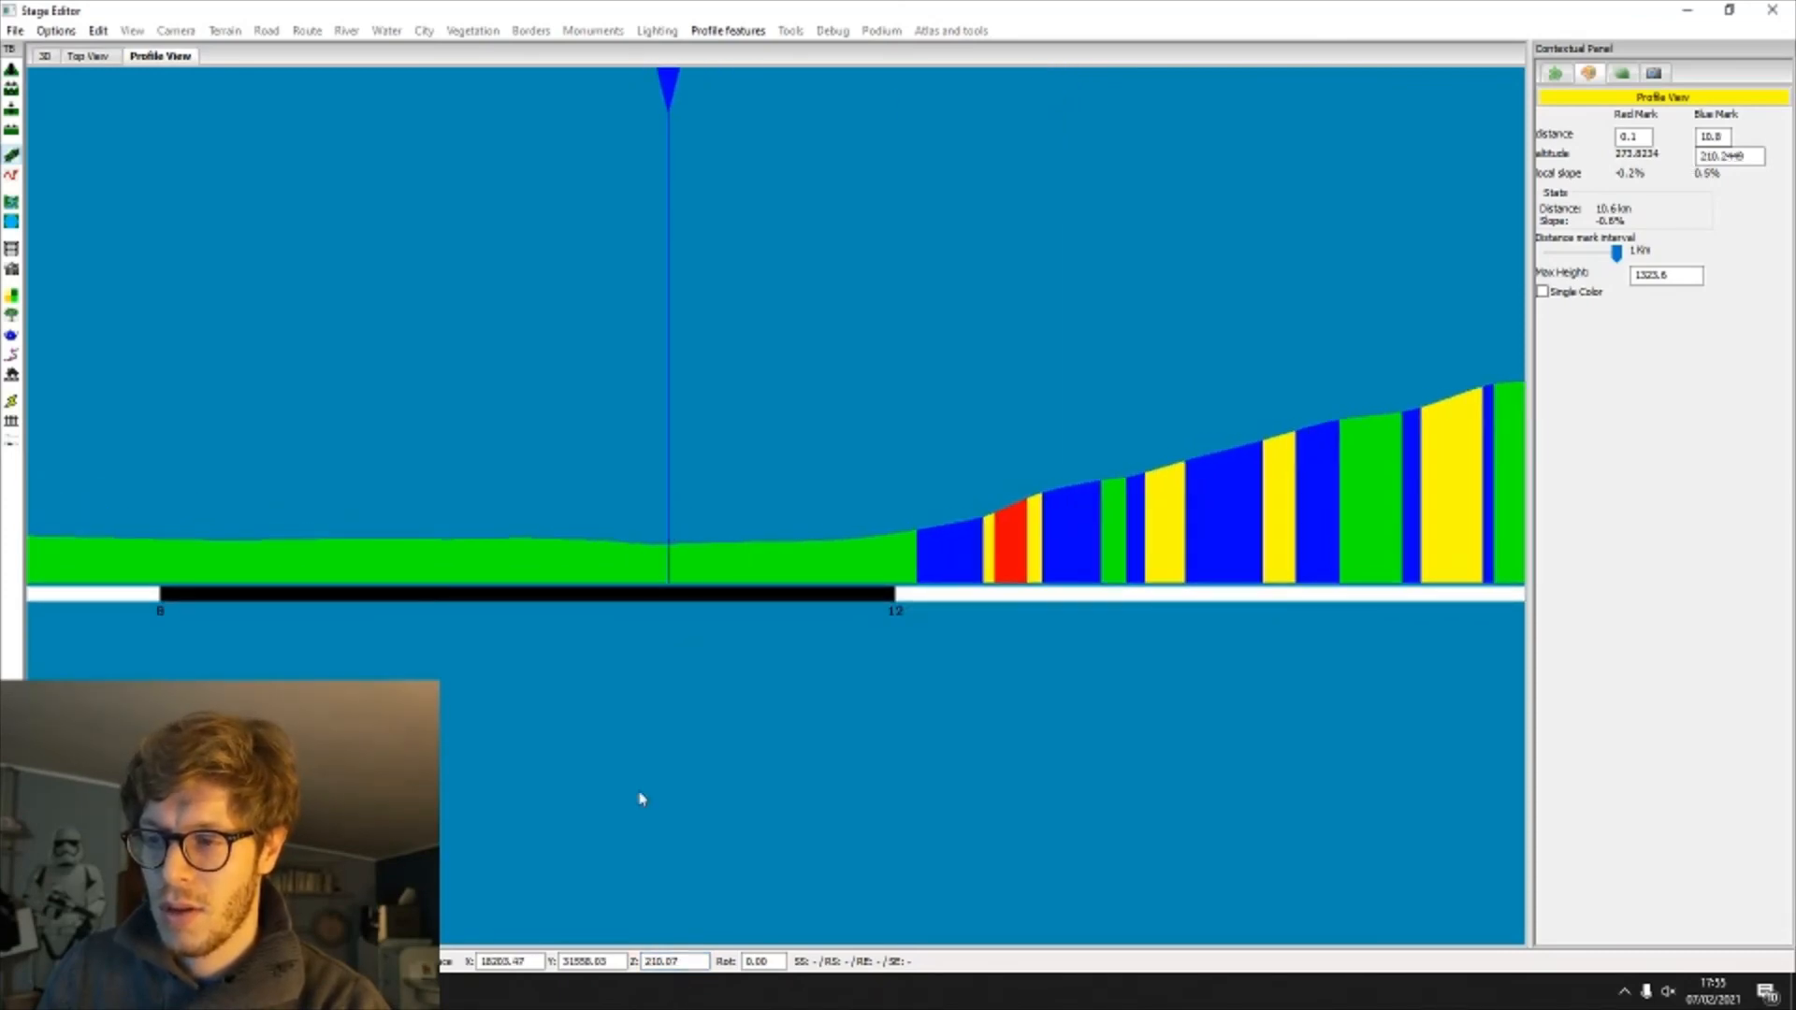
# Step: Raise the road point at 10.6 km to Z 212.07 and, checking the La Flamme Rouge profile, set the one at 12.7 km to Z 268.79
pyautogui.scroll(1, 666, 961)
pyautogui.moveTo(340, 538); pyautogui.dragTo(477, 535, button='middle')
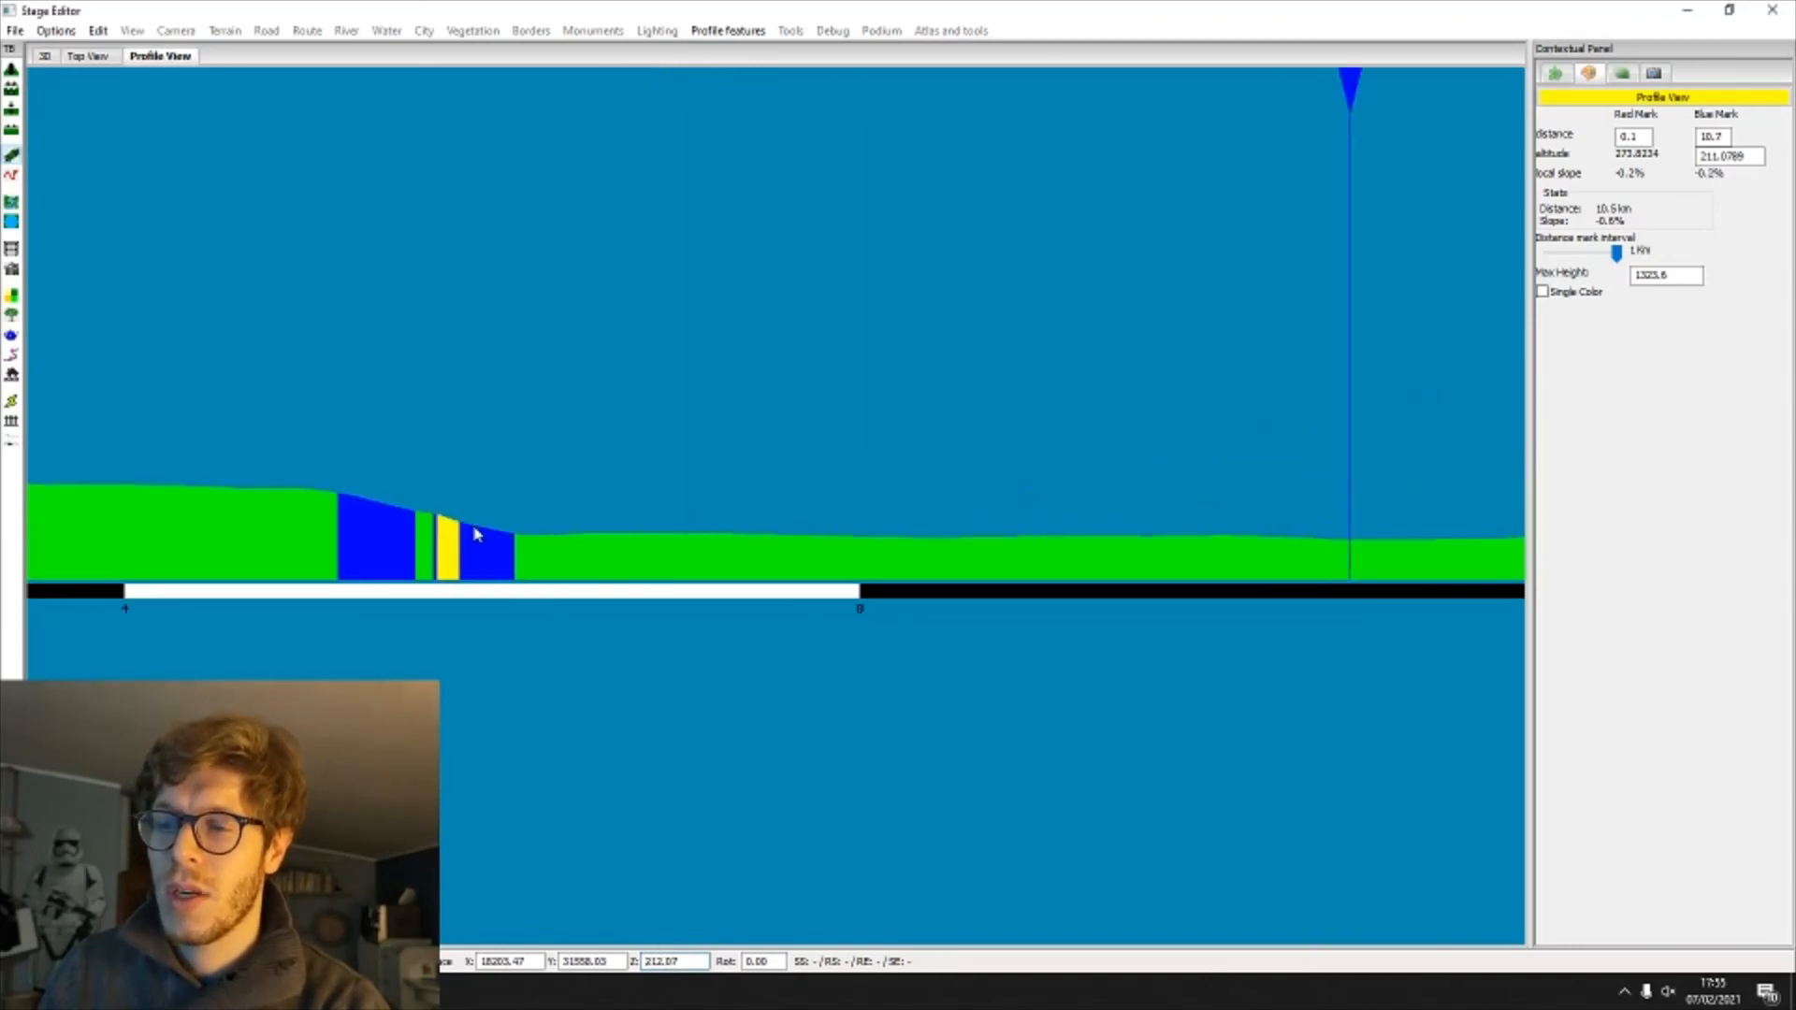
pyautogui.moveTo(1245, 531); pyautogui.dragTo(698, 532, button='middle')
pyautogui.moveTo(1158, 508); pyautogui.dragTo(888, 512, button='middle')
pyautogui.moveTo(889, 512); pyautogui.dragTo(915, 510)
pyautogui.click(917, 517)
pyautogui.click(700, 962)
pyautogui.scroll(-8, 699, 961)
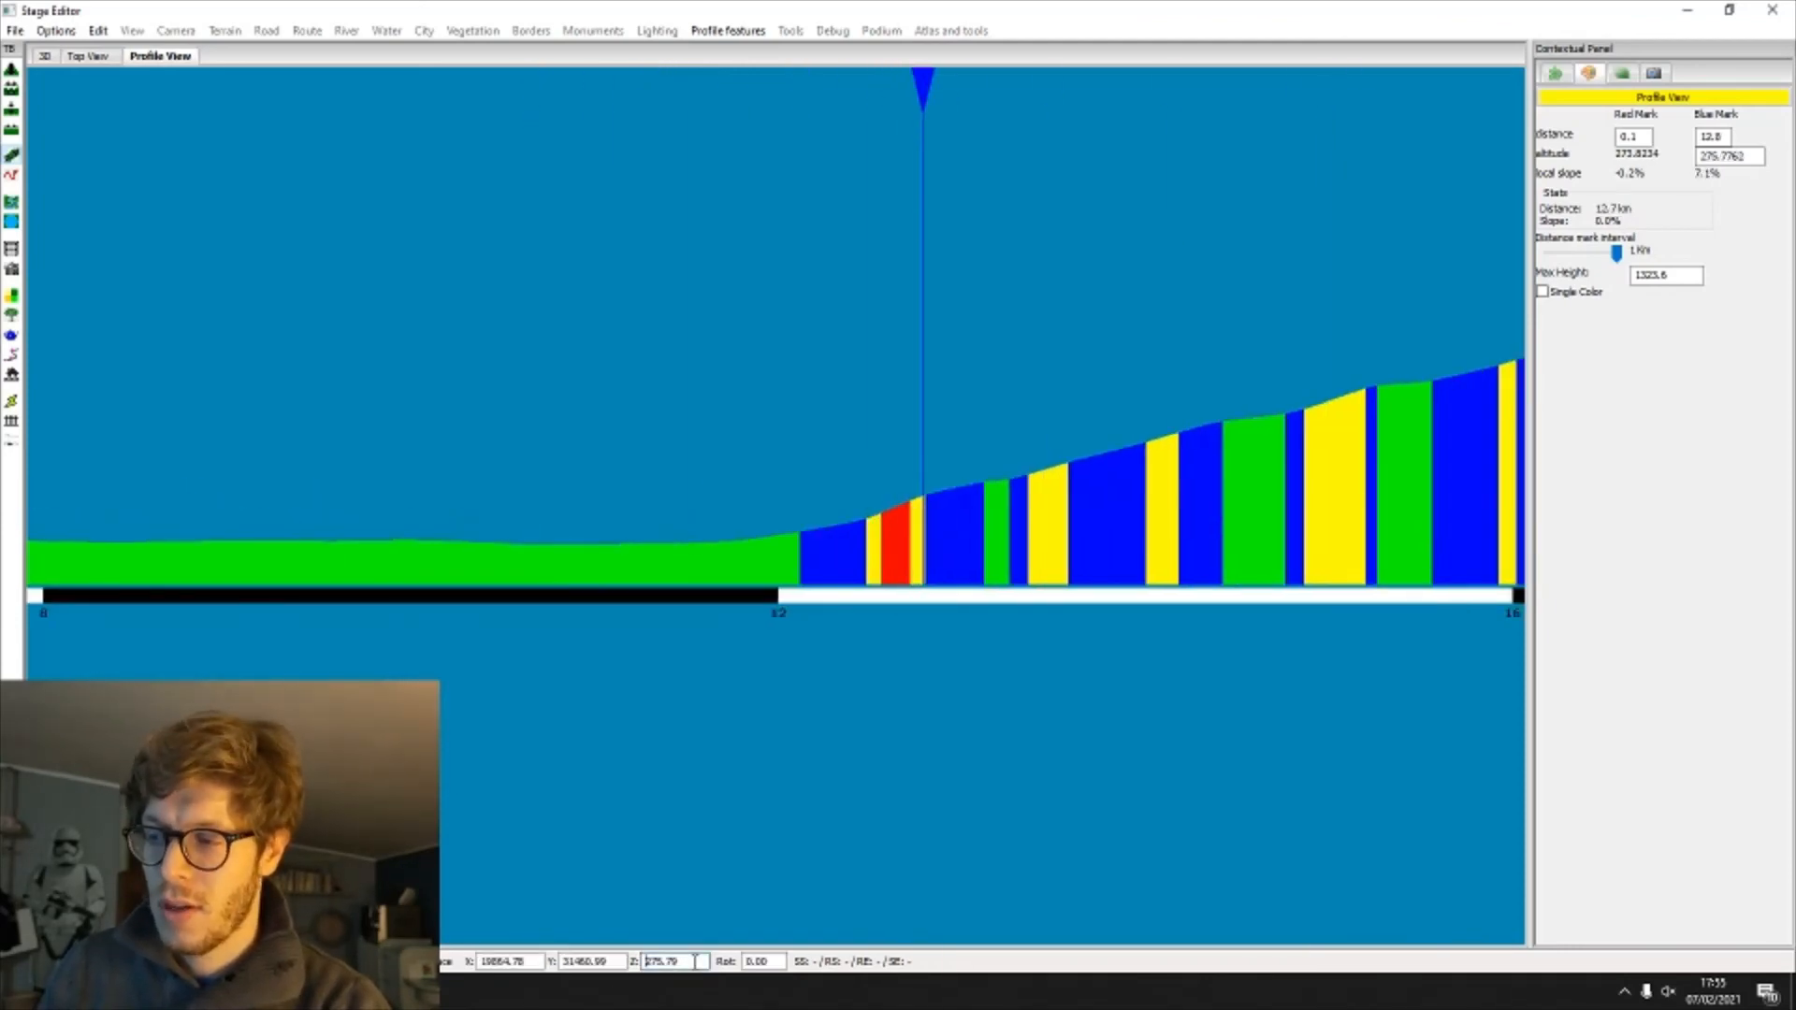
pyautogui.hotkey('alt', 'Tab')
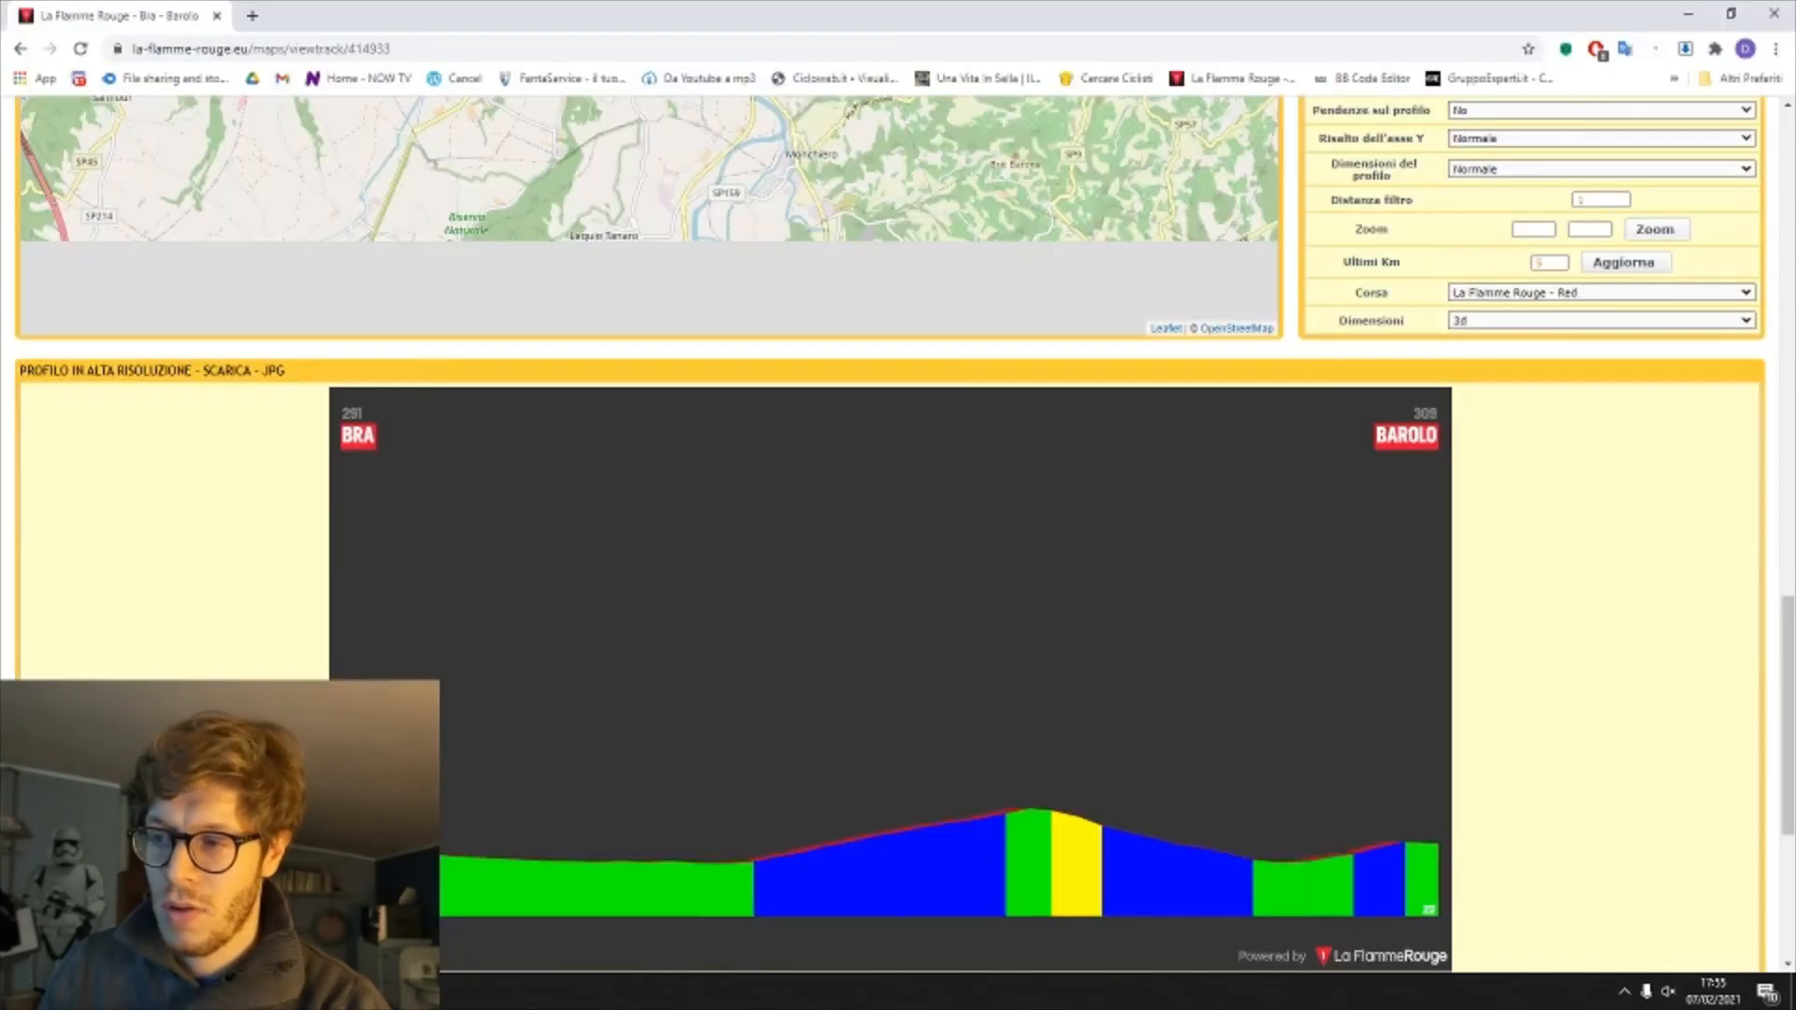
pyautogui.hotkey('alt', 'Tab')
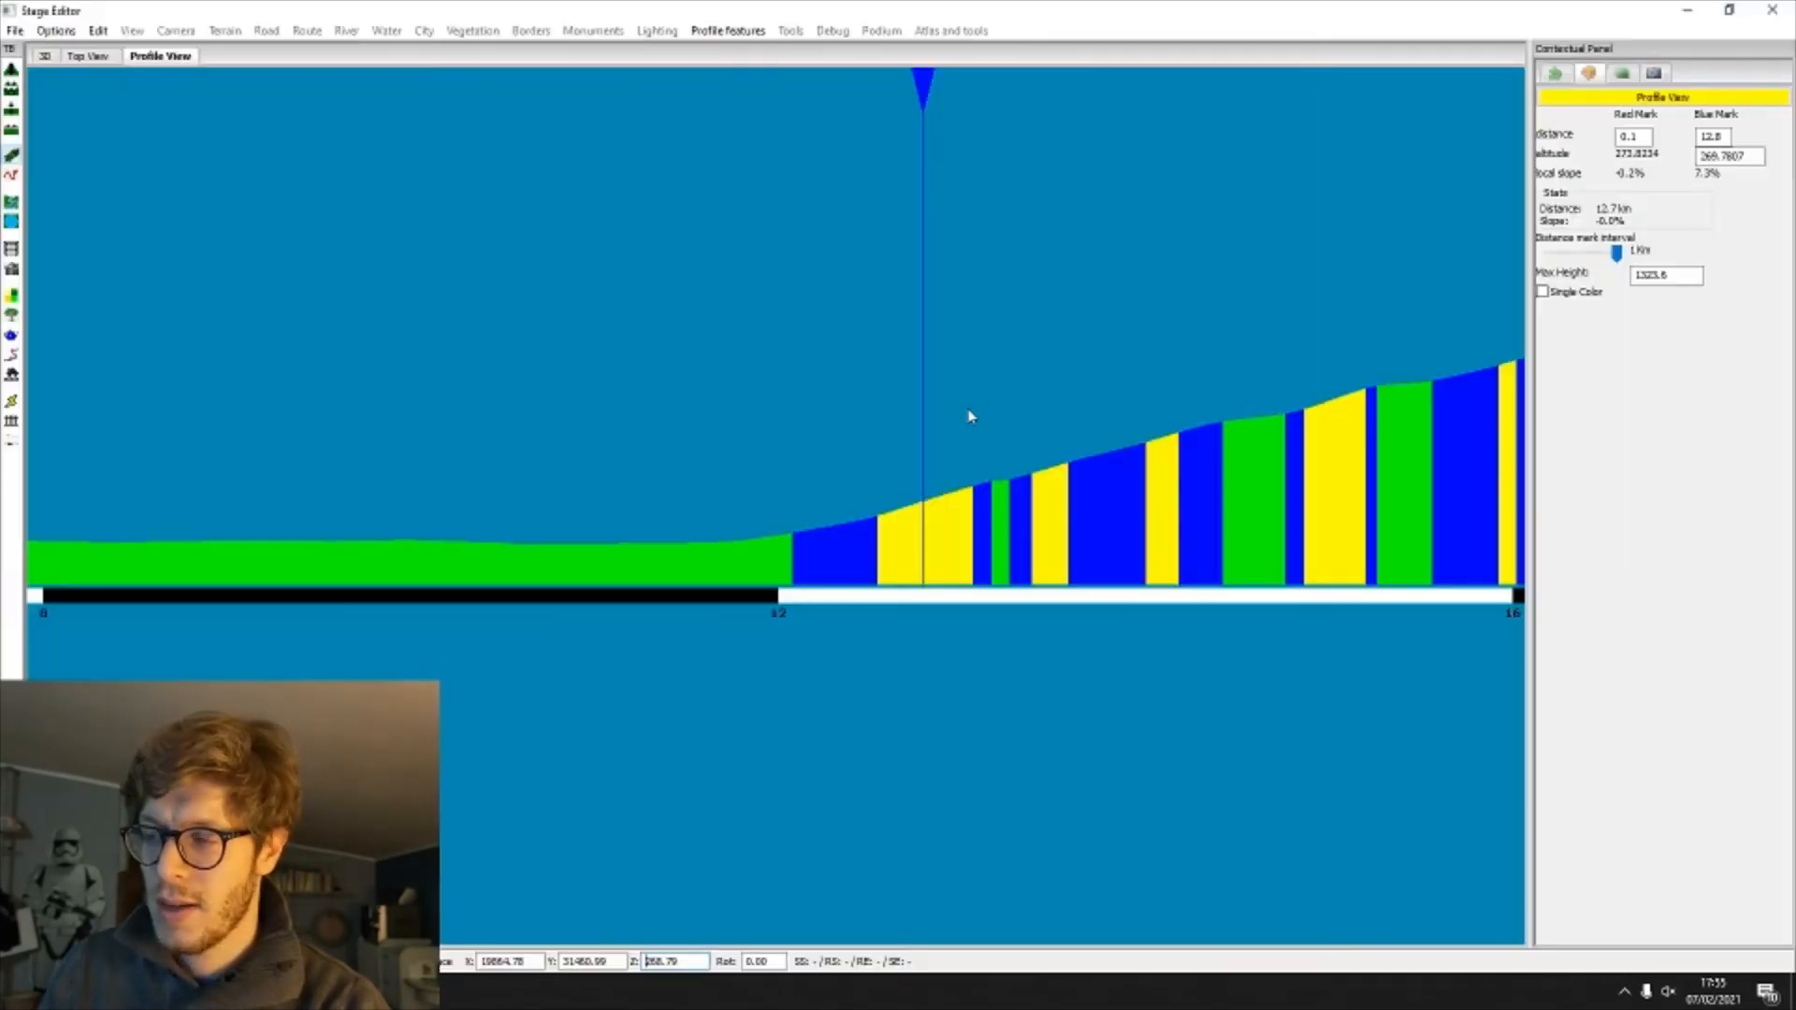
# Step: Set the Z coordinate of the road point at 13.1 km to 293.34 and of the one at 14.3 km to 367.14
pyautogui.moveTo(967, 409); pyautogui.dragTo(854, 430, button='middle')
pyautogui.click(877, 495)
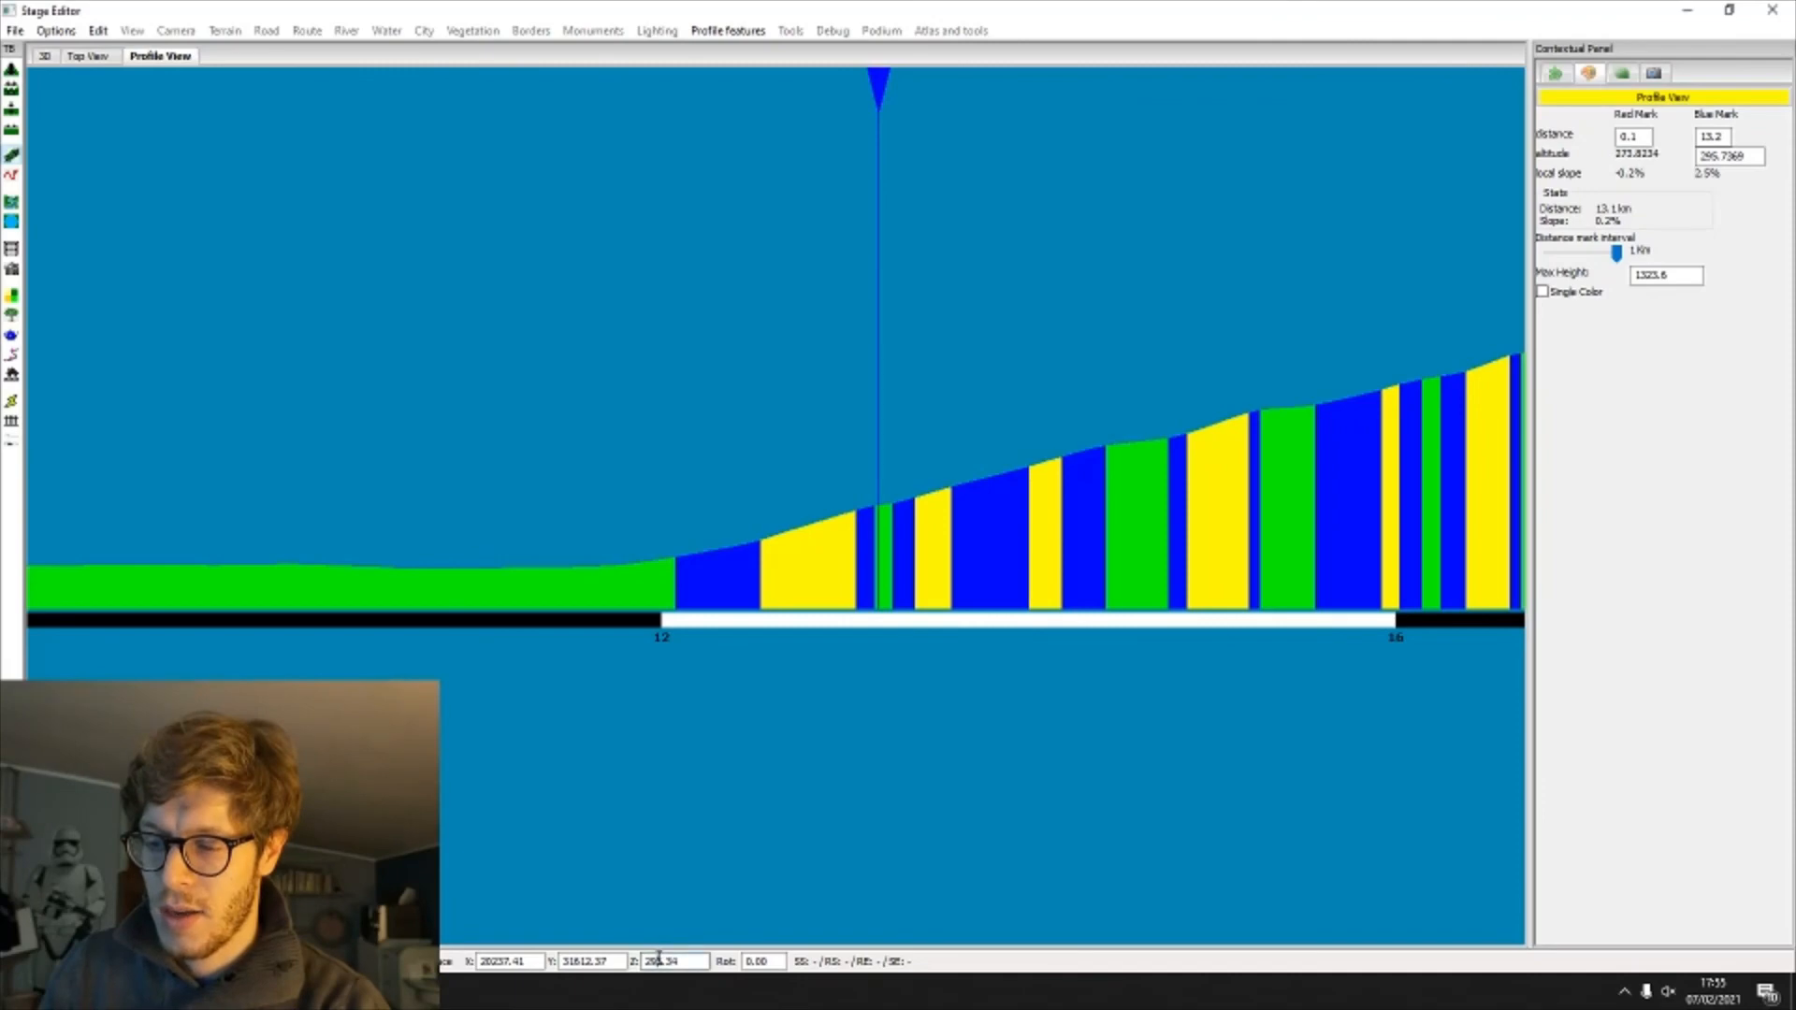
pyautogui.scroll(-2, 658, 958)
pyautogui.click(1094, 465)
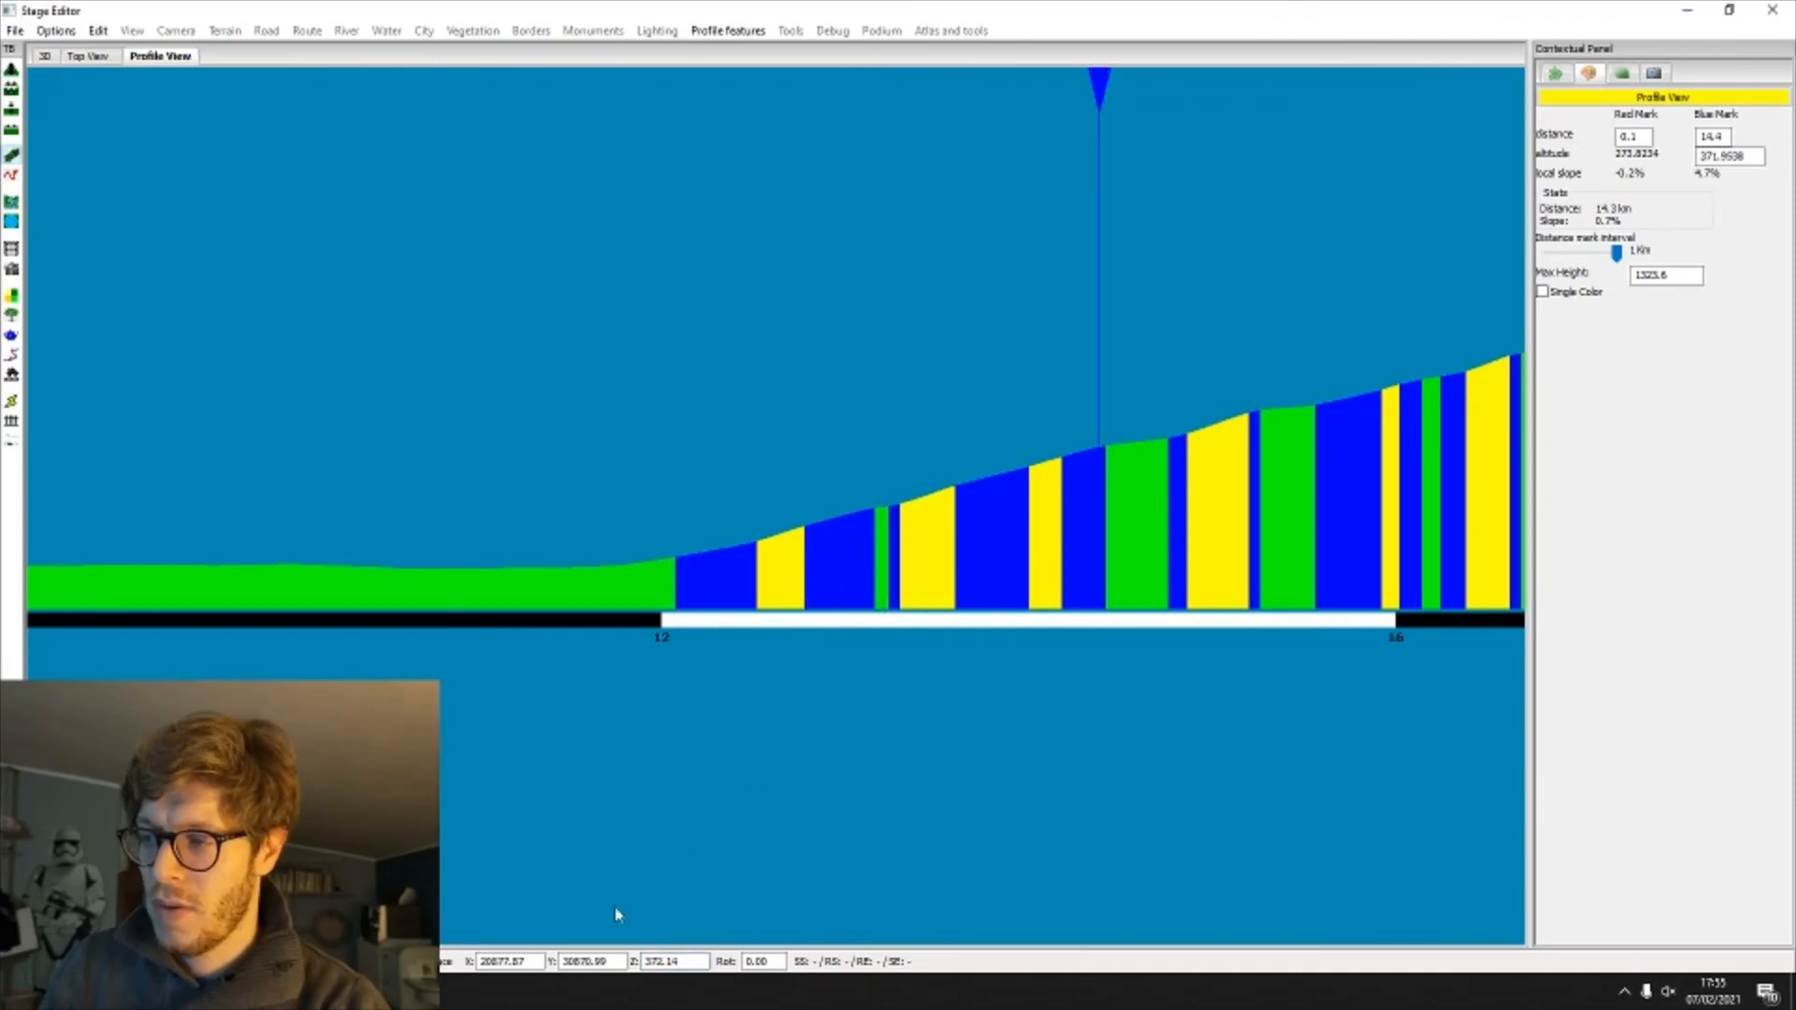
pyautogui.scroll(-5, 655, 973)
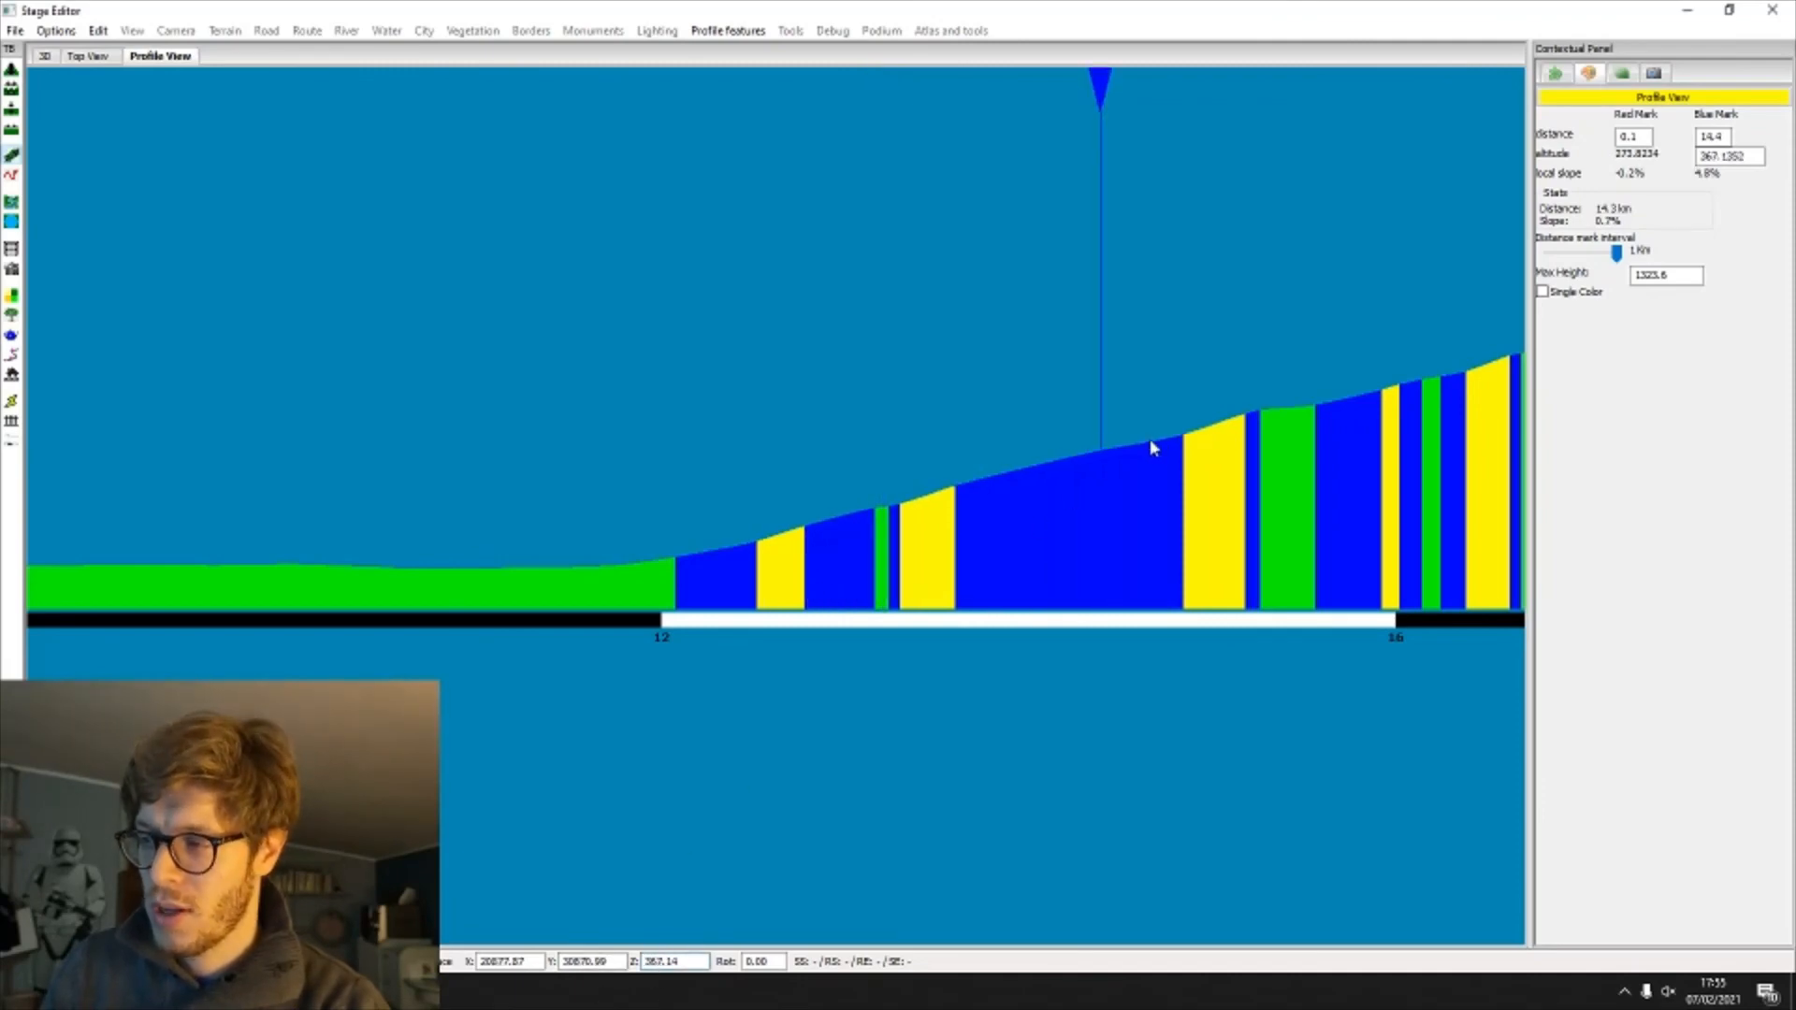
# Step: Lower the Z coordinate of the road point at 15.1 km to 409.92
pyautogui.click(1255, 440)
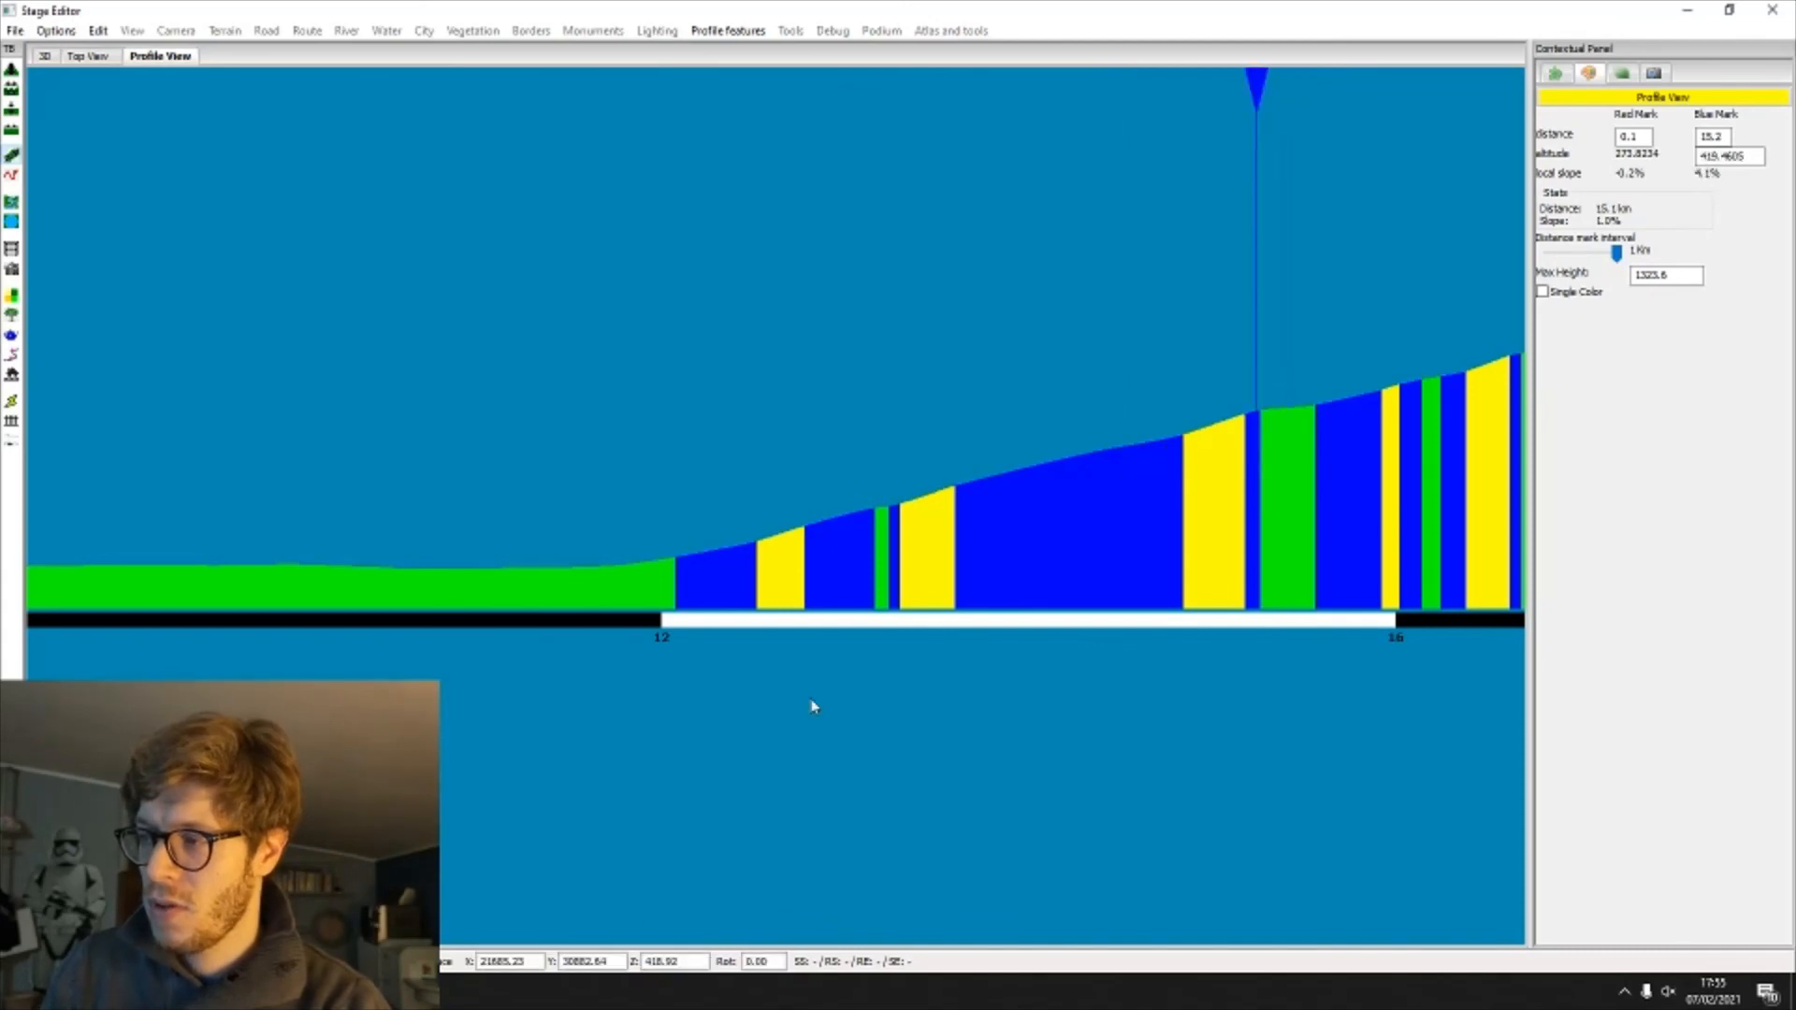
pyautogui.scroll(-7, 668, 963)
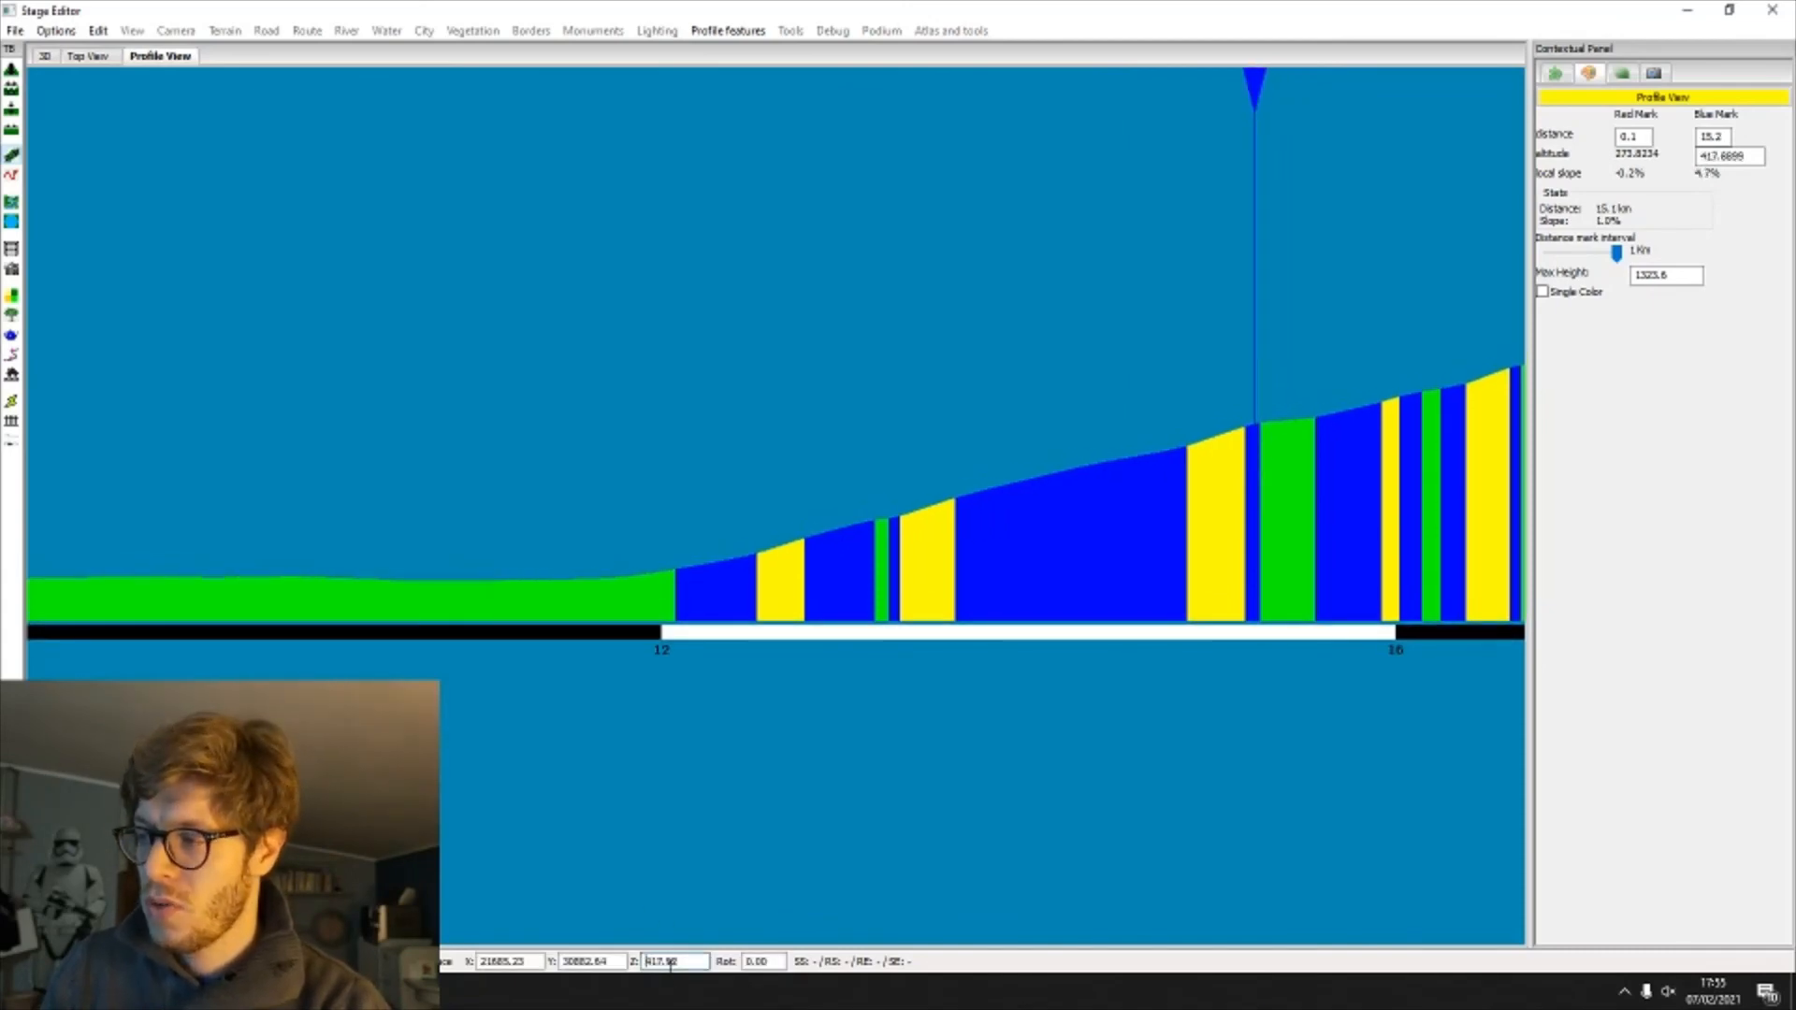
pyautogui.moveTo(1072, 485); pyautogui.dragTo(658, 434, button='middle')
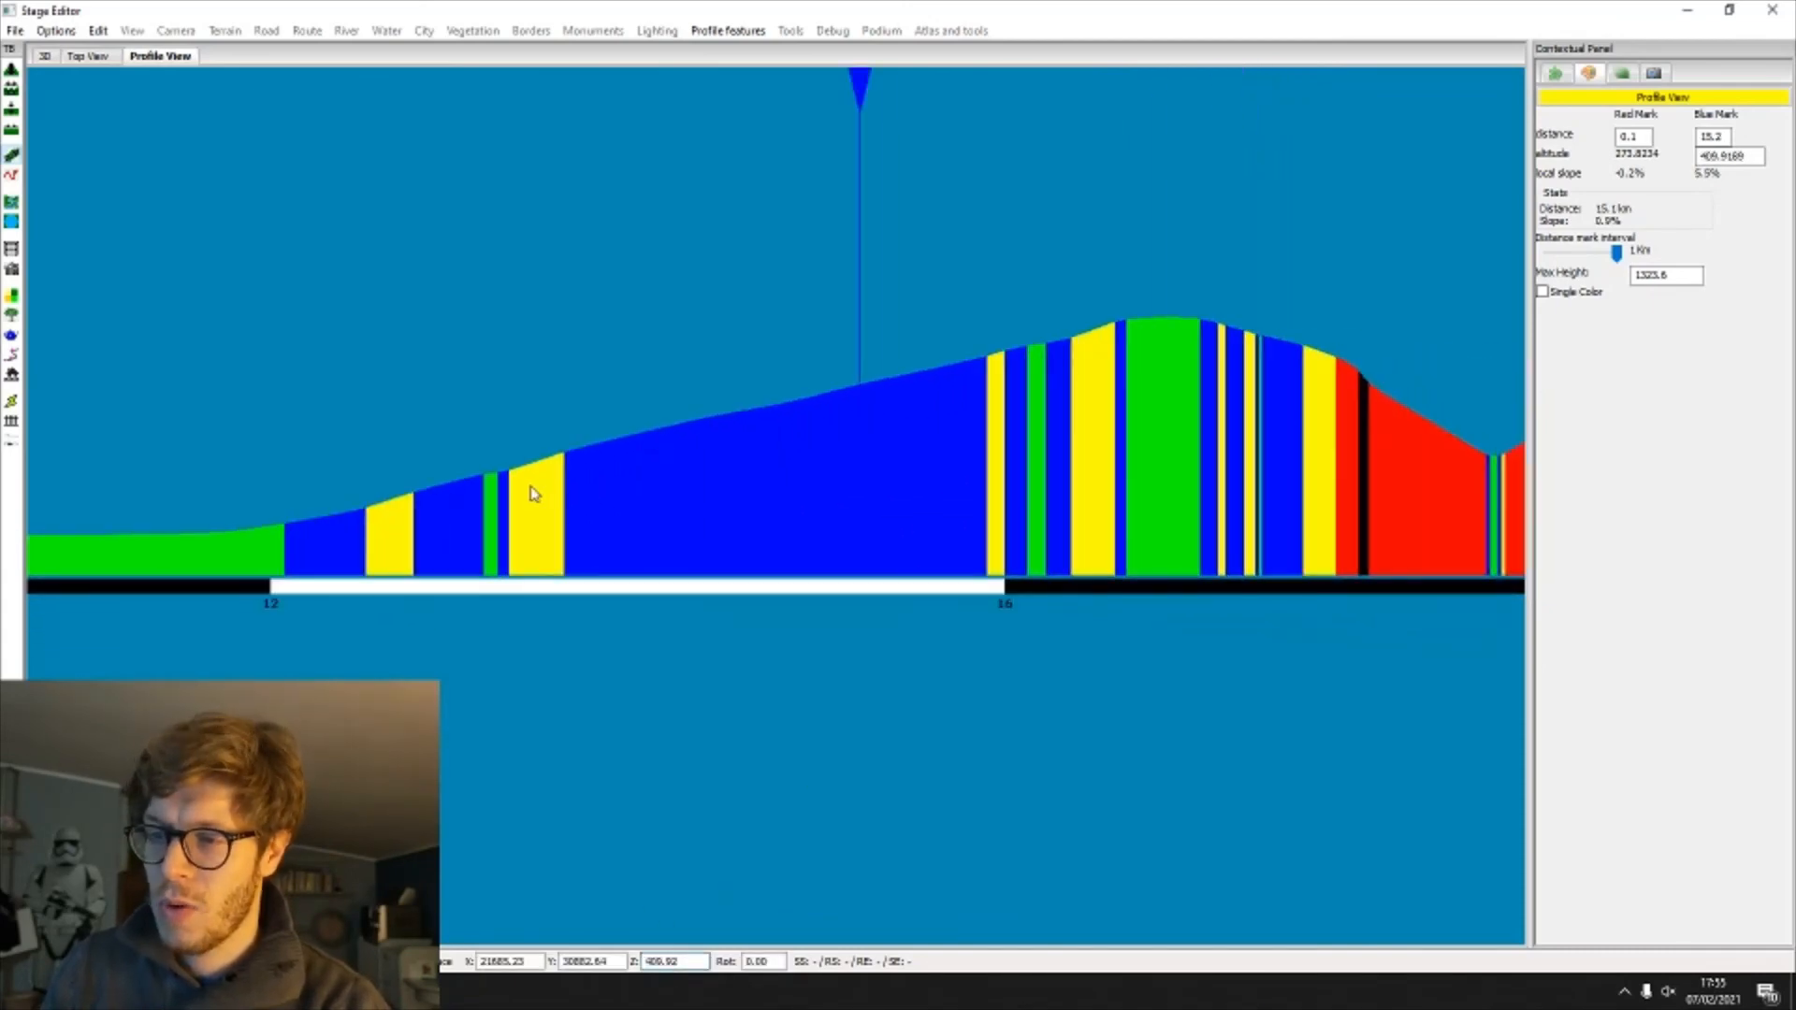
# Step: Set the Z coordinate of the road point at 16.2 km to 476.45 and of the one at 16.0 km to 457.46
pyautogui.moveTo(1026, 412); pyautogui.dragTo(1058, 421)
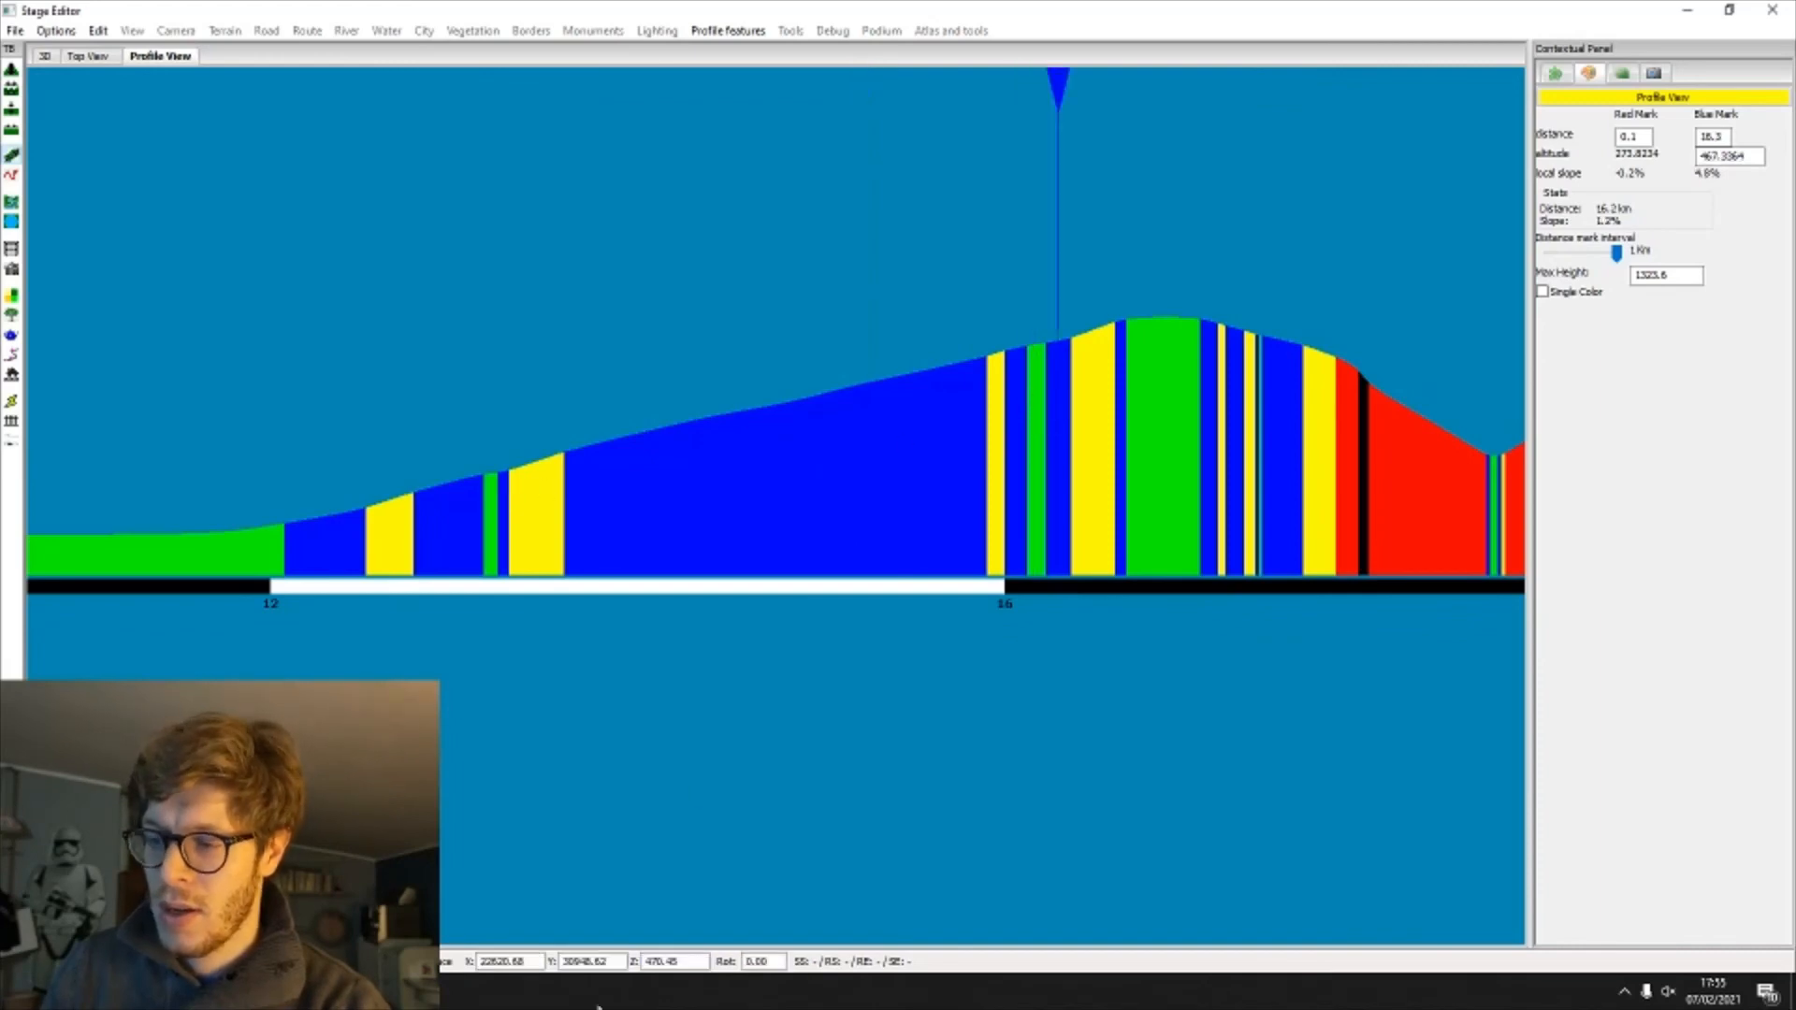
pyautogui.scroll(6, 682, 963)
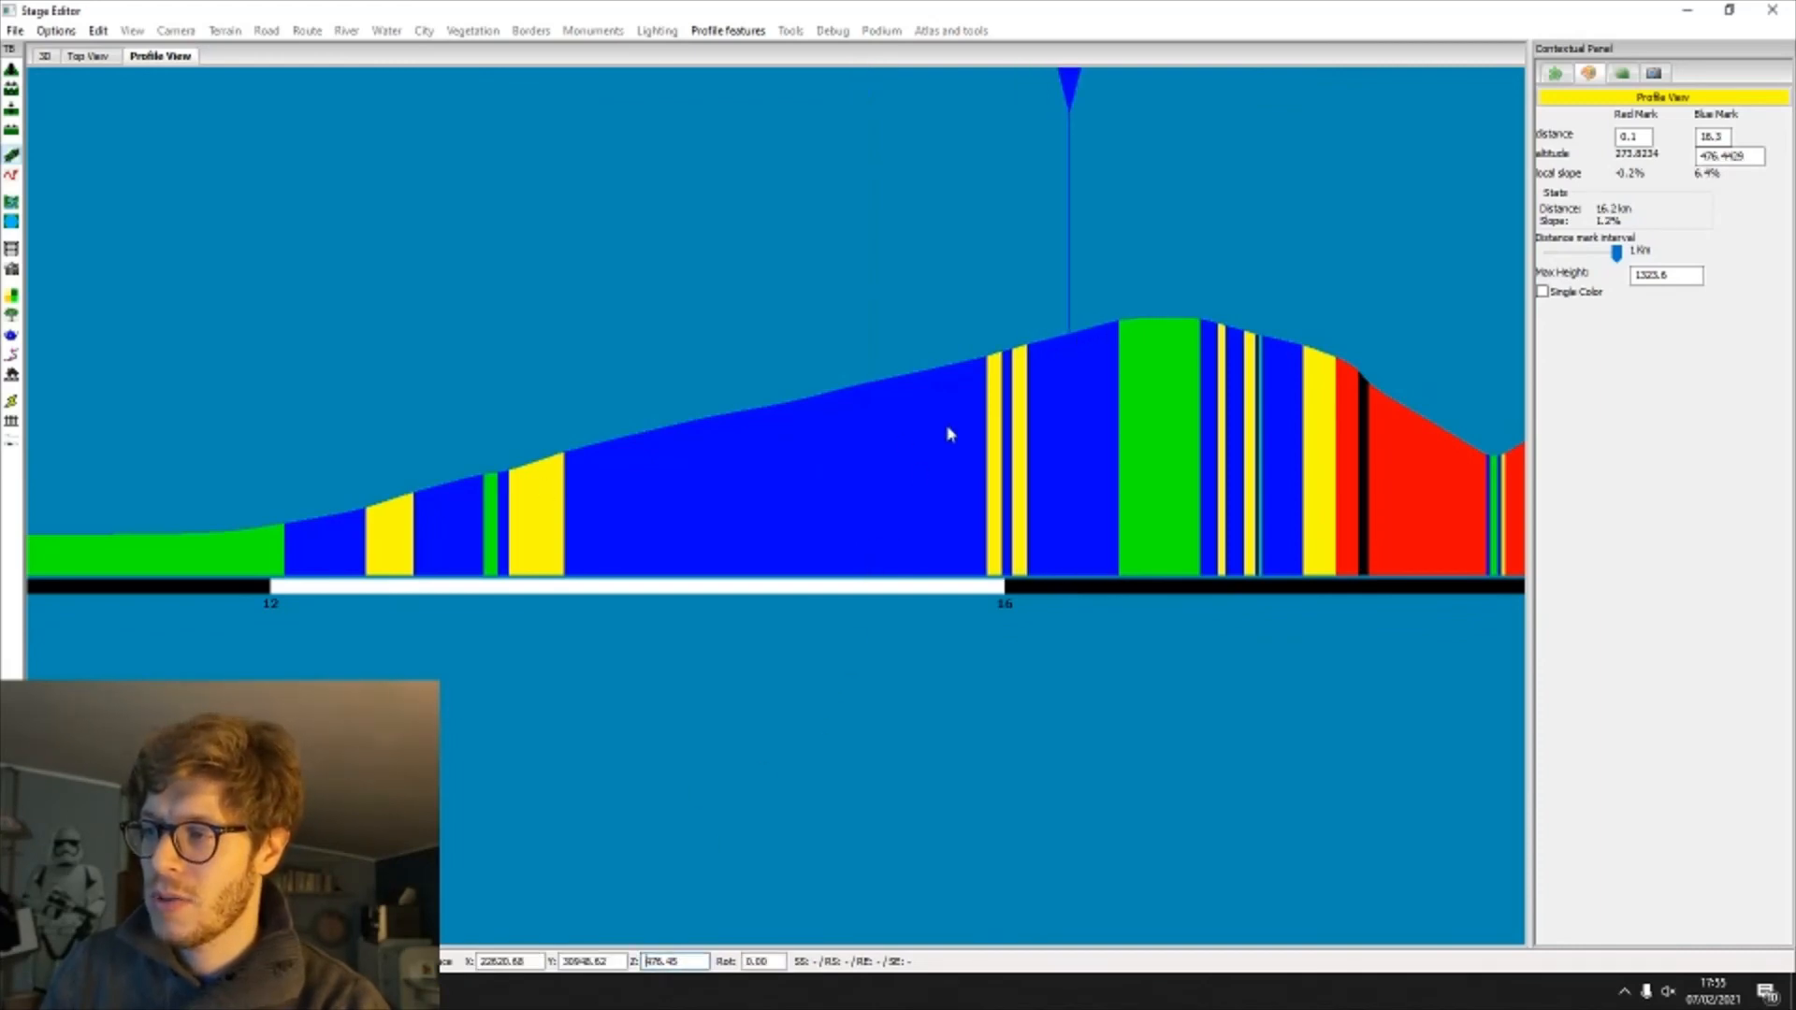
pyautogui.click(973, 401)
pyautogui.scroll(3, 691, 961)
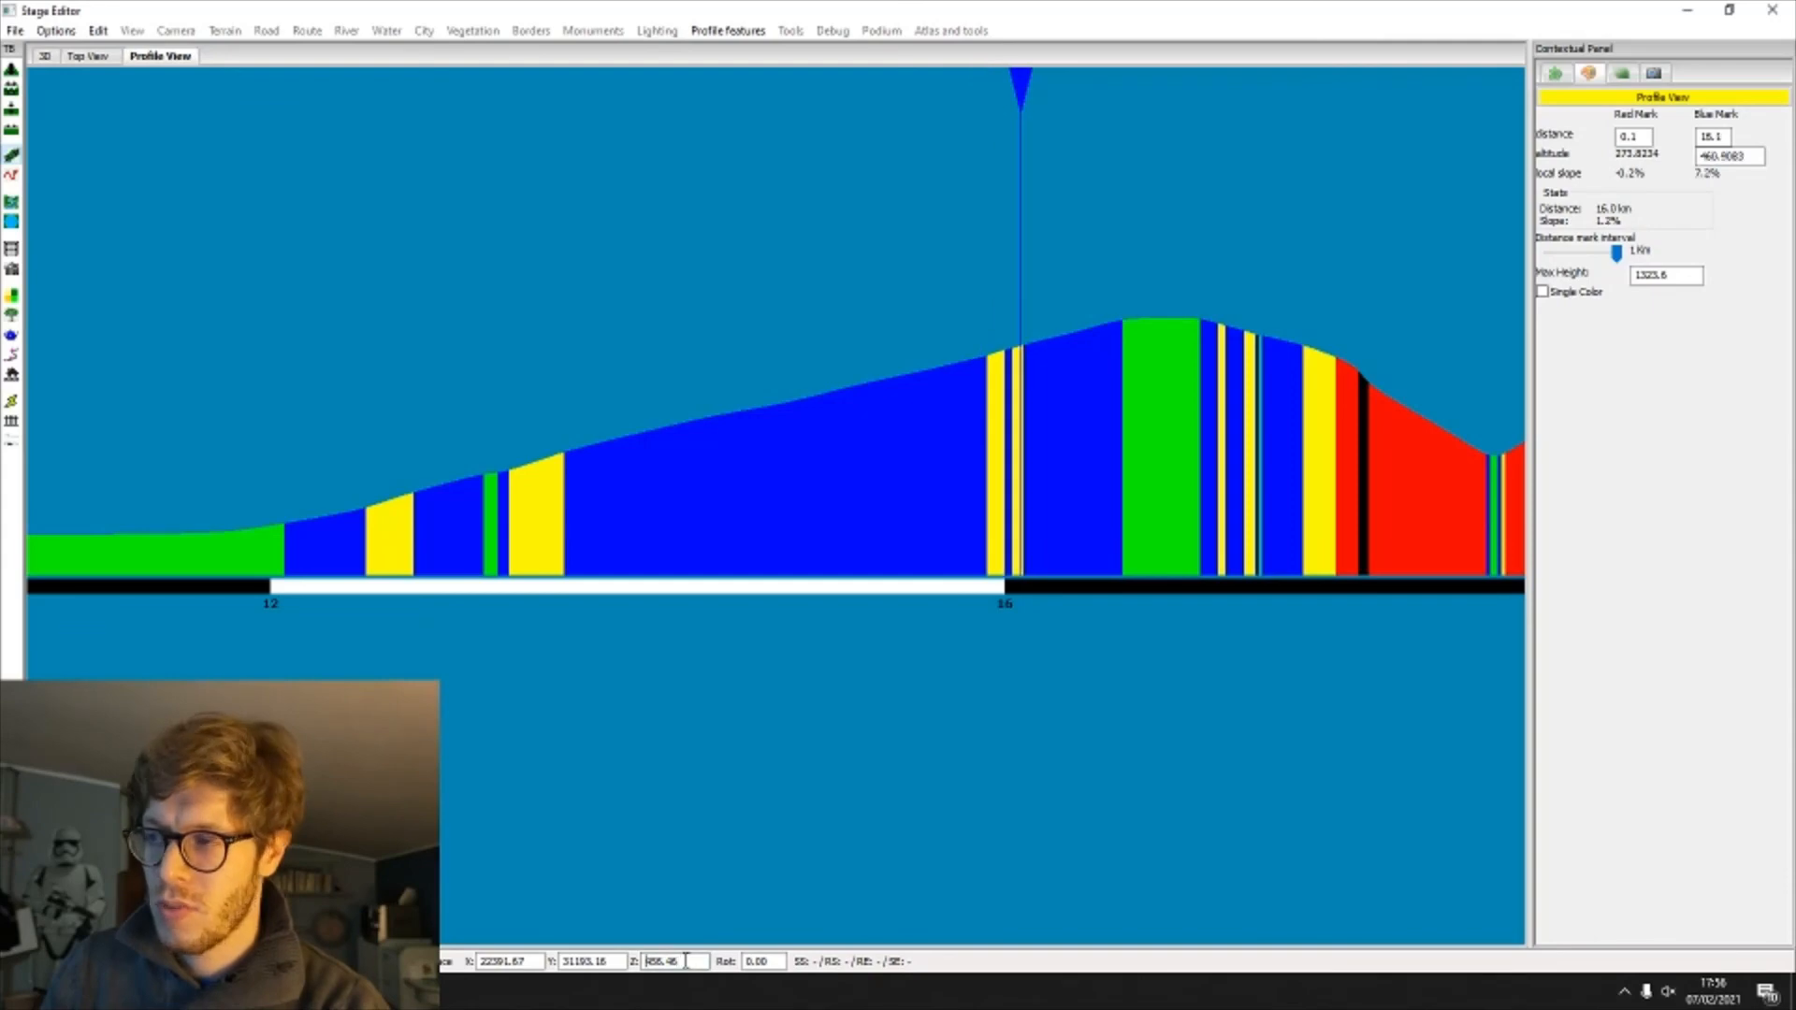
pyautogui.scroll(-1, 921, 420)
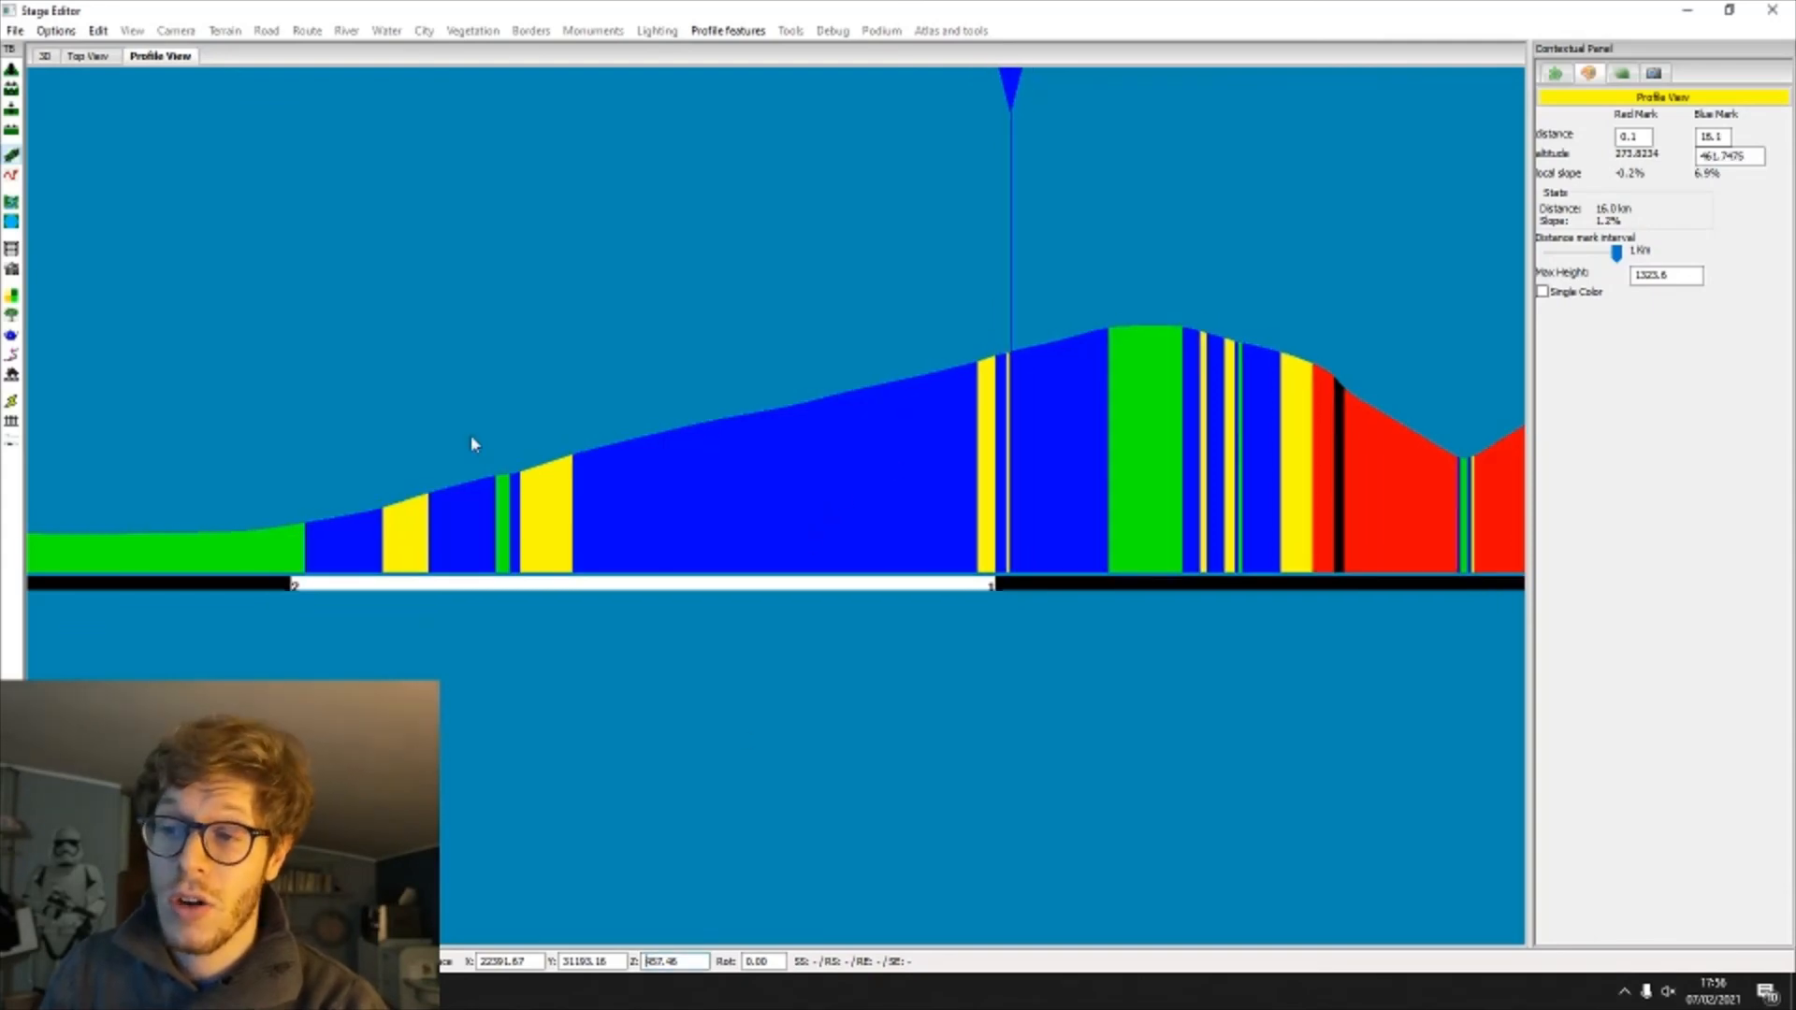
# Step: Select the road point at 13.1 km, show its hairpin in the 3D view, and select the tangent handle outside the bend
pyautogui.click(513, 479)
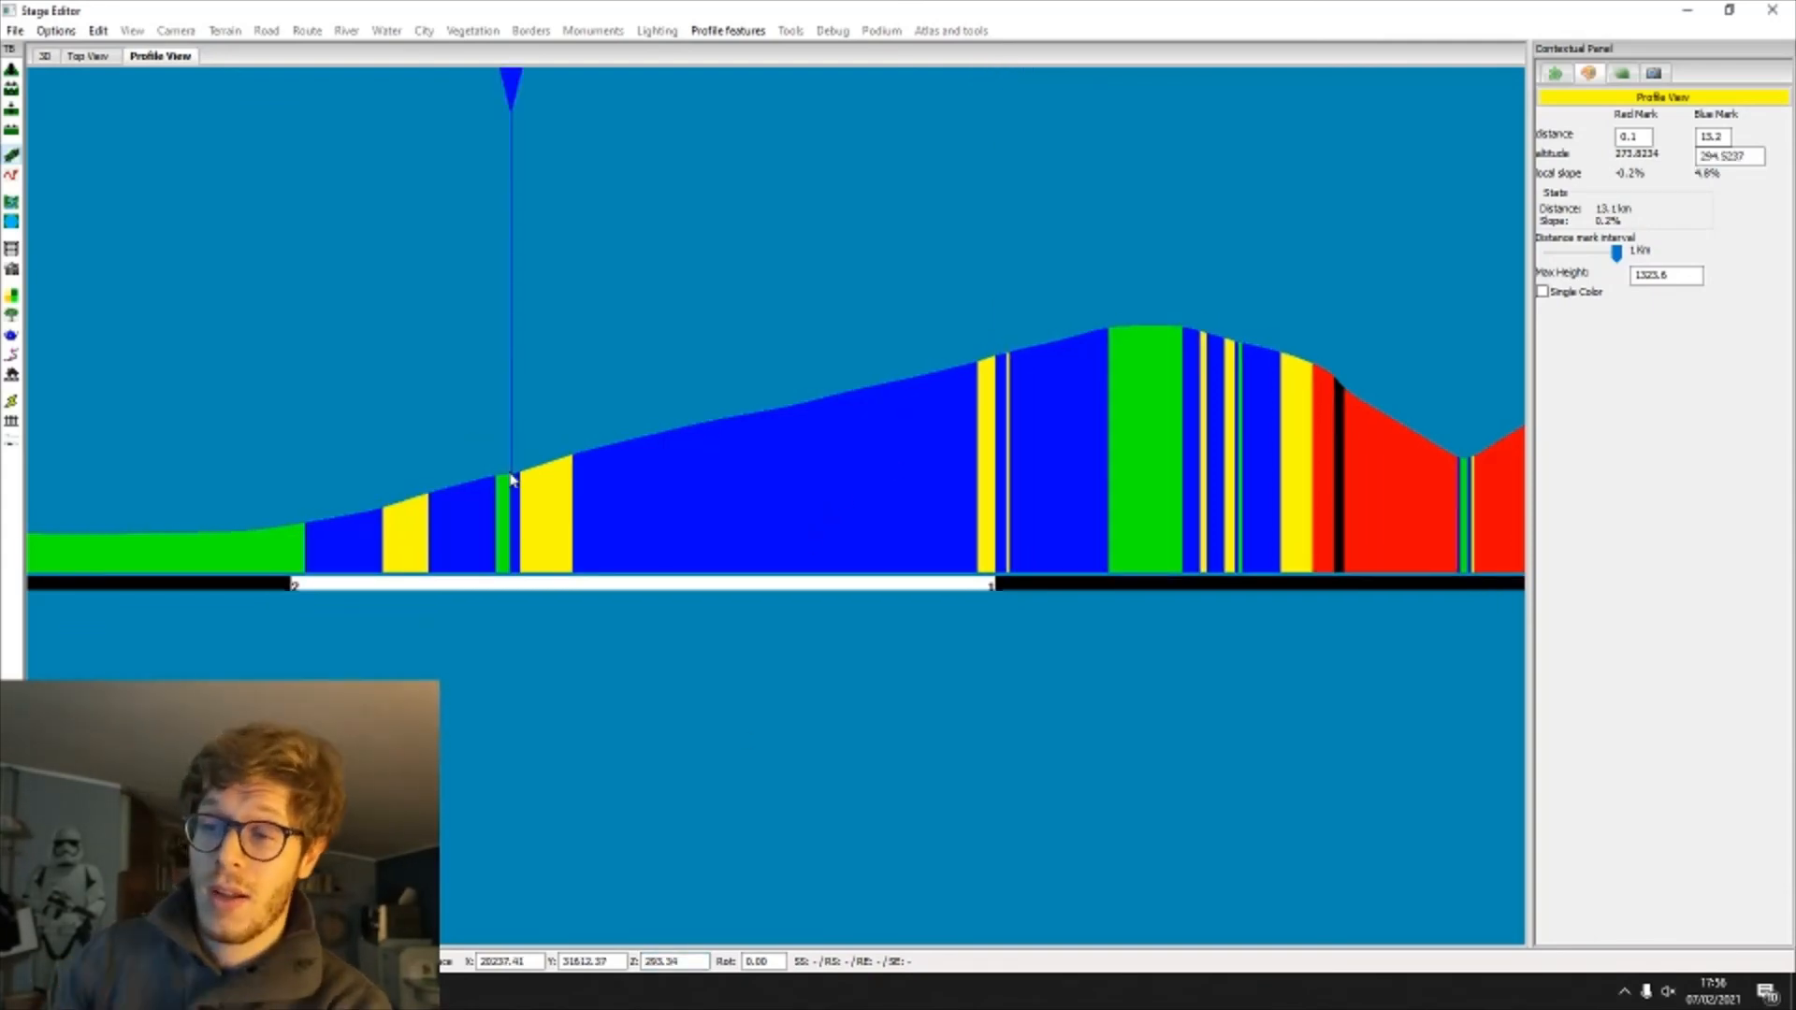
pyautogui.moveTo(503, 486)
pyautogui.mouseDown()
pyautogui.moveTo(514, 461)
pyautogui.moveTo(514, 482)
pyautogui.mouseUp()
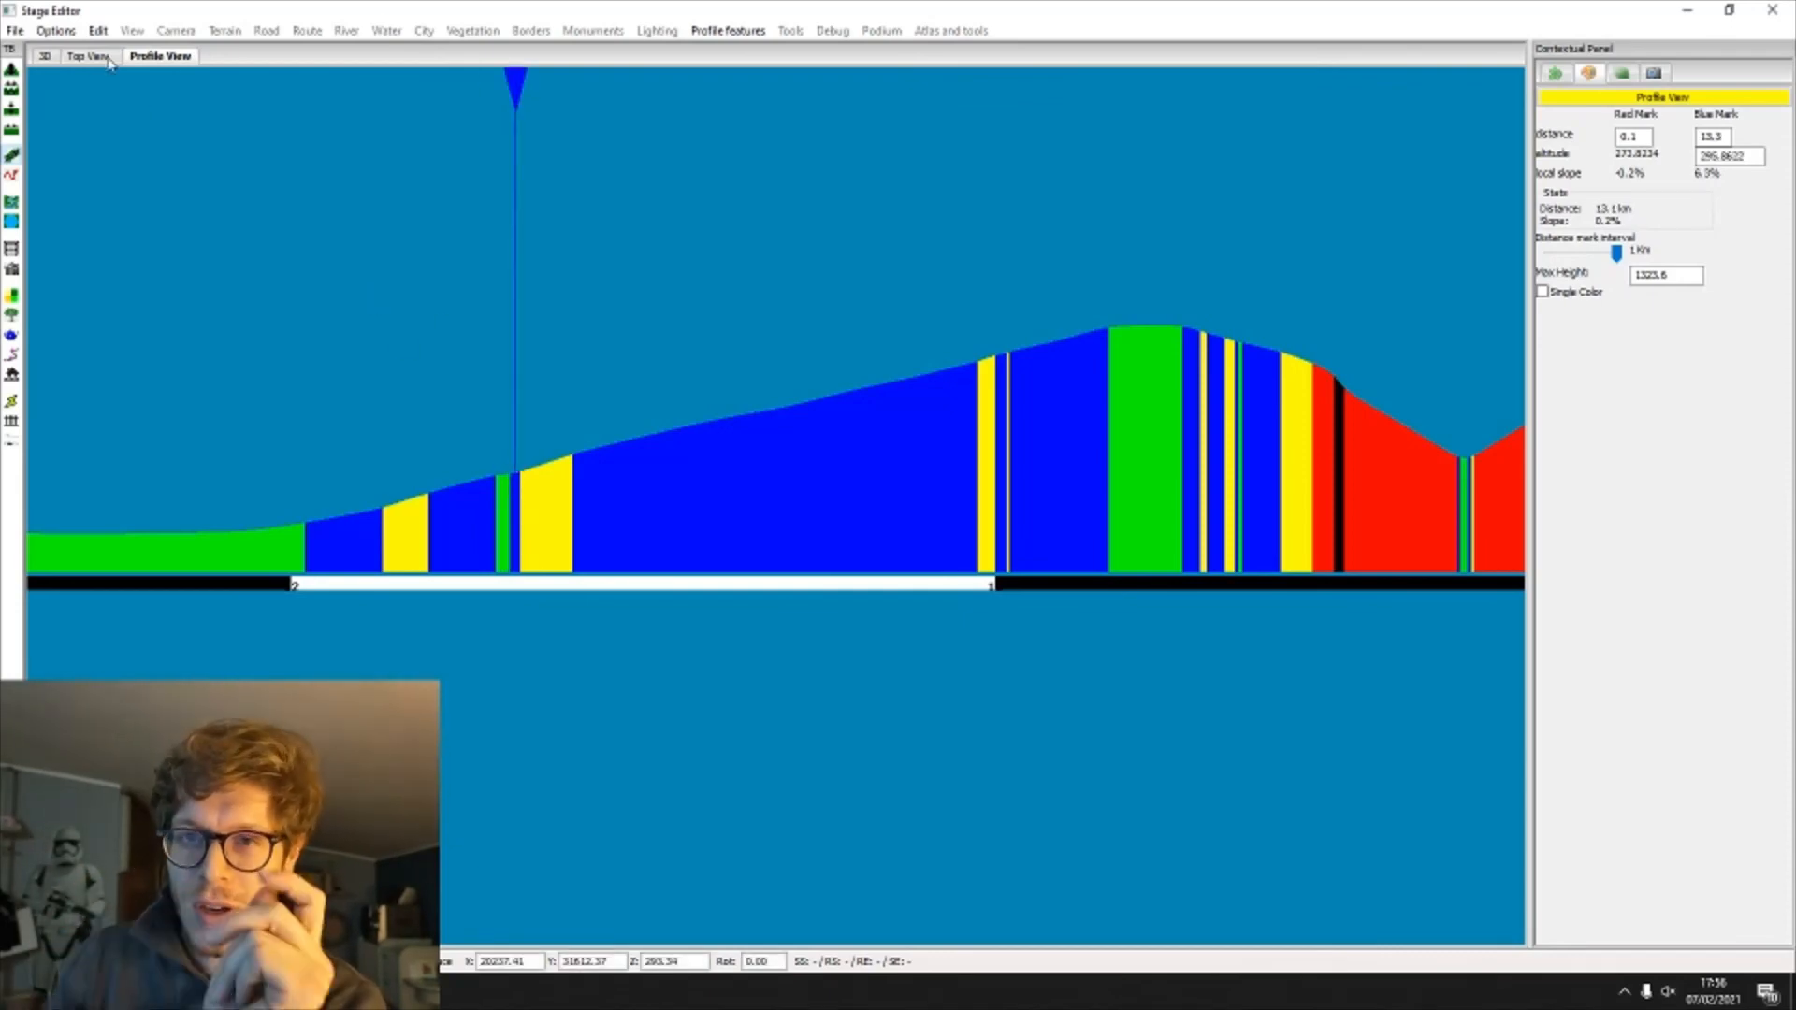
pyautogui.click(53, 58)
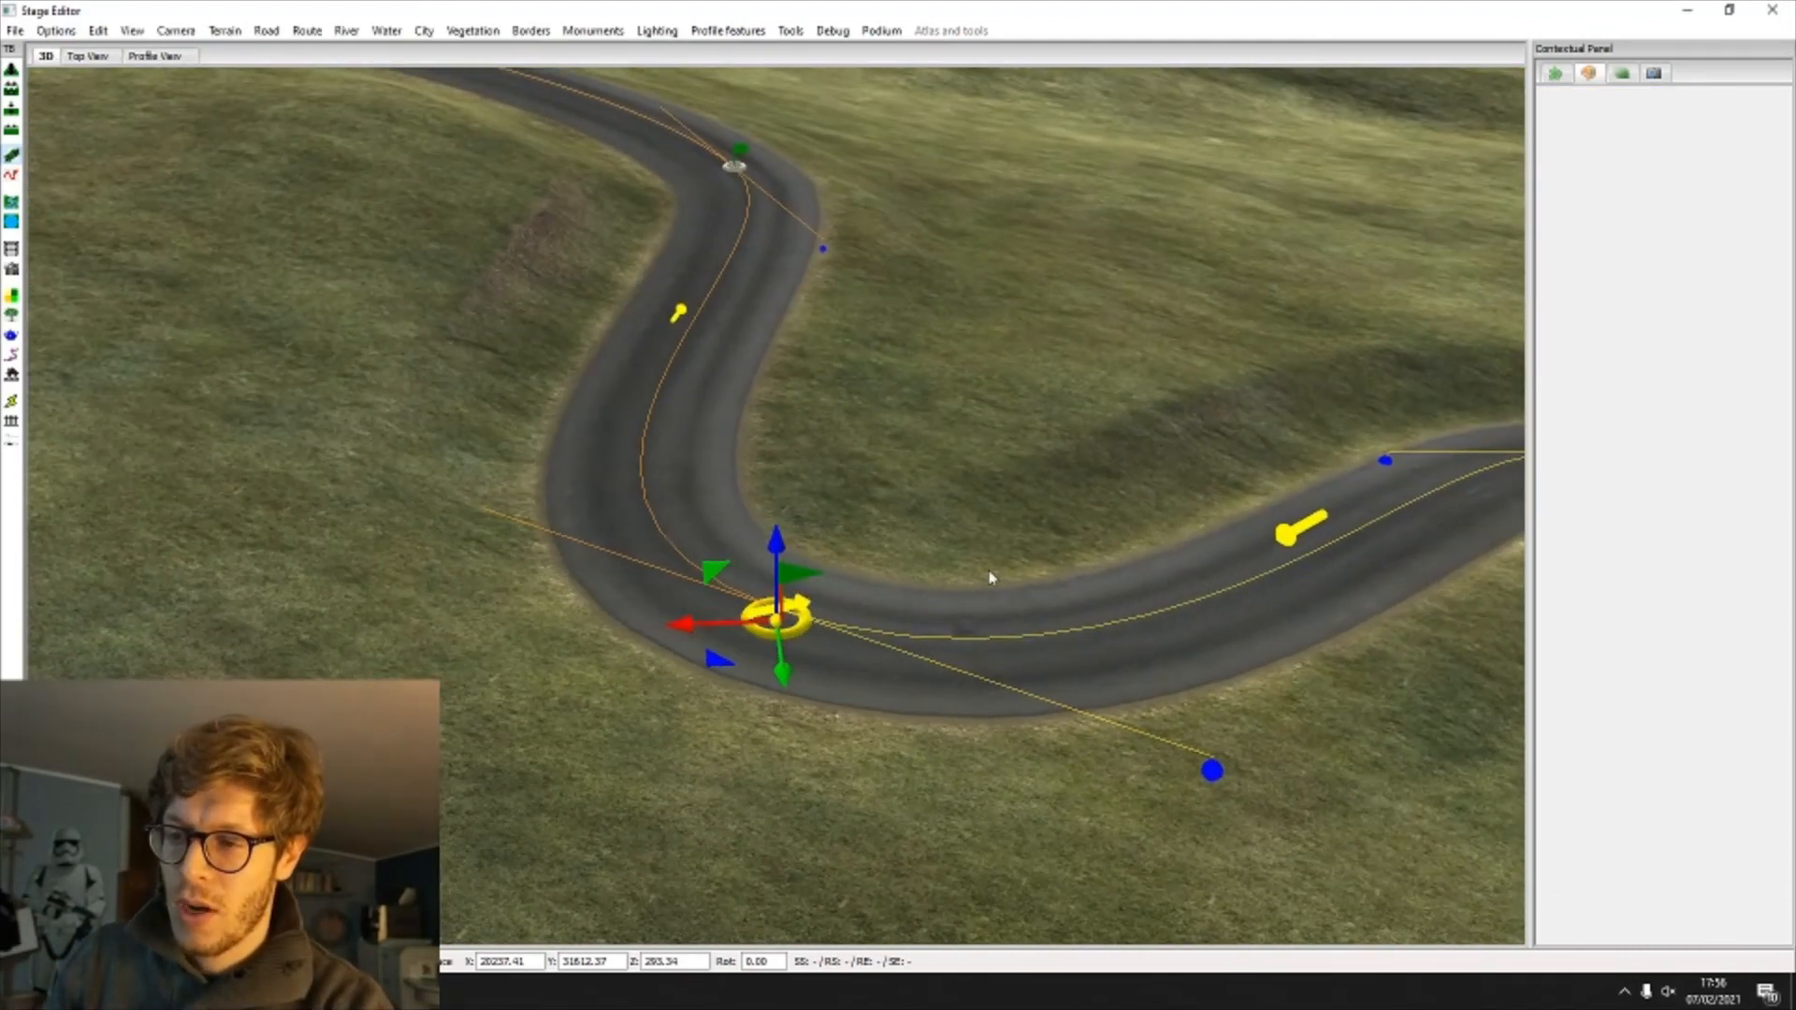
pyautogui.moveTo(992, 578); pyautogui.dragTo(916, 827, button='middle')
pyautogui.click(915, 827)
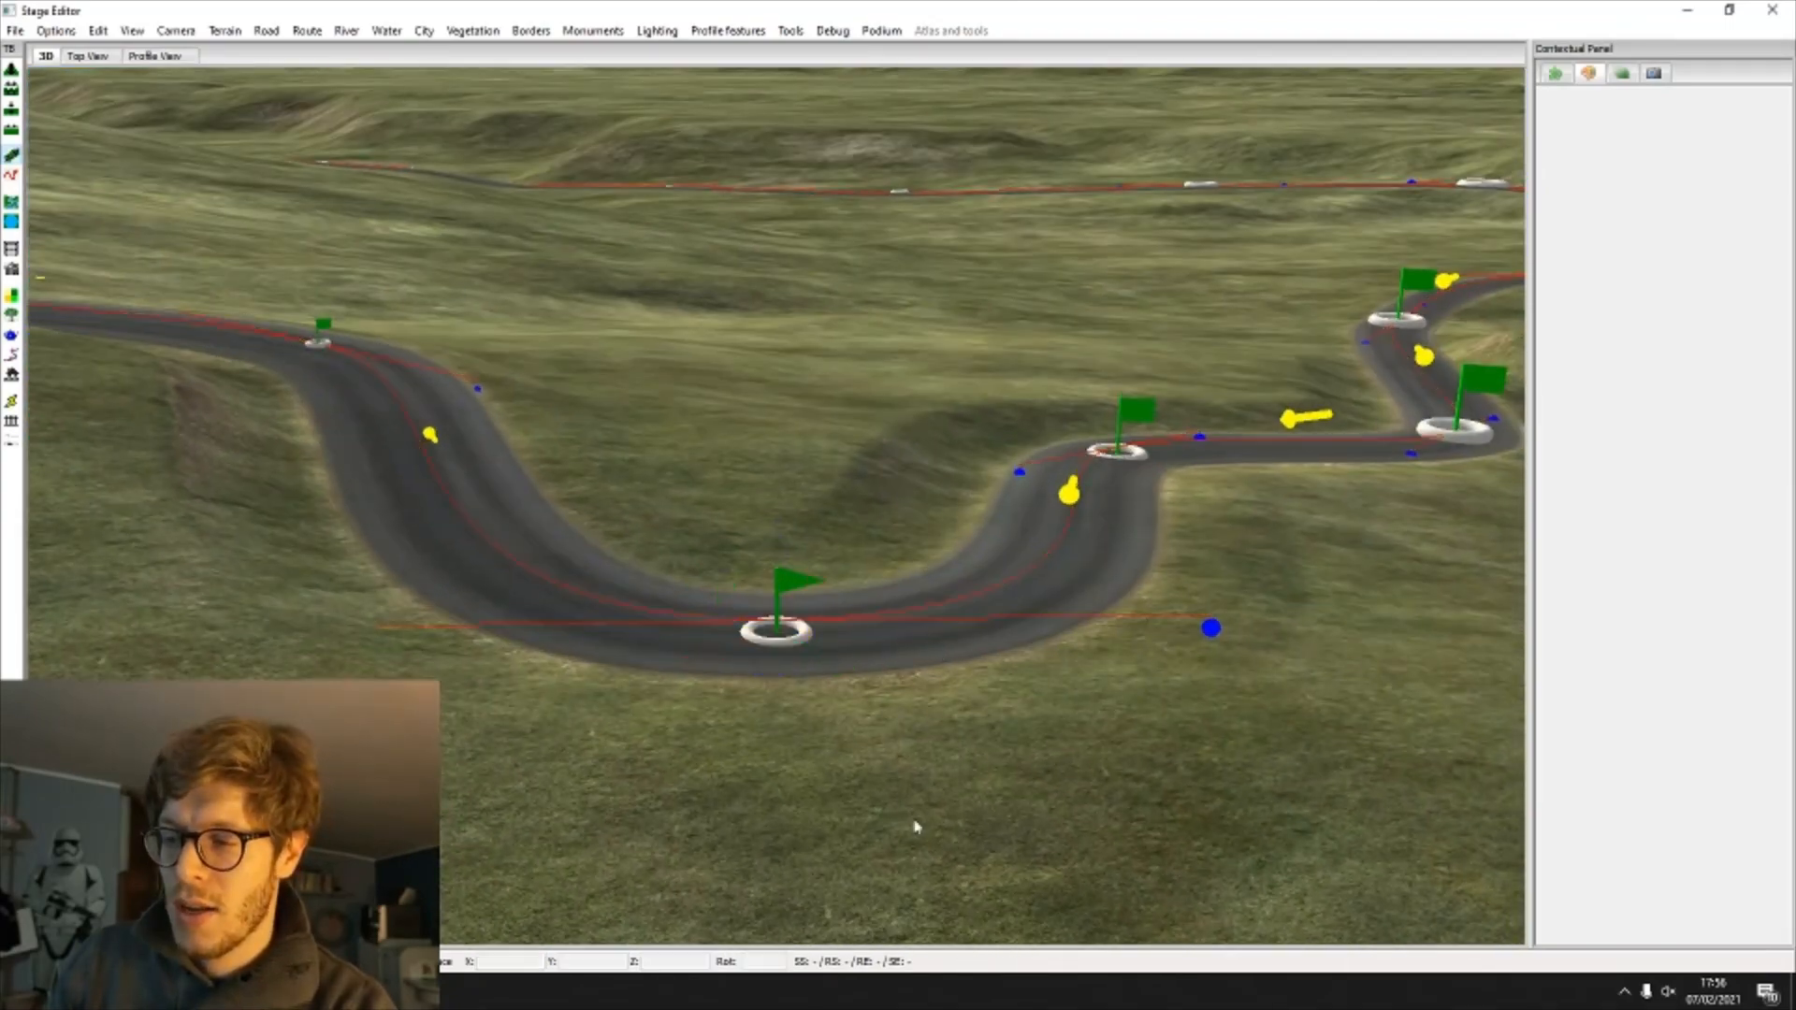
pyautogui.click(792, 695)
pyautogui.moveTo(792, 695); pyautogui.dragTo(245, 631, button='middle')
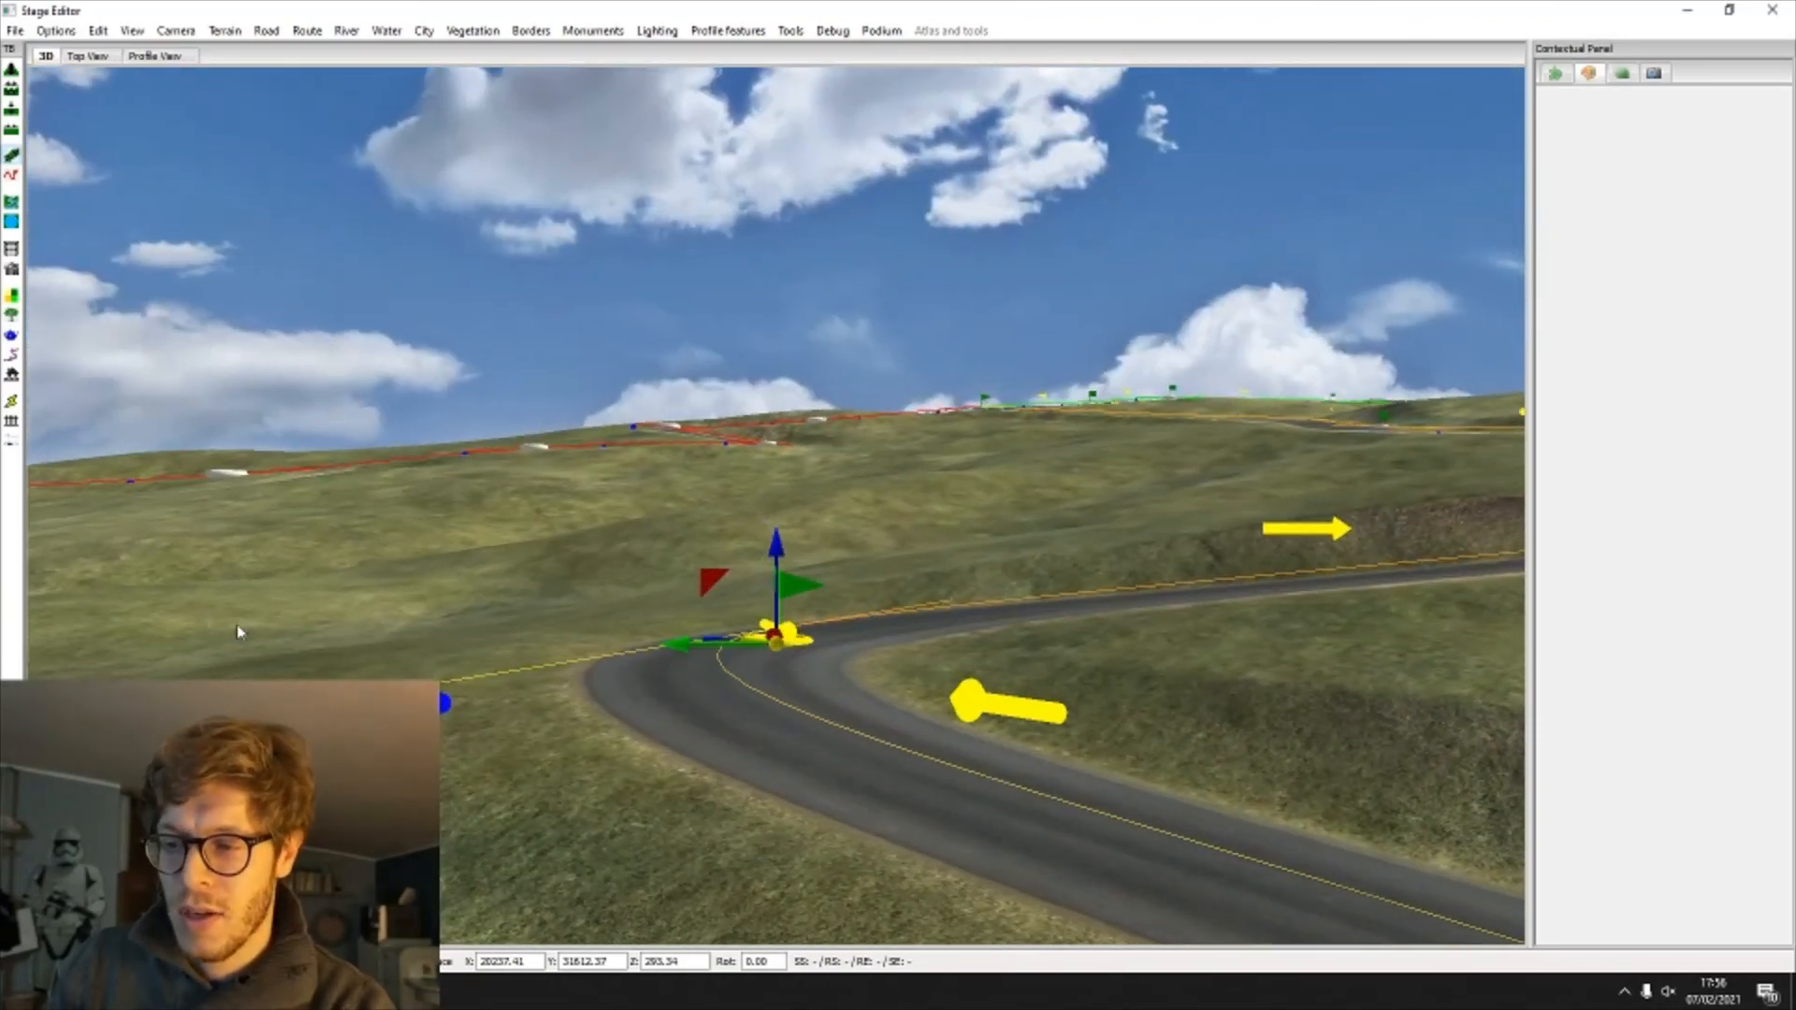
pyautogui.click(277, 641)
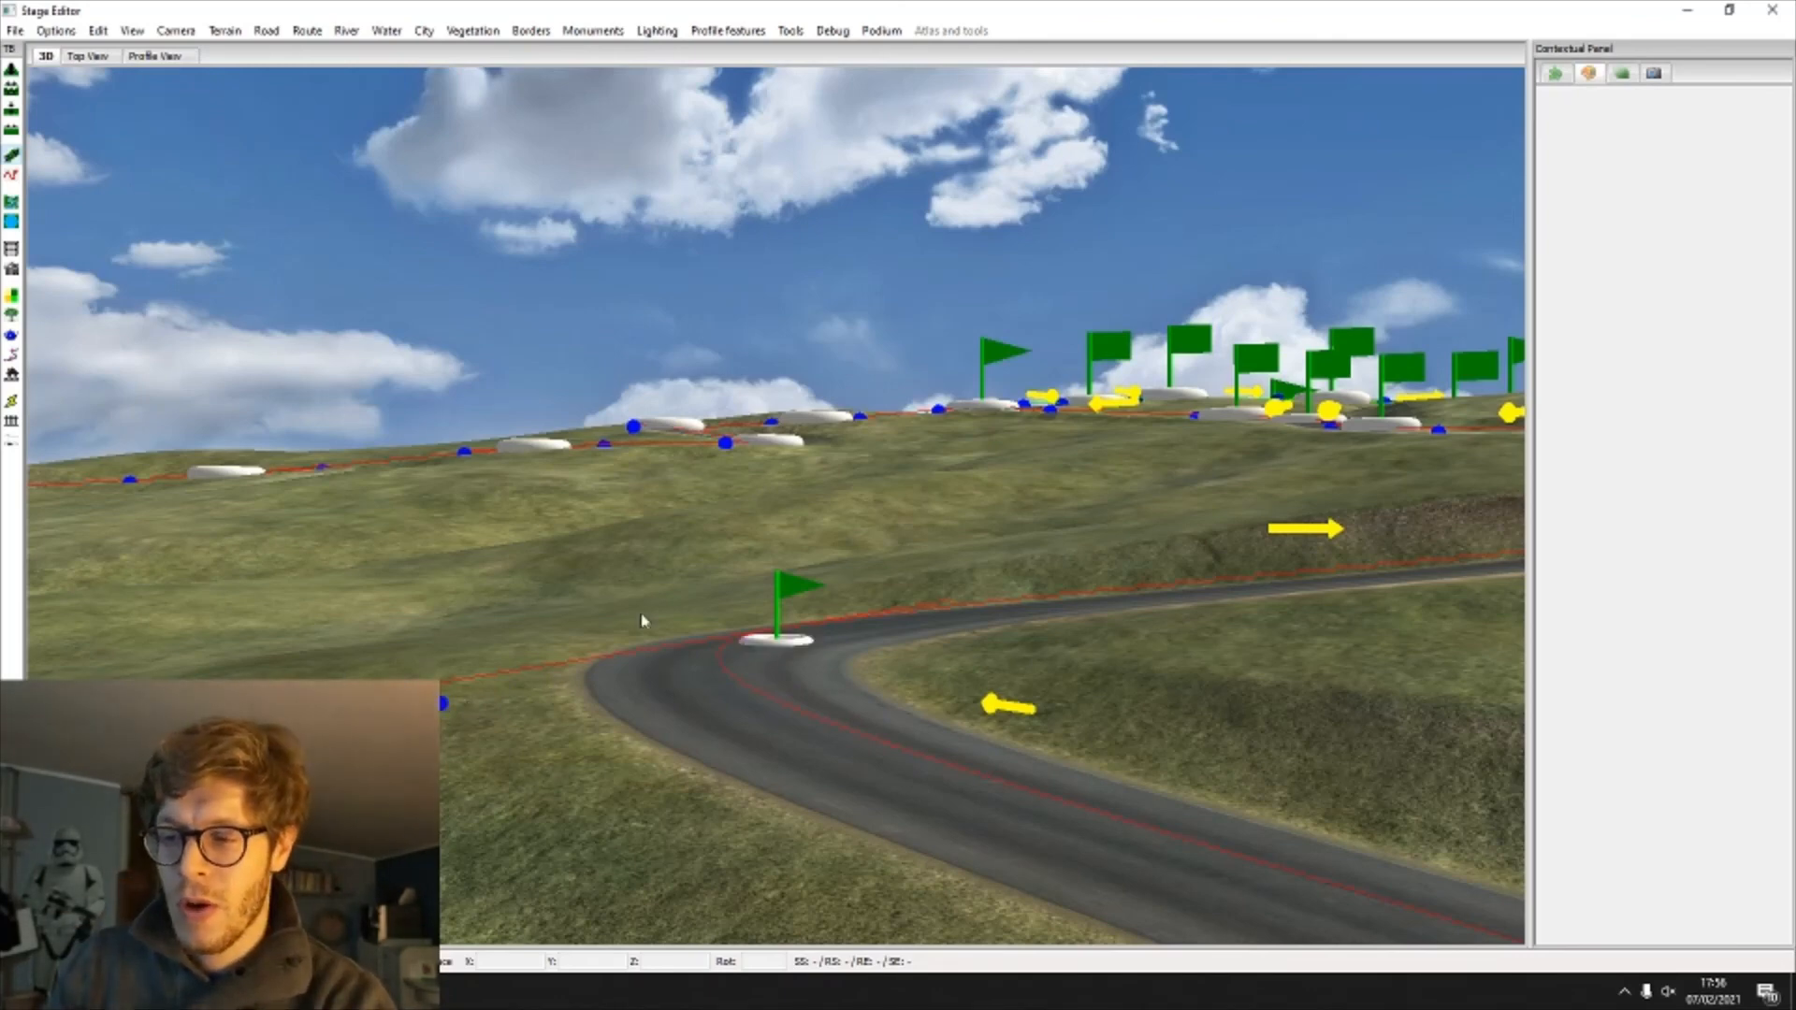
pyautogui.moveTo(643, 620); pyautogui.dragTo(741, 661, button='middle')
pyautogui.click(687, 825)
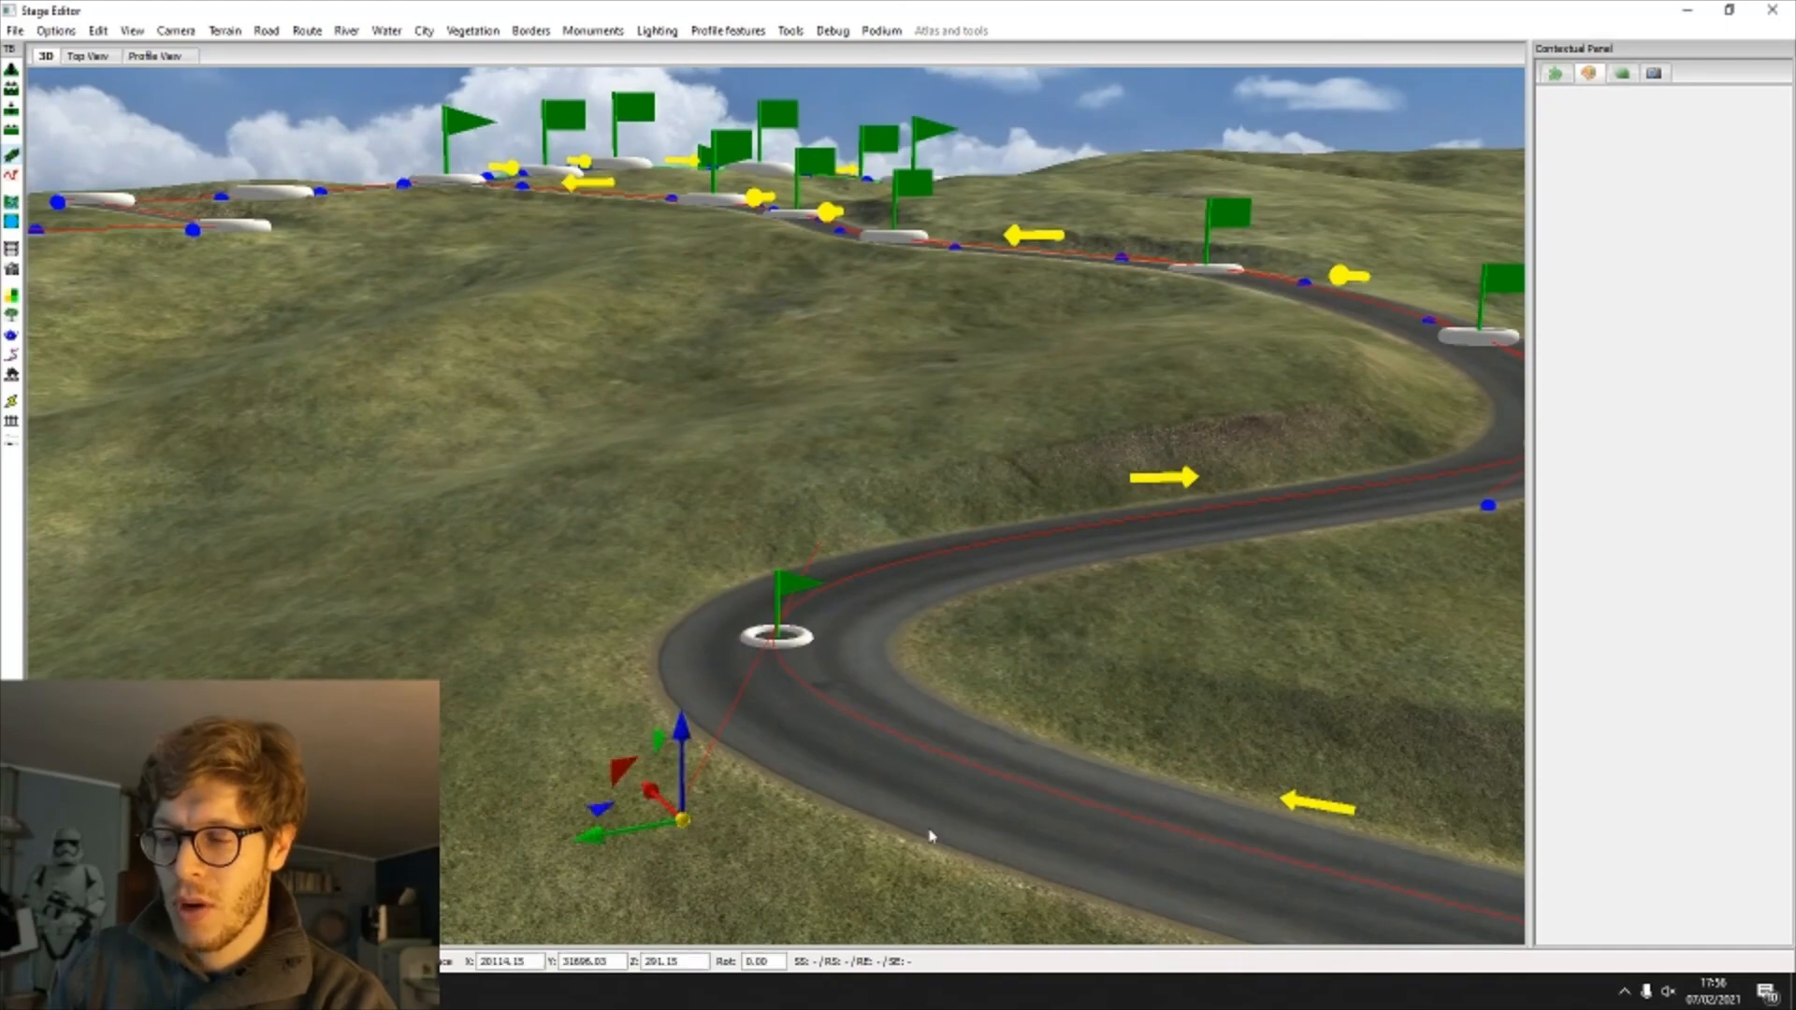
# Step: Nudge the hairpin's road point slightly along the road and raise its tangent handle to a Z coordinate of 303.50
pyautogui.moveTo(931, 835); pyautogui.dragTo(624, 823, button='middle')
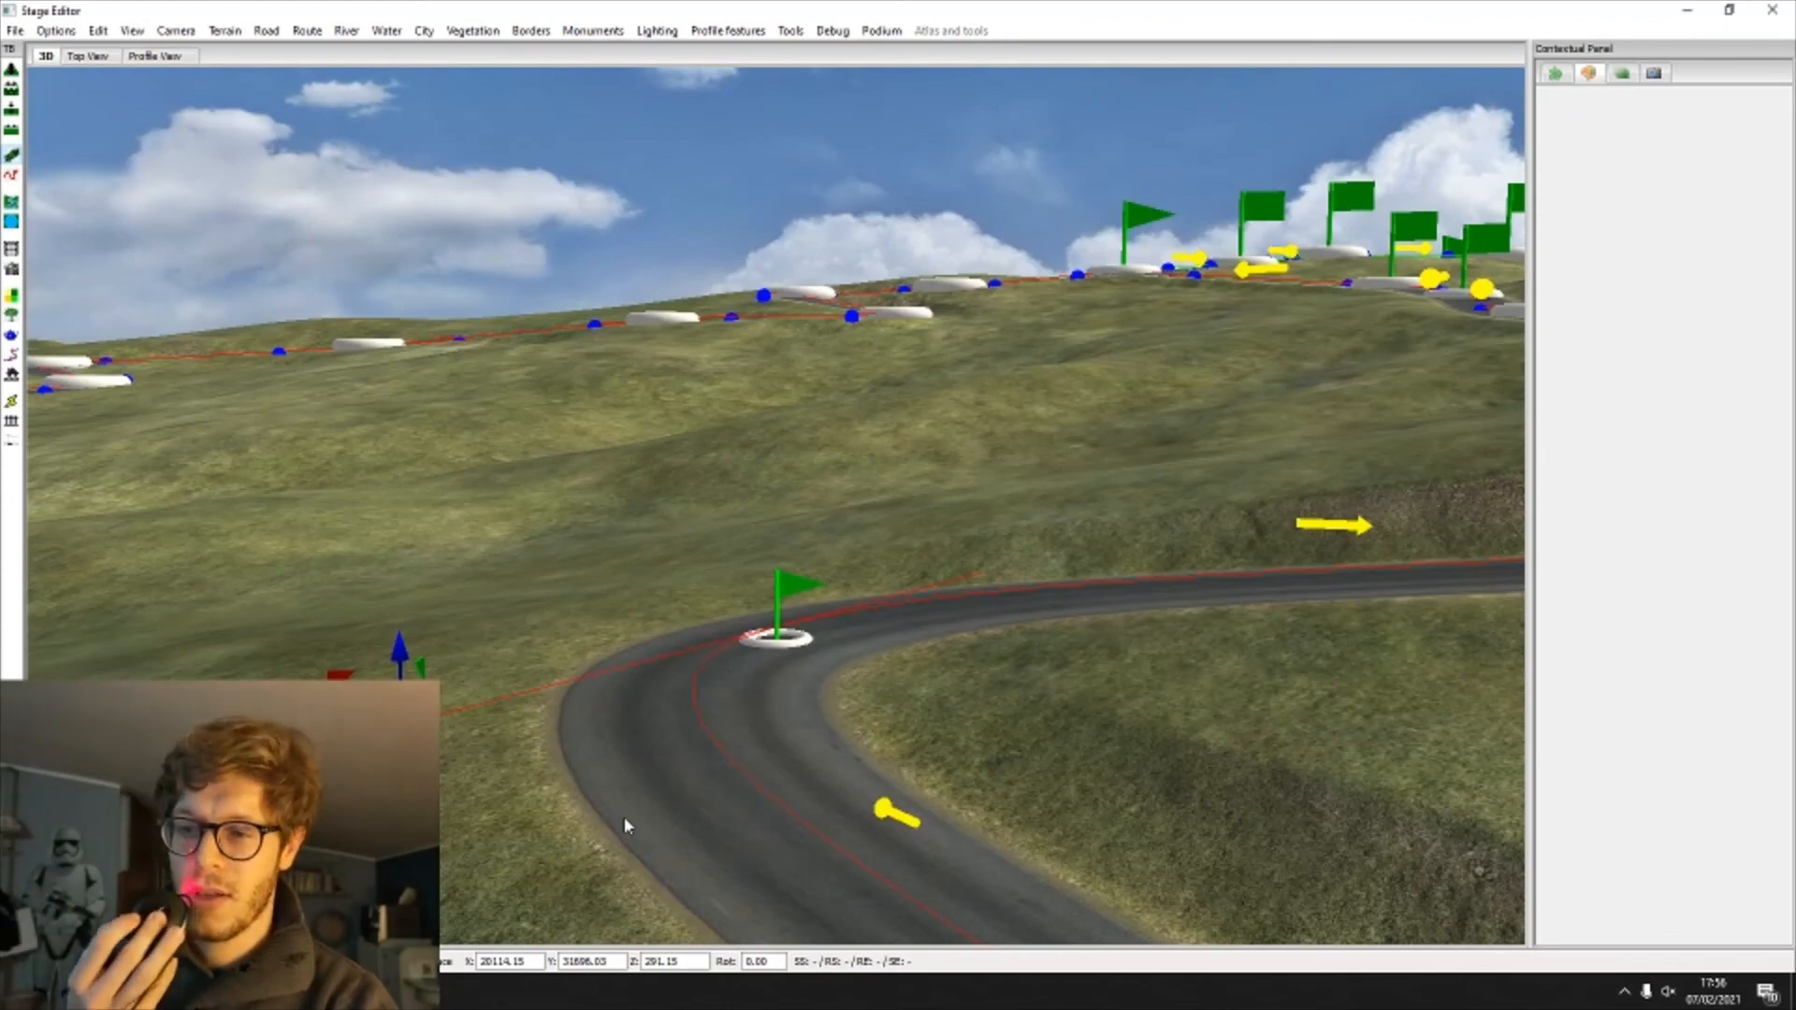
pyautogui.moveTo(621, 788); pyautogui.dragTo(441, 557, button='middle')
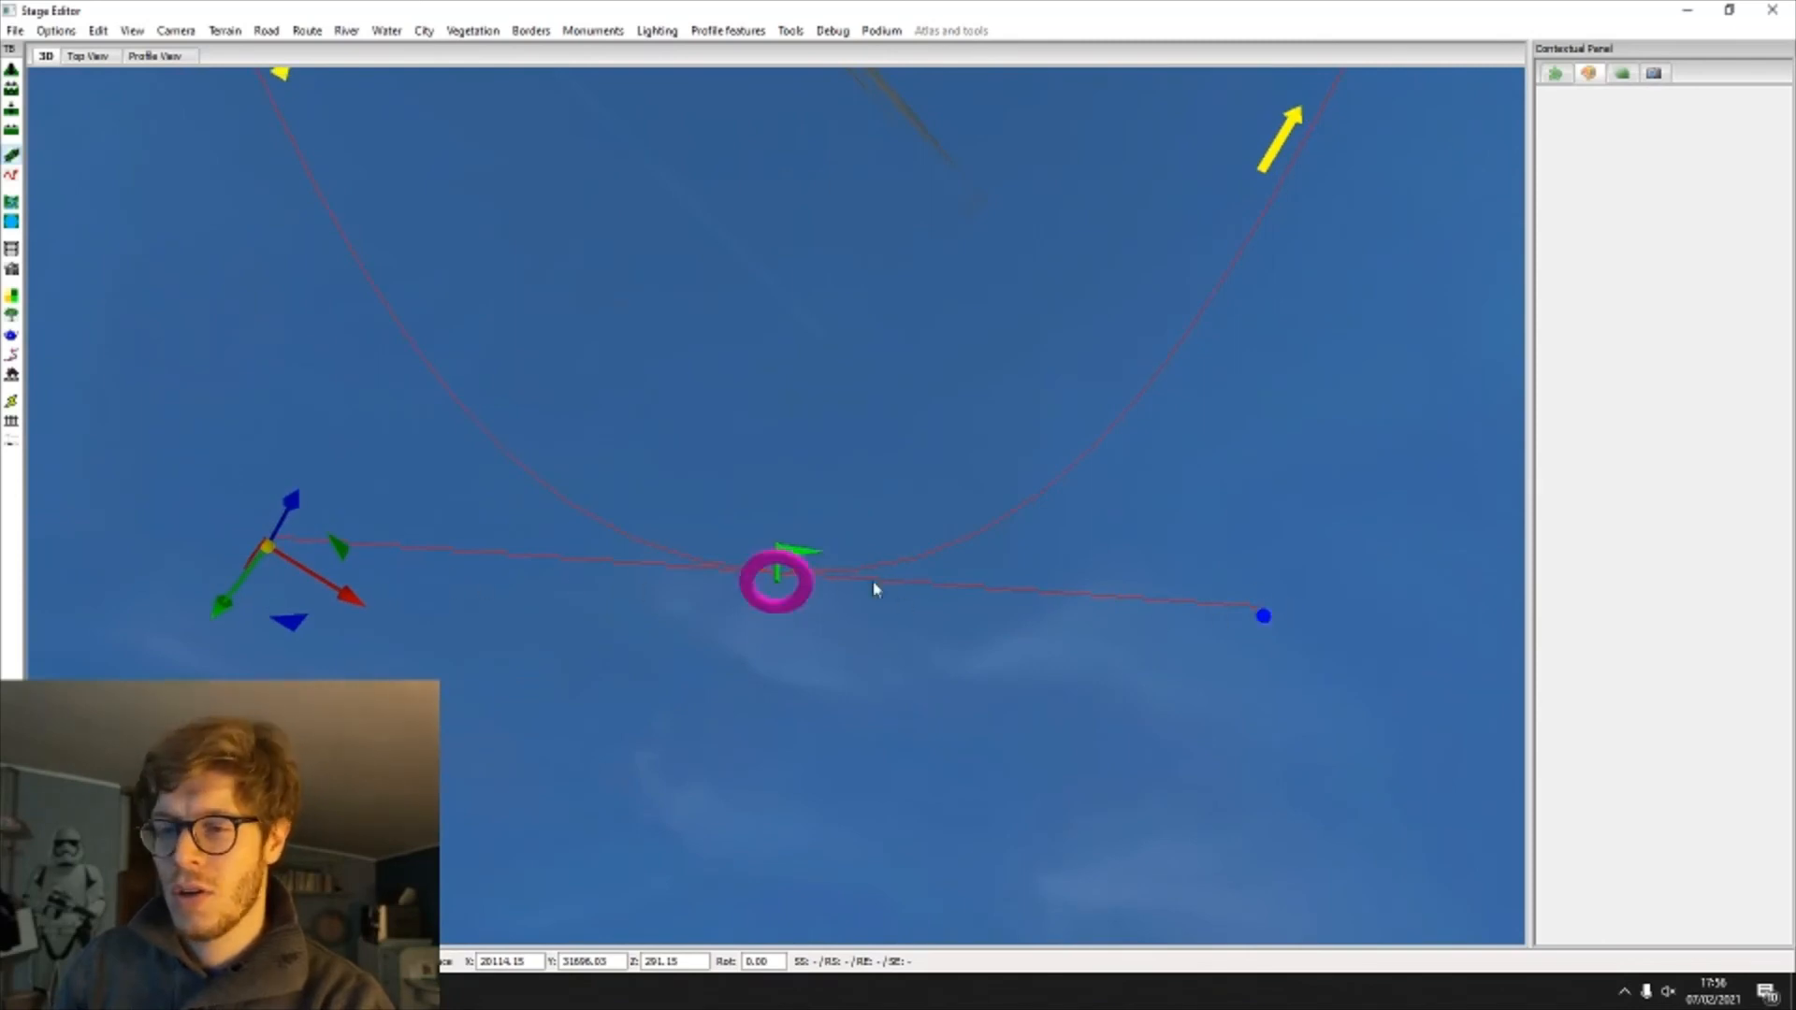
pyautogui.moveTo(1077, 580); pyautogui.dragTo(889, 785, button='middle')
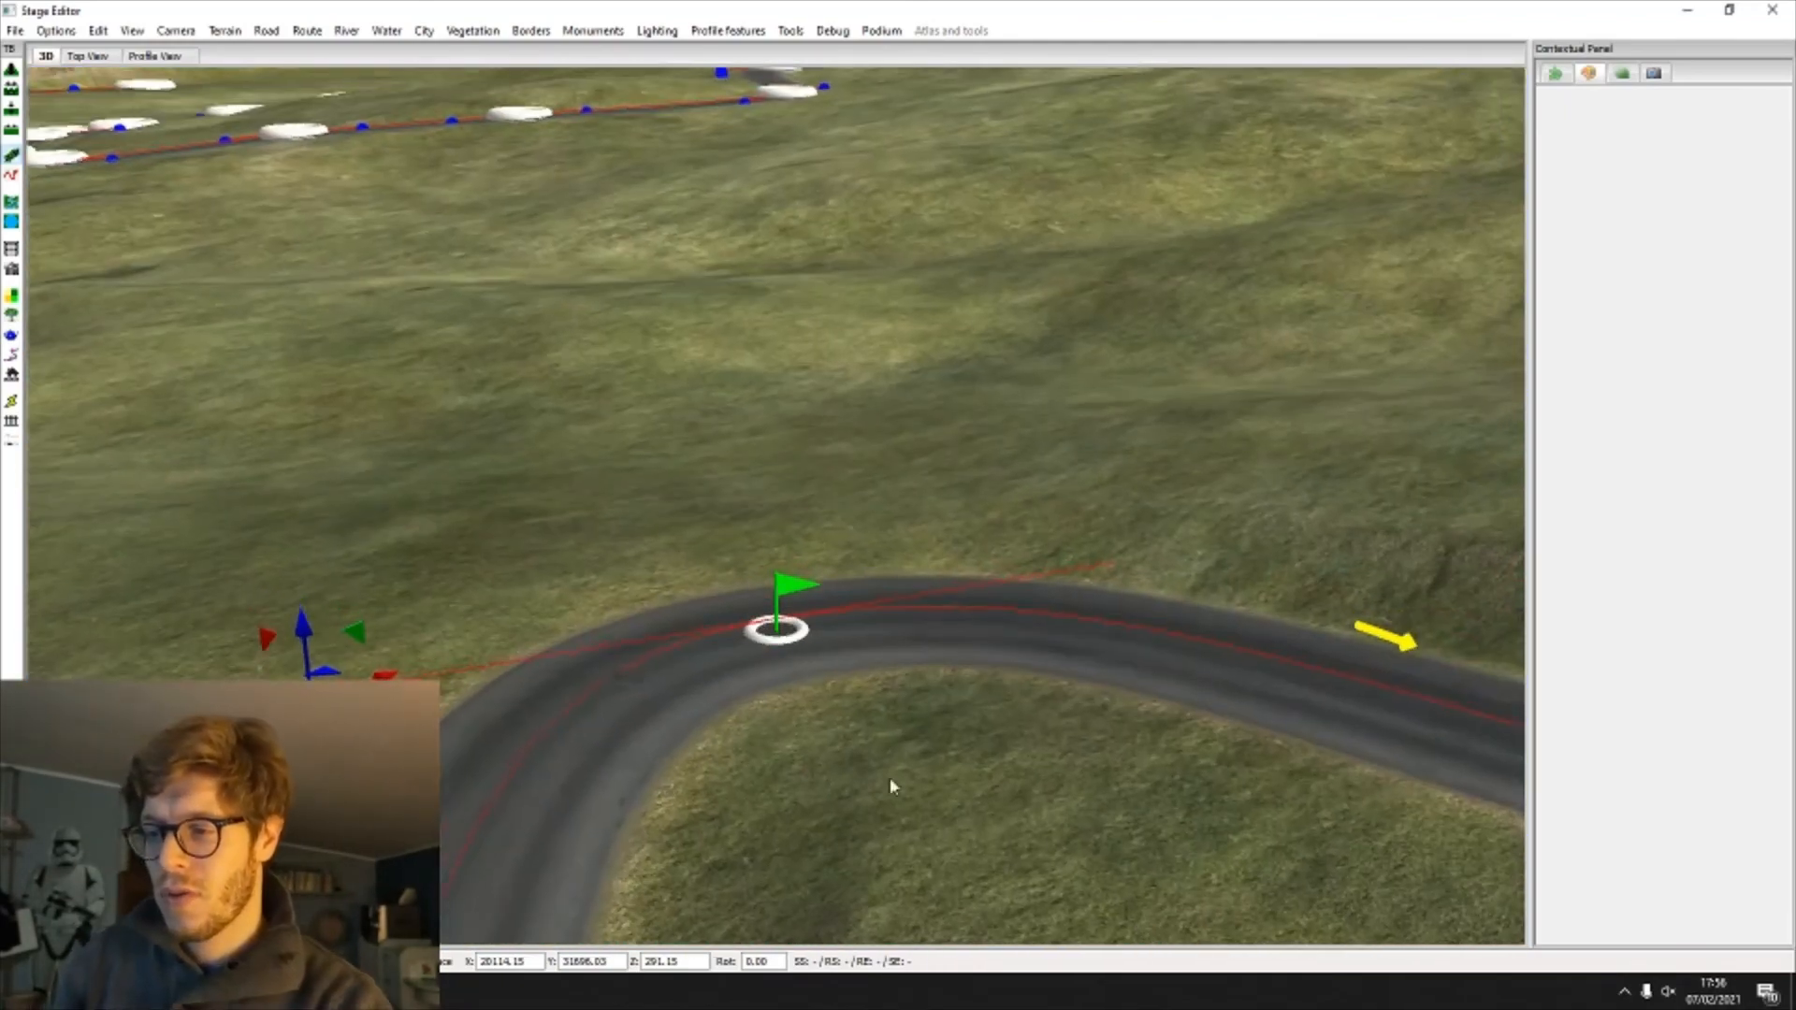
pyautogui.click(813, 656)
pyautogui.moveTo(760, 604)
pyautogui.mouseDown()
pyautogui.moveTo(741, 606)
pyautogui.moveTo(762, 610)
pyautogui.mouseUp()
pyautogui.press('Escape')
pyautogui.click(318, 696)
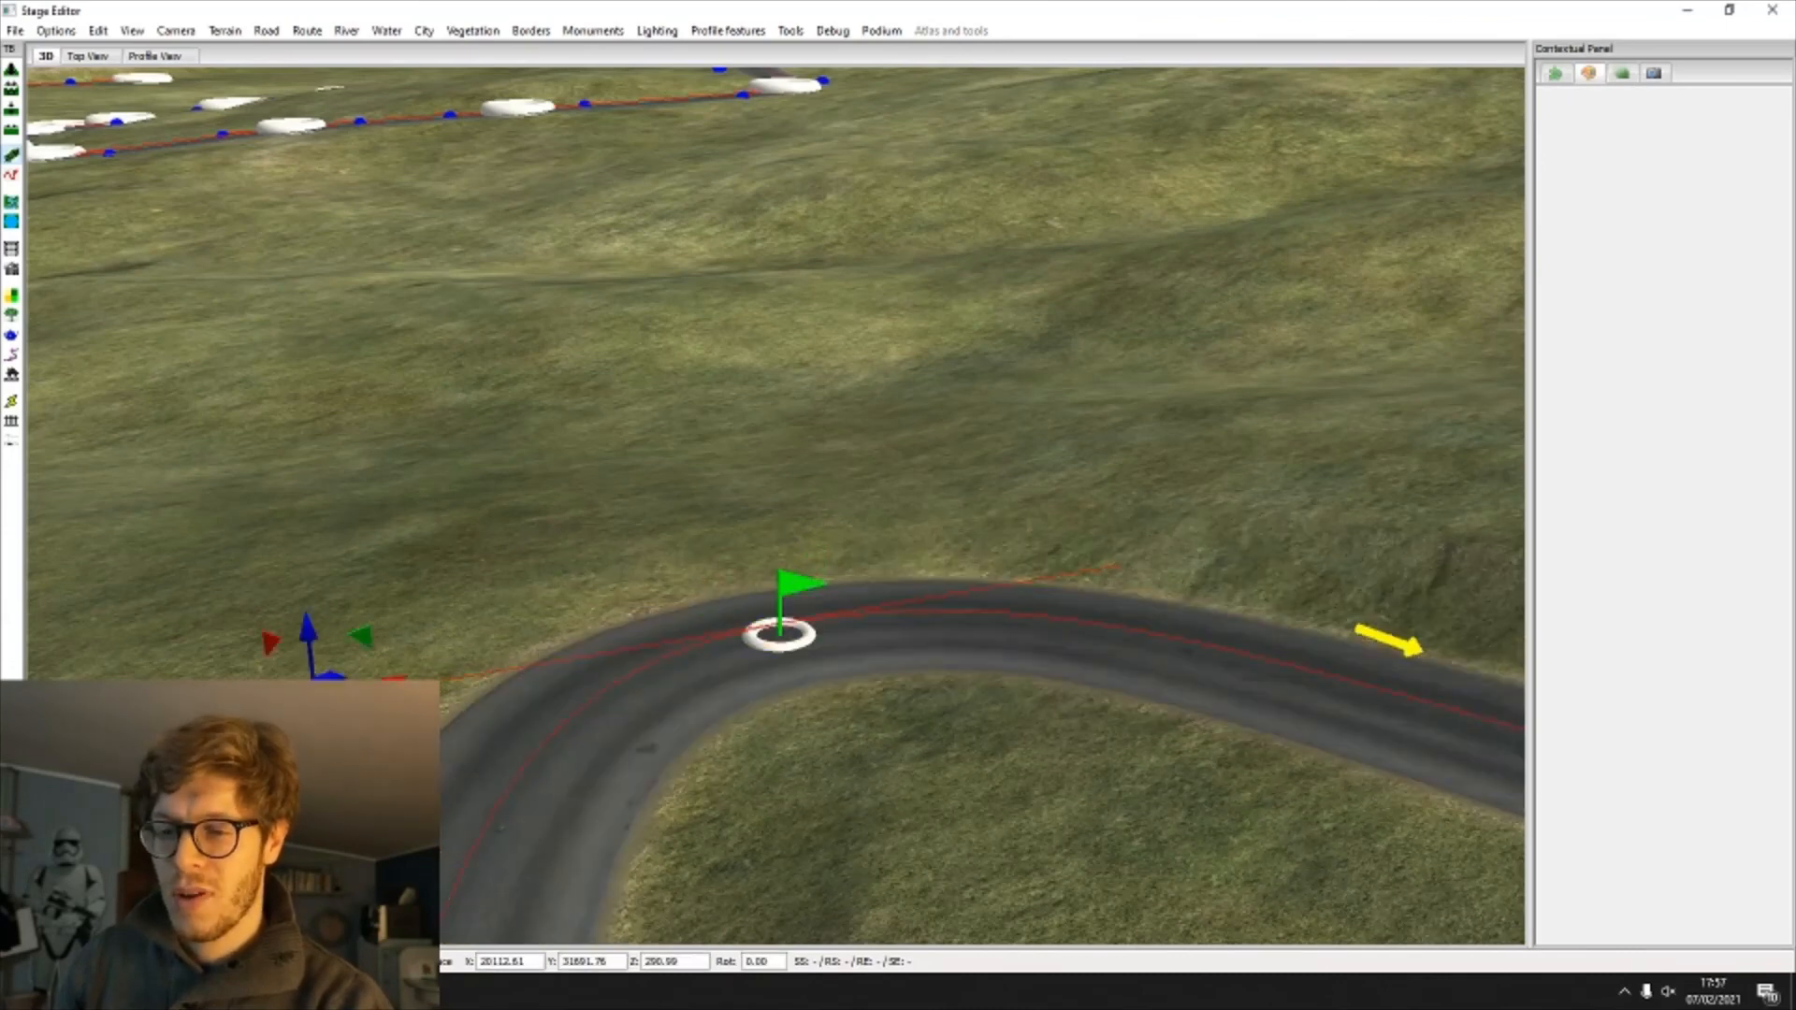
pyautogui.moveTo(313, 639); pyautogui.dragTo(305, 604)
pyautogui.moveTo(552, 589); pyautogui.dragTo(668, 670, button='middle')
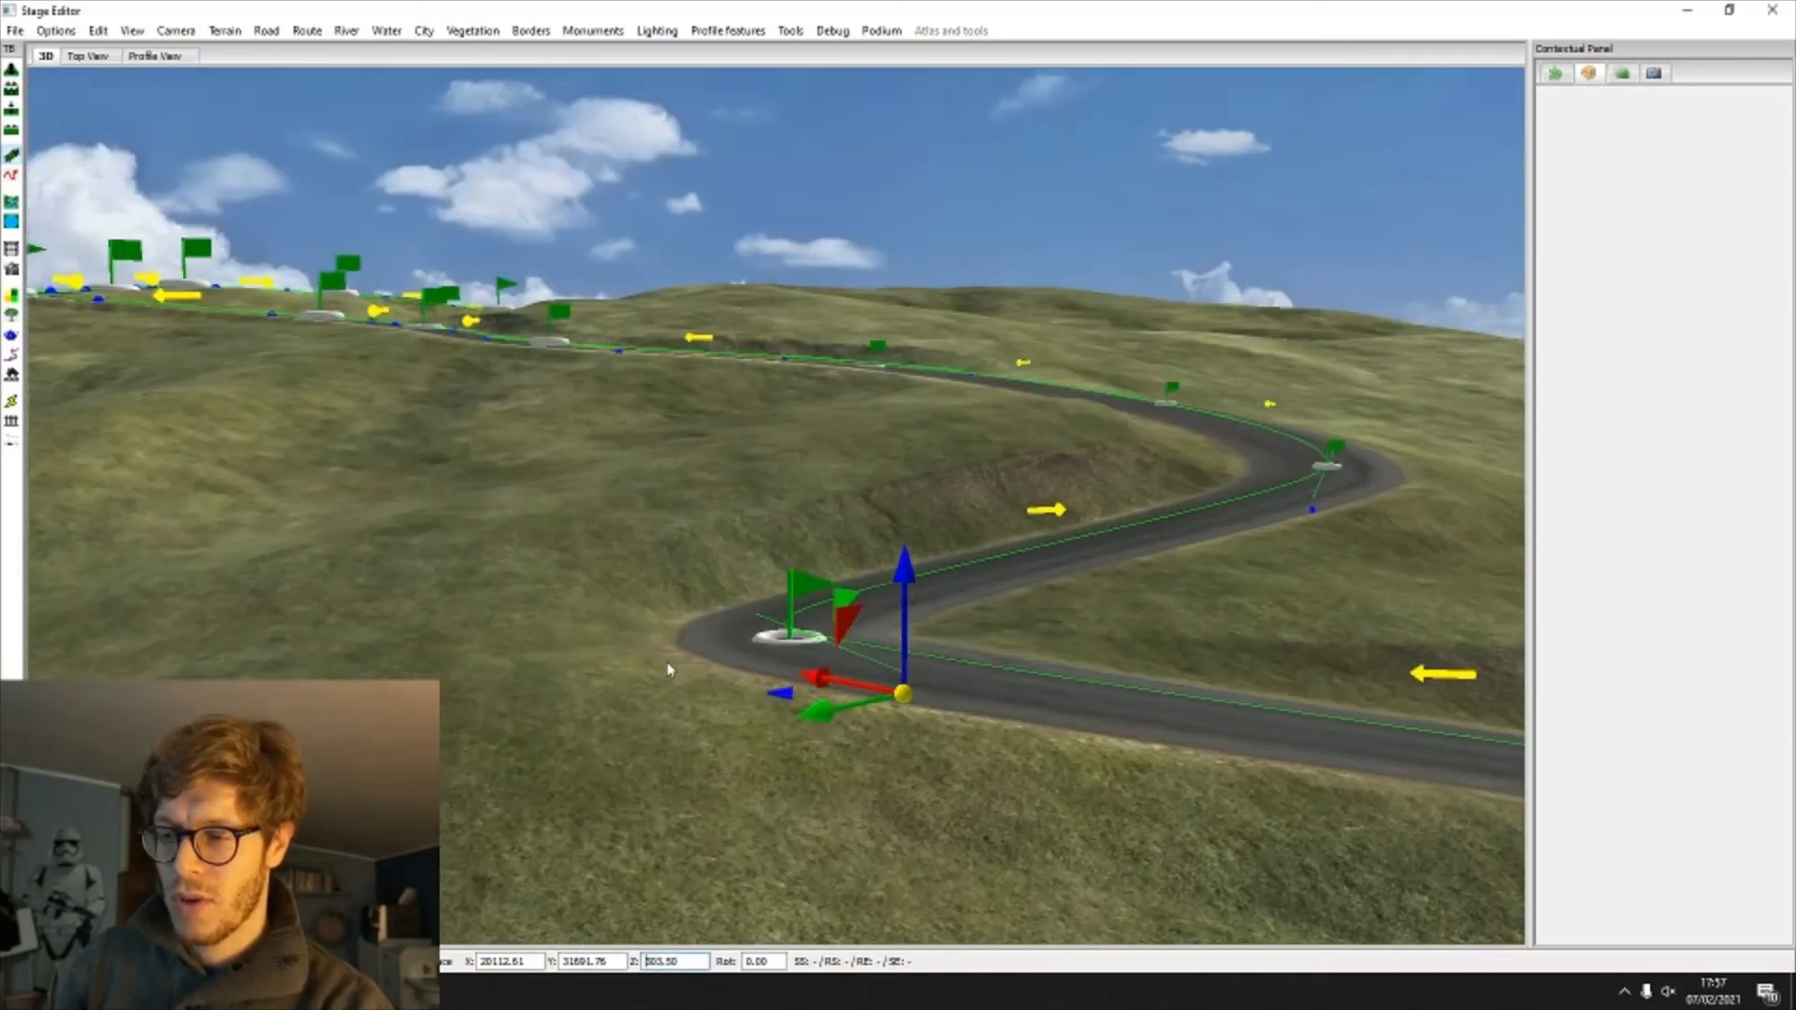
# Step: Return to the profile view and lower the hairpin tangent handle's Z coordinate to 284.50
pyautogui.click(157, 56)
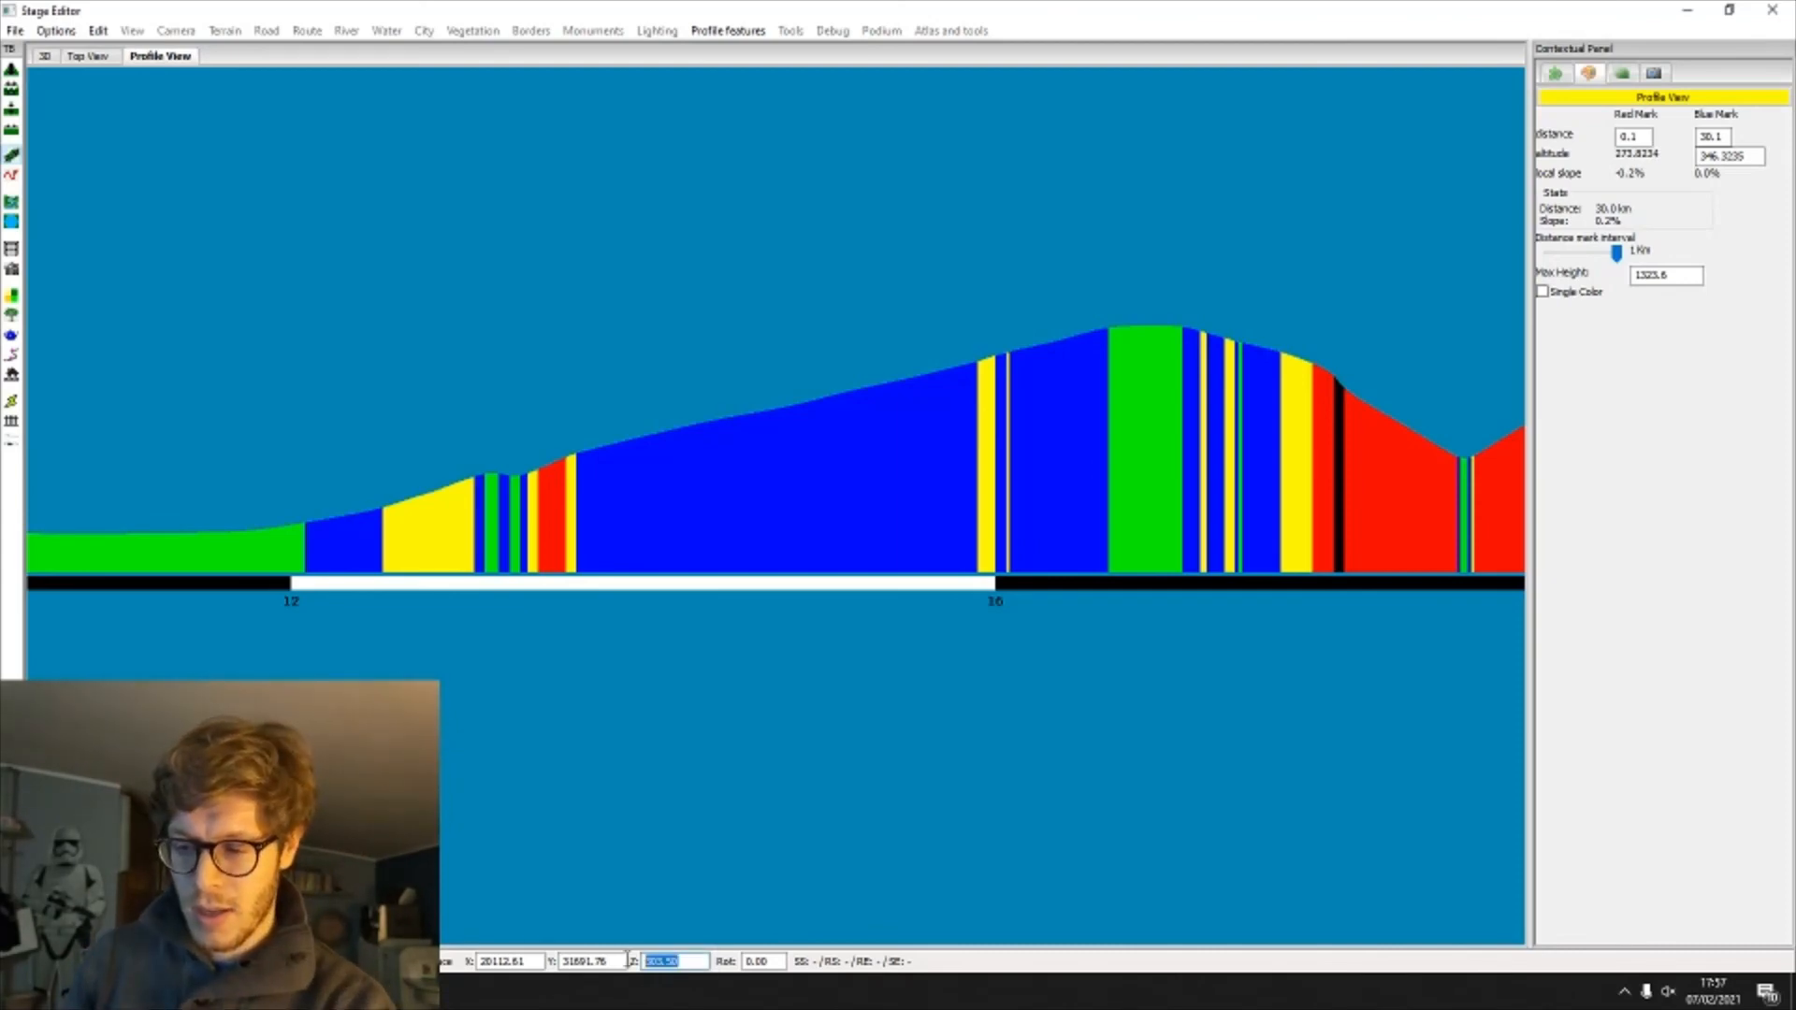
pyautogui.click(653, 960)
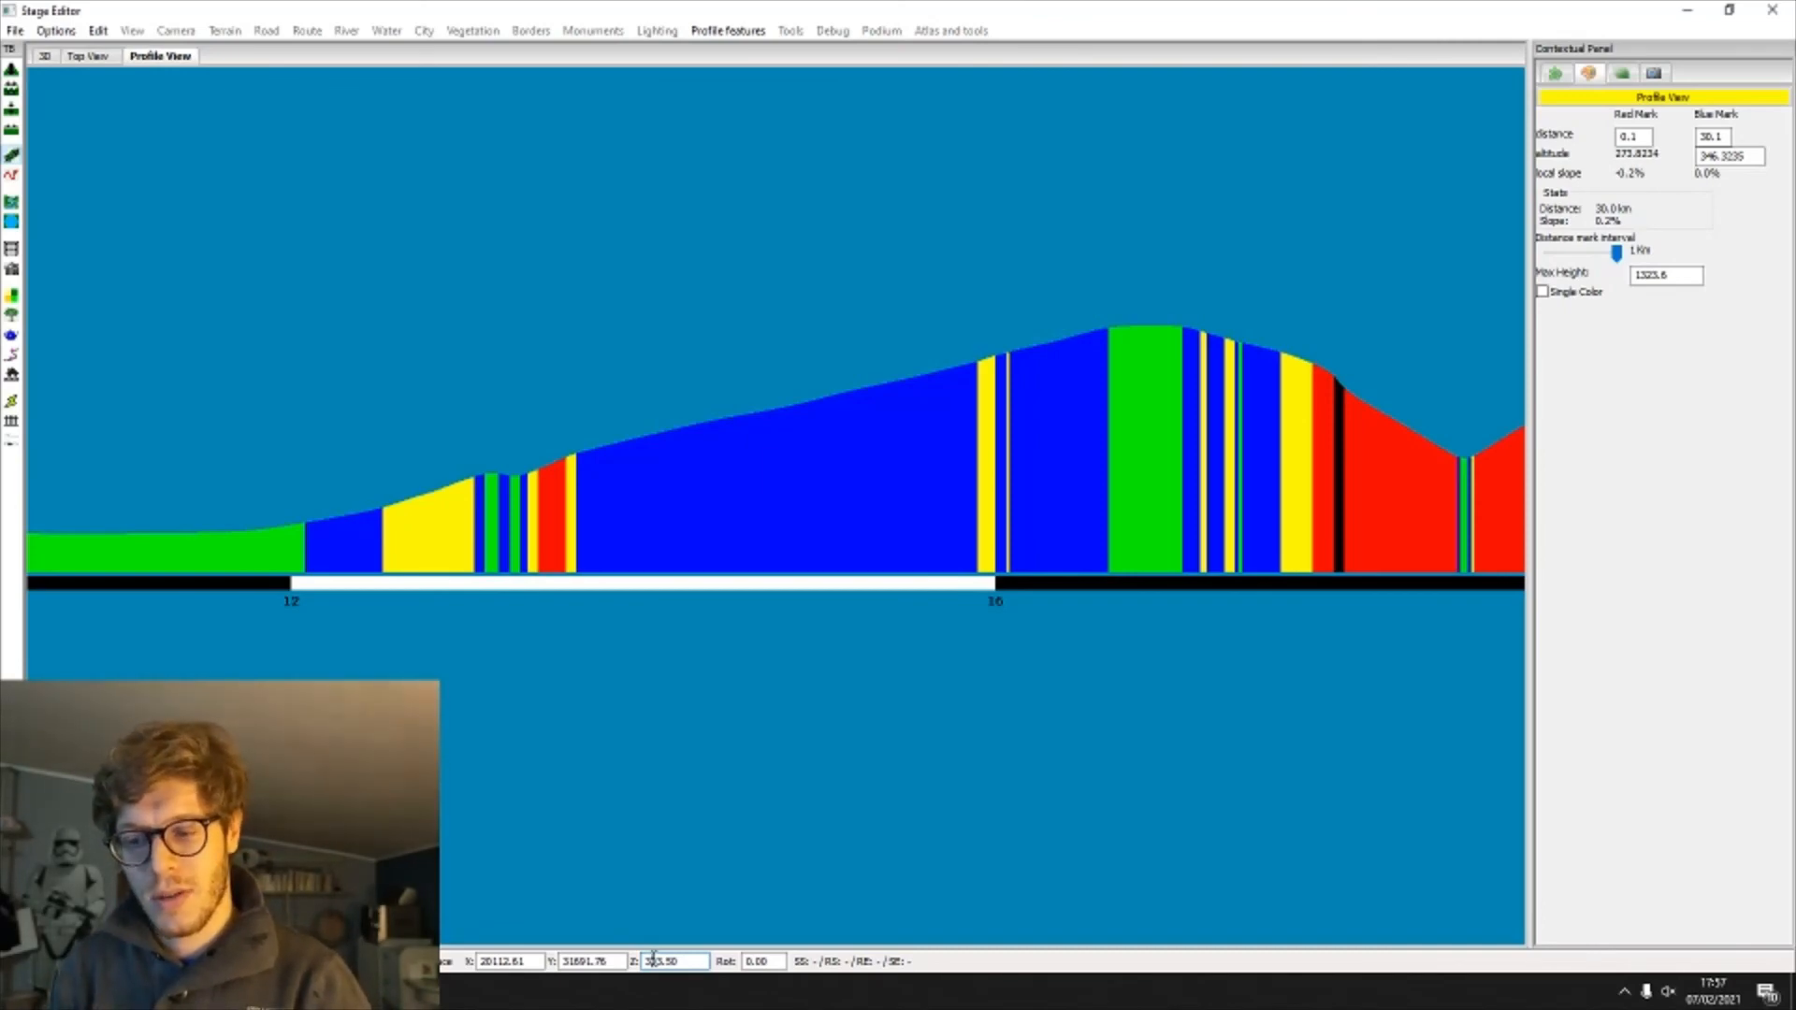
pyautogui.scroll(-8, 653, 960)
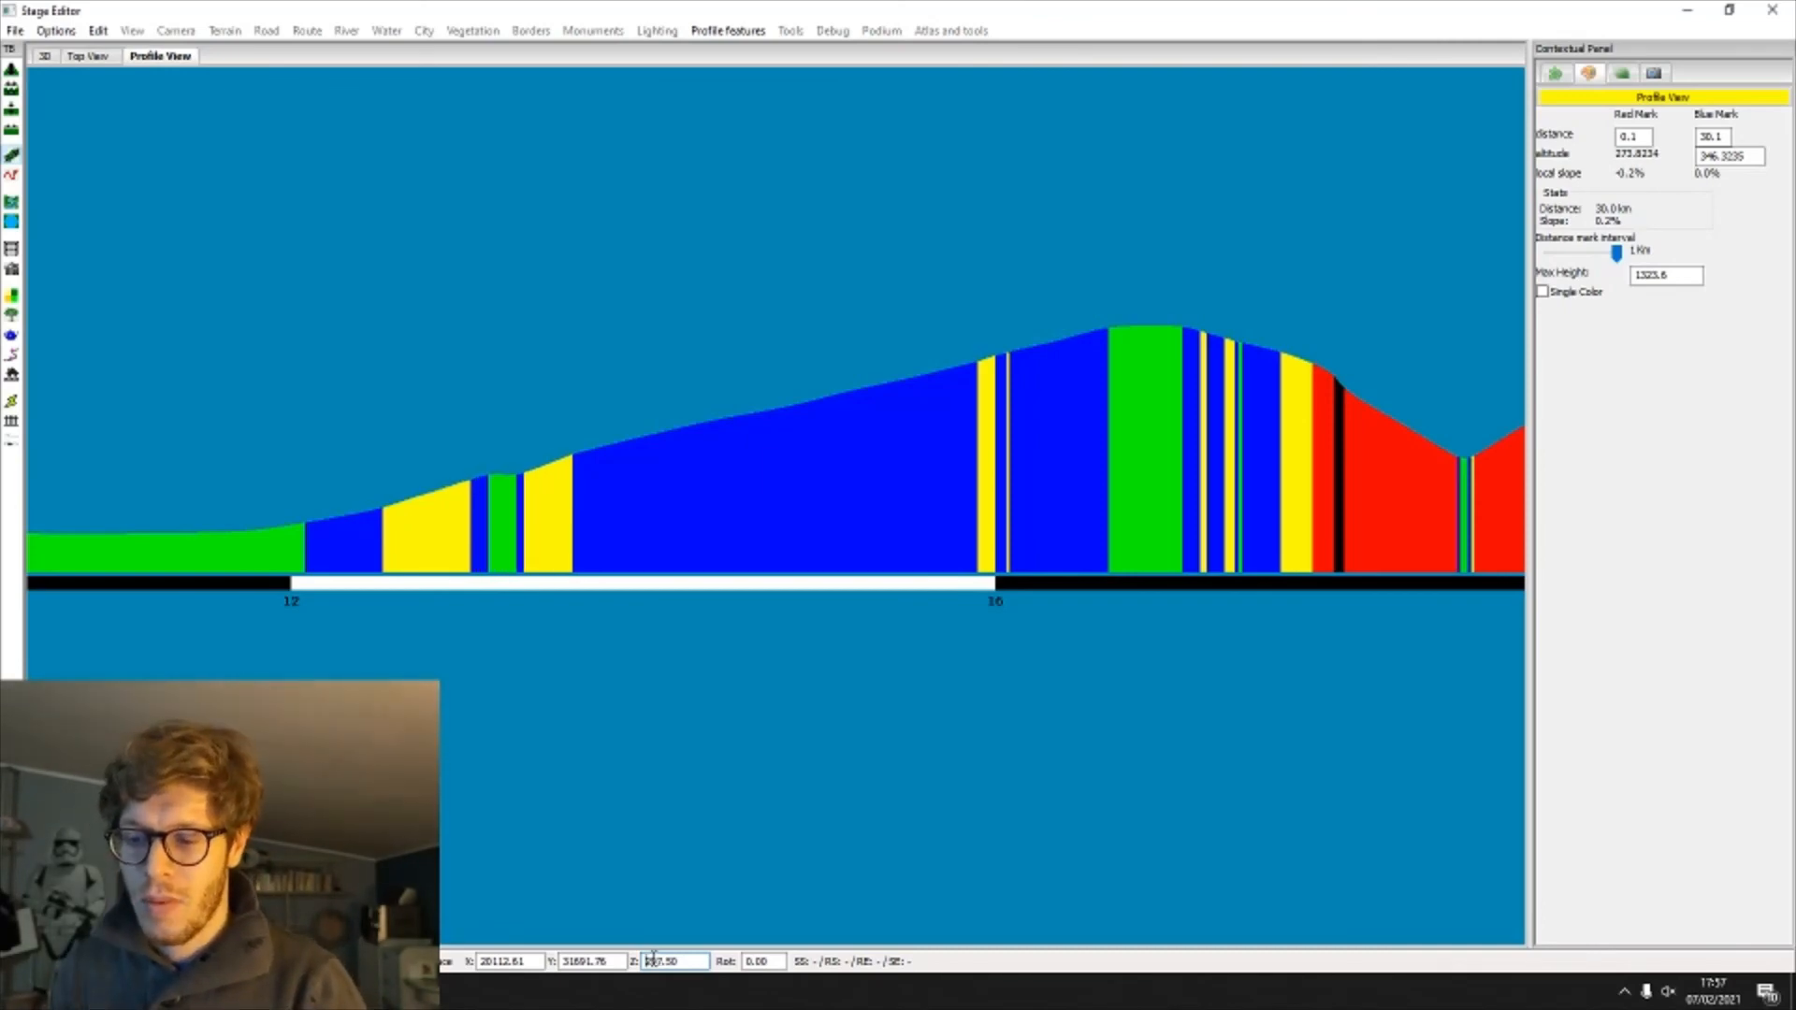
pyautogui.scroll(-8, 653, 955)
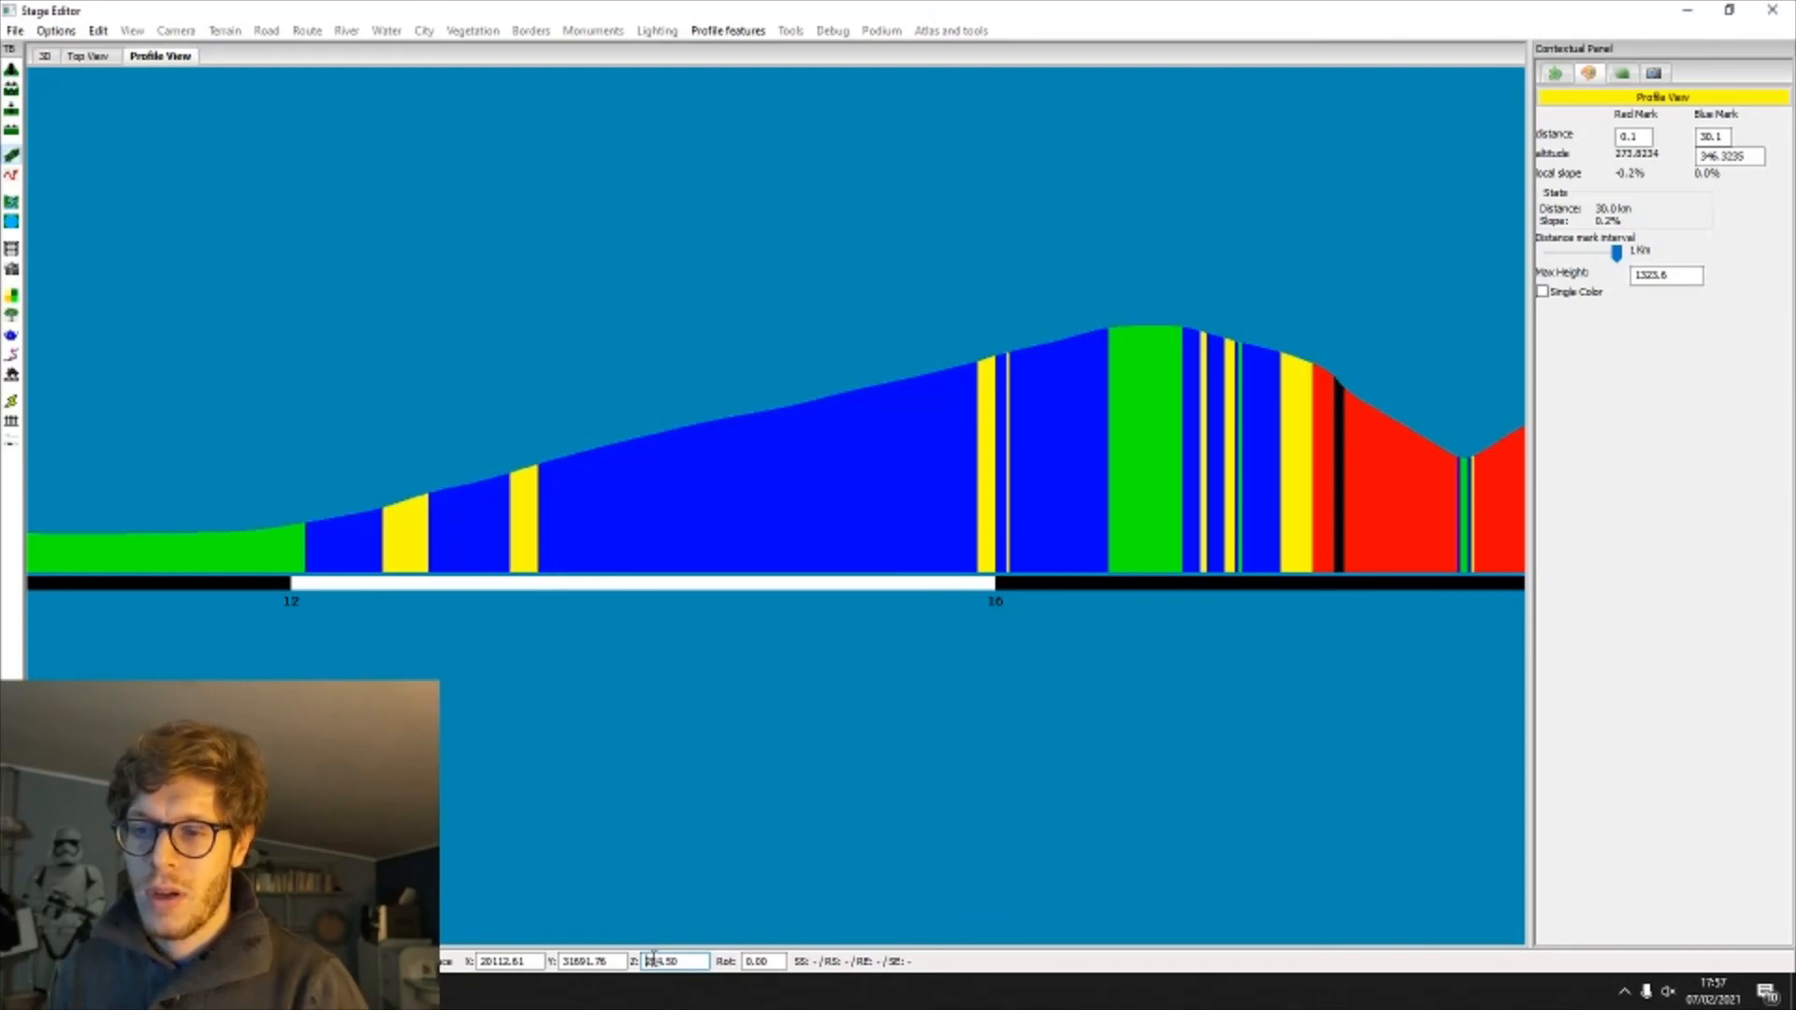
# Step: Select the road point at 12.7 km and lower its Z coordinate to 264.79
pyautogui.scroll(4, 725, 309)
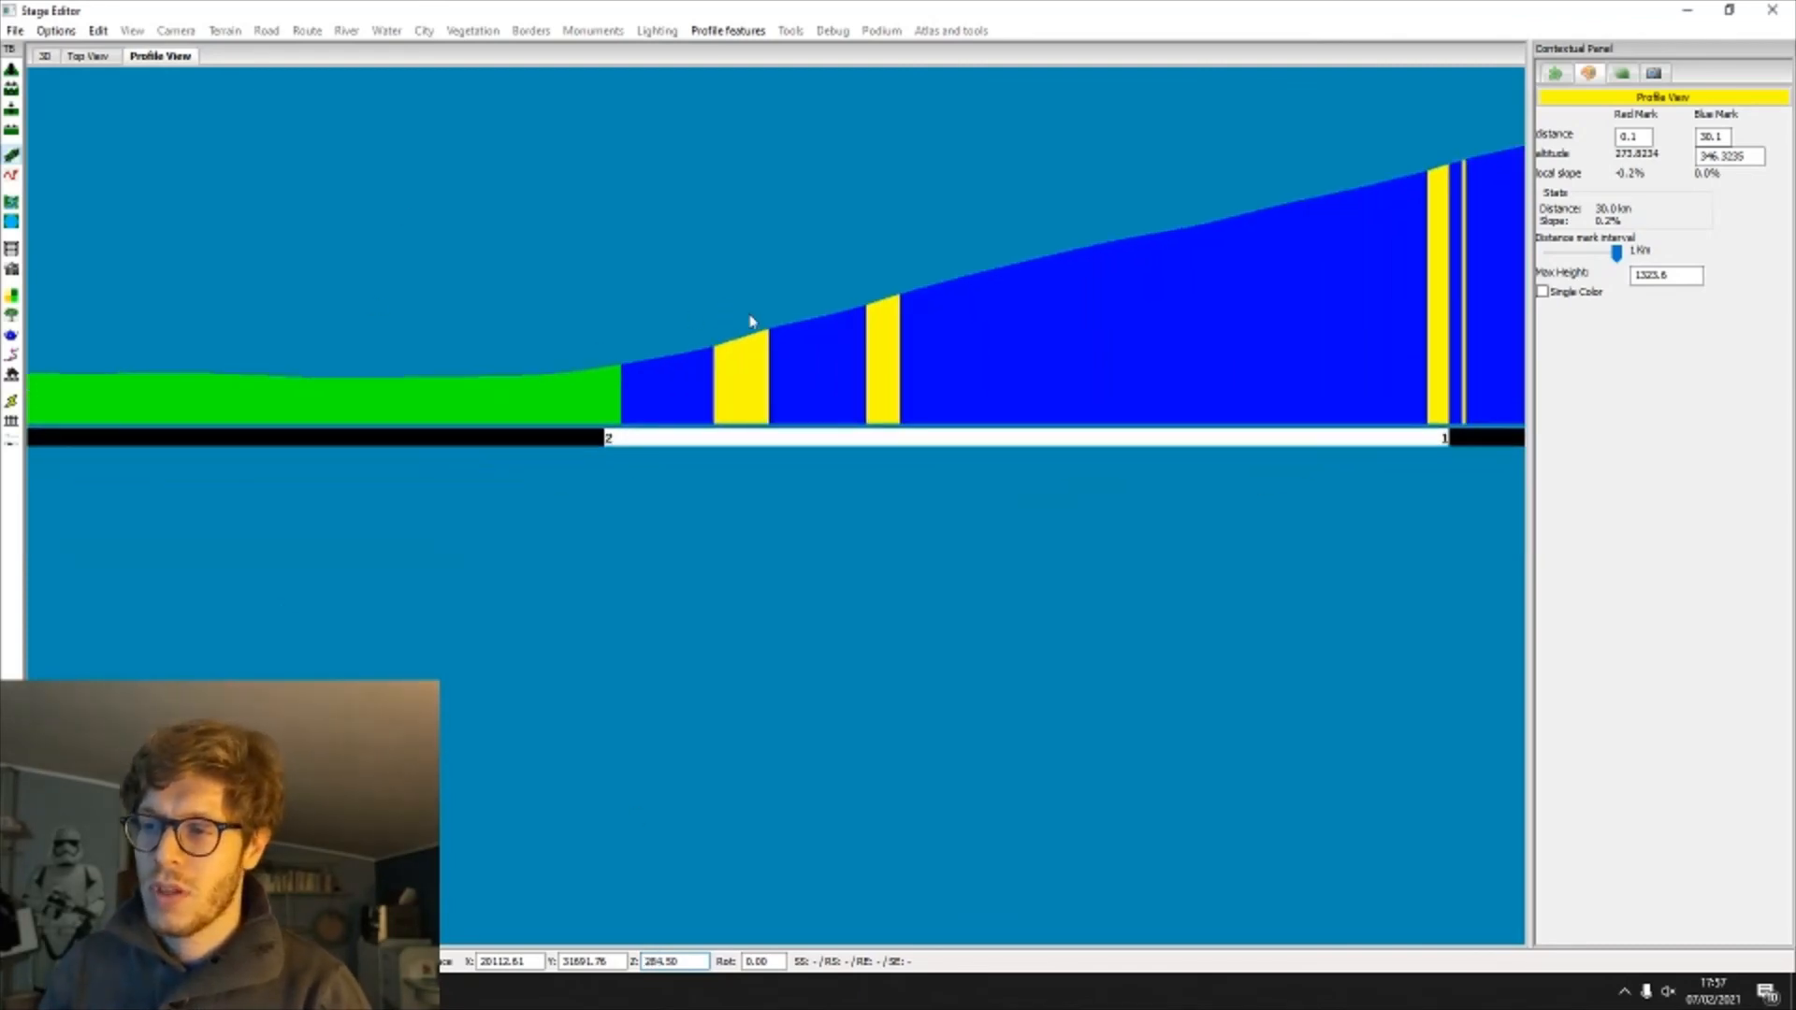
pyautogui.click(768, 329)
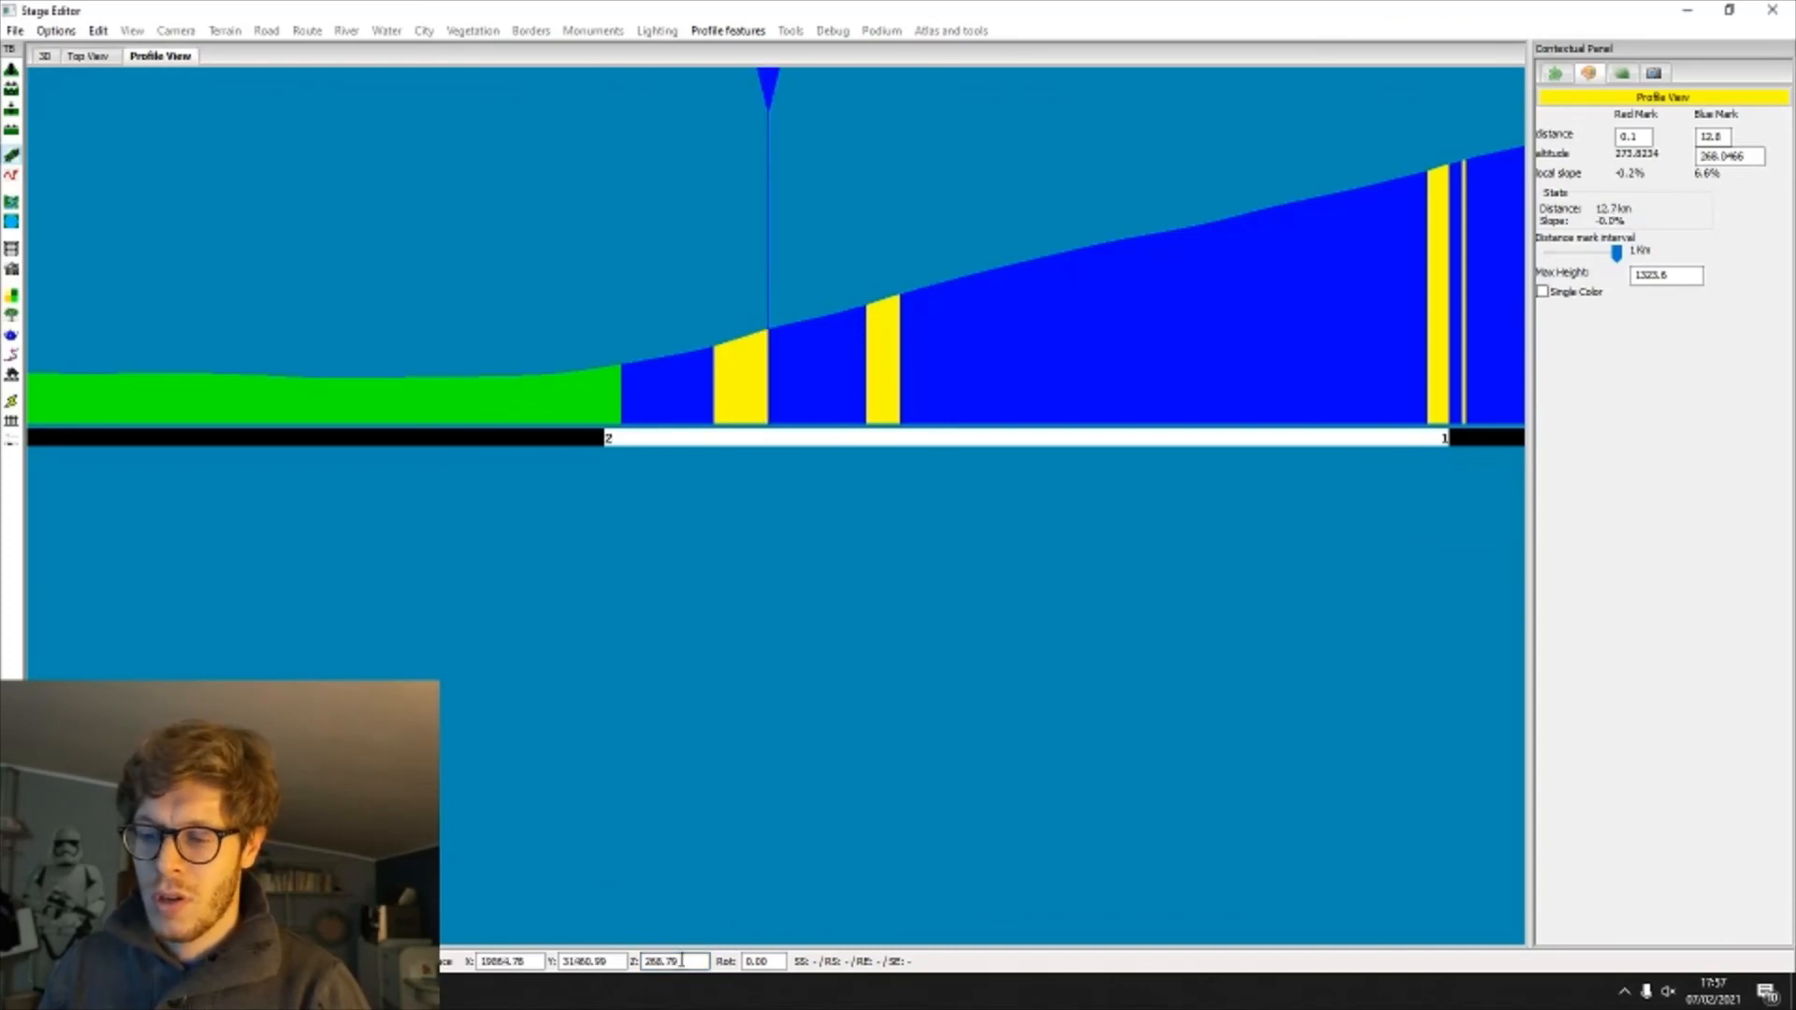
pyautogui.scroll(-4, 679, 960)
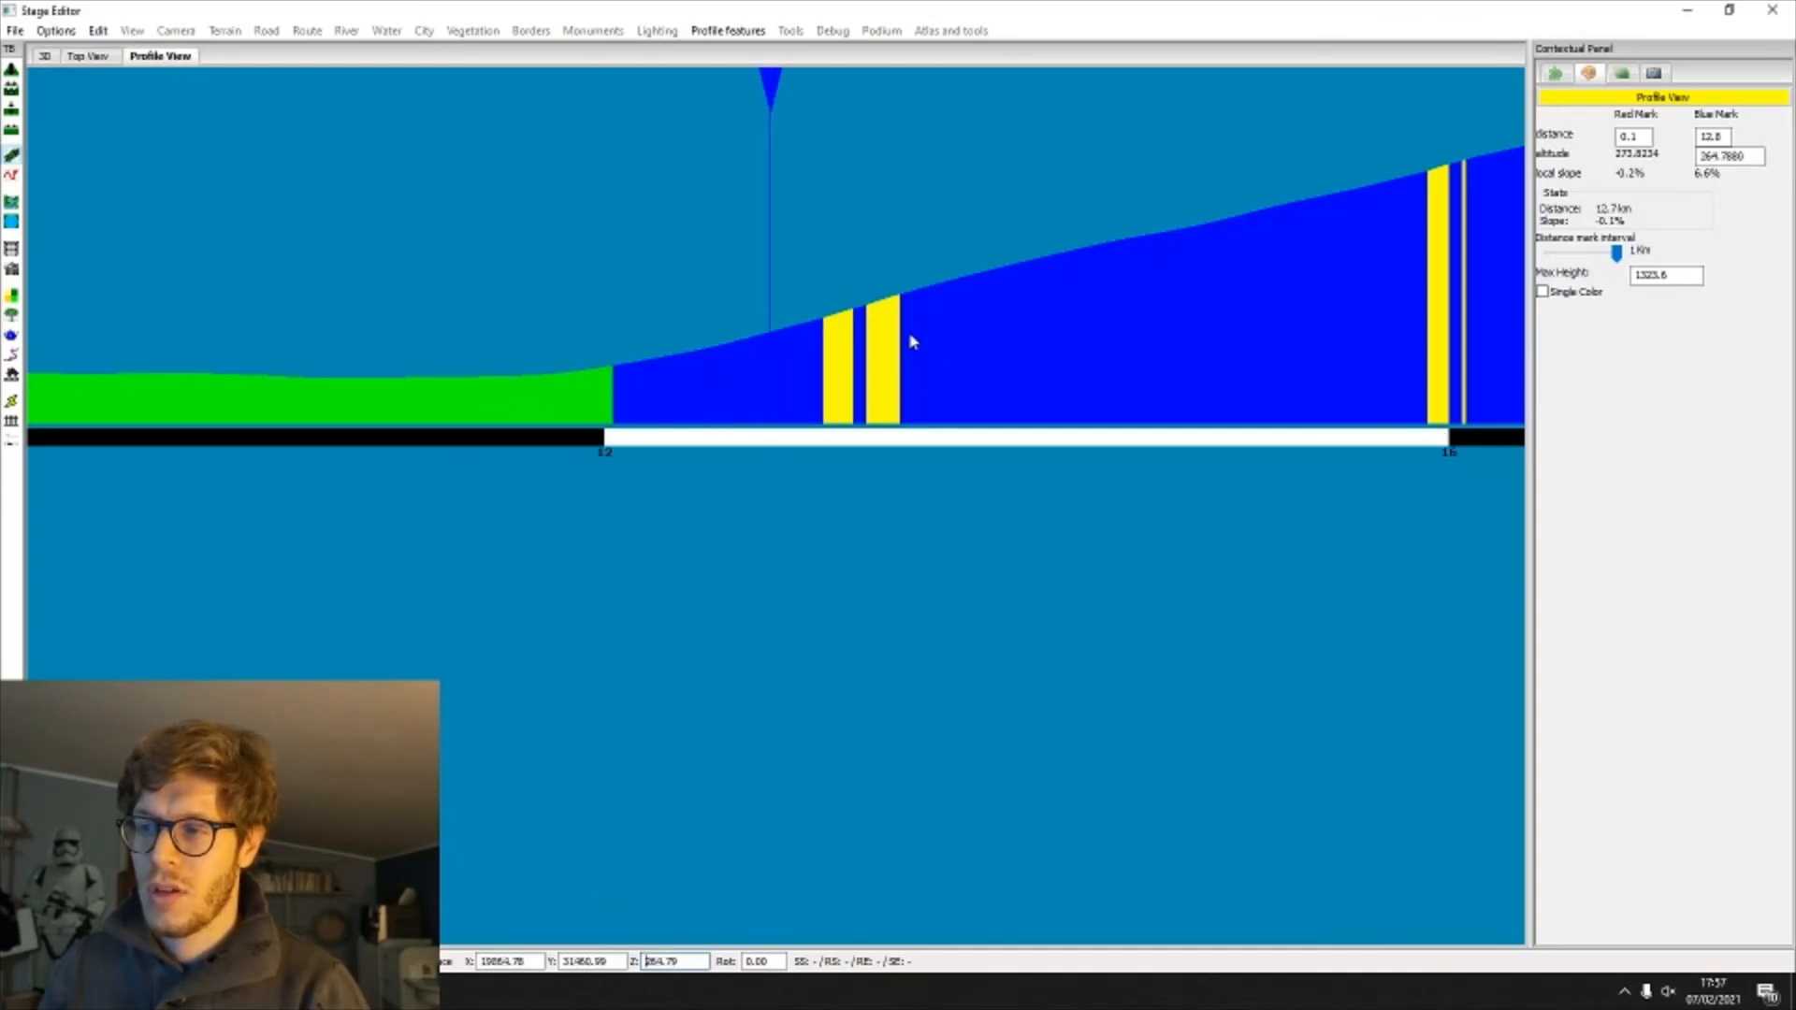
# Step: Lower the hairpin road point at 13.1 km and set the Z coordinate of the road point at 13.5 km to 315.77
pyautogui.click(861, 332)
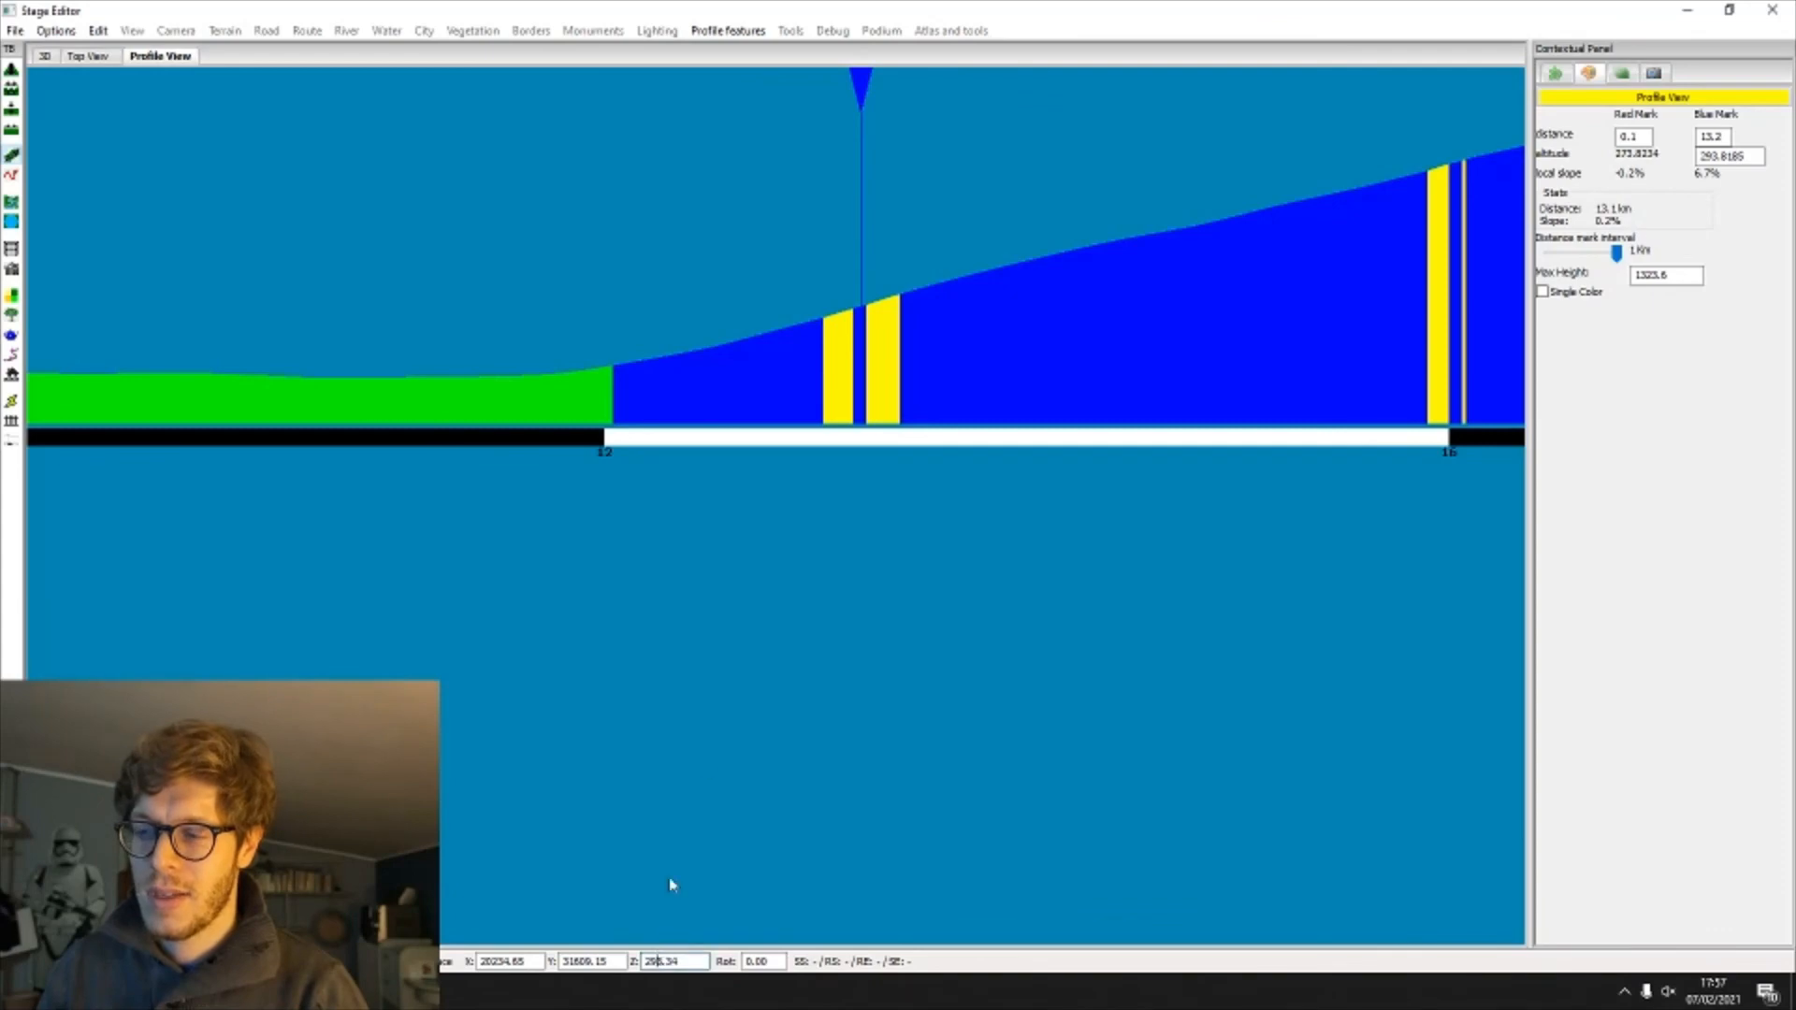
pyautogui.press('Down')
pyautogui.press('Down')
pyautogui.press('Down')
pyautogui.press('Down')
pyautogui.click(941, 311)
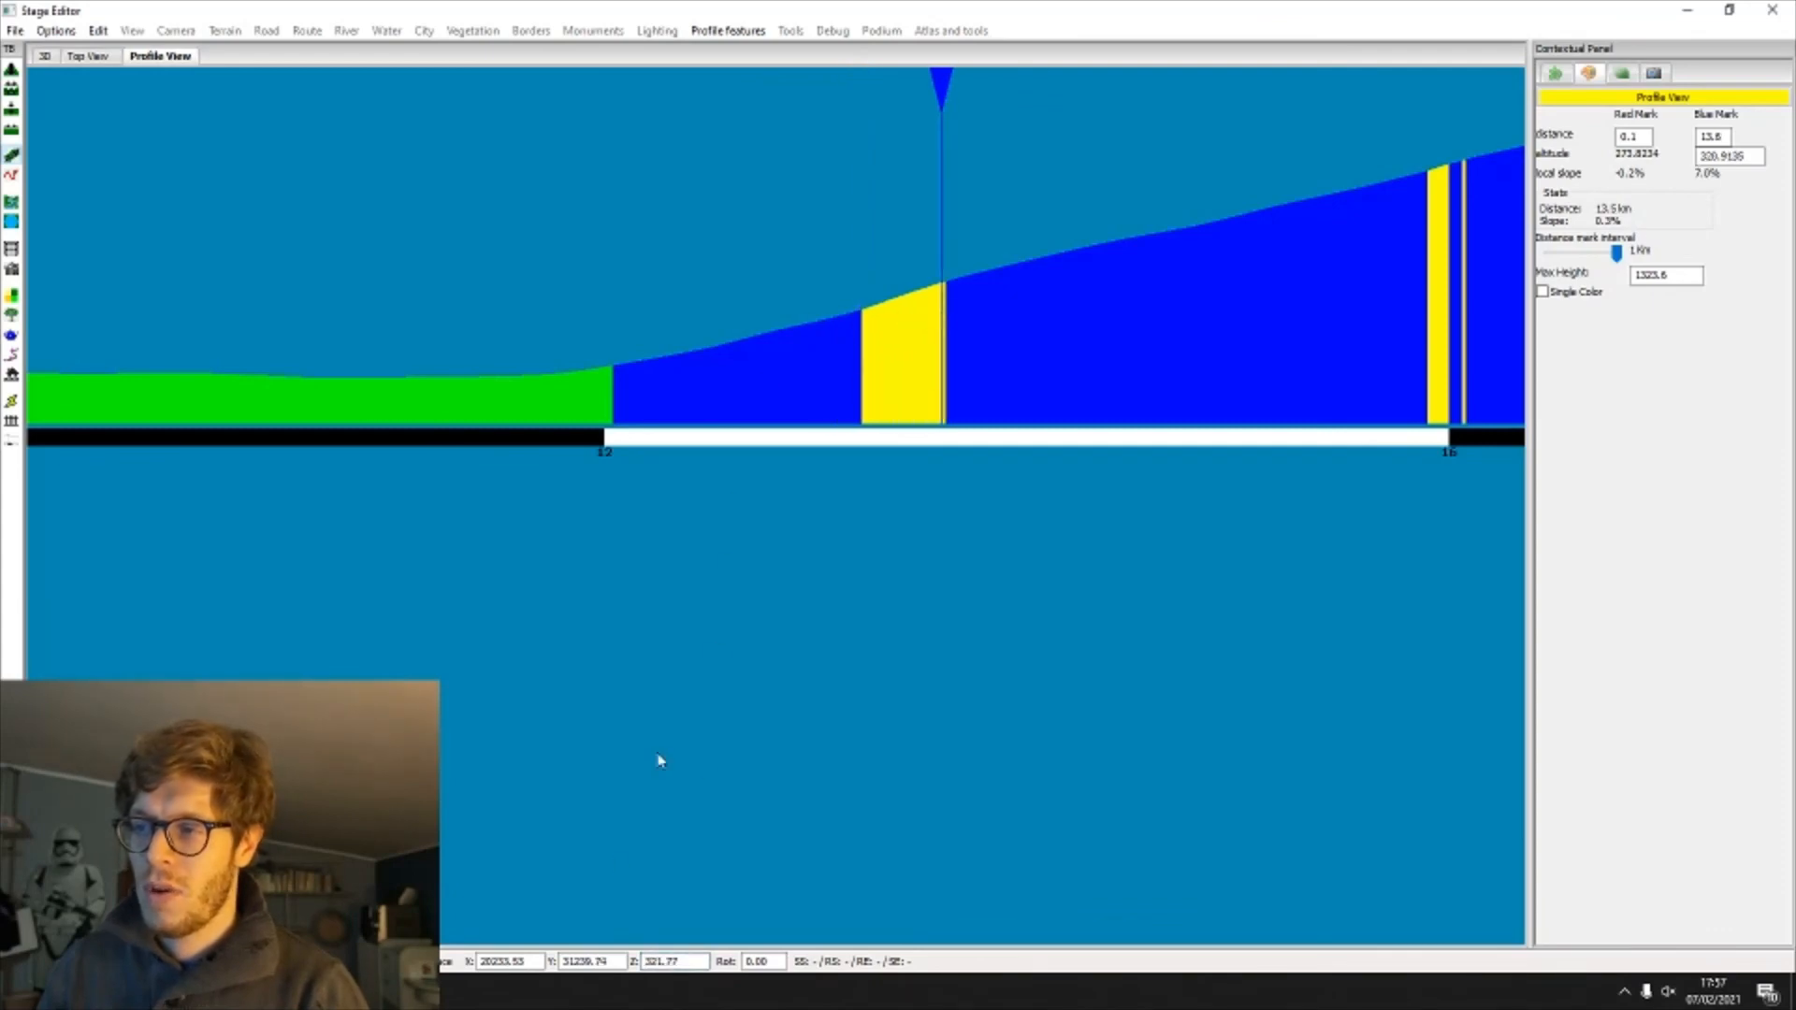
pyautogui.scroll(-6, 655, 961)
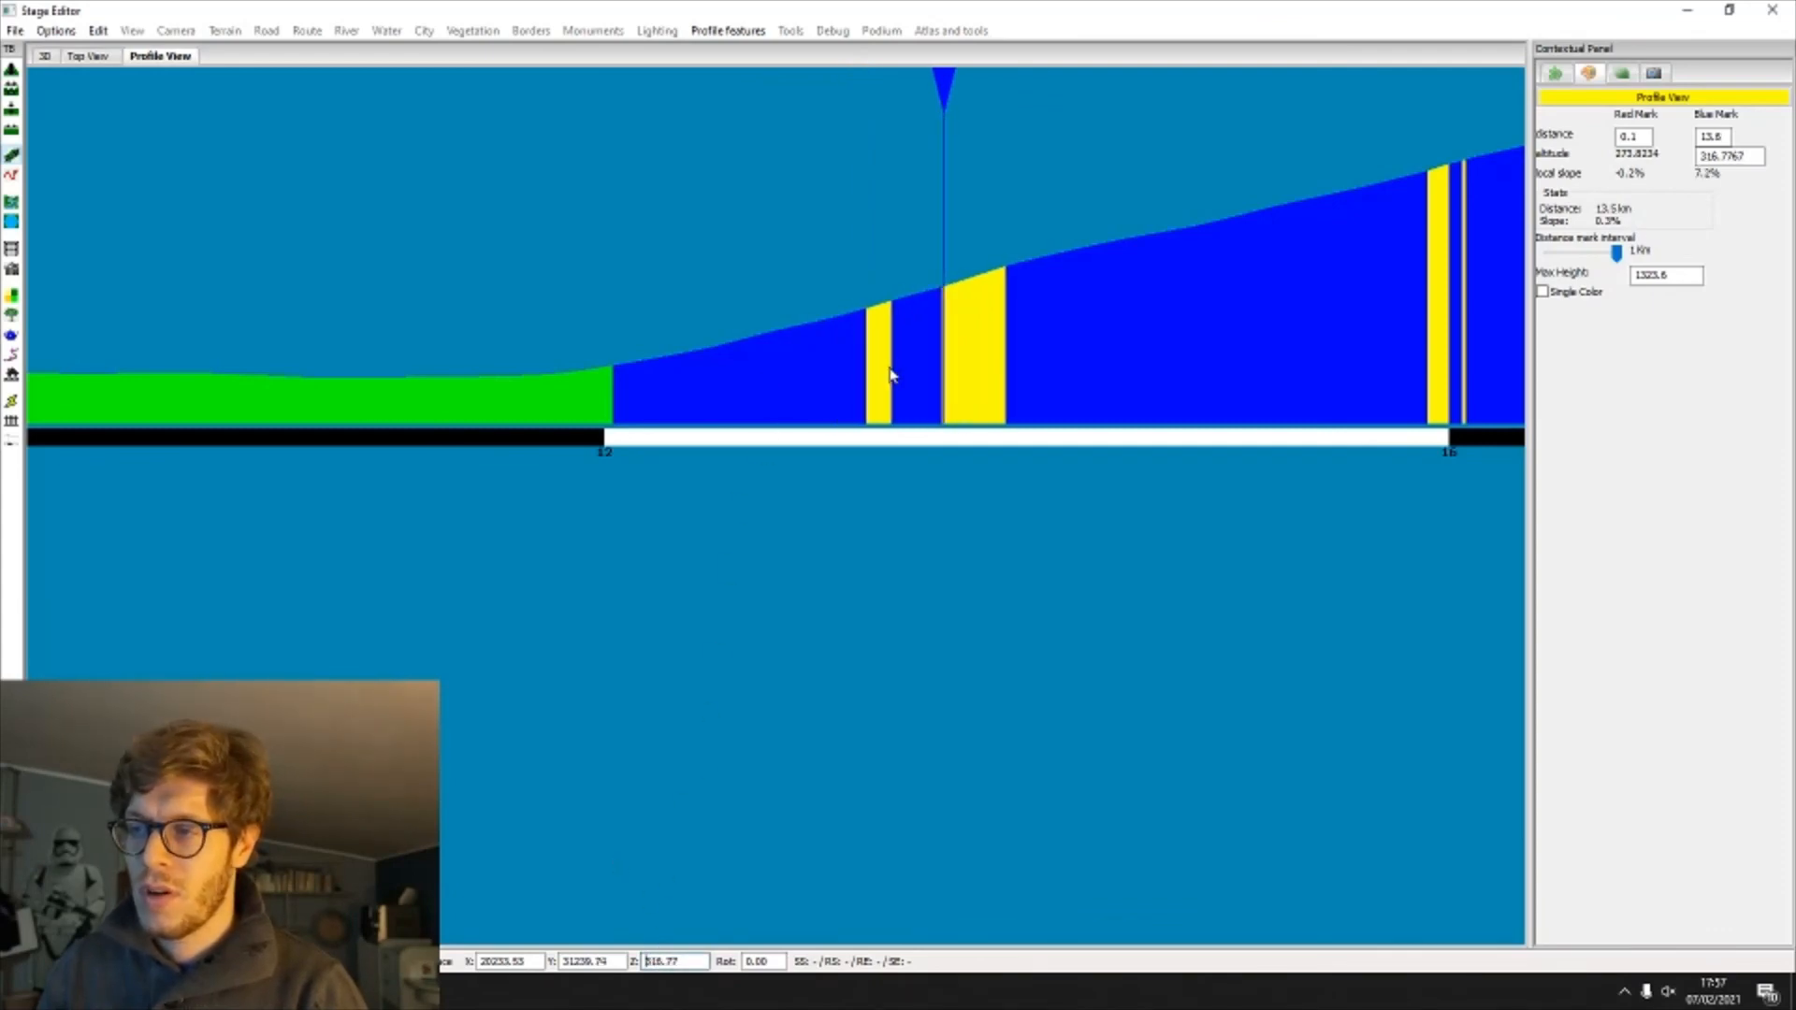
# Step: Lower the hairpin road point's Z coordinate to 287.34 and that of the road point at 13.8 km to 337.45
pyautogui.click(889, 337)
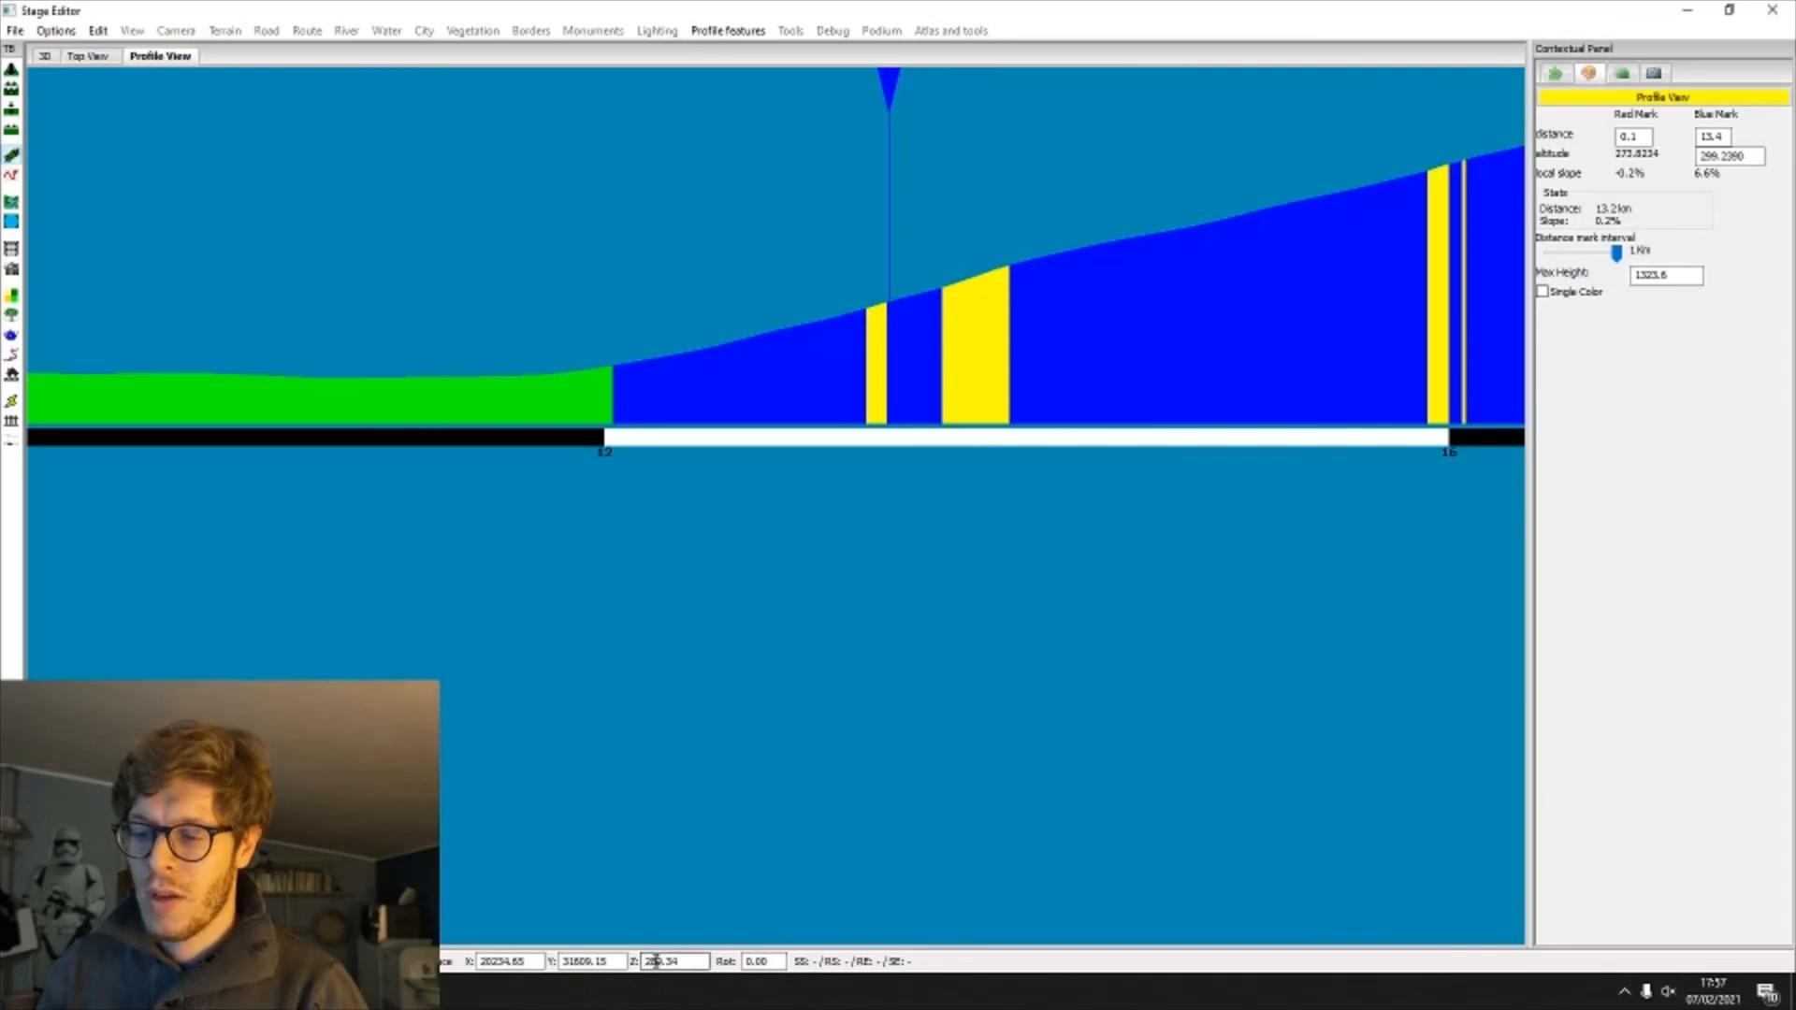
pyautogui.scroll(-2, 654, 961)
pyautogui.click(995, 336)
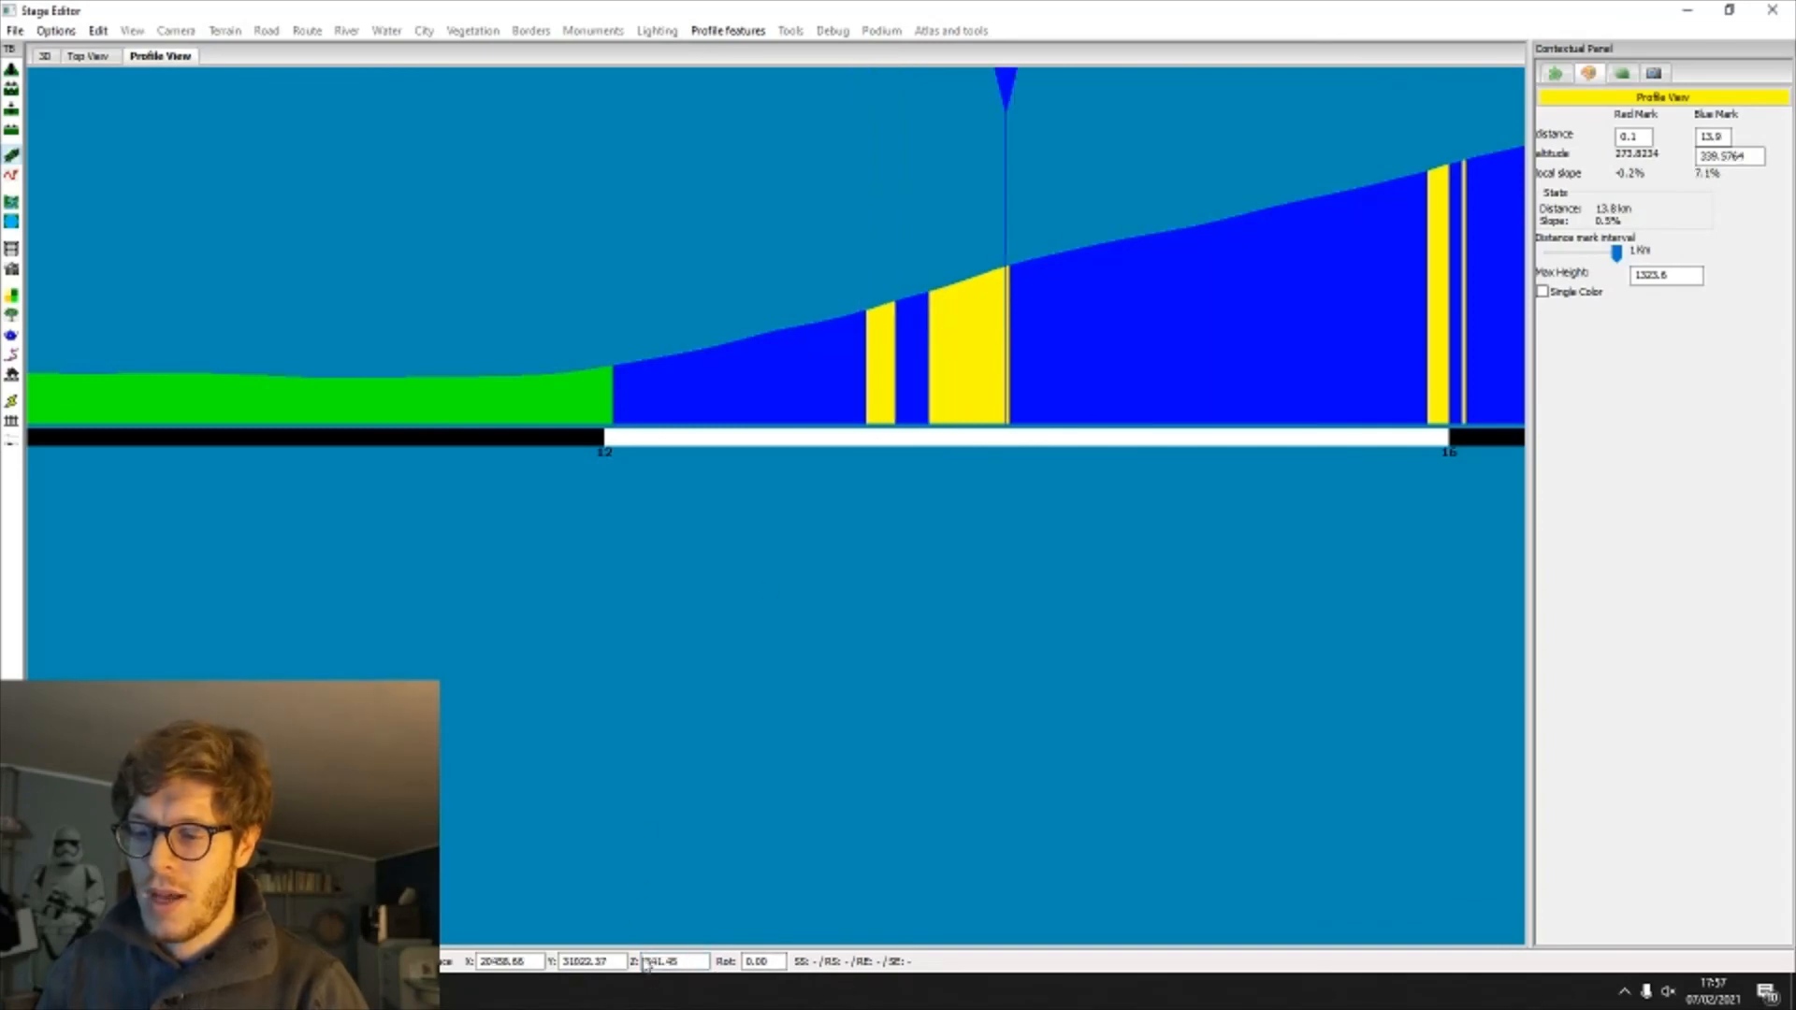
pyautogui.scroll(-4, 651, 961)
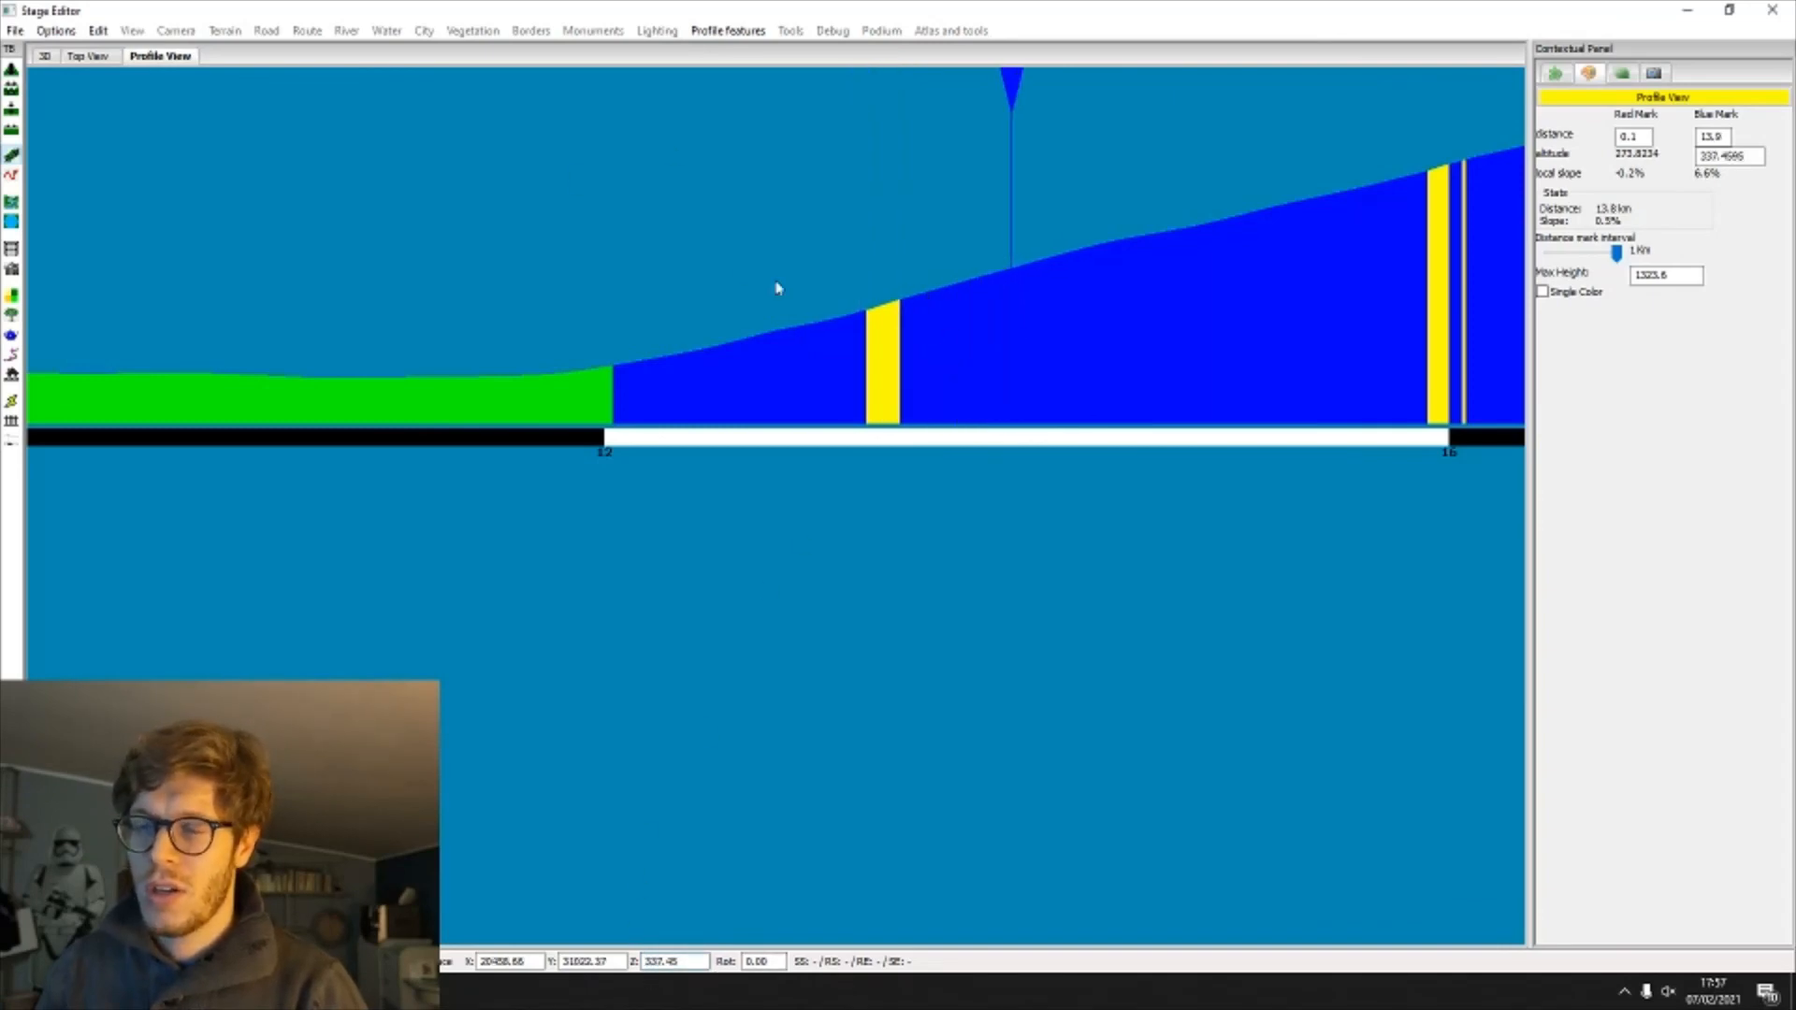
# Step: Focus on the hairpin in the 3D view, select its outer tangent handle, and lower the handle's Z coordinate to 279.50 in the profile view
pyautogui.click(861, 335)
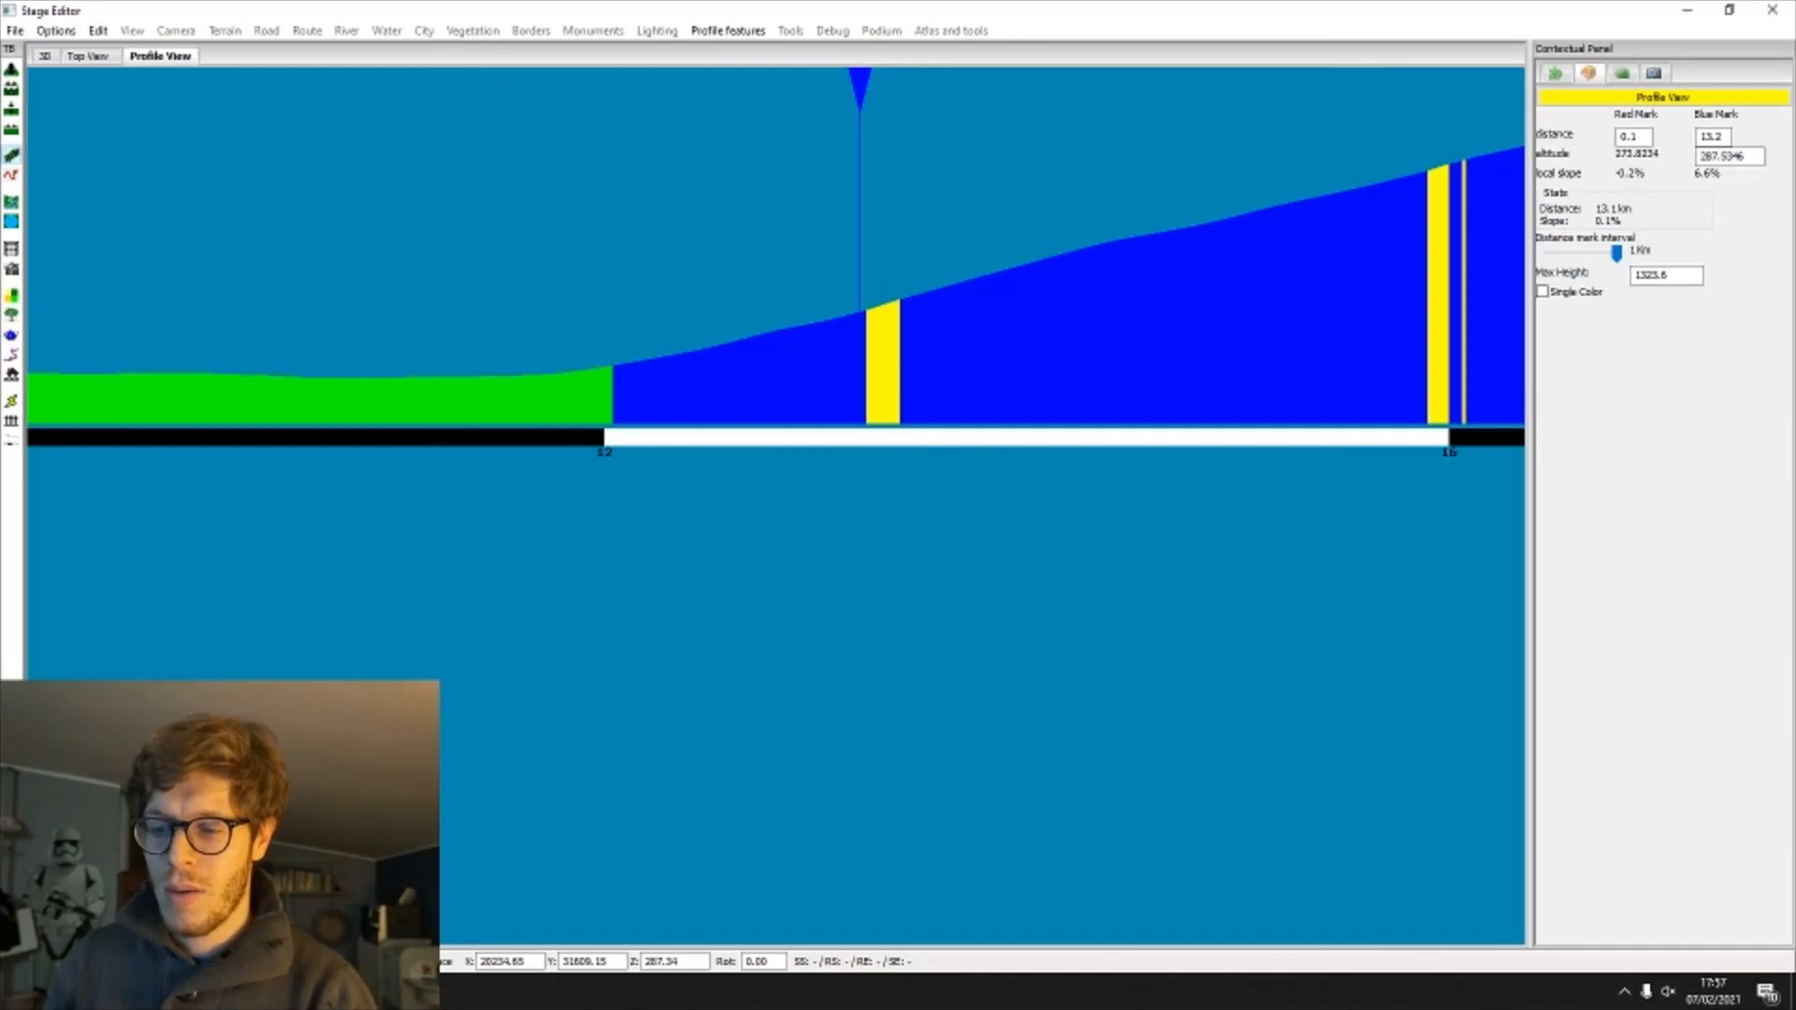
pyautogui.scroll(1, 716, 263)
pyautogui.moveTo(845, 318); pyautogui.dragTo(689, 355, button='middle')
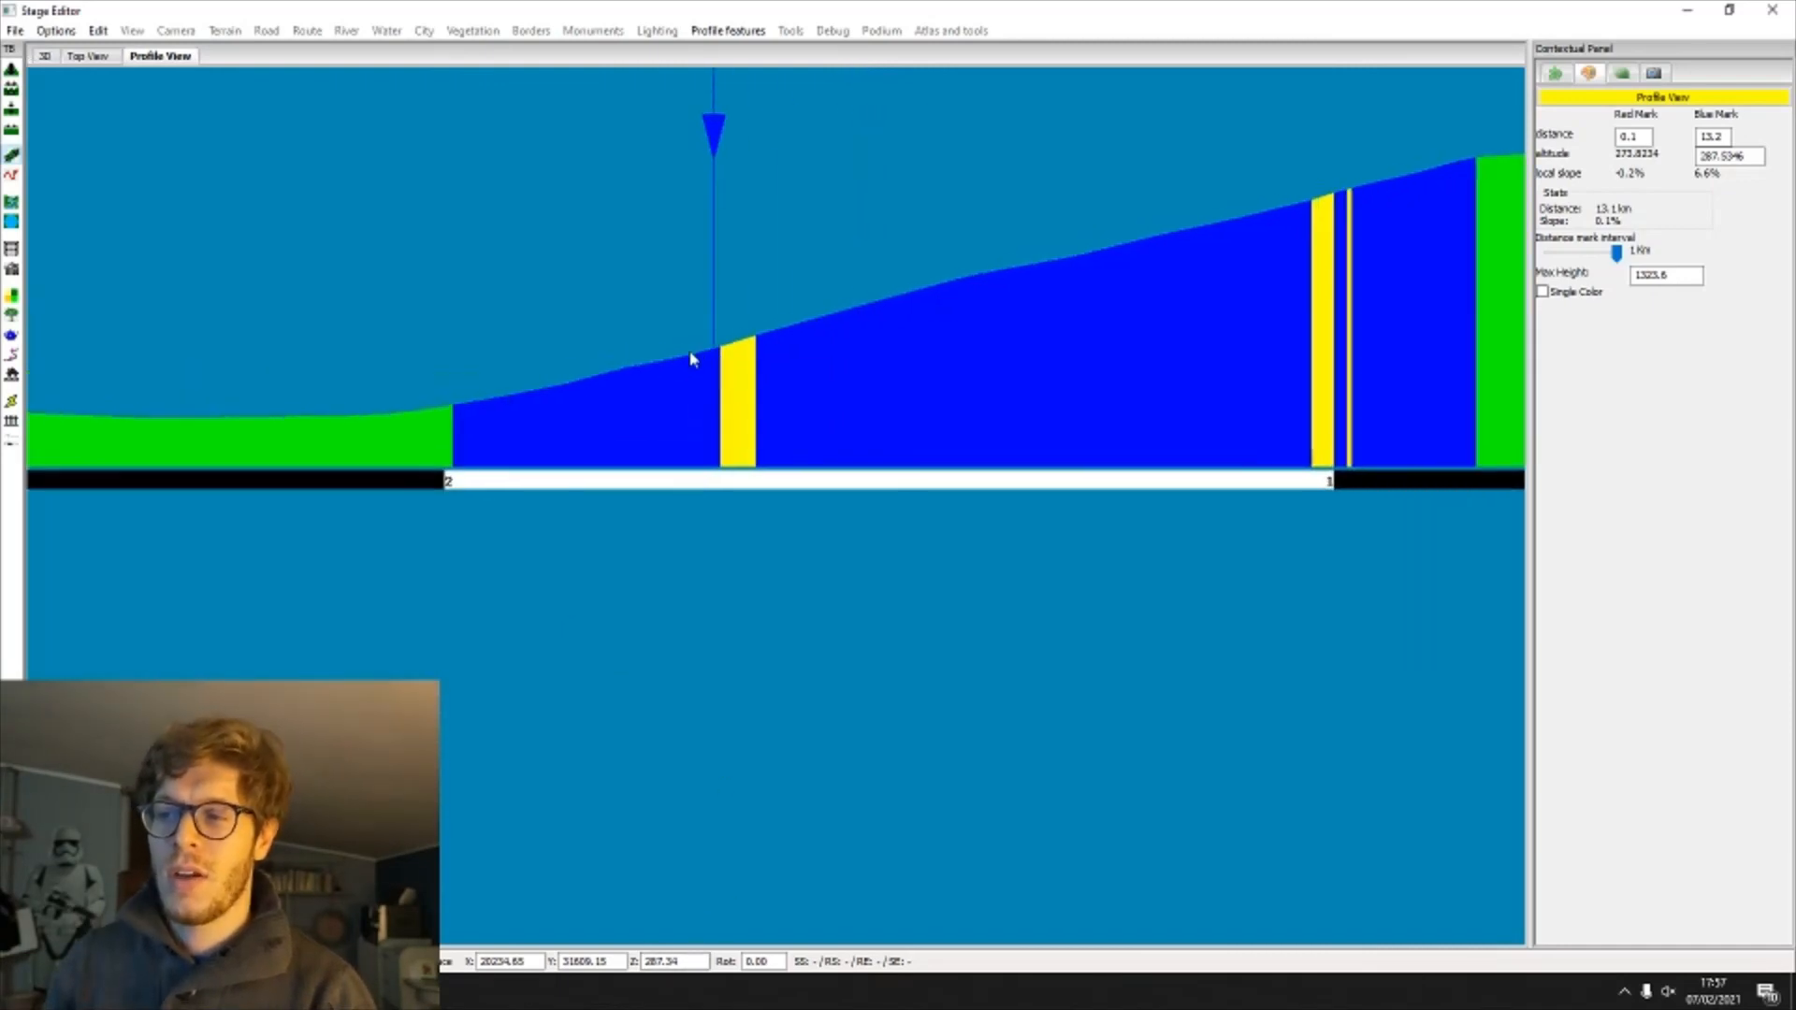
pyautogui.click(43, 56)
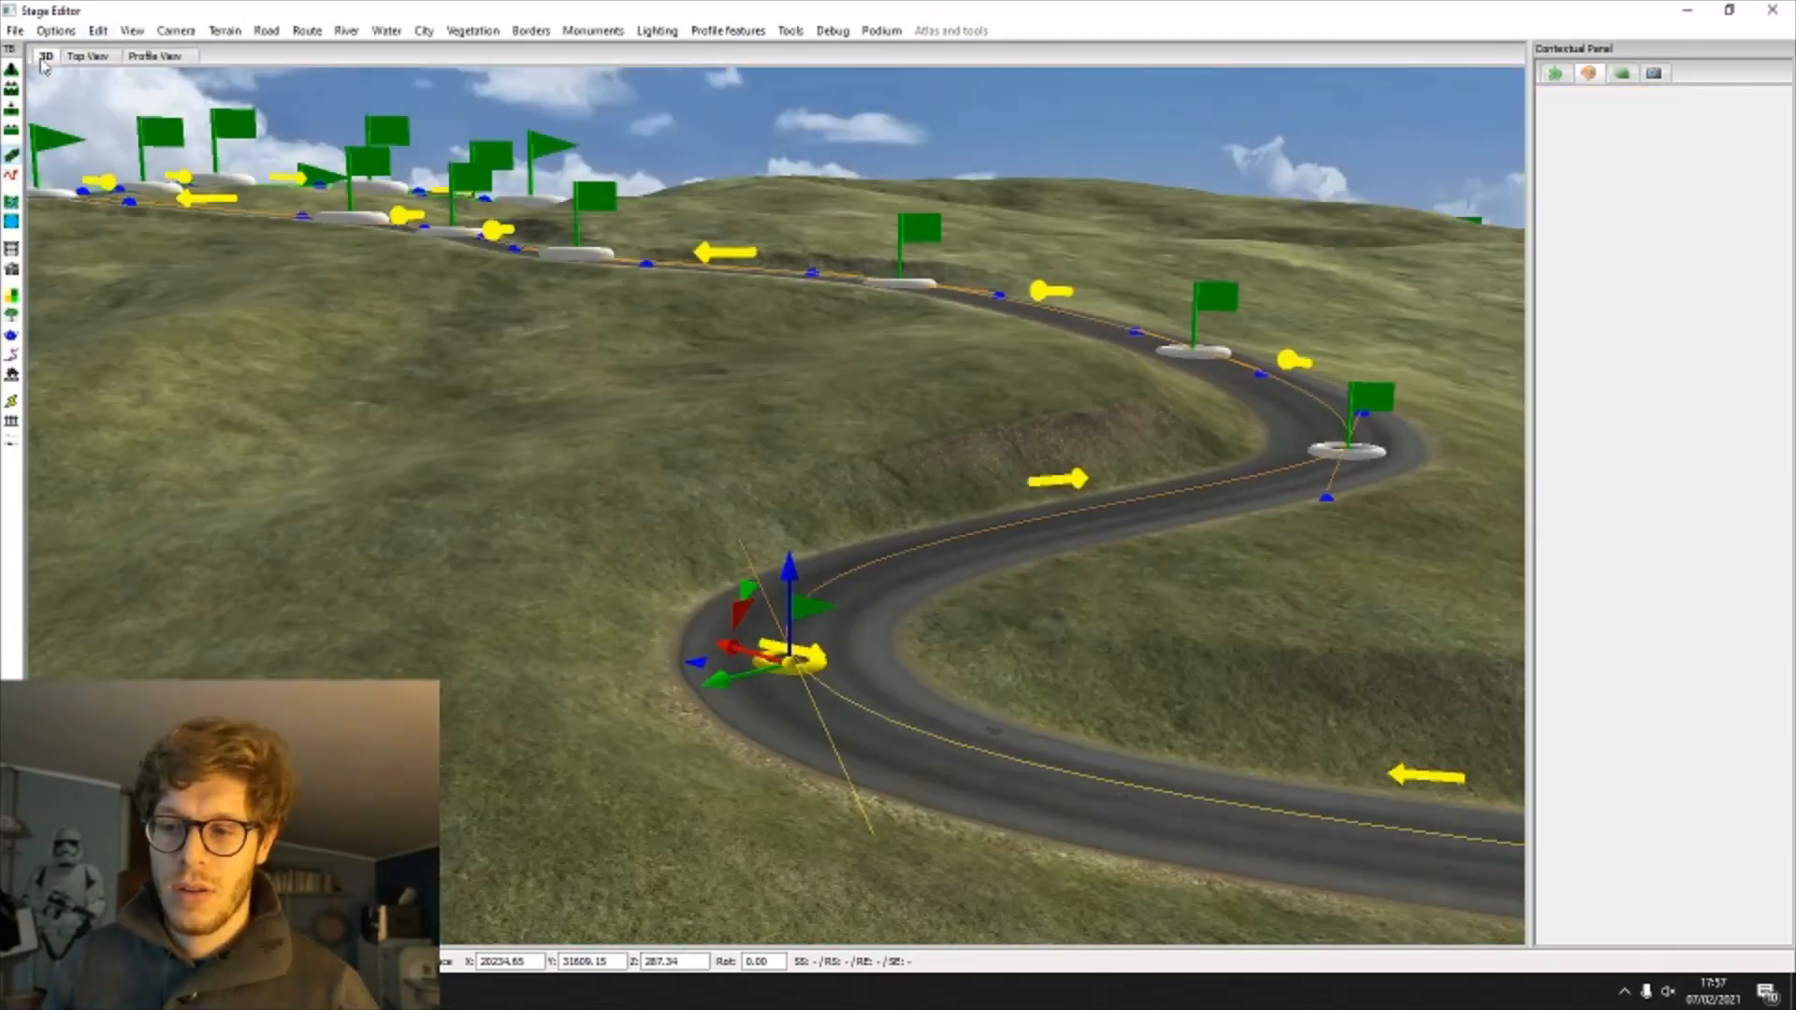
pyautogui.press('z')
pyautogui.moveTo(485, 145); pyautogui.dragTo(609, 233, button='middle')
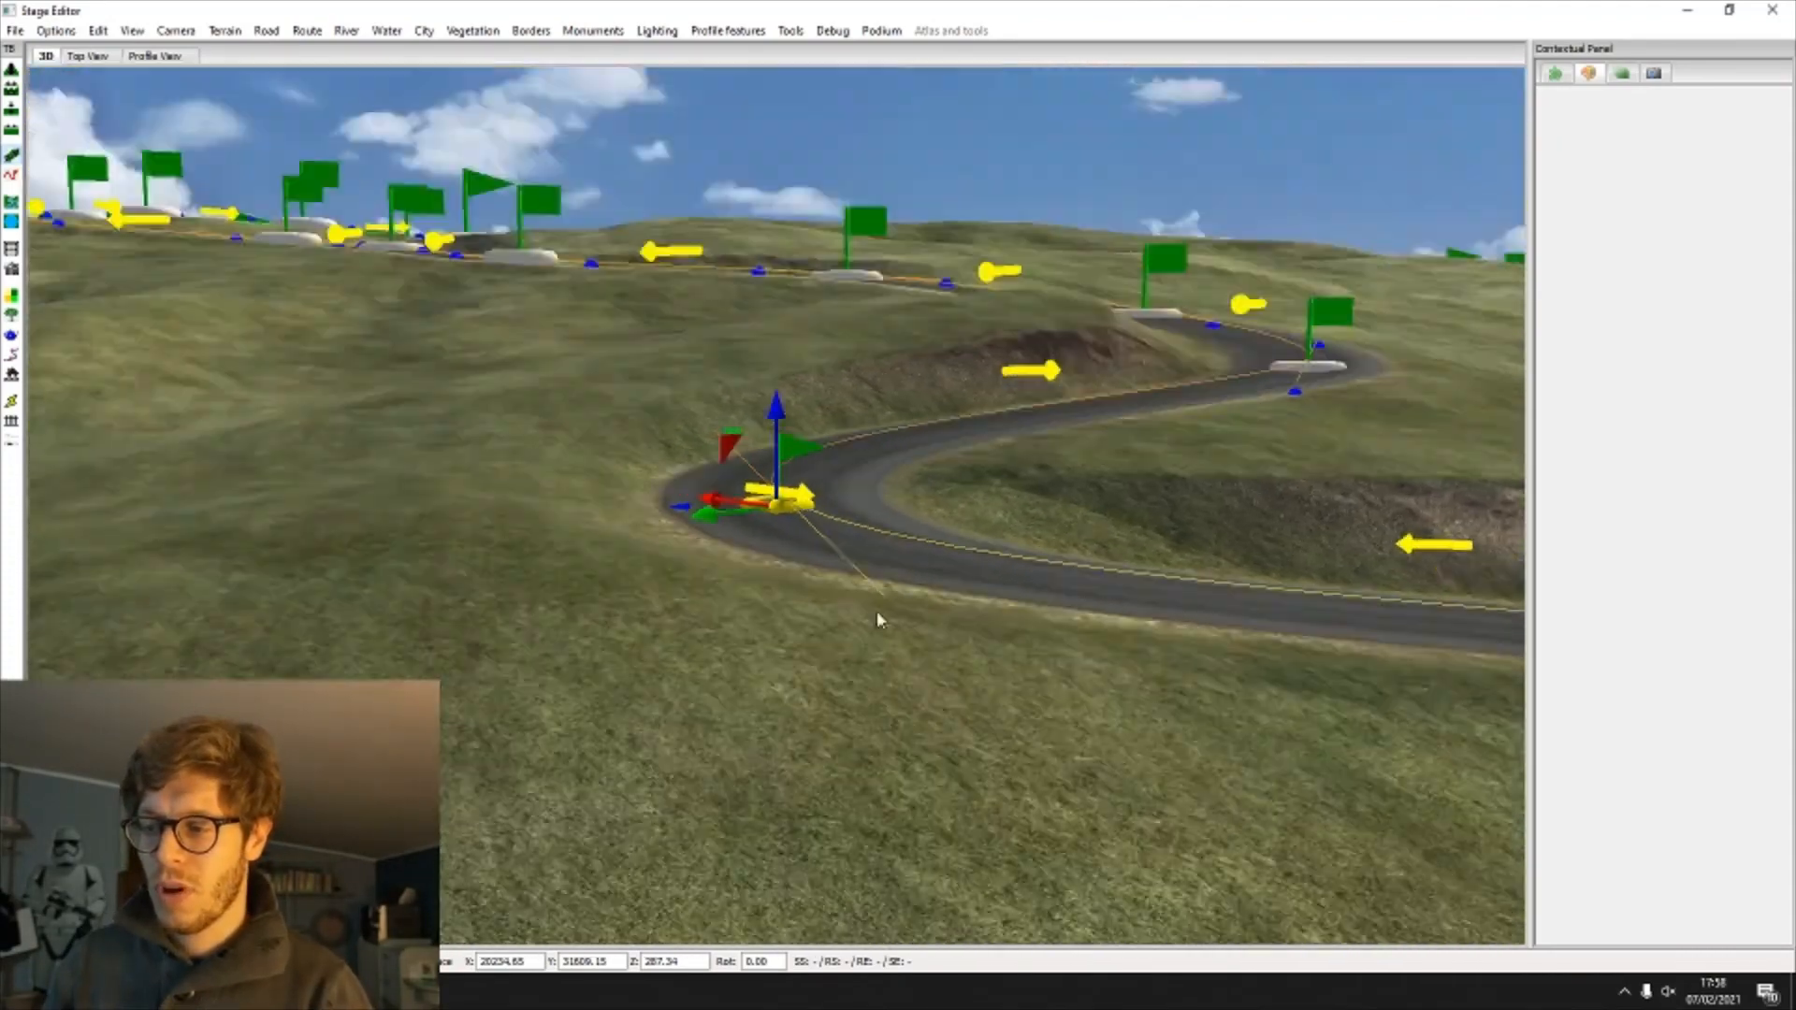
pyautogui.moveTo(879, 620); pyautogui.dragTo(617, 455, button='middle')
pyautogui.moveTo(565, 337); pyautogui.dragTo(563, 493, button='middle')
pyautogui.click(561, 635)
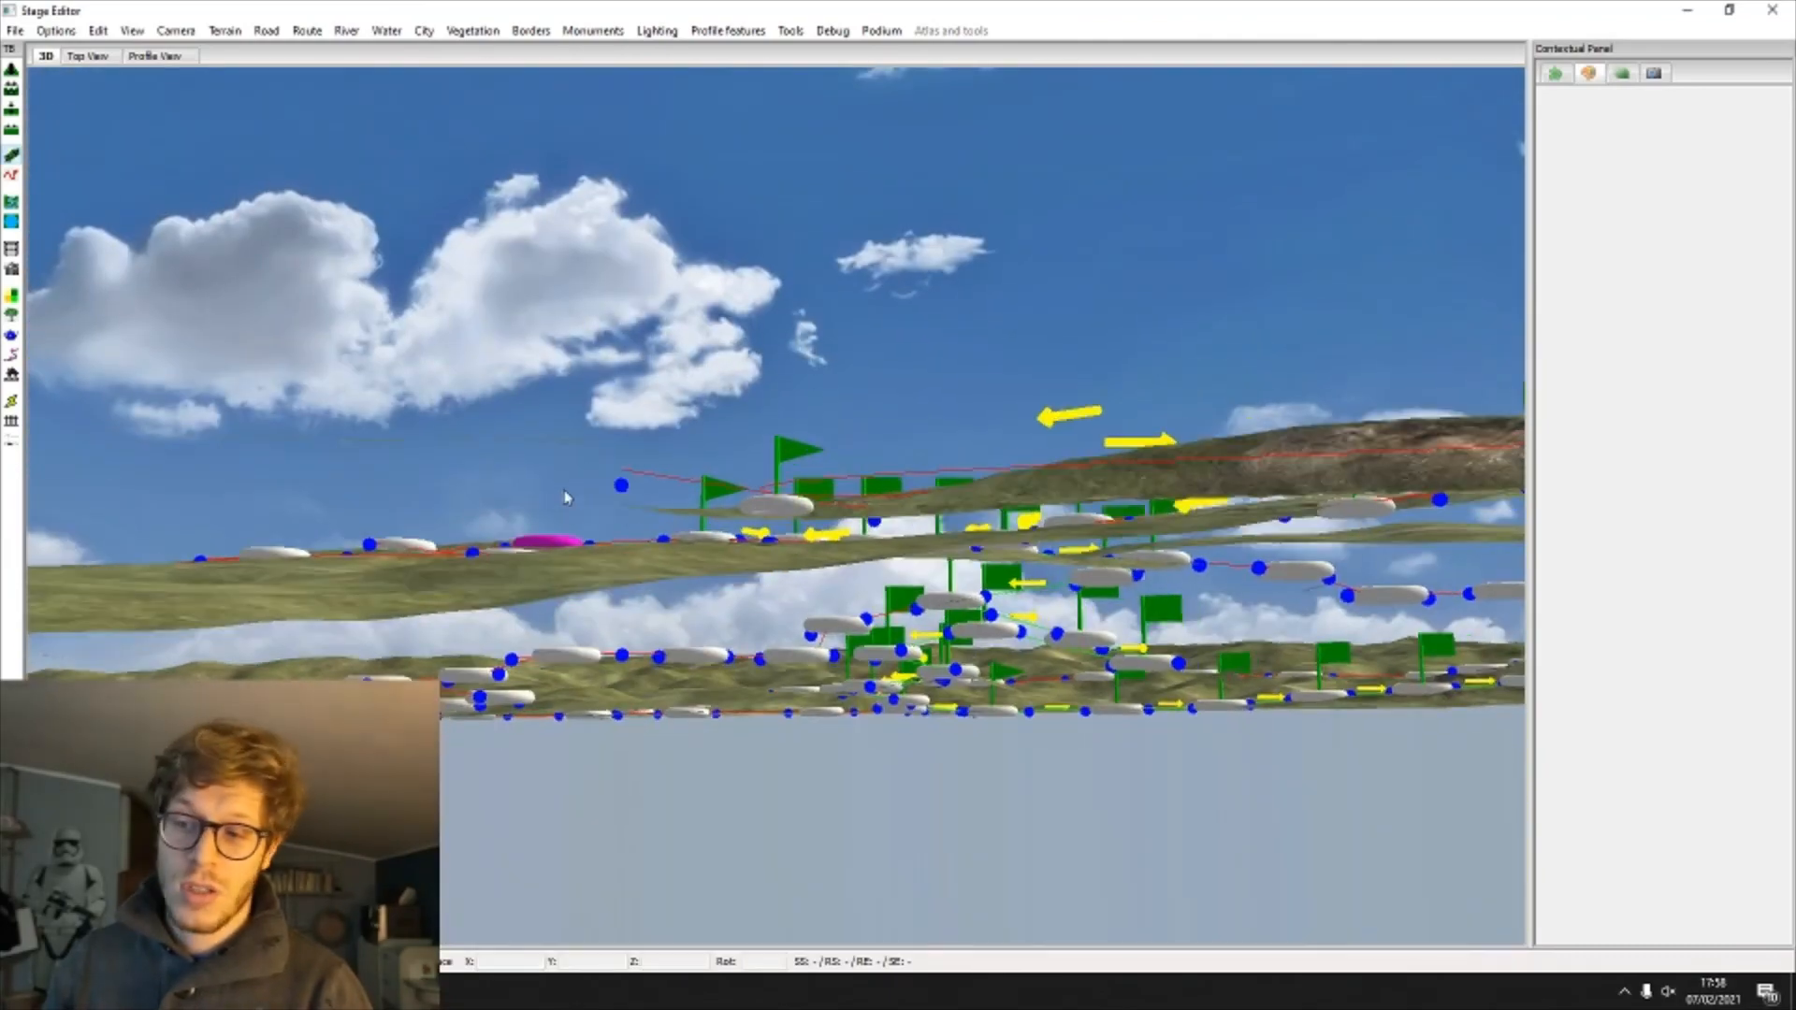
pyautogui.click(620, 488)
pyautogui.click(157, 56)
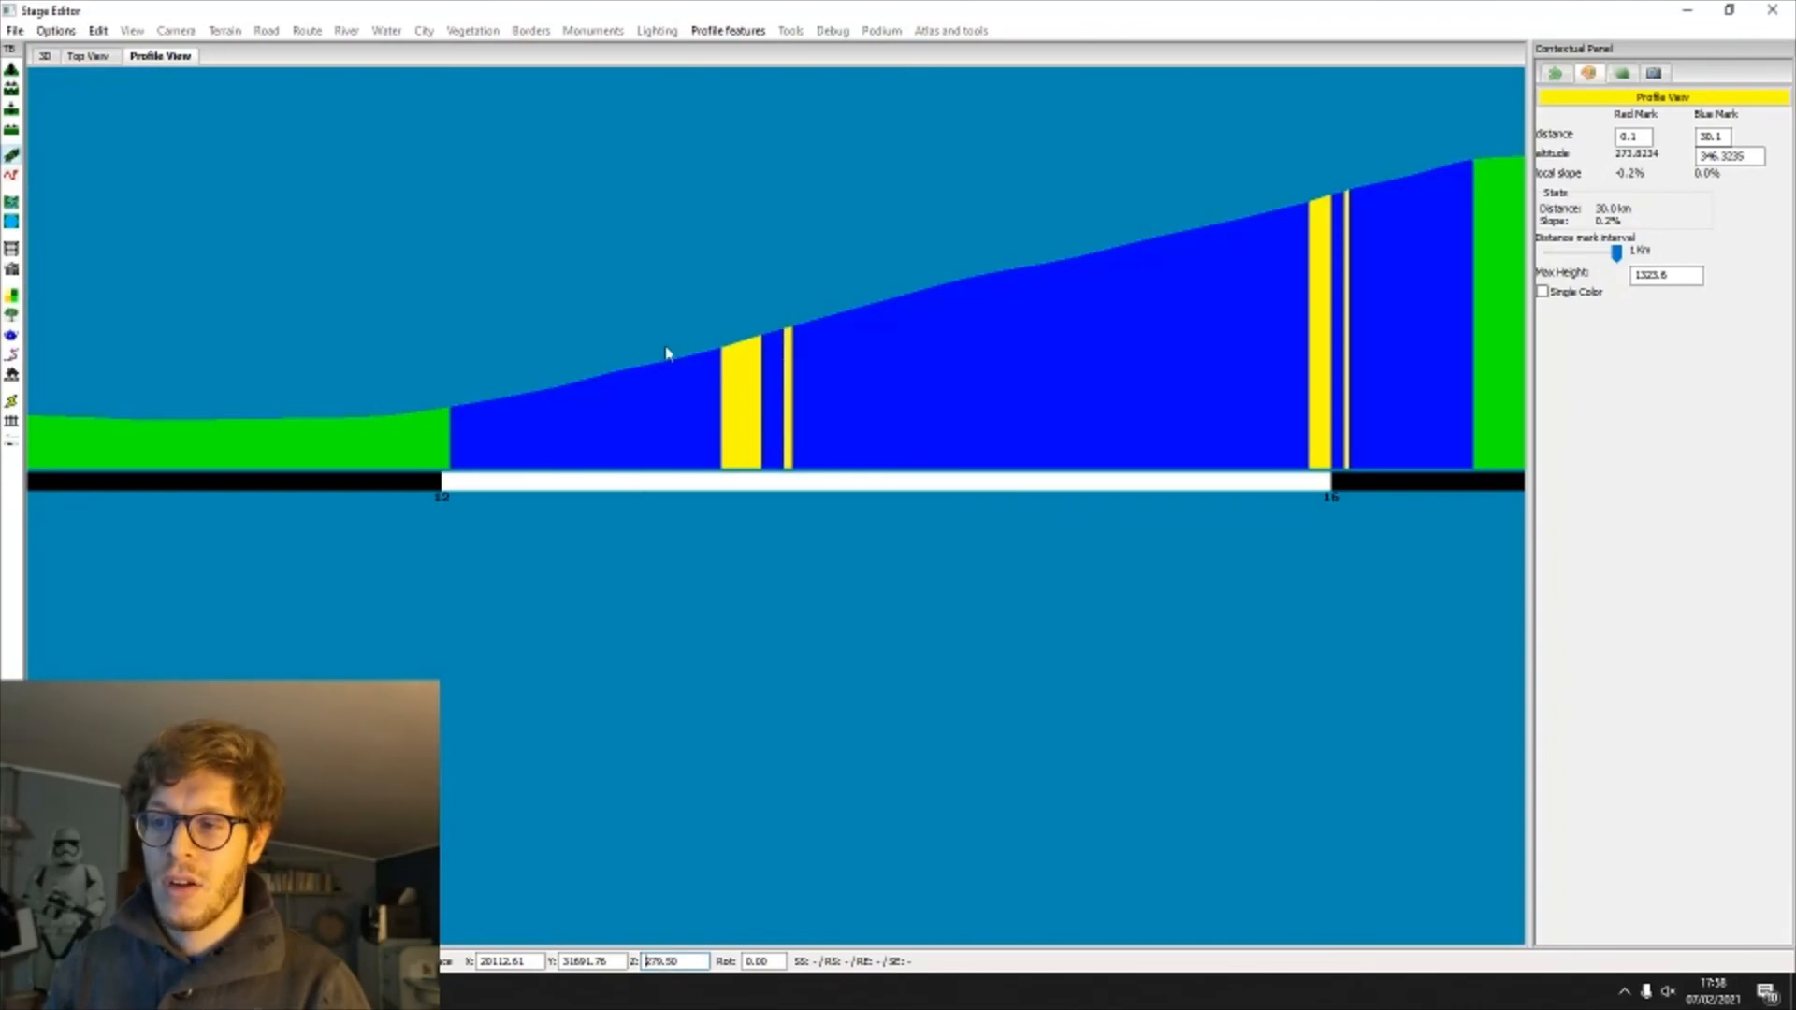
# Step: Select the road point before the hairpin, at 12.7 km, in the 3D view and lower its Z coordinate to 263.79 in the profile view
pyautogui.click(43, 57)
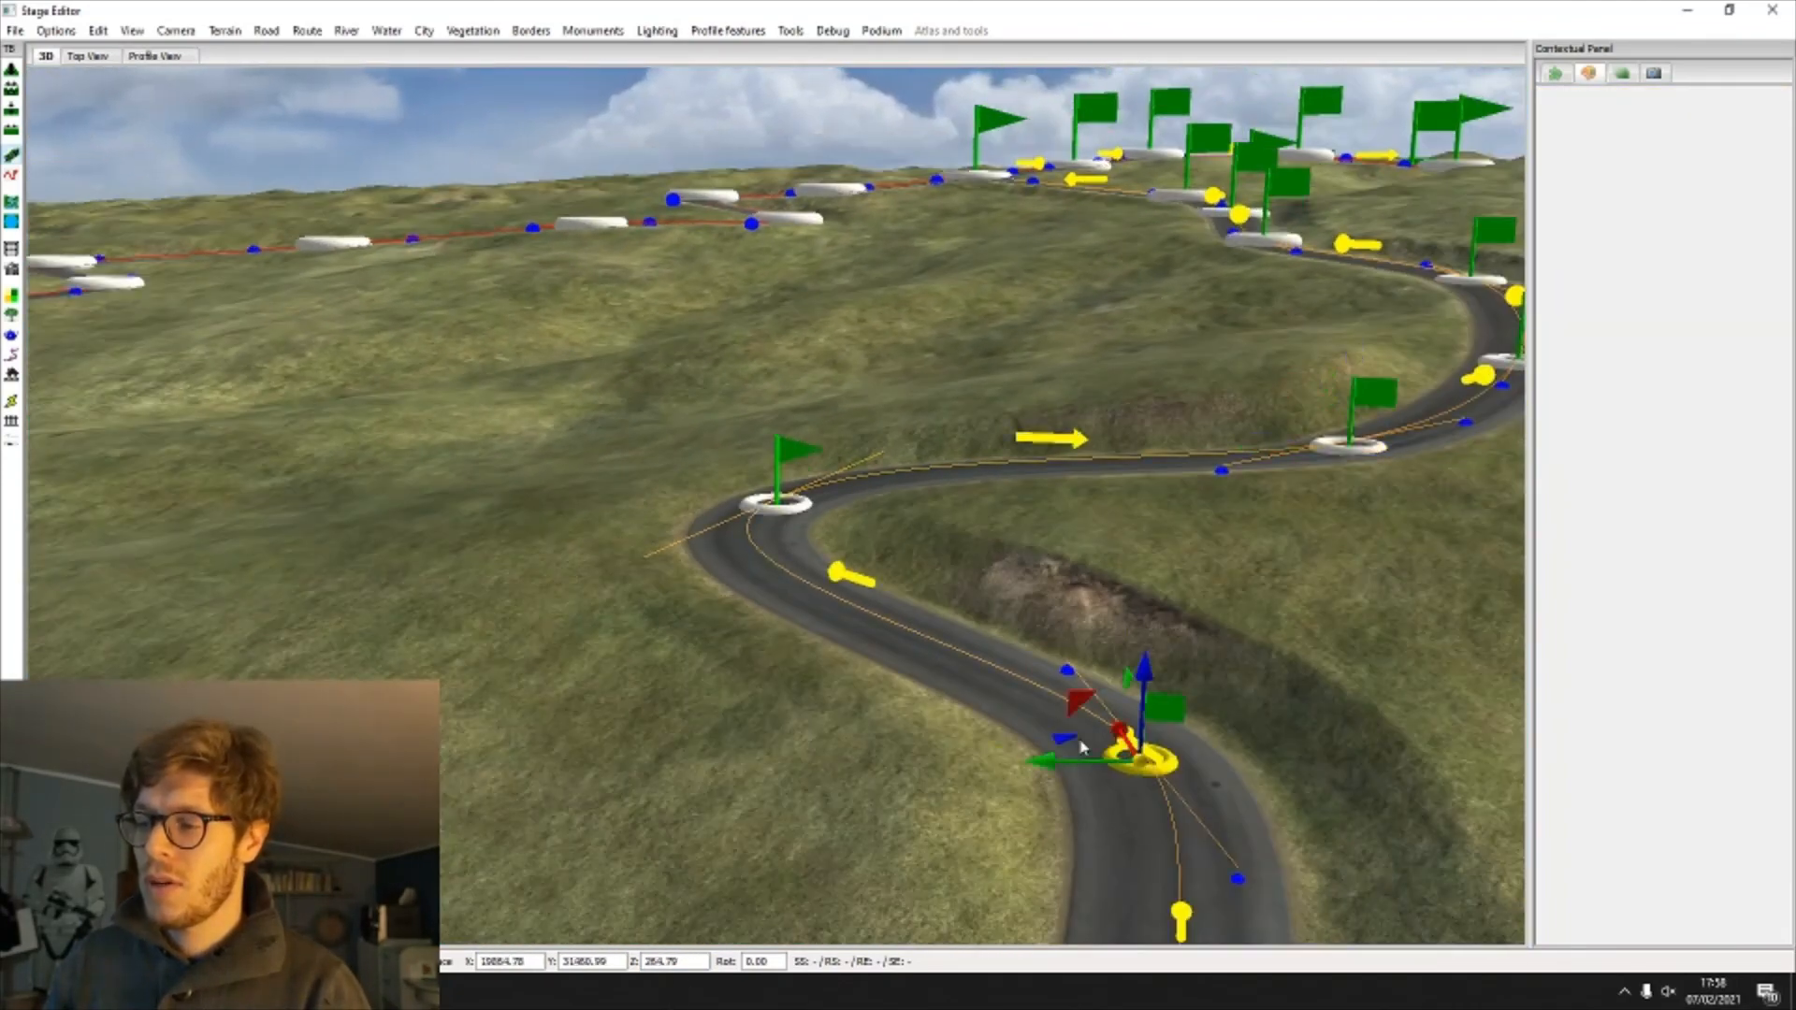
pyautogui.click(158, 56)
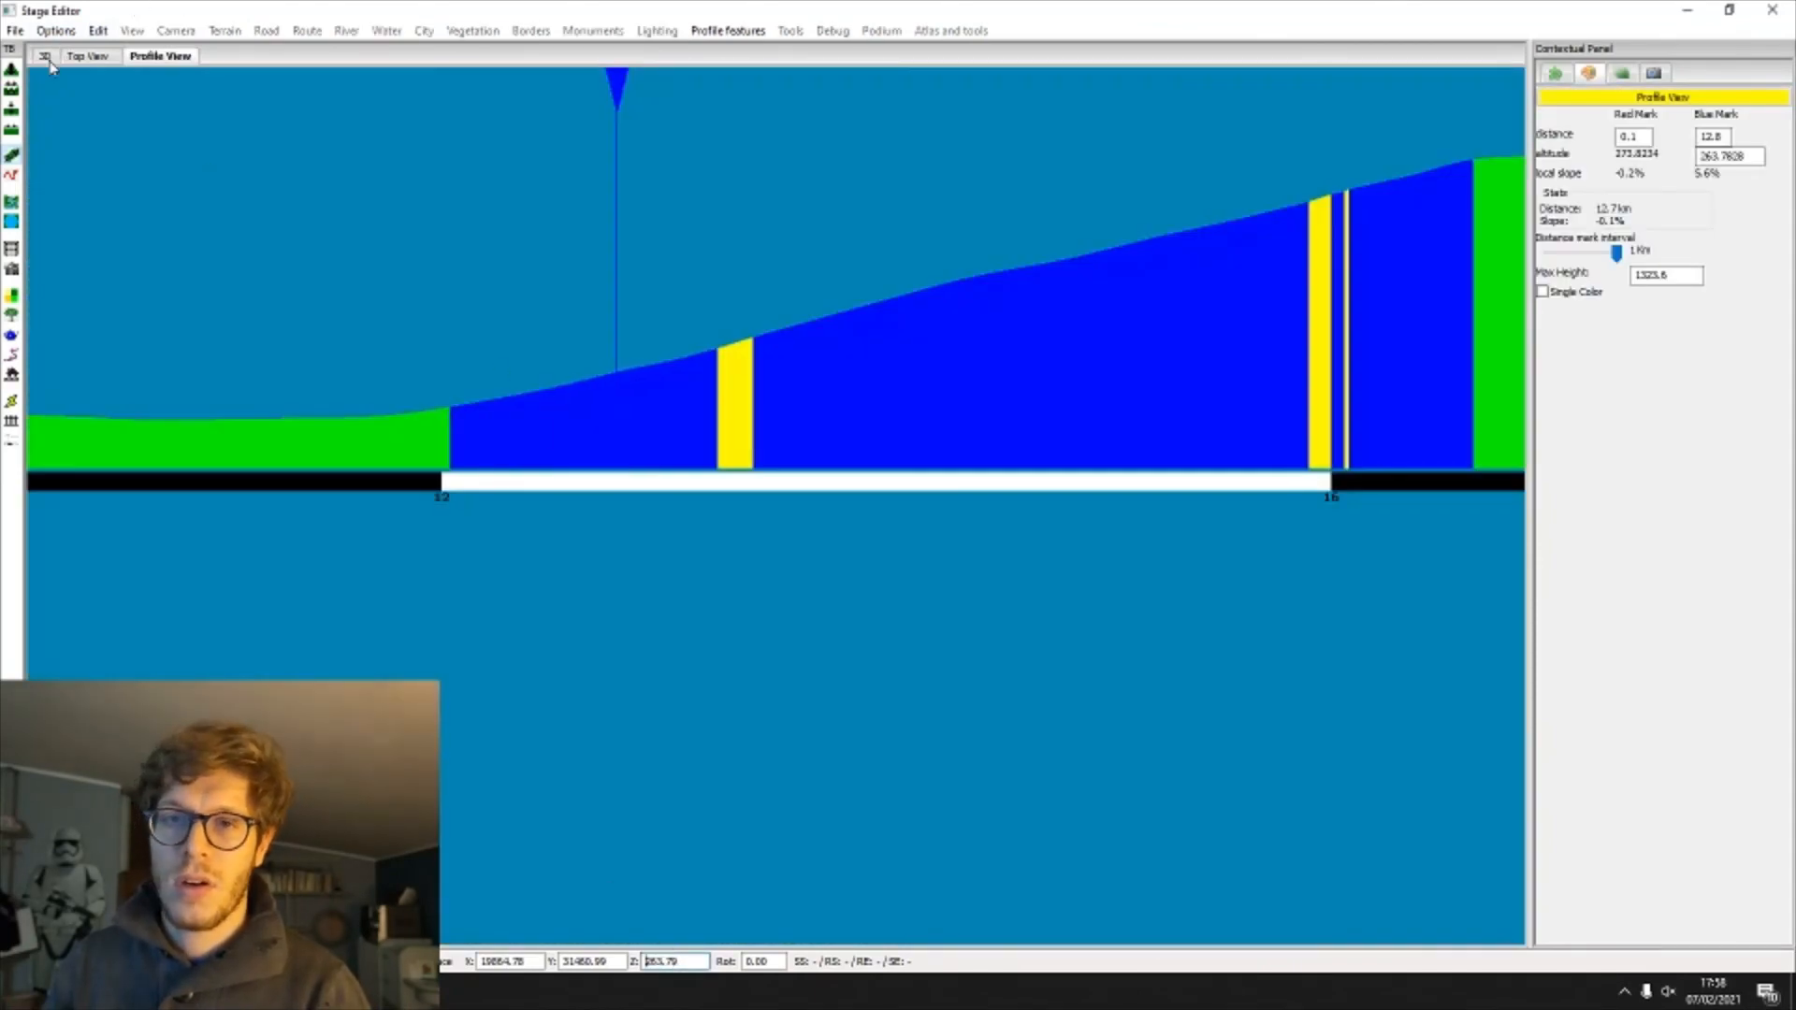
# Step: Try lower Z coordinates for the road point at 13.5 km and restore it to 315.77
pyautogui.click(48, 60)
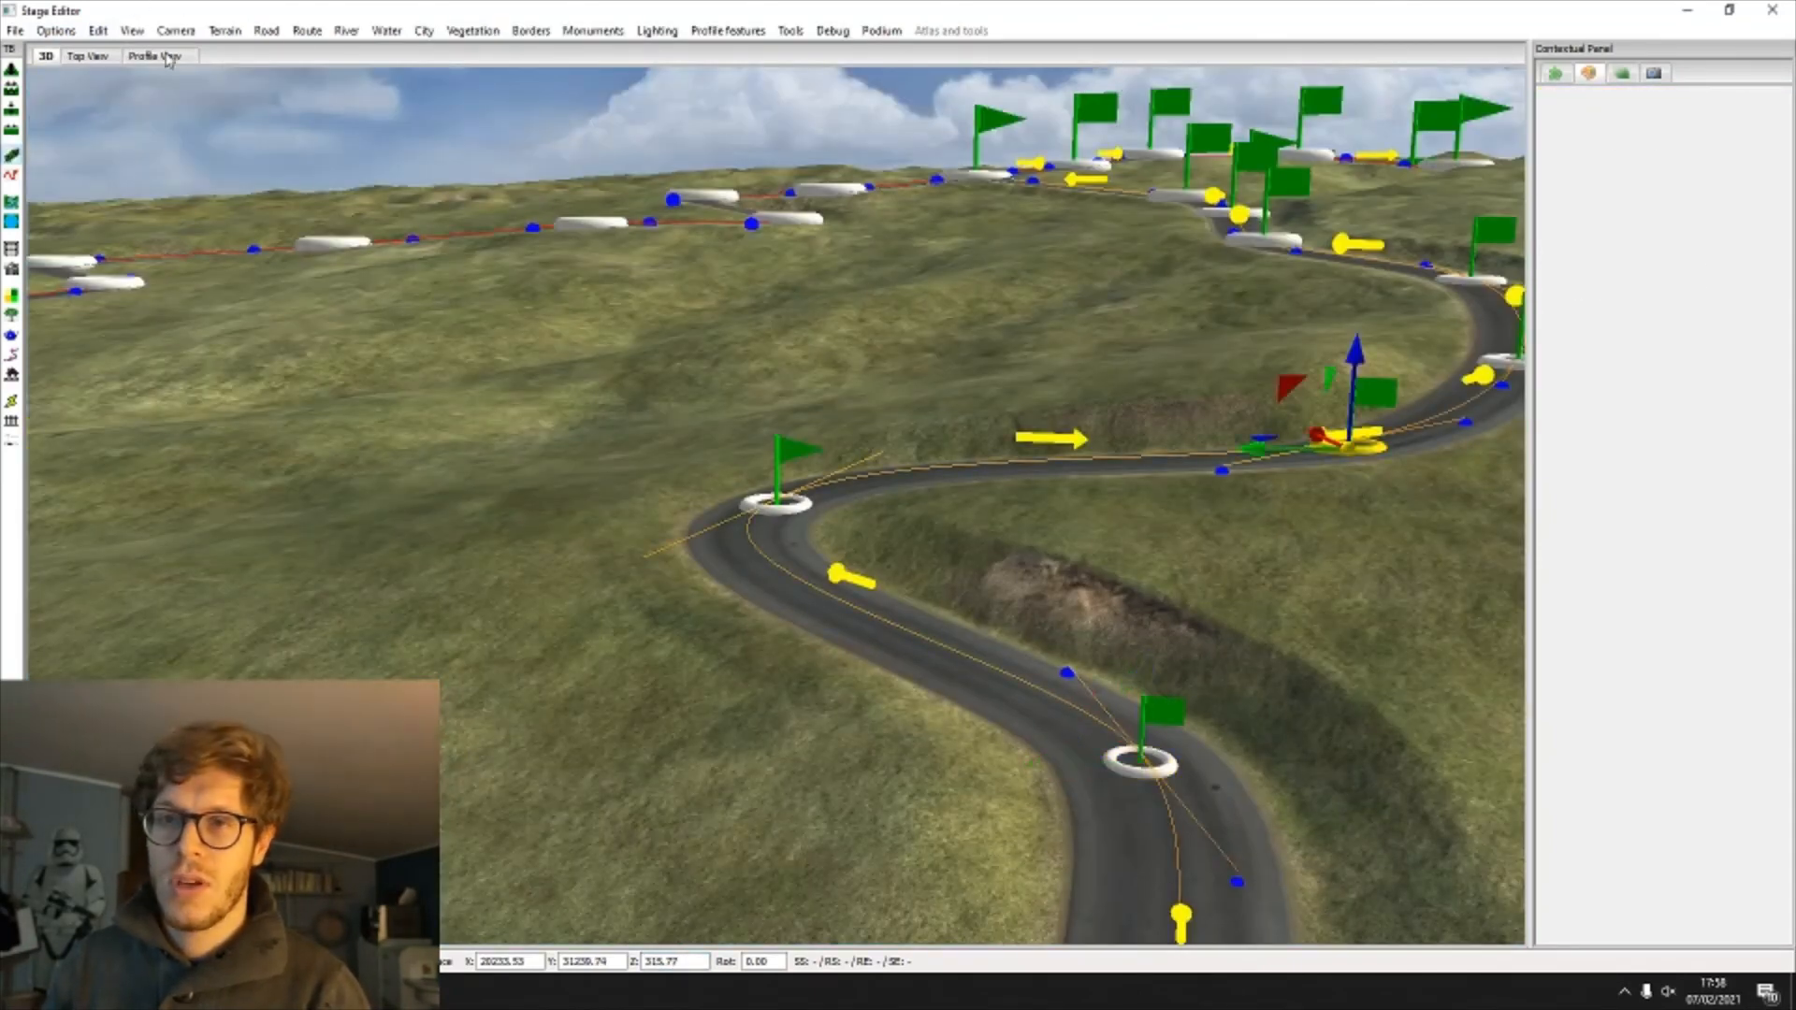
pyautogui.click(164, 57)
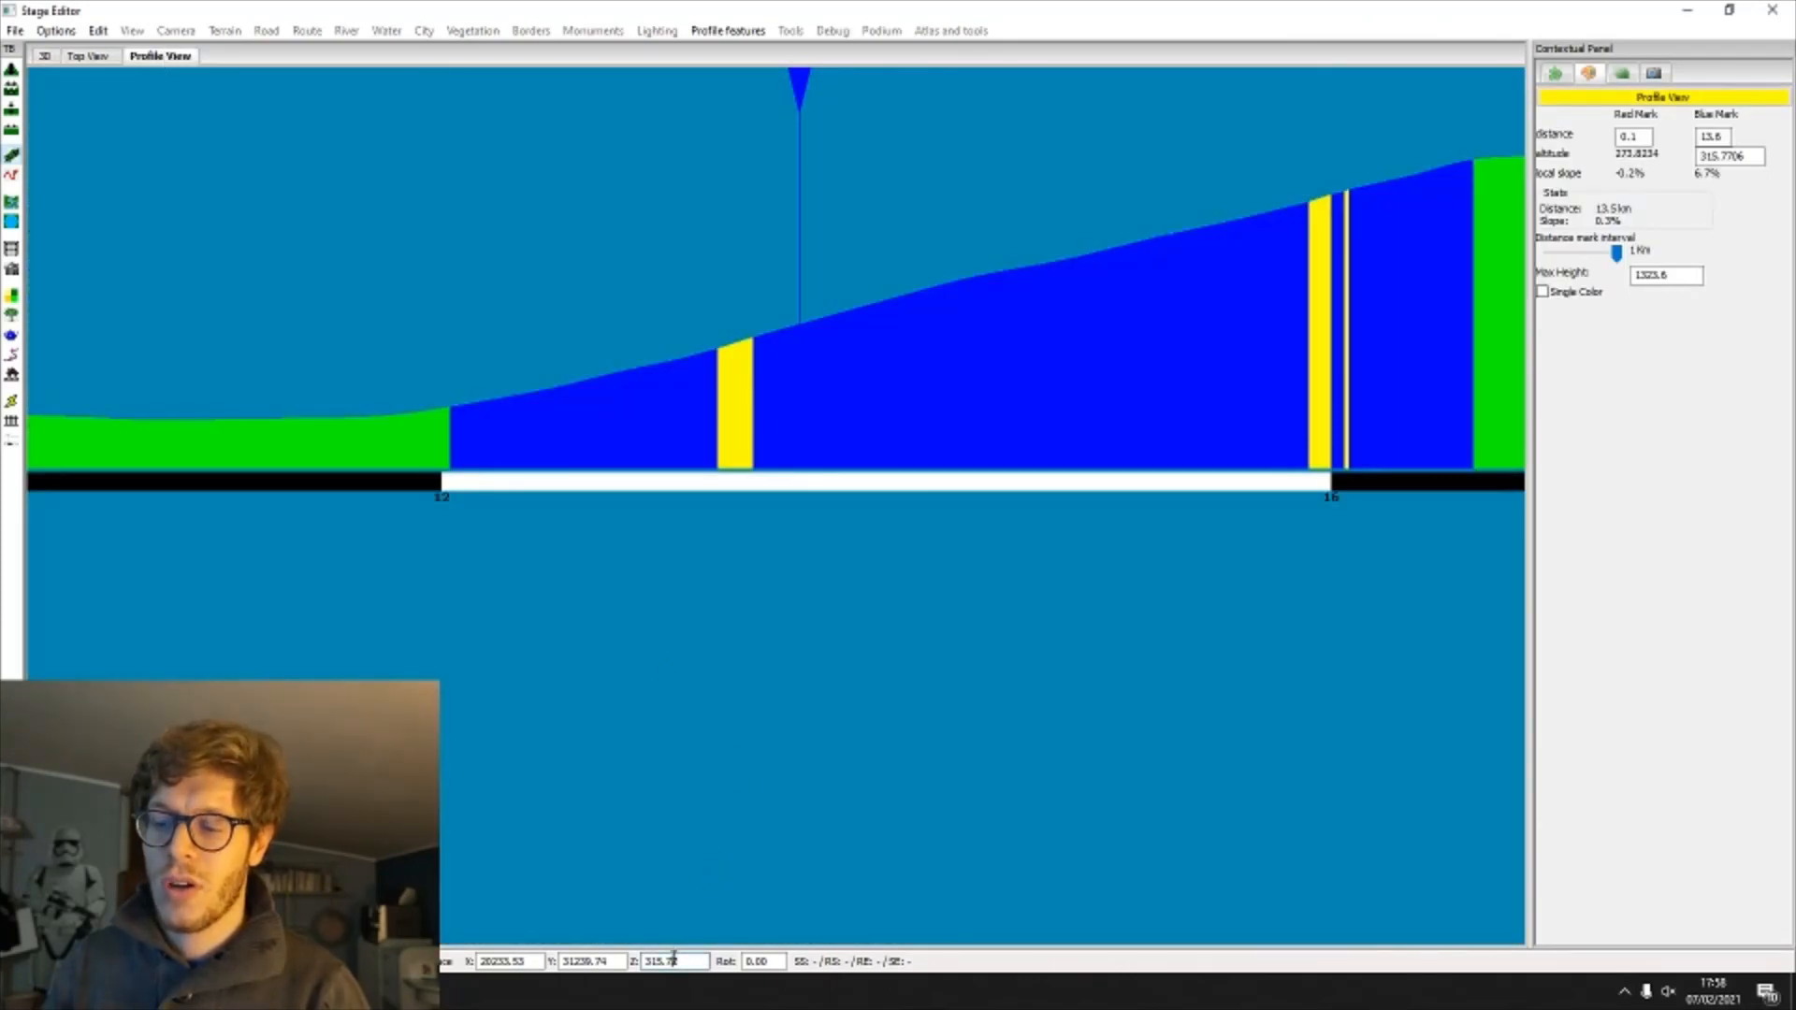
pyautogui.scroll(-3, 675, 961)
pyautogui.press('Up')
pyautogui.press('Up')
pyautogui.press('Up')
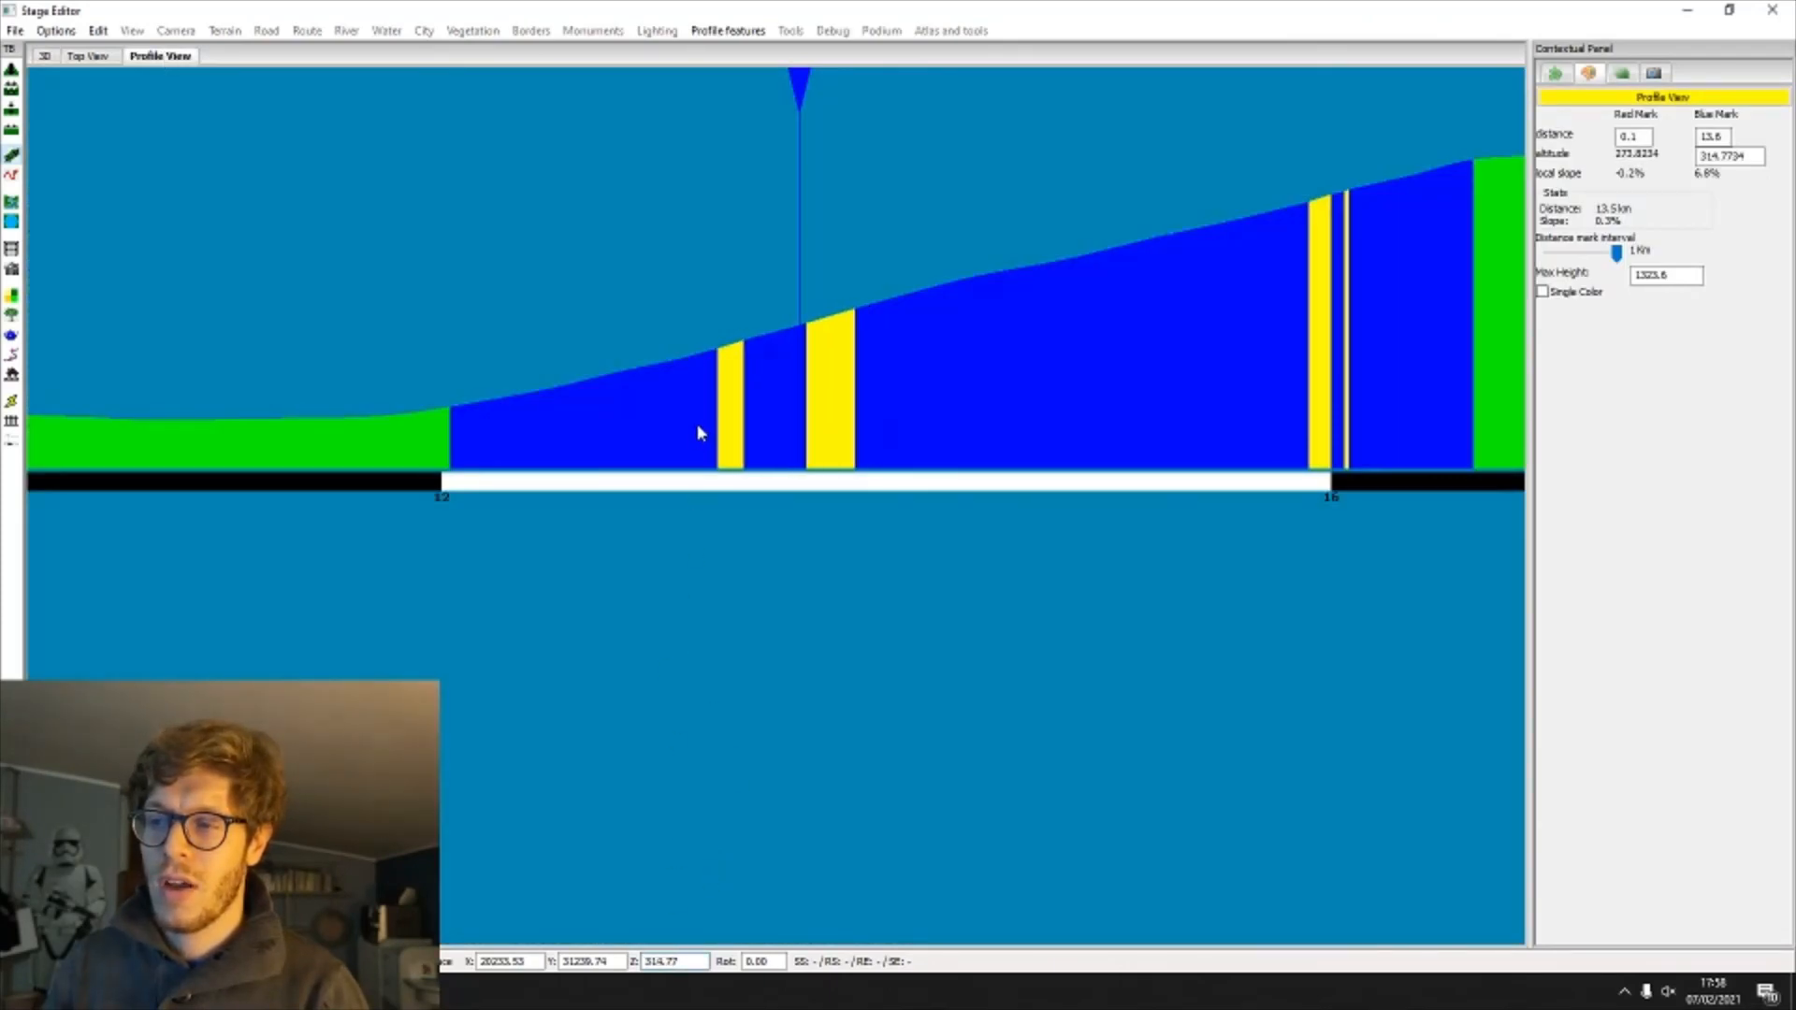
pyautogui.scroll(-1, 701, 434)
# Step: Select the hairpin's tangent handle on the uphill side in the 3D view and lower its Z coordinate to 293.18 in the profile view
pyautogui.click(43, 57)
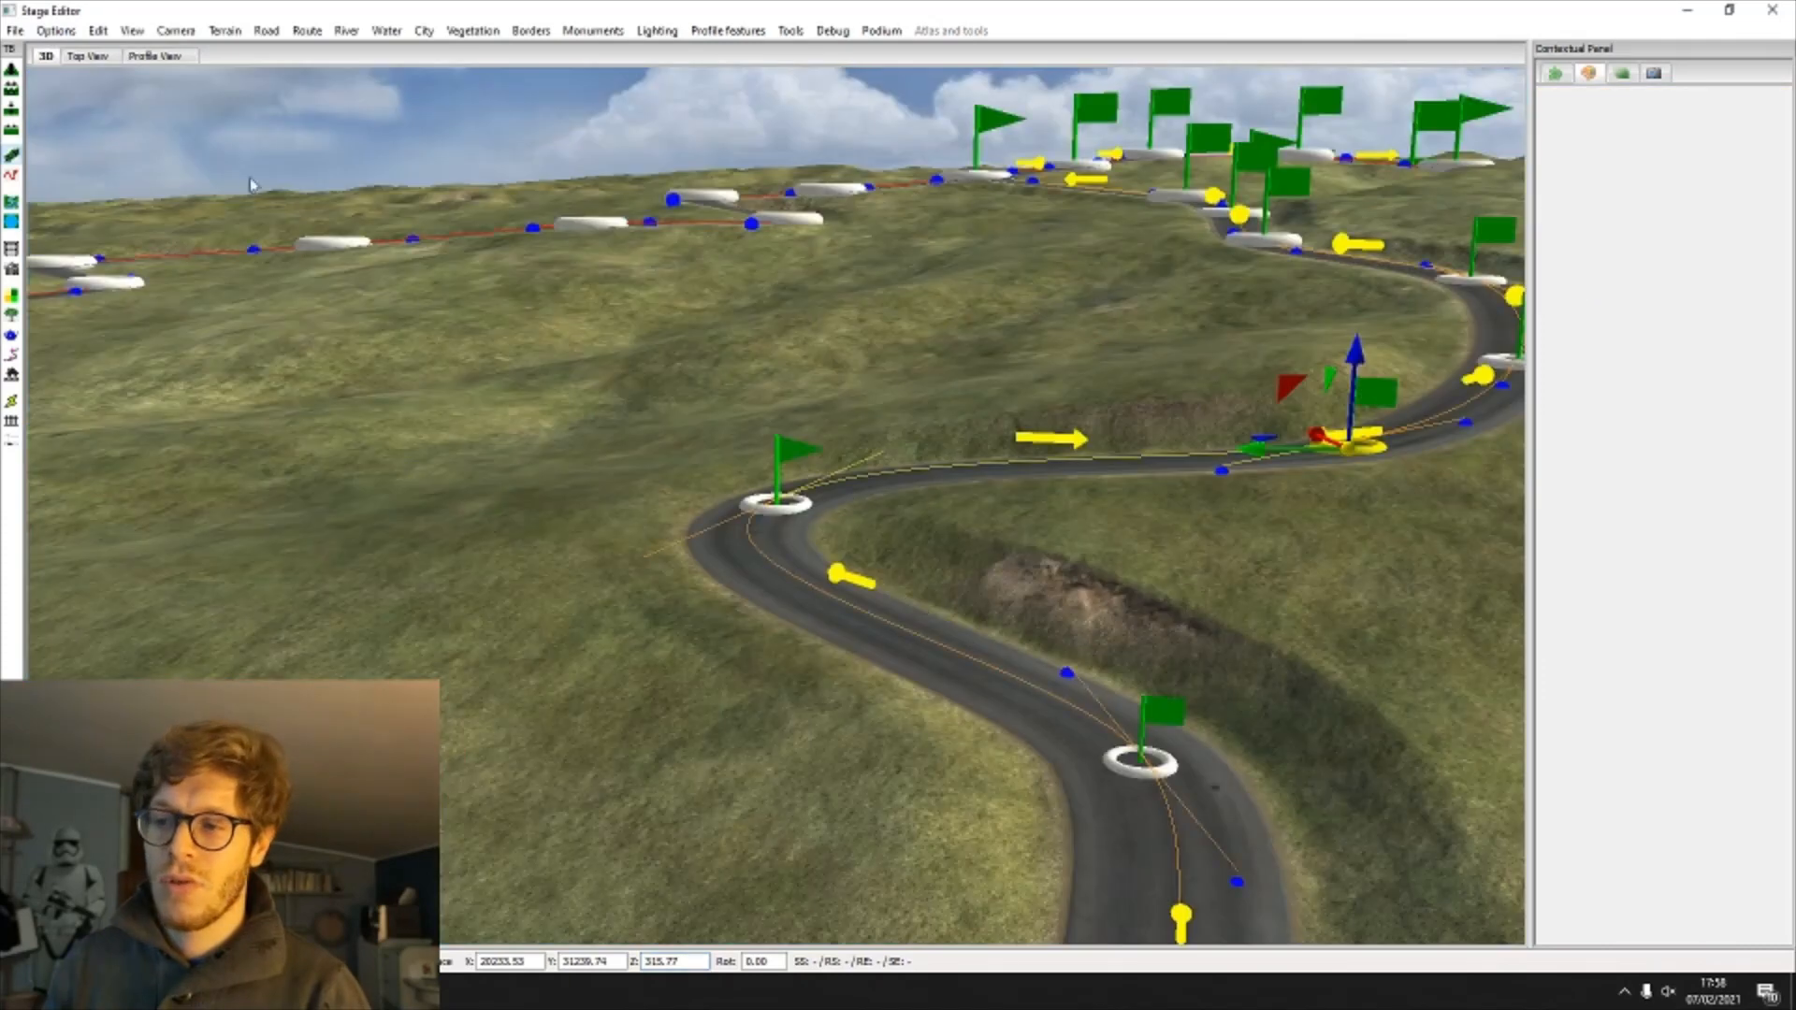
pyautogui.click(791, 509)
pyautogui.click(887, 455)
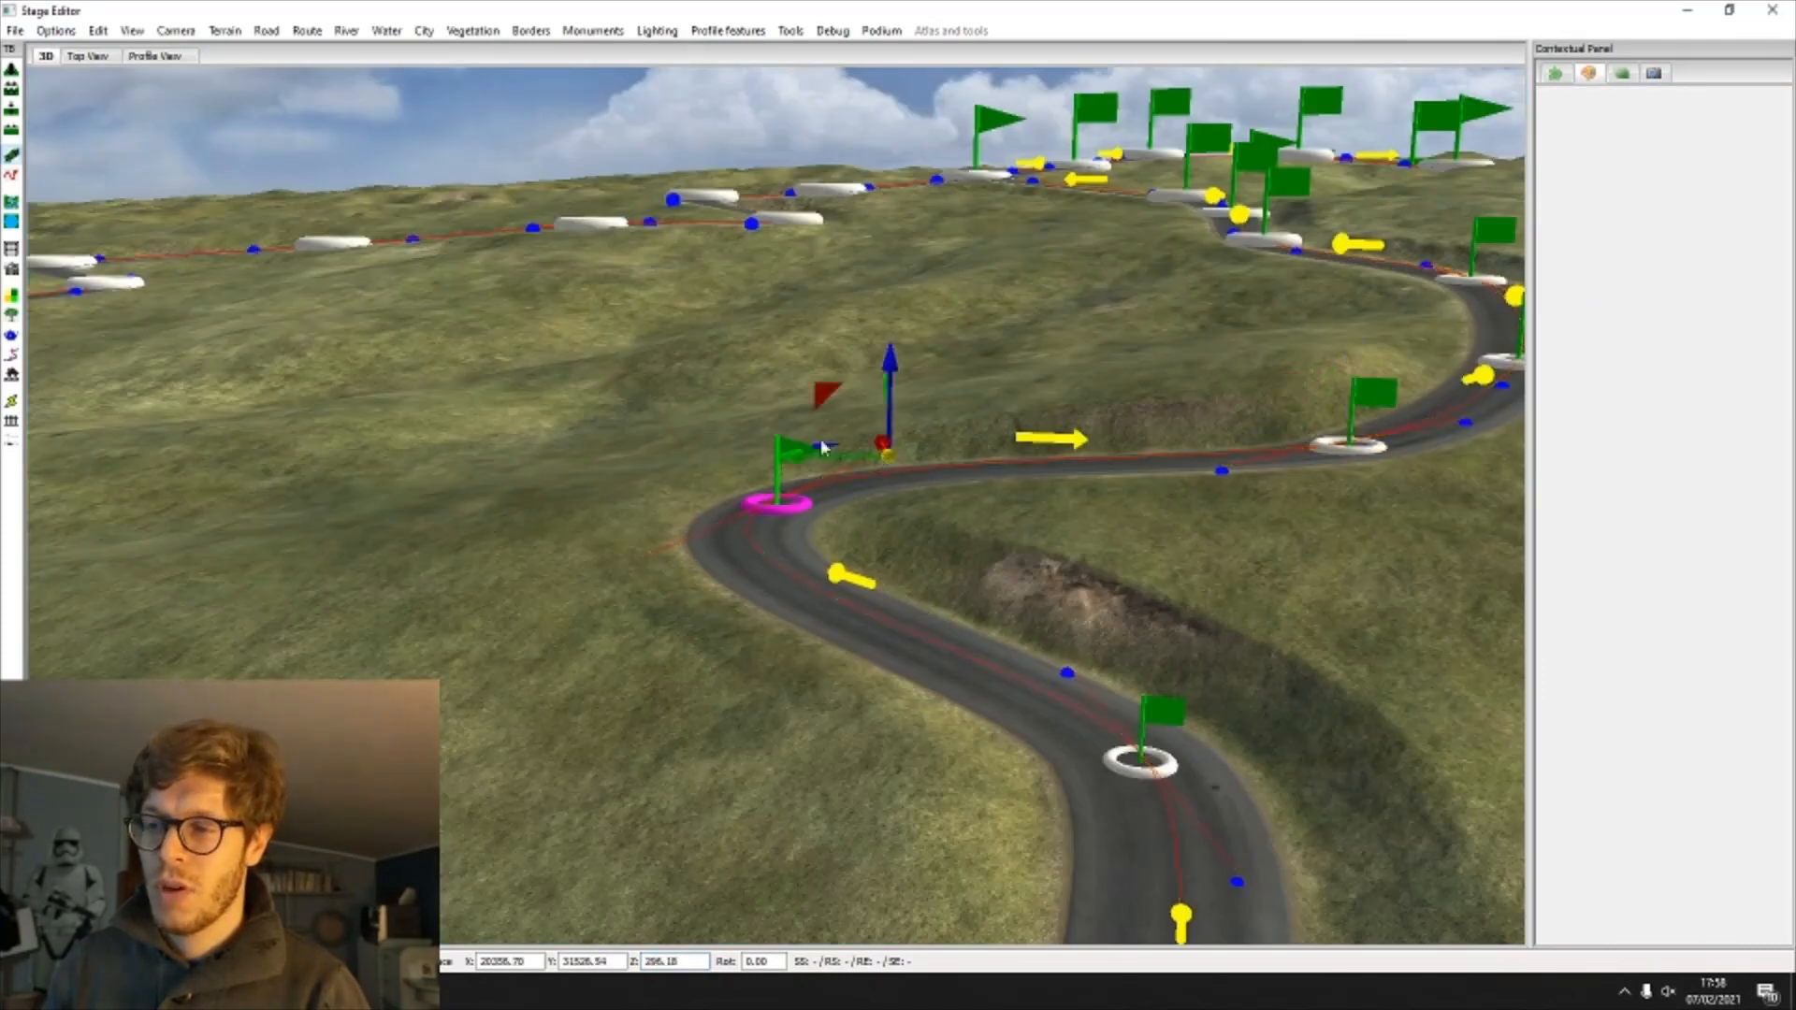
pyautogui.click(158, 56)
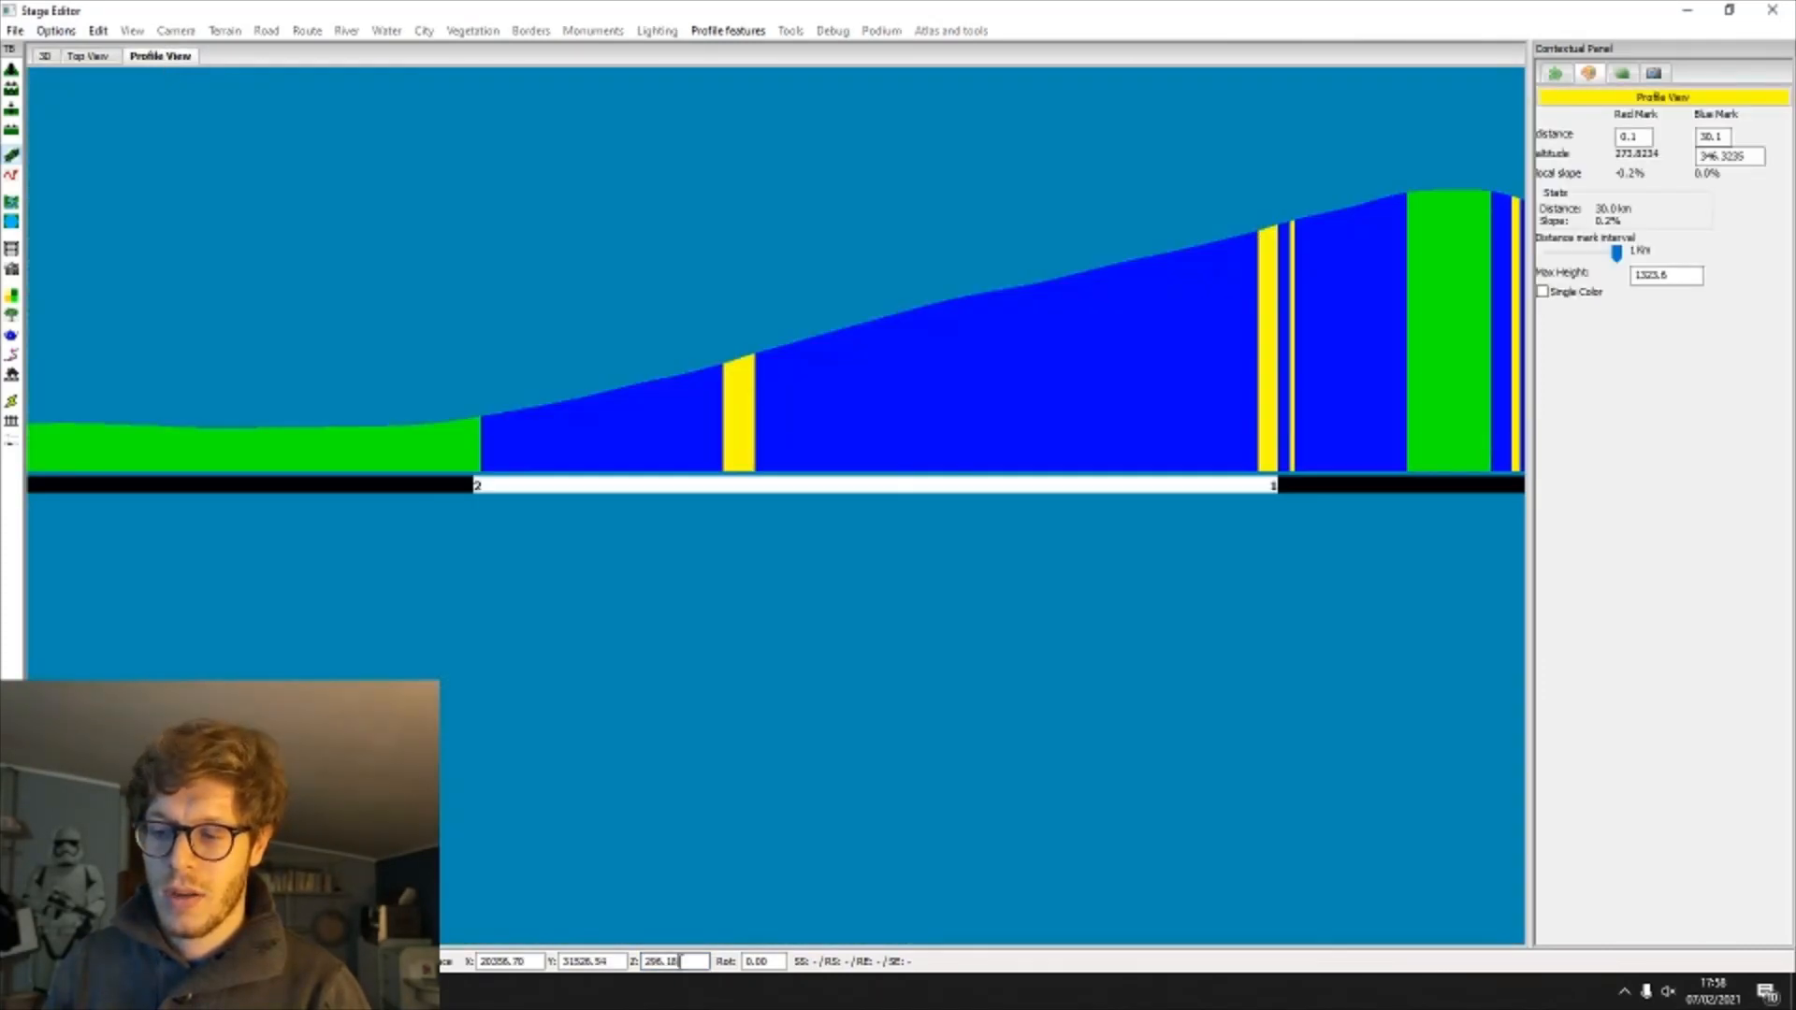
pyautogui.scroll(-3, 681, 961)
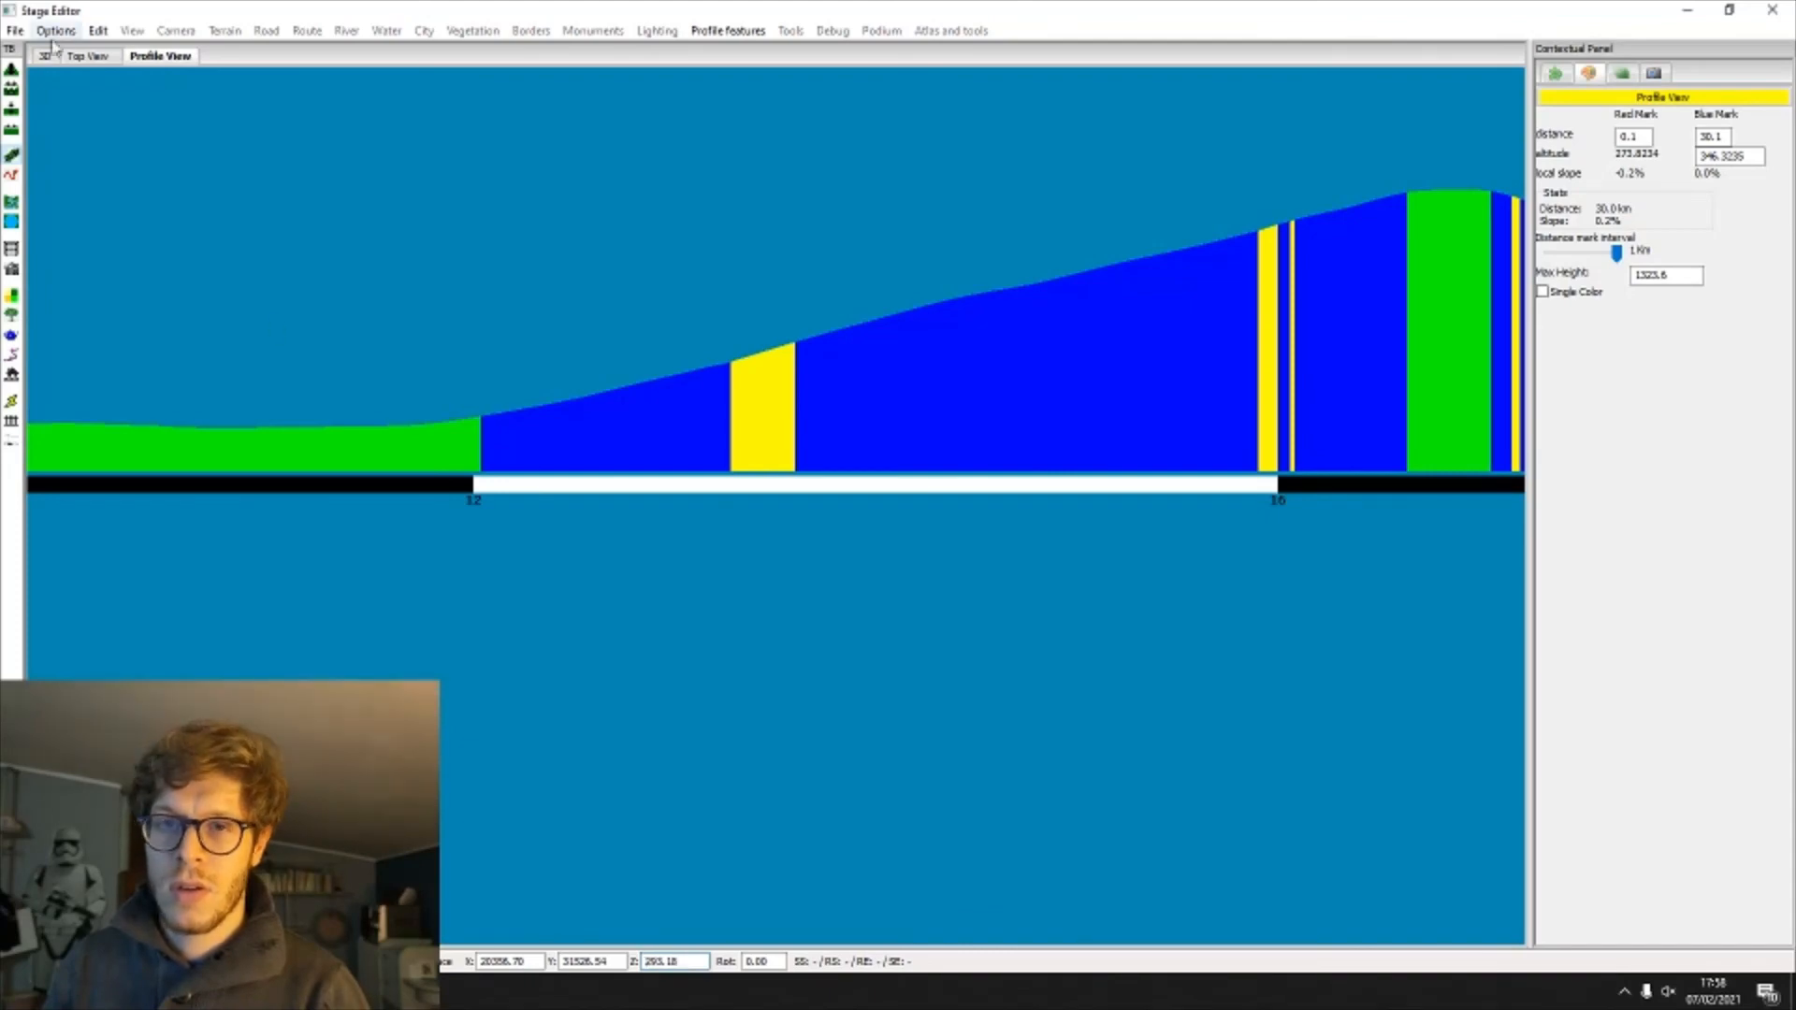
# Step: Lower the Z coordinate of the road point at 13.5 km to 312.77 and that of the point at 13.8 km to 335.45
pyautogui.click(46, 56)
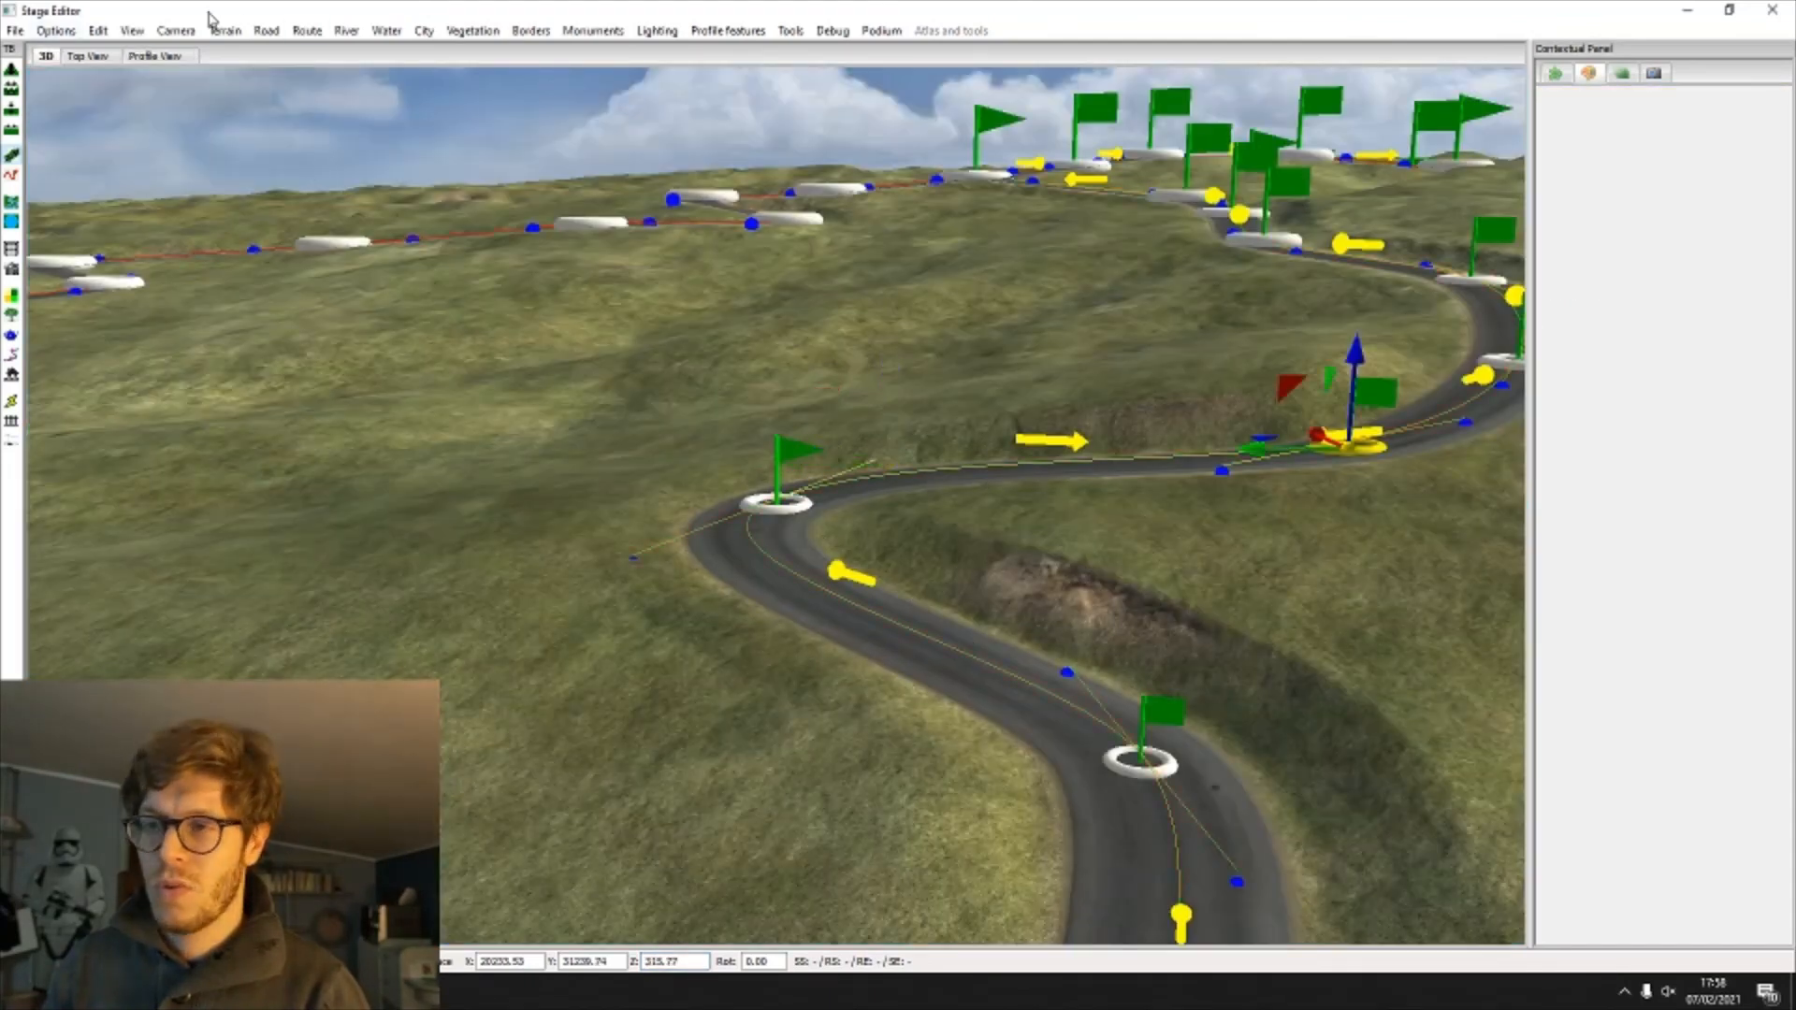
pyautogui.click(157, 56)
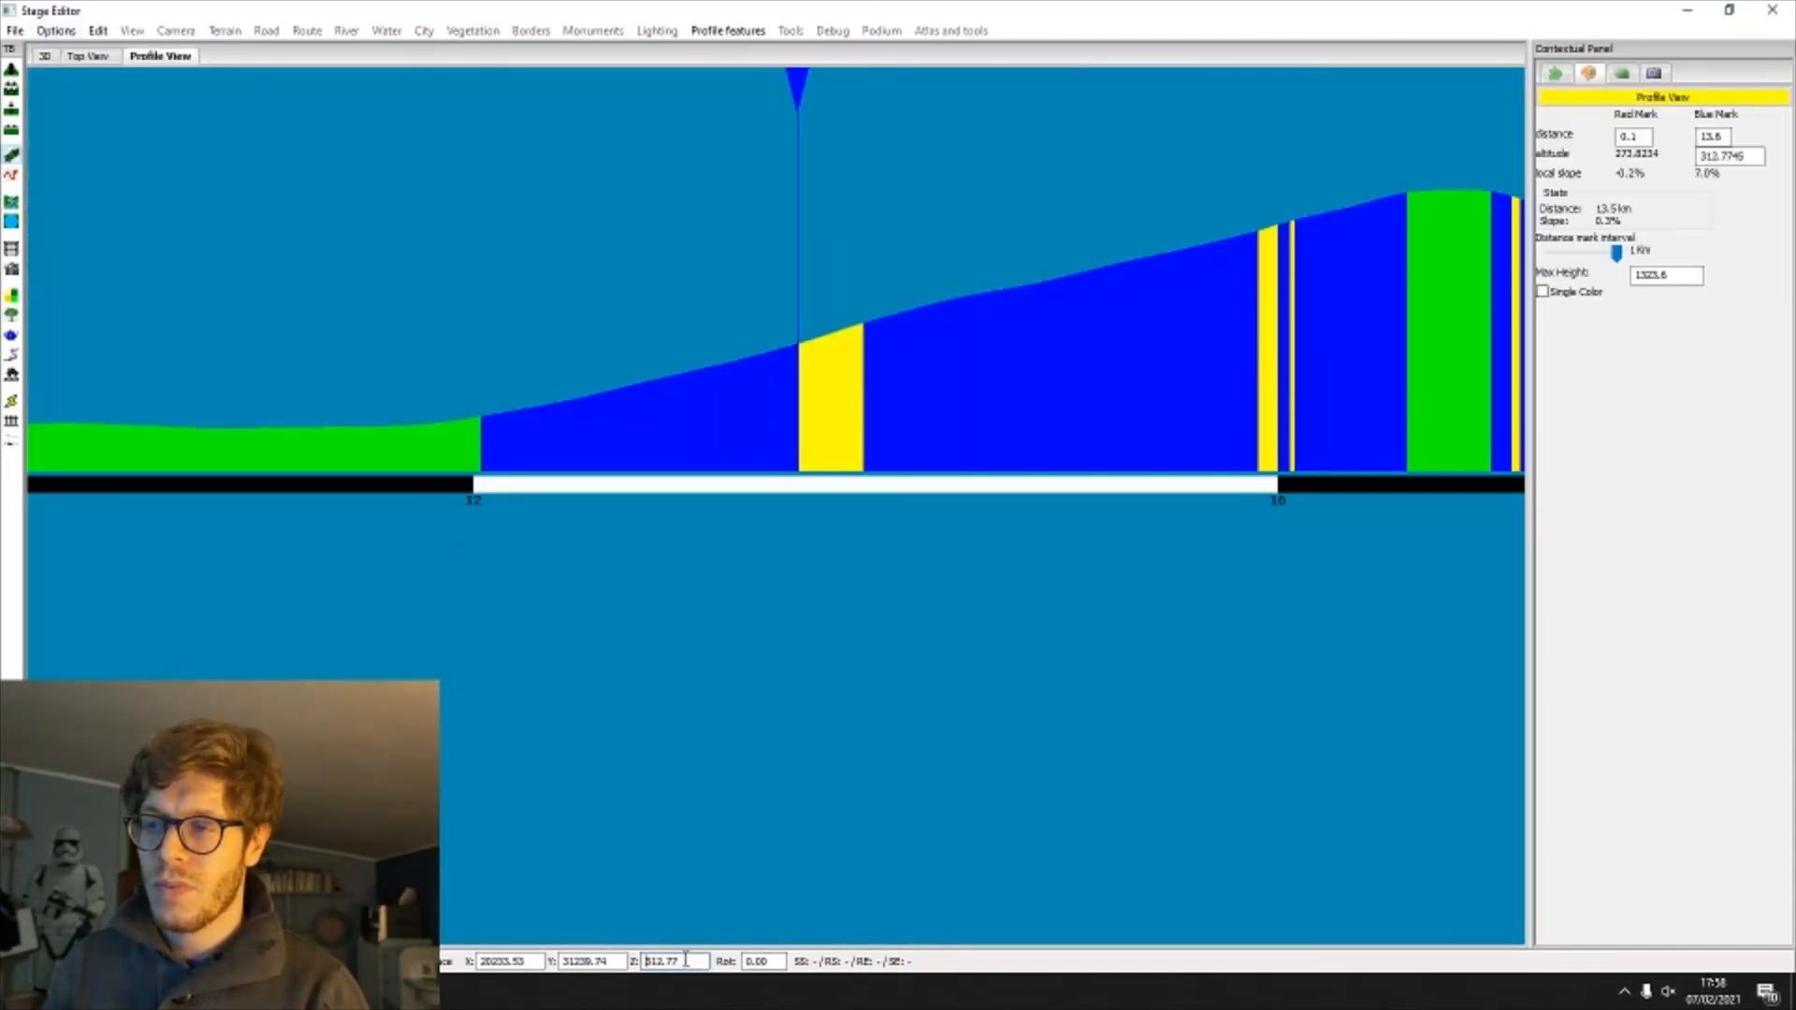
pyautogui.click(868, 315)
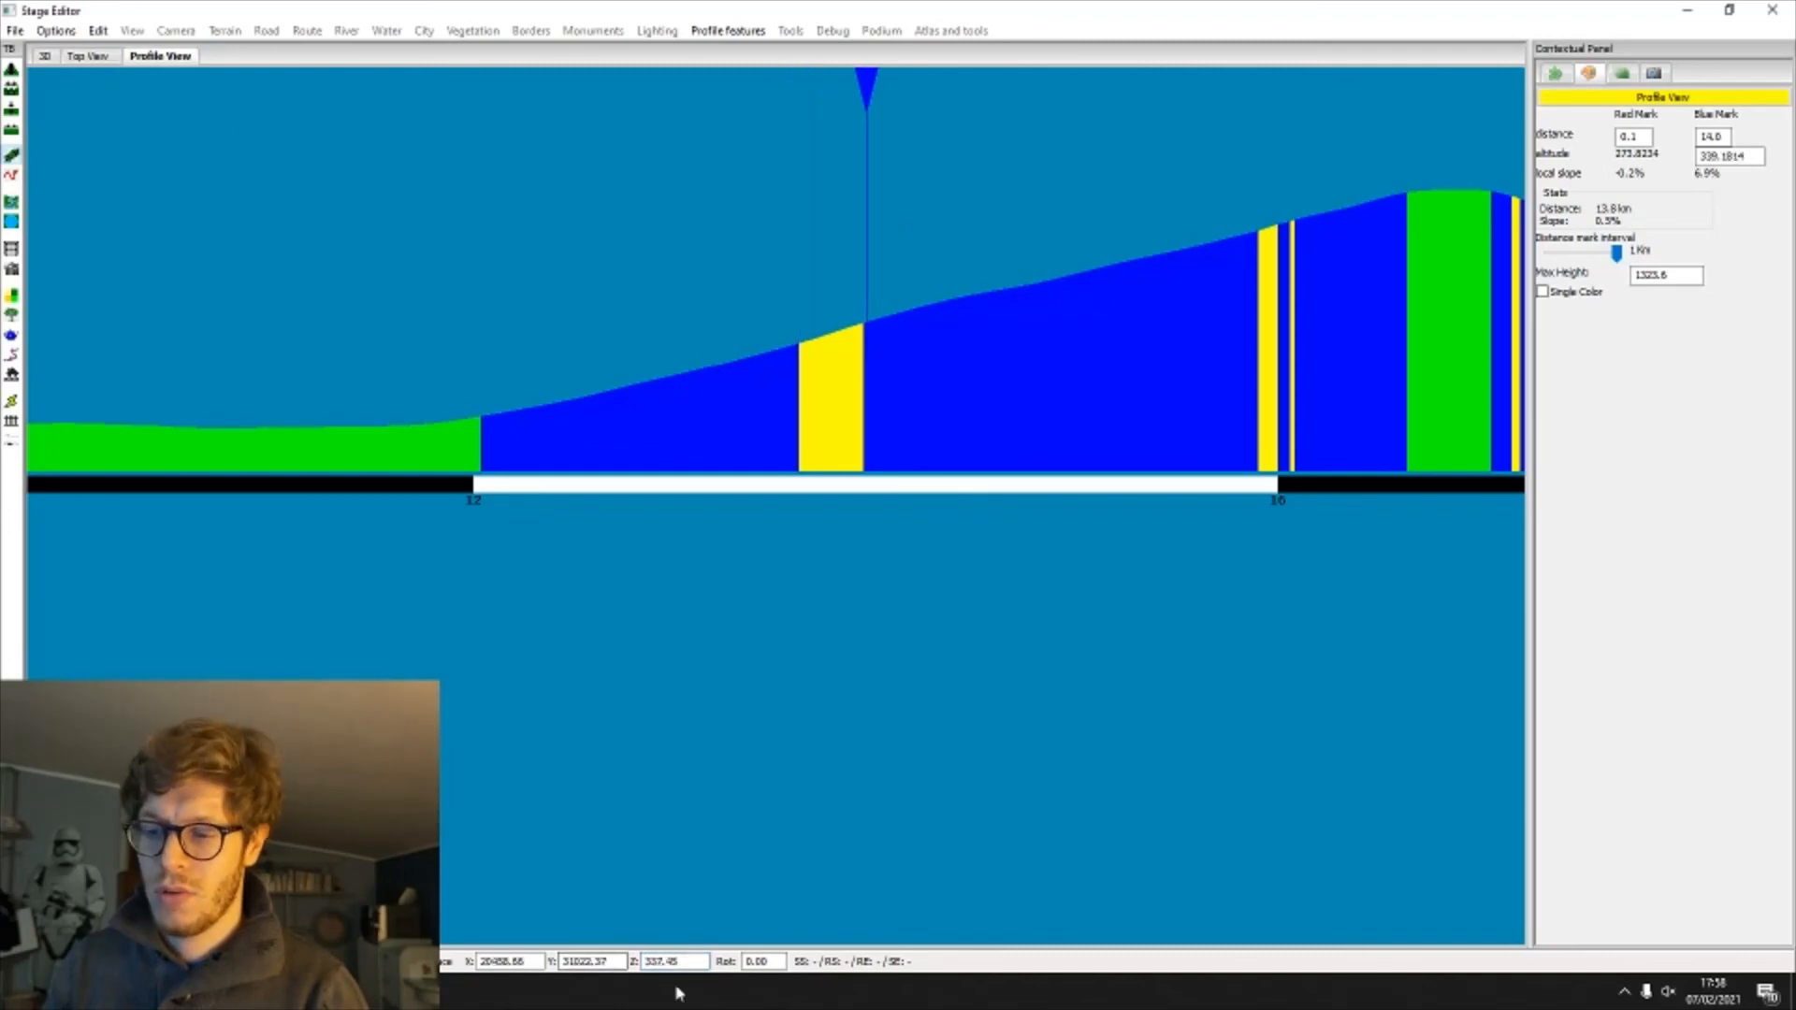
pyautogui.scroll(-4, 681, 962)
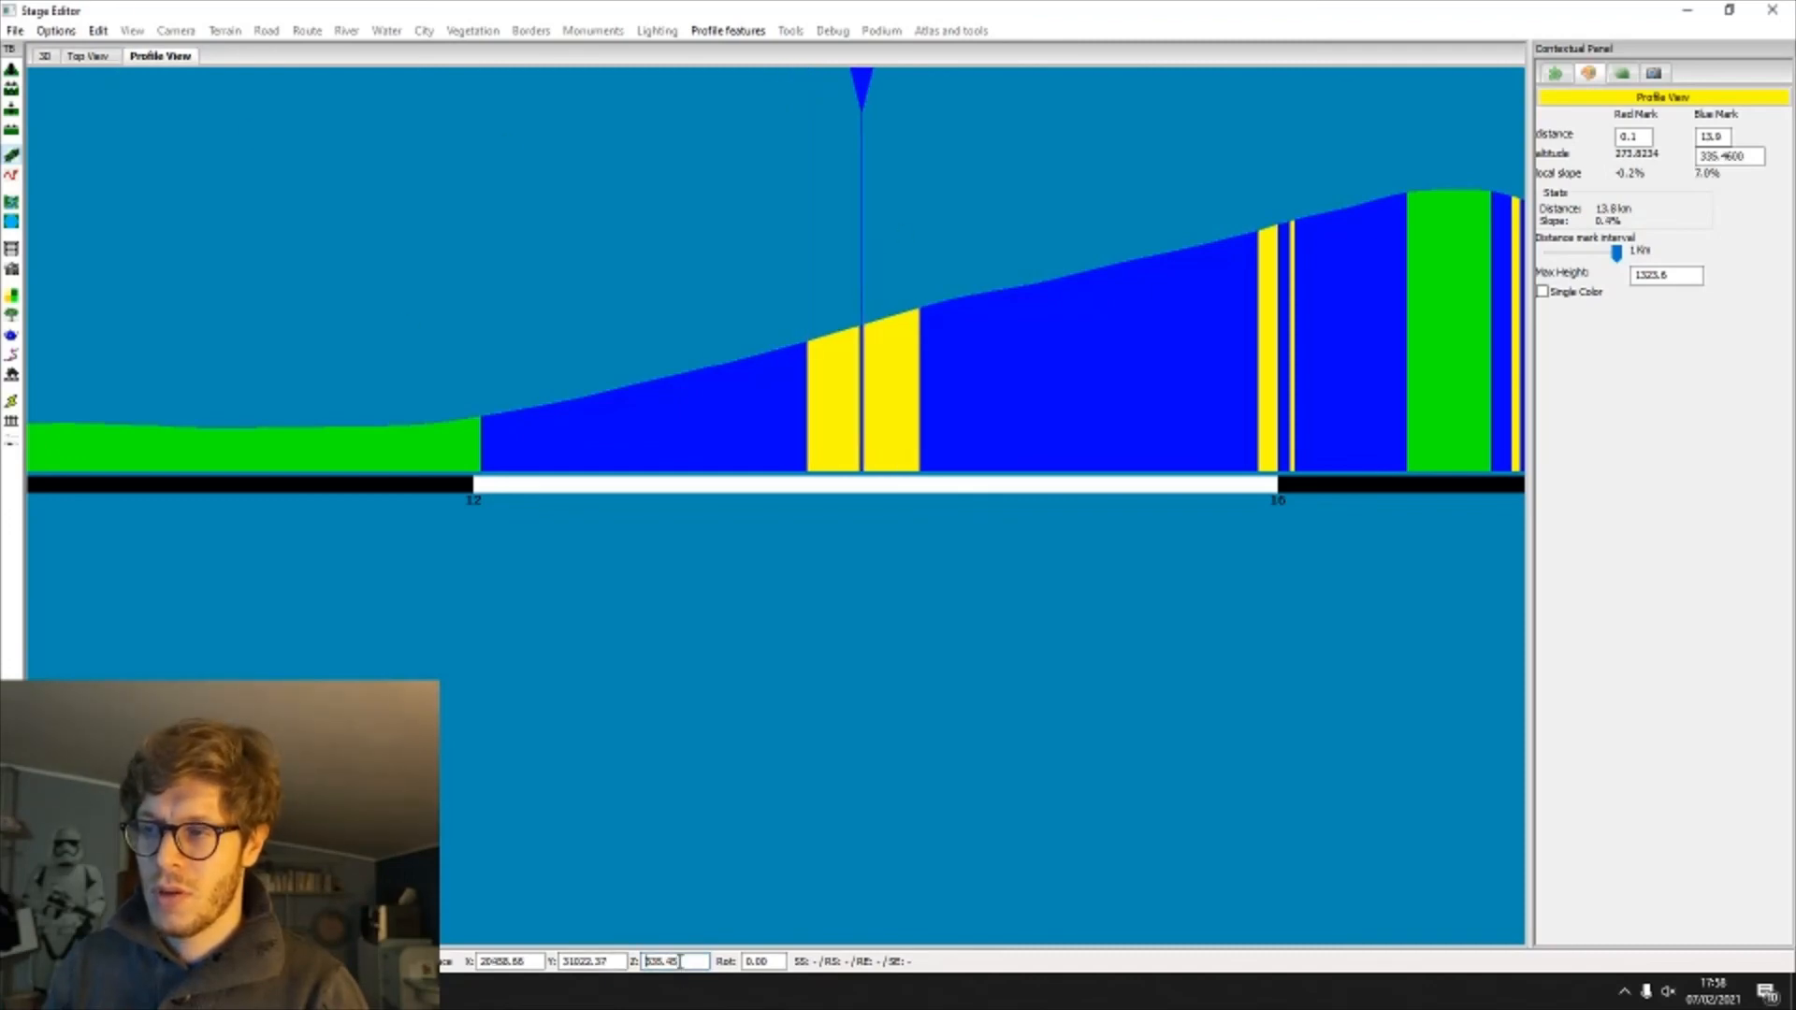
# Step: Select the road point at 14.3 km and lower its Z coordinate to 362.14
pyautogui.click(946, 333)
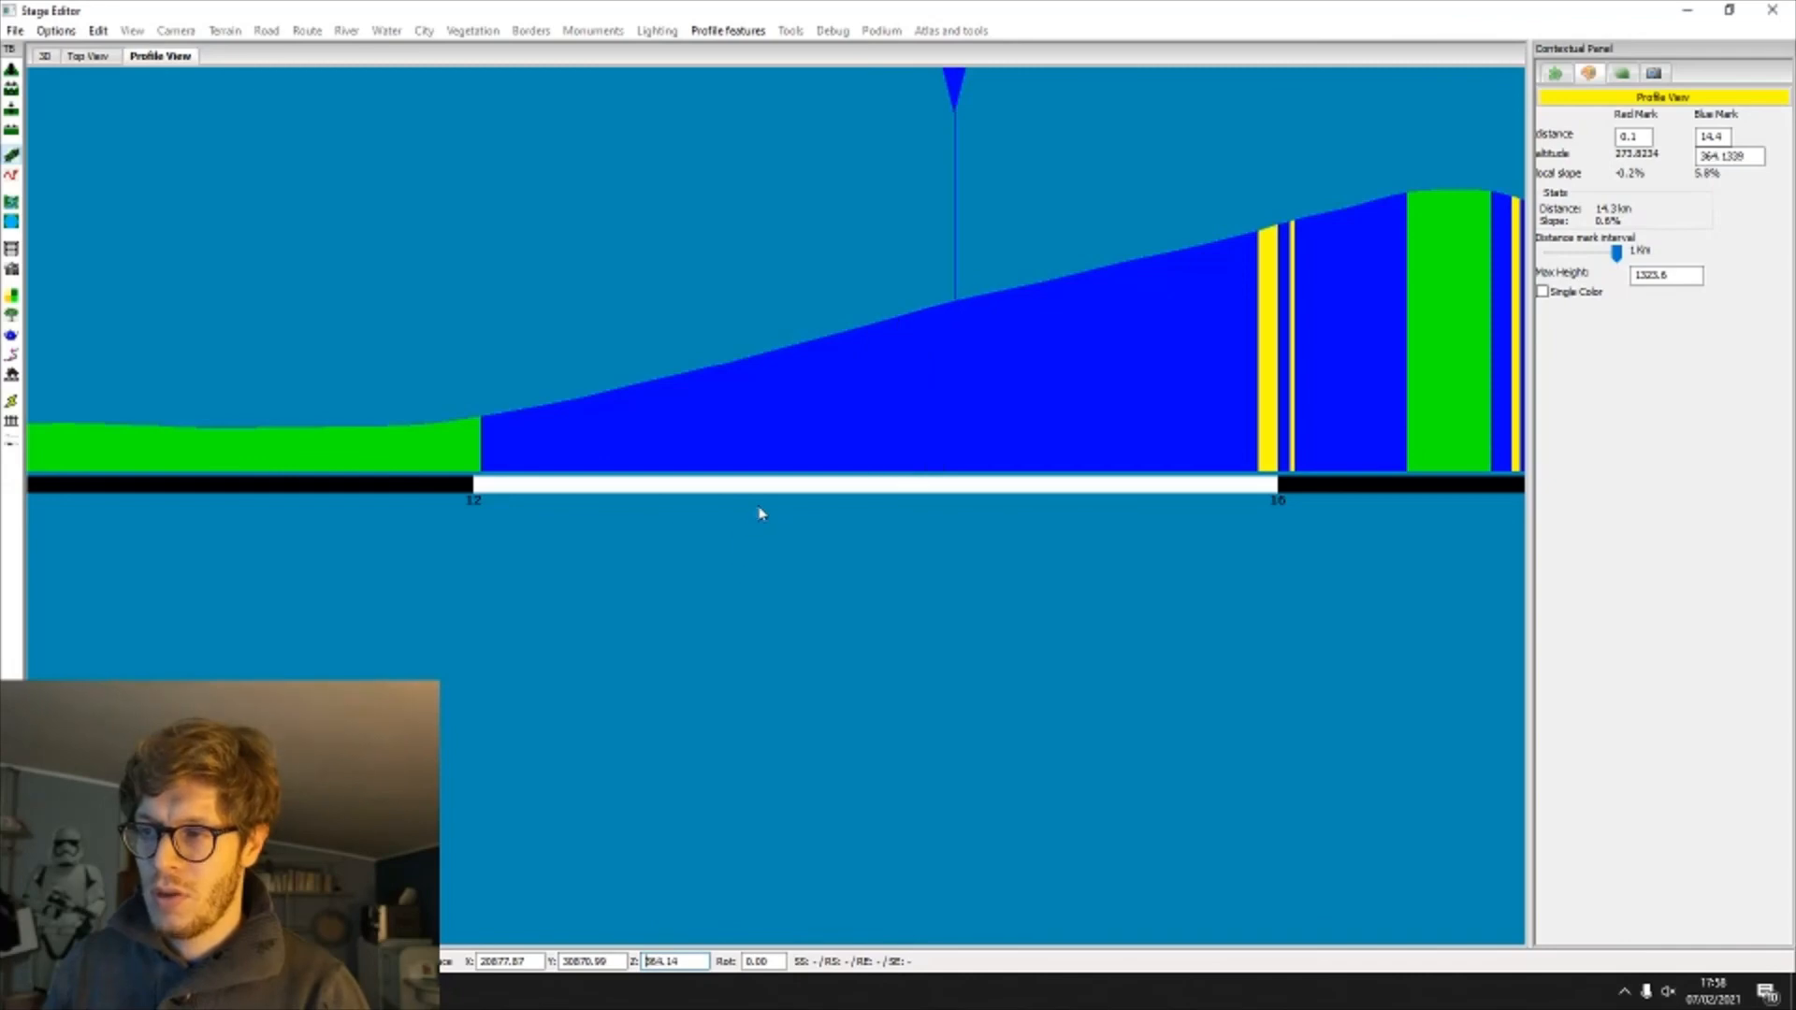
pyautogui.moveTo(965, 444); pyautogui.dragTo(601, 489, button='middle')
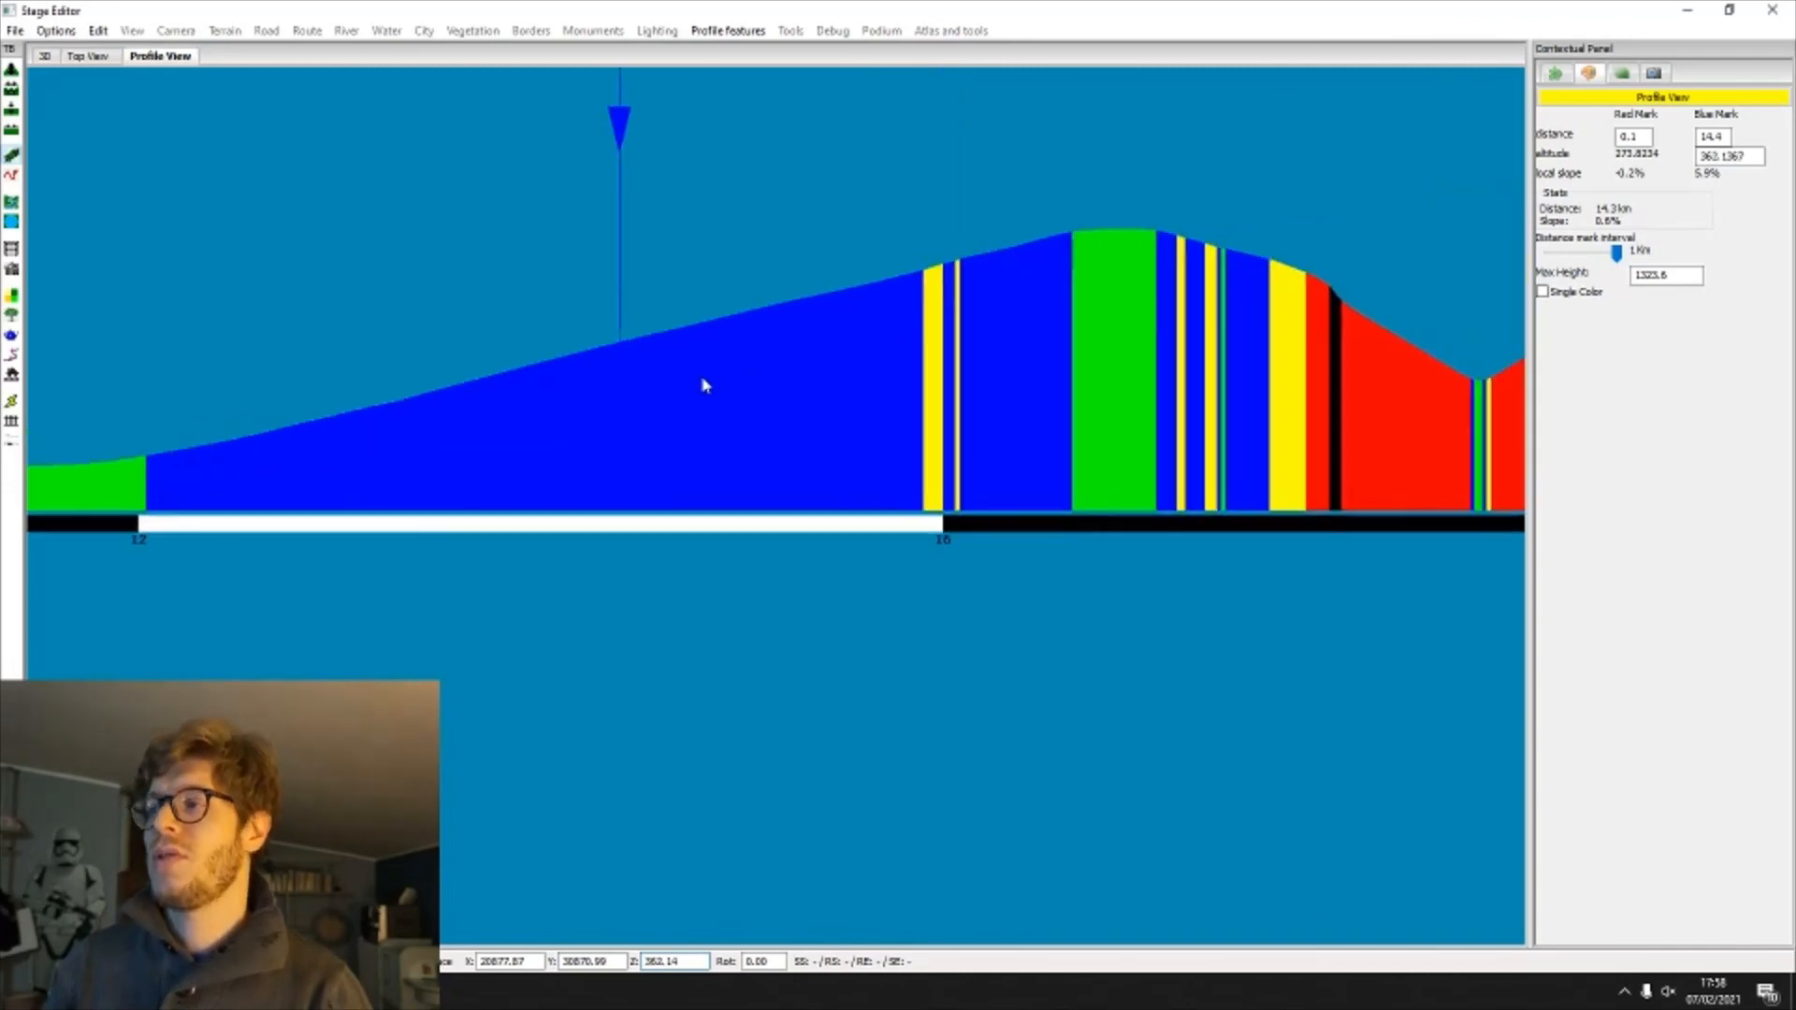
# Step: Examine the junction near 15.8 km in the 3D view and locate the next road point uphill on the profile
pyautogui.click(886, 296)
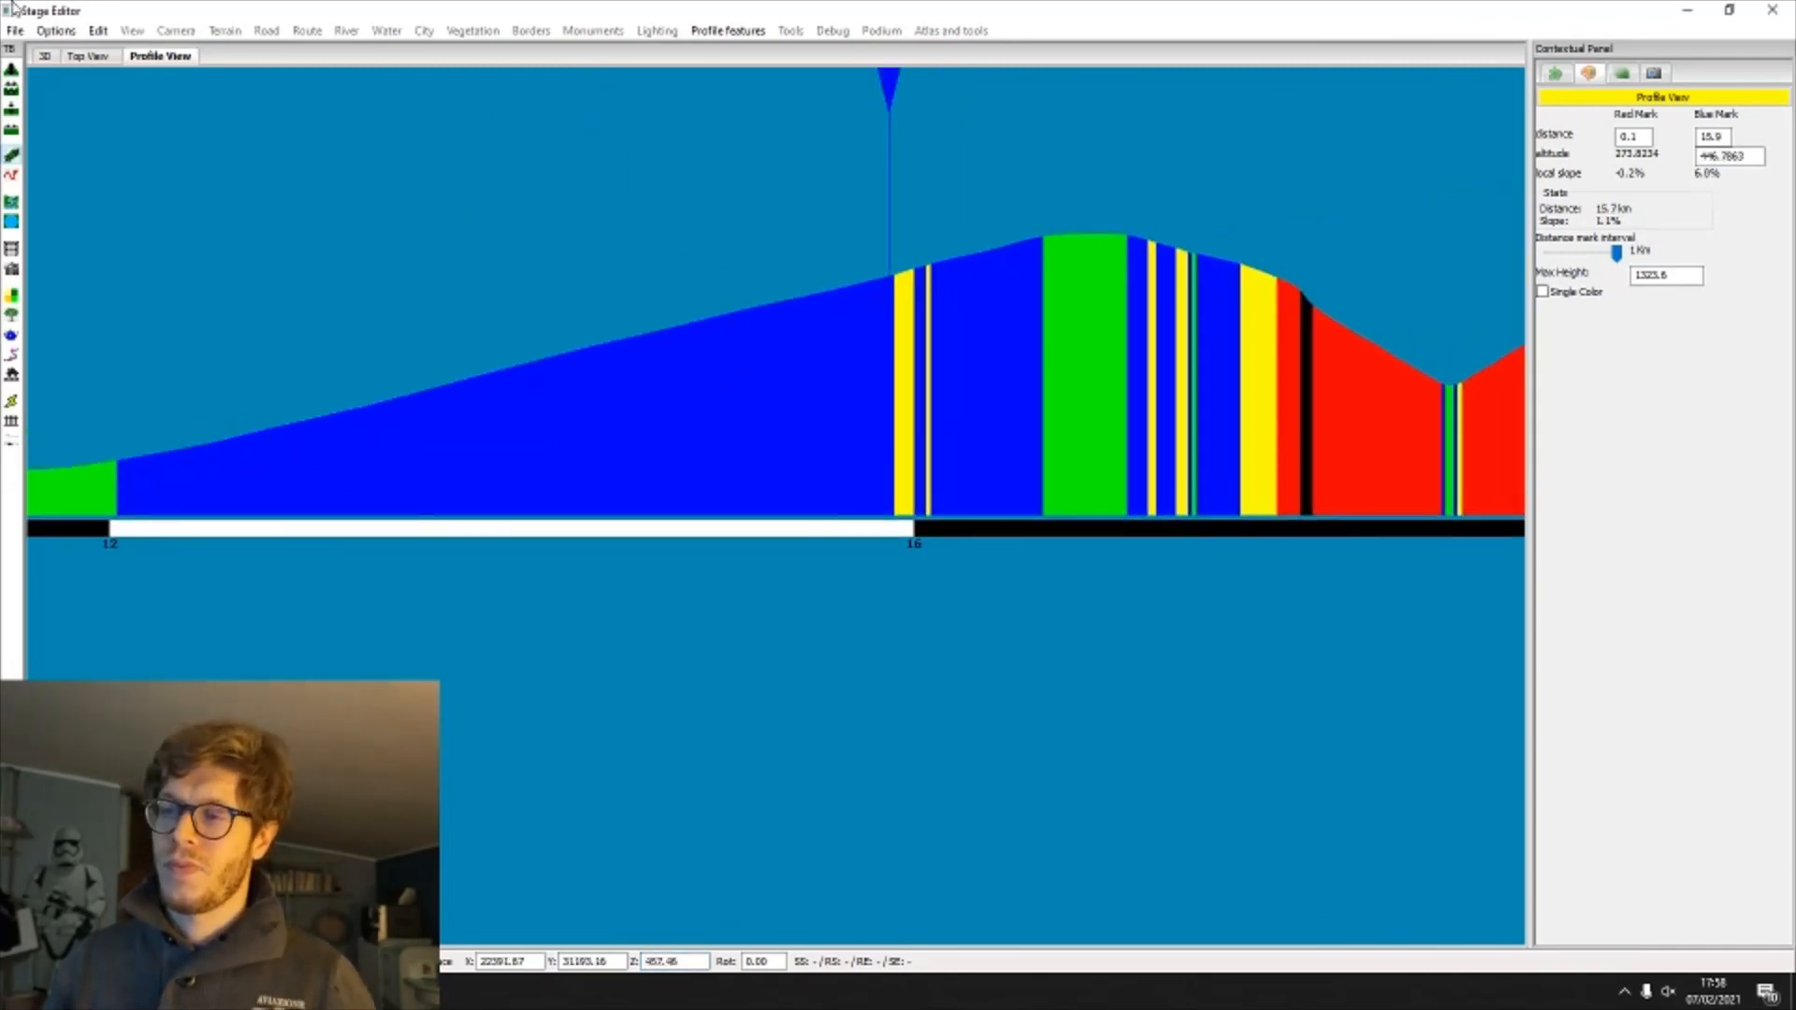
pyautogui.click(45, 56)
pyautogui.press('f')
pyautogui.moveTo(1039, 508); pyautogui.dragTo(1088, 481, button='middle')
pyautogui.click(1180, 448)
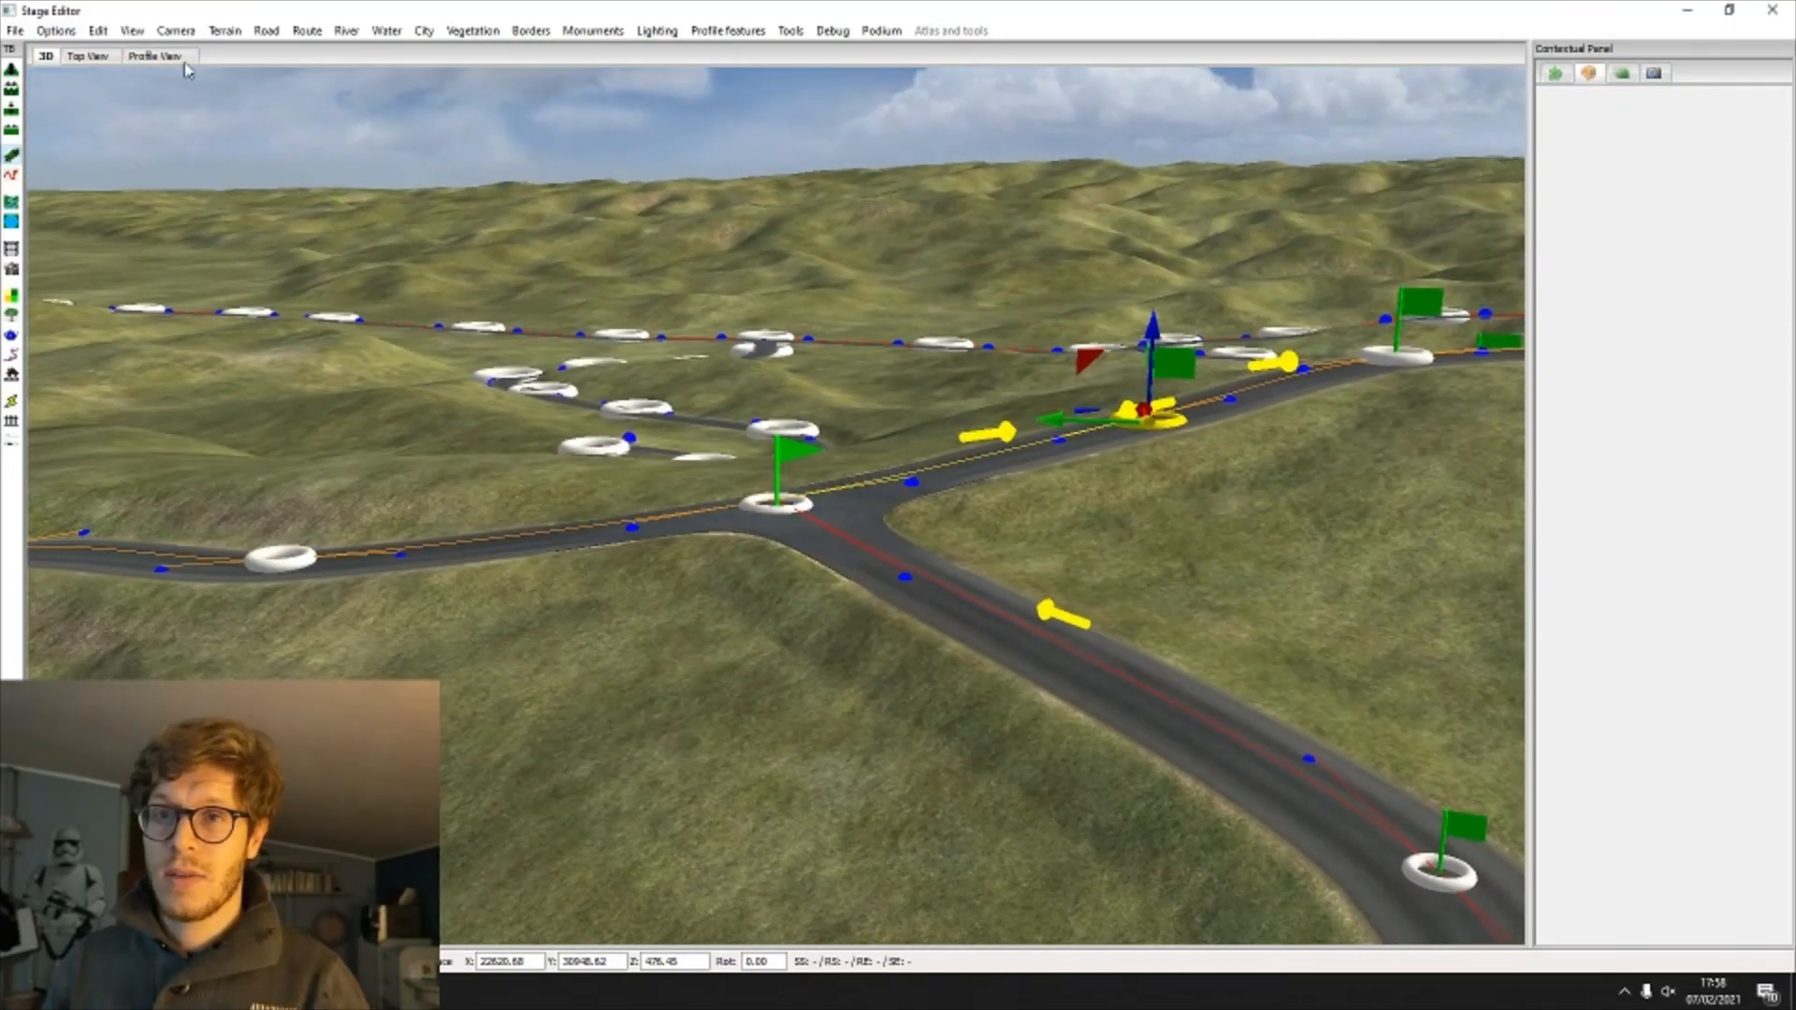
pyautogui.click(159, 56)
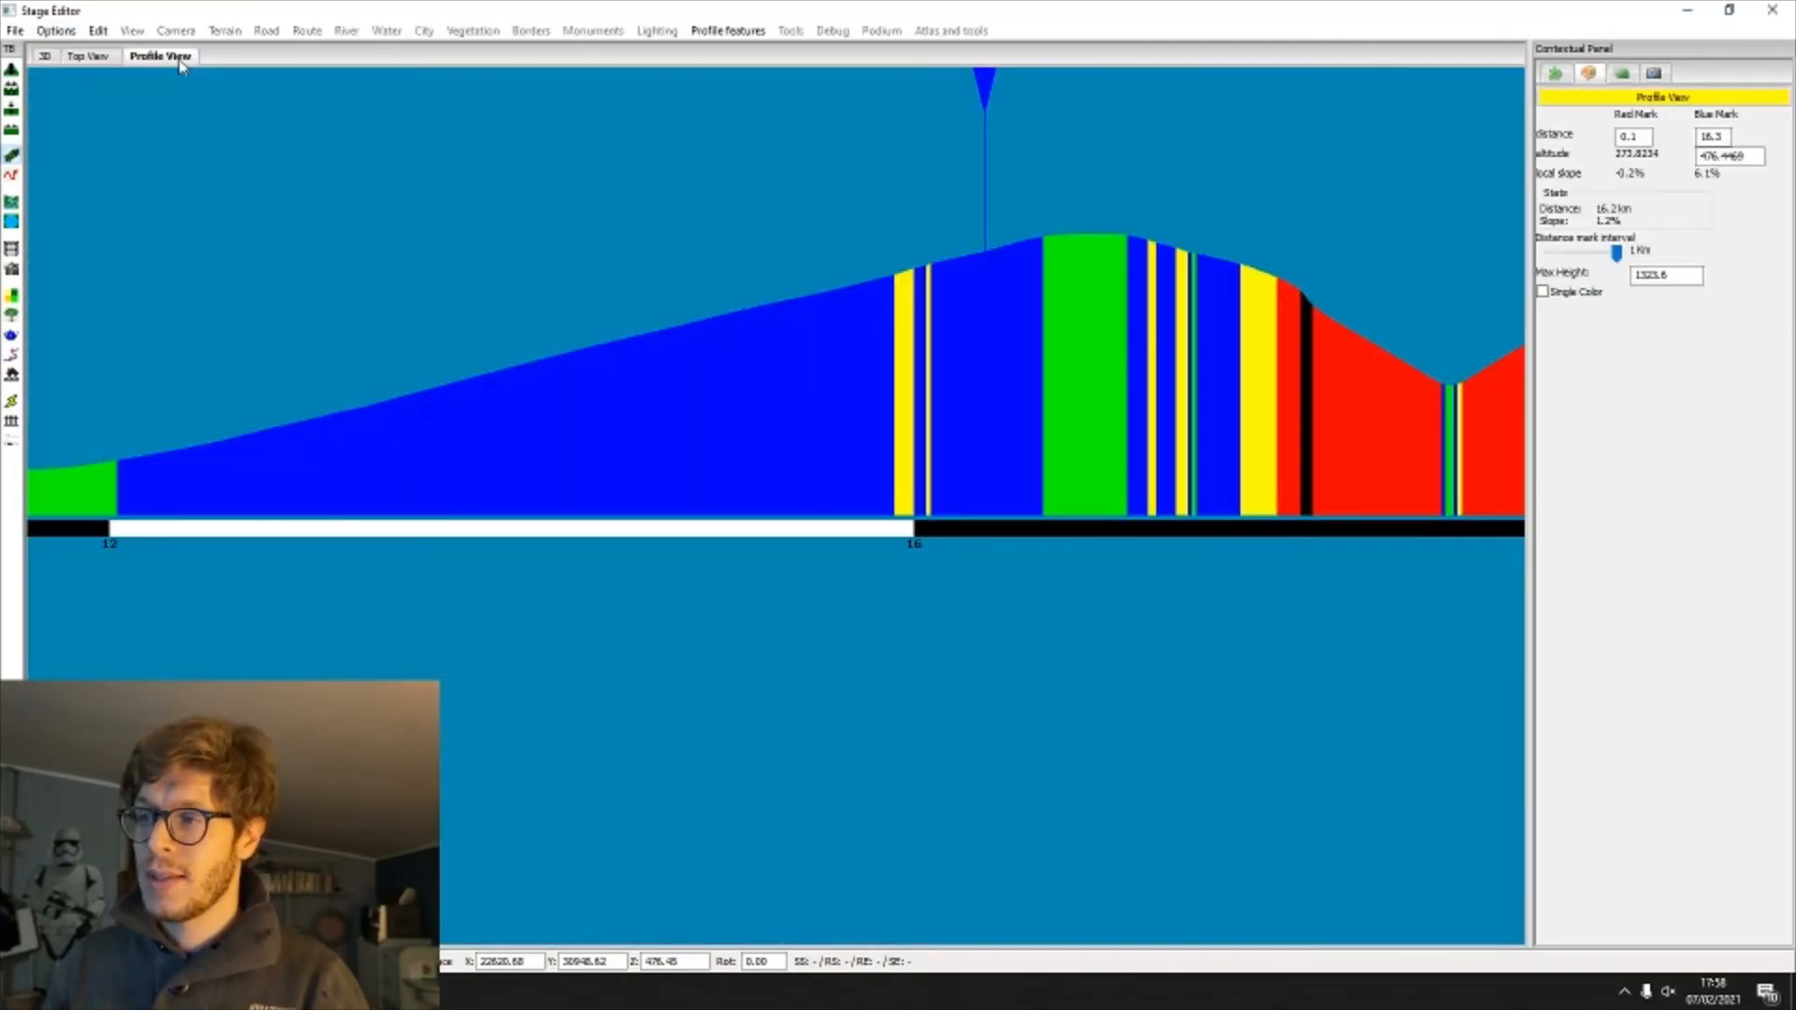
# Step: Select the junction road point at 15.8 km and shift its uphill tangent handle in the 3D view to about X 22465.40, Y 31103.10
pyautogui.moveTo(879, 313); pyautogui.dragTo(895, 318)
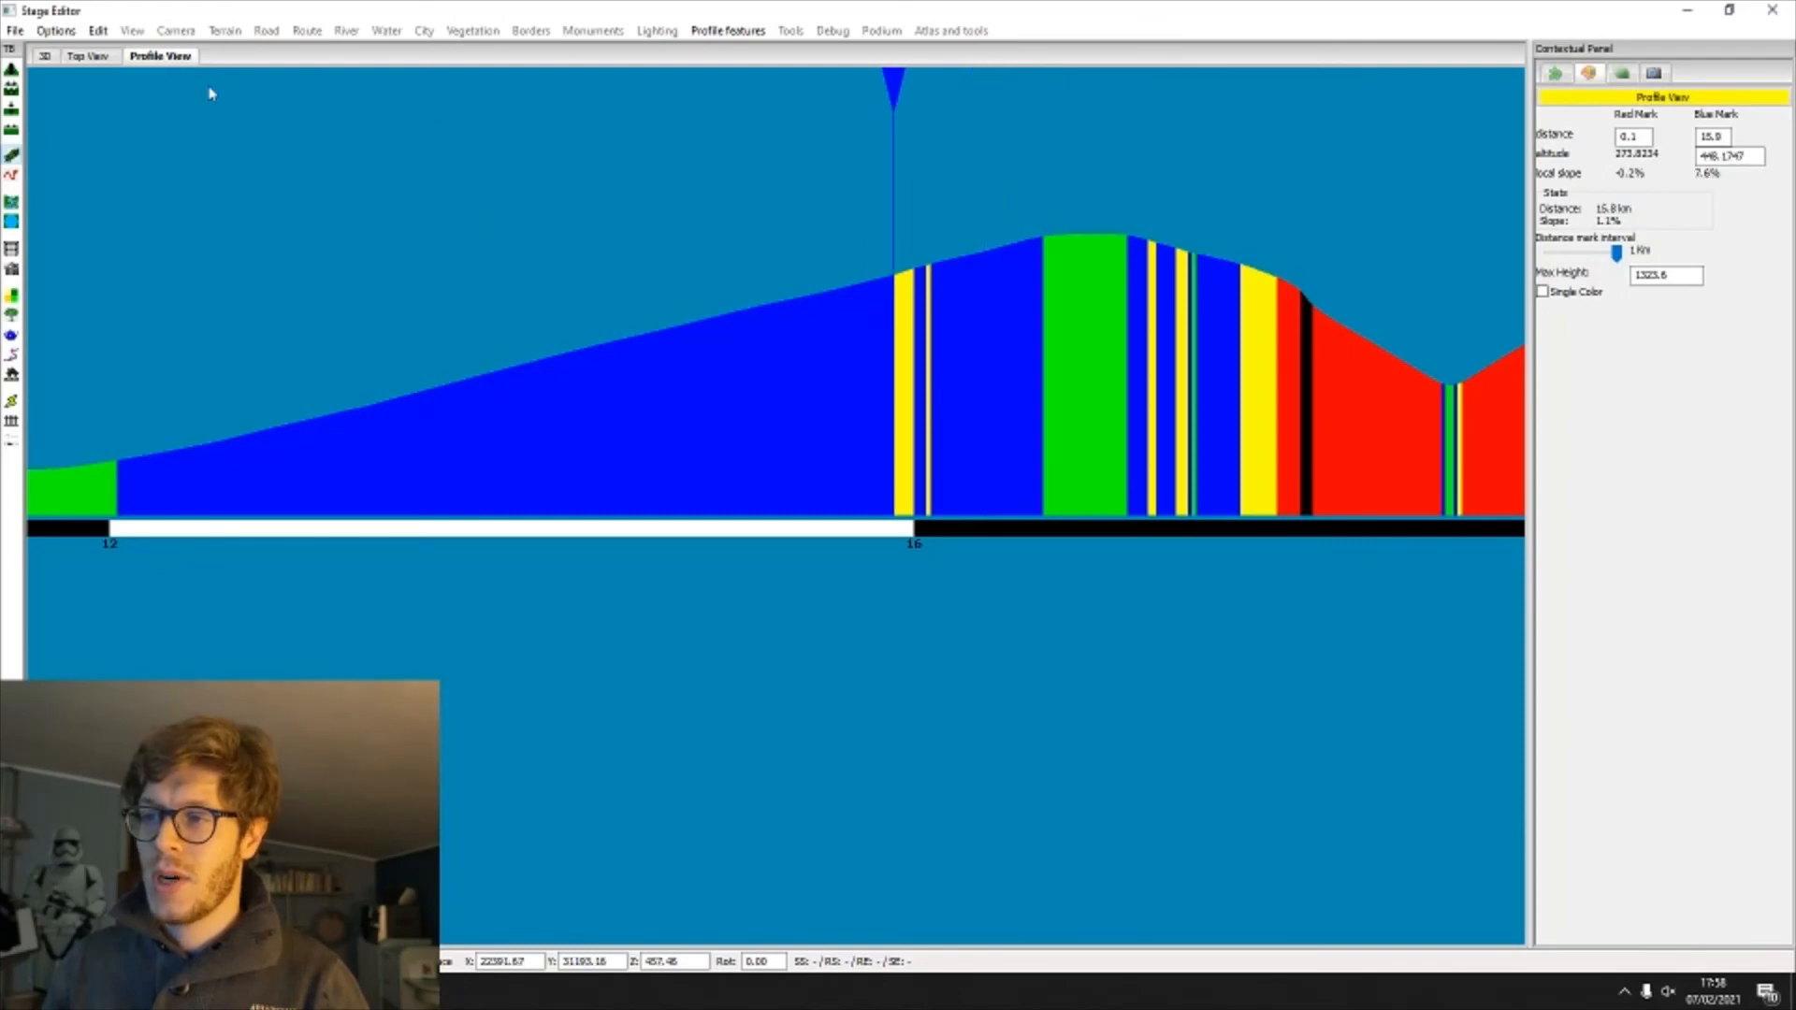
pyautogui.click(44, 56)
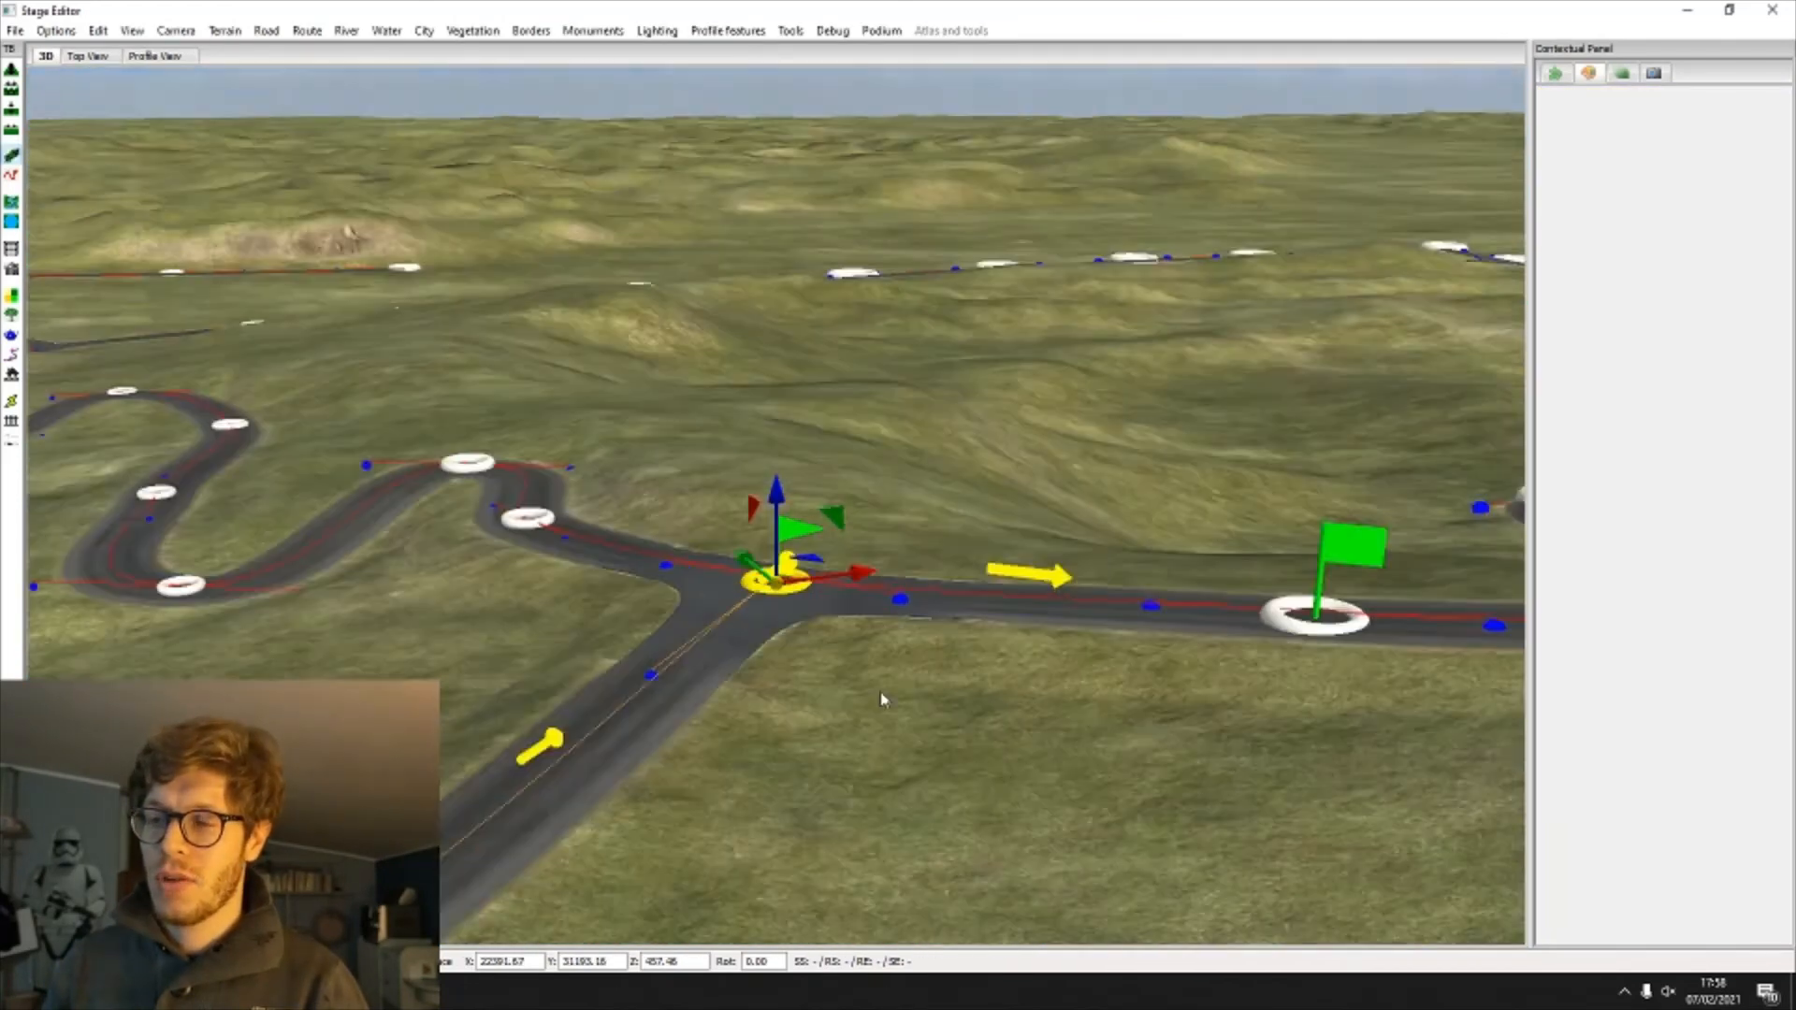
pyautogui.moveTo(880, 700); pyautogui.dragTo(1050, 697, button='middle')
pyautogui.moveTo(1013, 526); pyautogui.dragTo(994, 569, button='middle')
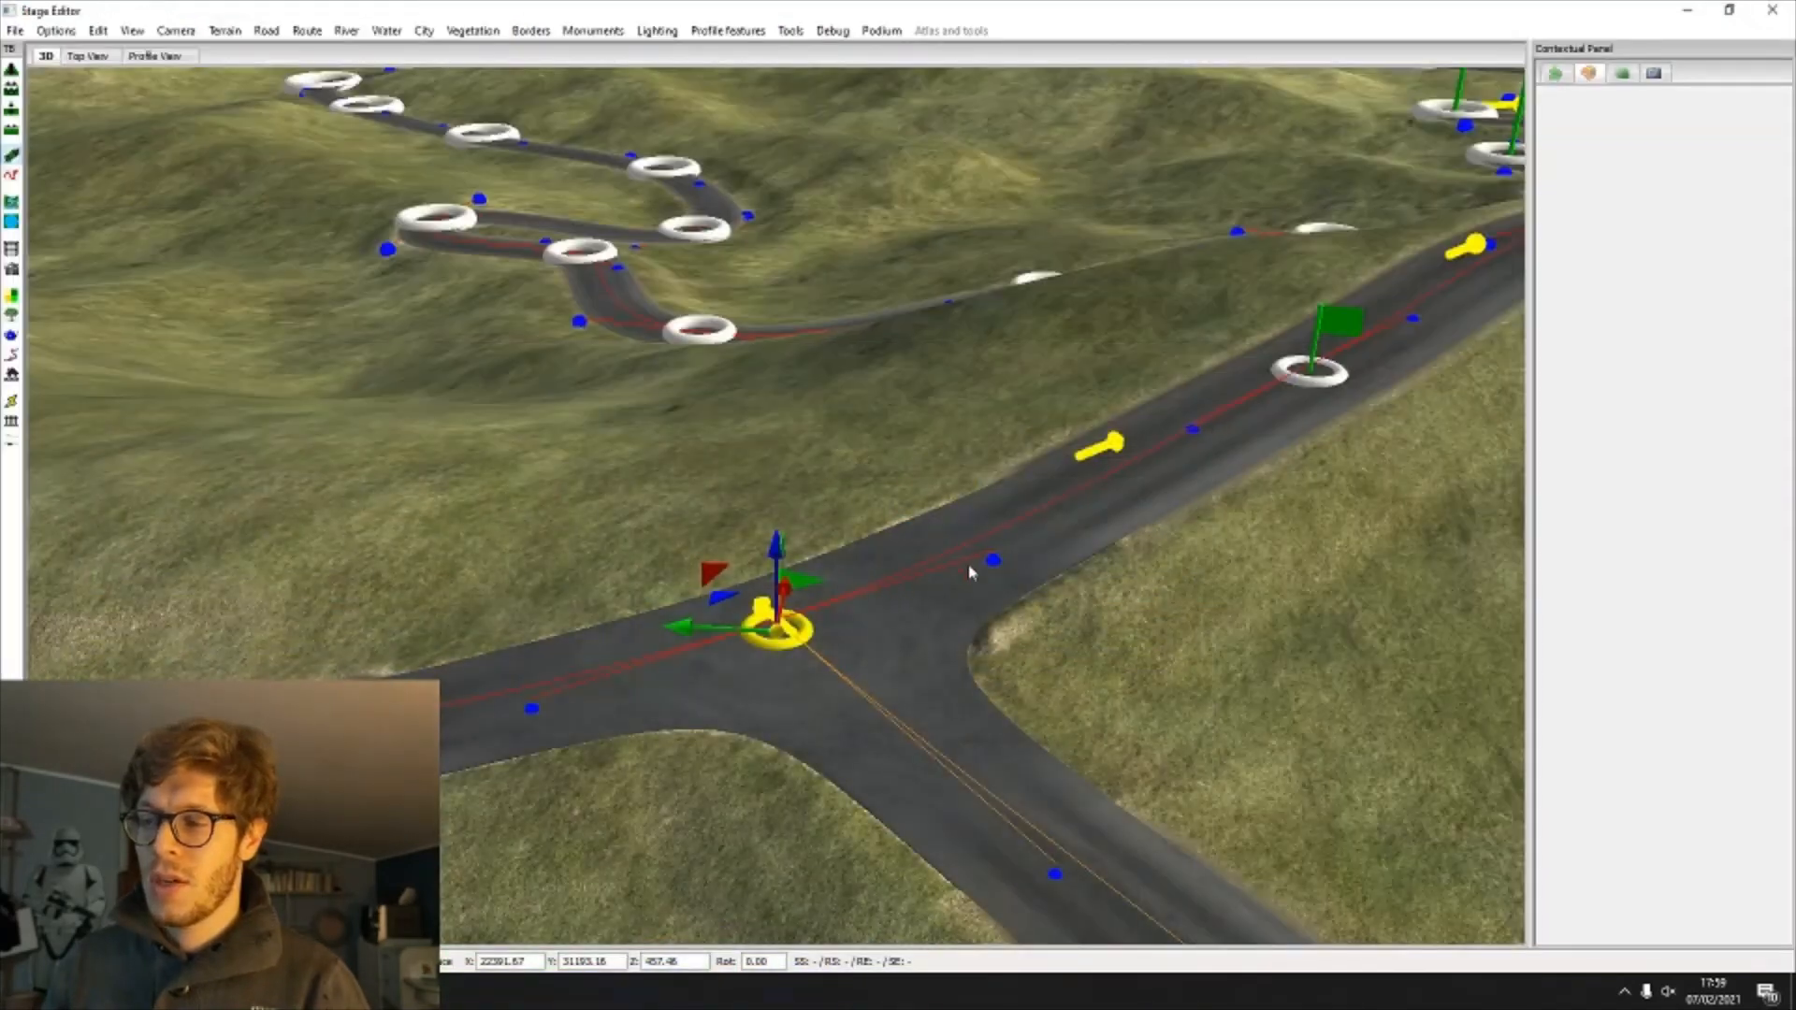
pyautogui.click(993, 561)
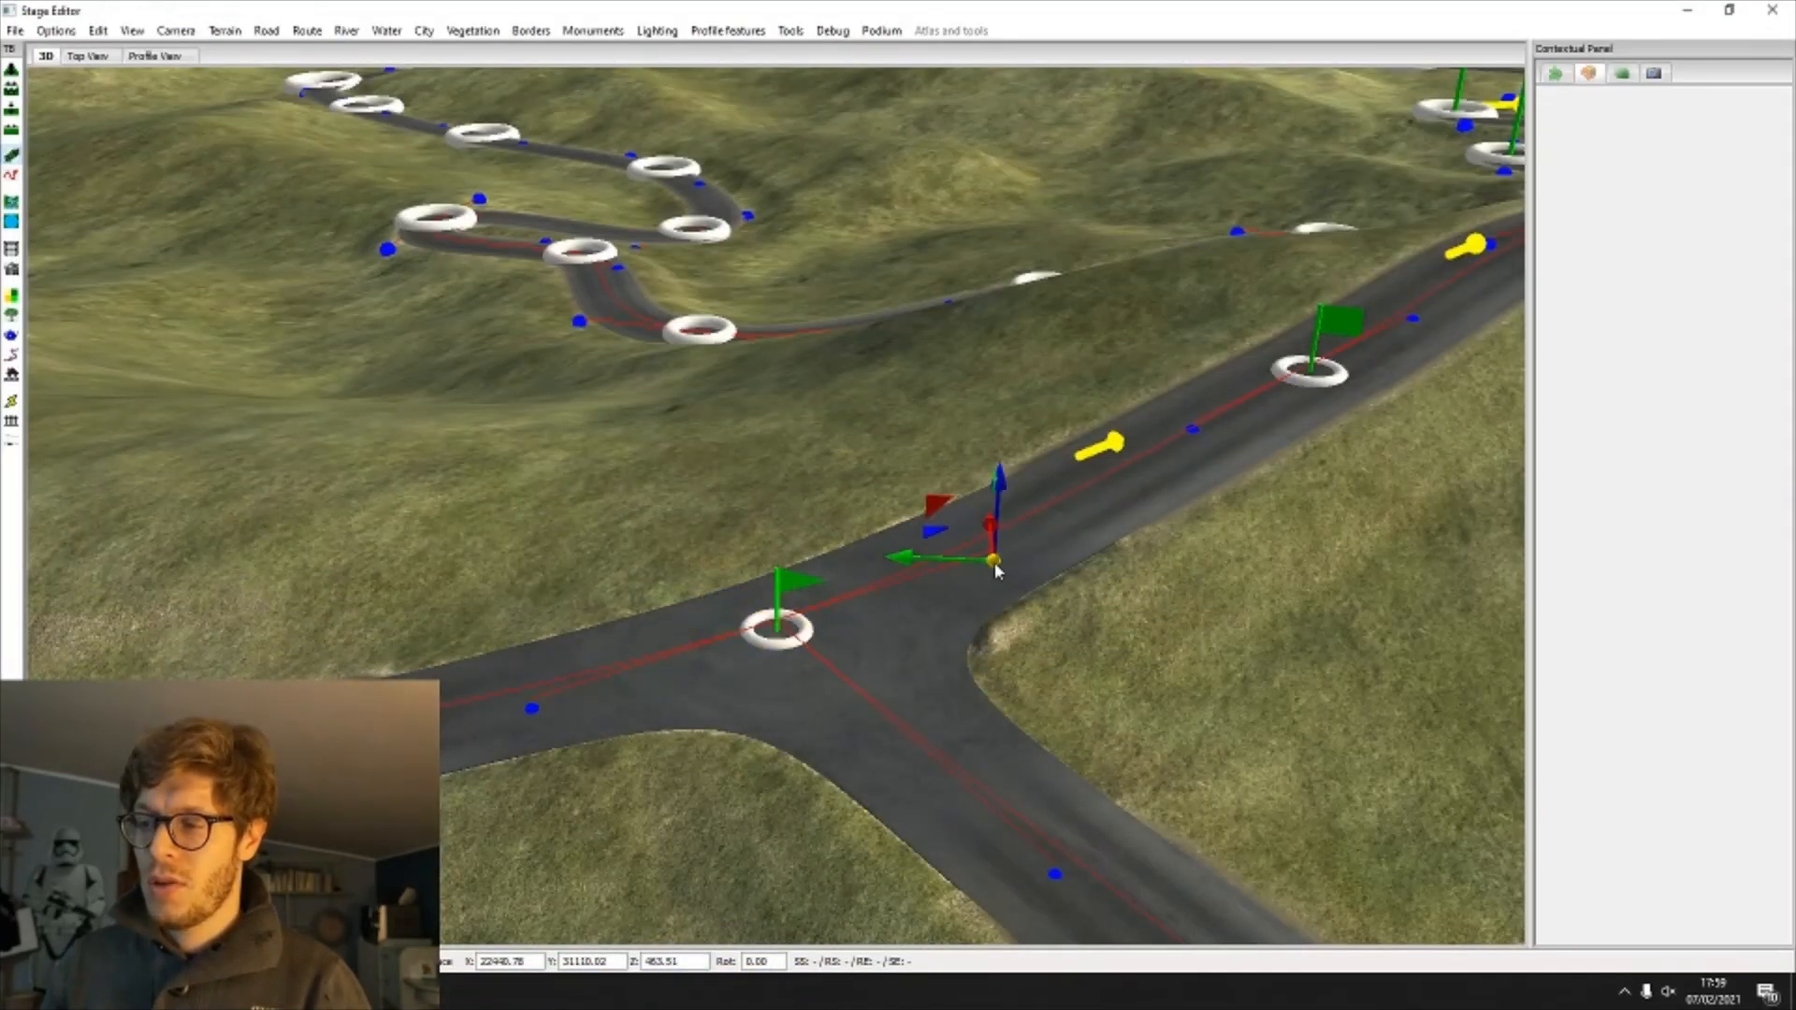
pyautogui.moveTo(932, 543); pyautogui.dragTo(947, 515)
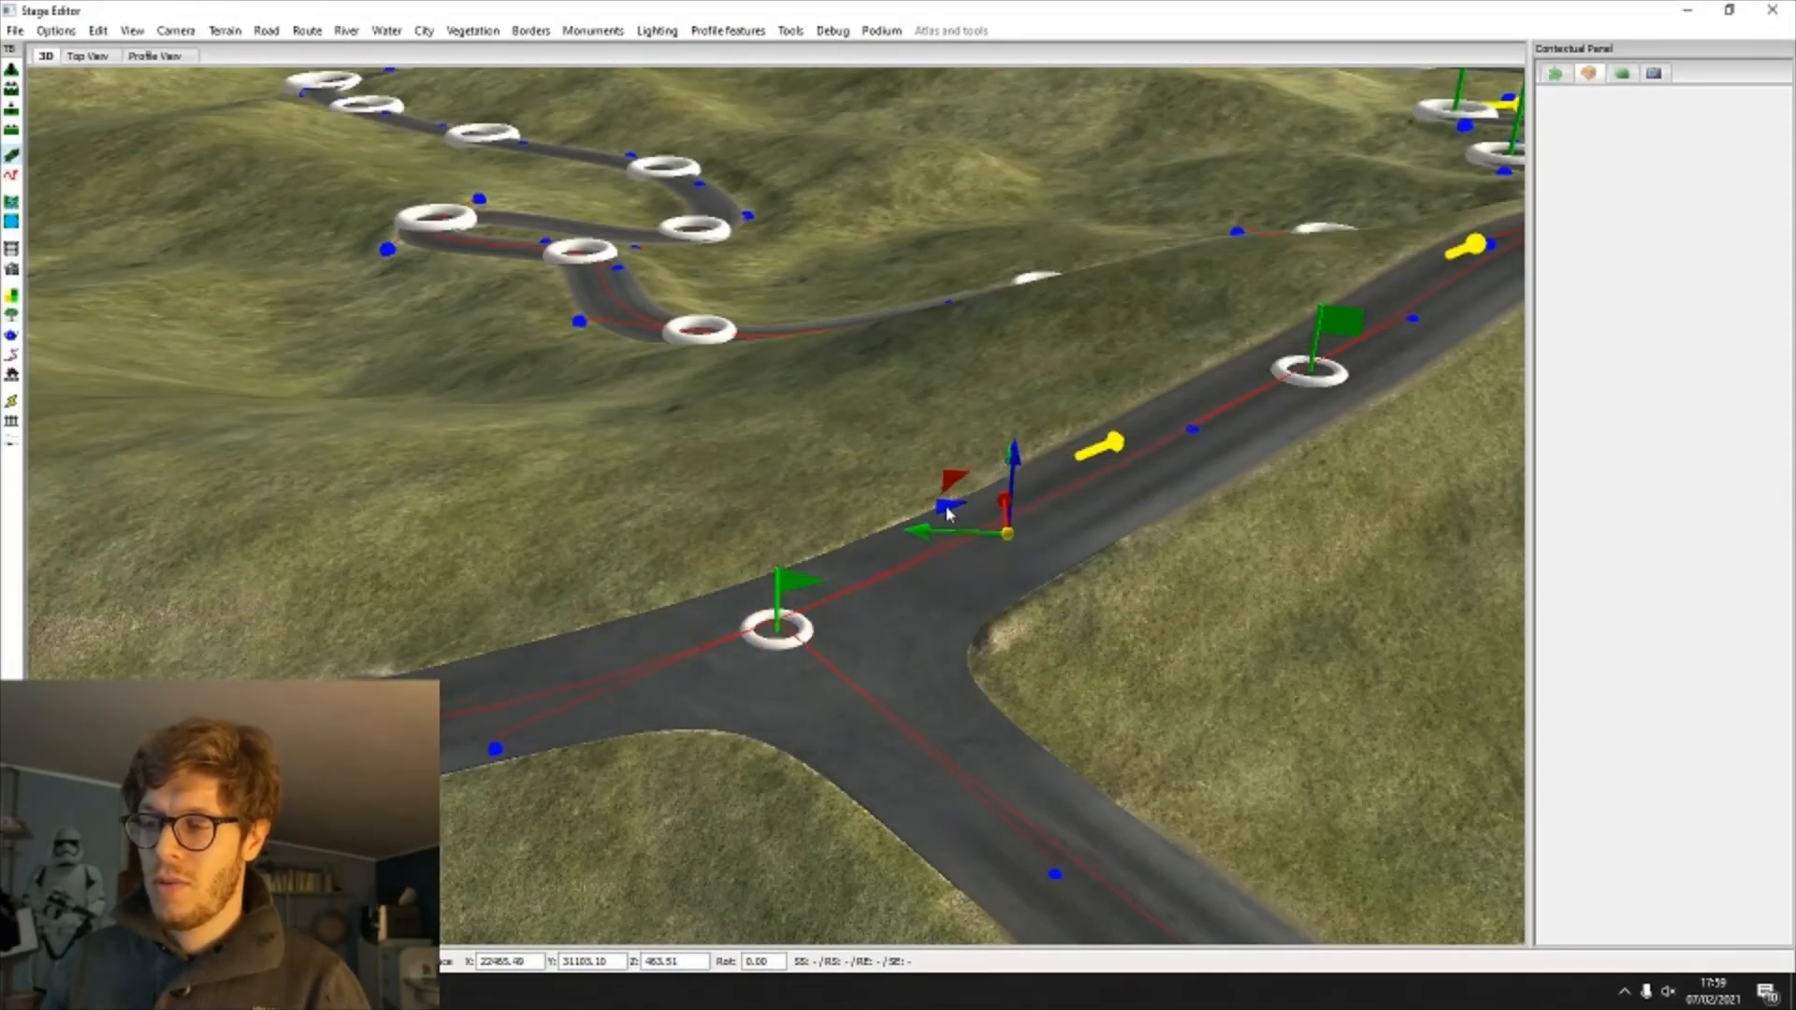
# Step: Raise the Z coordinate of the 15.8 km junction point's uphill tangent handle to 464.51
pyautogui.click(182, 56)
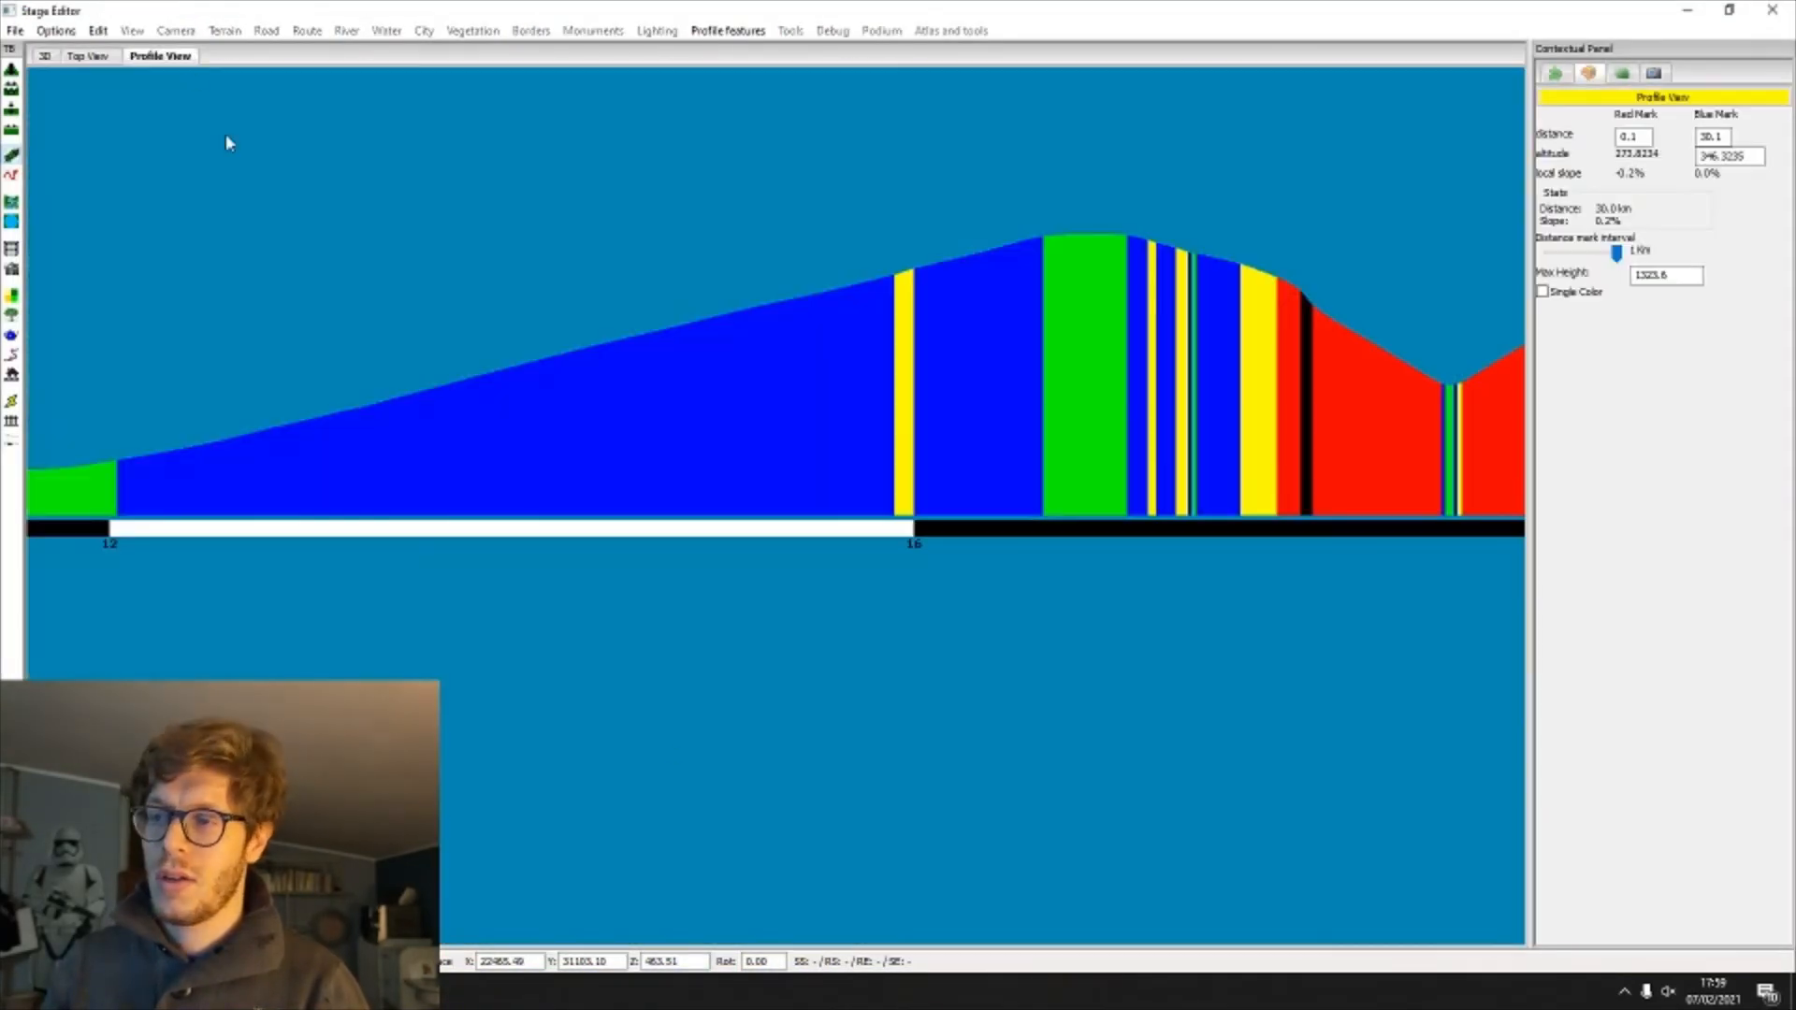
pyautogui.click(651, 960)
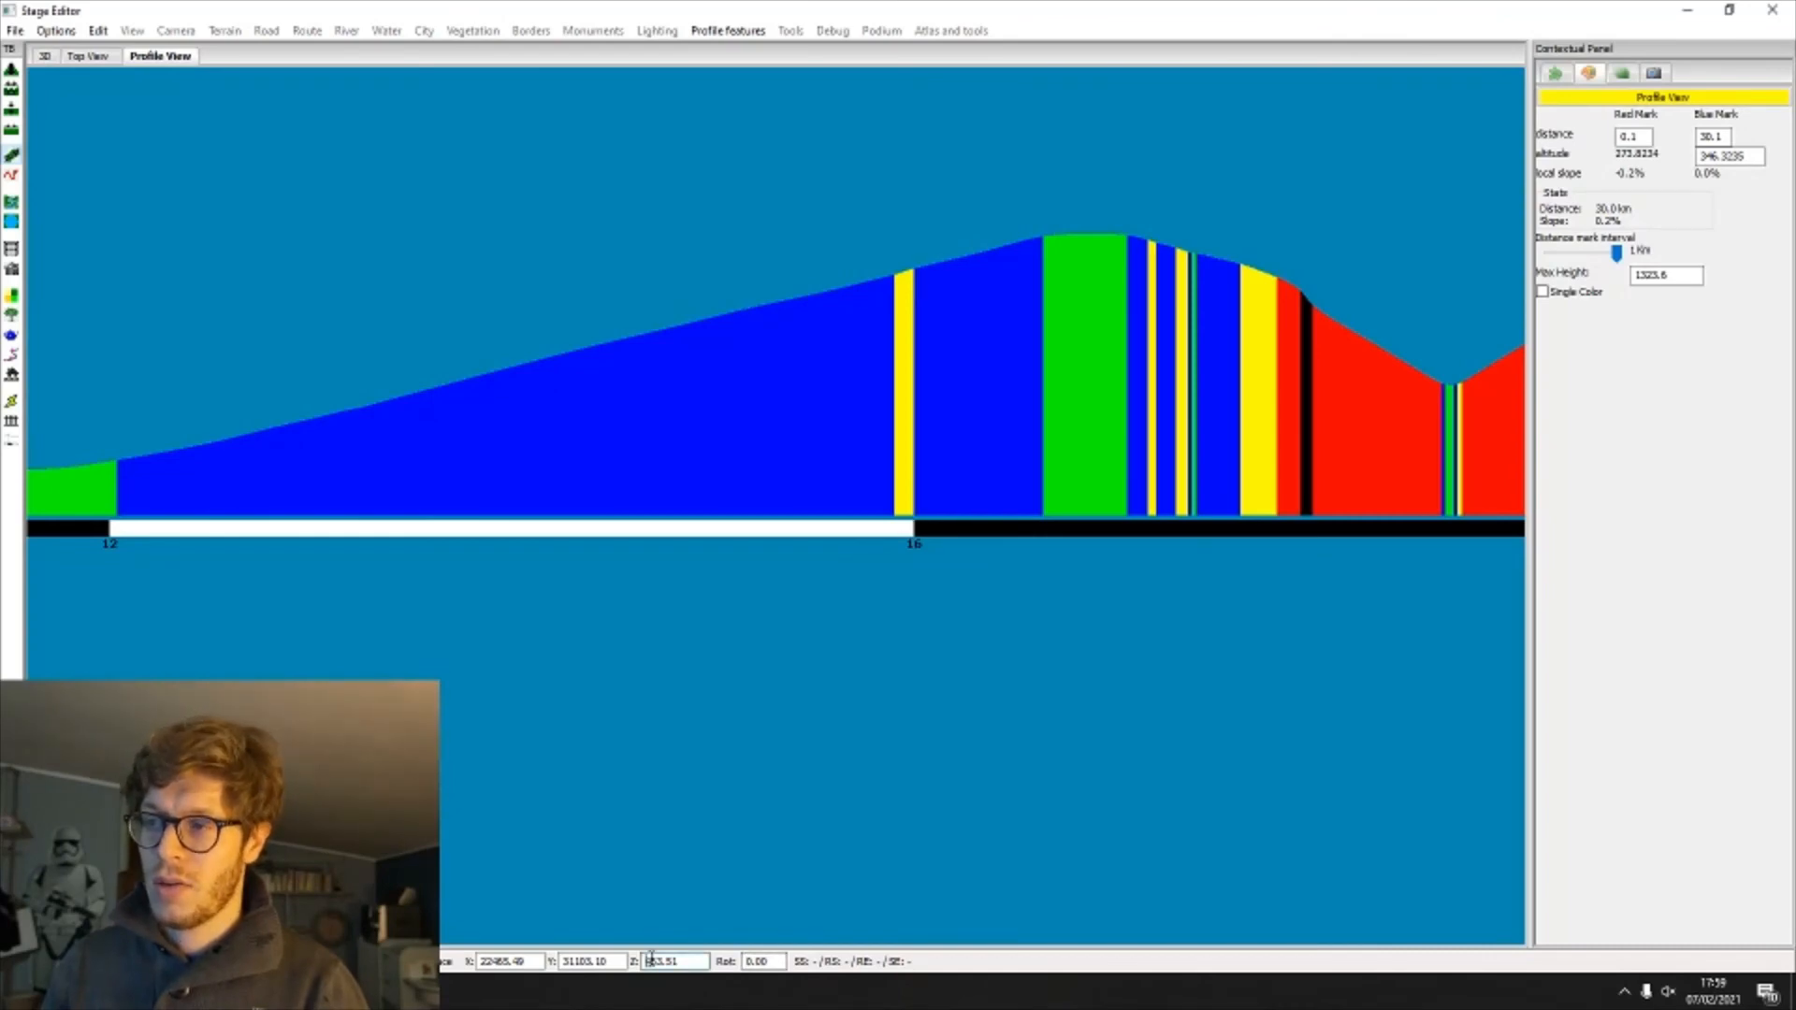
pyautogui.click(46, 56)
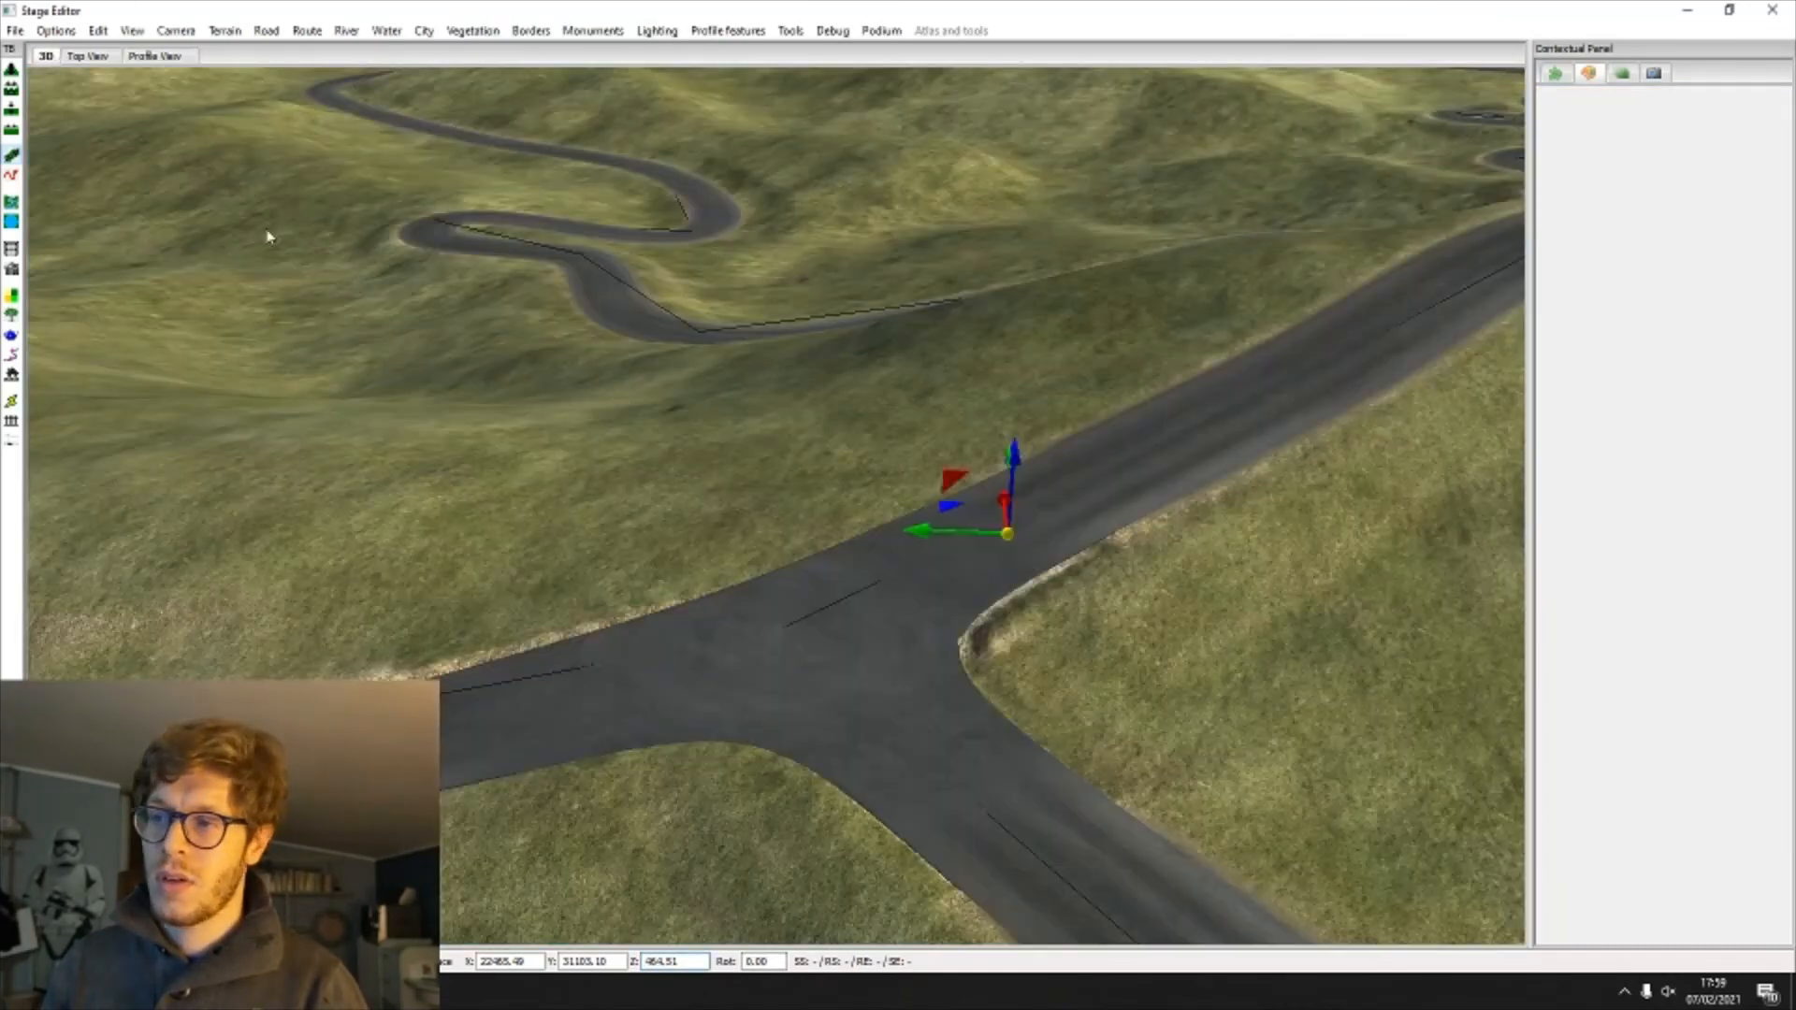
# Step: Select the junction's downhill tangent handle at X 22274.06, Y 31096.51 and raise its Z coordinate slightly
pyautogui.click(1054, 875)
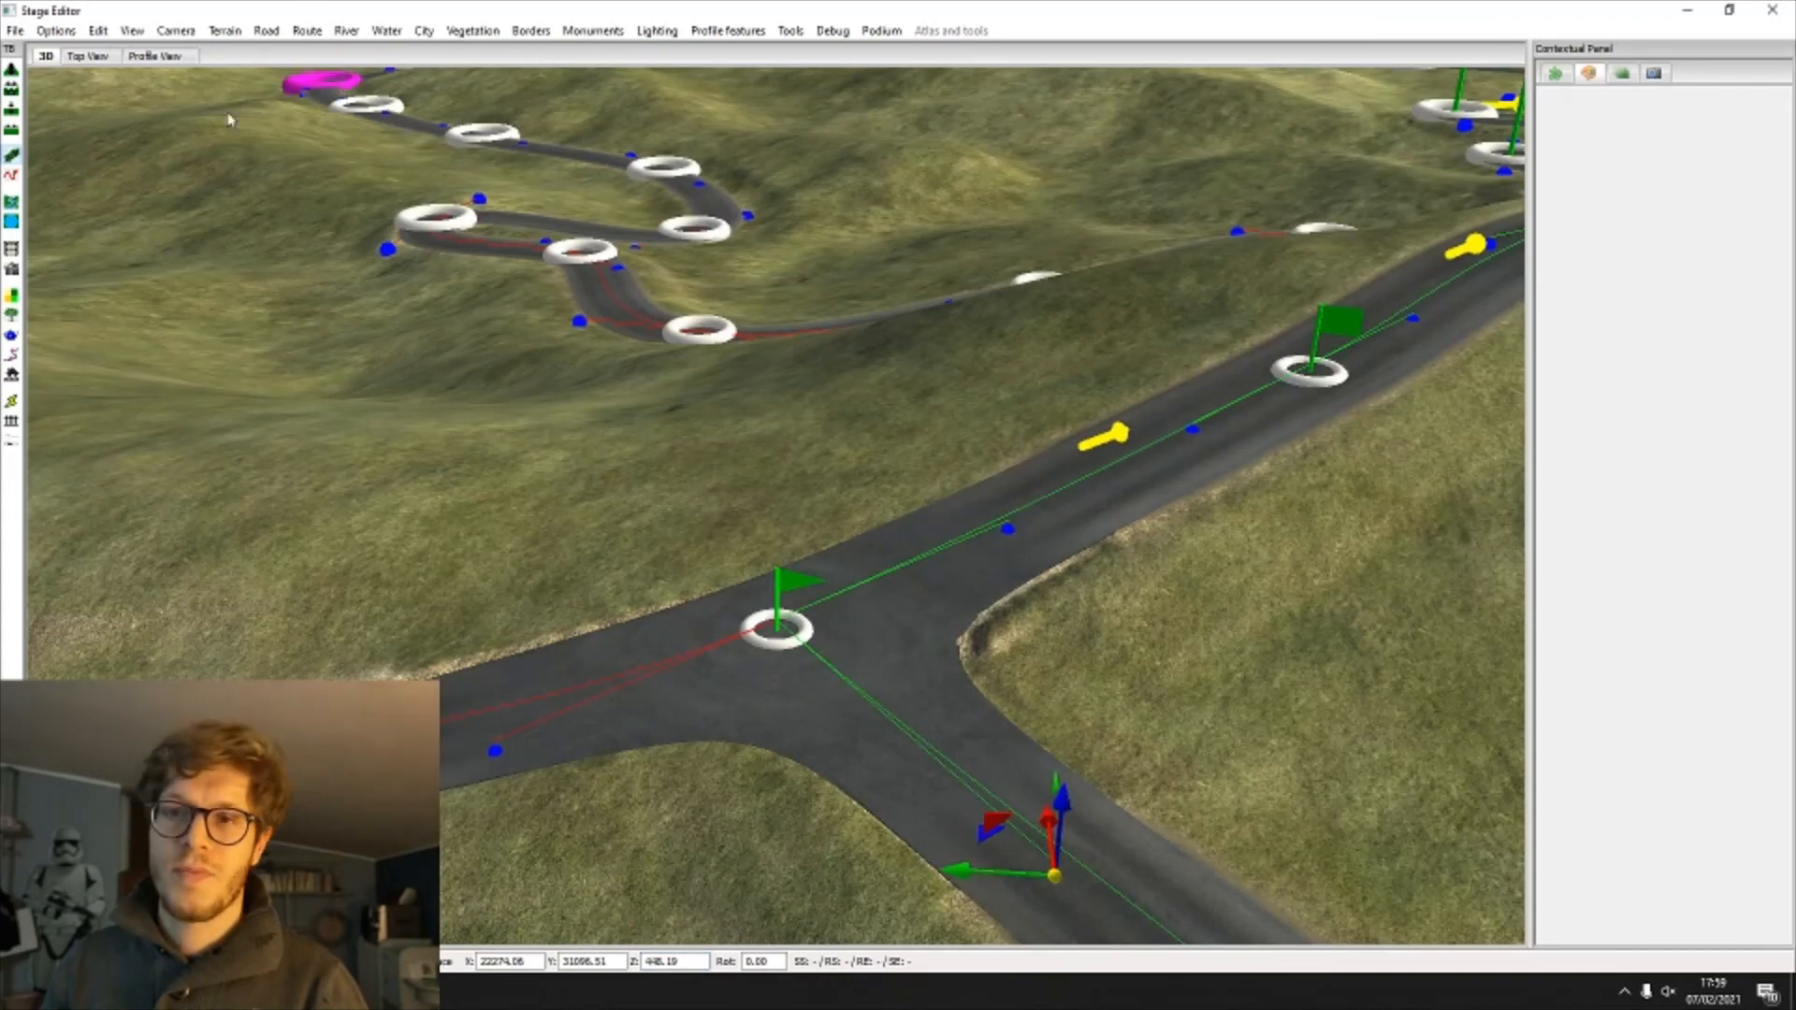
pyautogui.click(174, 58)
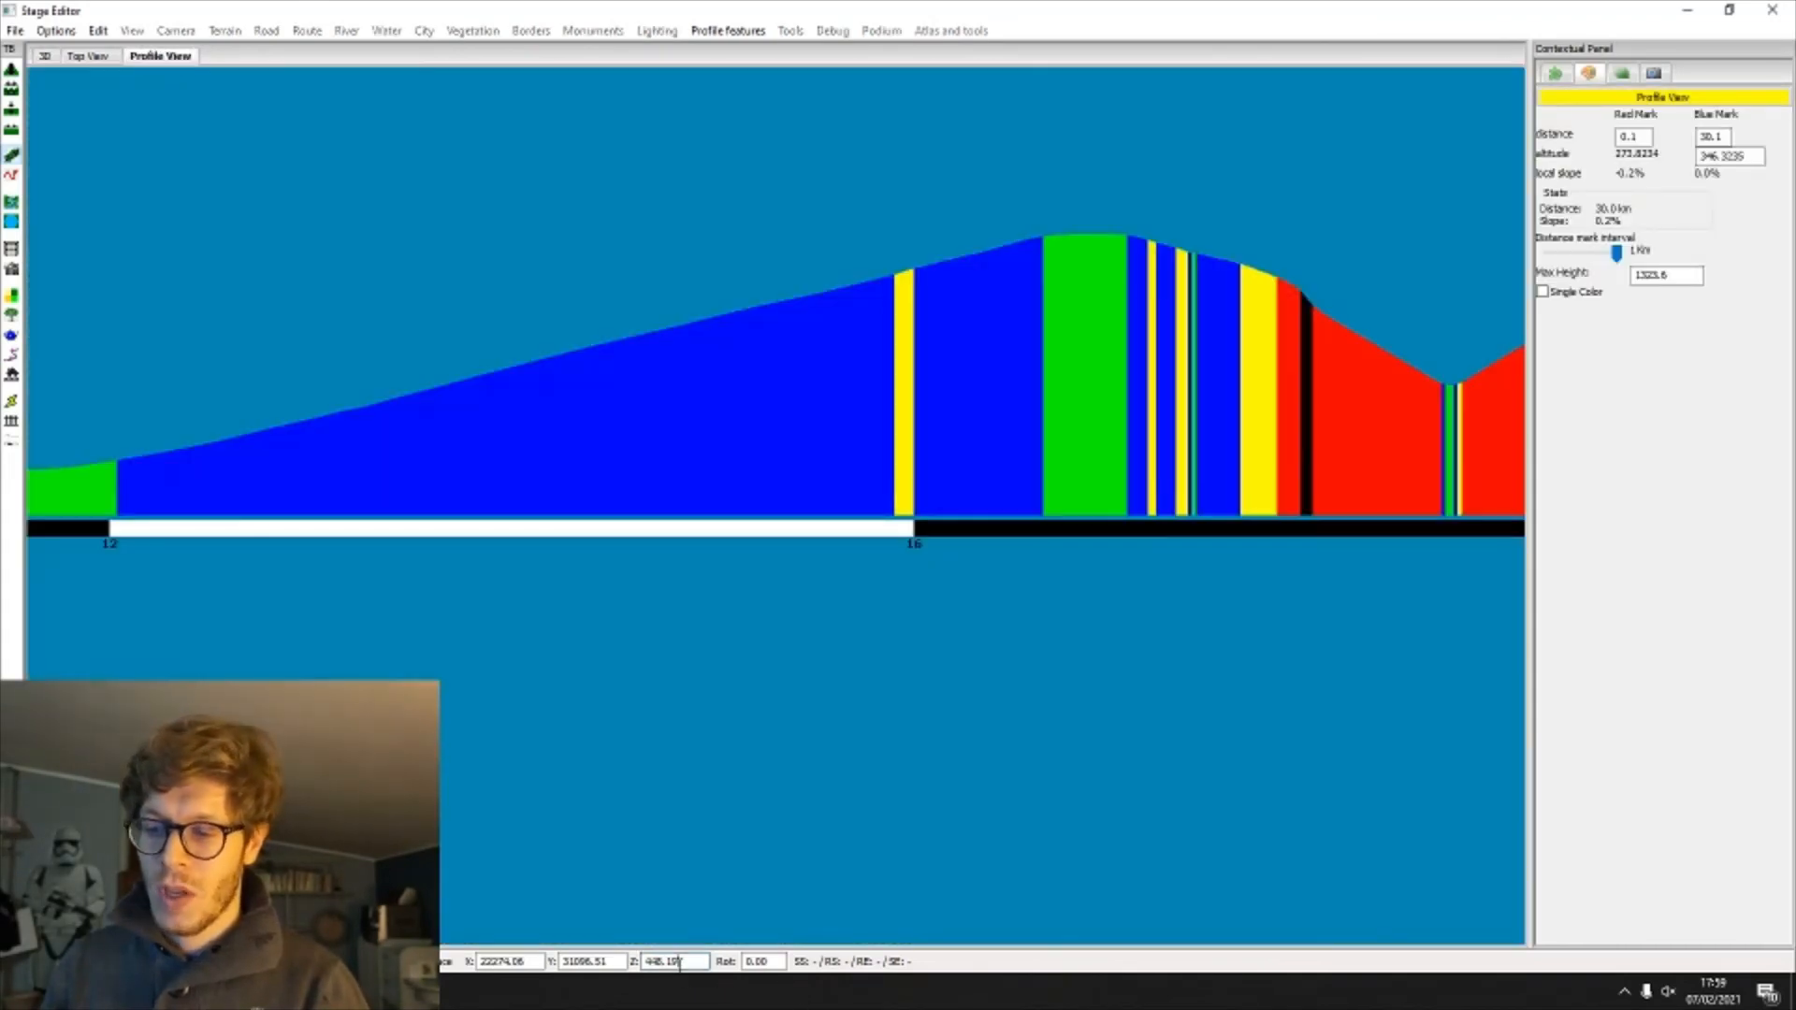
pyautogui.click(45, 56)
# Step: Check the Z coordinates of the junction's uphill handle, the road point at 16.4 km and that point's downhill tangent handle
pyautogui.click(1007, 532)
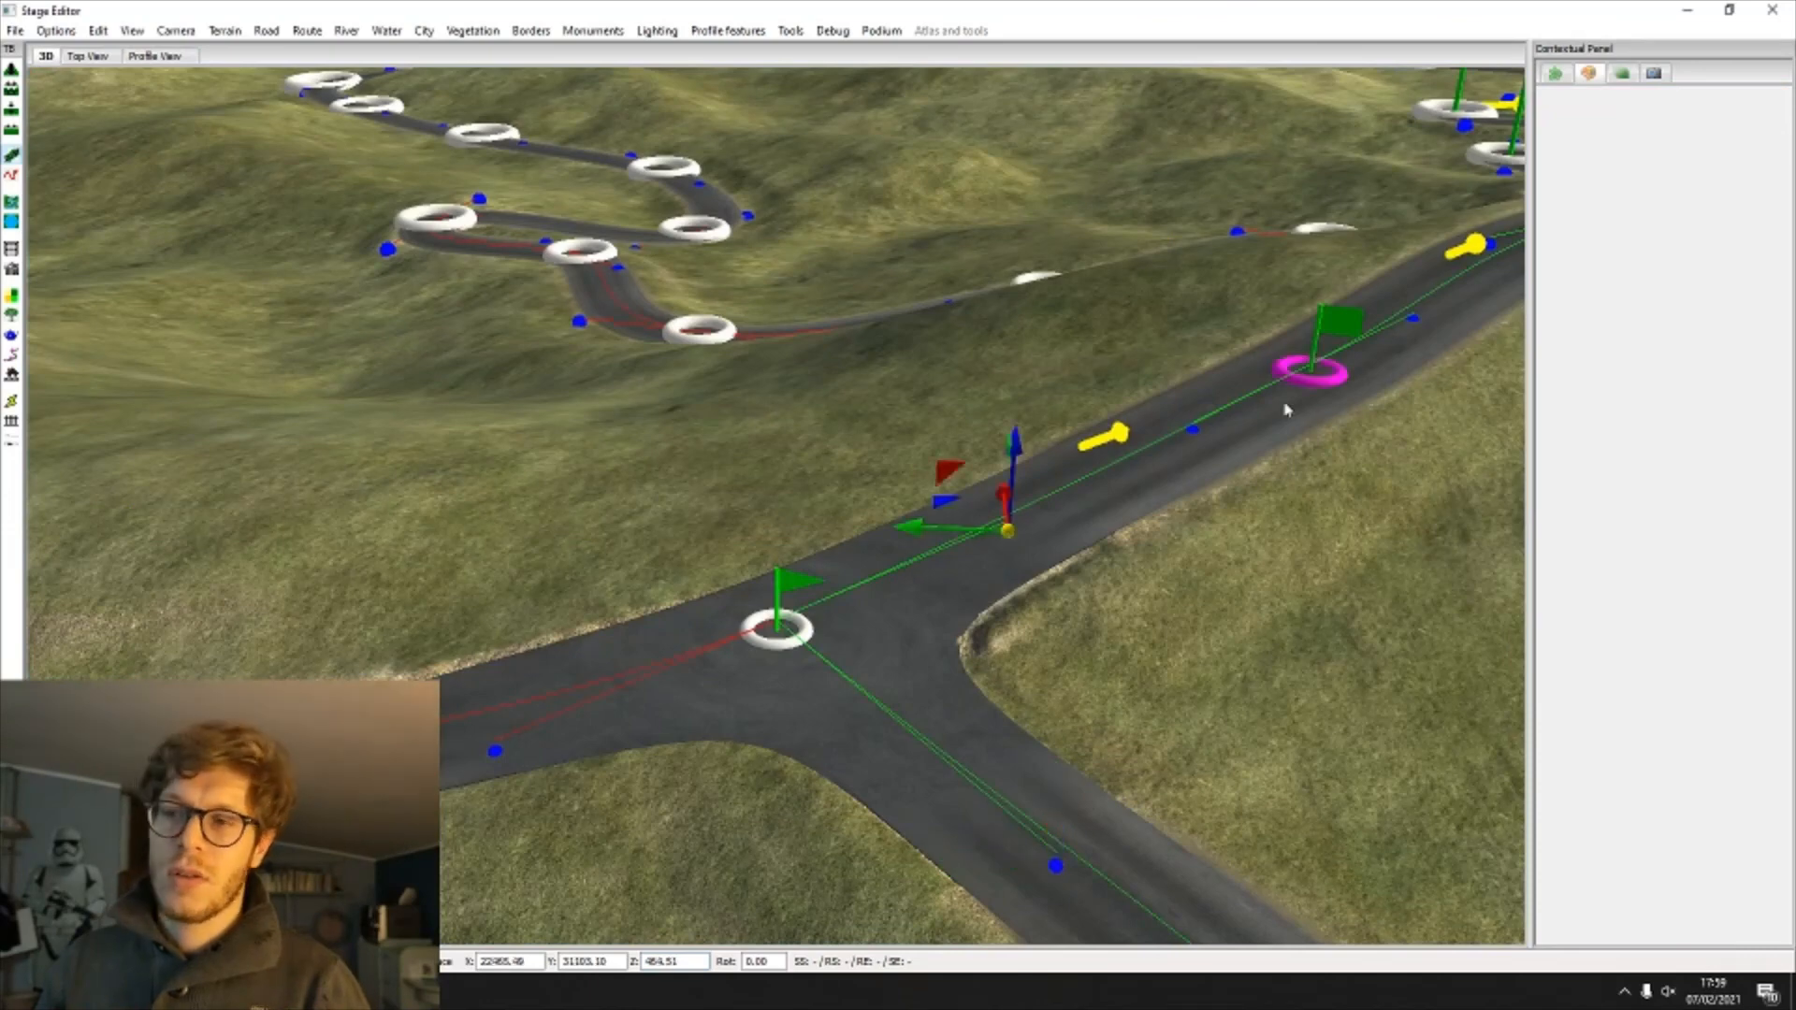
pyautogui.click(1309, 370)
pyautogui.click(174, 58)
pyautogui.click(684, 960)
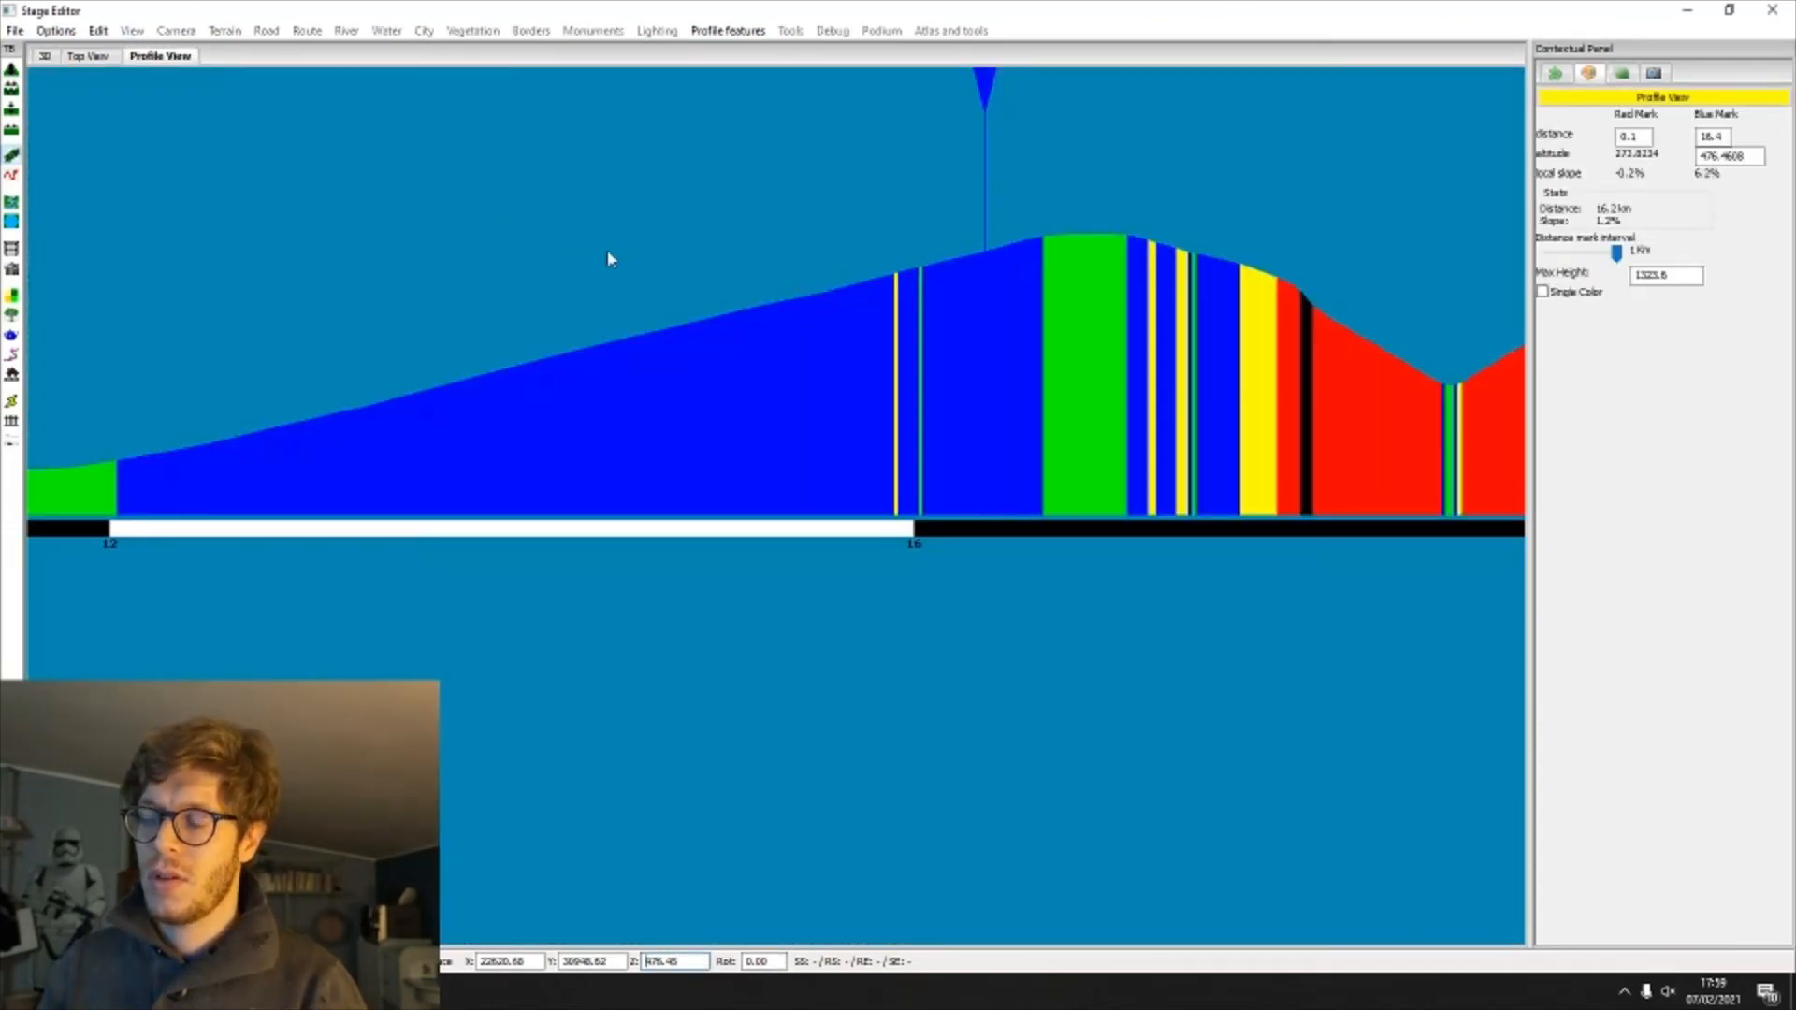
pyautogui.click(43, 56)
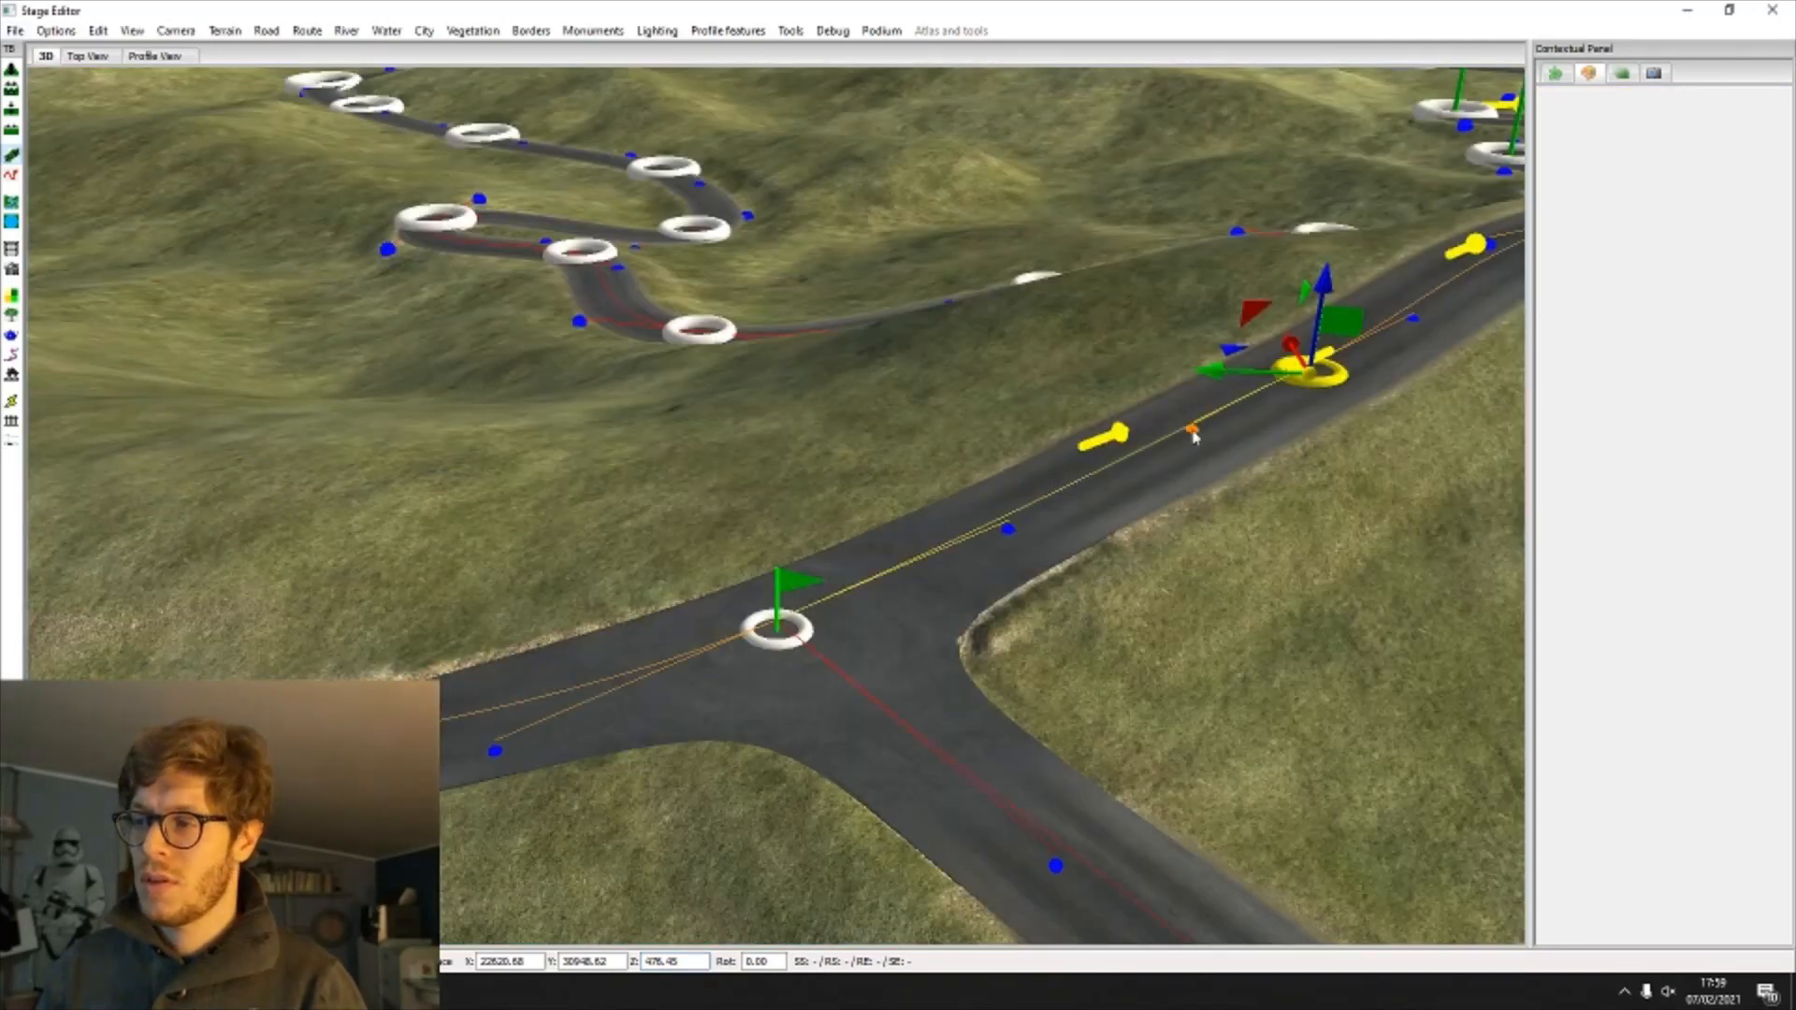
pyautogui.click(1192, 432)
pyautogui.click(132, 58)
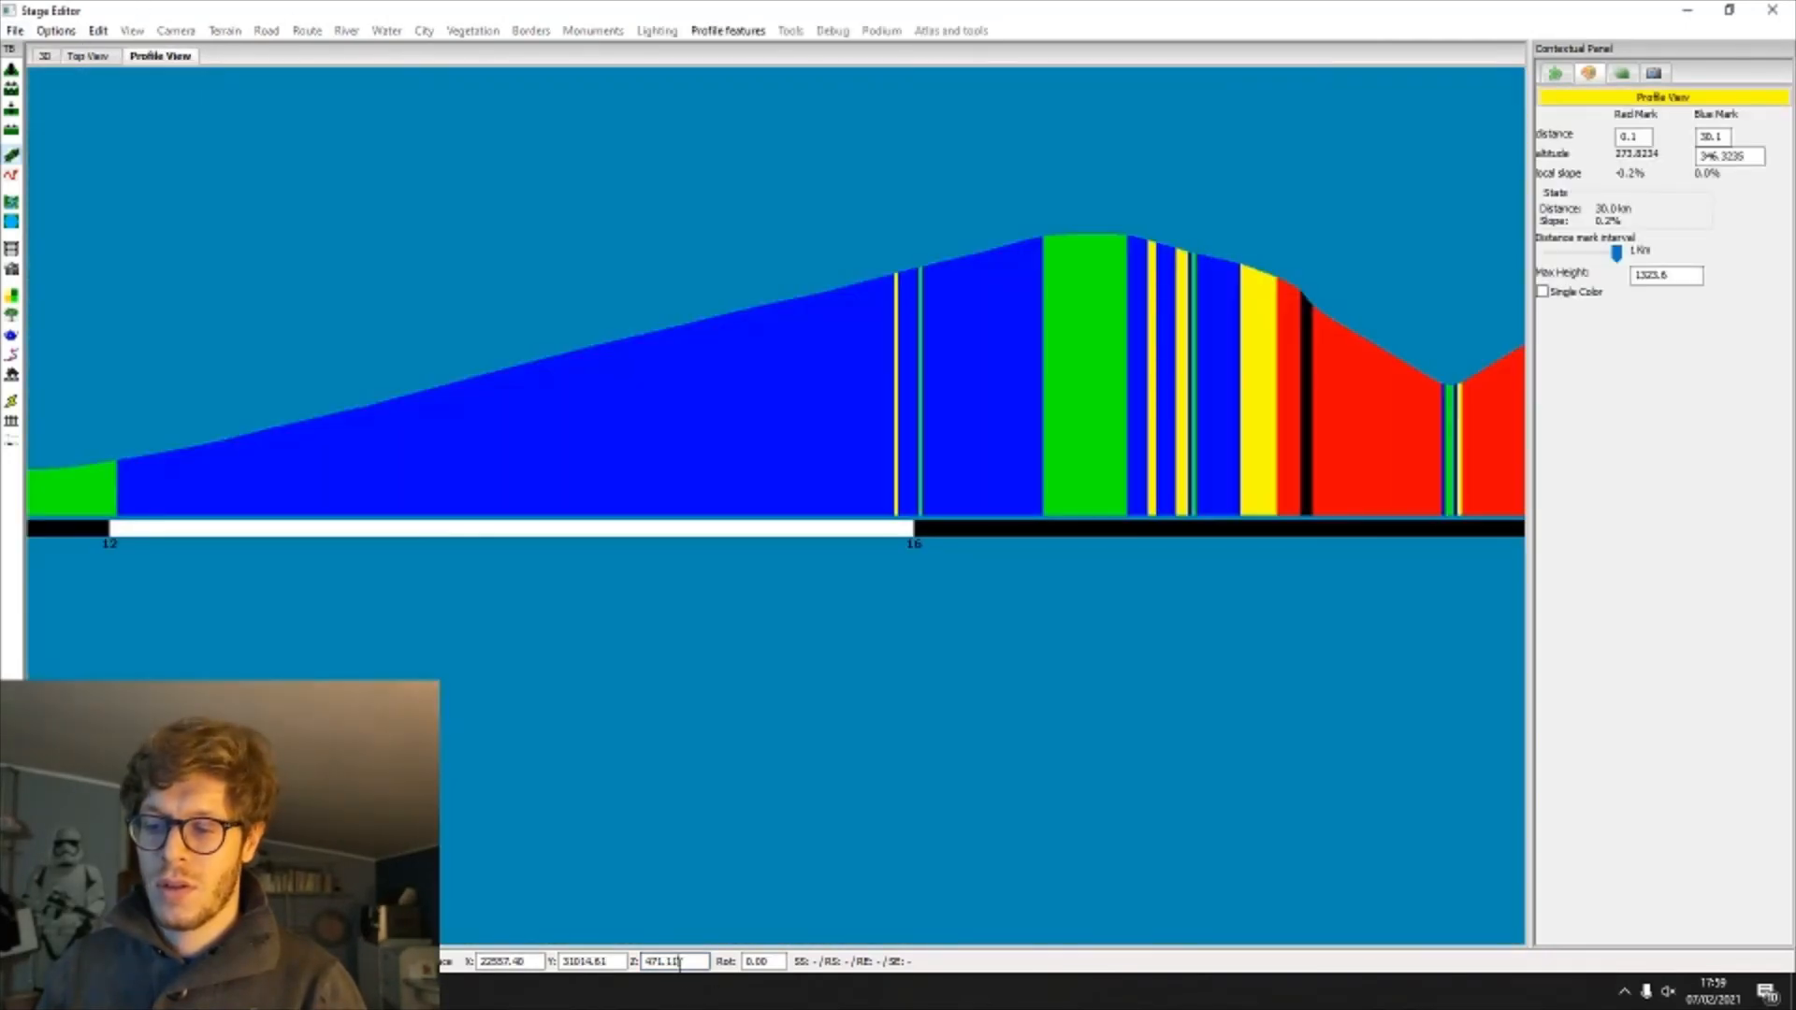
# Step: View the whole climb and descent on the stage profile and compare it with the Bra - Barolo profile on La Flamme Rouge
pyautogui.scroll(-2, 817, 649)
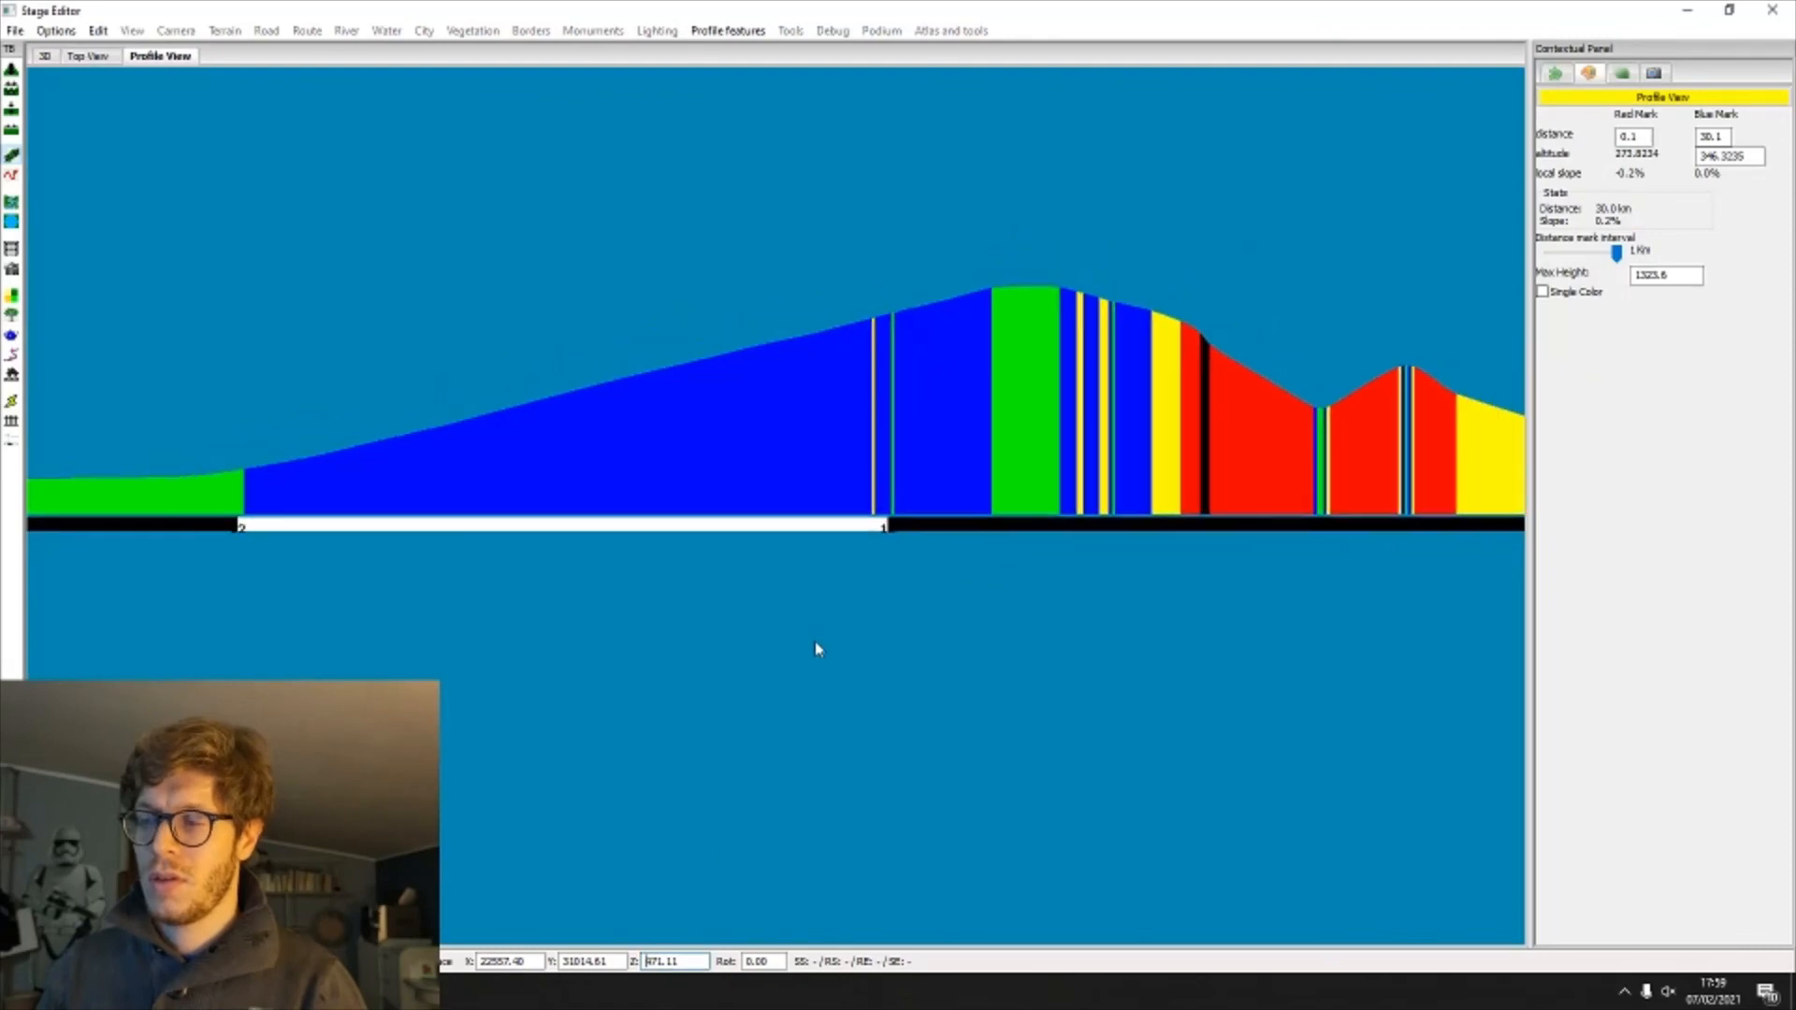
pyautogui.scroll(-4, 817, 649)
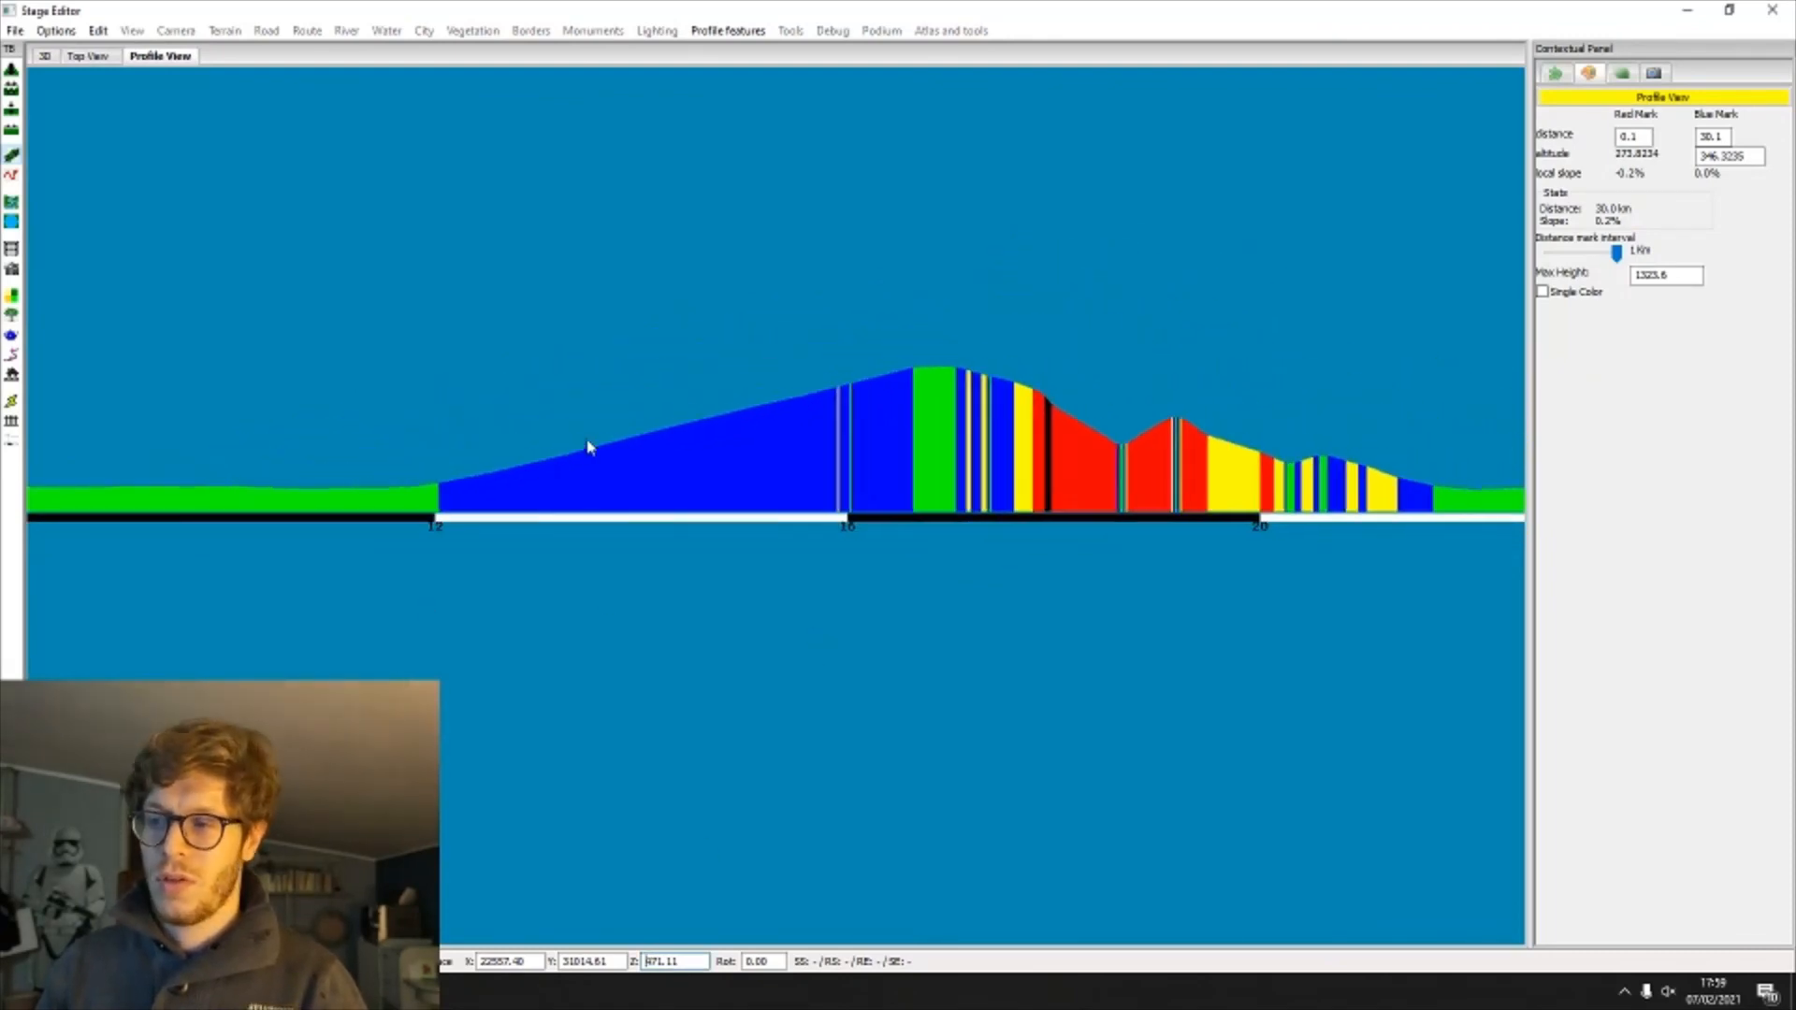
pyautogui.scroll(-3, 589, 447)
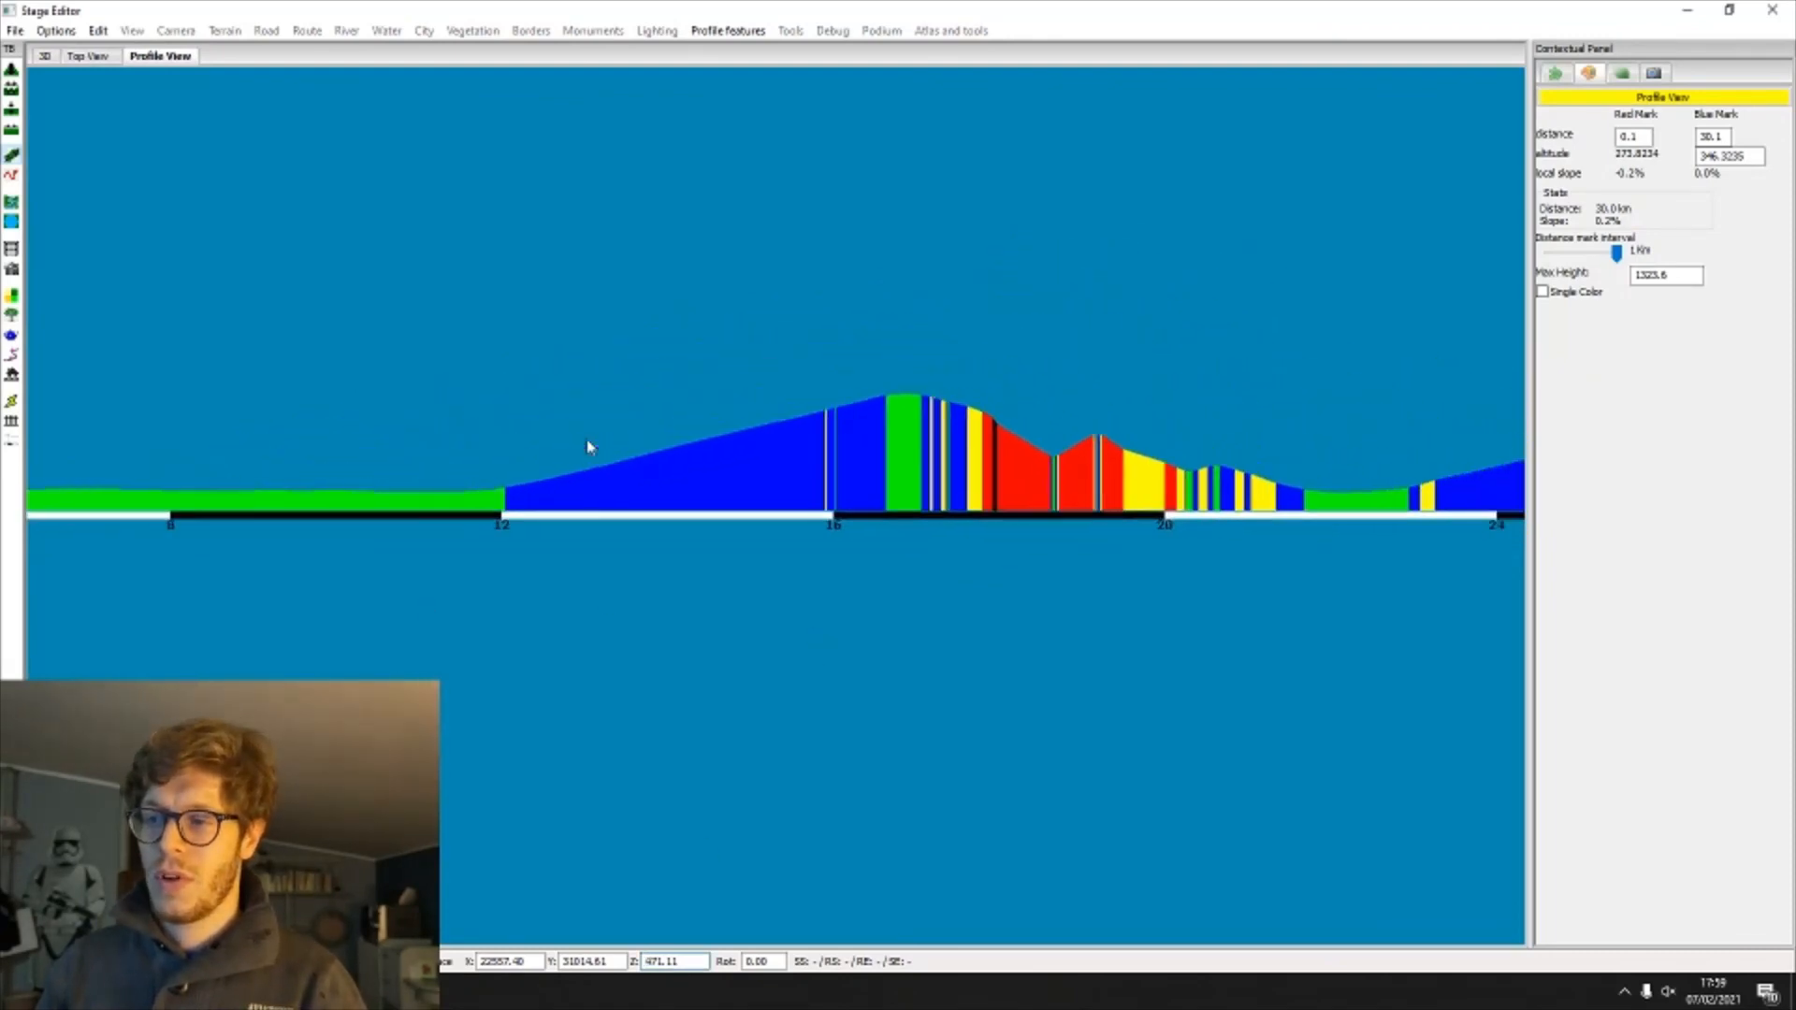
pyautogui.click(863, 404)
pyautogui.hotkey('alt', 'Tab')
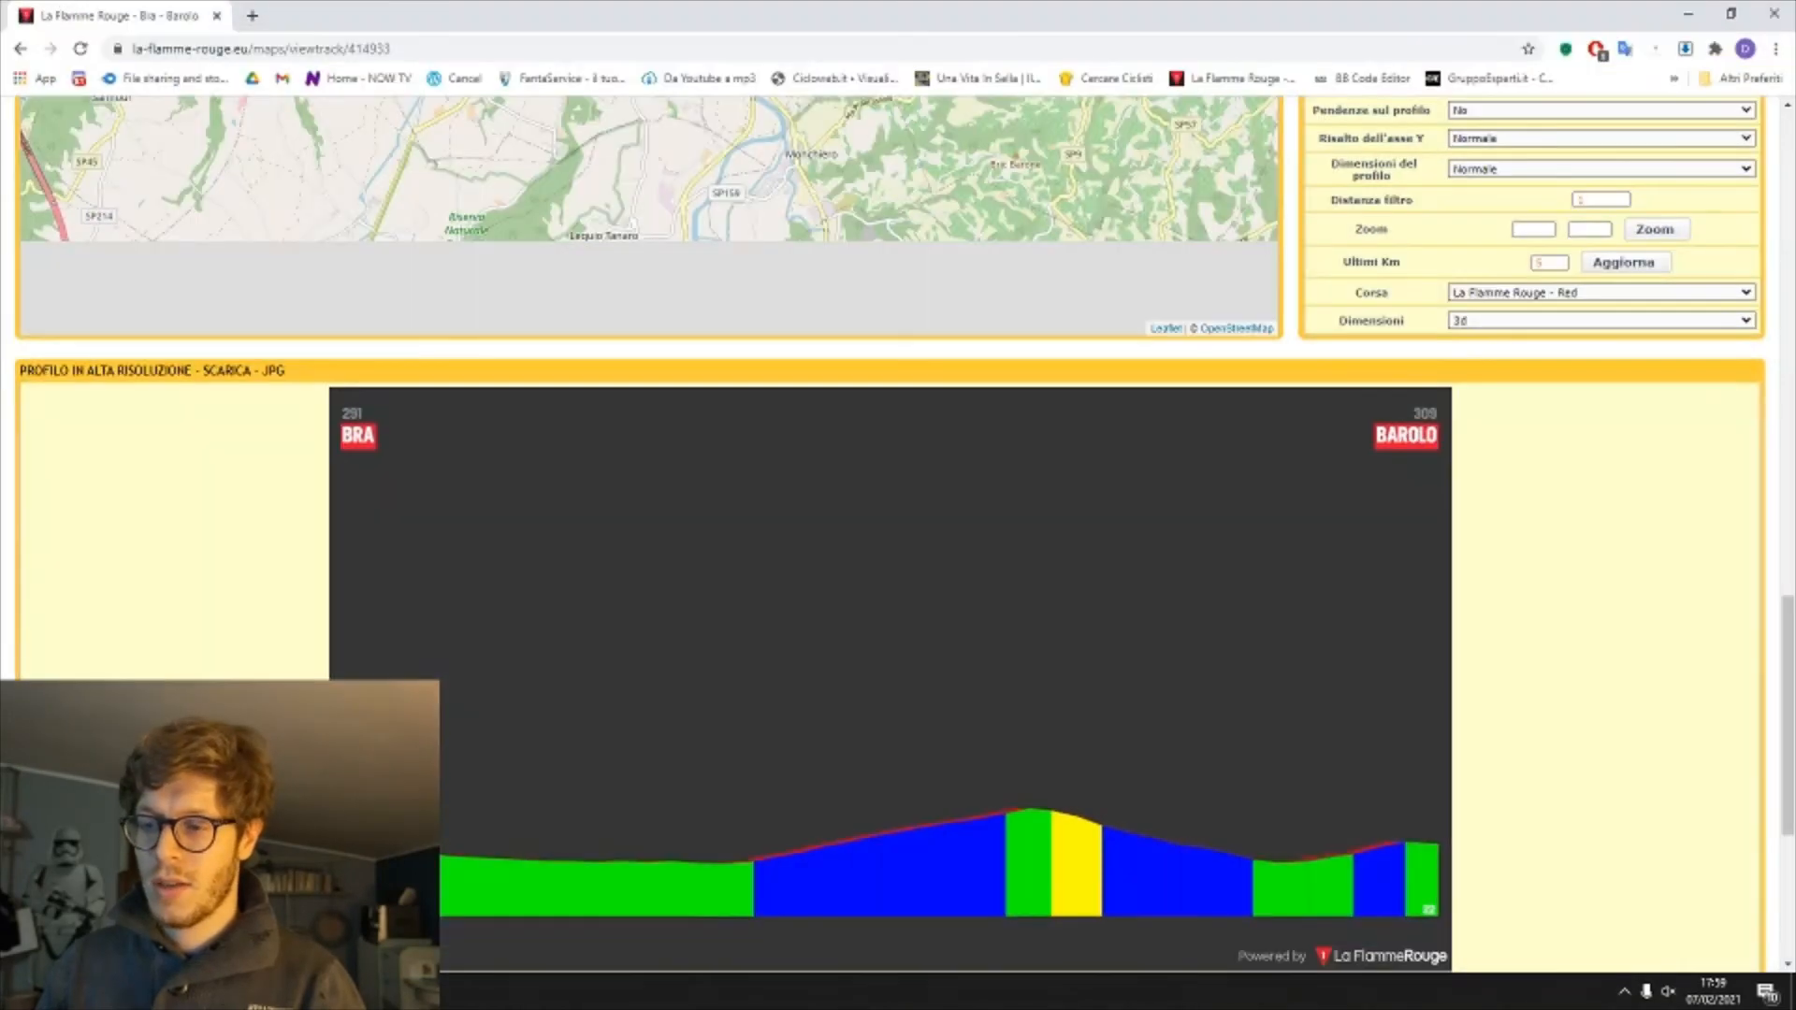
pyautogui.scroll(-2, 890, 533)
pyautogui.scroll(3, 890, 533)
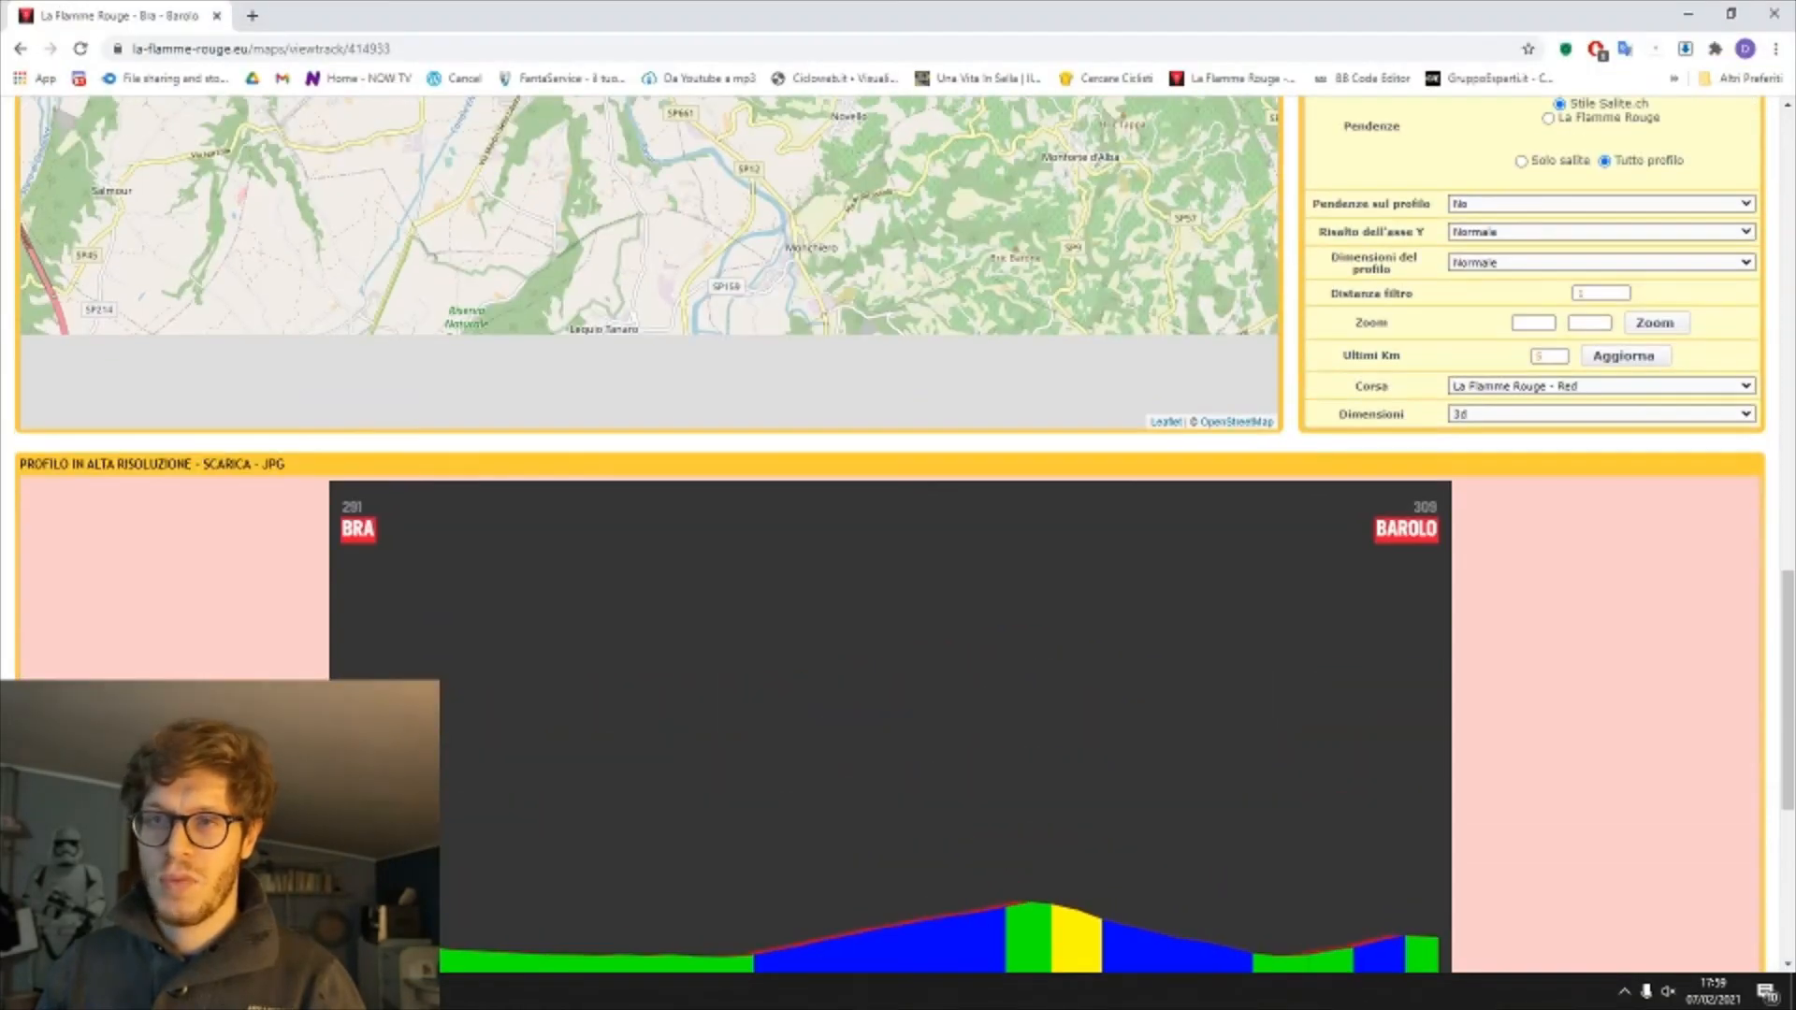
pyautogui.scroll(-5, 890, 533)
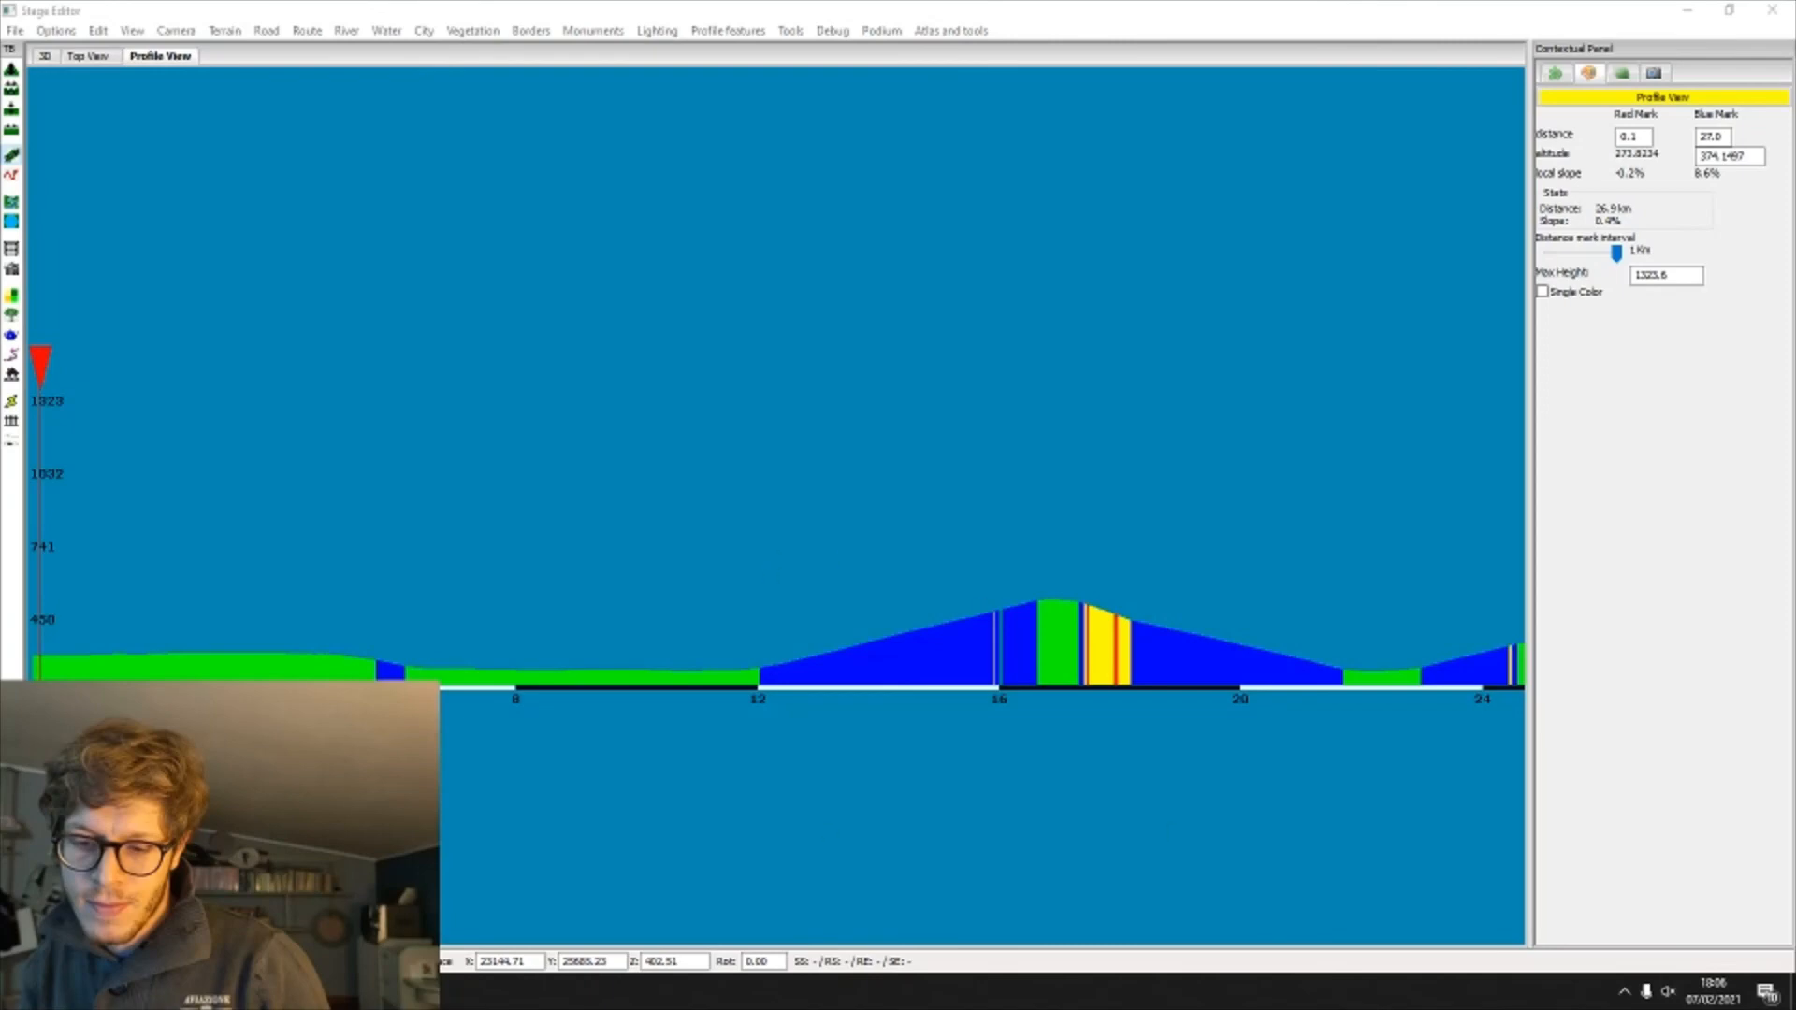
# Step: Compare the La Flamme Rouge reference profile with the Stage Editor profile and read the slope of the short descent at 6.1 km
pyautogui.hotkey('alt', 'Tab')
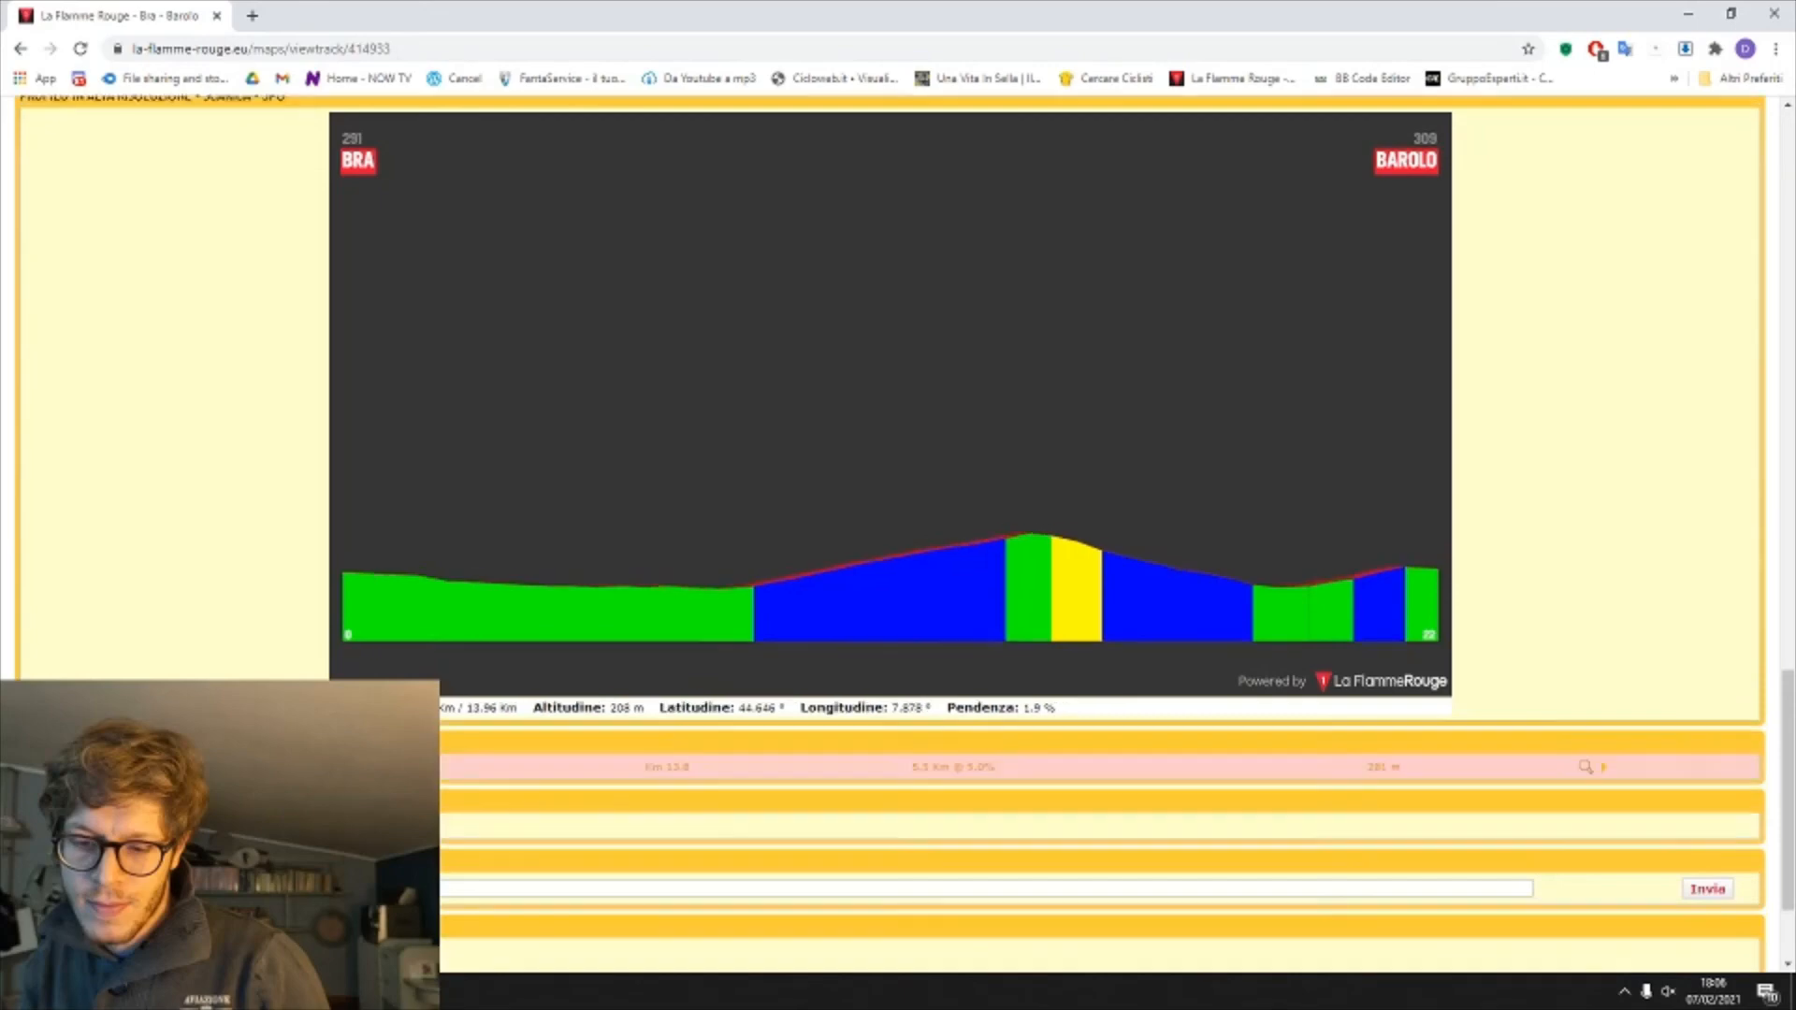
pyautogui.scroll(1, 888, 467)
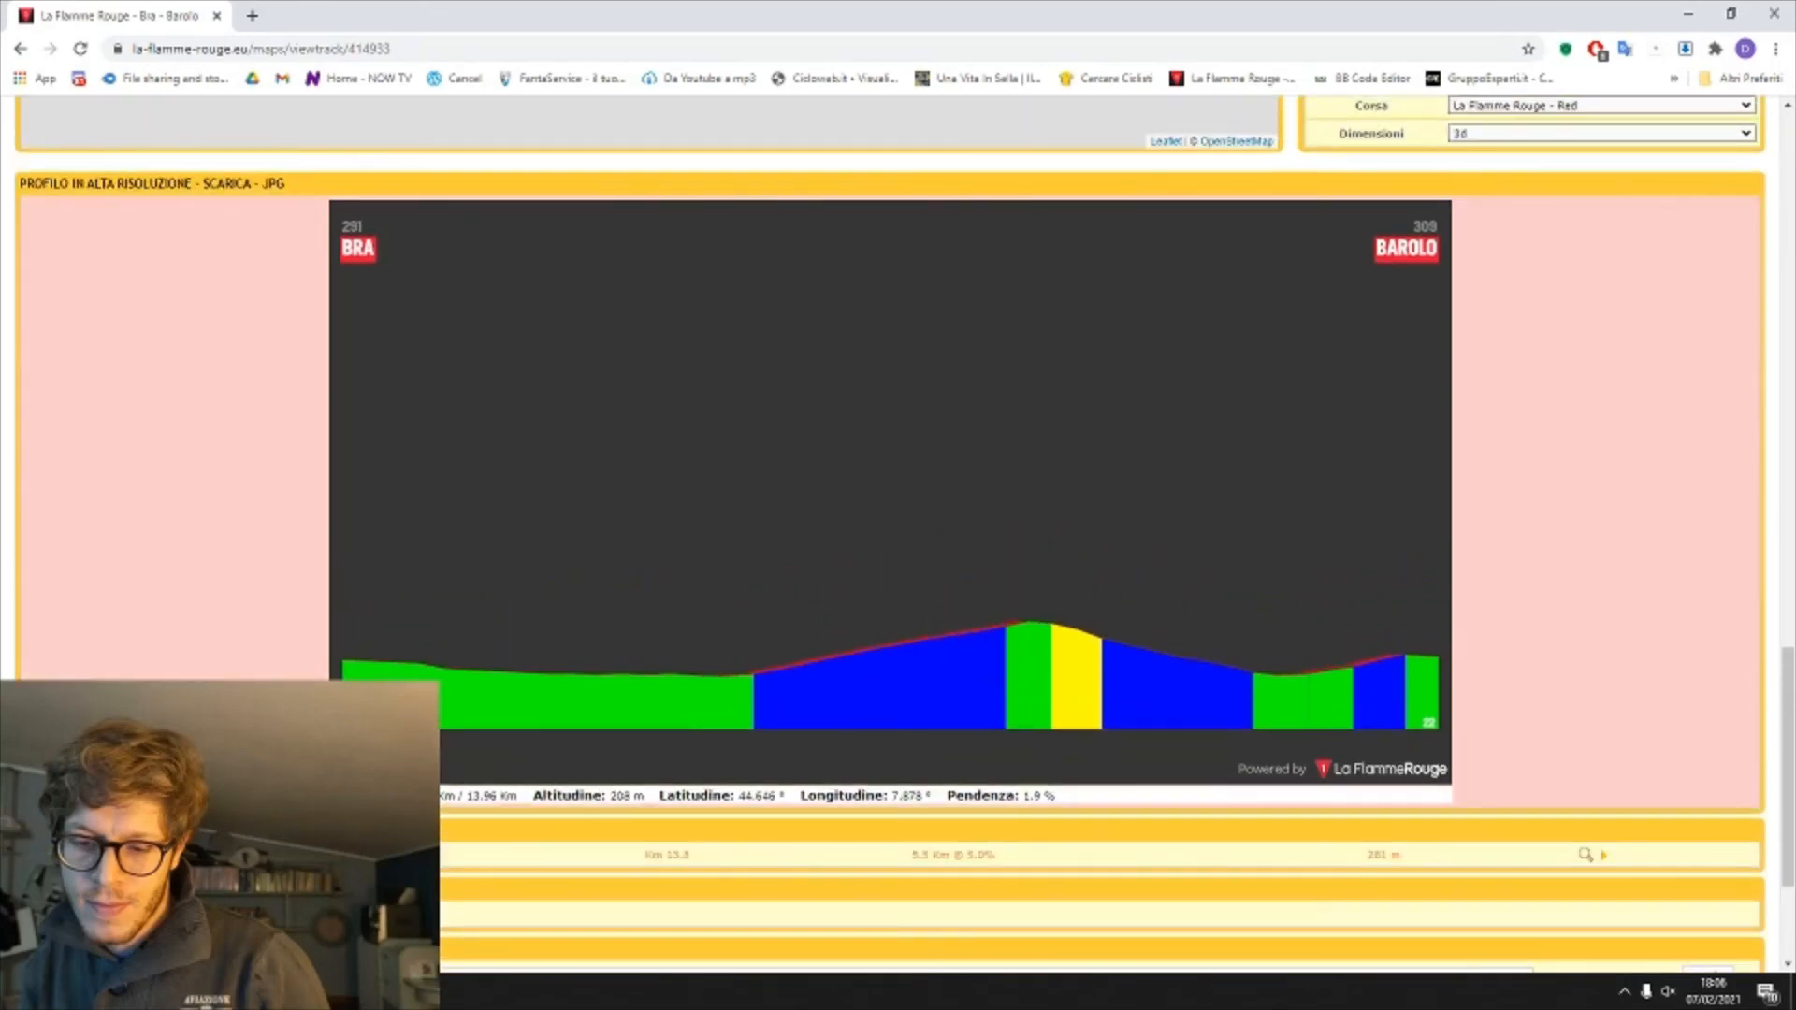
pyautogui.hotkey('alt', 'Tab')
pyautogui.scroll(2, 580, 582)
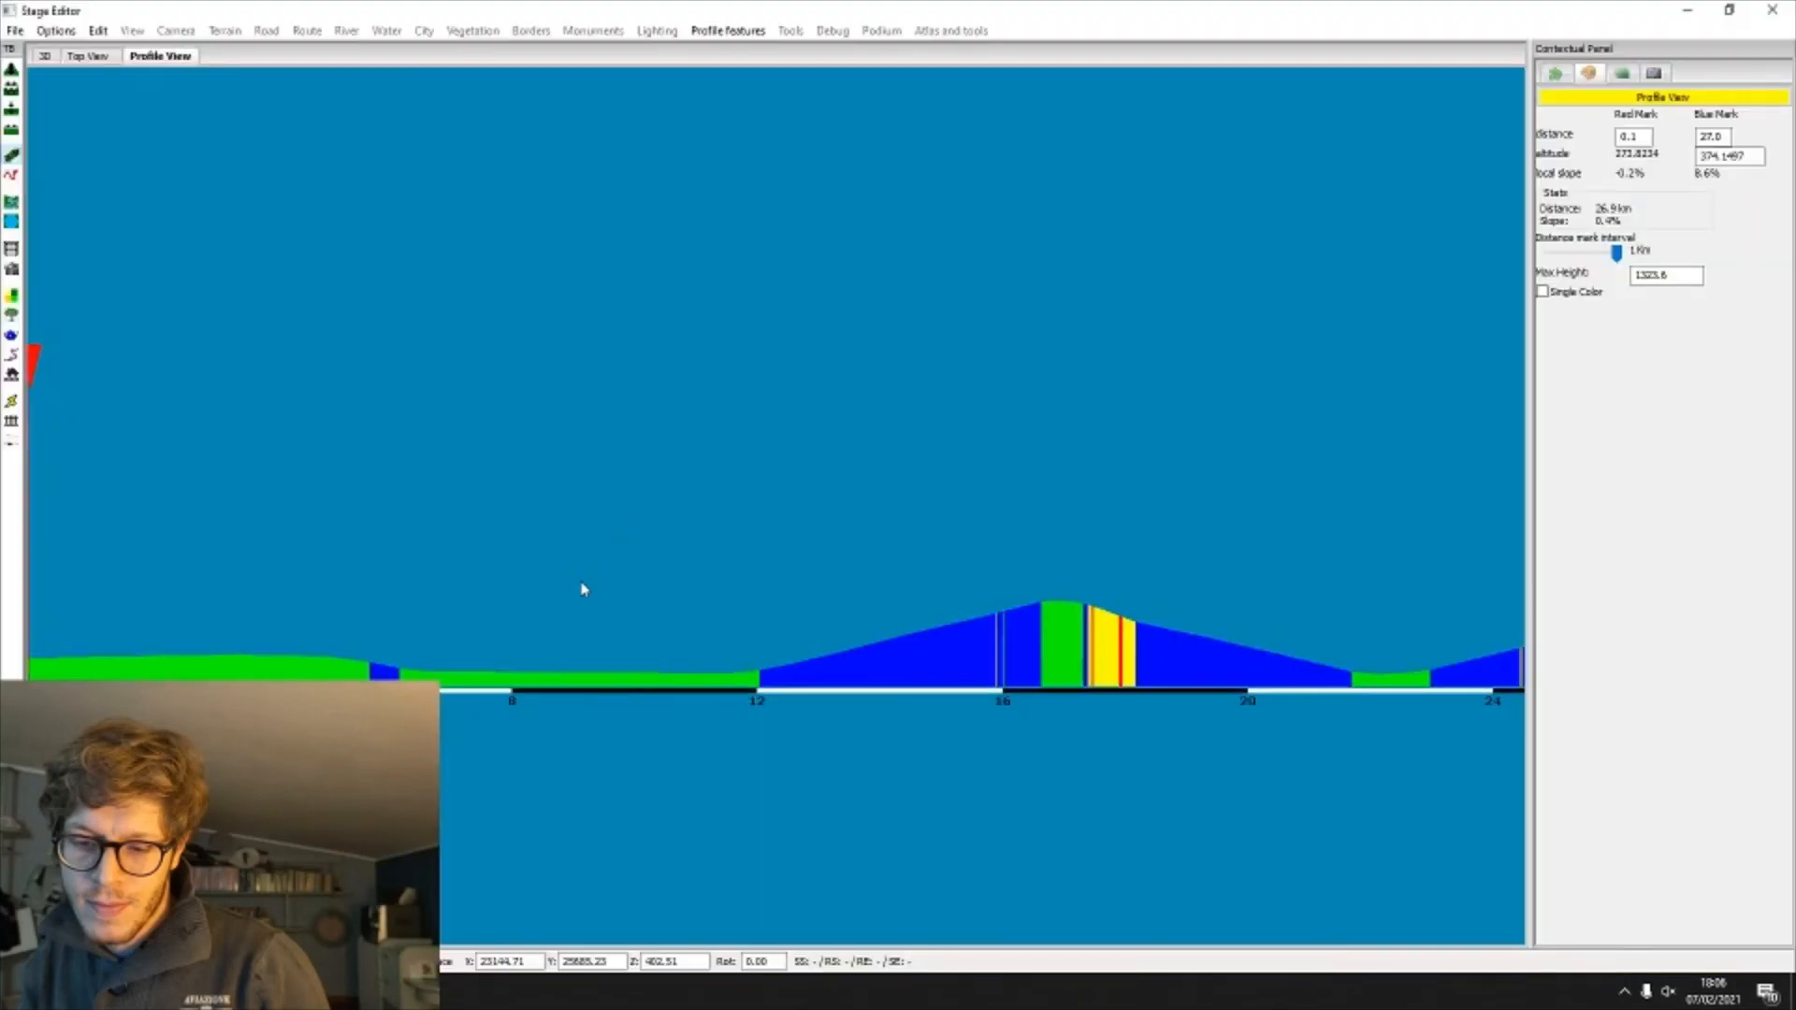
pyautogui.moveTo(580, 581); pyautogui.dragTo(743, 580, button='middle')
pyautogui.rightClick(558, 636)
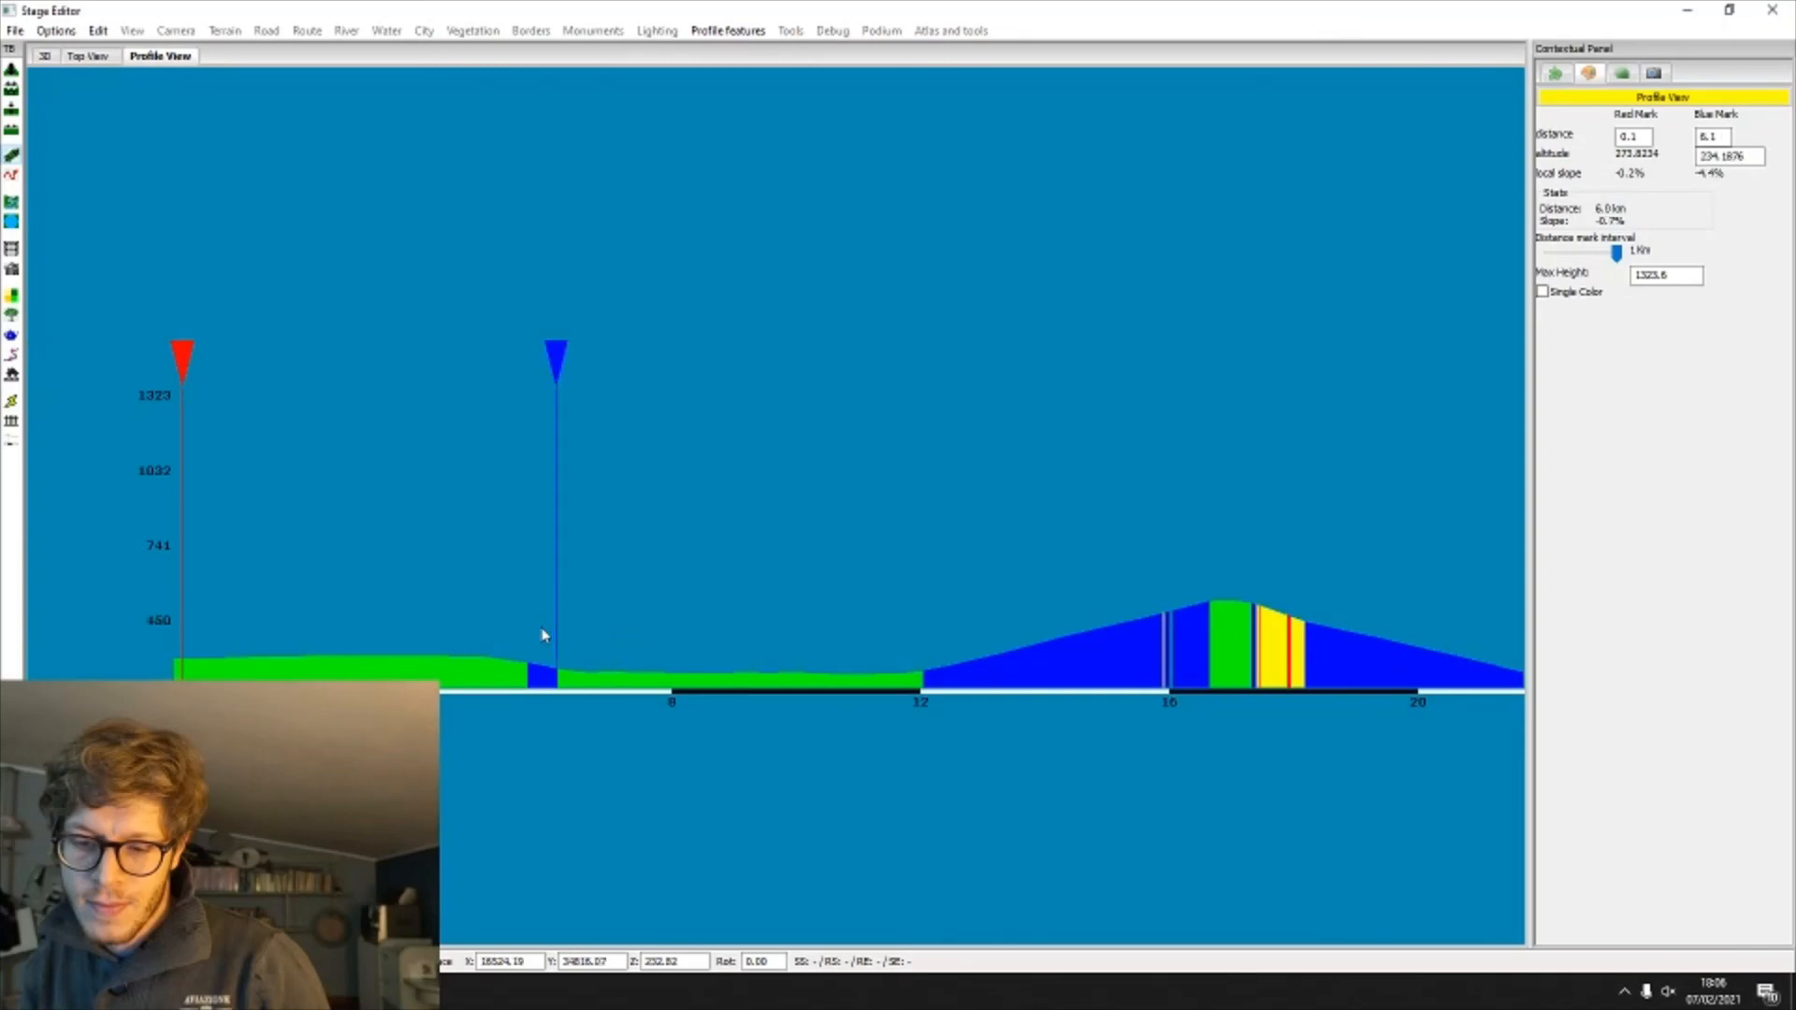
# Step: Examine the stage profile along its full length up to 30 km and read the altitude and slope at 6.0 km
pyautogui.scroll(1, 544, 632)
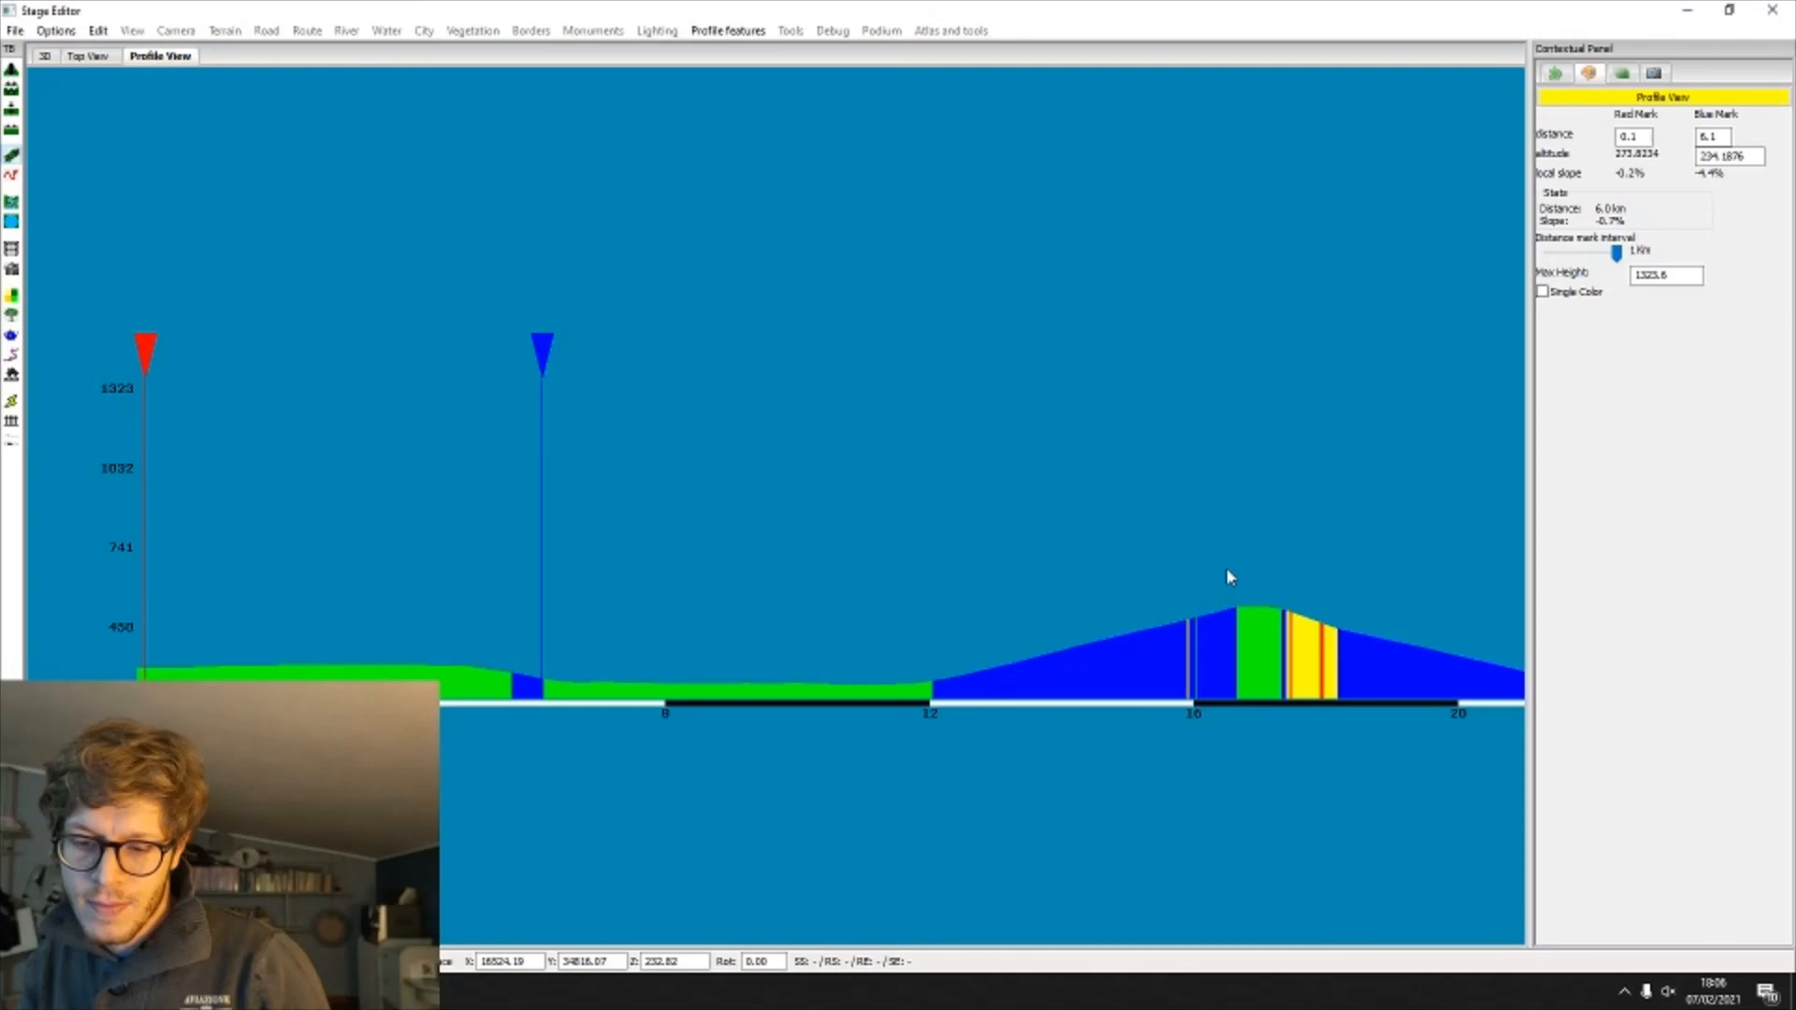
pyautogui.scroll(1, 1226, 569)
pyautogui.moveTo(1192, 565); pyautogui.dragTo(117, 467, button='middle')
pyautogui.scroll(3, 891, 550)
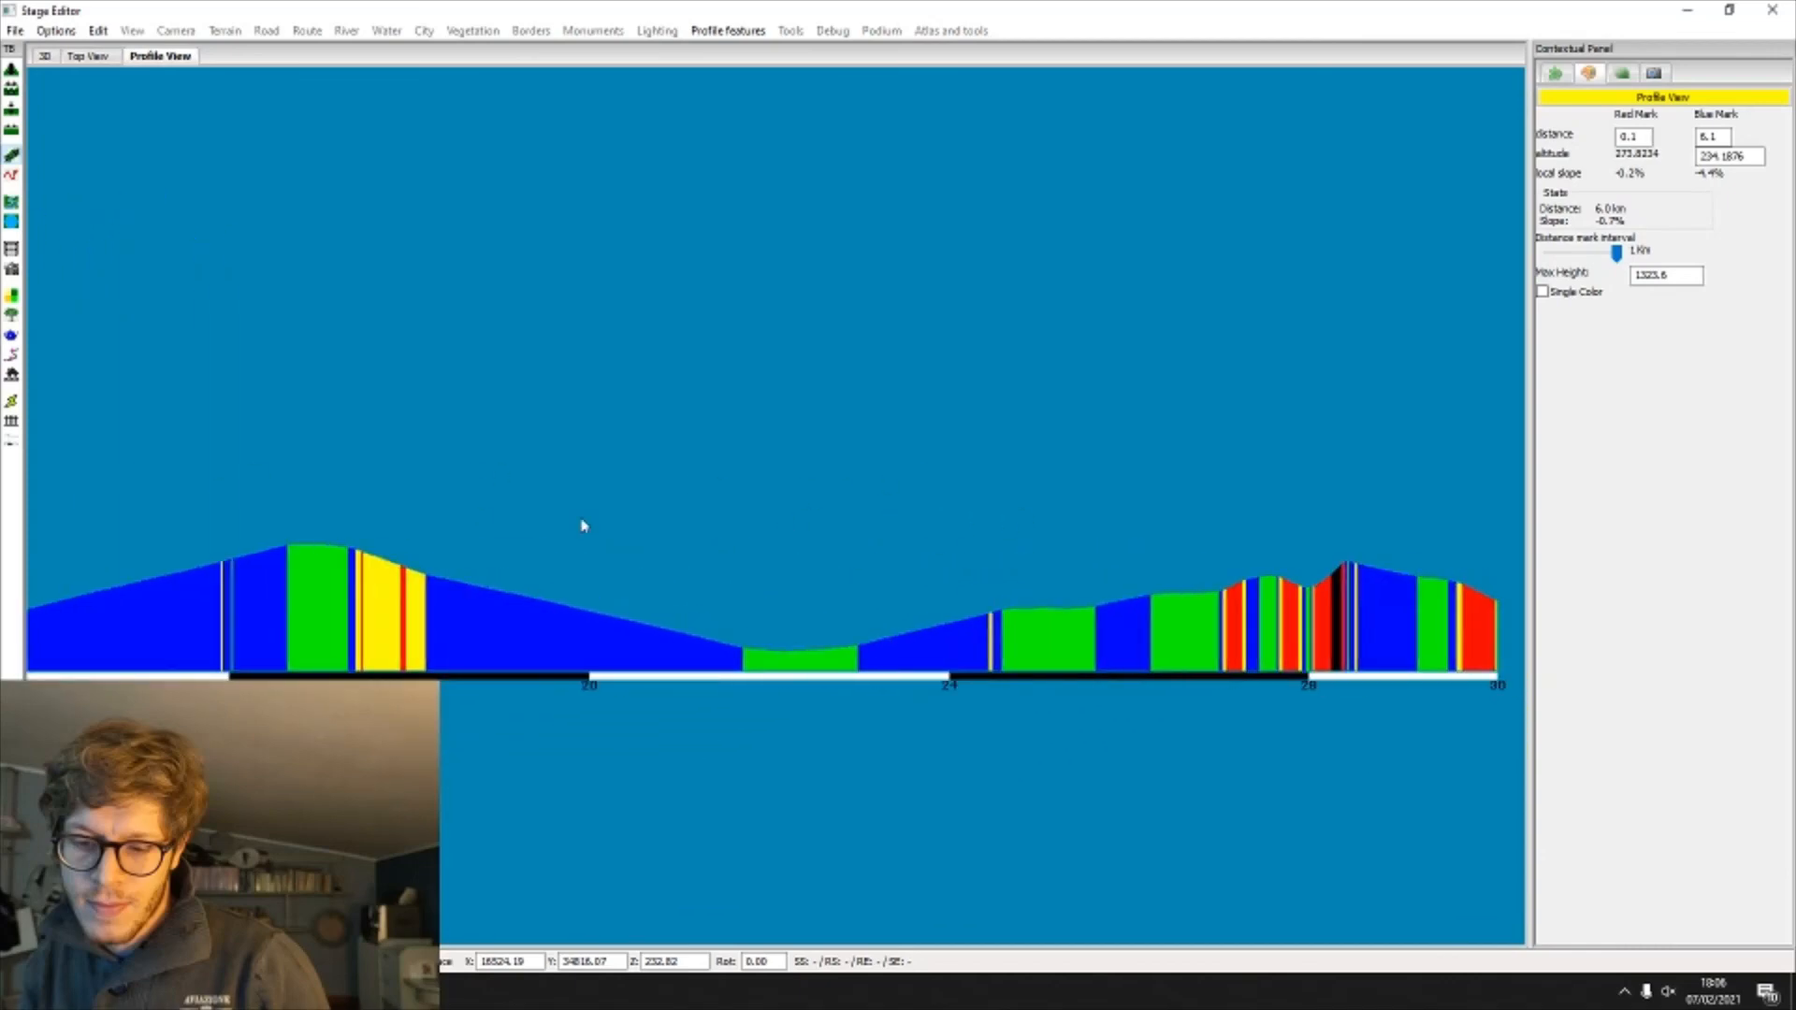
pyautogui.scroll(-1, 582, 518)
pyautogui.moveTo(608, 556); pyautogui.dragTo(1490, 562, button='middle')
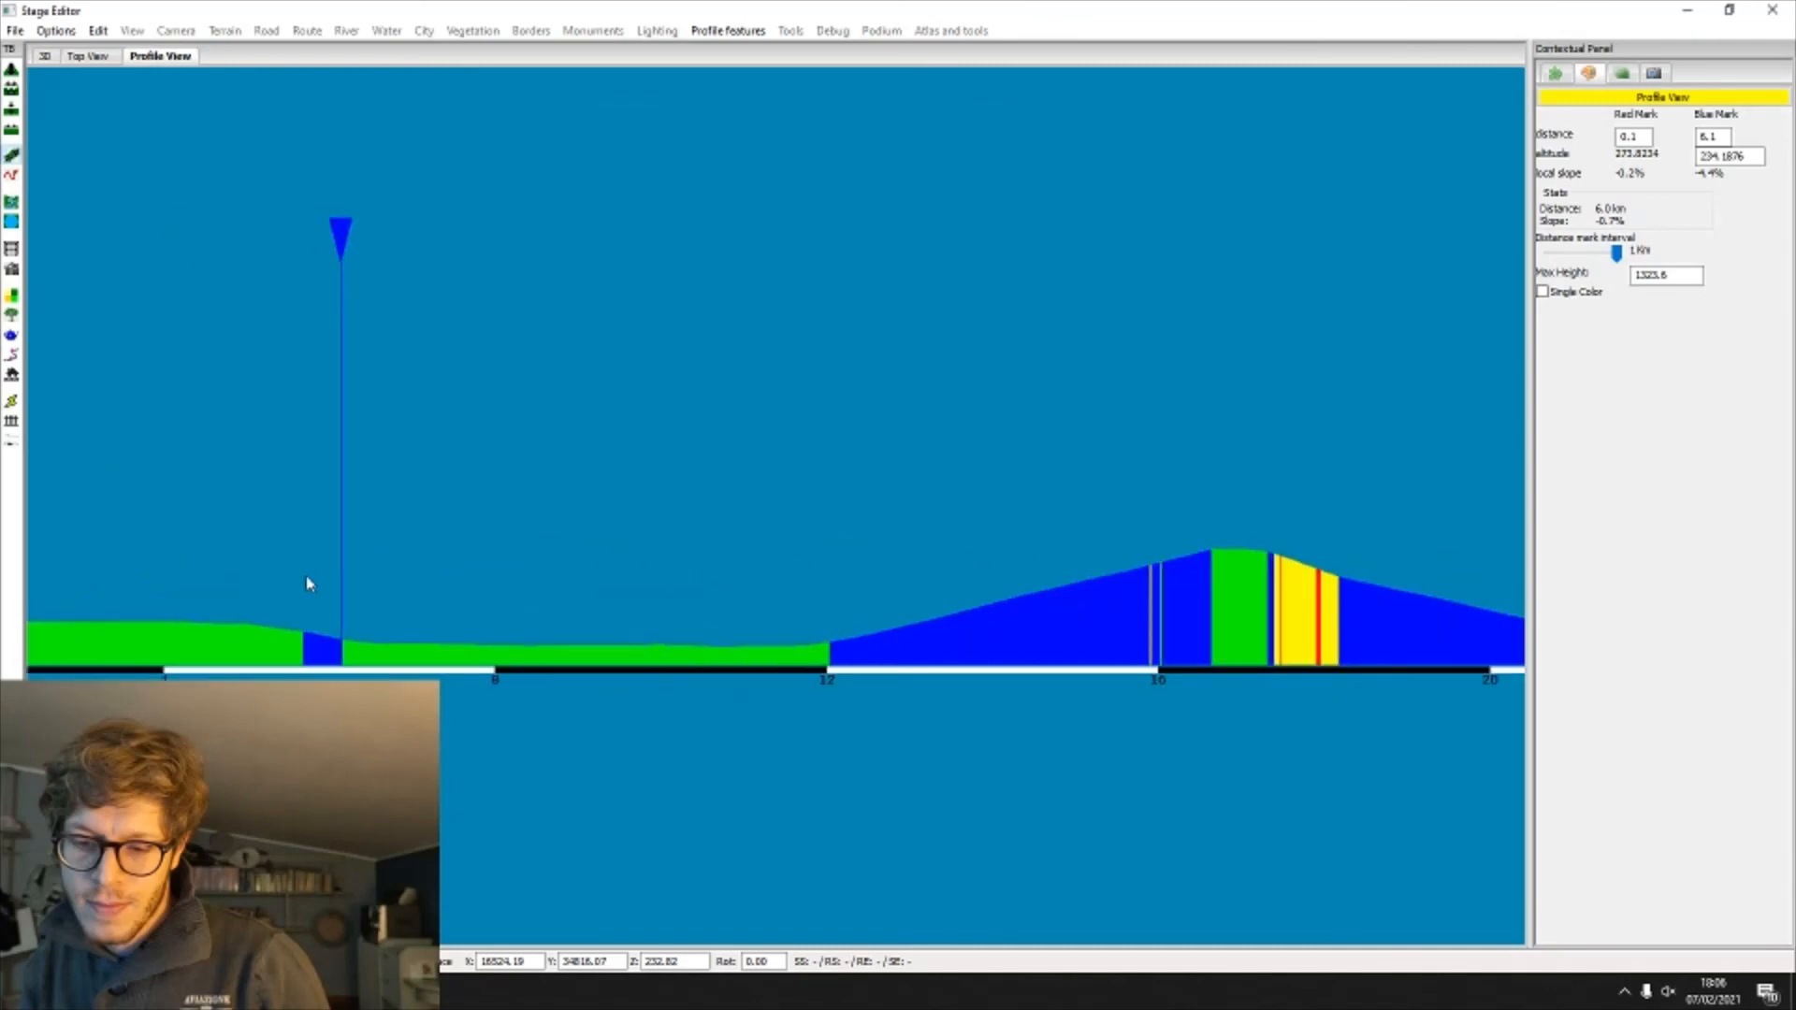
pyautogui.moveTo(138, 596); pyautogui.dragTo(327, 602)
pyautogui.moveTo(359, 603); pyautogui.dragTo(1113, 597, button='middle')
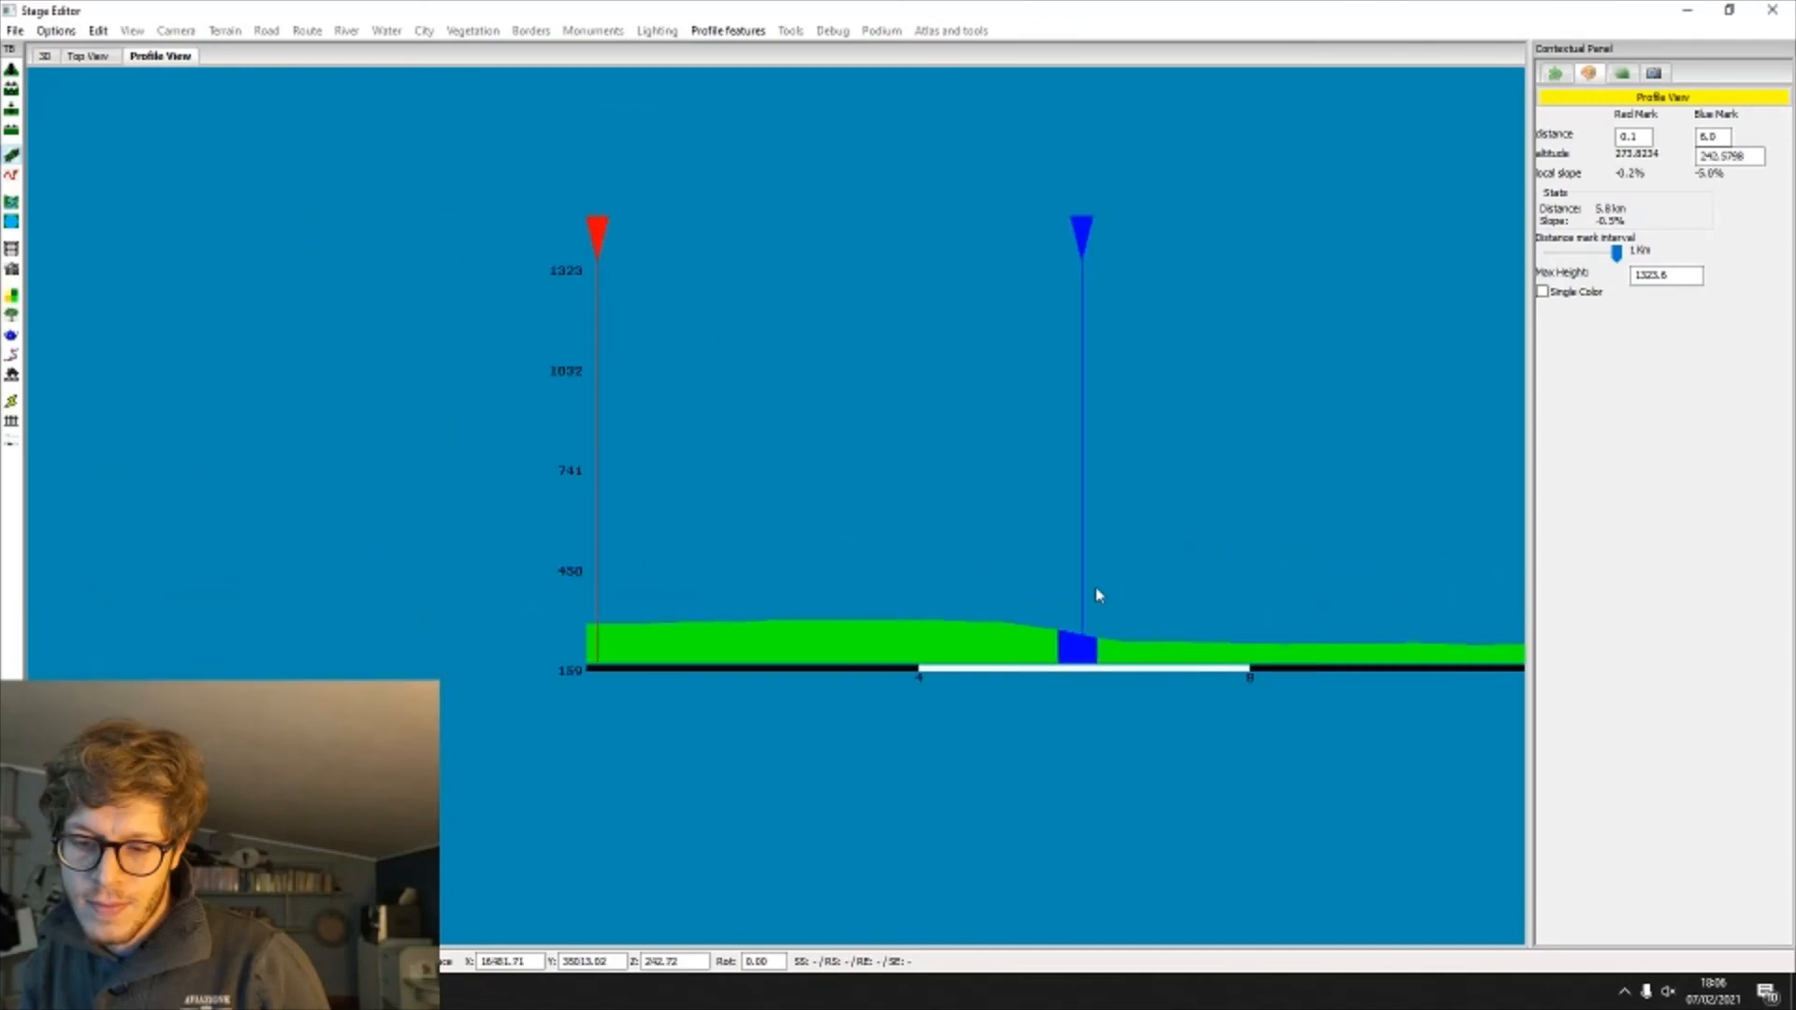
pyautogui.moveTo(1277, 351)
pyautogui.mouseDown(button='middle')
pyautogui.moveTo(496, 353)
pyautogui.moveTo(459, 385)
pyautogui.mouseUp(button='middle')
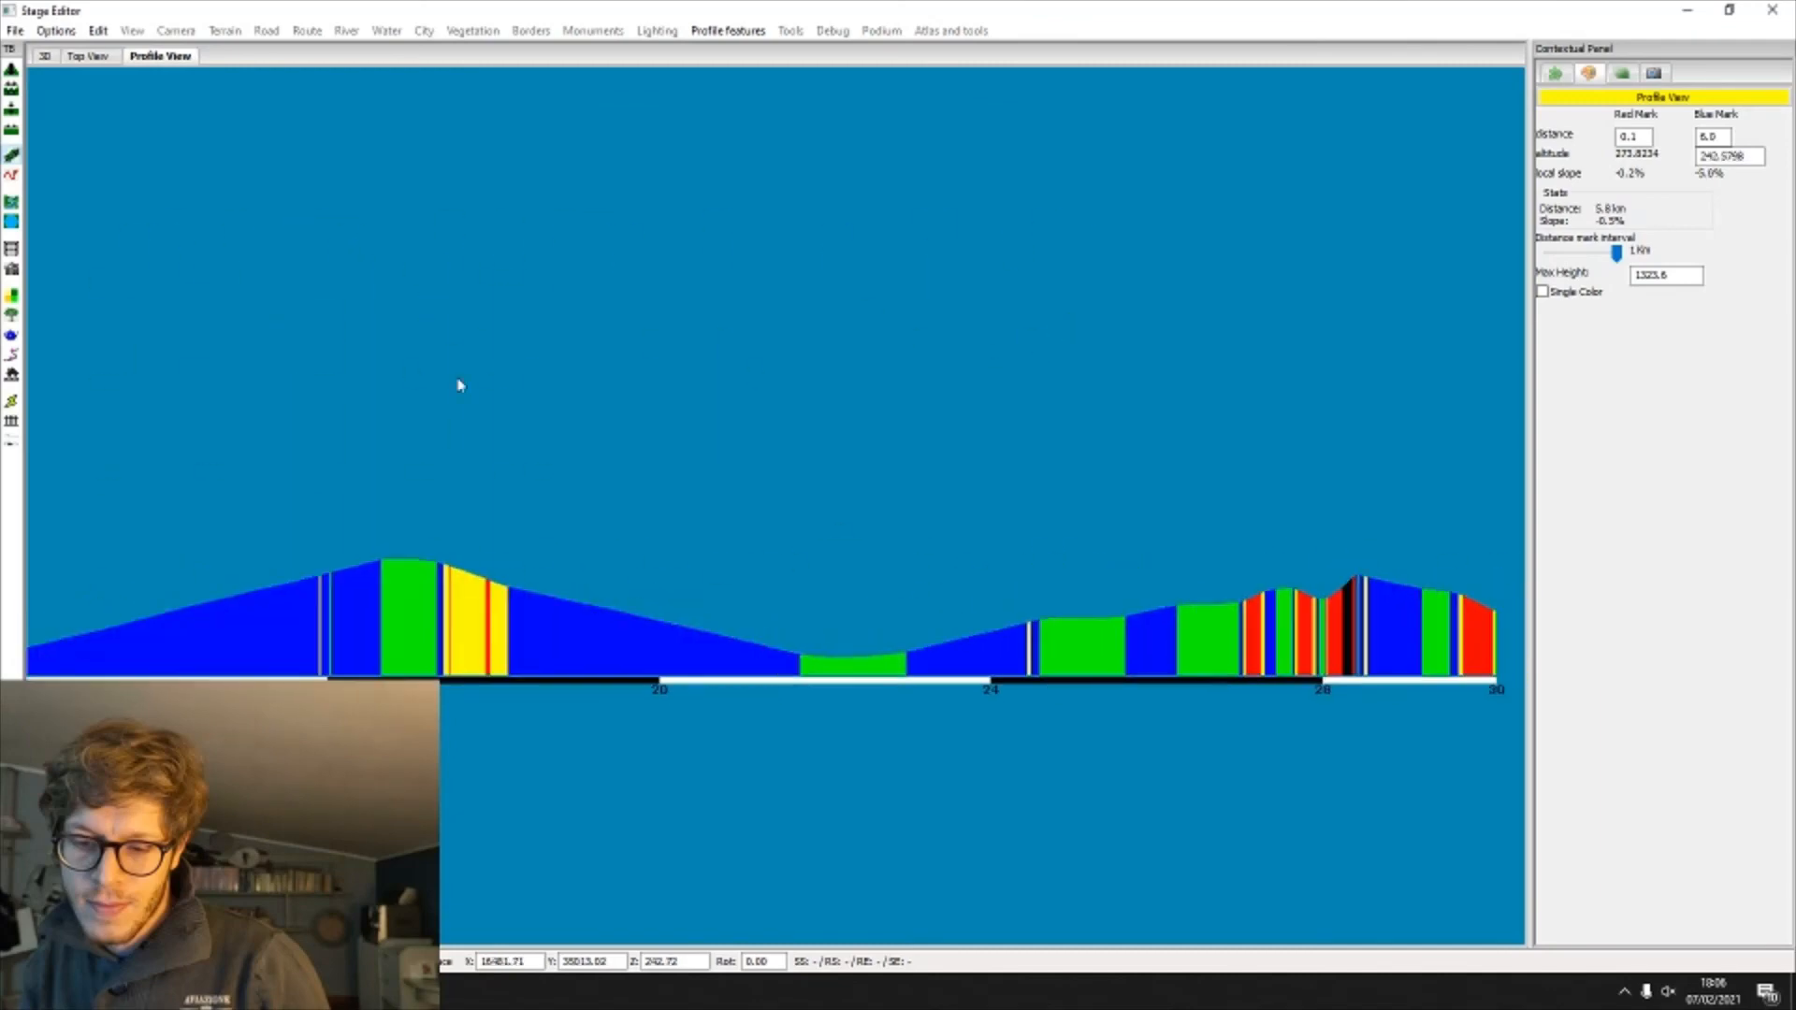
# Step: Read the profile at 24.7, 24.9 and 25.1 km and compare the final rise with the La Flamme Rouge profile
pyautogui.click(1050, 523)
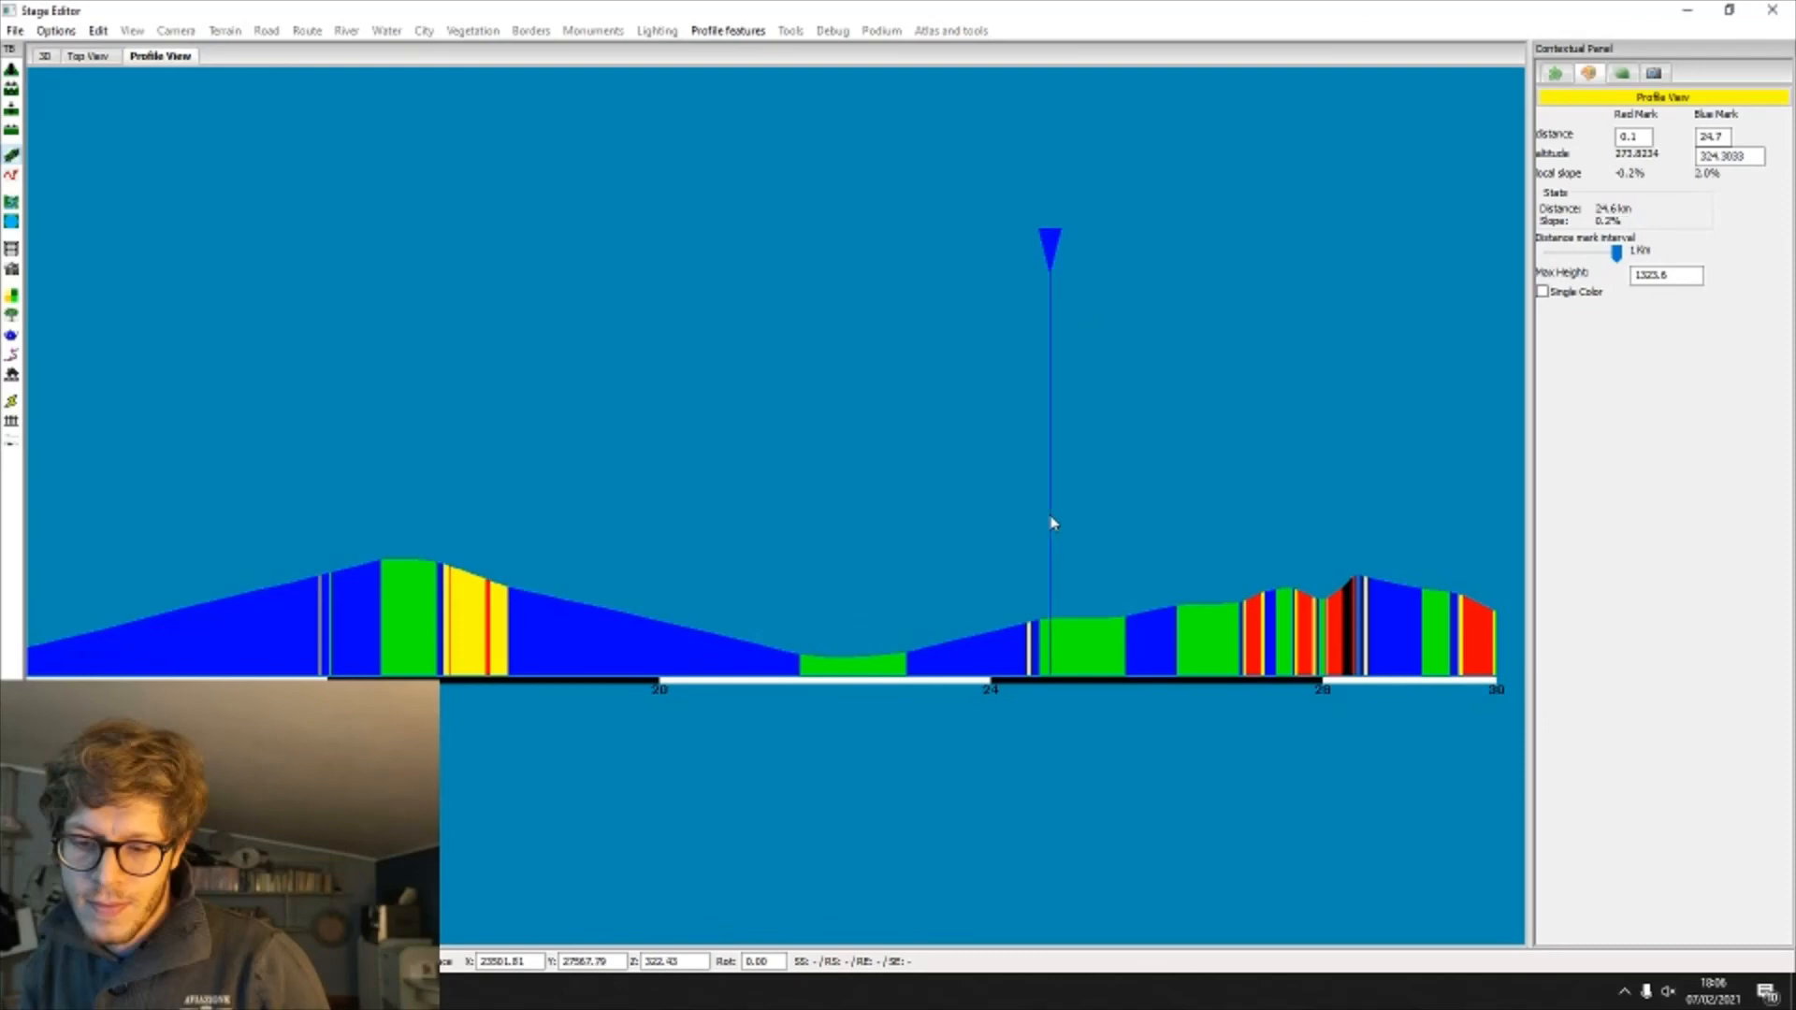
pyautogui.scroll(1, 1051, 523)
pyautogui.moveTo(626, 511); pyautogui.dragTo(486, 505, button='middle')
pyautogui.scroll(1, 487, 506)
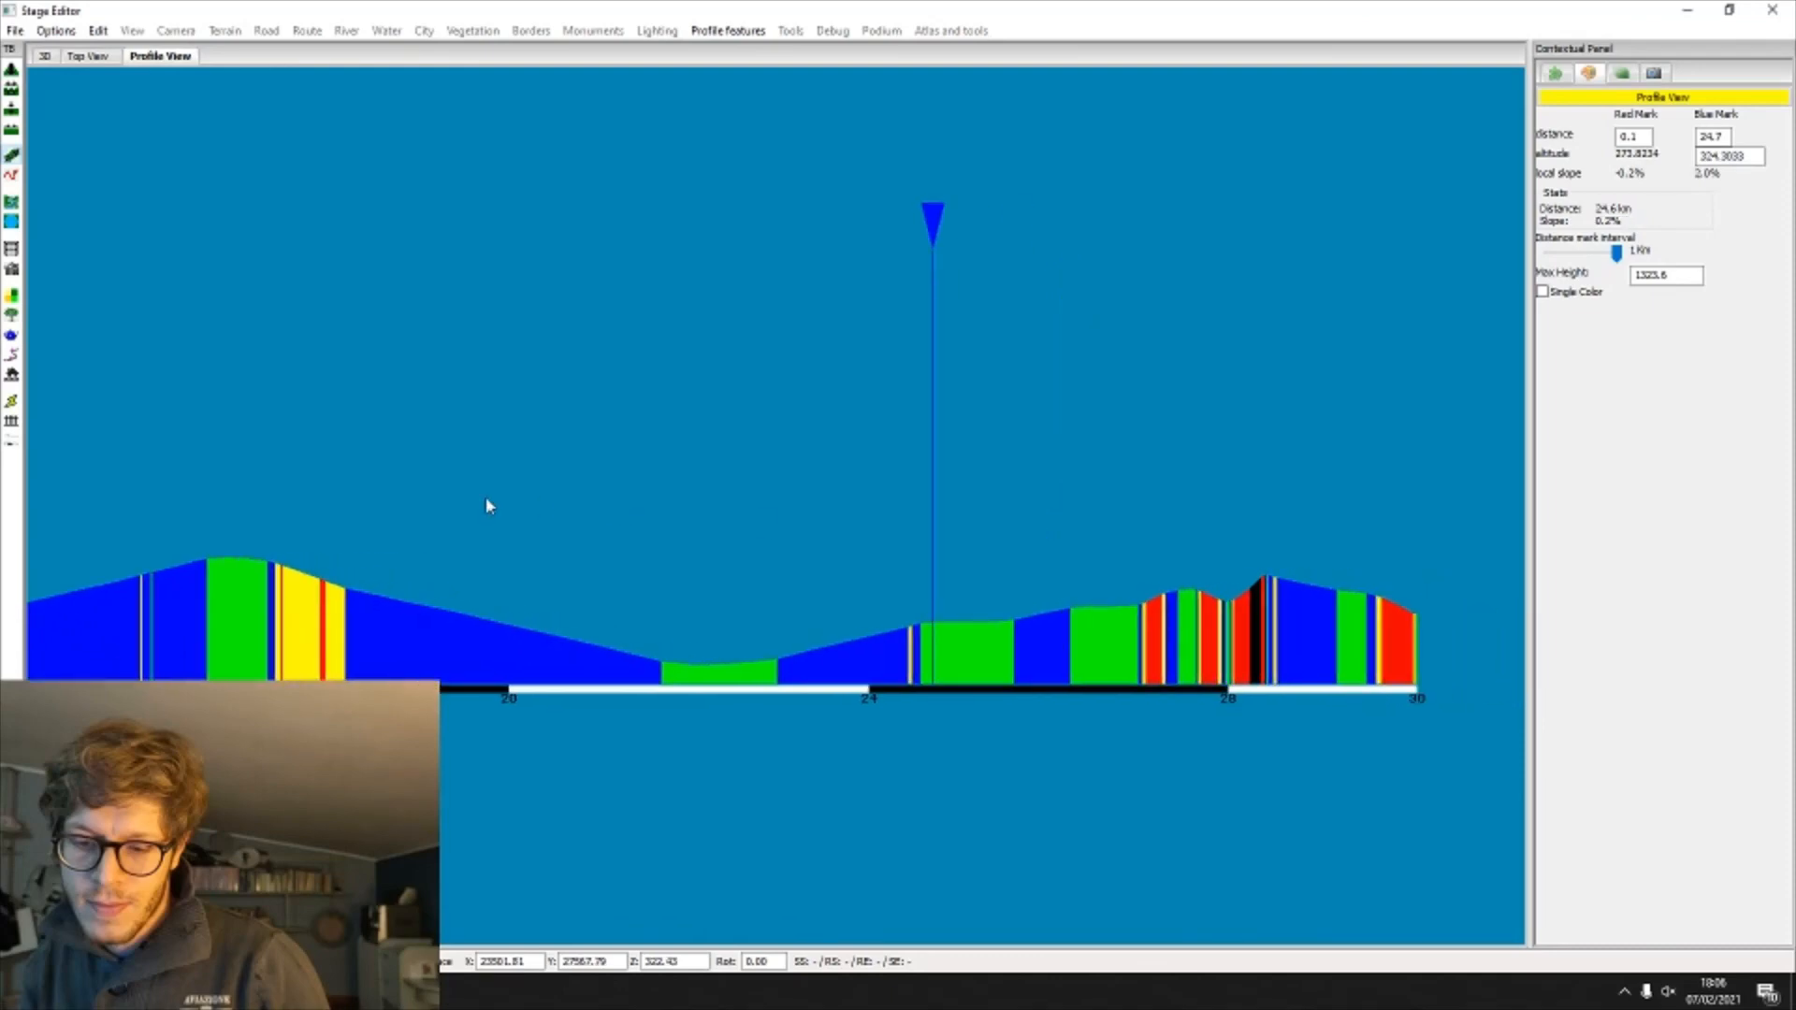
pyautogui.hotkey('alt', 'Tab')
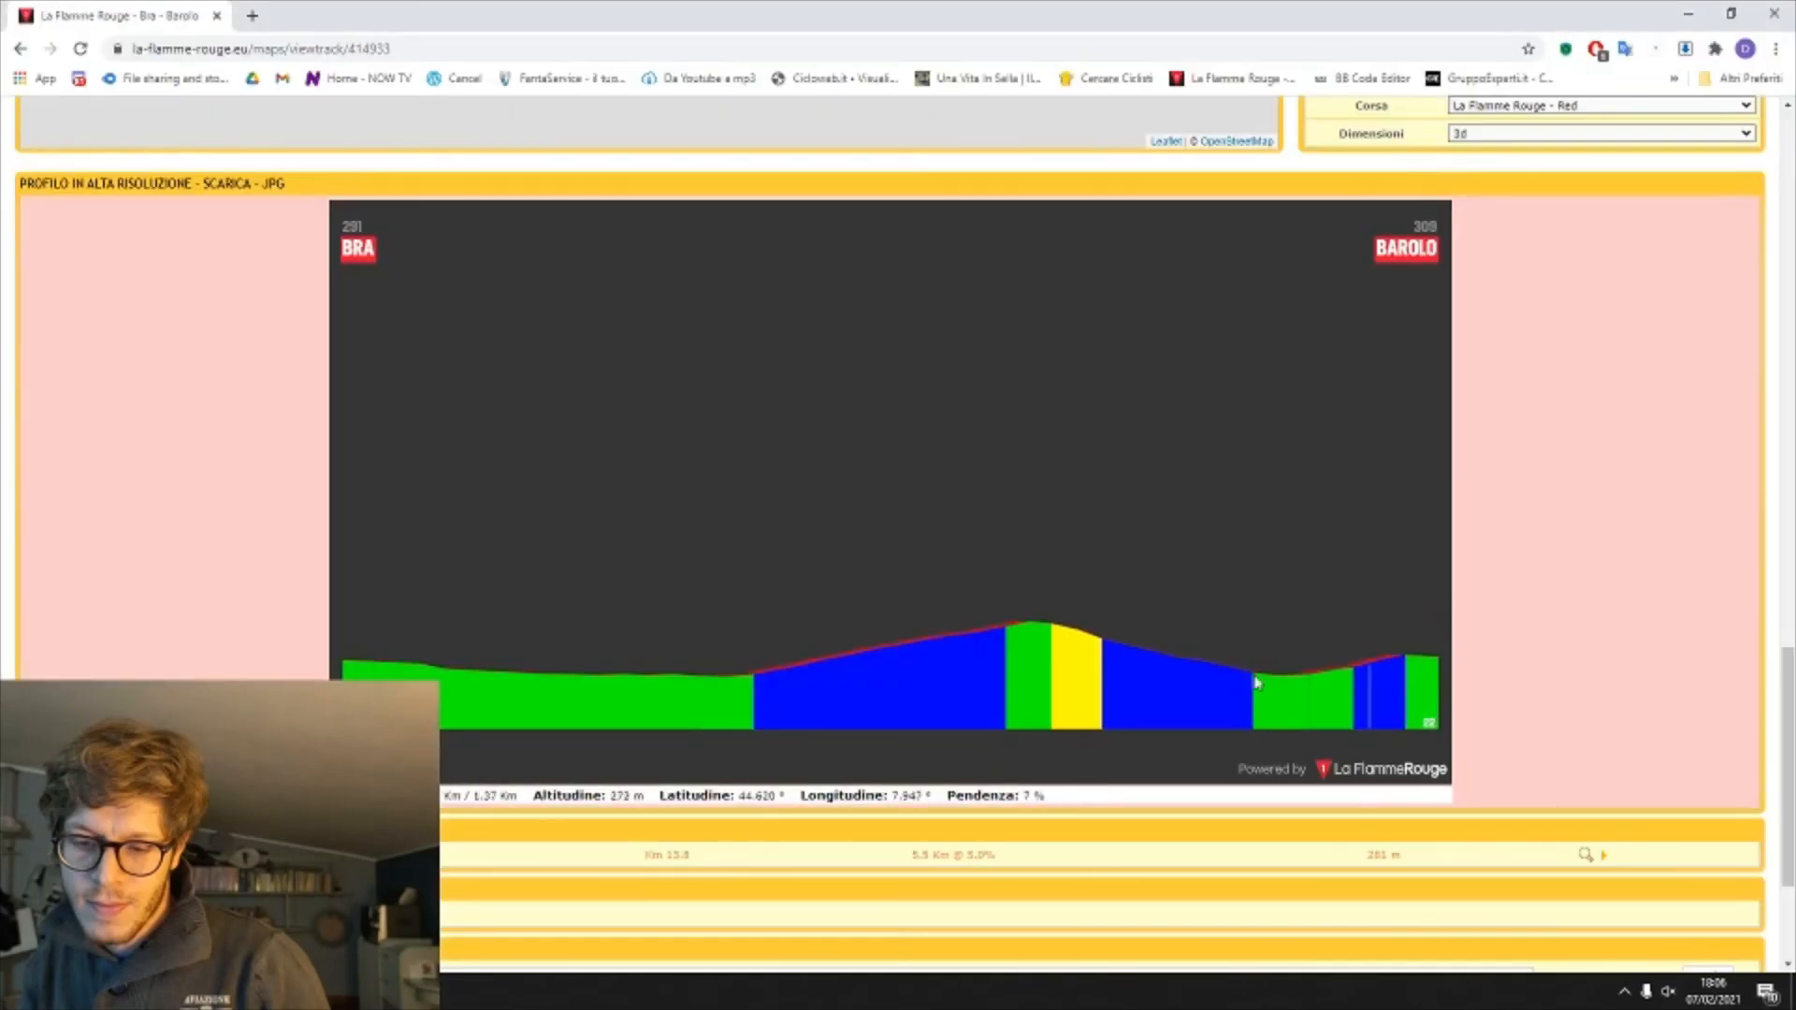
pyautogui.click(355, 991)
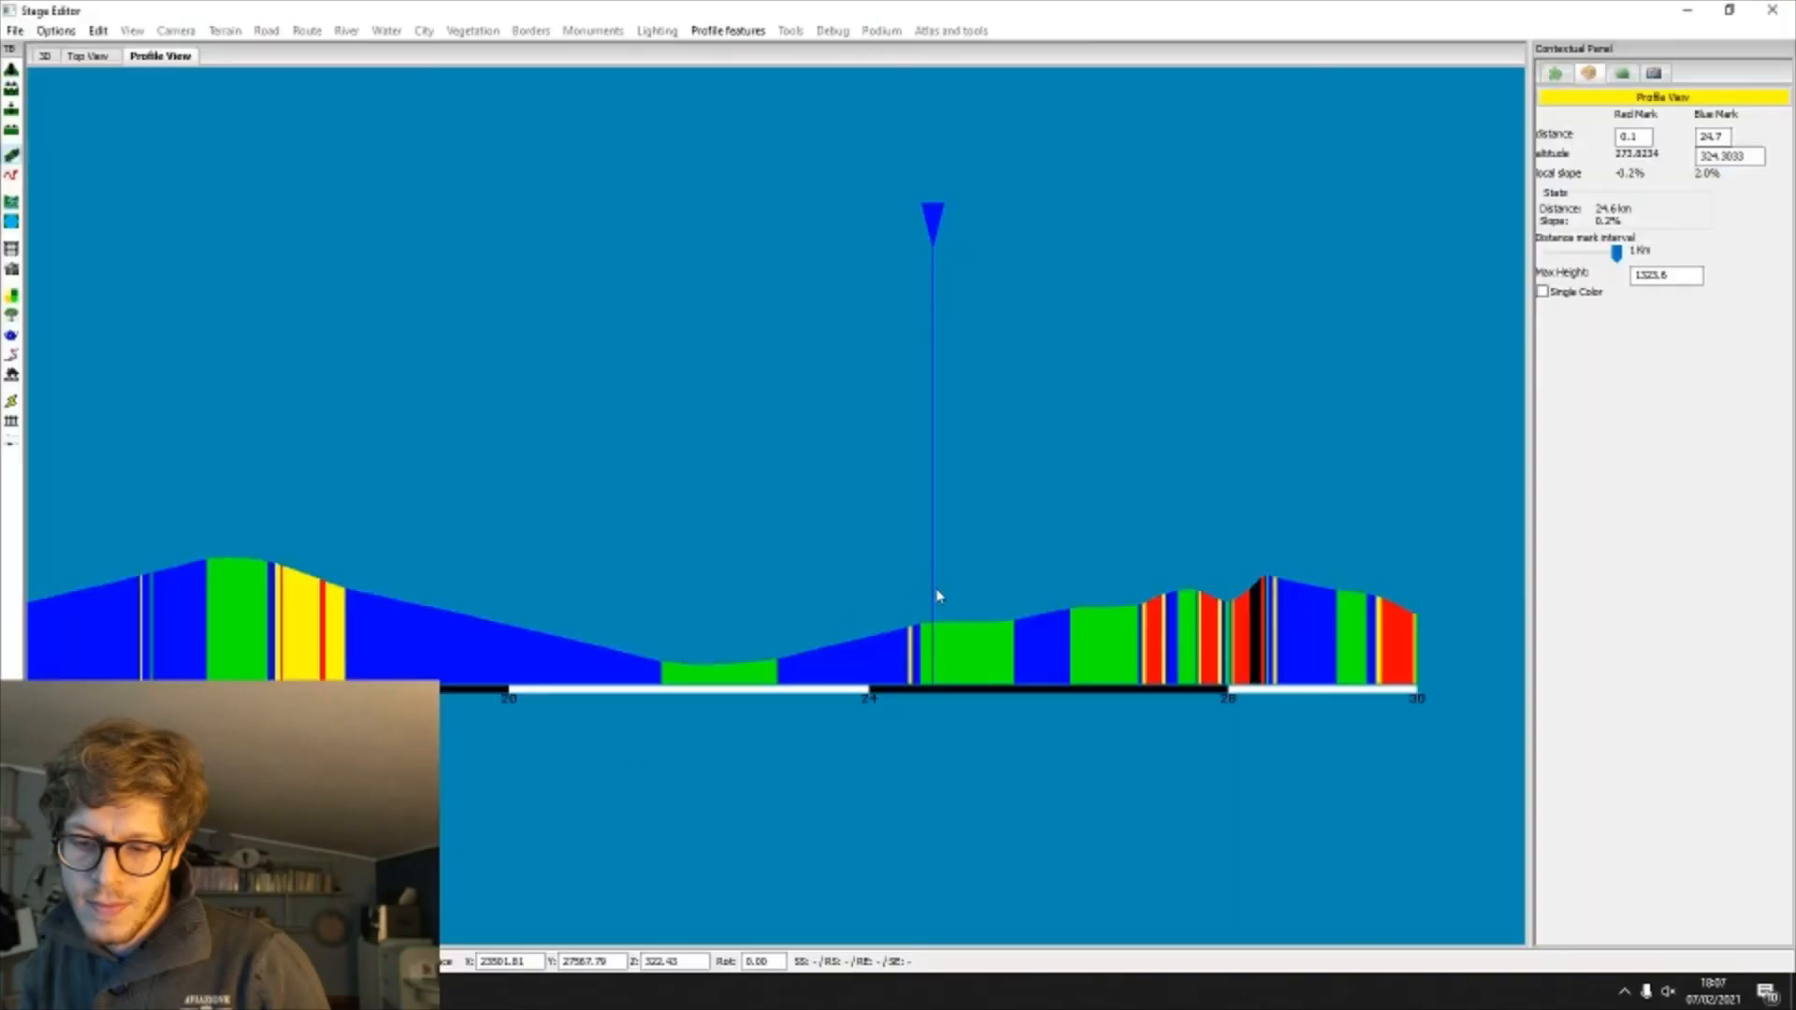
pyautogui.moveTo(937, 589); pyautogui.dragTo(952, 595)
pyautogui.scroll(4, 952, 595)
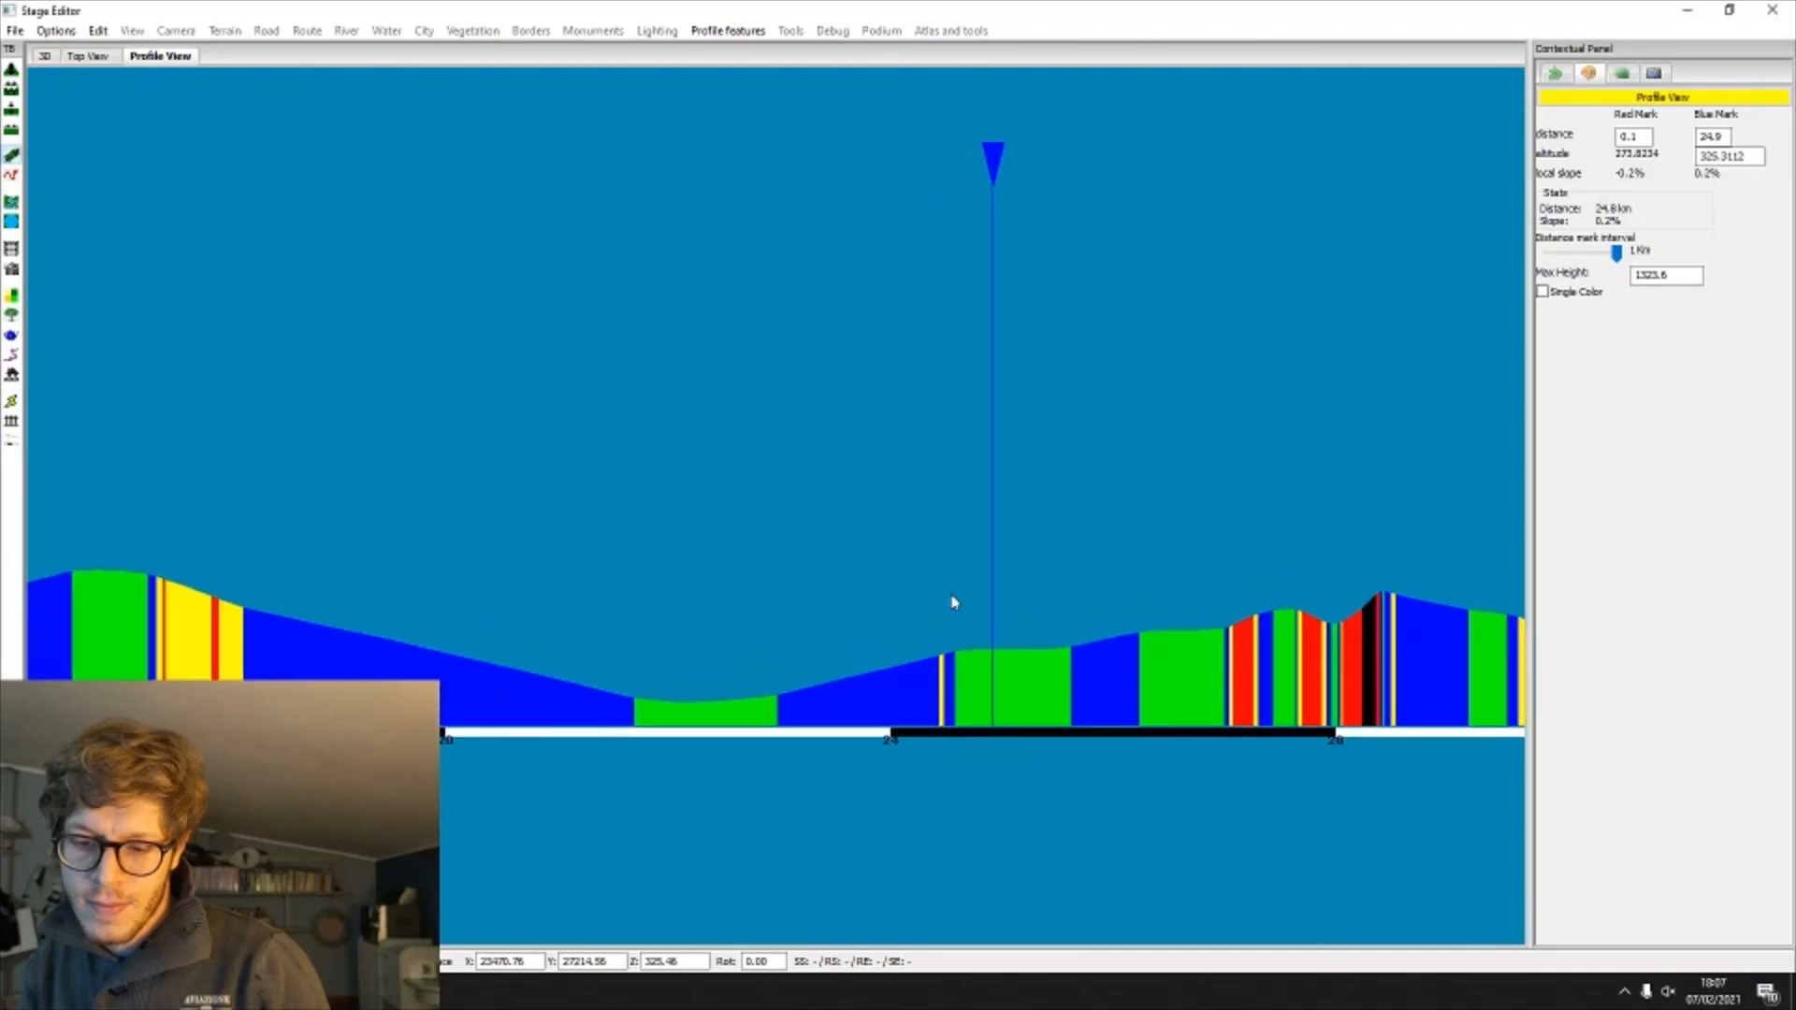
pyautogui.moveTo(951, 597); pyautogui.dragTo(886, 459, button='middle')
pyautogui.scroll(4, 886, 459)
pyautogui.click(962, 534)
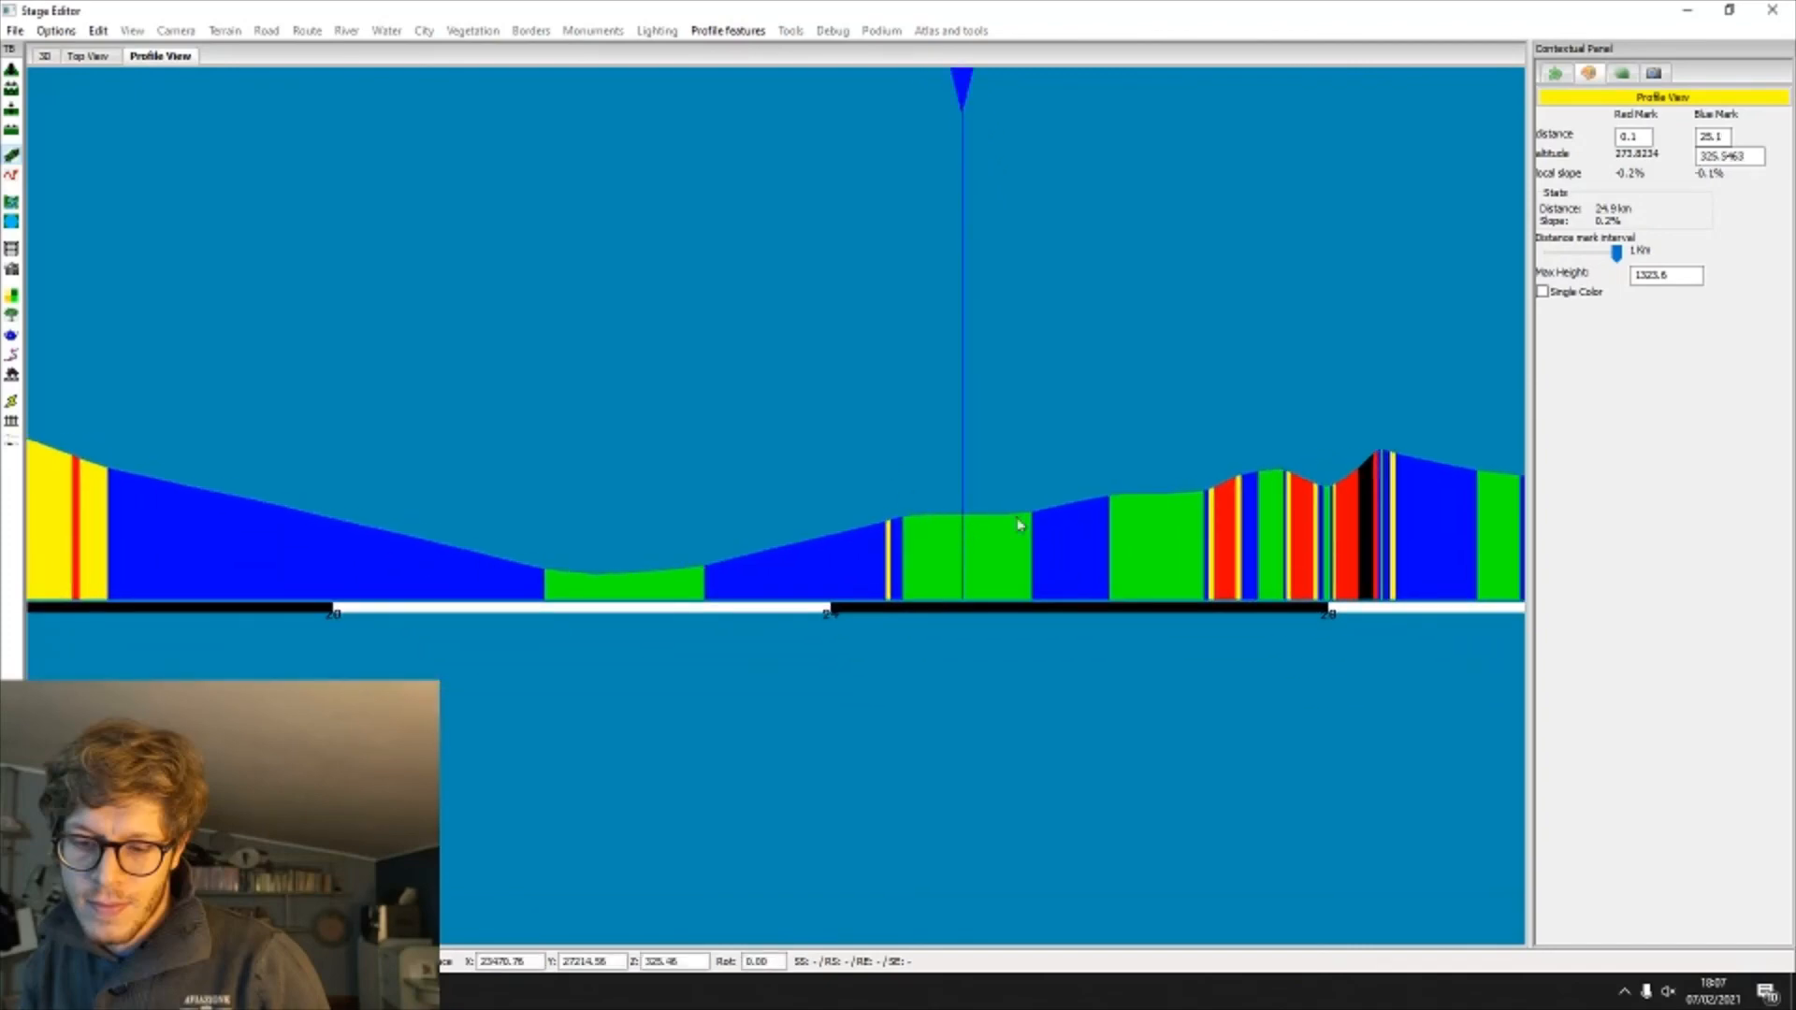
# Step: Examine the last section of the profile, reading altitude and slope at 27.2, 25.0, 25.4 and 25.6 km
pyautogui.moveTo(1113, 513); pyautogui.dragTo(760, 521, button='middle')
pyautogui.scroll(-4, 666, 502)
pyautogui.moveTo(770, 496); pyautogui.dragTo(1029, 457)
pyautogui.click(856, 457)
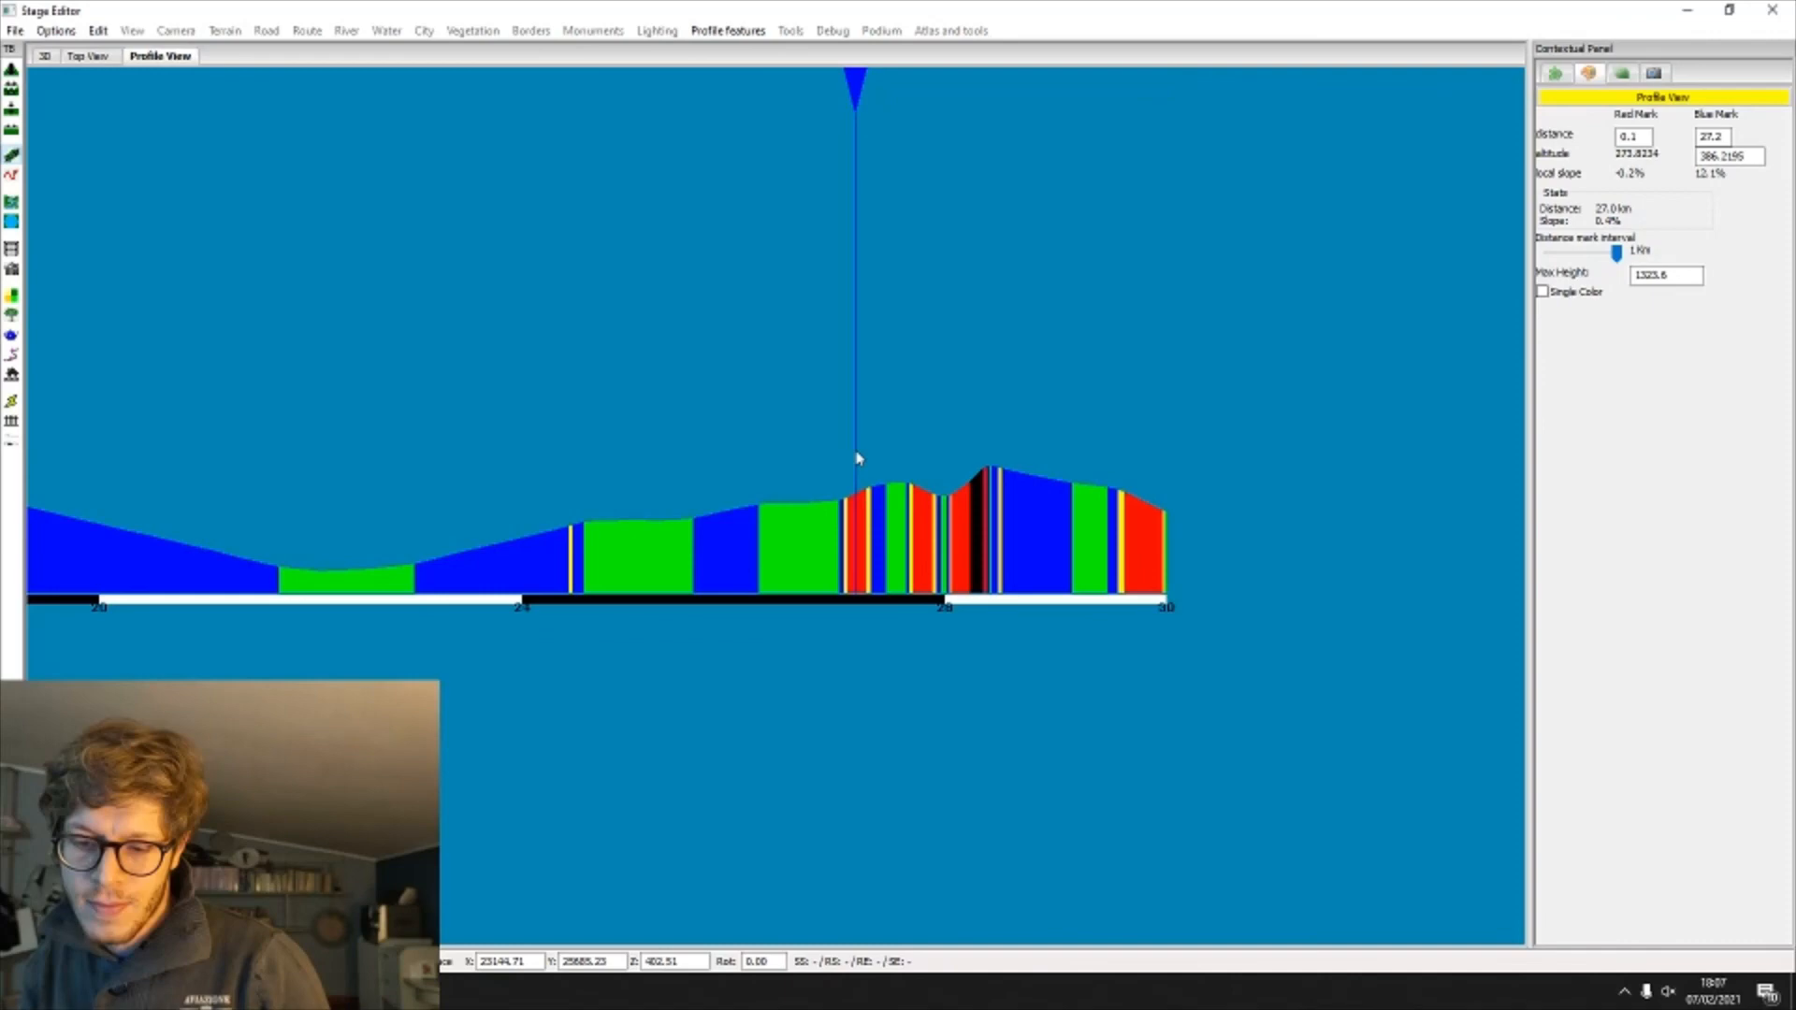
pyautogui.click(606, 465)
pyautogui.moveTo(606, 465); pyautogui.dragTo(722, 500, button='middle')
pyautogui.click(722, 500)
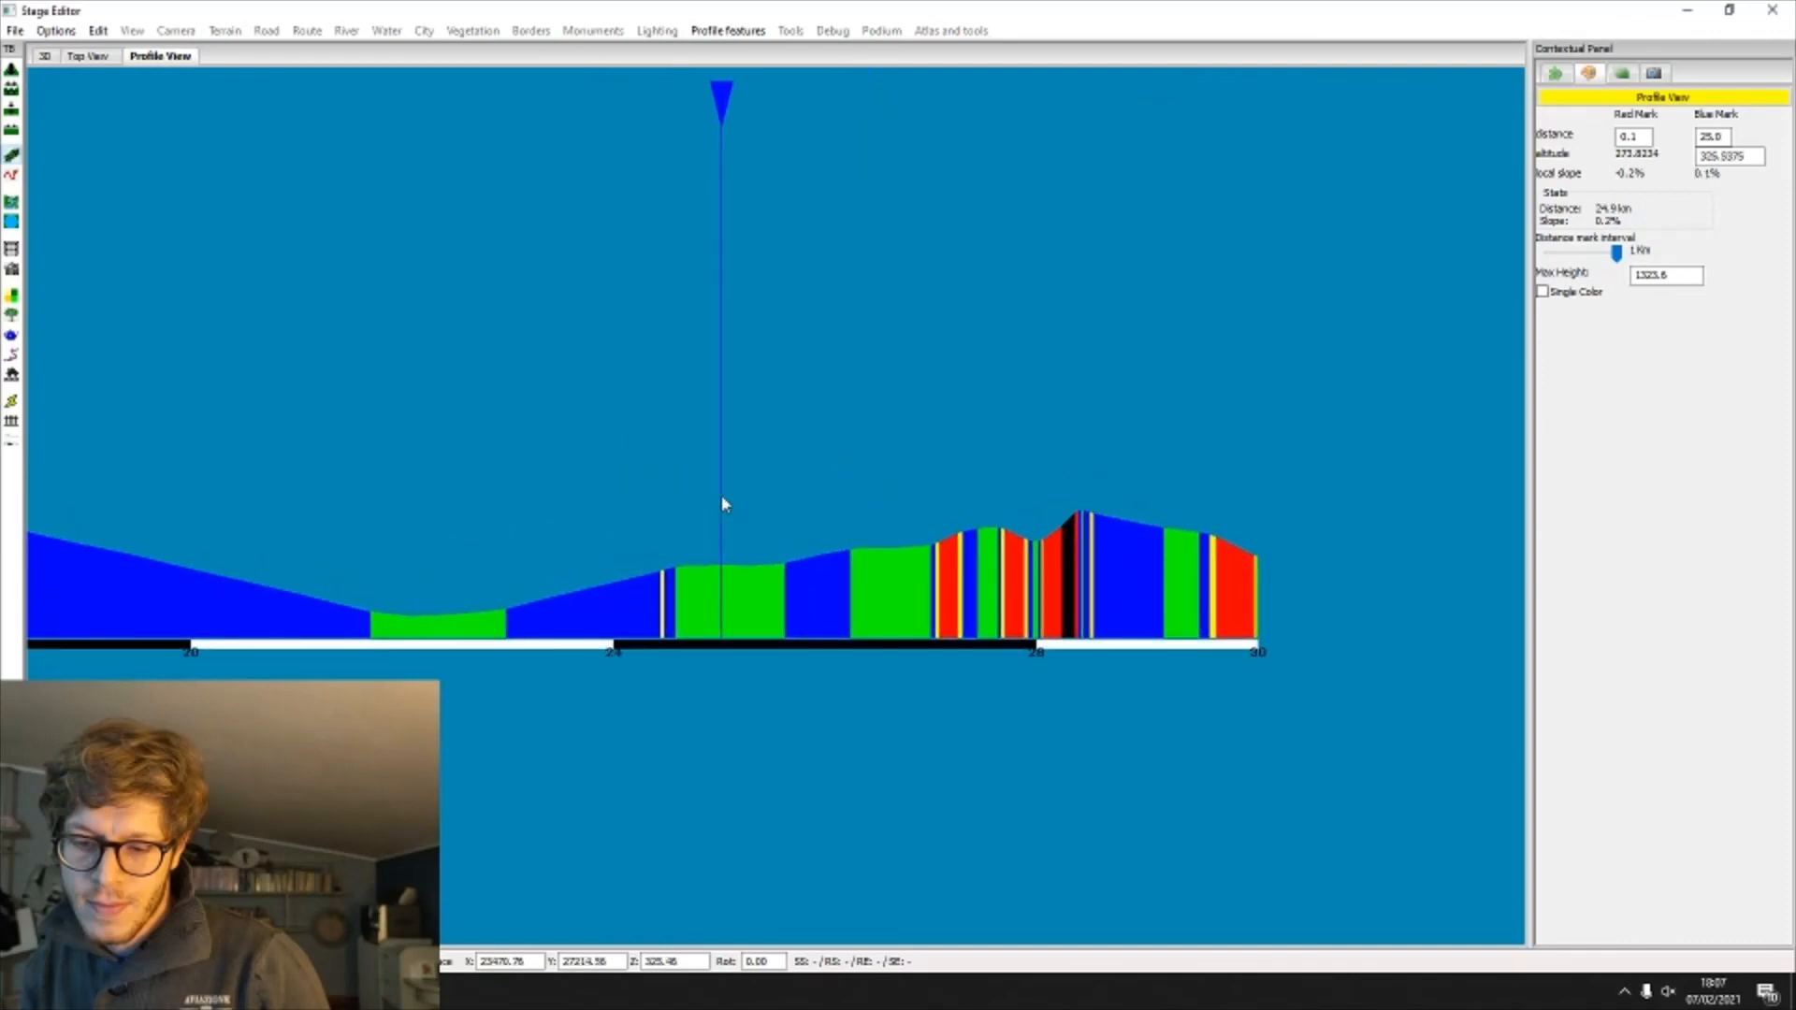
pyautogui.press('Escape')
pyautogui.click(758, 535)
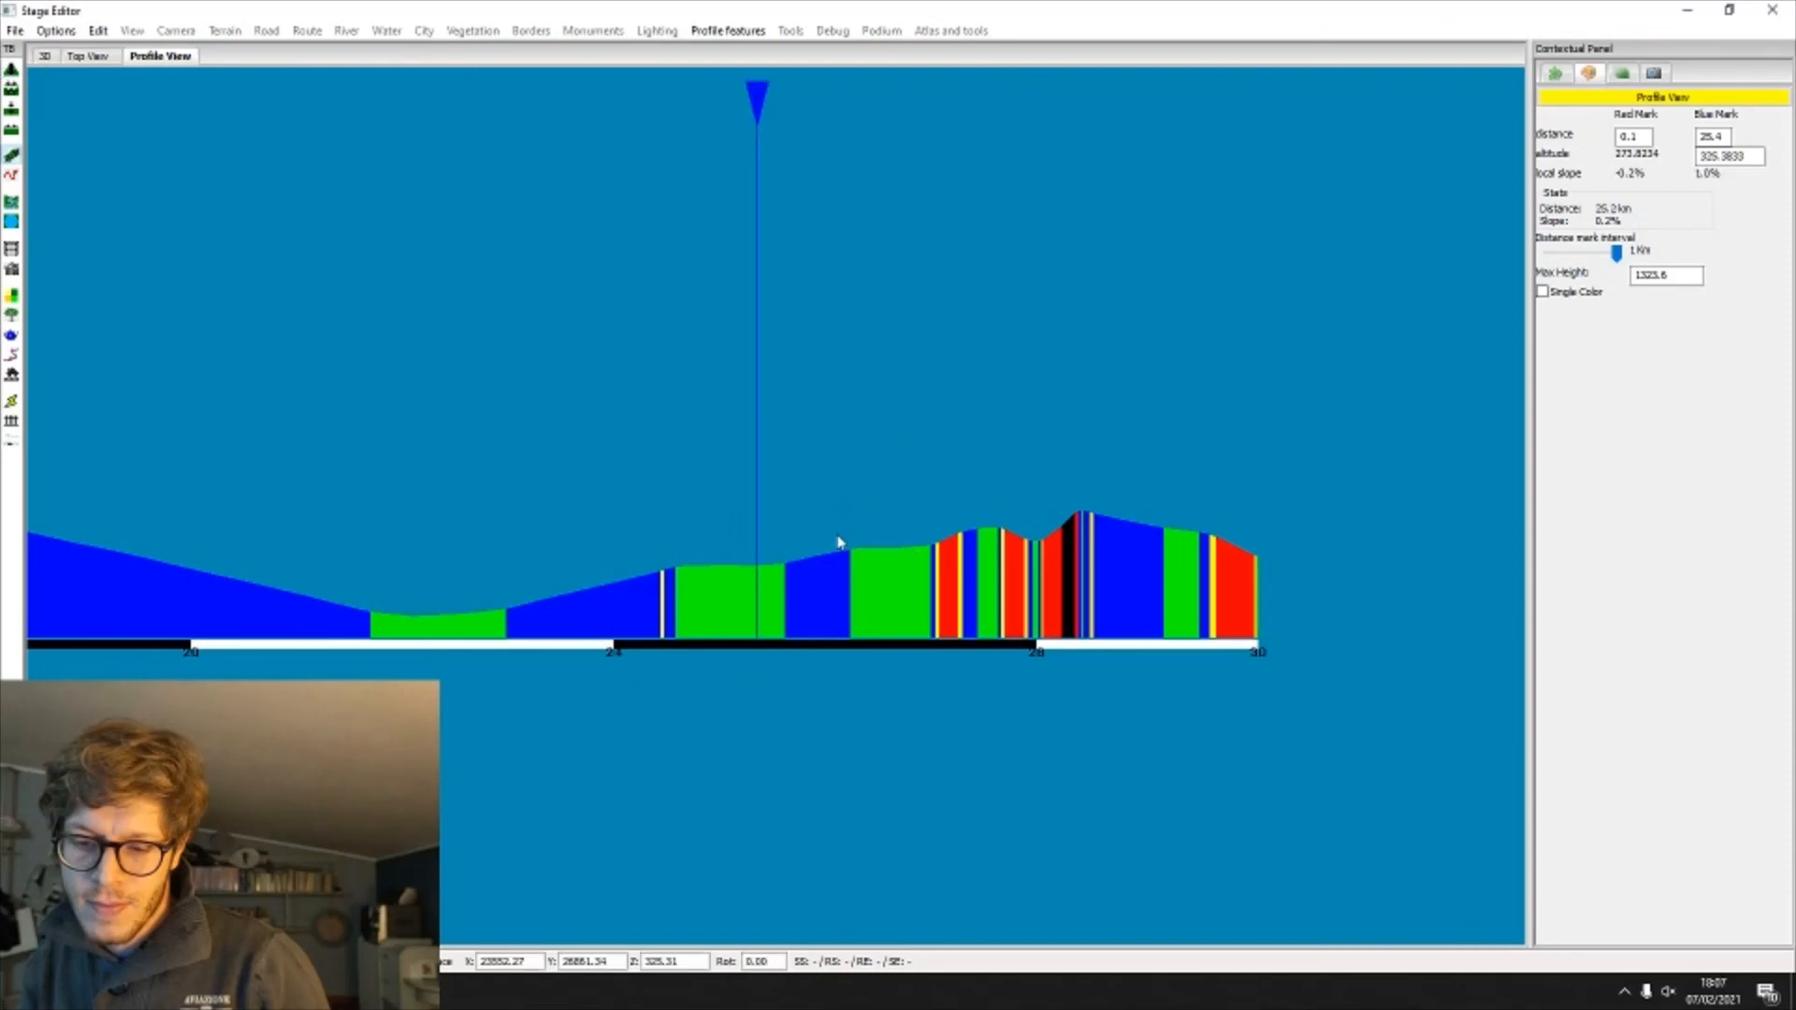
pyautogui.click(786, 579)
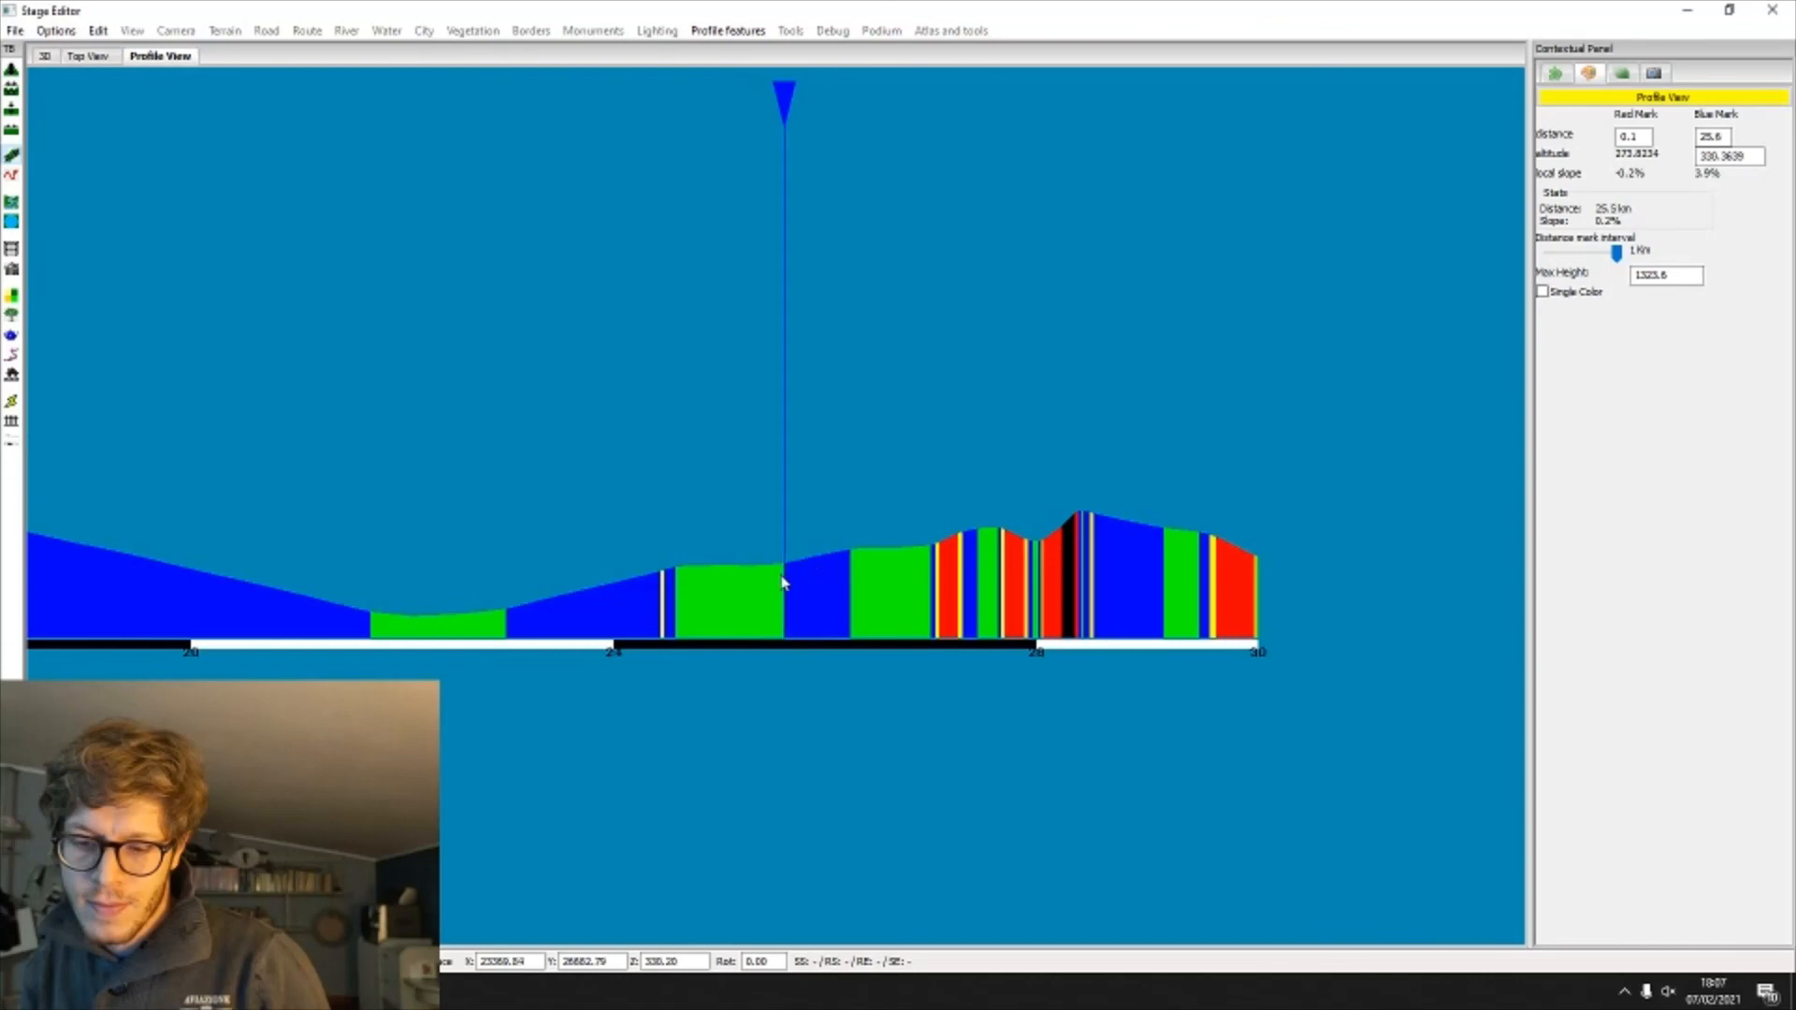
pyautogui.click(1081, 514)
pyautogui.click(786, 565)
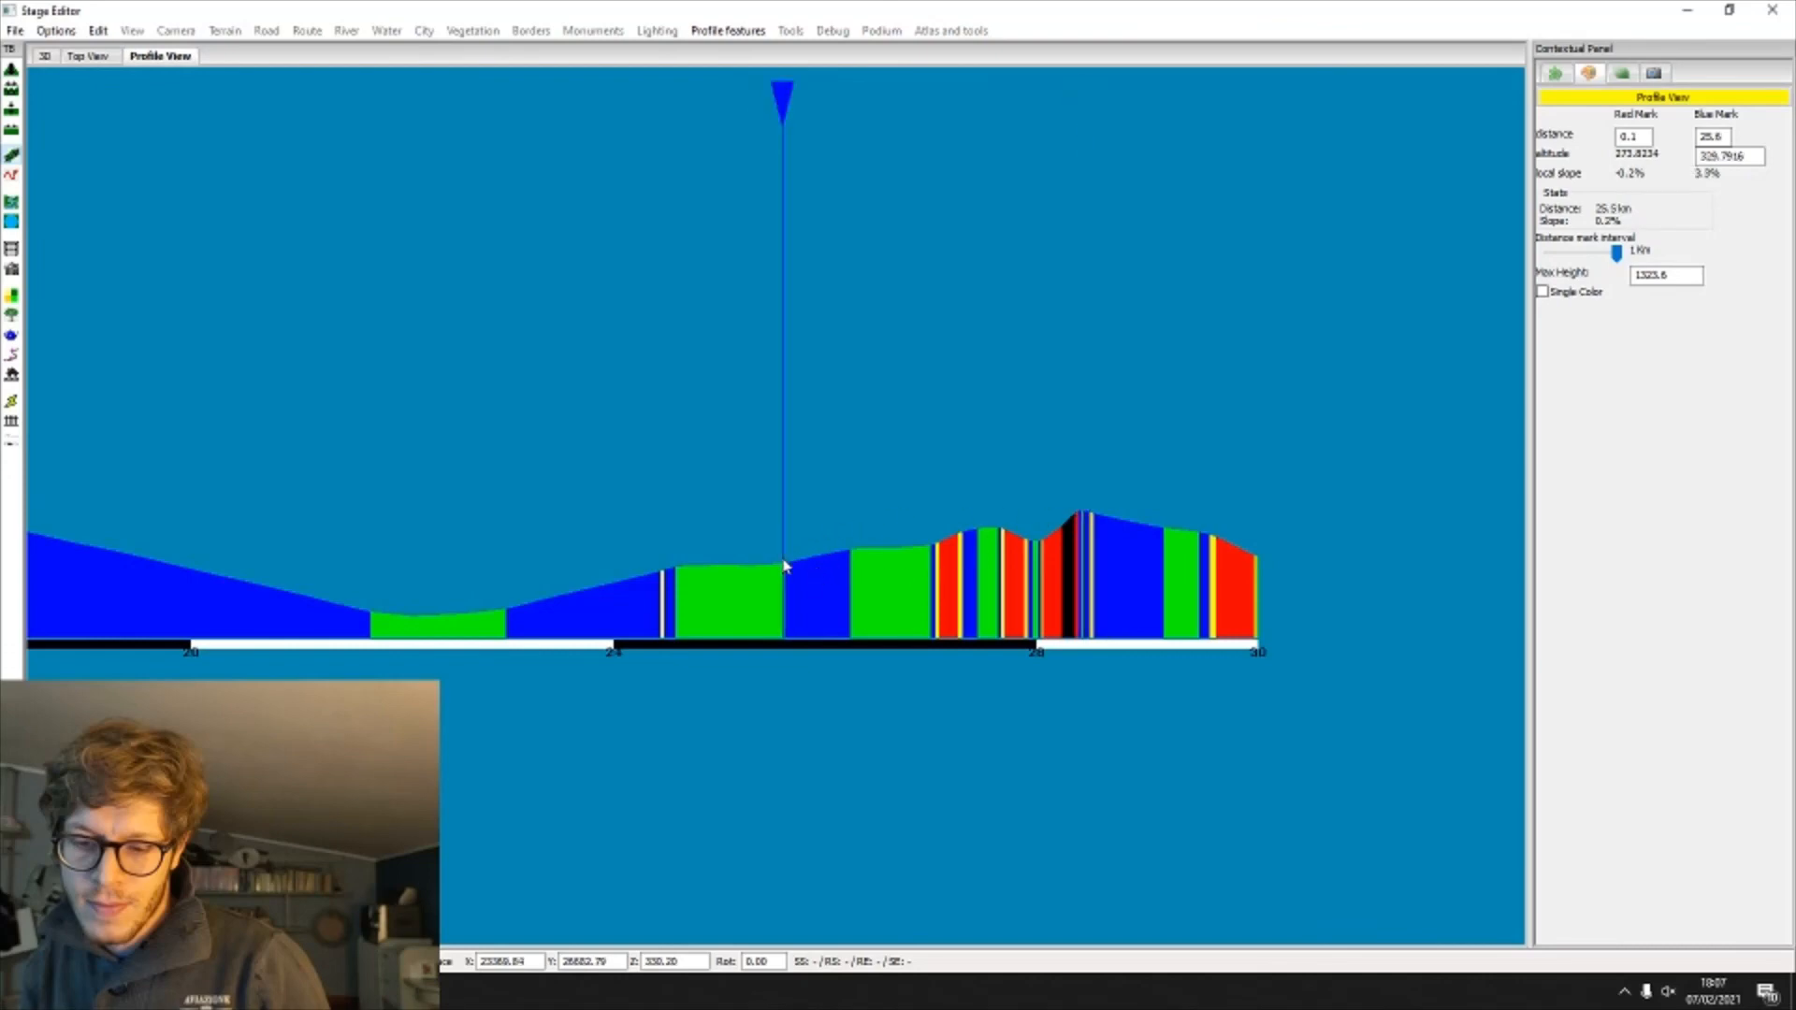
# Step: Read the altitude and slope in the profile at 28.4, 30.1, 25.5 and 25.6 km
pyautogui.click(1082, 513)
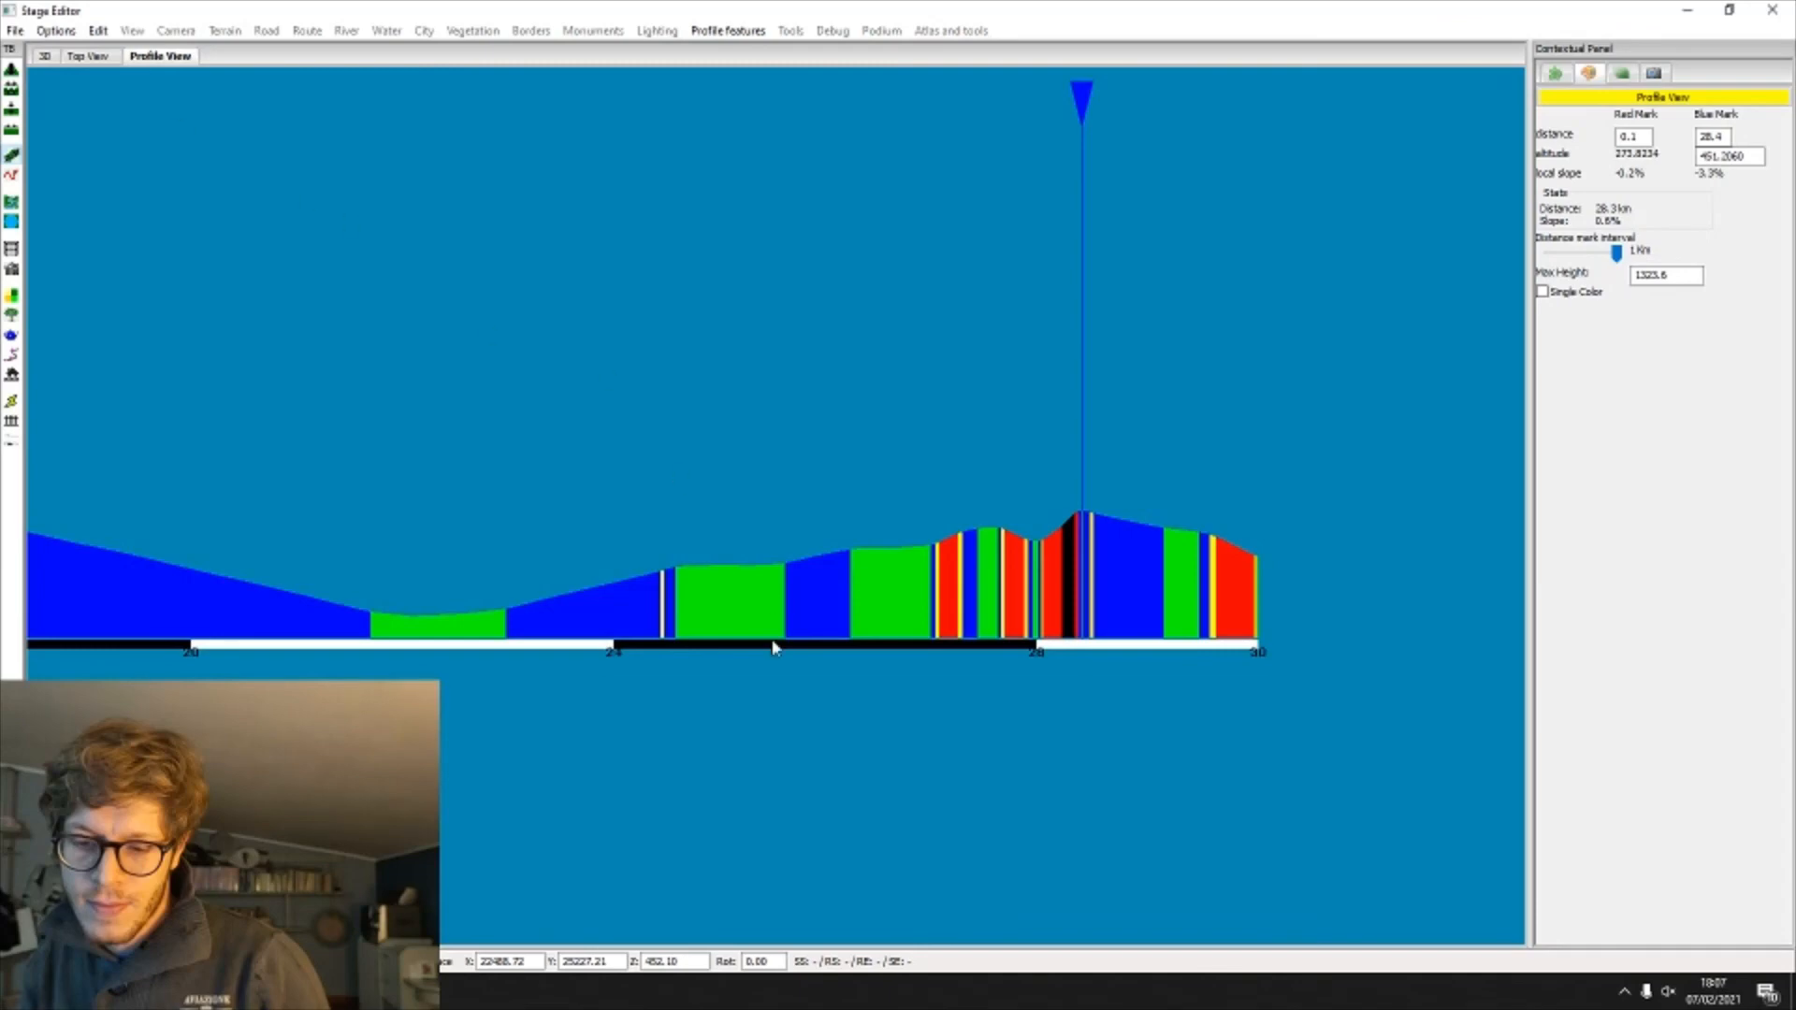
pyautogui.click(798, 540)
pyautogui.click(781, 535)
pyautogui.click(772, 537)
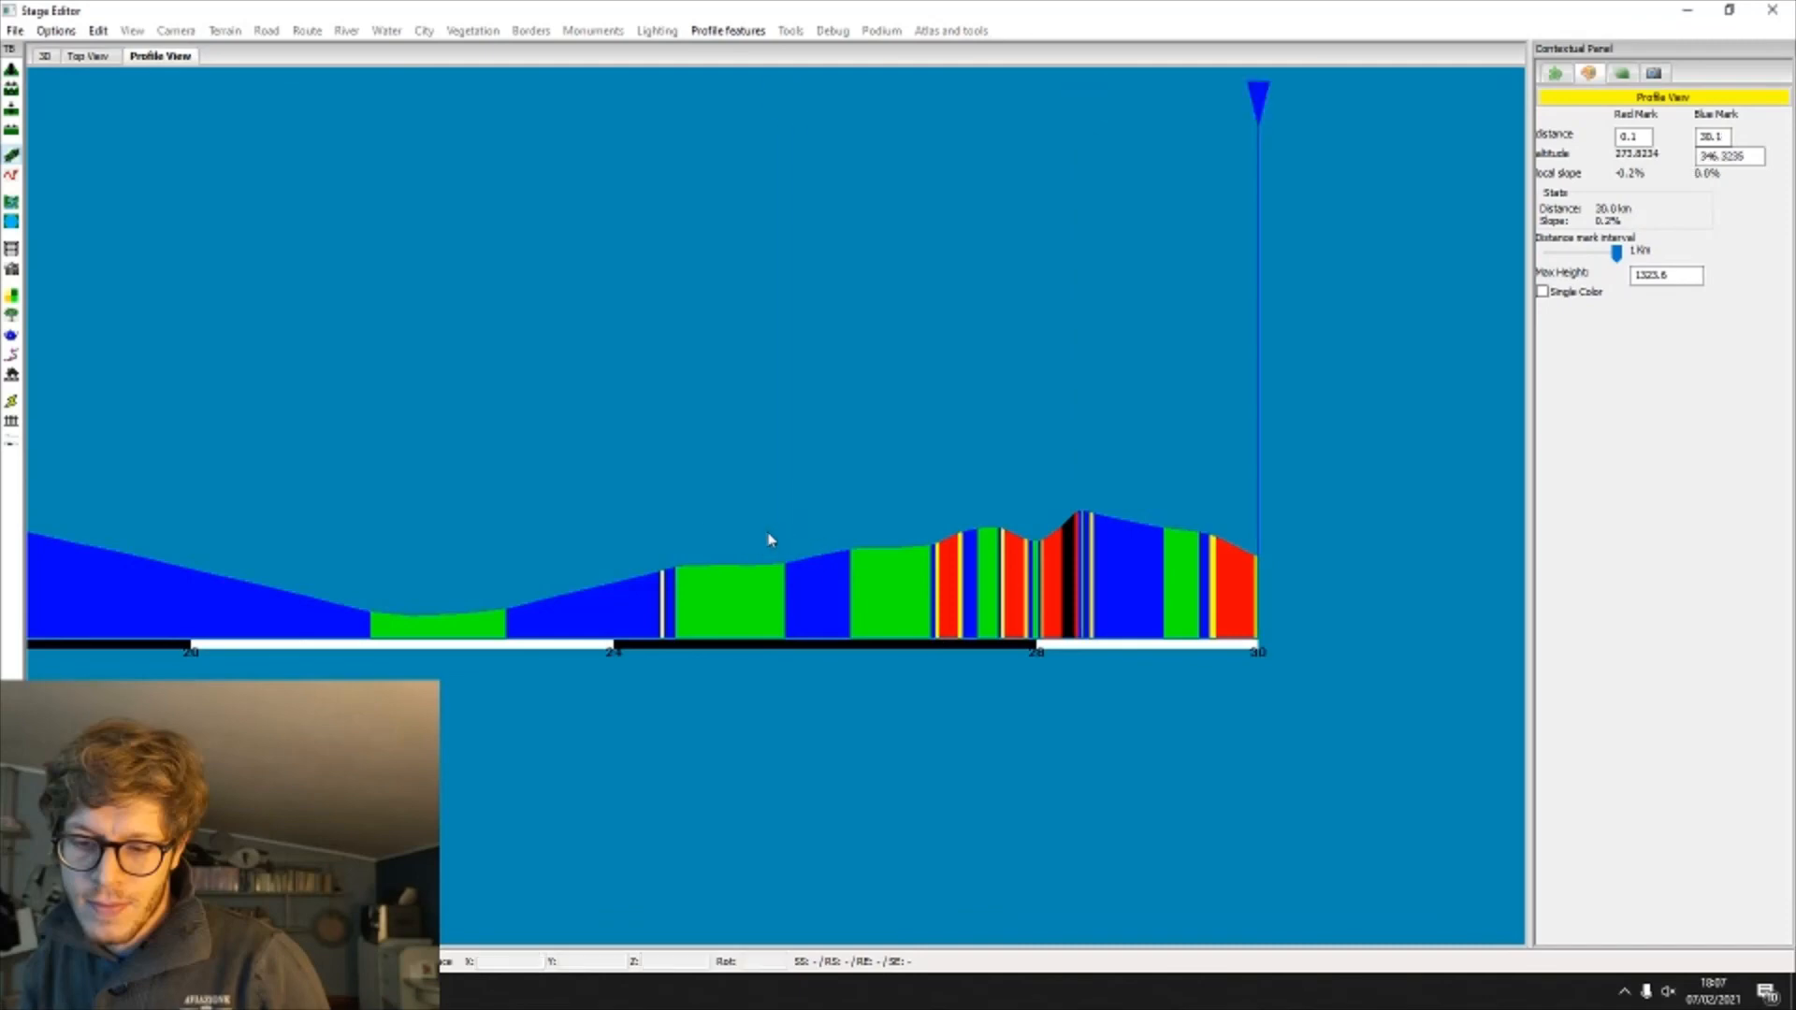
pyautogui.click(767, 538)
pyautogui.click(775, 536)
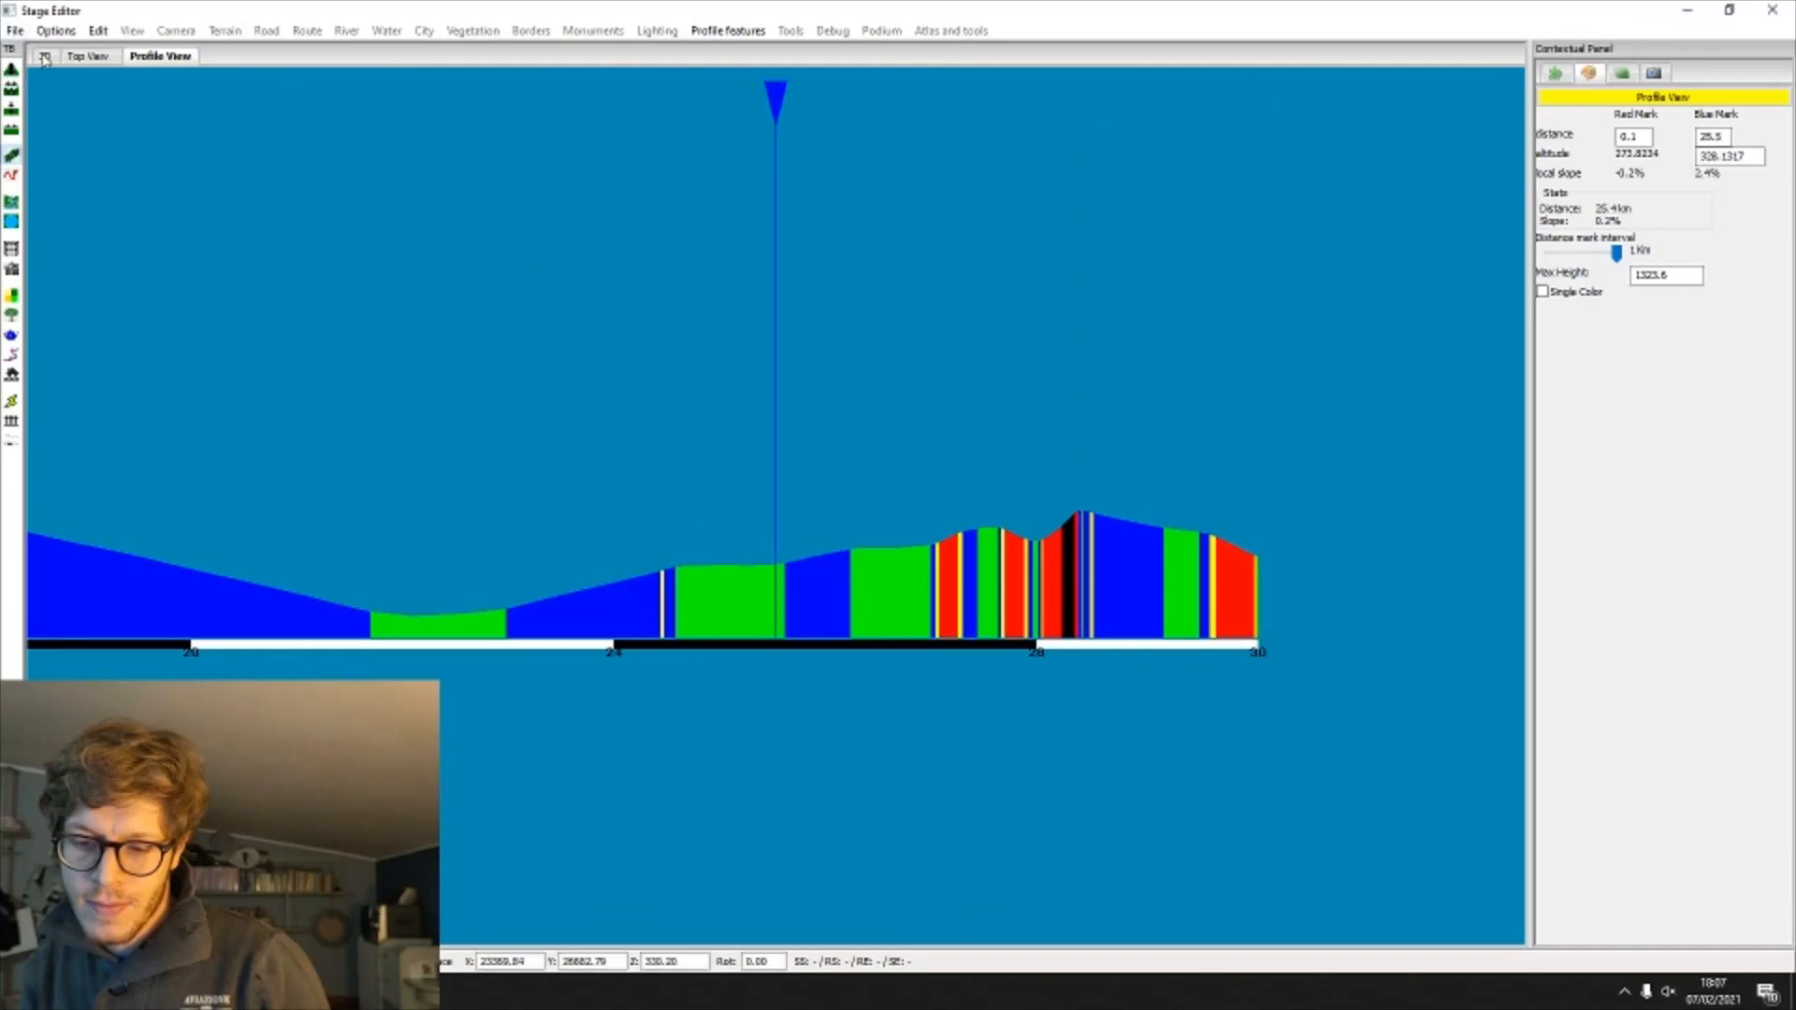
pyautogui.click(785, 553)
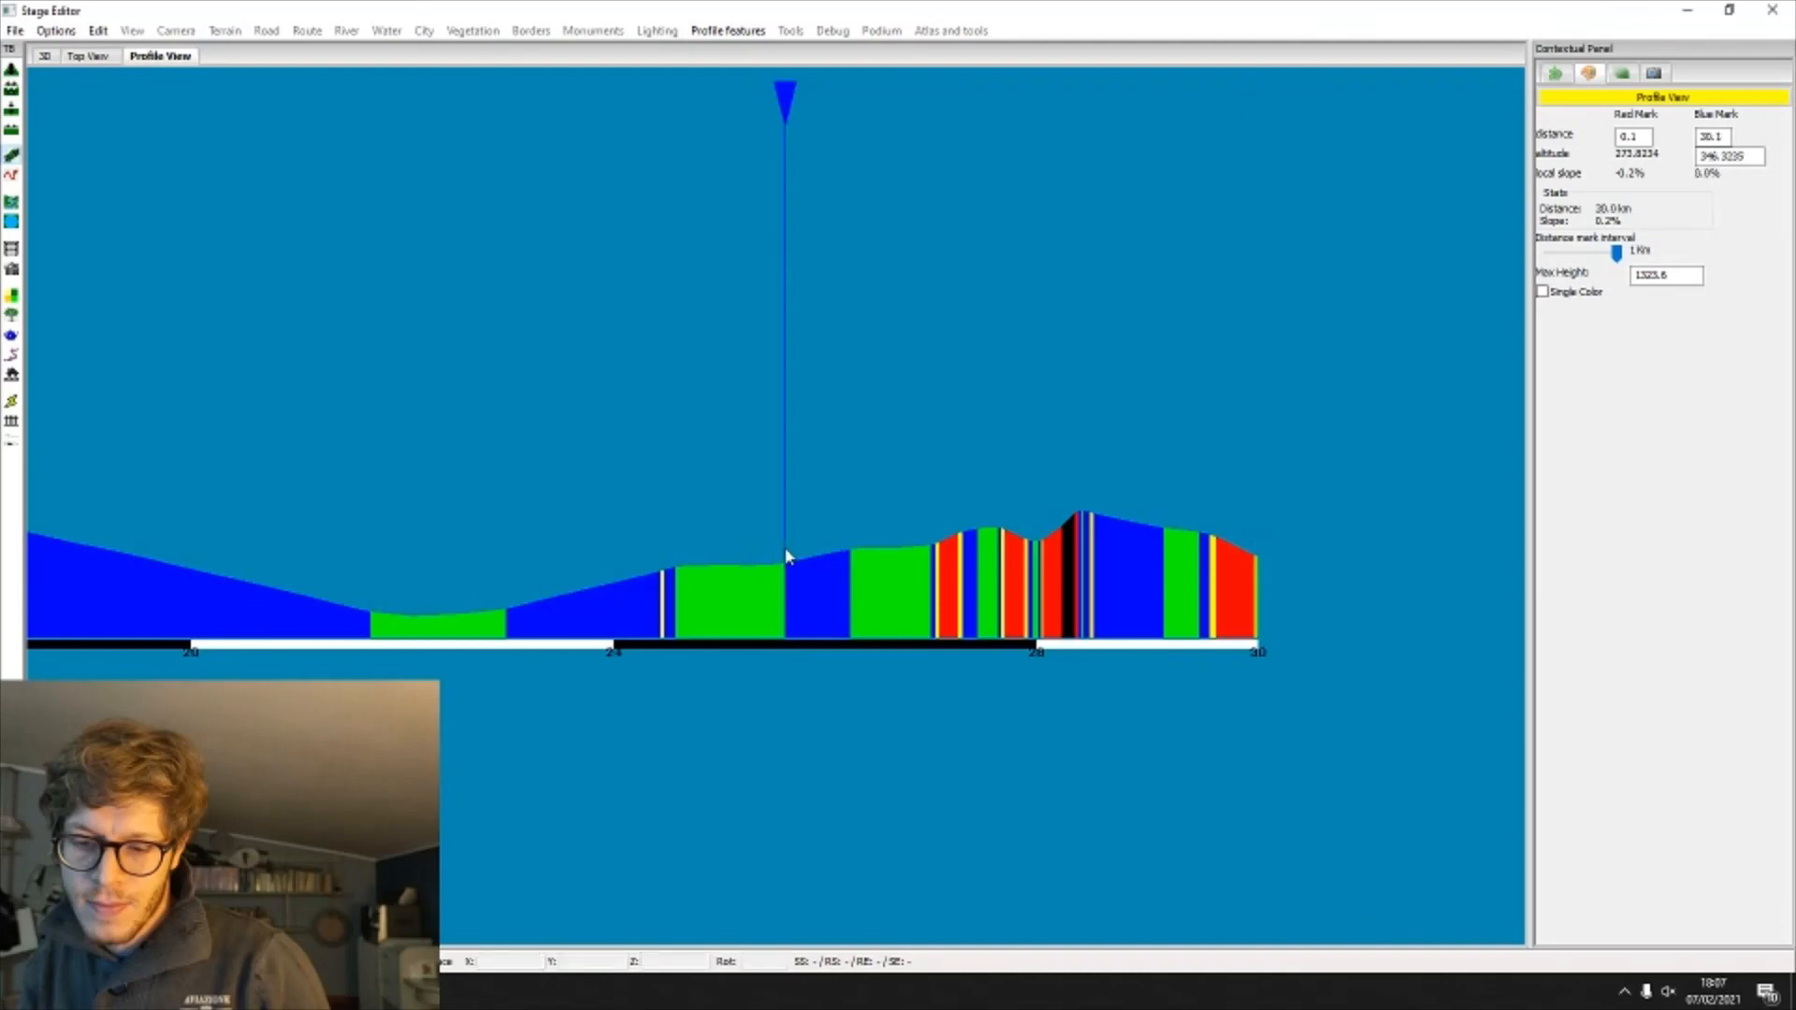
# Step: Interpolate the road altitudes between the junction point at the foot of the final climb and the checkpoint at its top
pyautogui.click(45, 56)
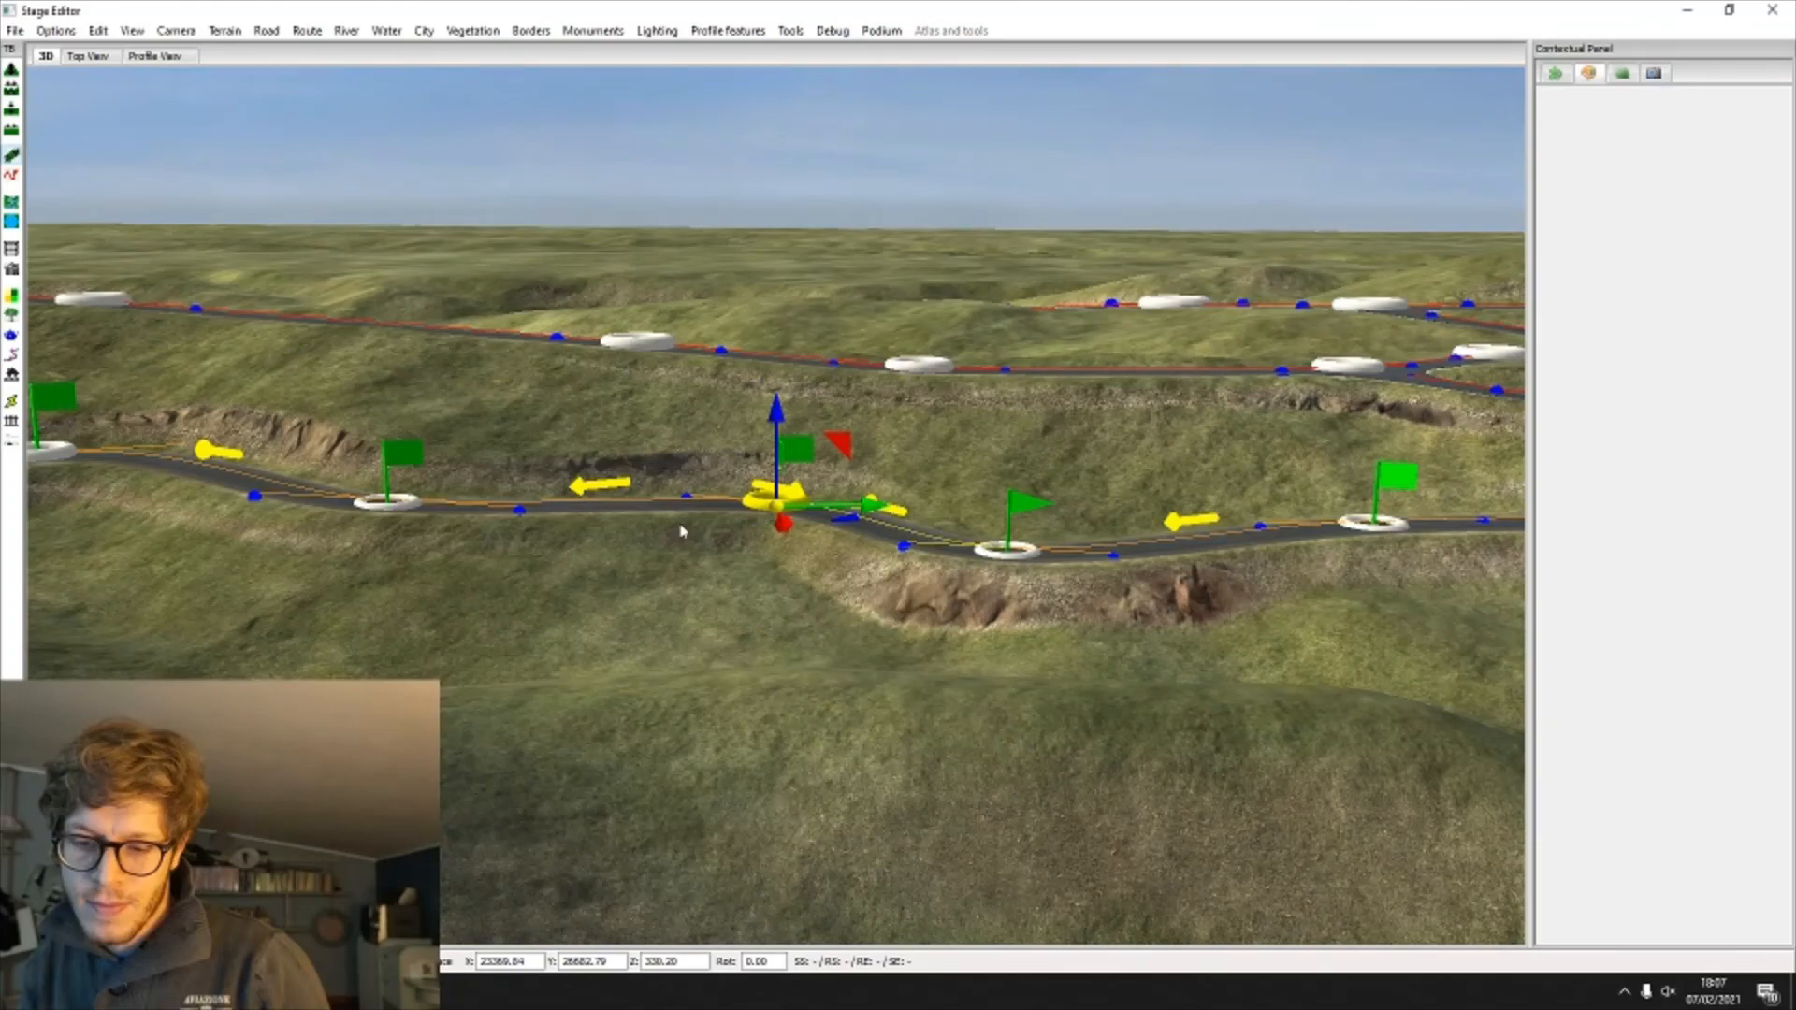
pyautogui.moveTo(682, 531); pyautogui.dragTo(632, 540, button='middle')
pyautogui.click(868, 574)
pyautogui.moveTo(767, 674); pyautogui.dragTo(951, 687, button='middle')
pyautogui.click(950, 689)
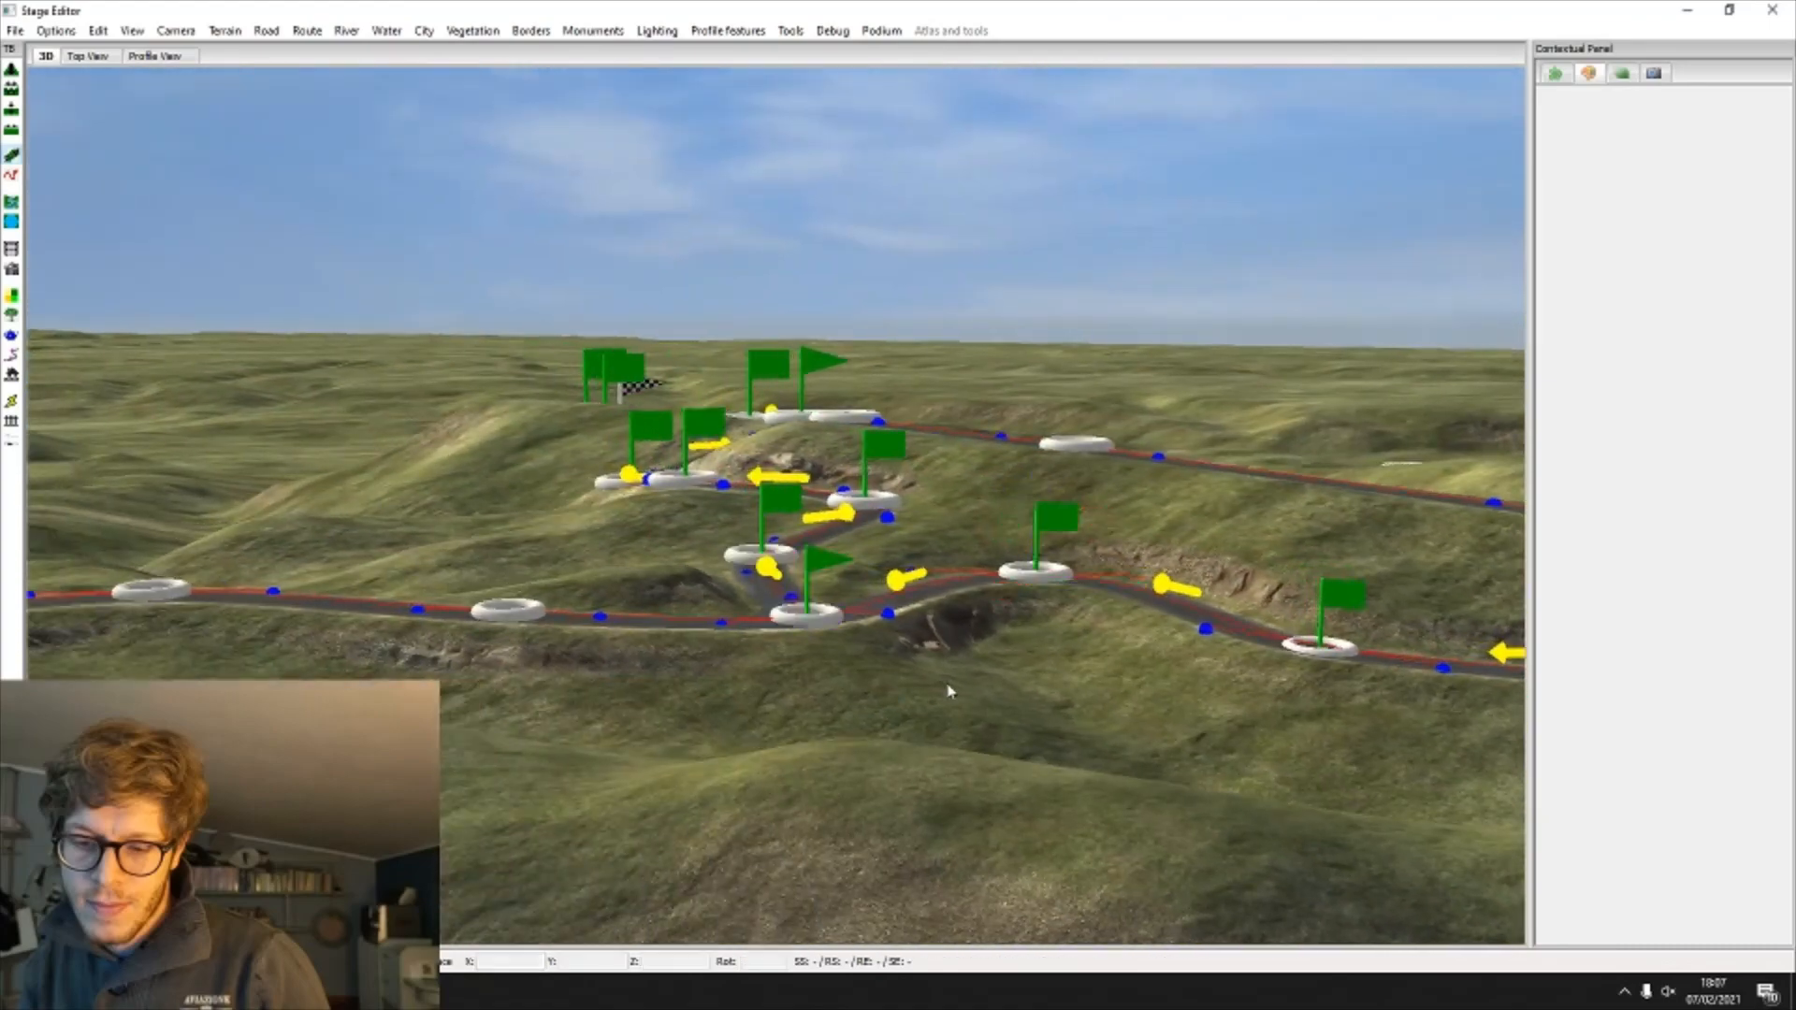
pyautogui.click(808, 616)
pyautogui.moveTo(670, 665); pyautogui.dragTo(821, 688, button='middle')
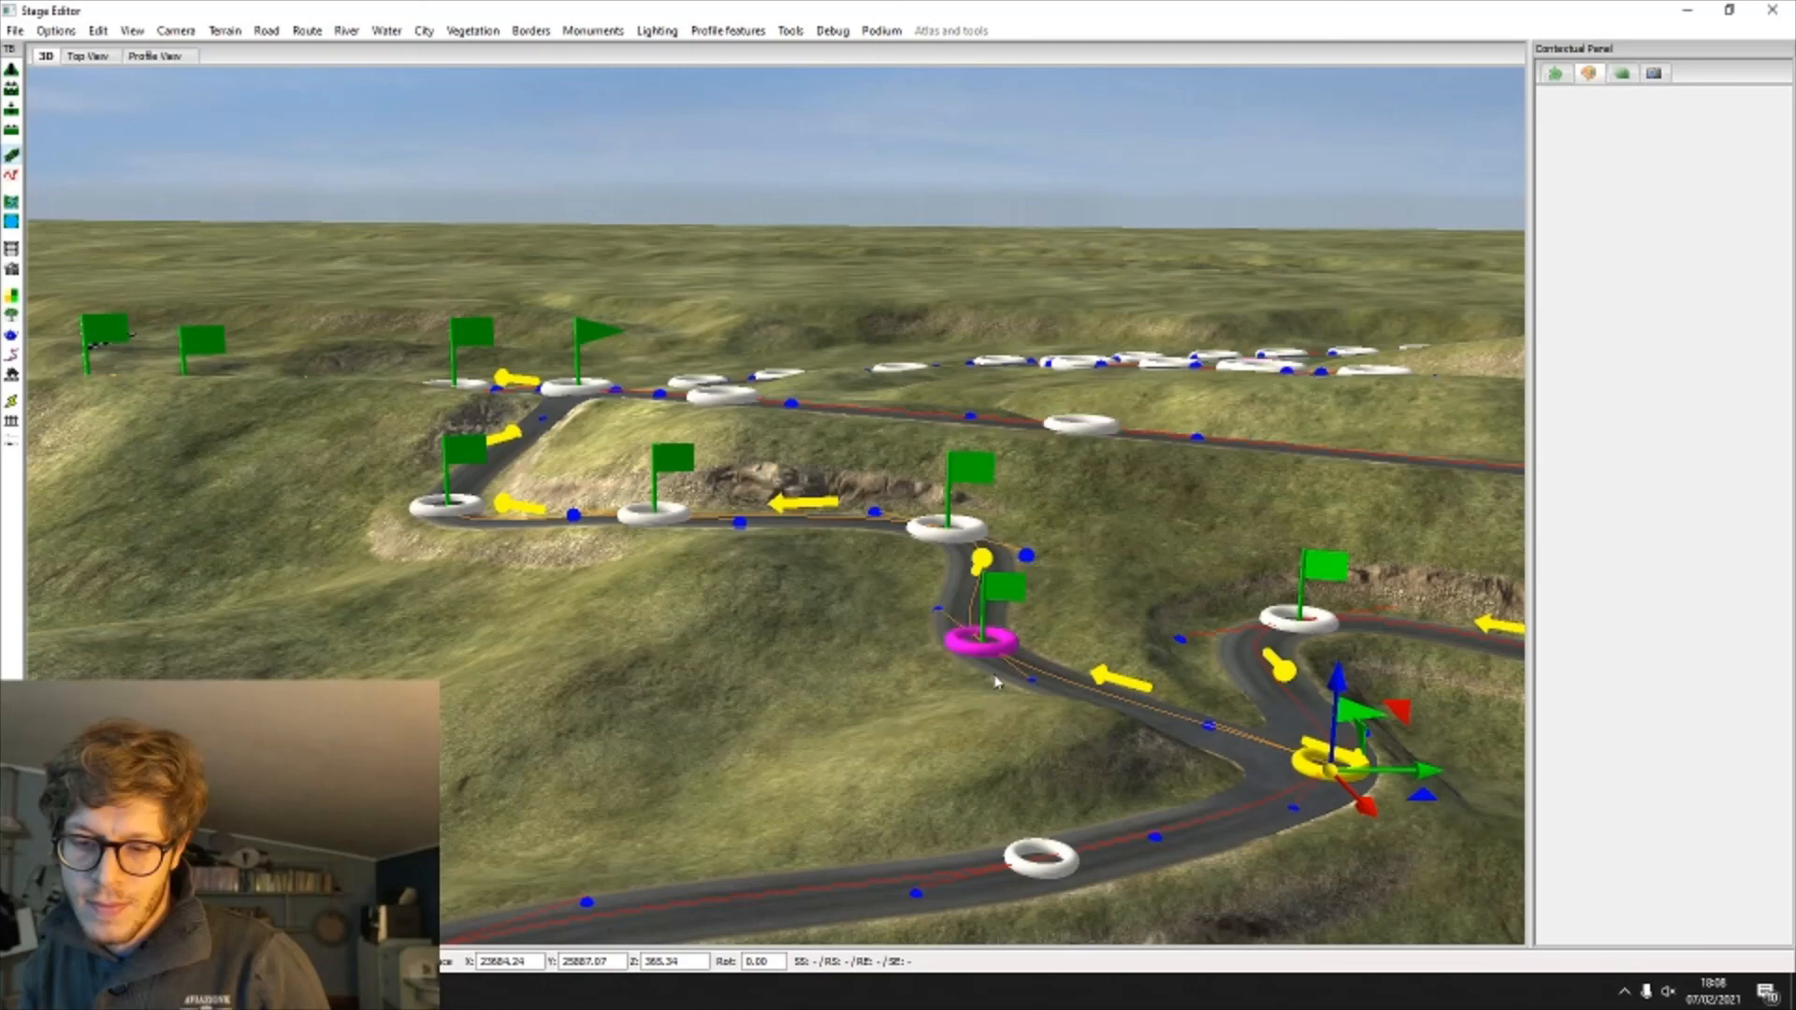
pyautogui.keyDown('ctrl'); pyautogui.click(587, 427); pyautogui.keyUp('ctrl')
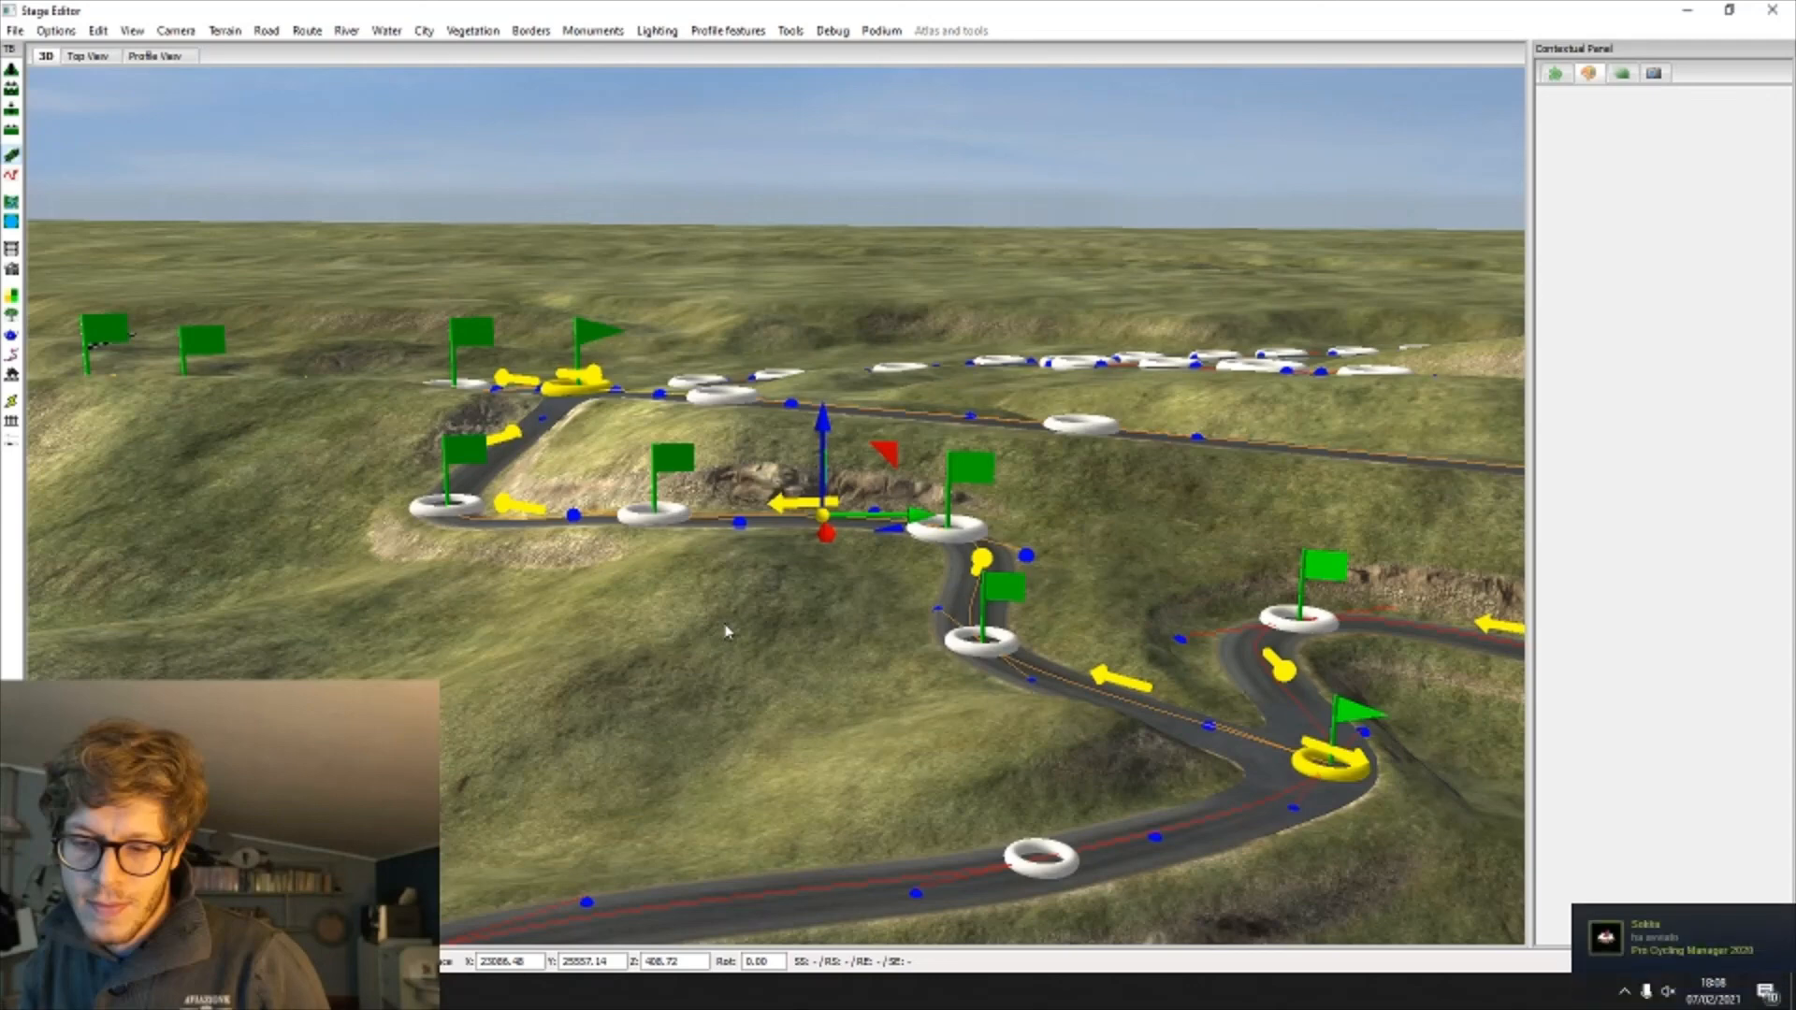
pyautogui.press('i')
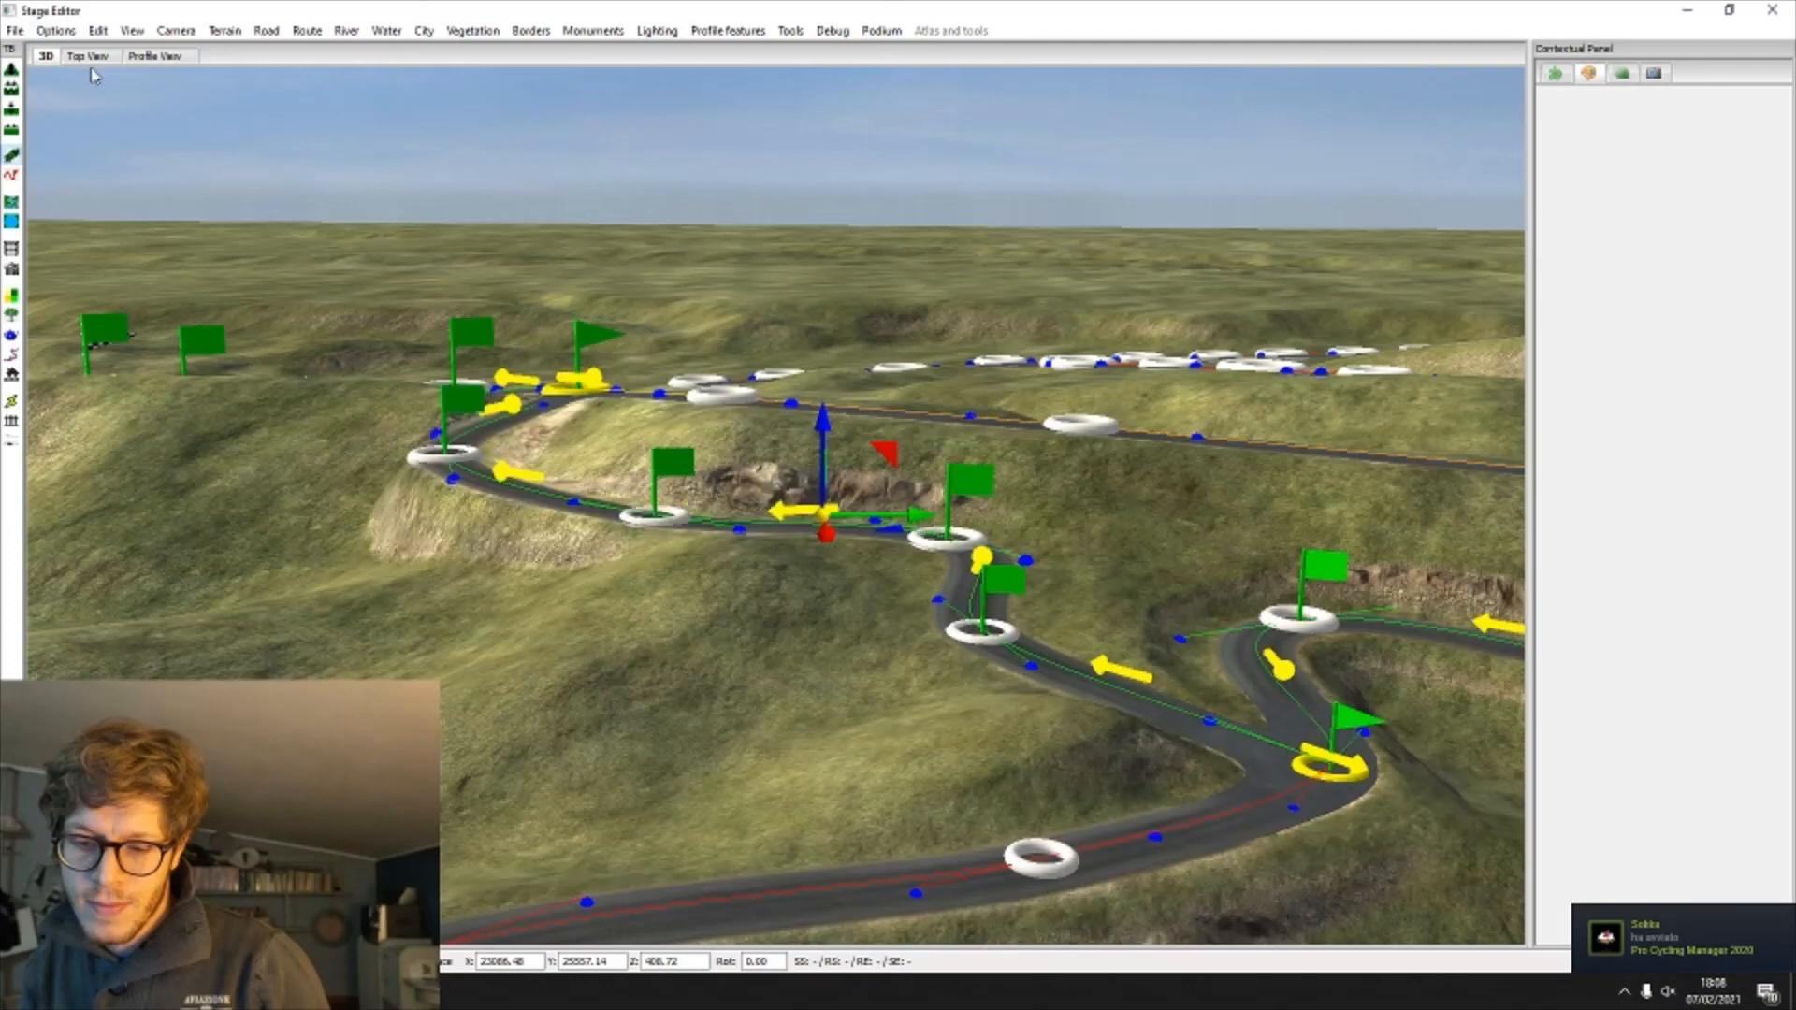
# Step: Check the slope of the final climb at 26.7 and 27.6 km and inspect its first road point in 3D
pyautogui.click(161, 56)
pyautogui.click(906, 542)
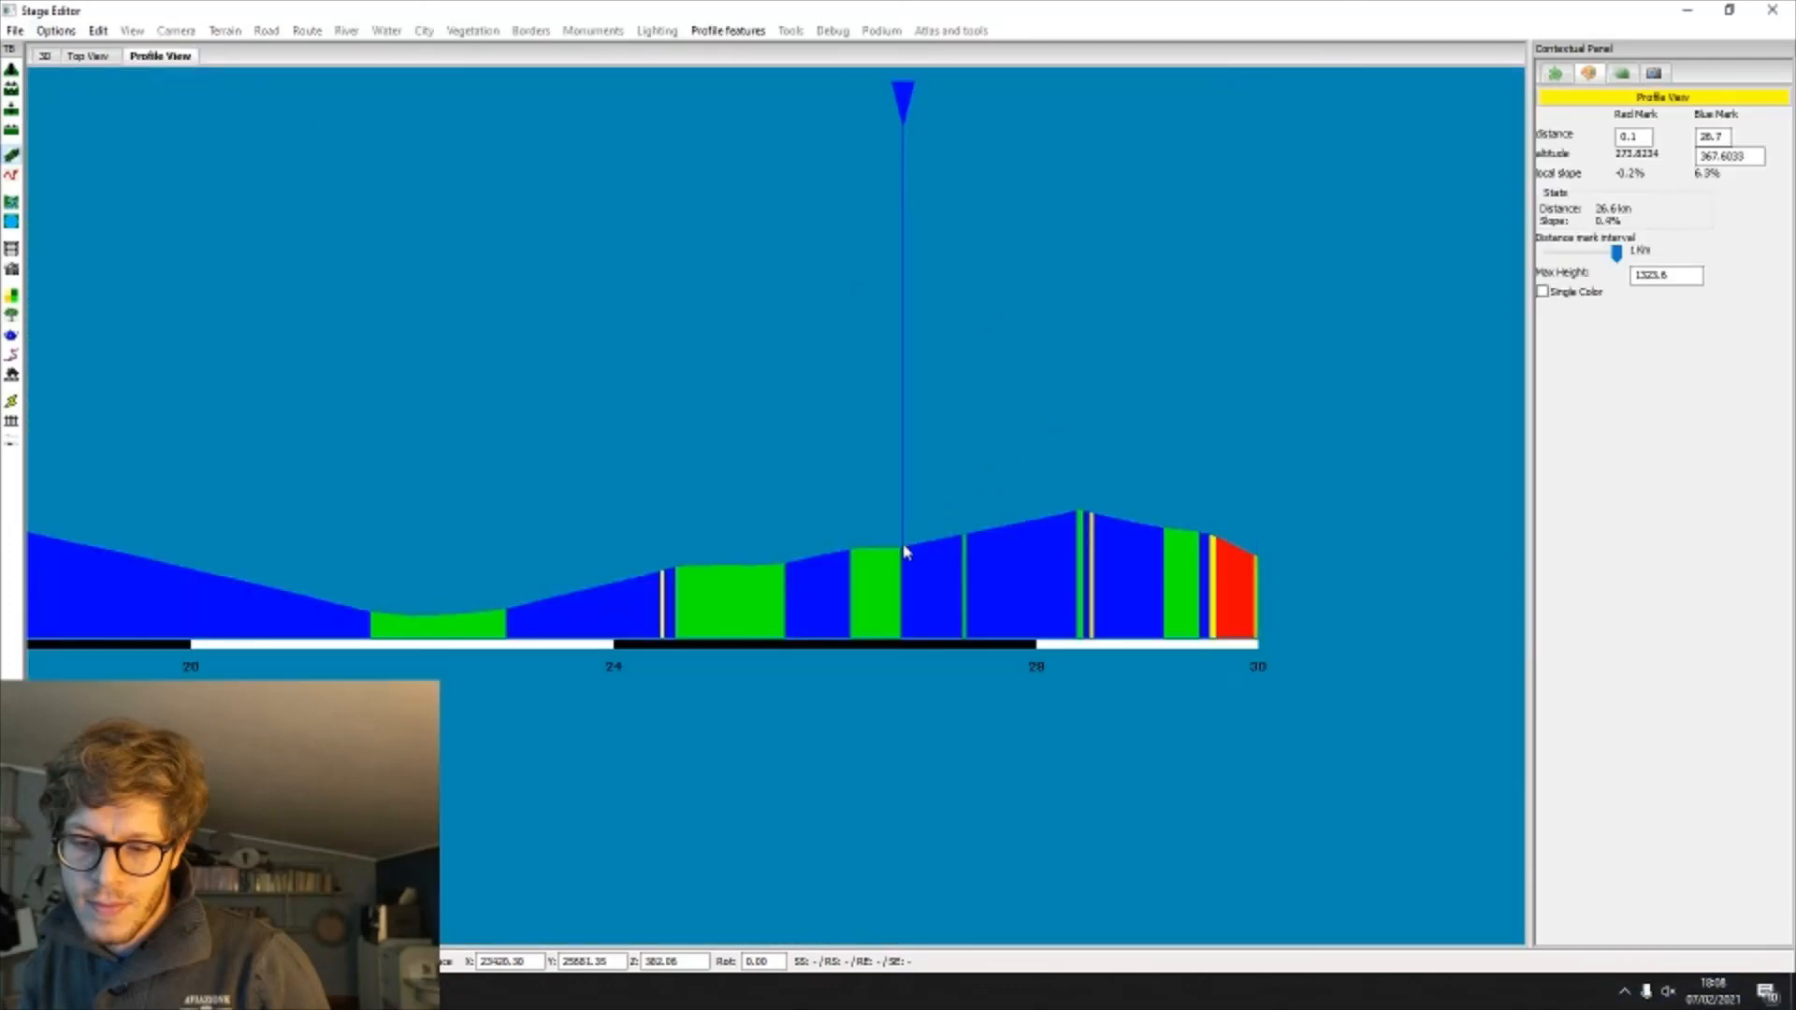
pyautogui.moveTo(964, 540)
pyautogui.mouseDown()
pyautogui.moveTo(1050, 525)
pyautogui.moveTo(926, 538)
pyautogui.moveTo(987, 530)
pyautogui.mouseUp()
pyautogui.click(44, 56)
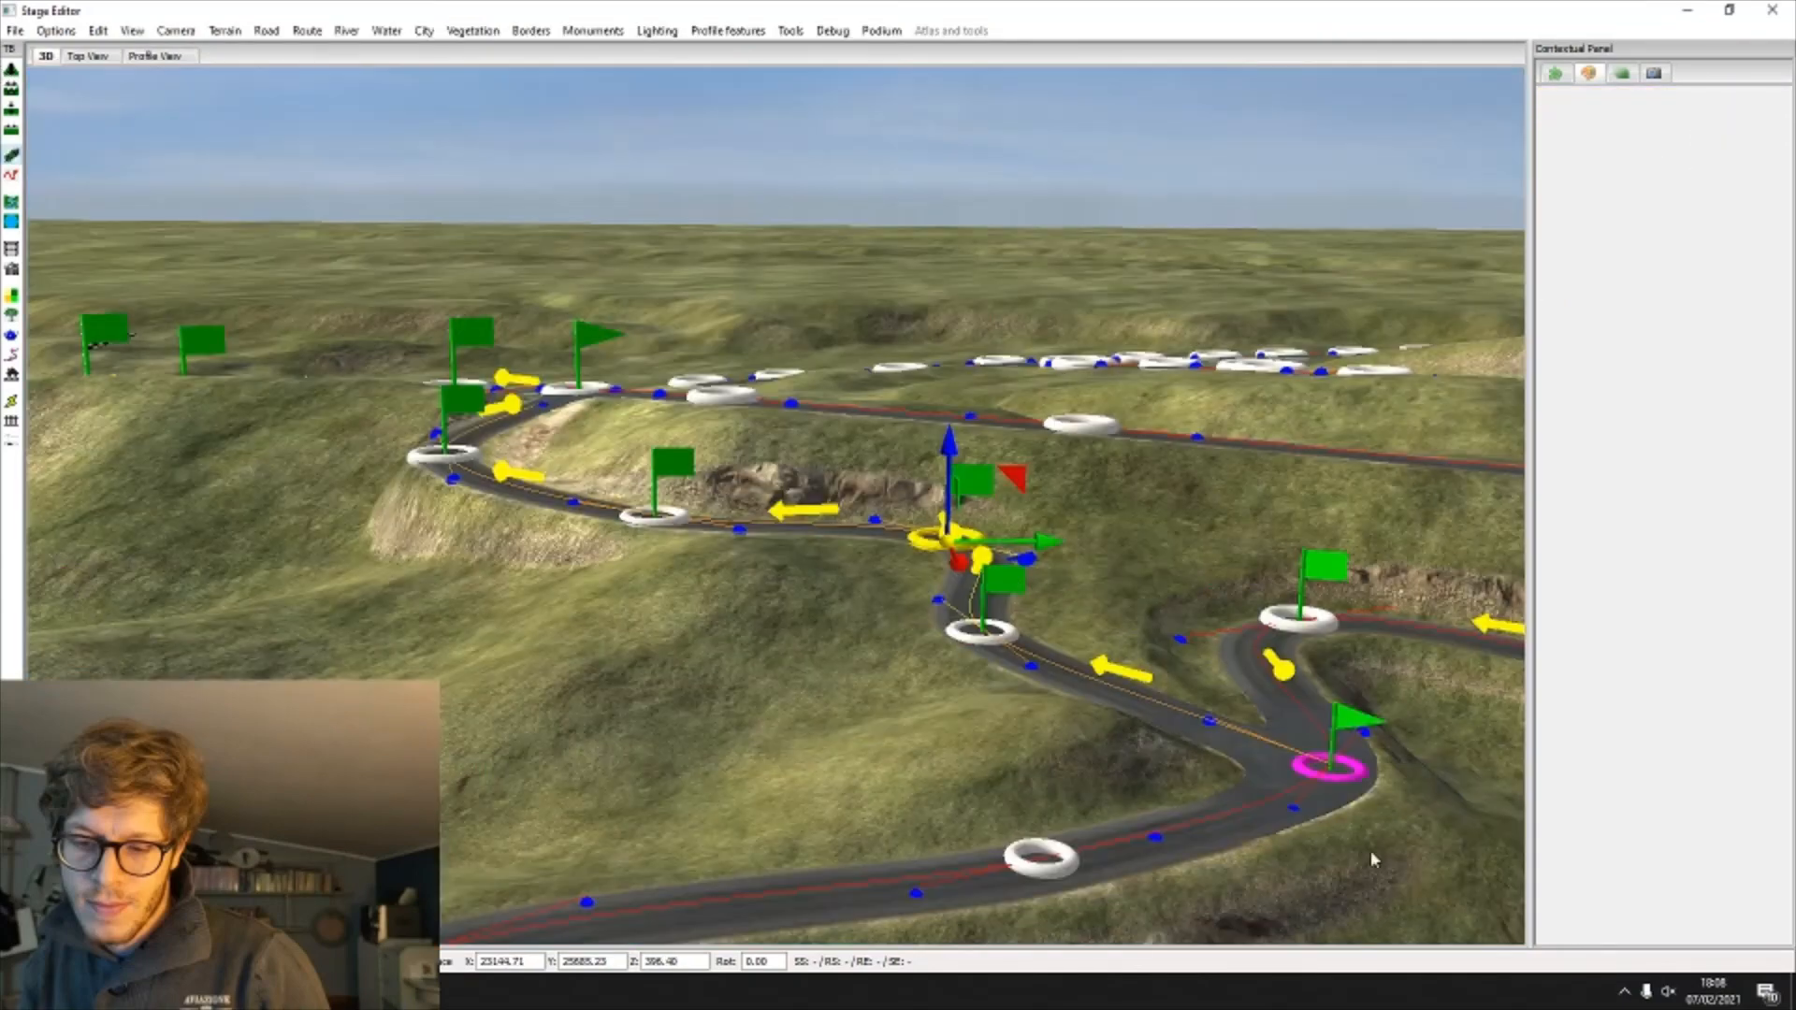
pyautogui.click(1328, 767)
pyautogui.moveTo(1001, 737)
pyautogui.mouseDown(button='middle')
pyautogui.moveTo(802, 737)
pyautogui.moveTo(1035, 737)
pyautogui.mouseUp(button='middle')
pyautogui.moveTo(481, 696); pyautogui.dragTo(85, 245, button='middle')
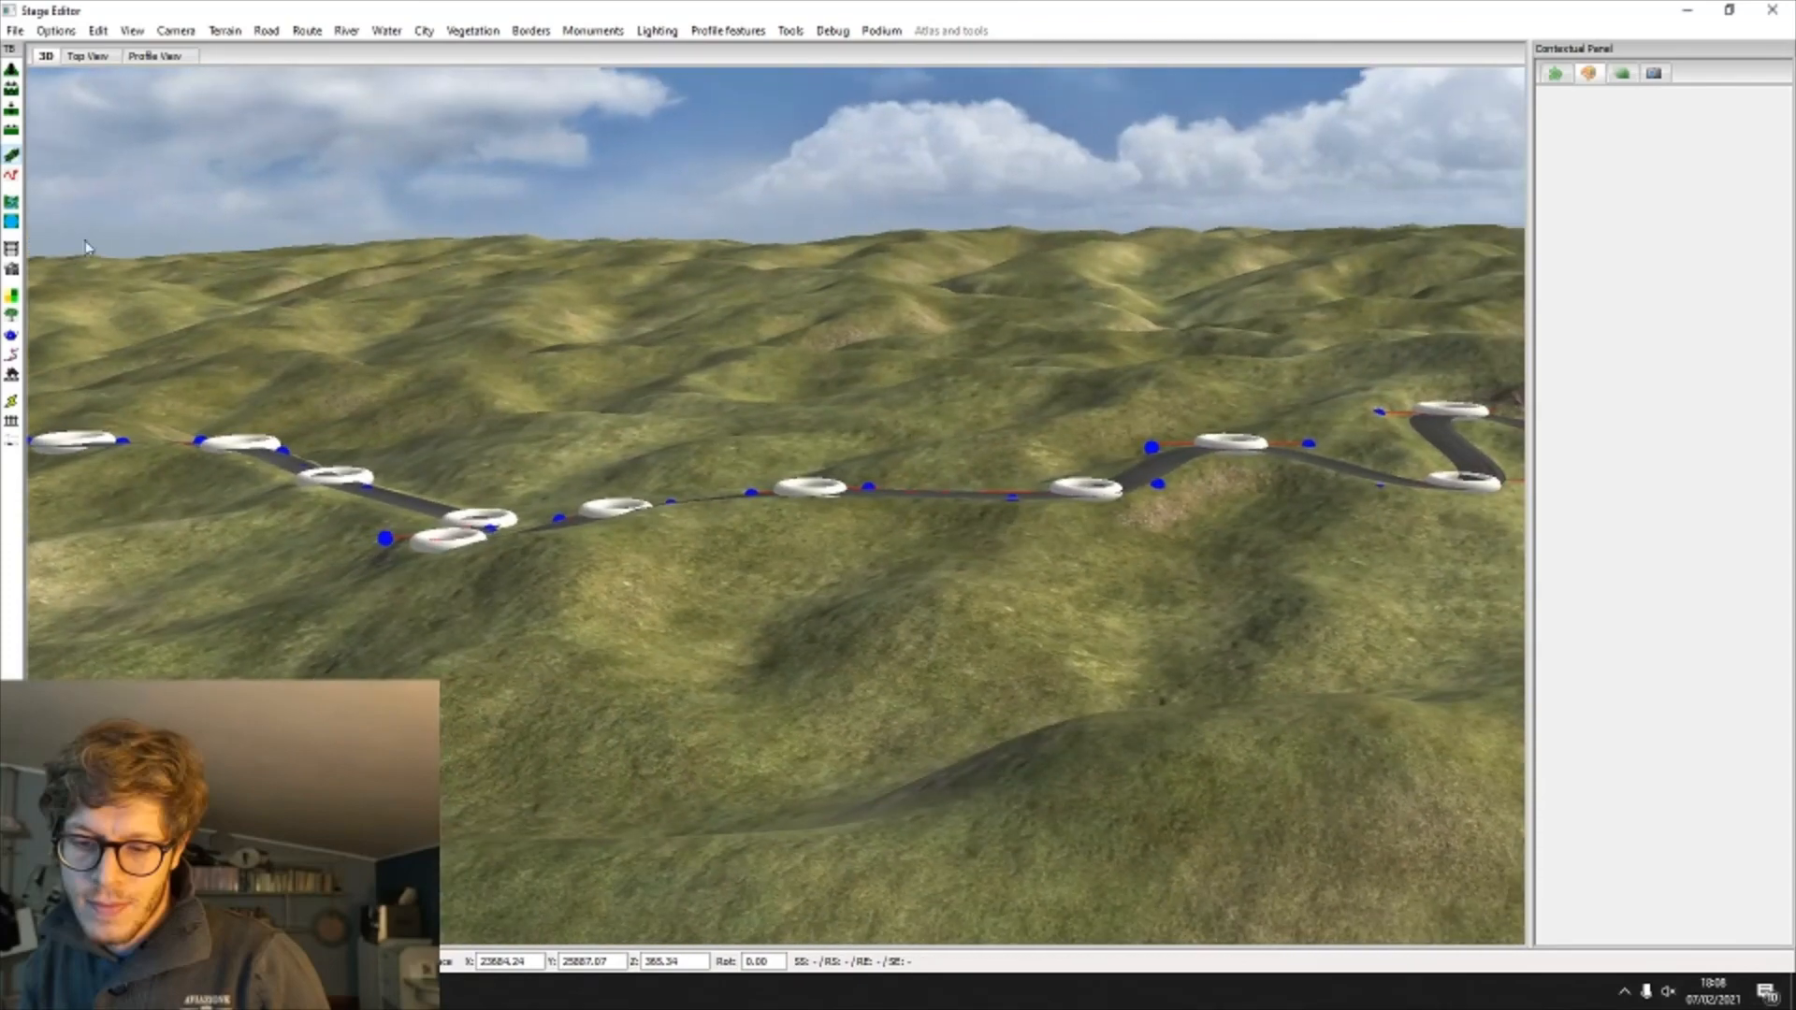
# Step: Interpolate the road altitudes on the flat section between the points at 6.7 km and 9.6 km
pyautogui.click(152, 57)
pyautogui.moveTo(427, 541); pyautogui.dragTo(1082, 492)
pyautogui.moveTo(351, 486); pyautogui.dragTo(1069, 484)
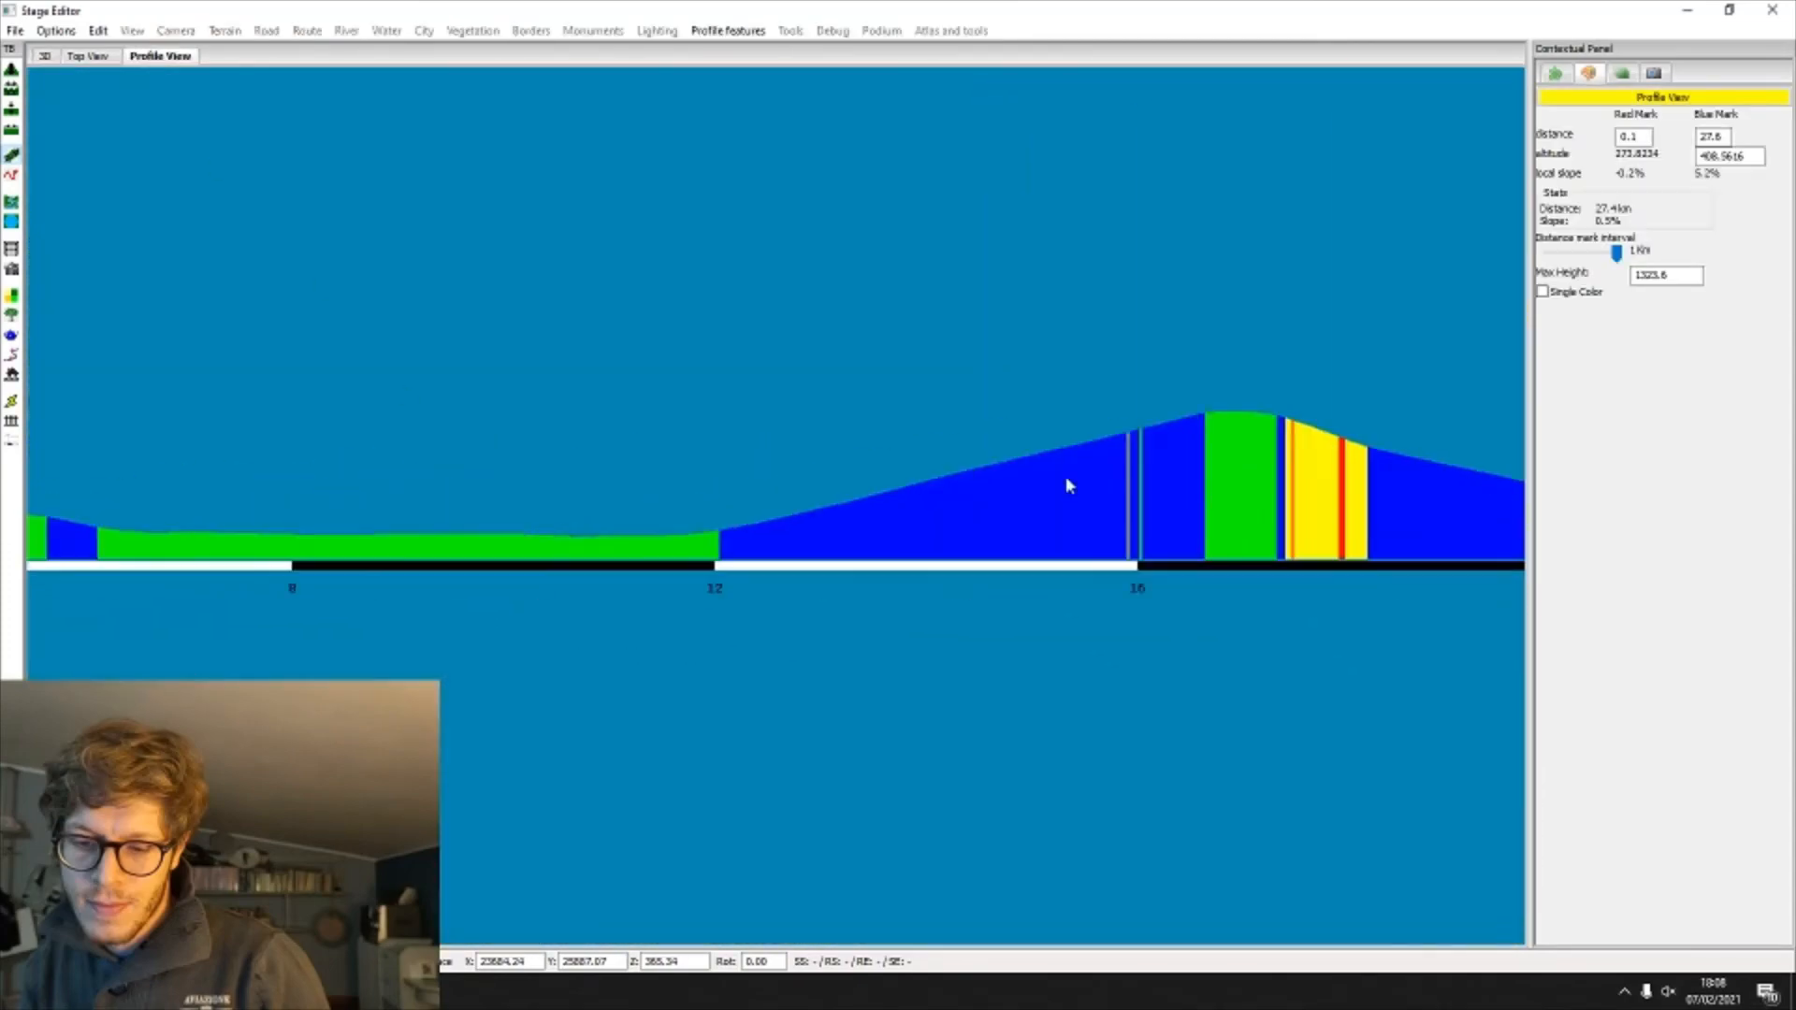
pyautogui.moveTo(384, 496); pyautogui.dragTo(138, 502)
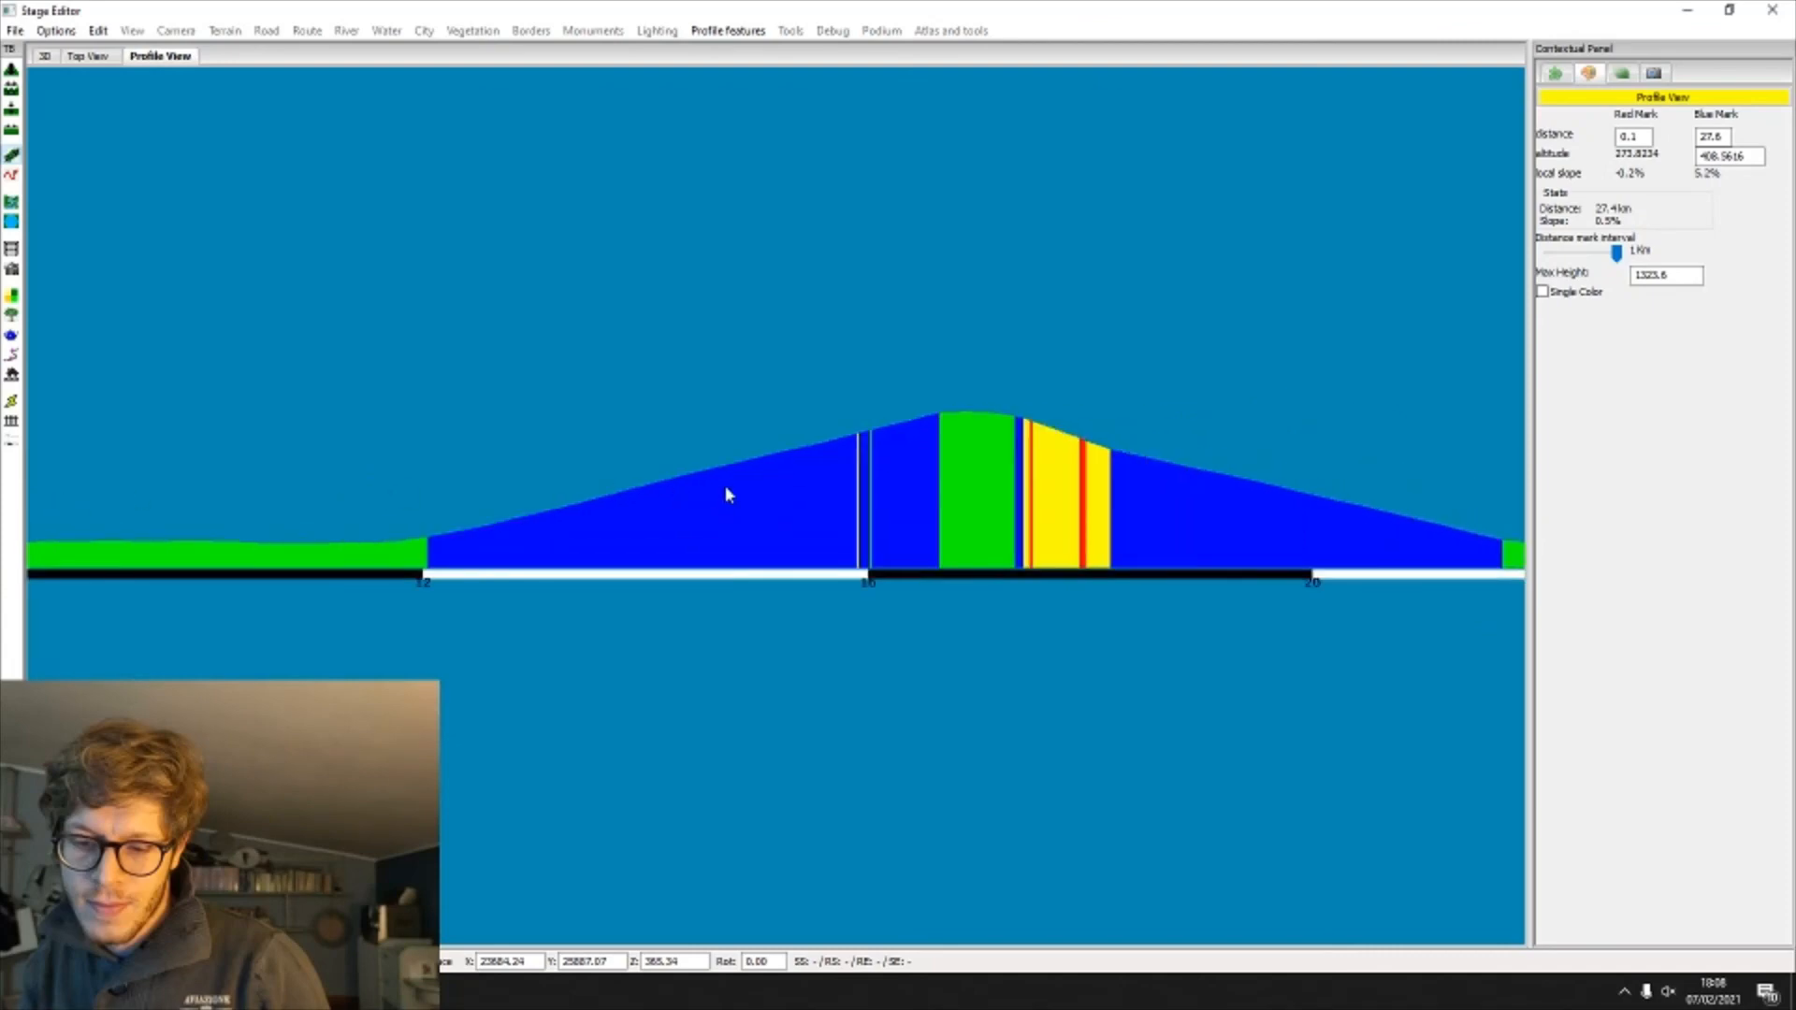
pyautogui.moveTo(727, 488); pyautogui.dragTo(338, 492)
pyautogui.moveTo(87, 156); pyautogui.dragTo(693, 280)
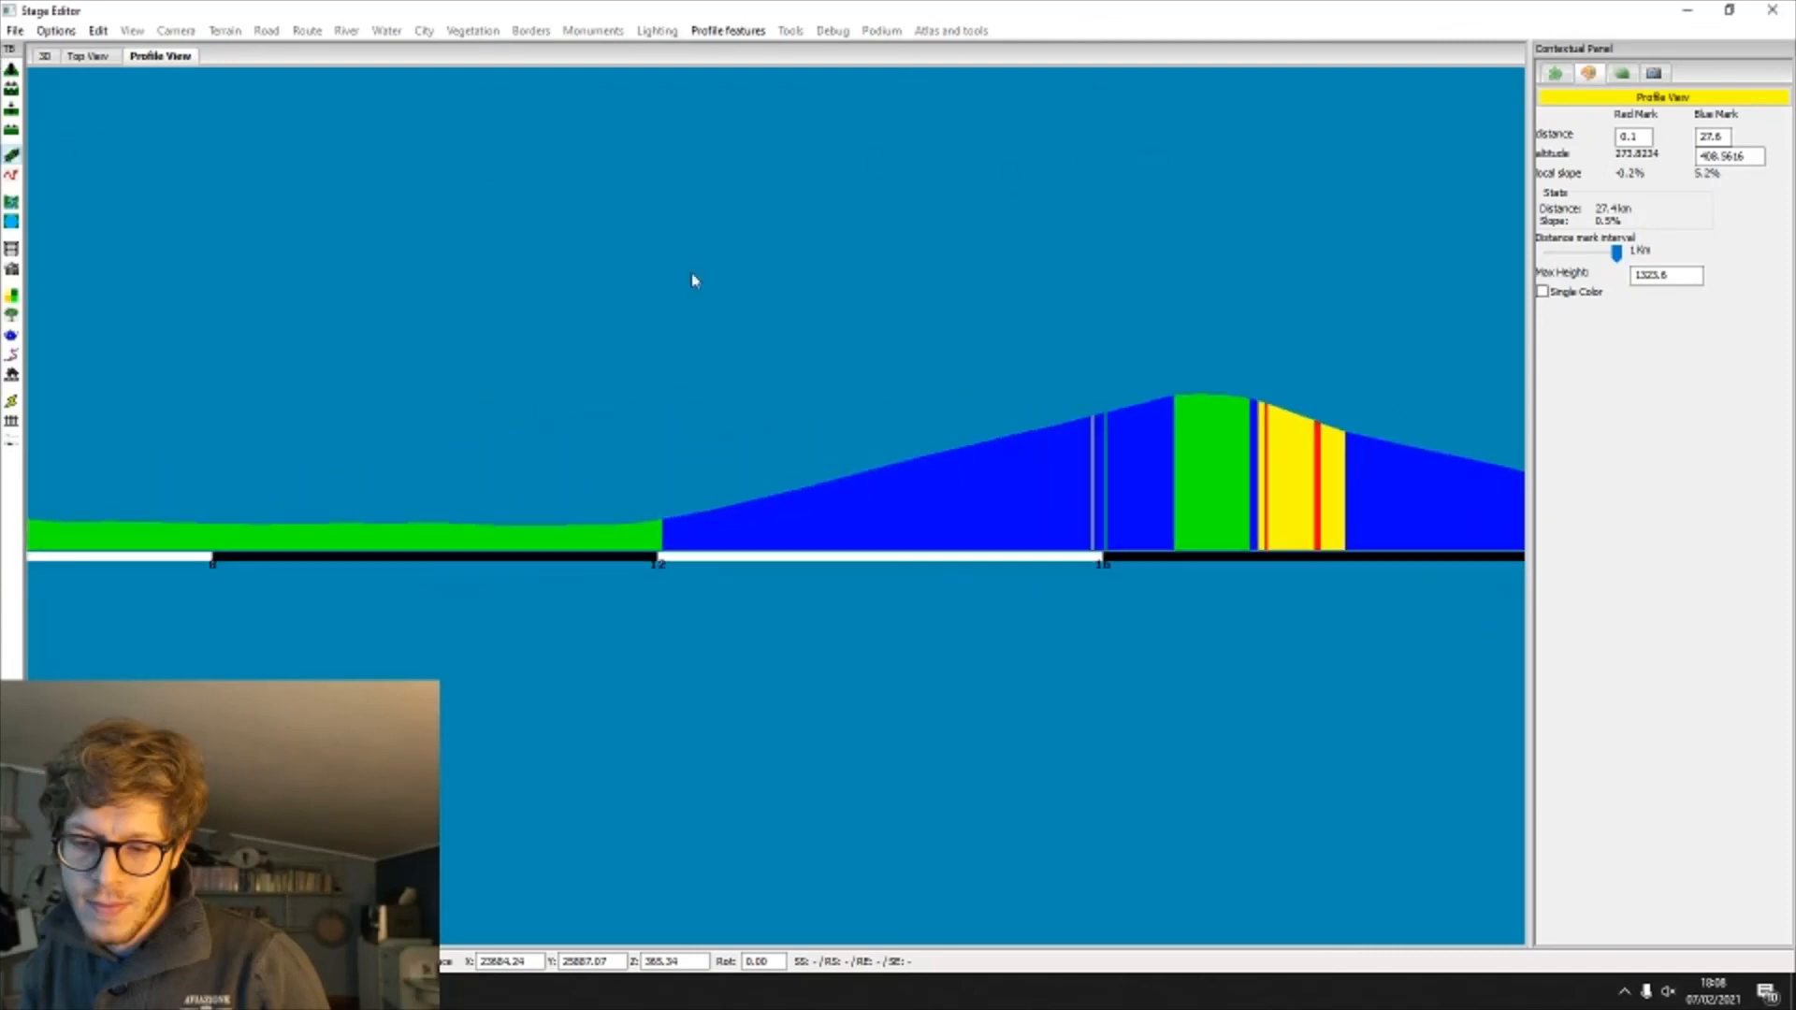
pyautogui.click(73, 411)
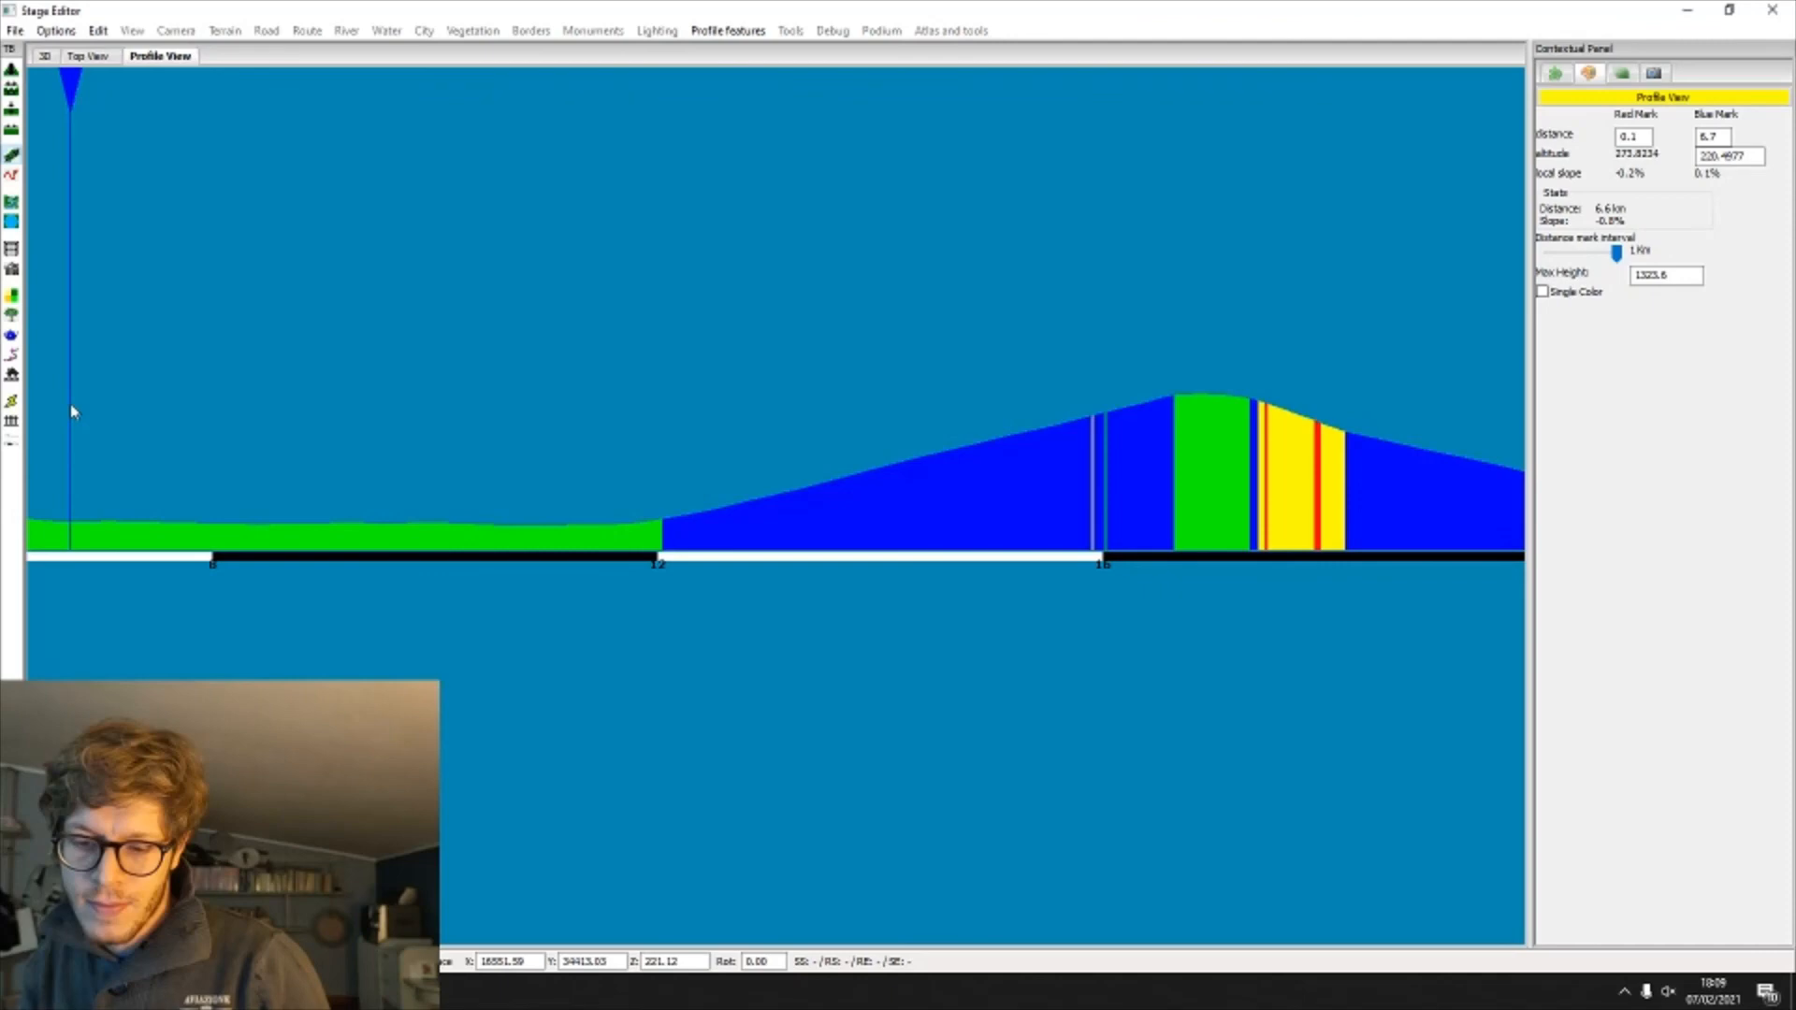
pyautogui.moveTo(73, 411); pyautogui.dragTo(412, 433)
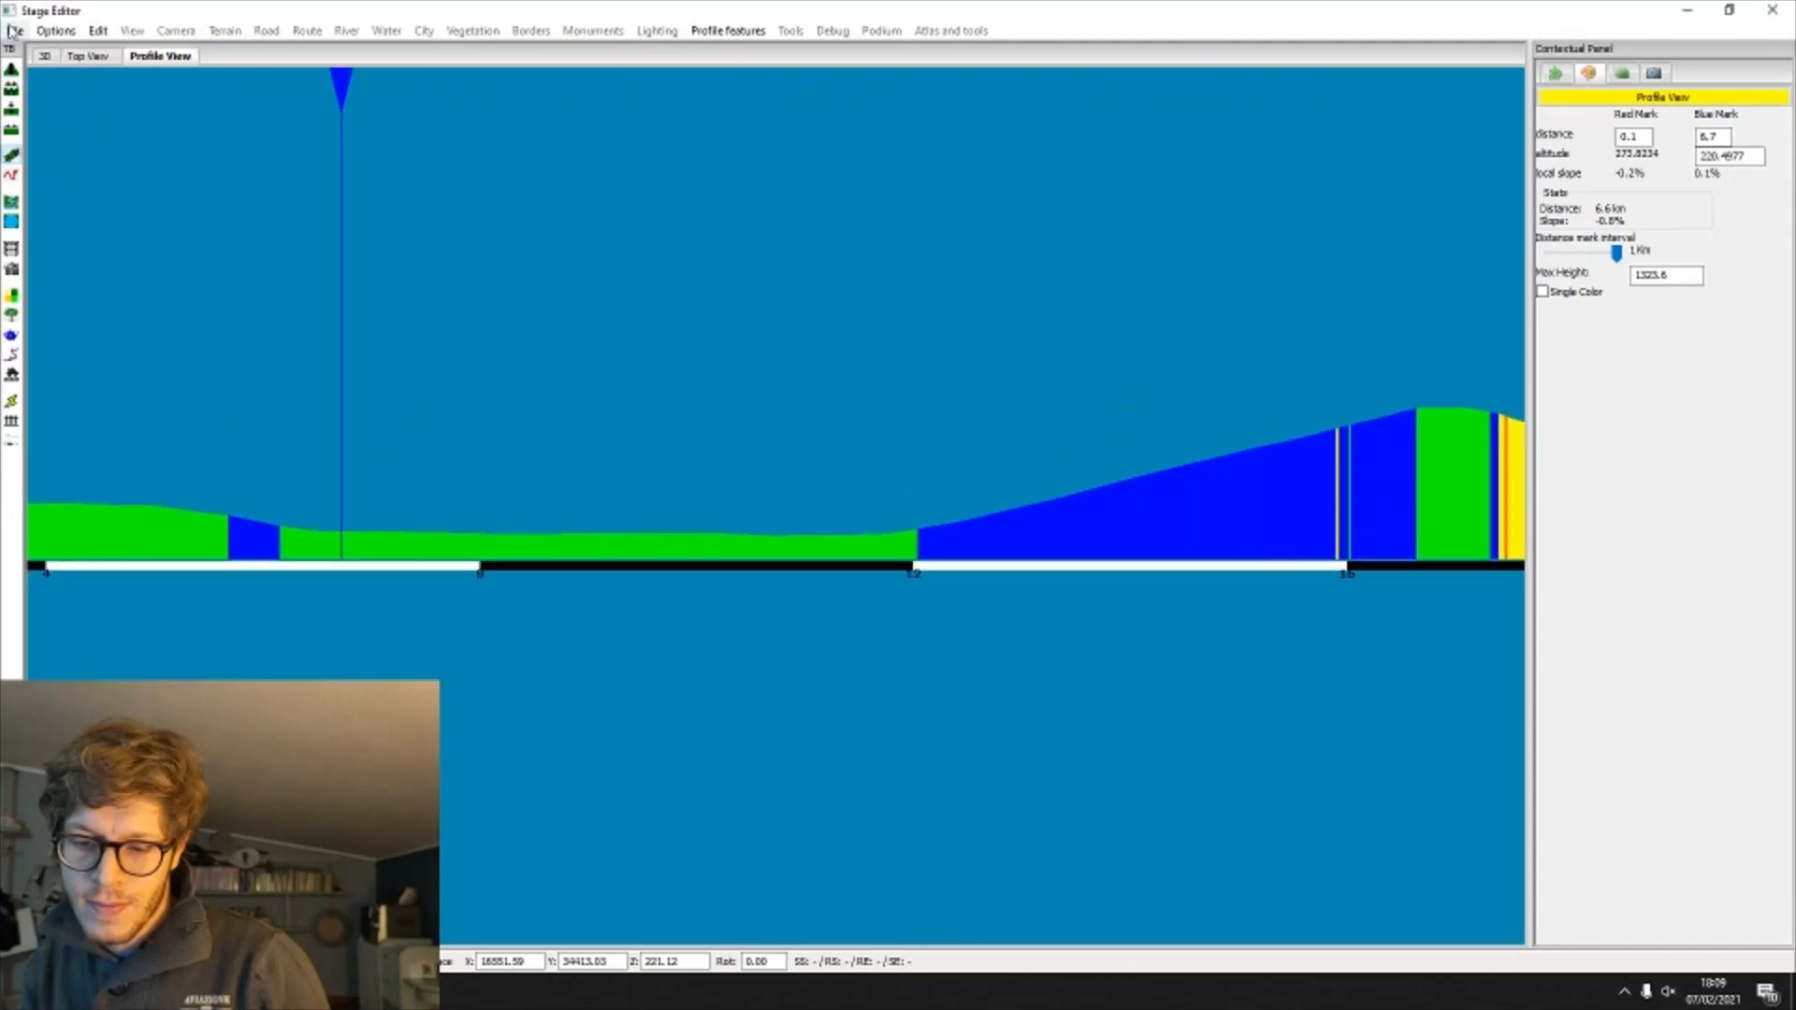
pyautogui.click(44, 55)
pyautogui.moveTo(990, 633); pyautogui.dragTo(1169, 646, button='middle')
pyautogui.press('d')
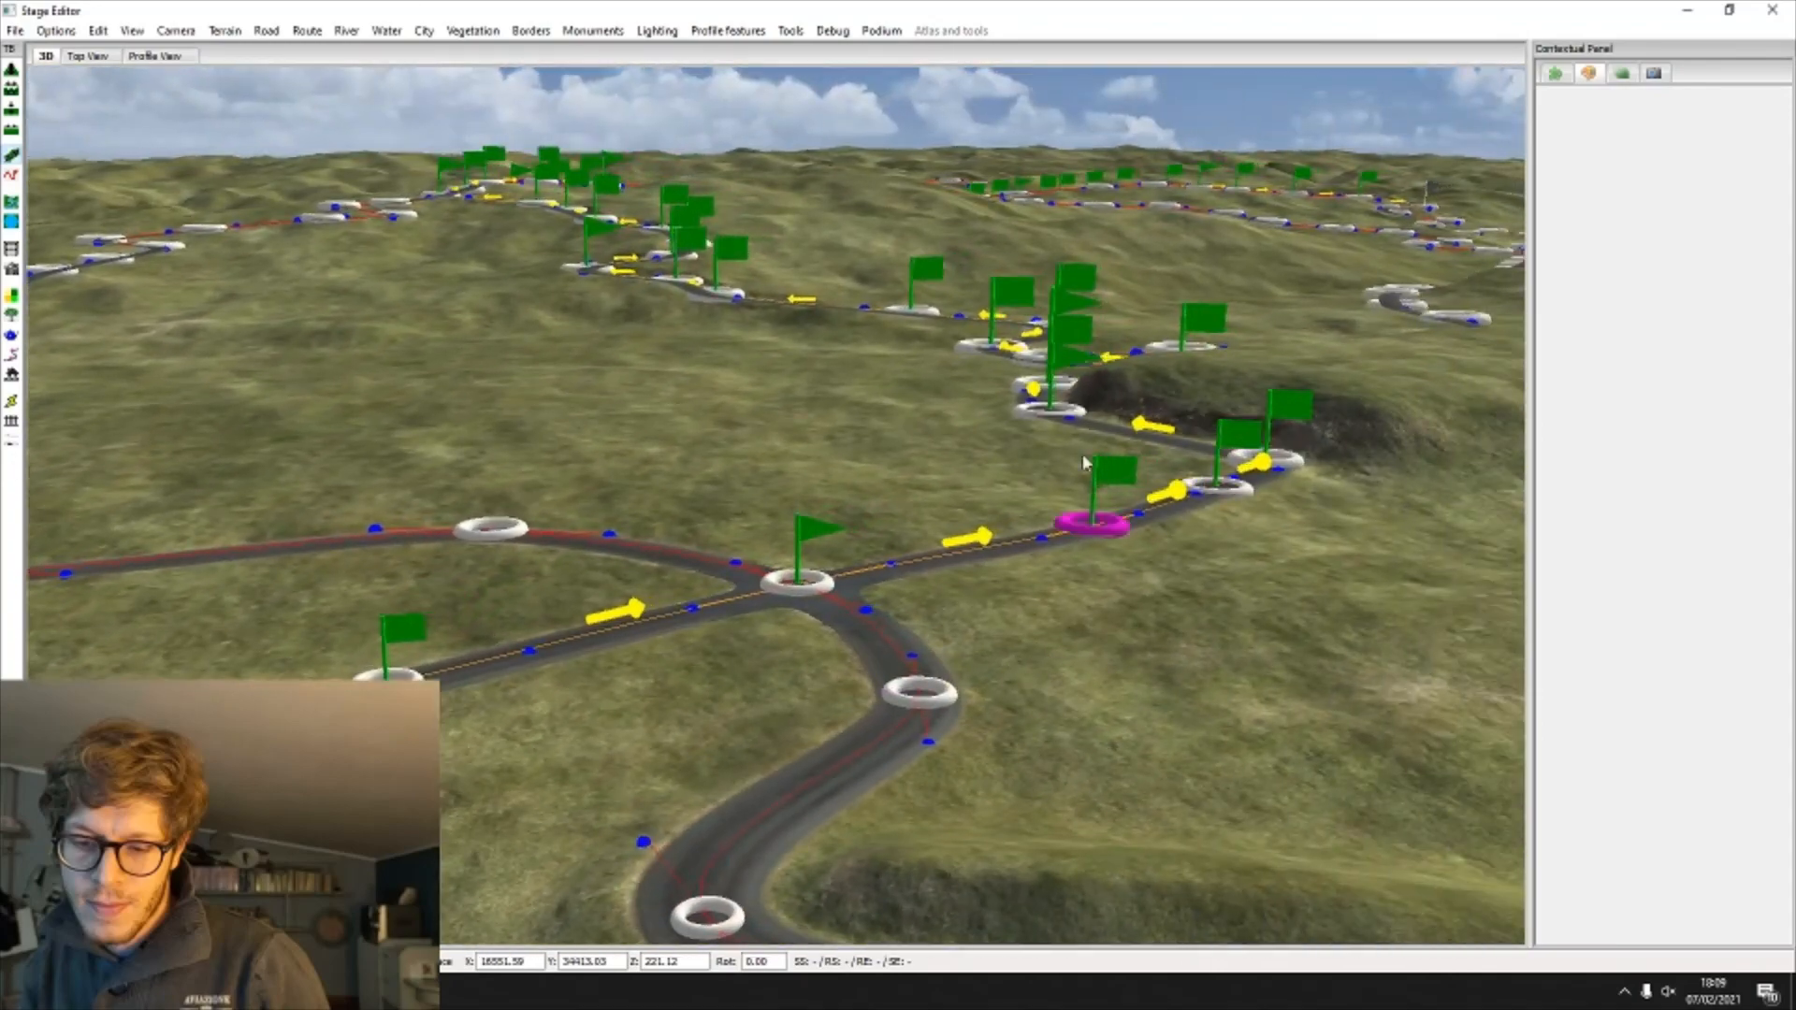
pyautogui.click(1025, 389)
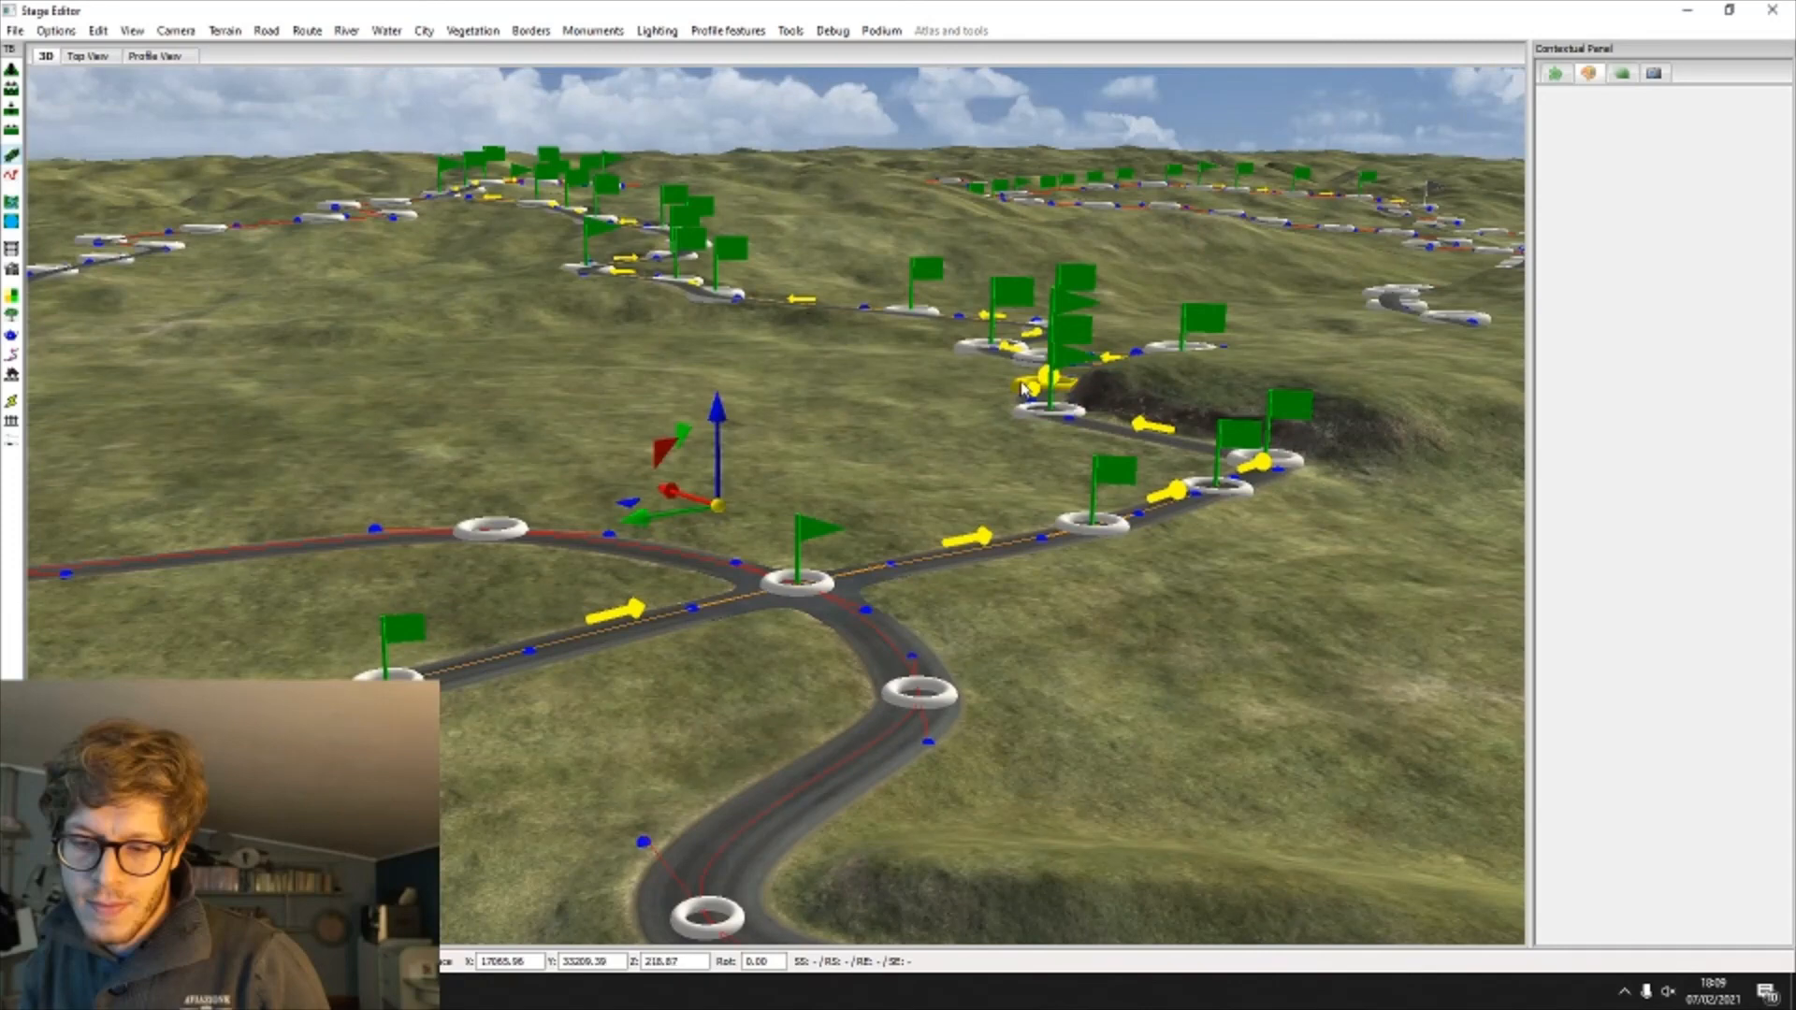
pyautogui.press('l')
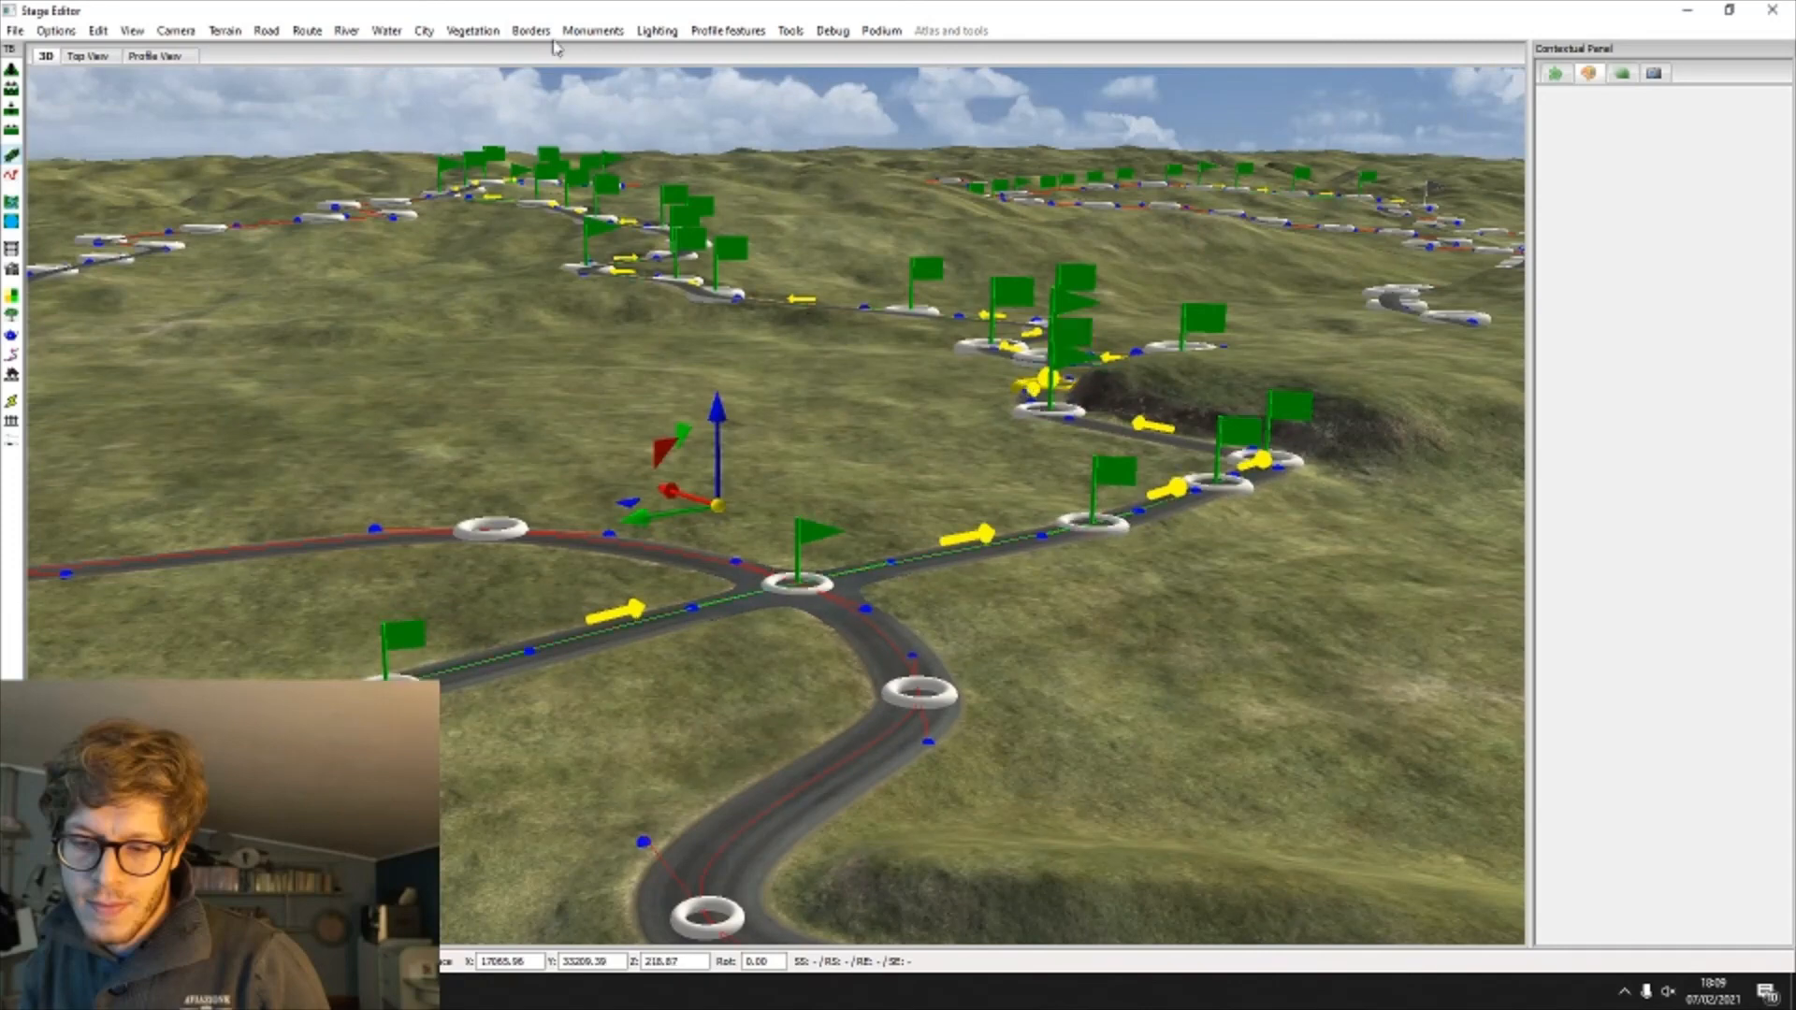
# Step: Check the stage profile at 9.6 and 4.9 km and inspect the road around the 4.9 km point in 3D
pyautogui.click(155, 57)
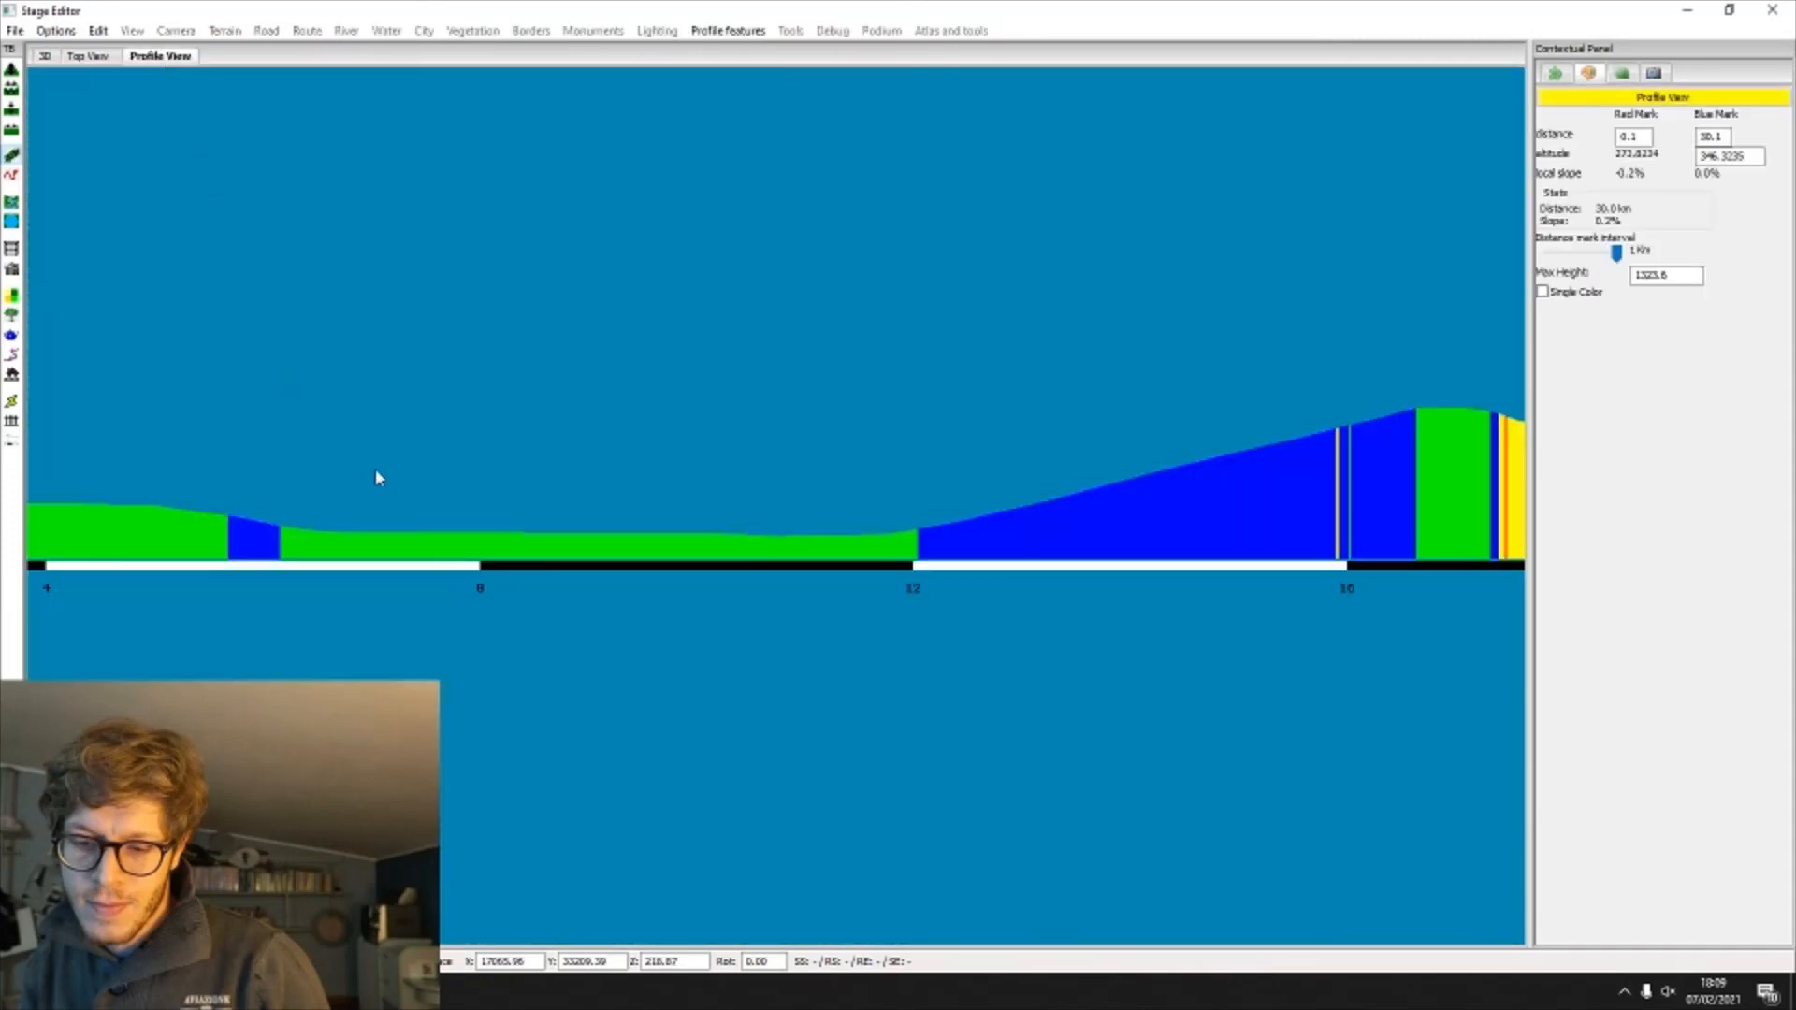
pyautogui.moveTo(392, 480); pyautogui.dragTo(656, 491)
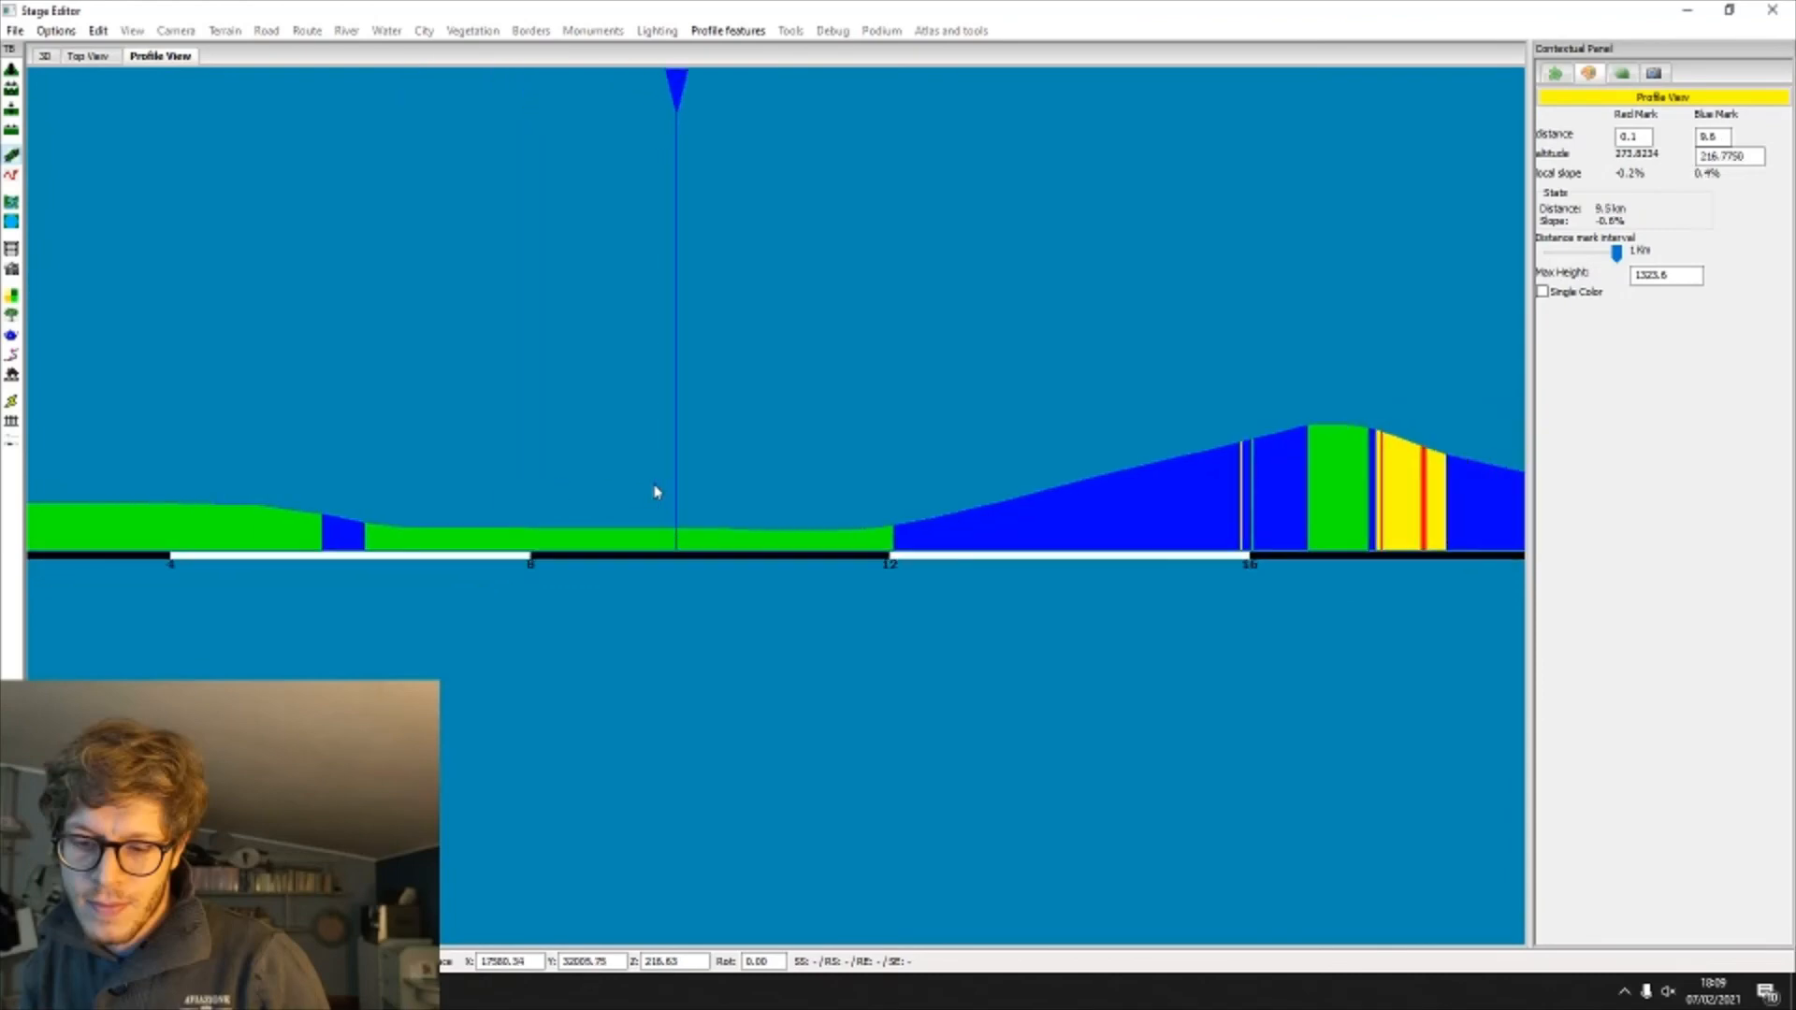
pyautogui.scroll(-2, 654, 486)
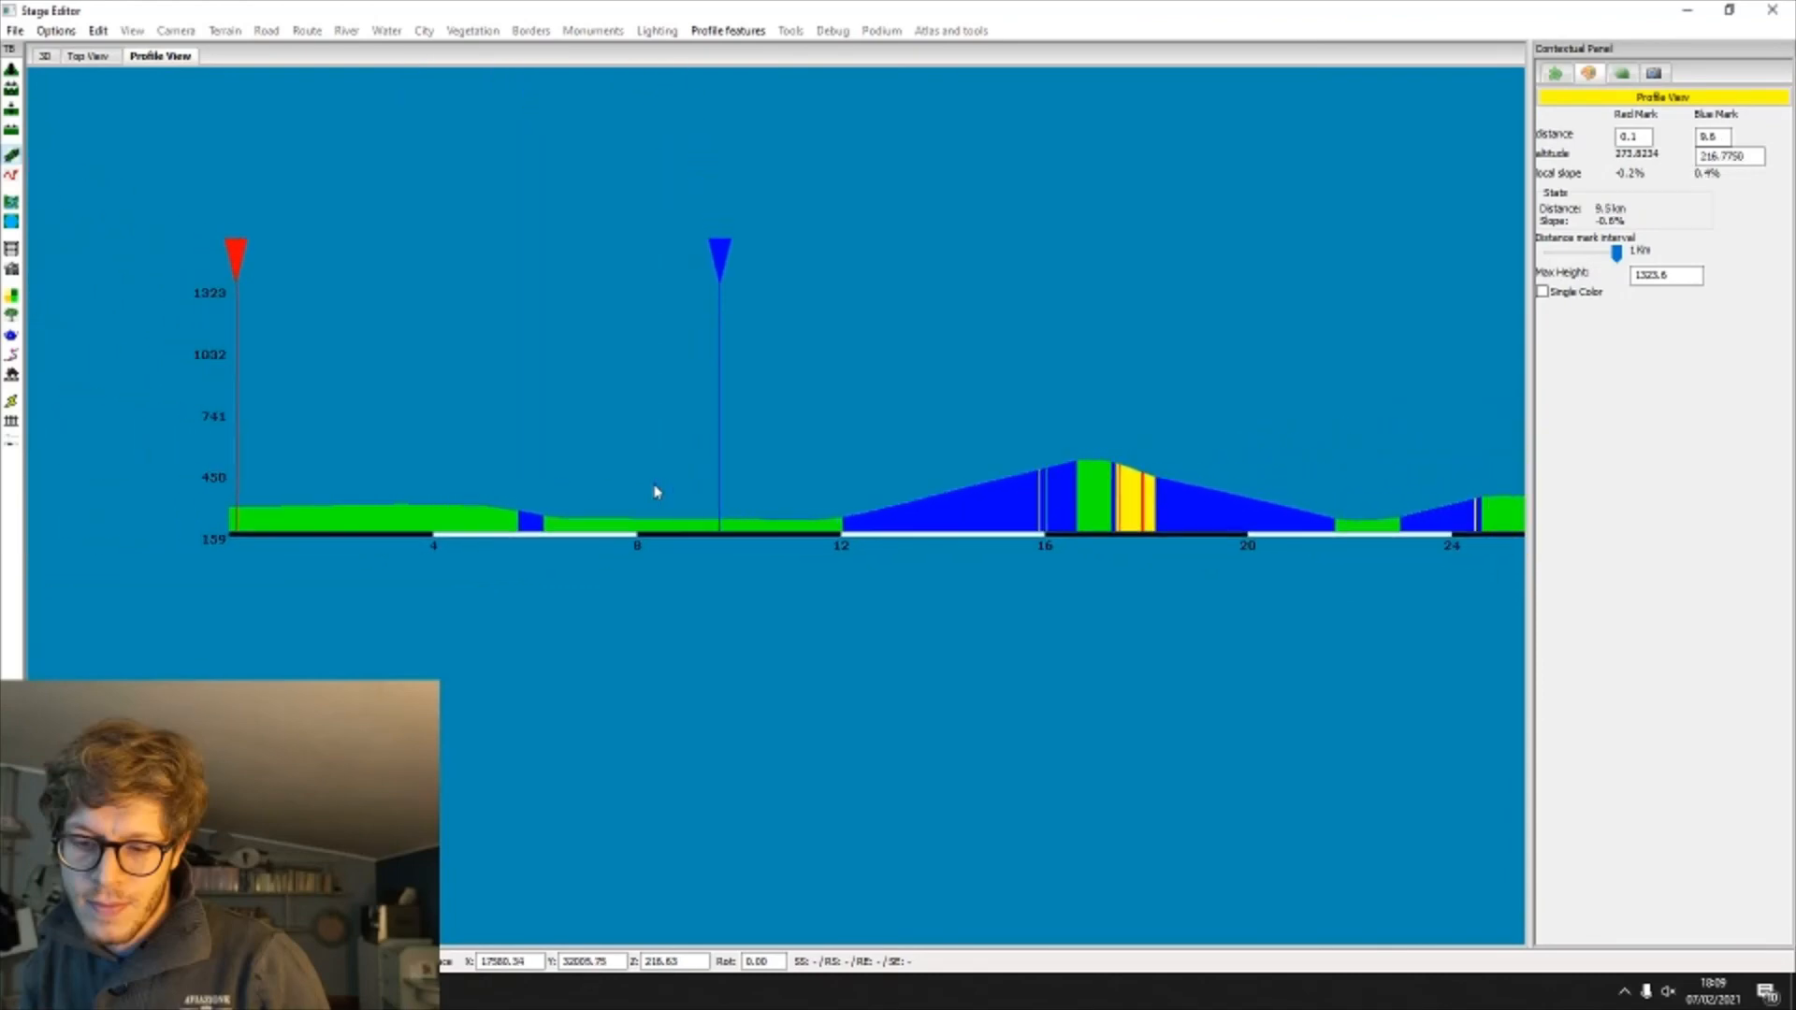
pyautogui.moveTo(866, 466)
pyautogui.mouseDown(button='middle')
pyautogui.moveTo(417, 462)
pyautogui.moveTo(889, 449)
pyautogui.mouseUp(button='middle')
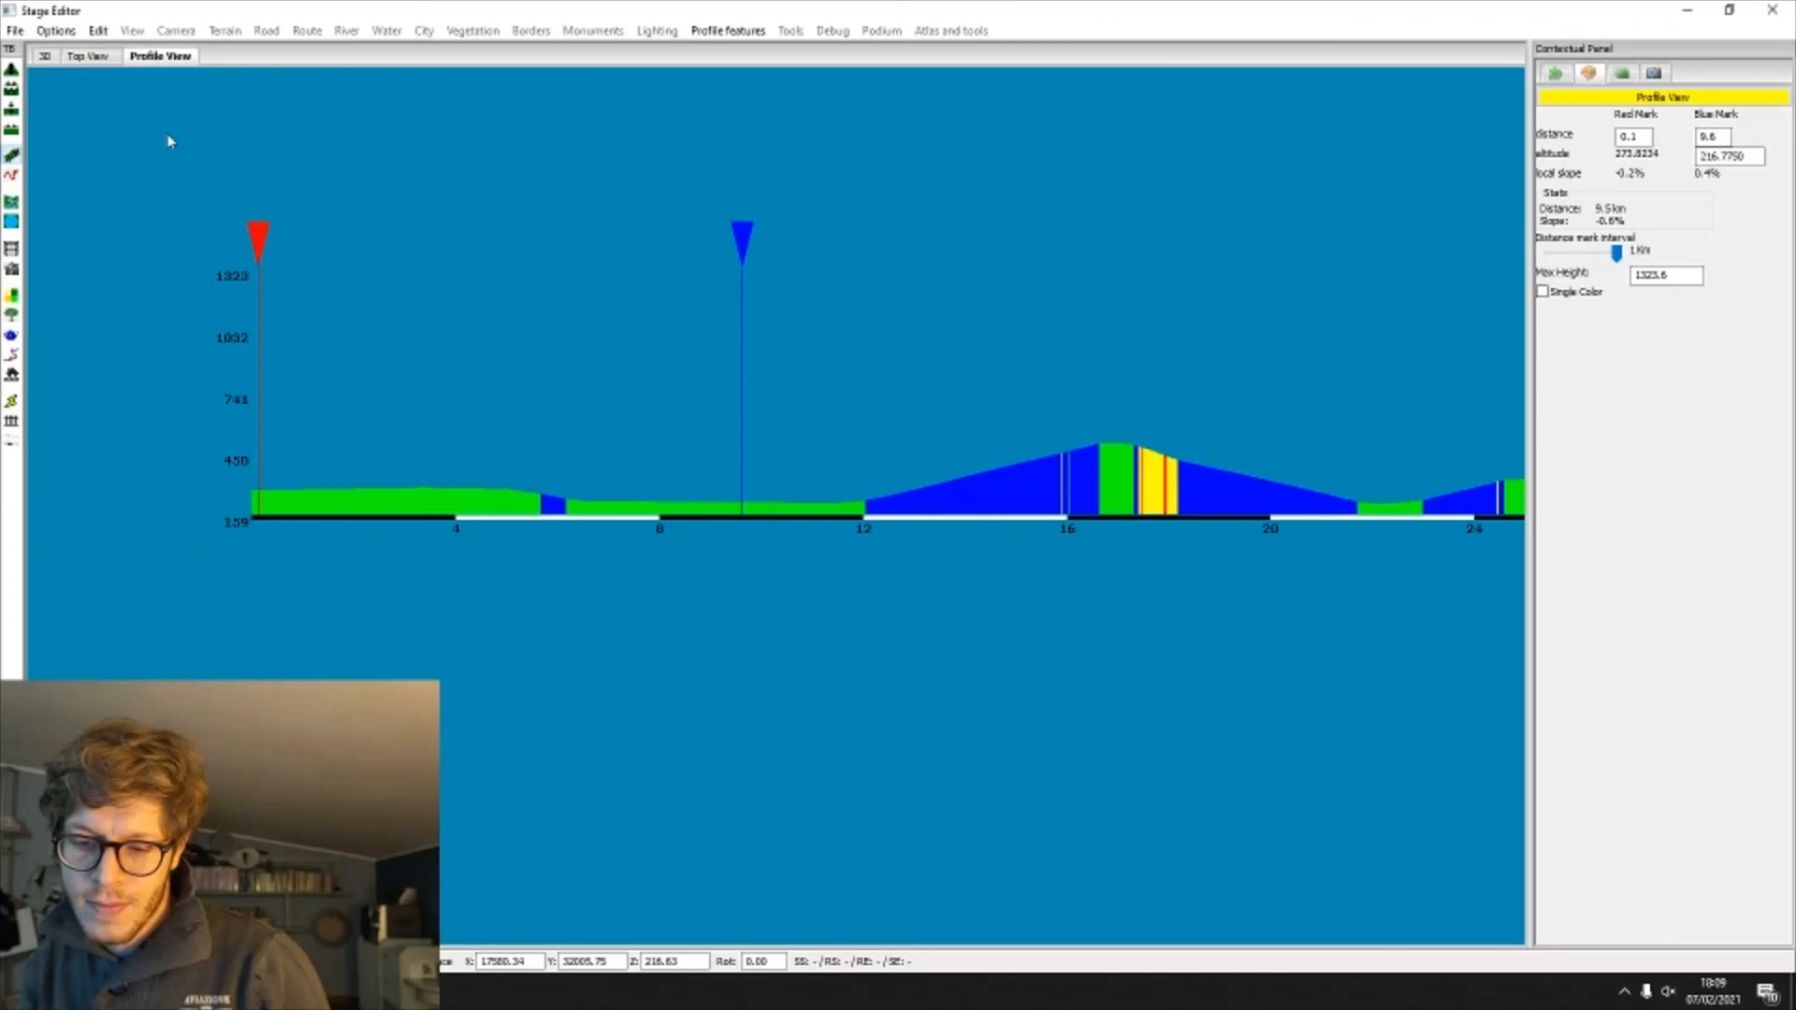
pyautogui.click(503, 441)
pyautogui.click(43, 56)
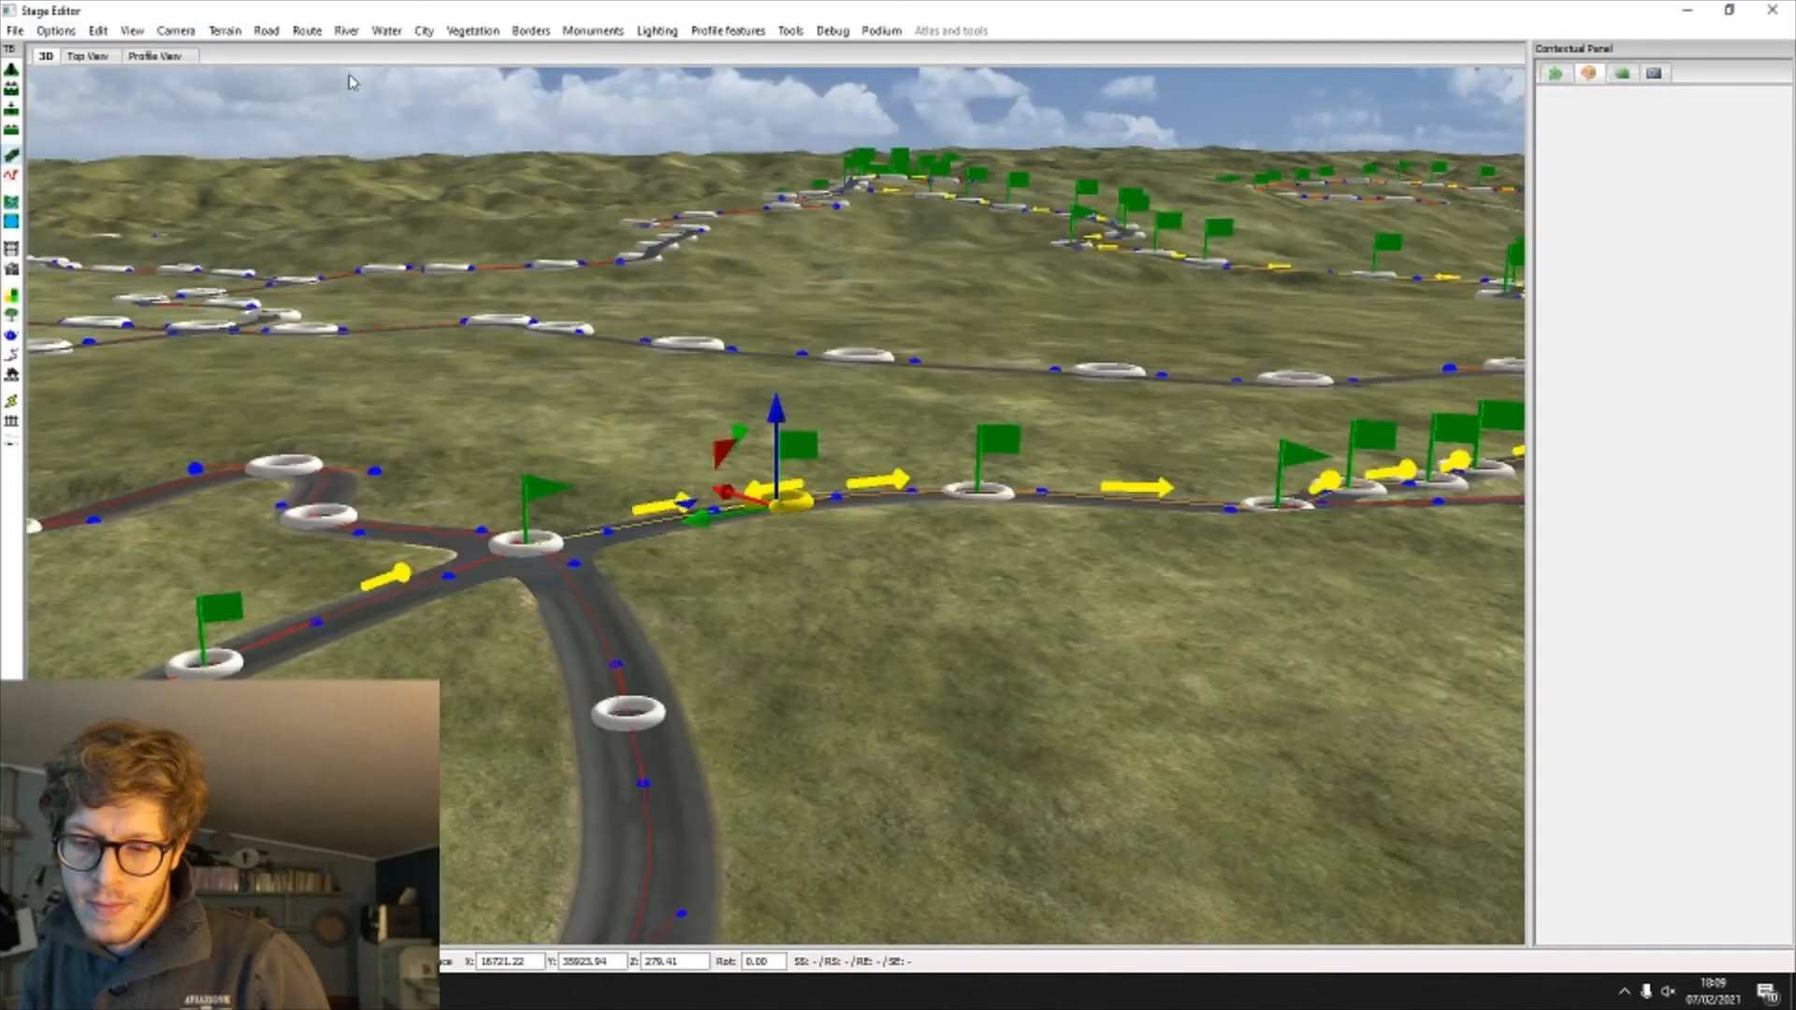
pyautogui.moveTo(848, 423); pyautogui.dragTo(350, 426, button='middle')
pyautogui.moveTo(1290, 509); pyautogui.dragTo(841, 522, button='middle')
pyautogui.click(126, 59)
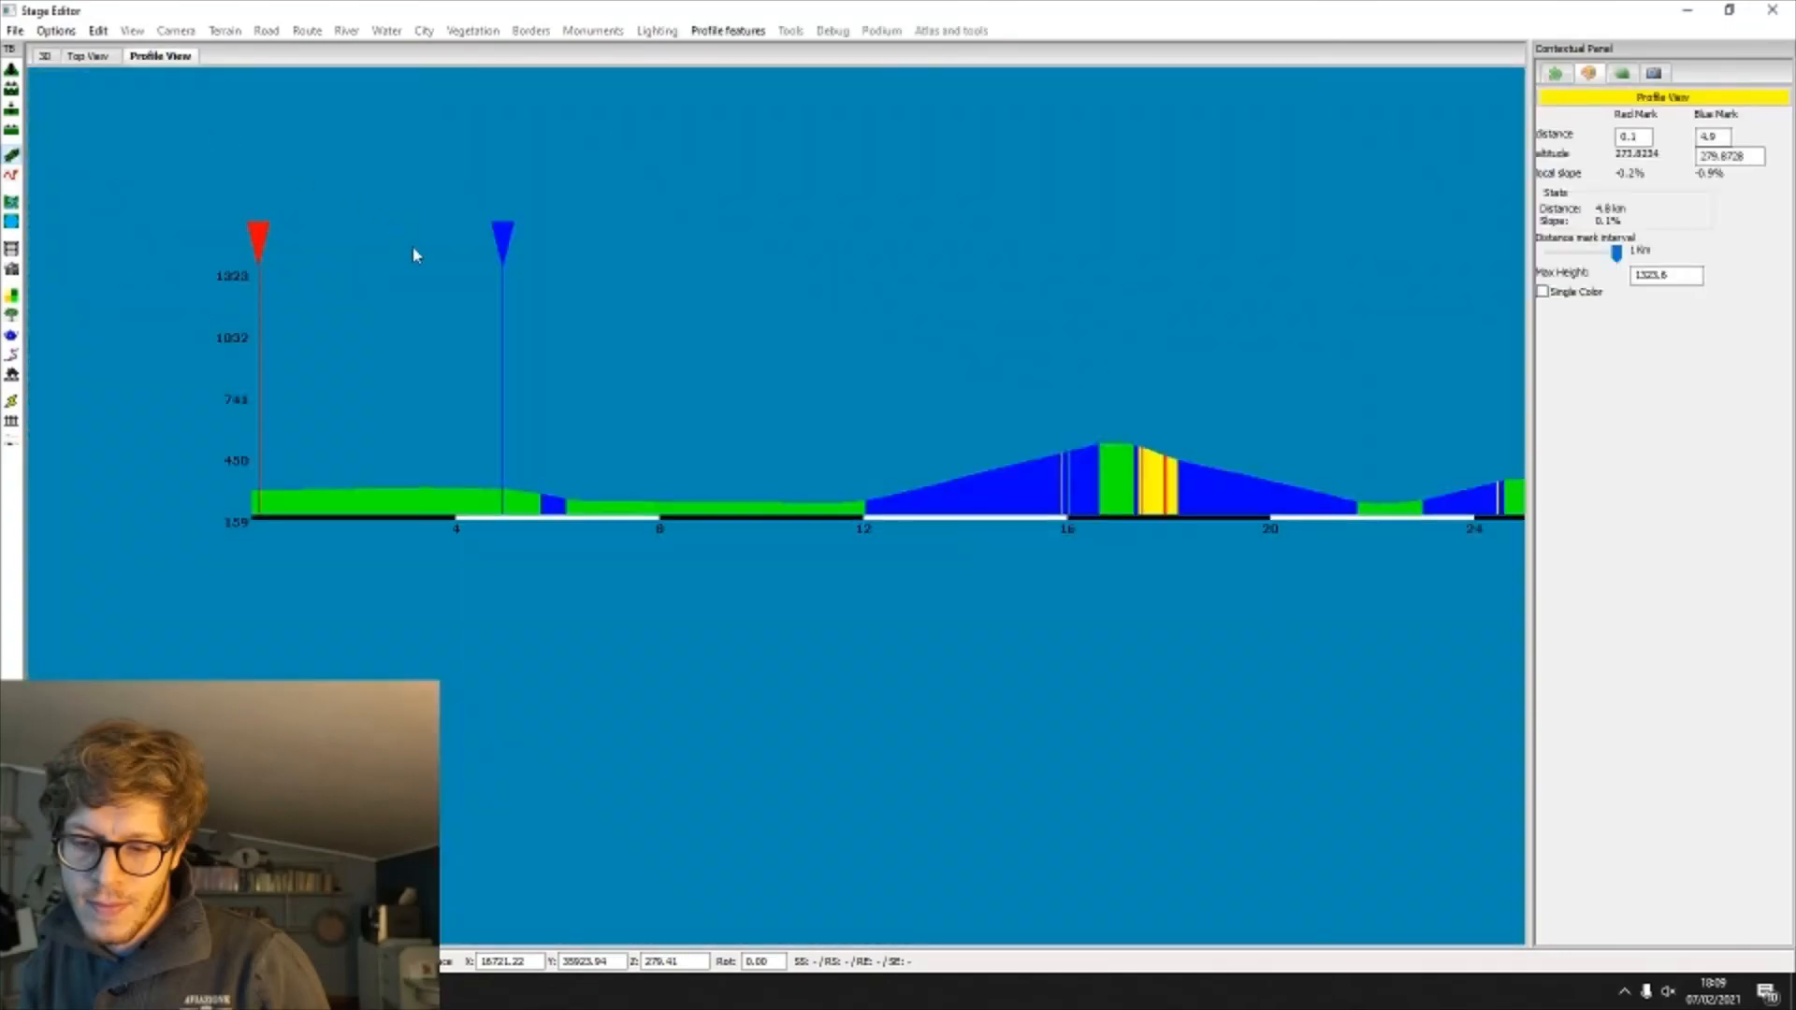
# Step: Find the opening part of the route on the map and select the road point just north of the loop junction, showing it in 3D
pyautogui.click(90, 56)
pyautogui.scroll(9, 232, 370)
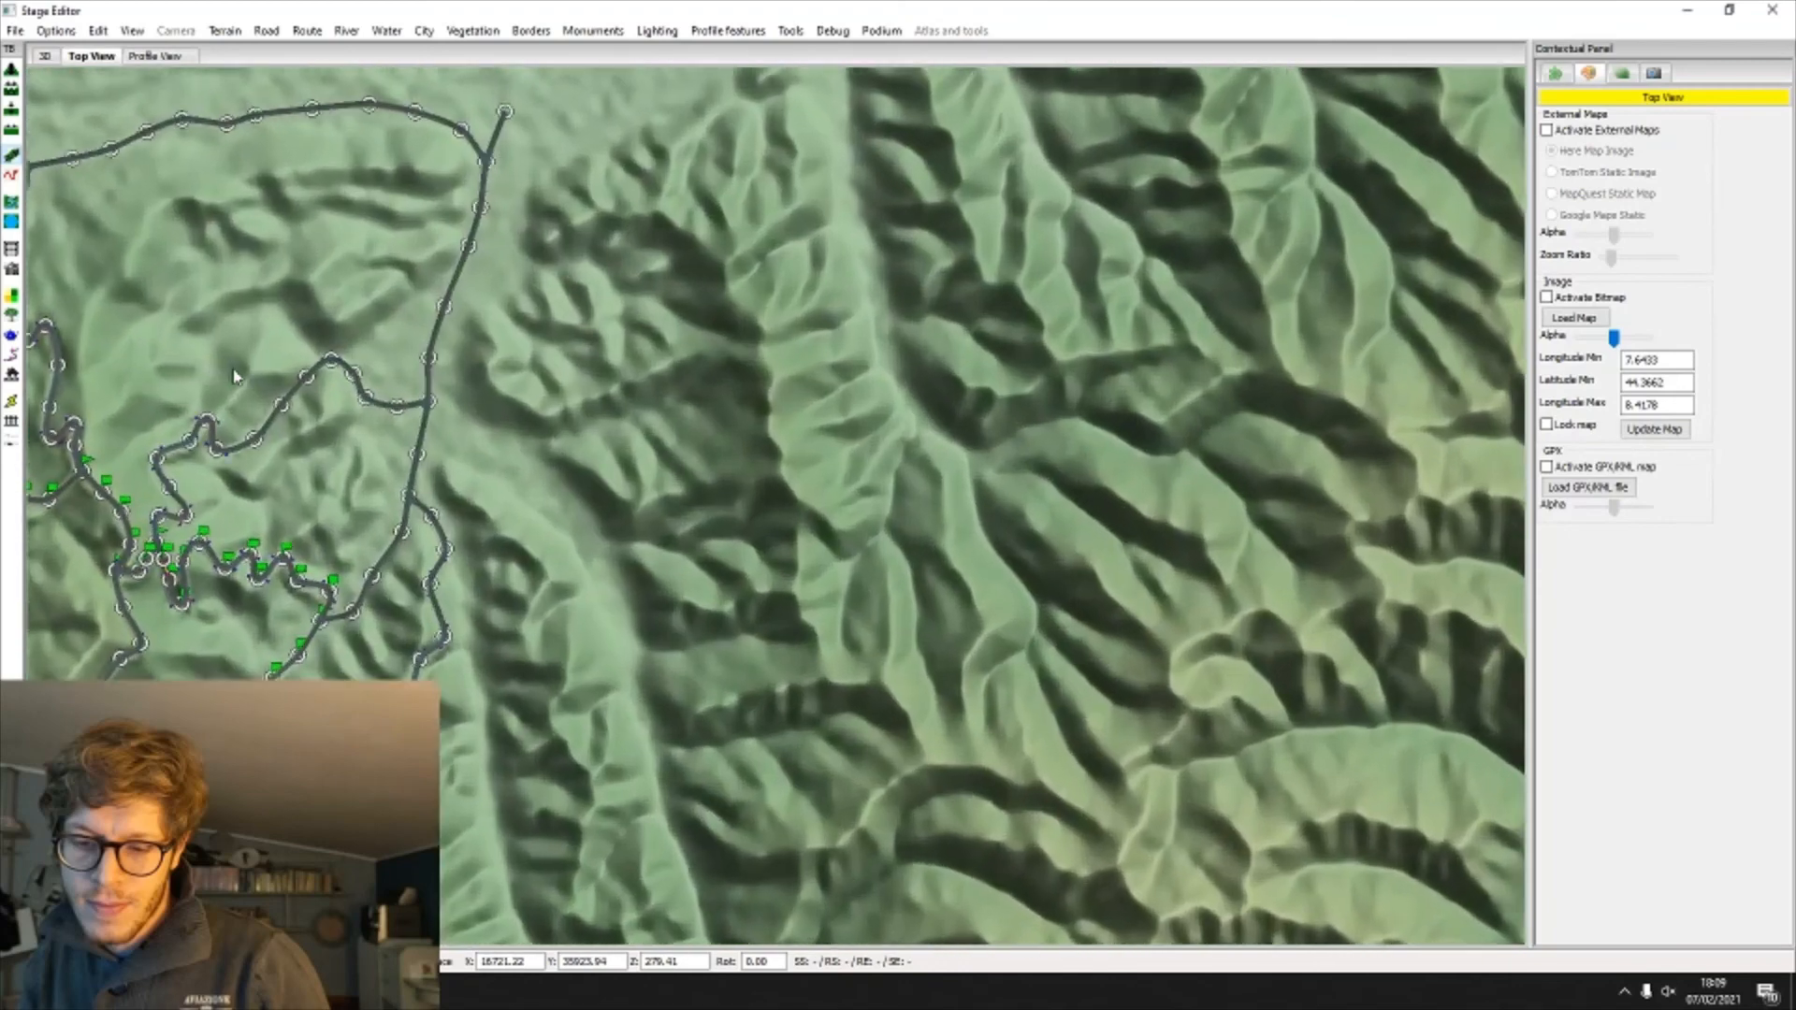
pyautogui.moveTo(232, 370); pyautogui.dragTo(1392, 654, button='middle')
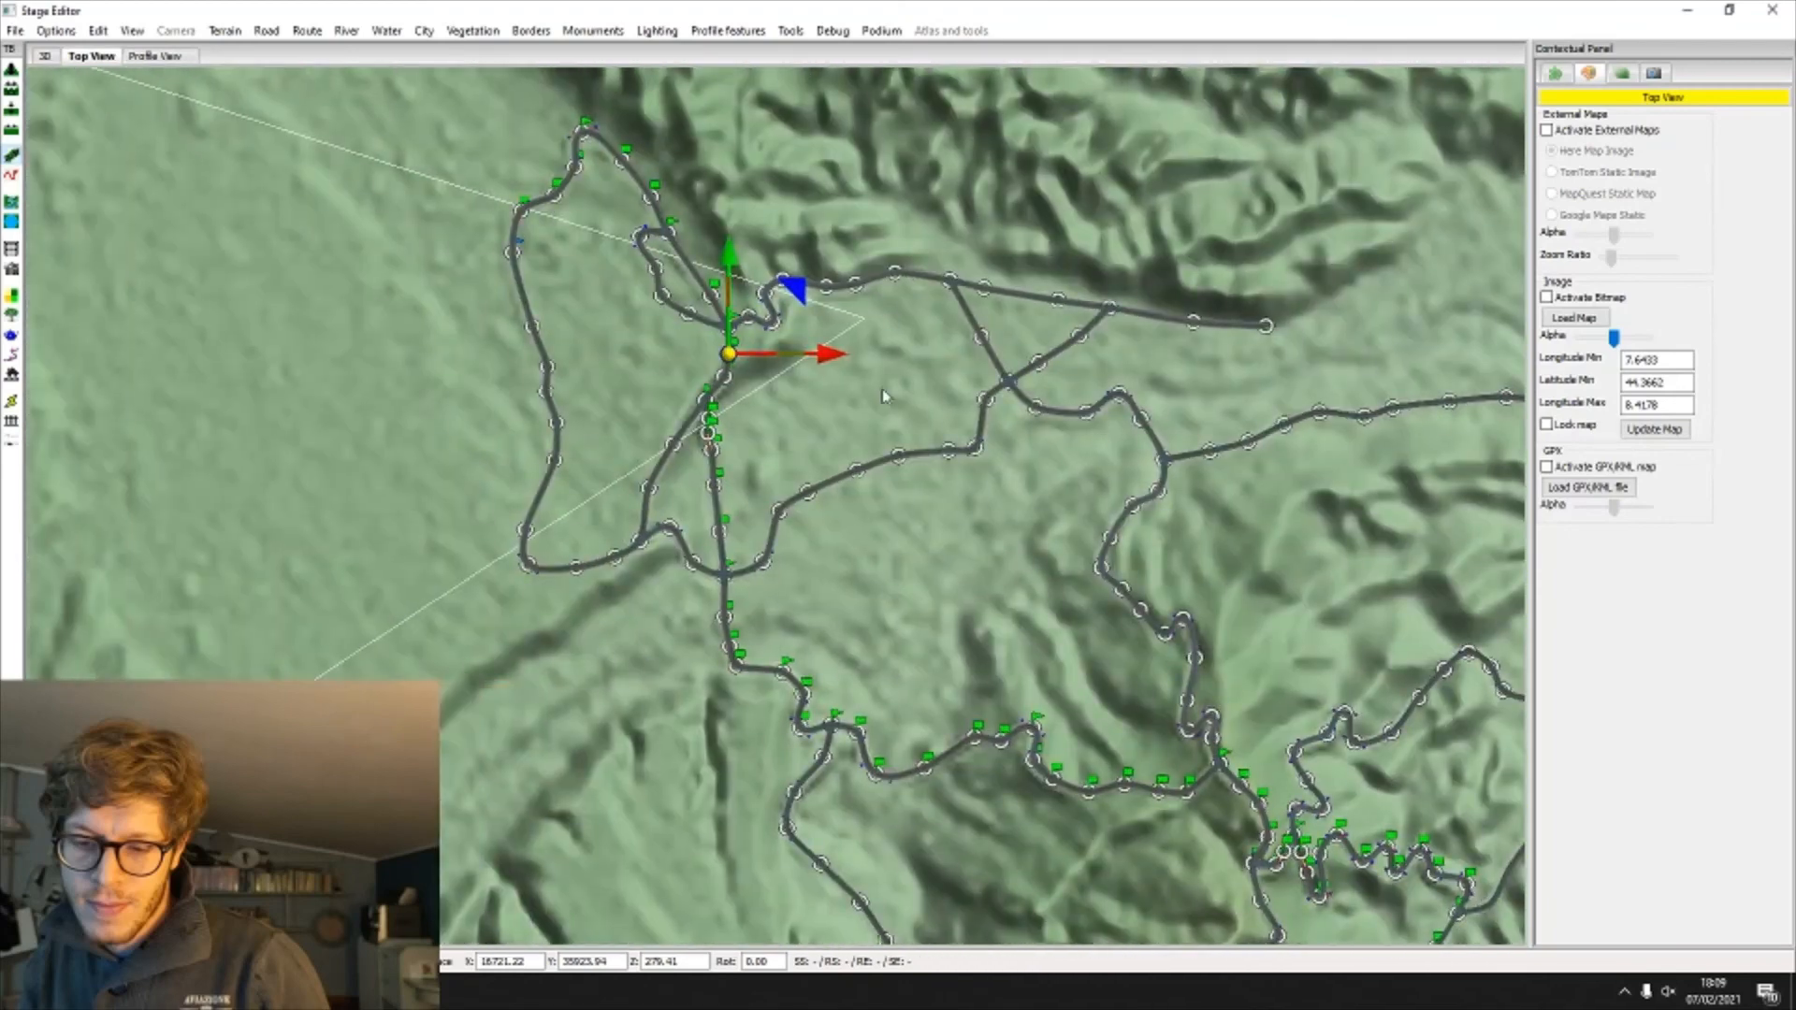
pyautogui.scroll(4, 880, 390)
pyautogui.moveTo(850, 338); pyautogui.dragTo(895, 661, button='middle')
pyautogui.click(697, 402)
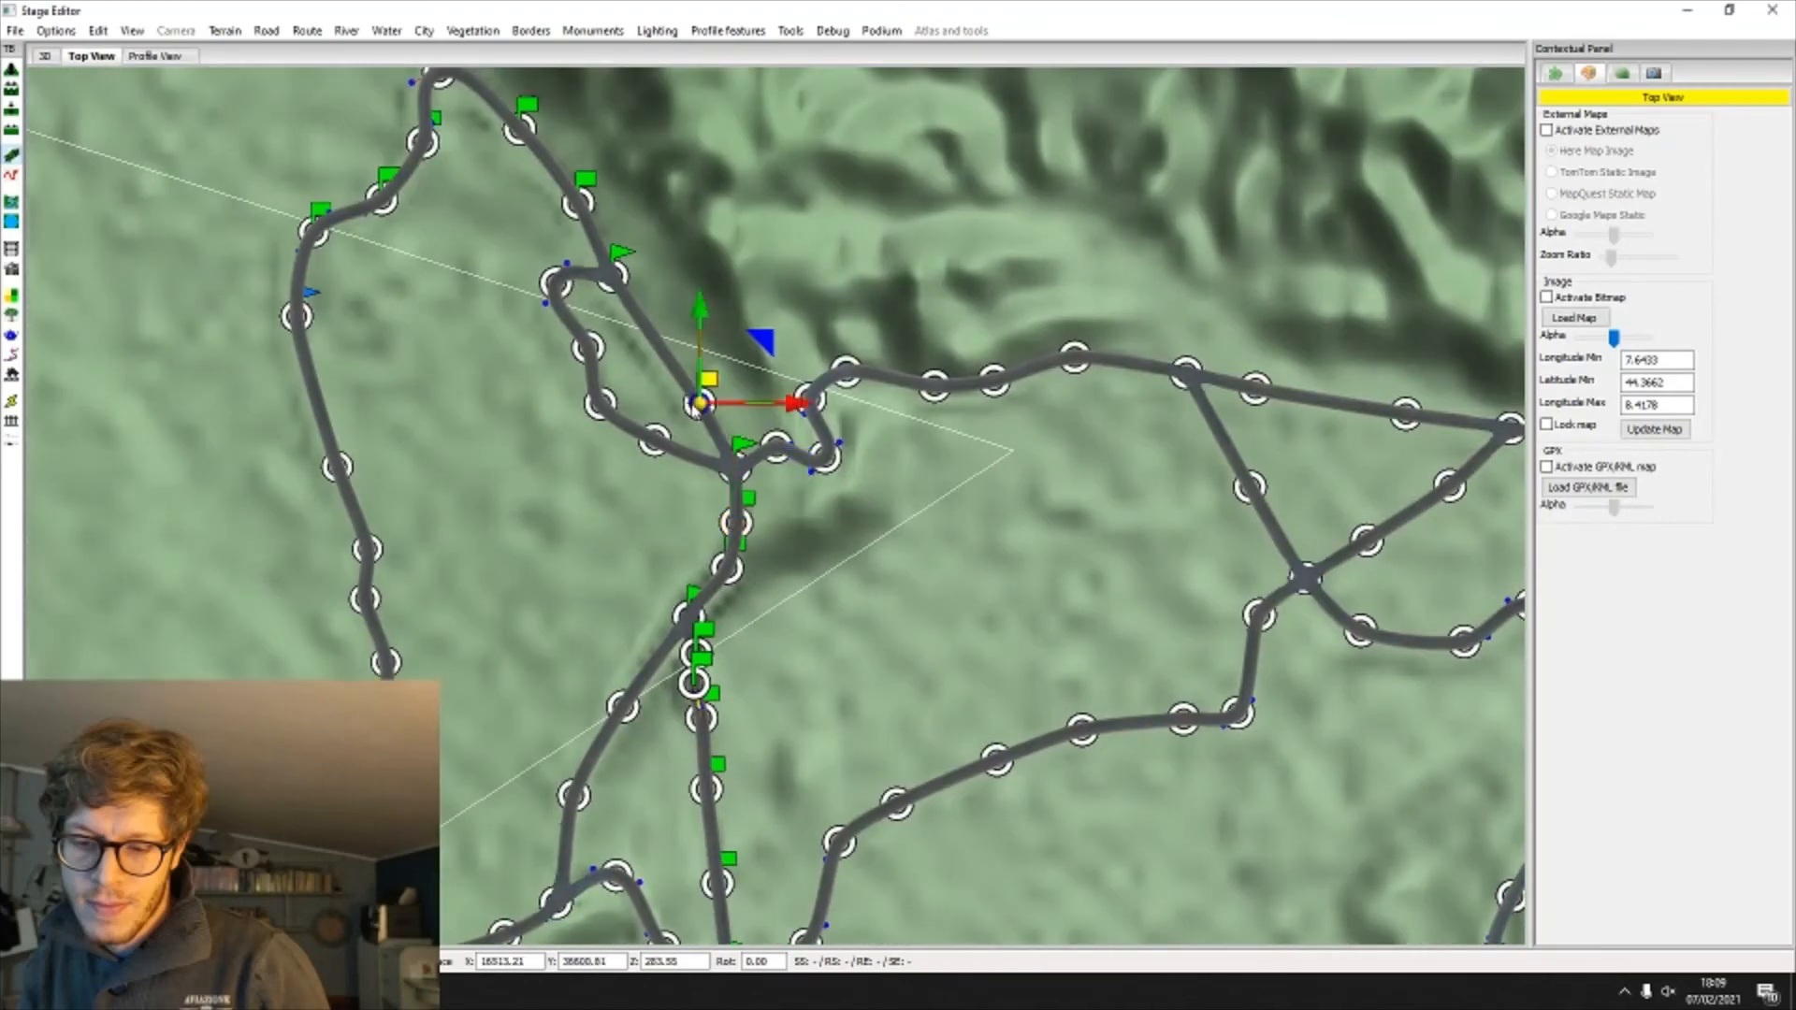
pyautogui.click(44, 56)
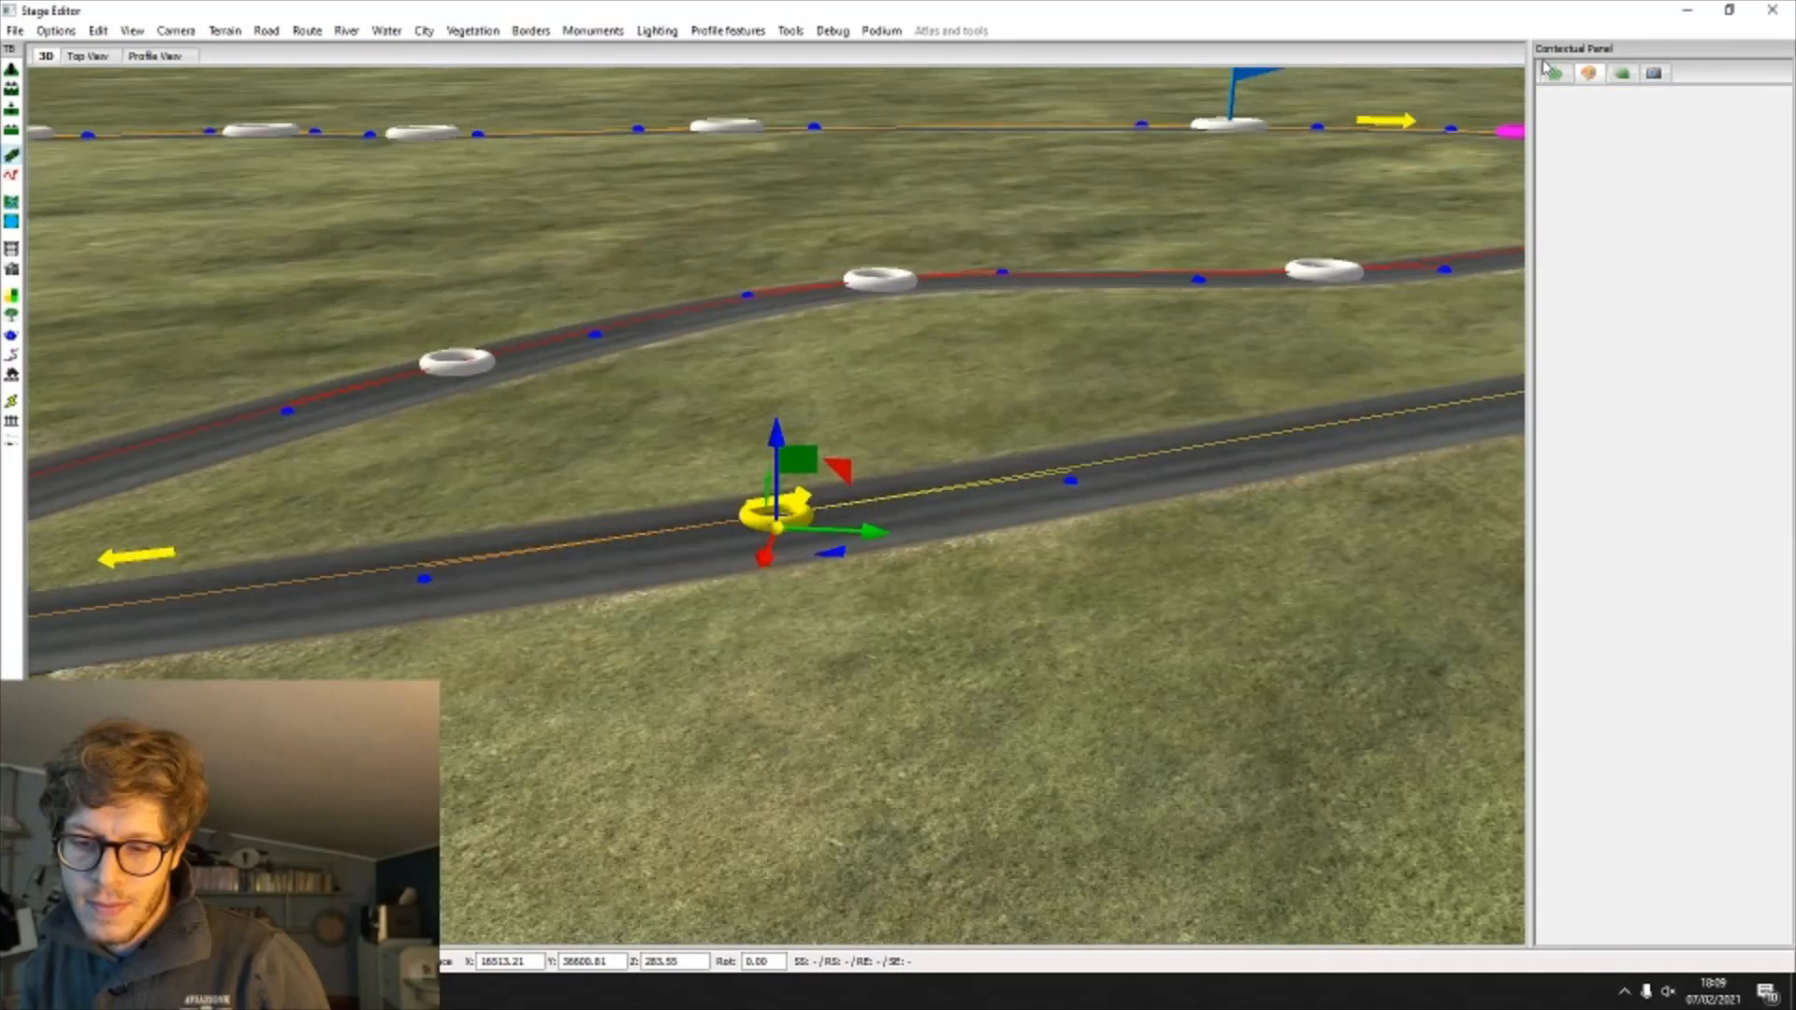
# Step: Open the route's sprint settings and choose DepartClm_Giro as the time trial start object
pyautogui.click(1549, 71)
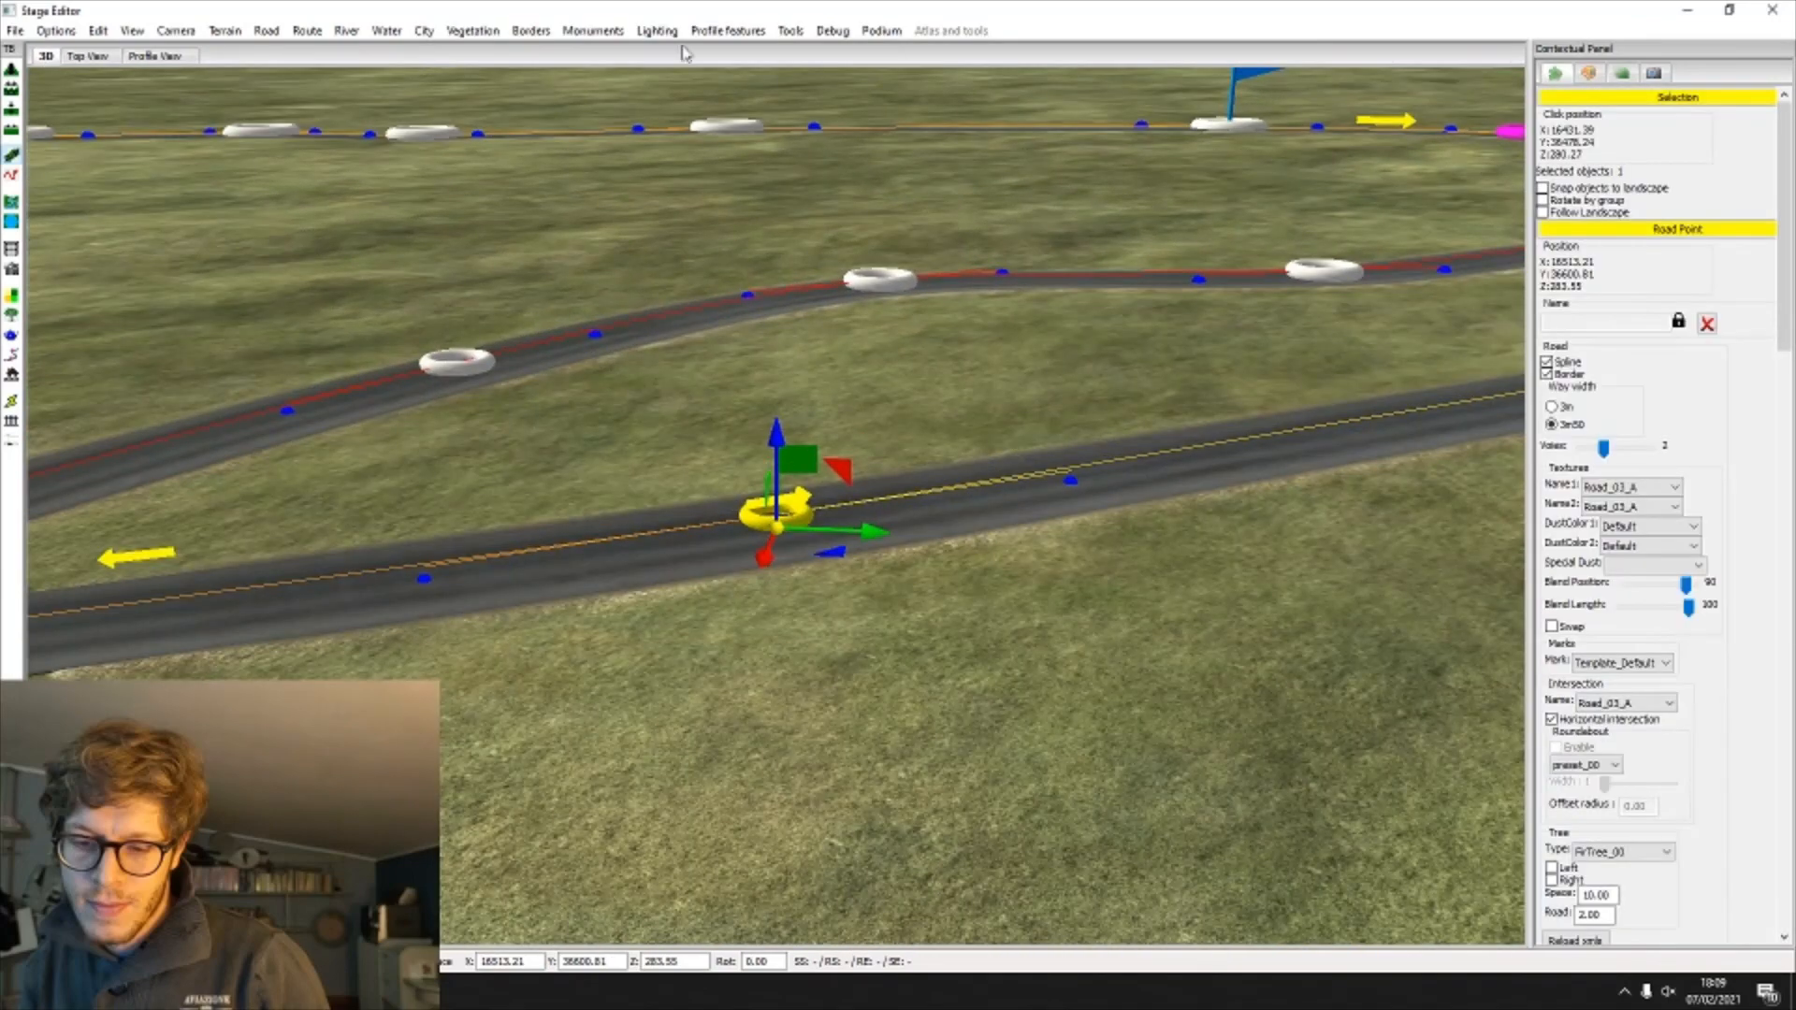
pyautogui.click(299, 33)
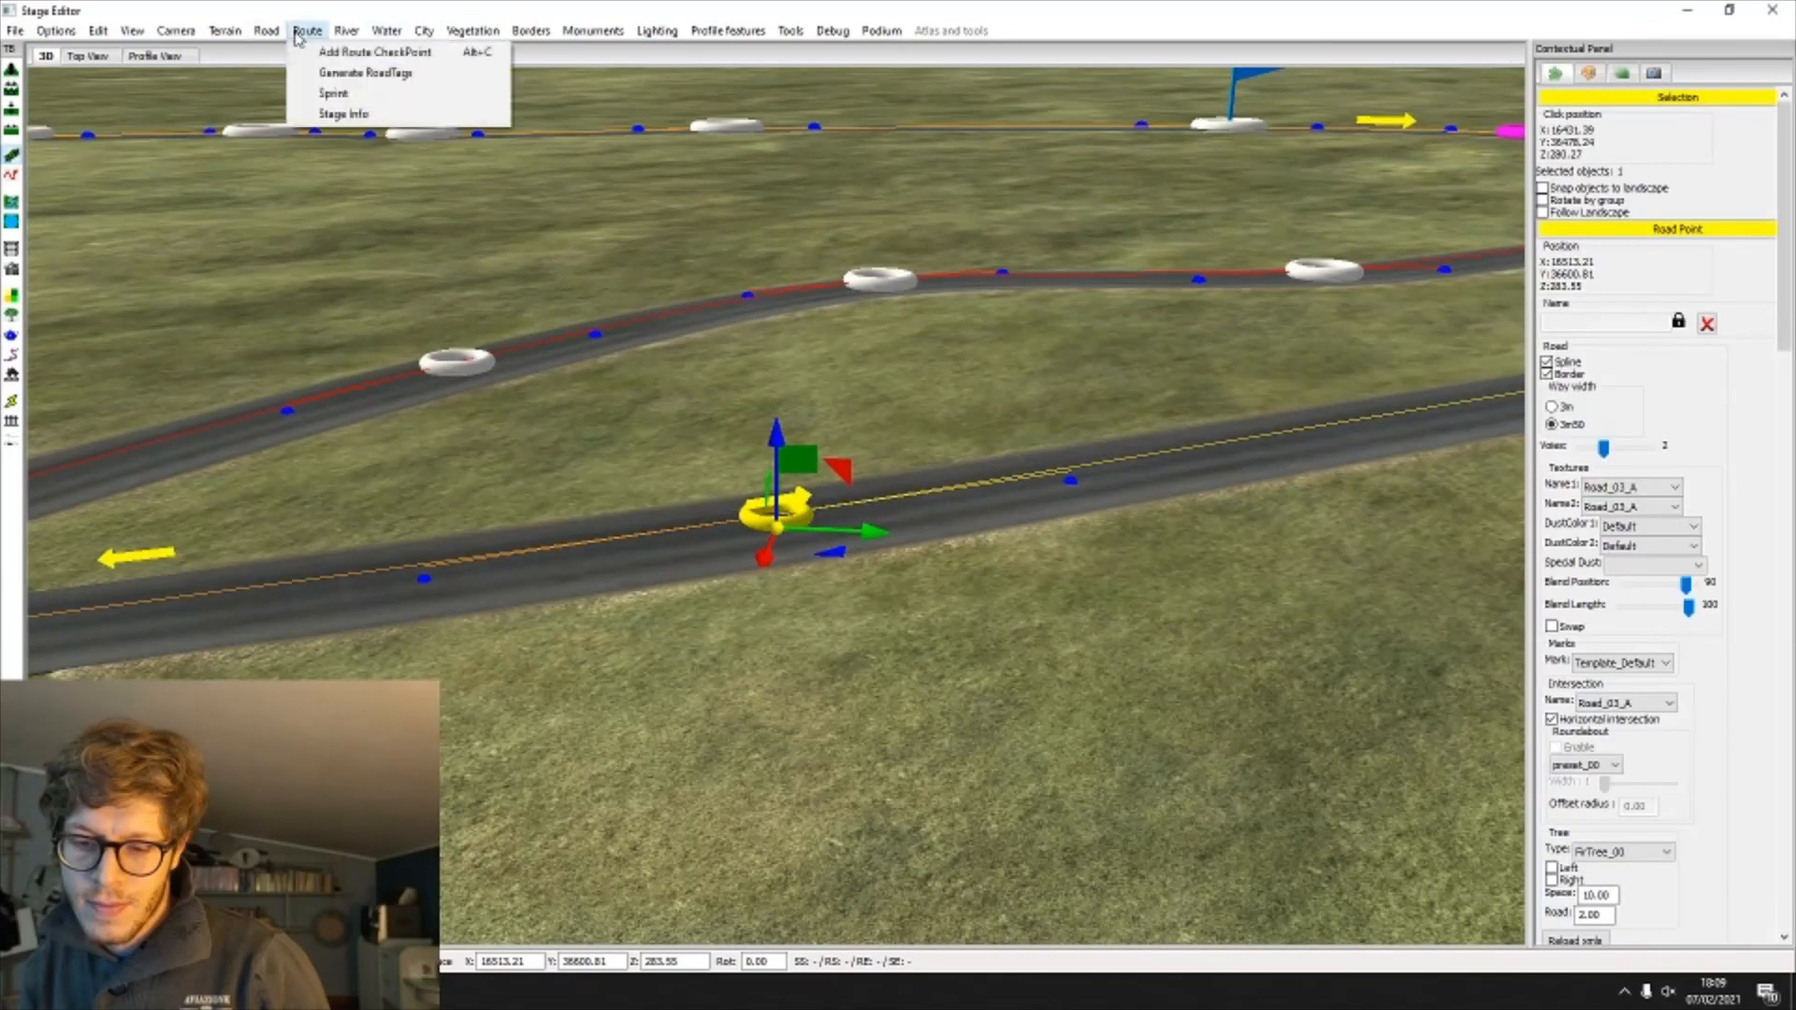
pyautogui.click(320, 95)
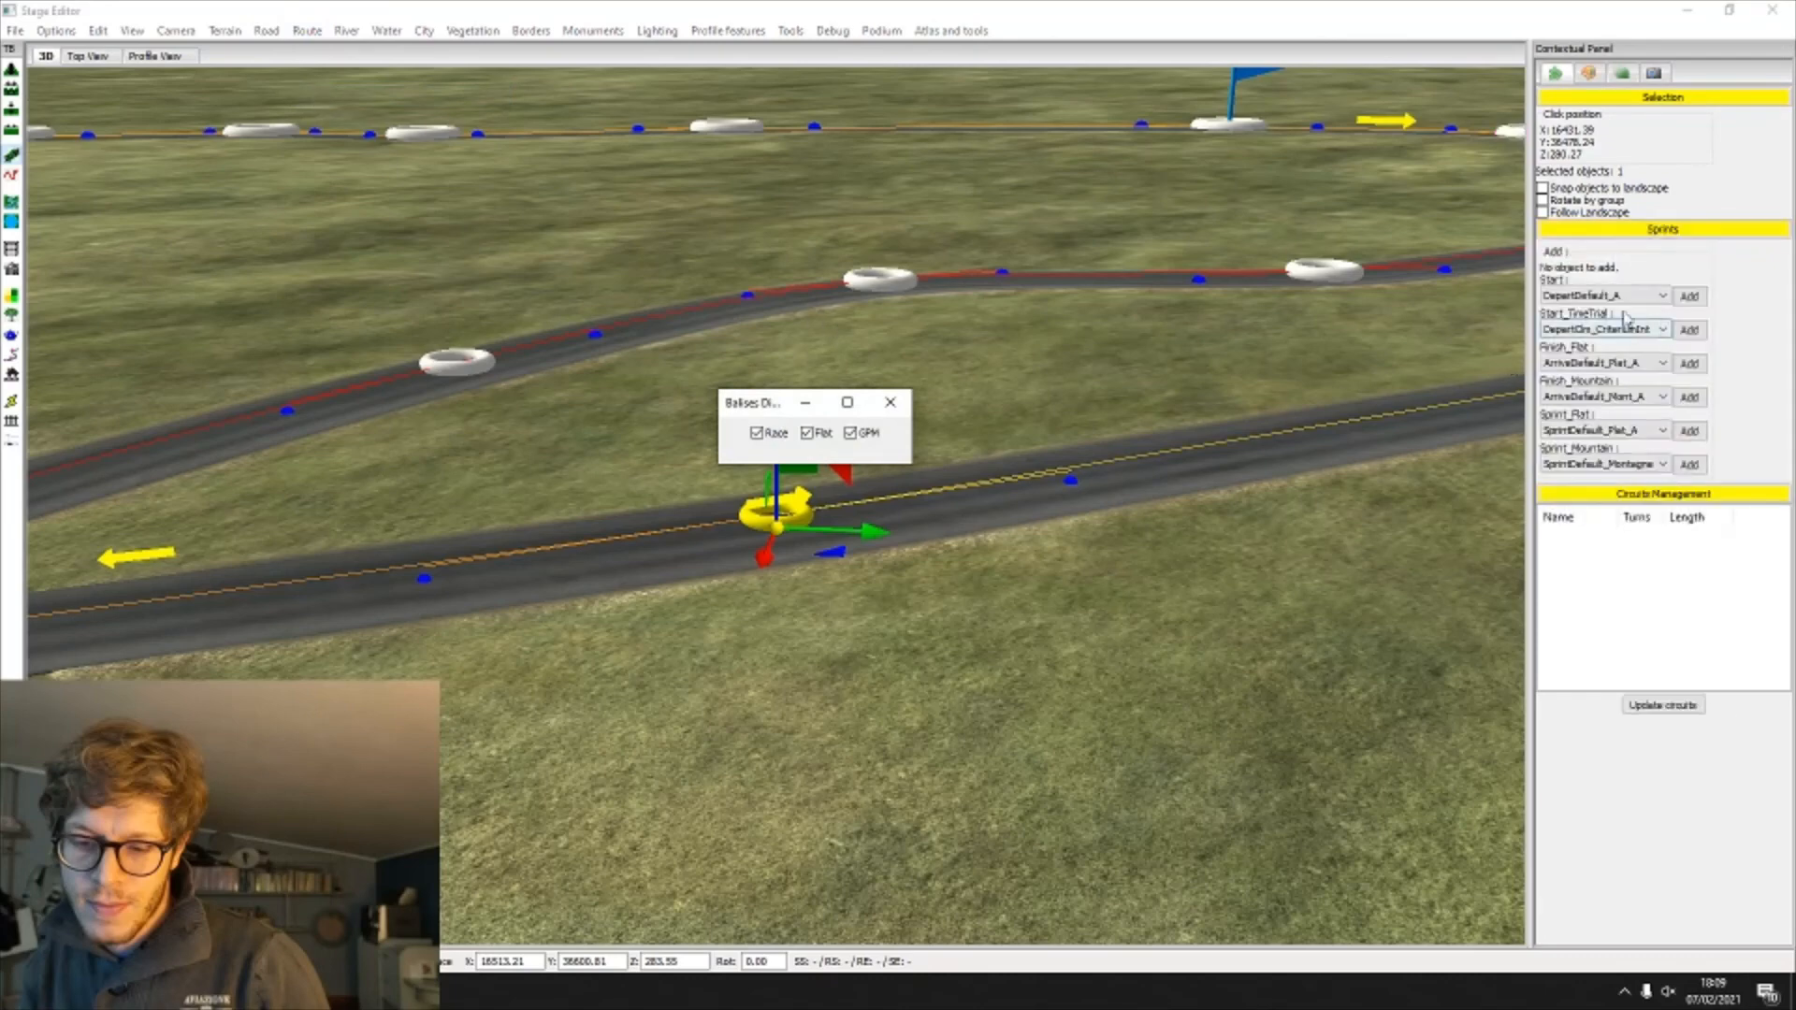
pyautogui.click(1602, 298)
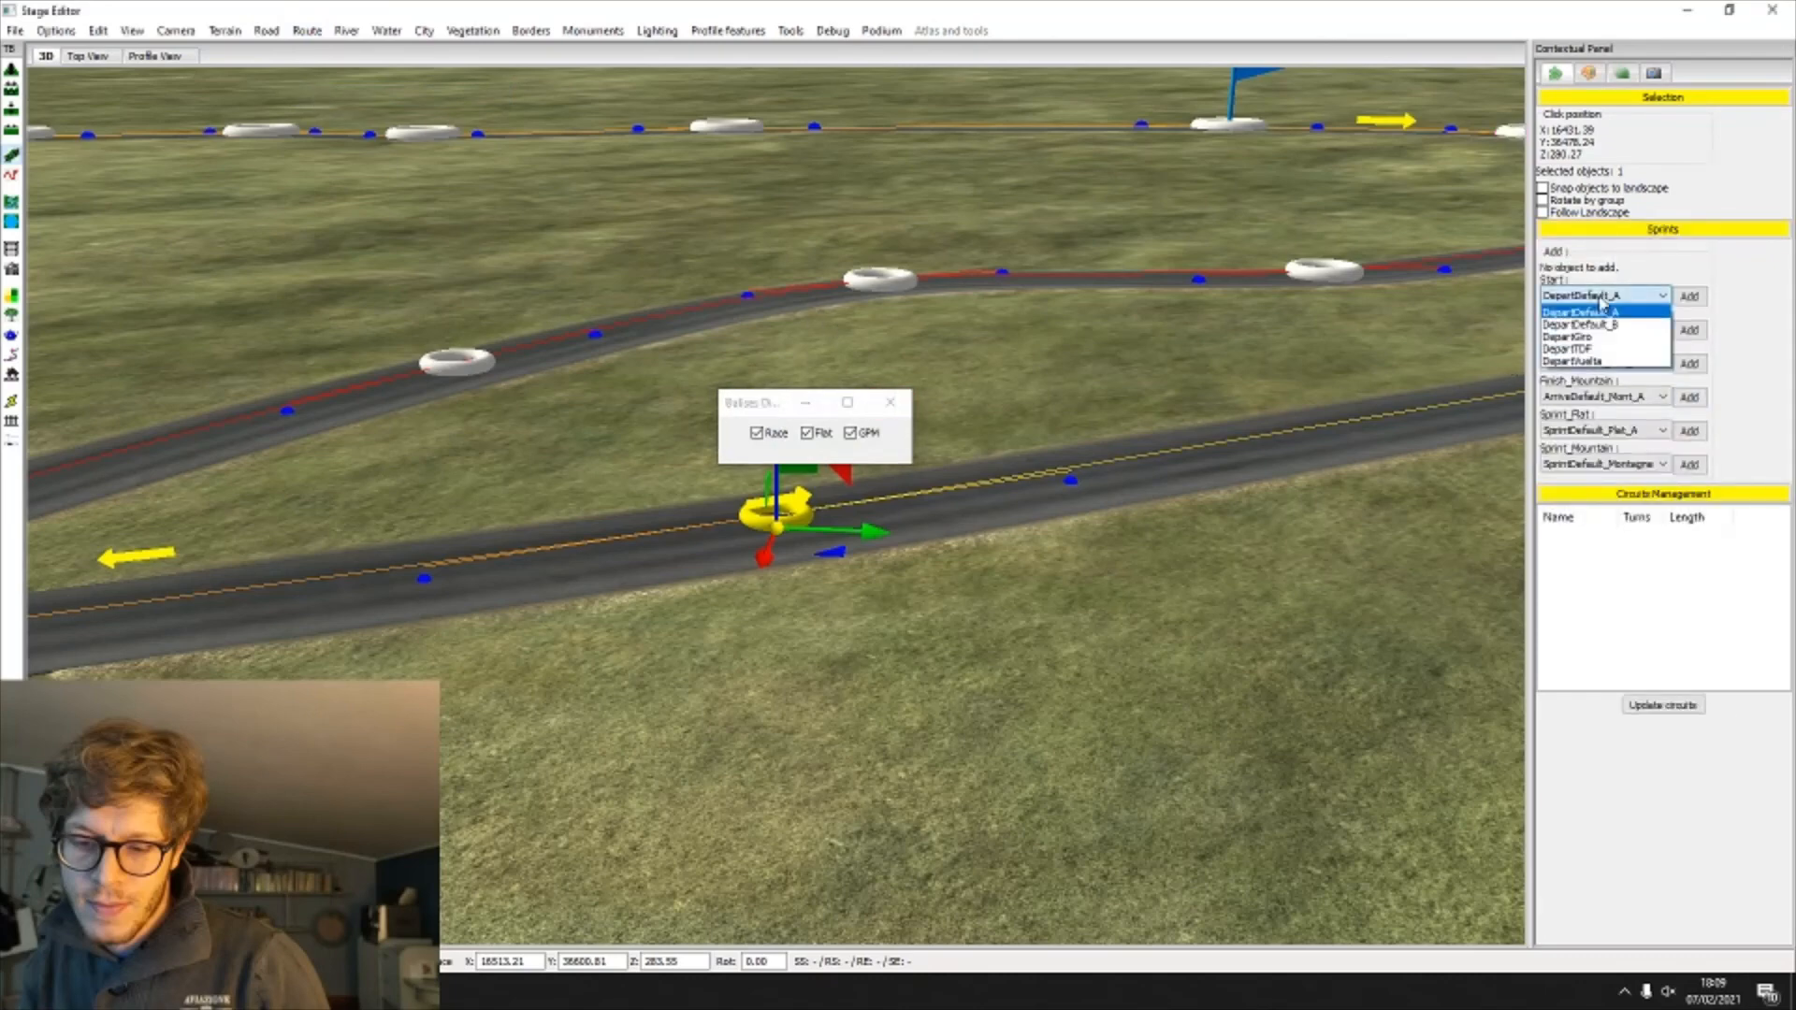
pyautogui.click(1608, 312)
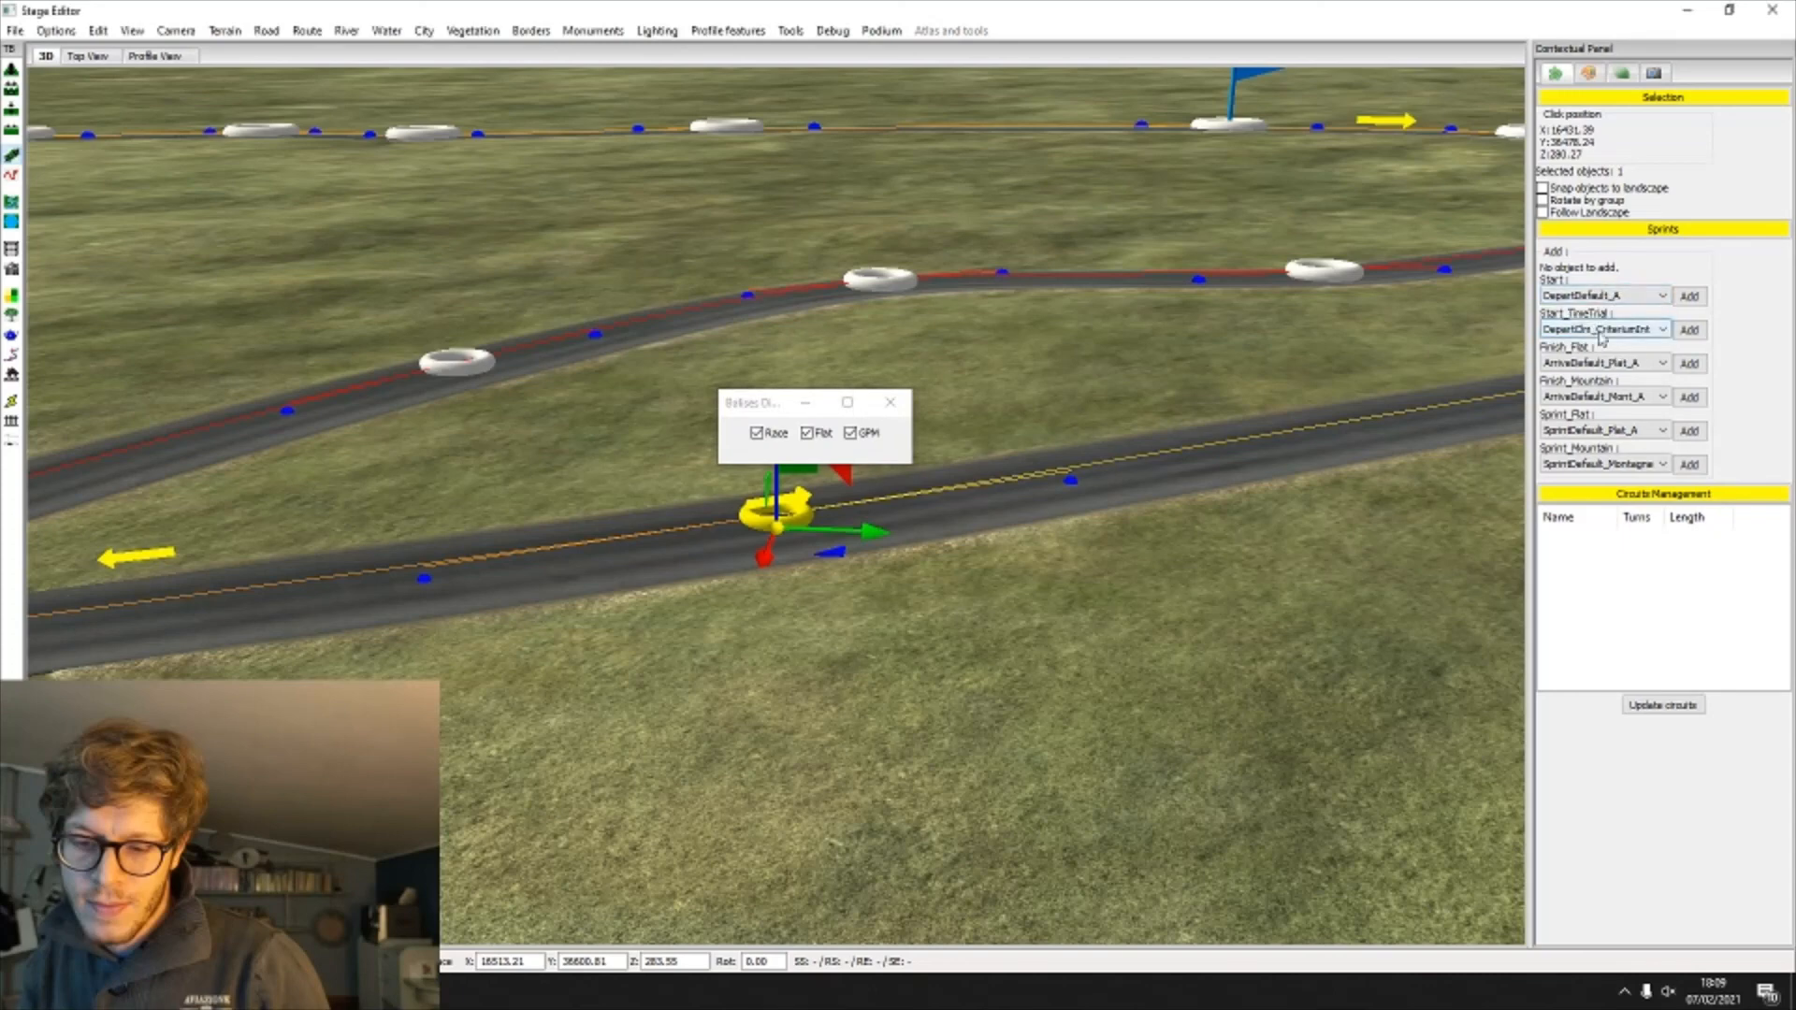
pyautogui.click(1601, 332)
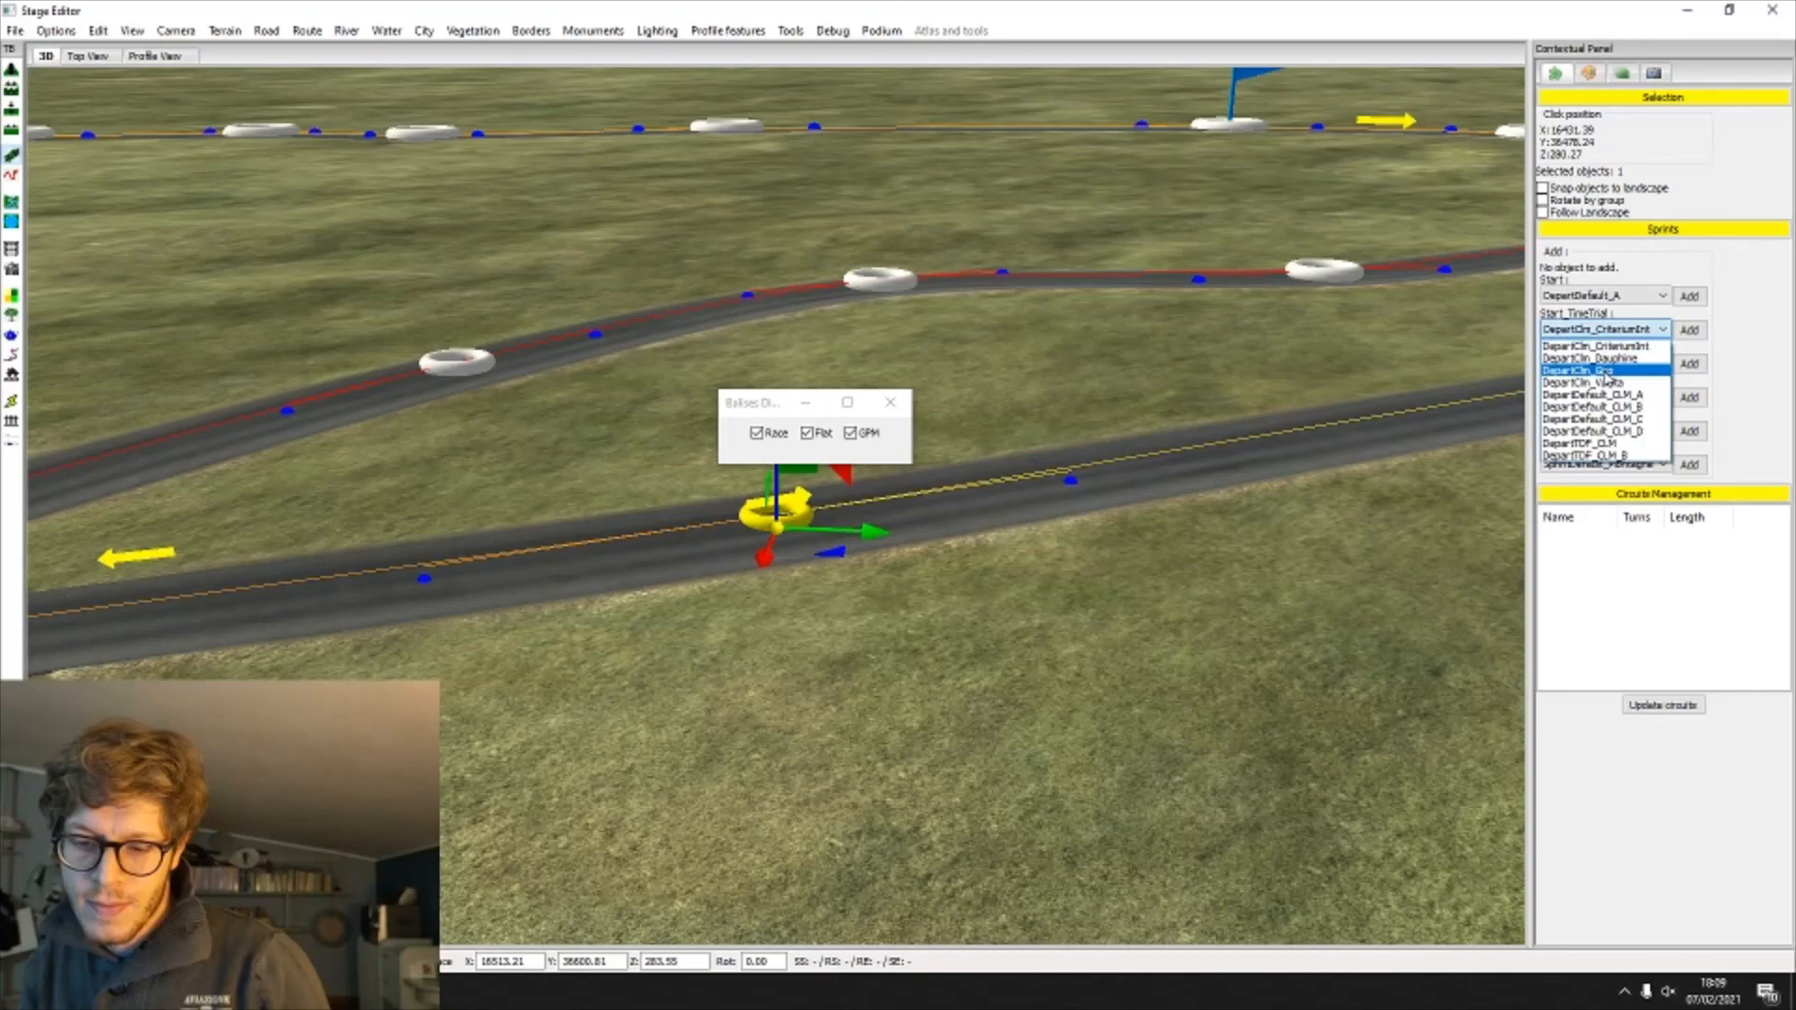
pyautogui.click(1605, 373)
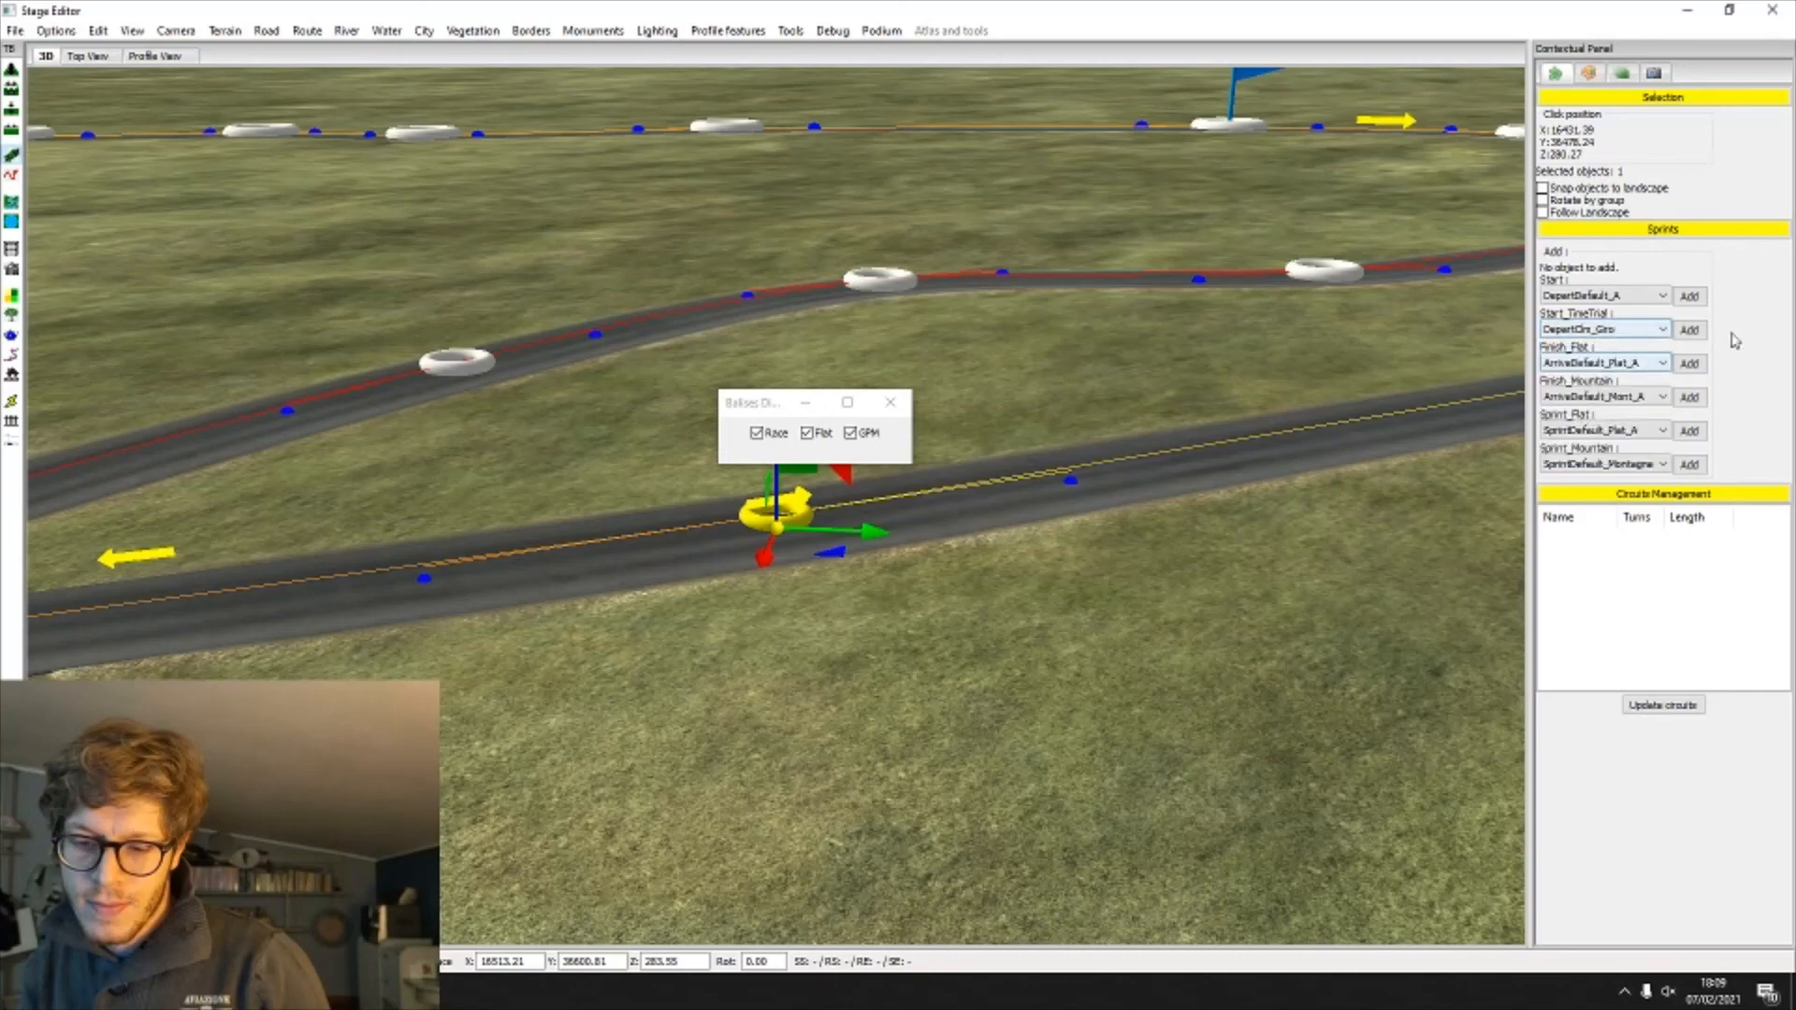
# Step: Place the DepartClm_Giro start on the road at about 4.07 km, just before the selected road point, and name it Bra
pyautogui.click(1689, 329)
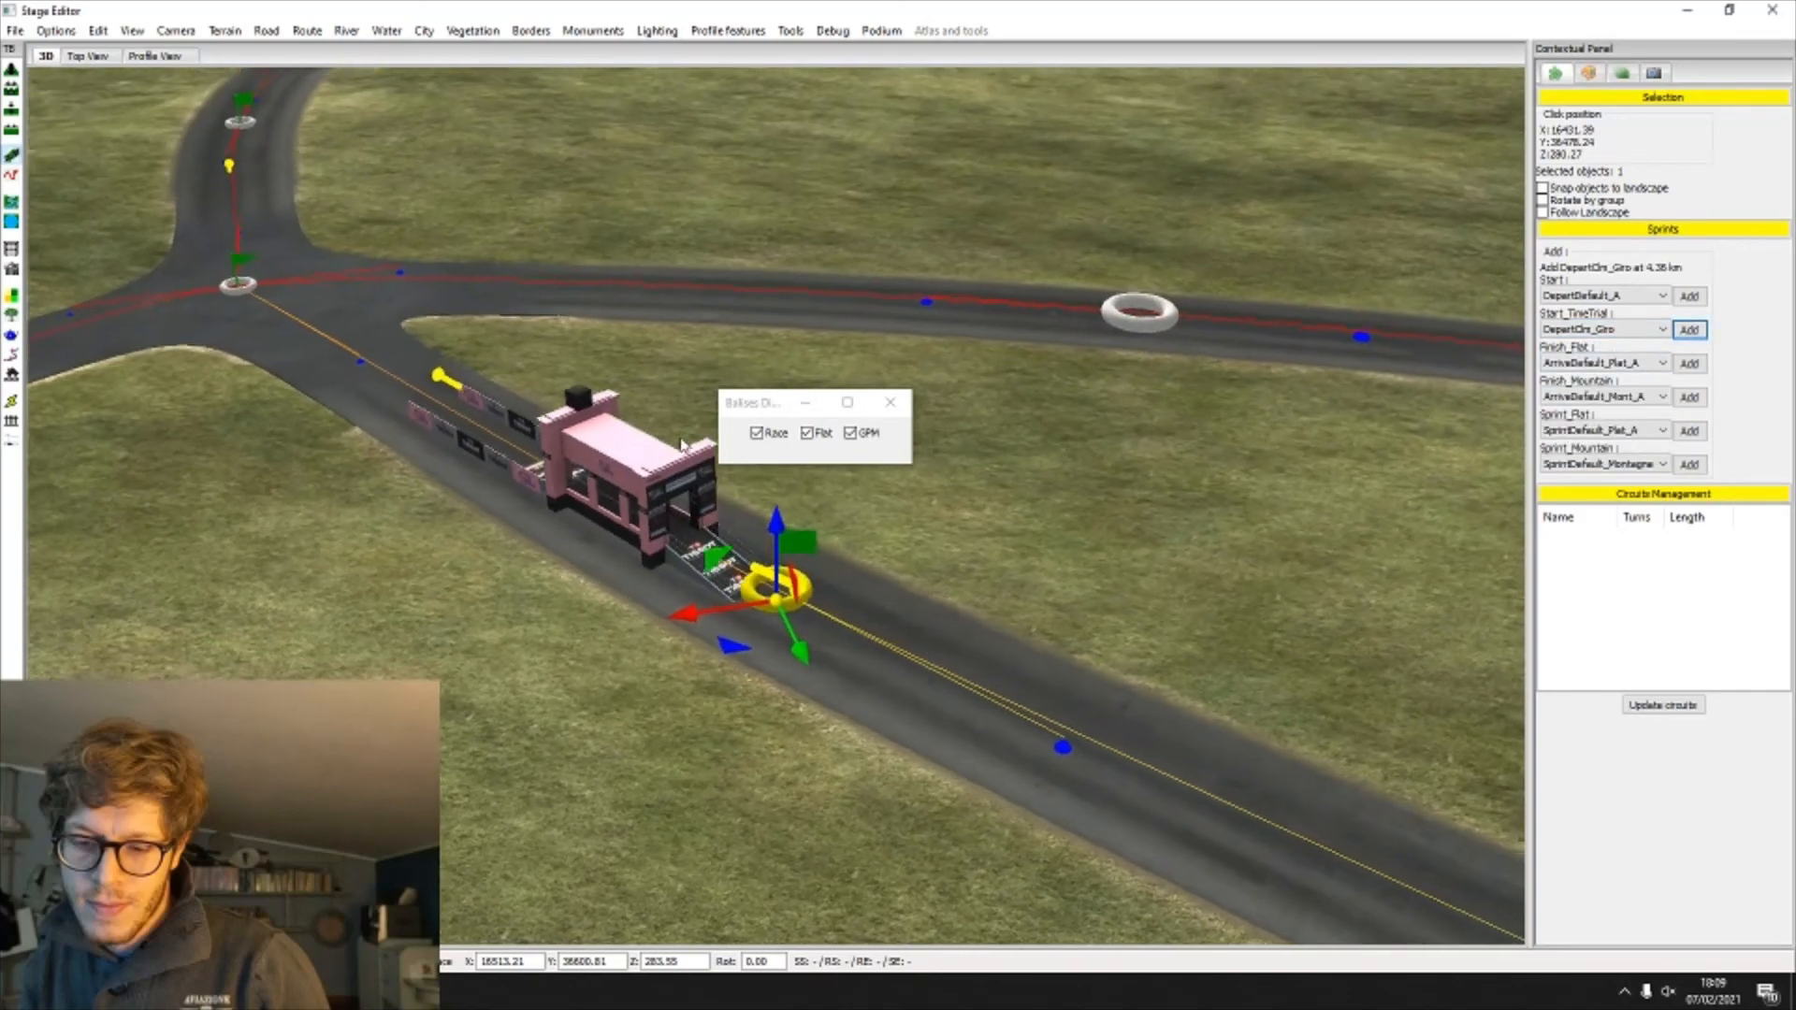
pyautogui.moveTo(683, 444); pyautogui.dragTo(1169, 650)
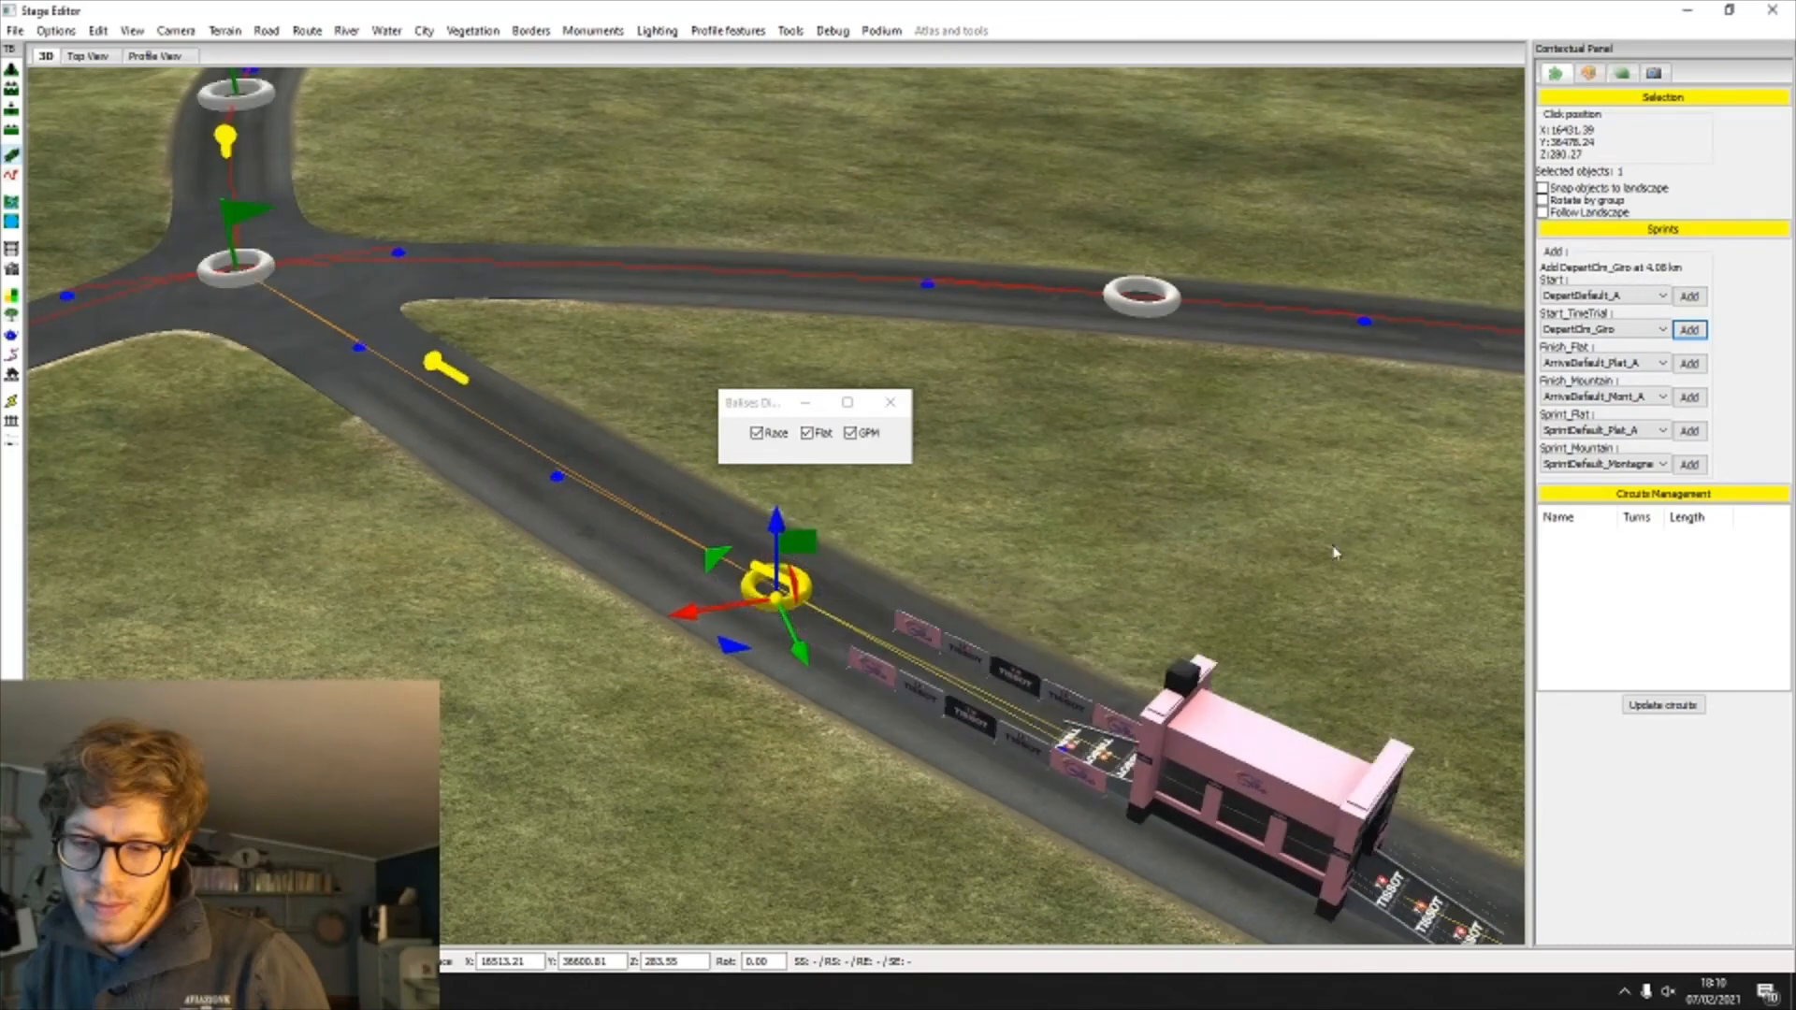
pyautogui.scroll(-3, 1335, 552)
pyautogui.moveTo(1335, 561); pyautogui.dragTo(421, 659, button='middle')
pyautogui.press('Left')
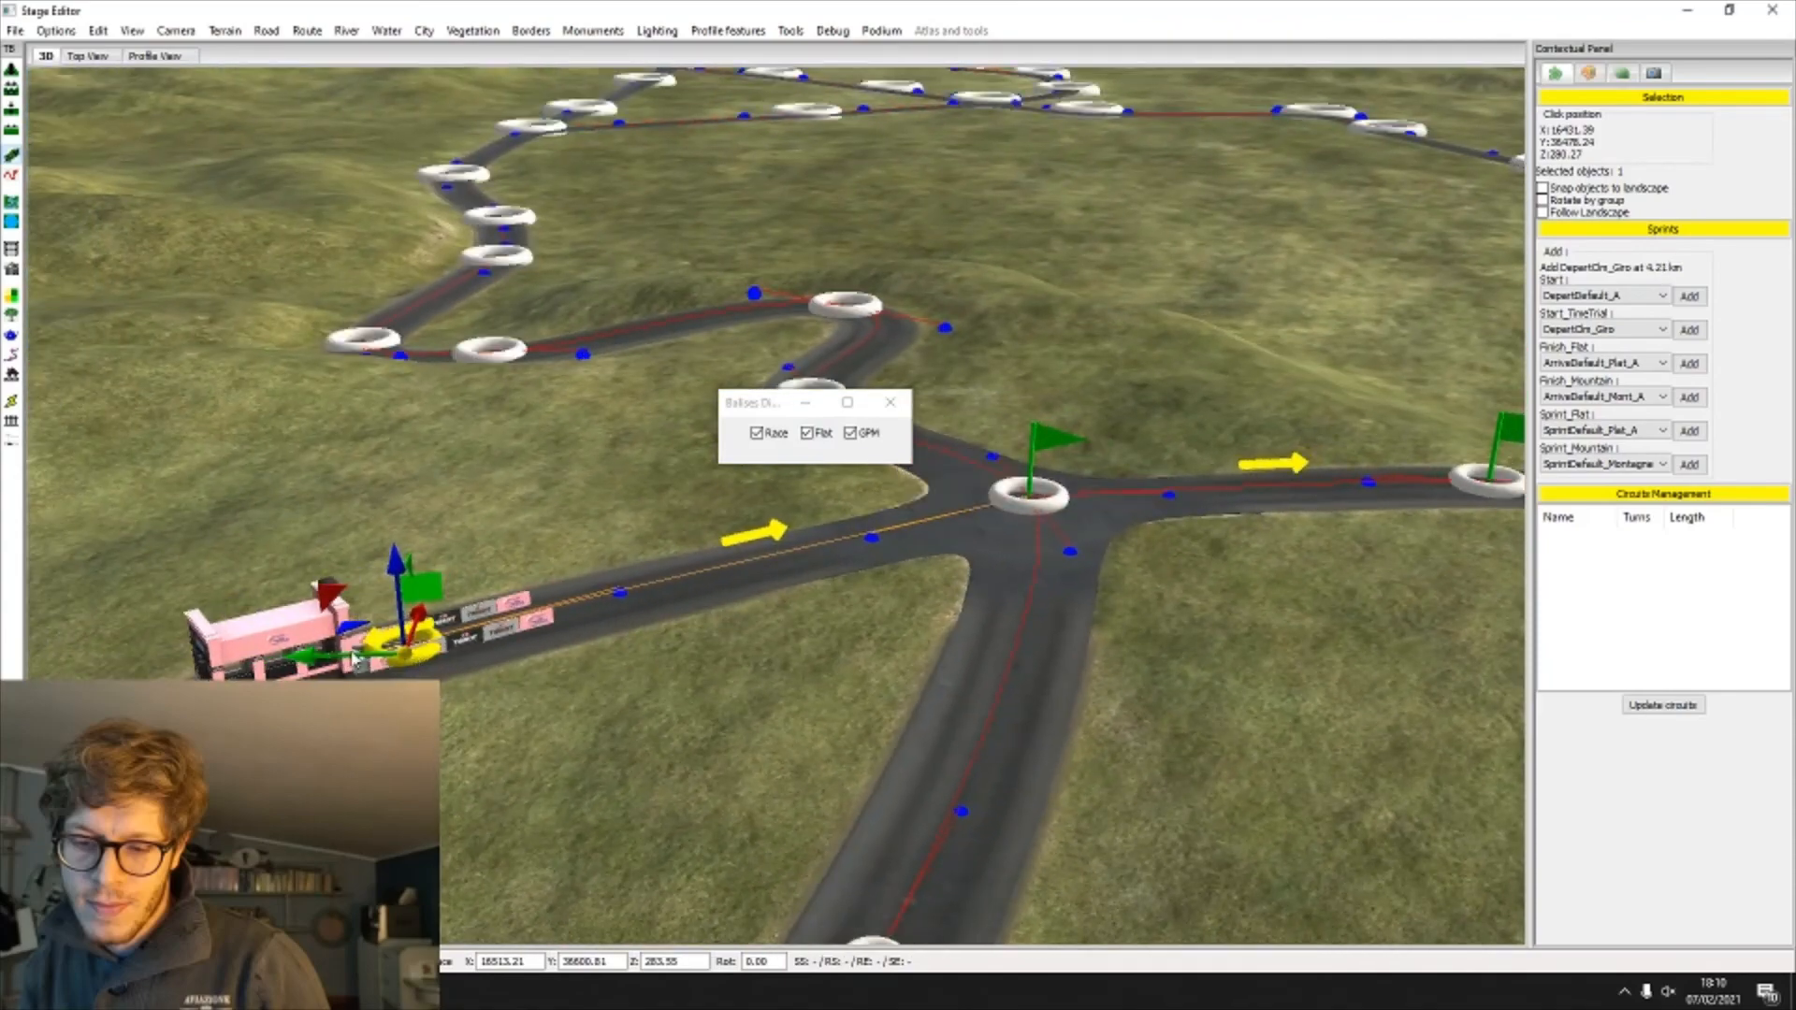
pyautogui.press('Left')
pyautogui.press('Down')
pyautogui.press('Left')
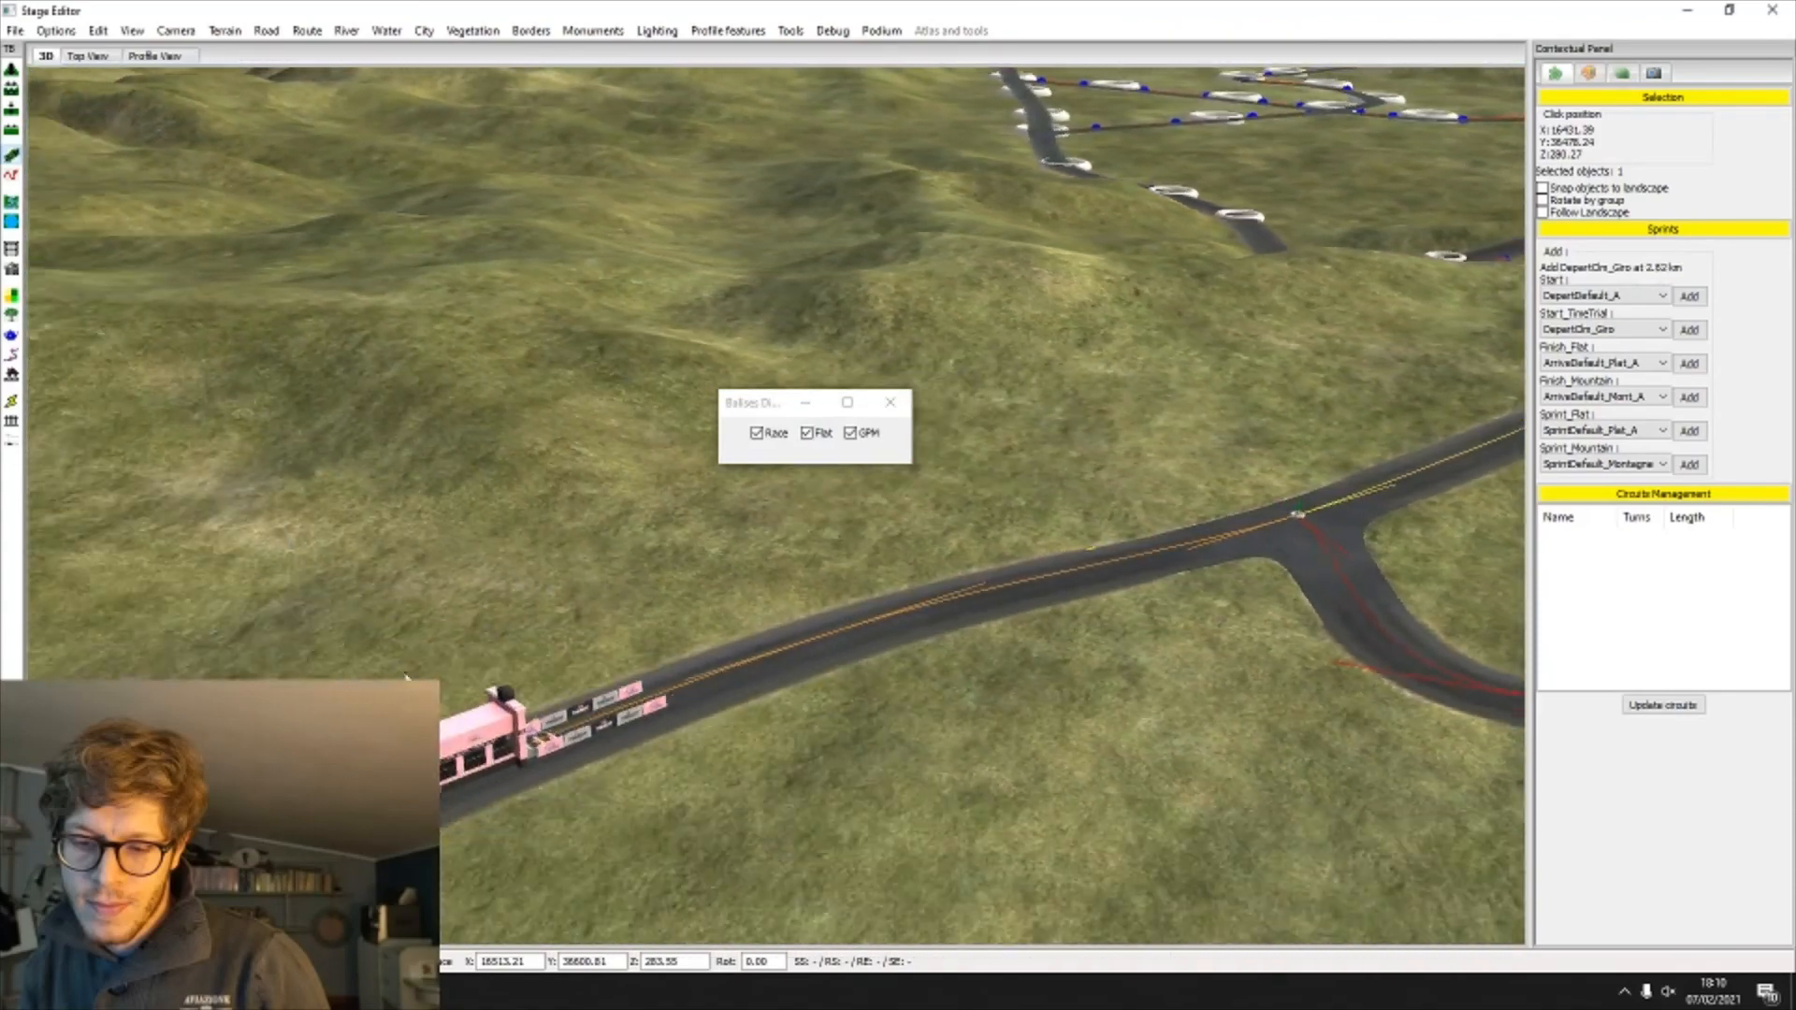
pyautogui.press('Down')
pyautogui.press('Right')
pyautogui.press('Right')
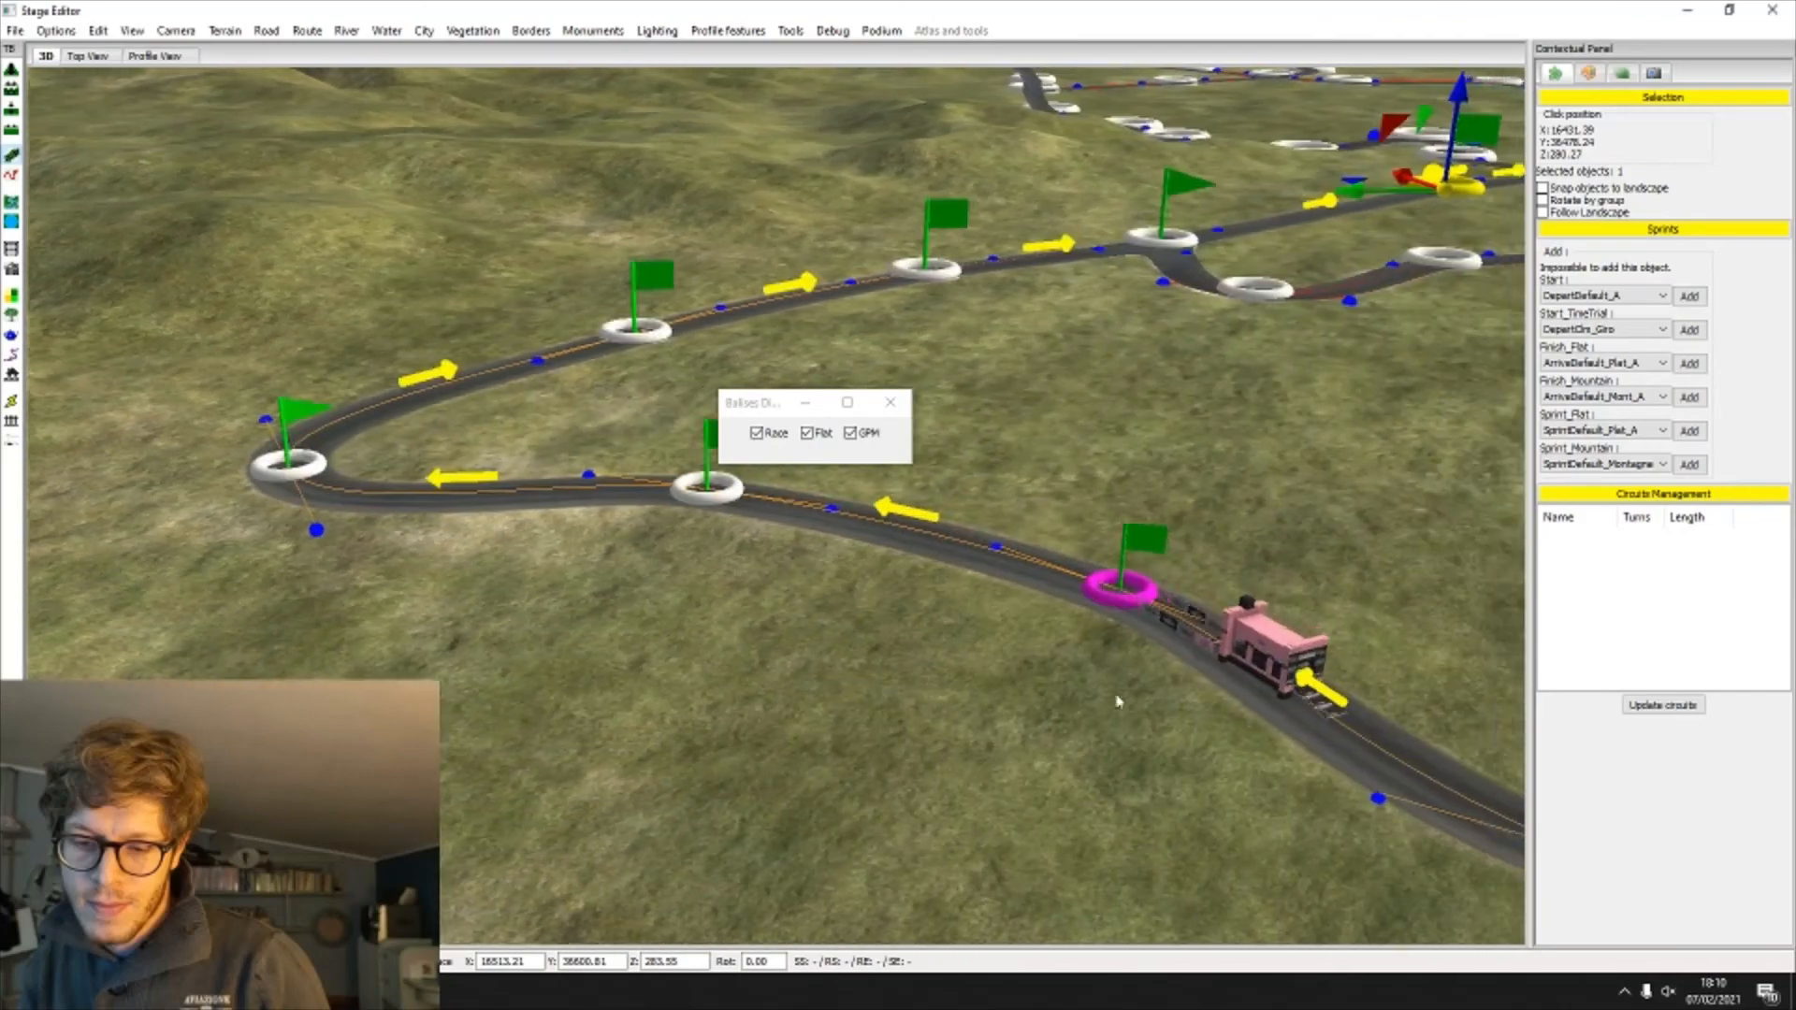
pyautogui.press('Down')
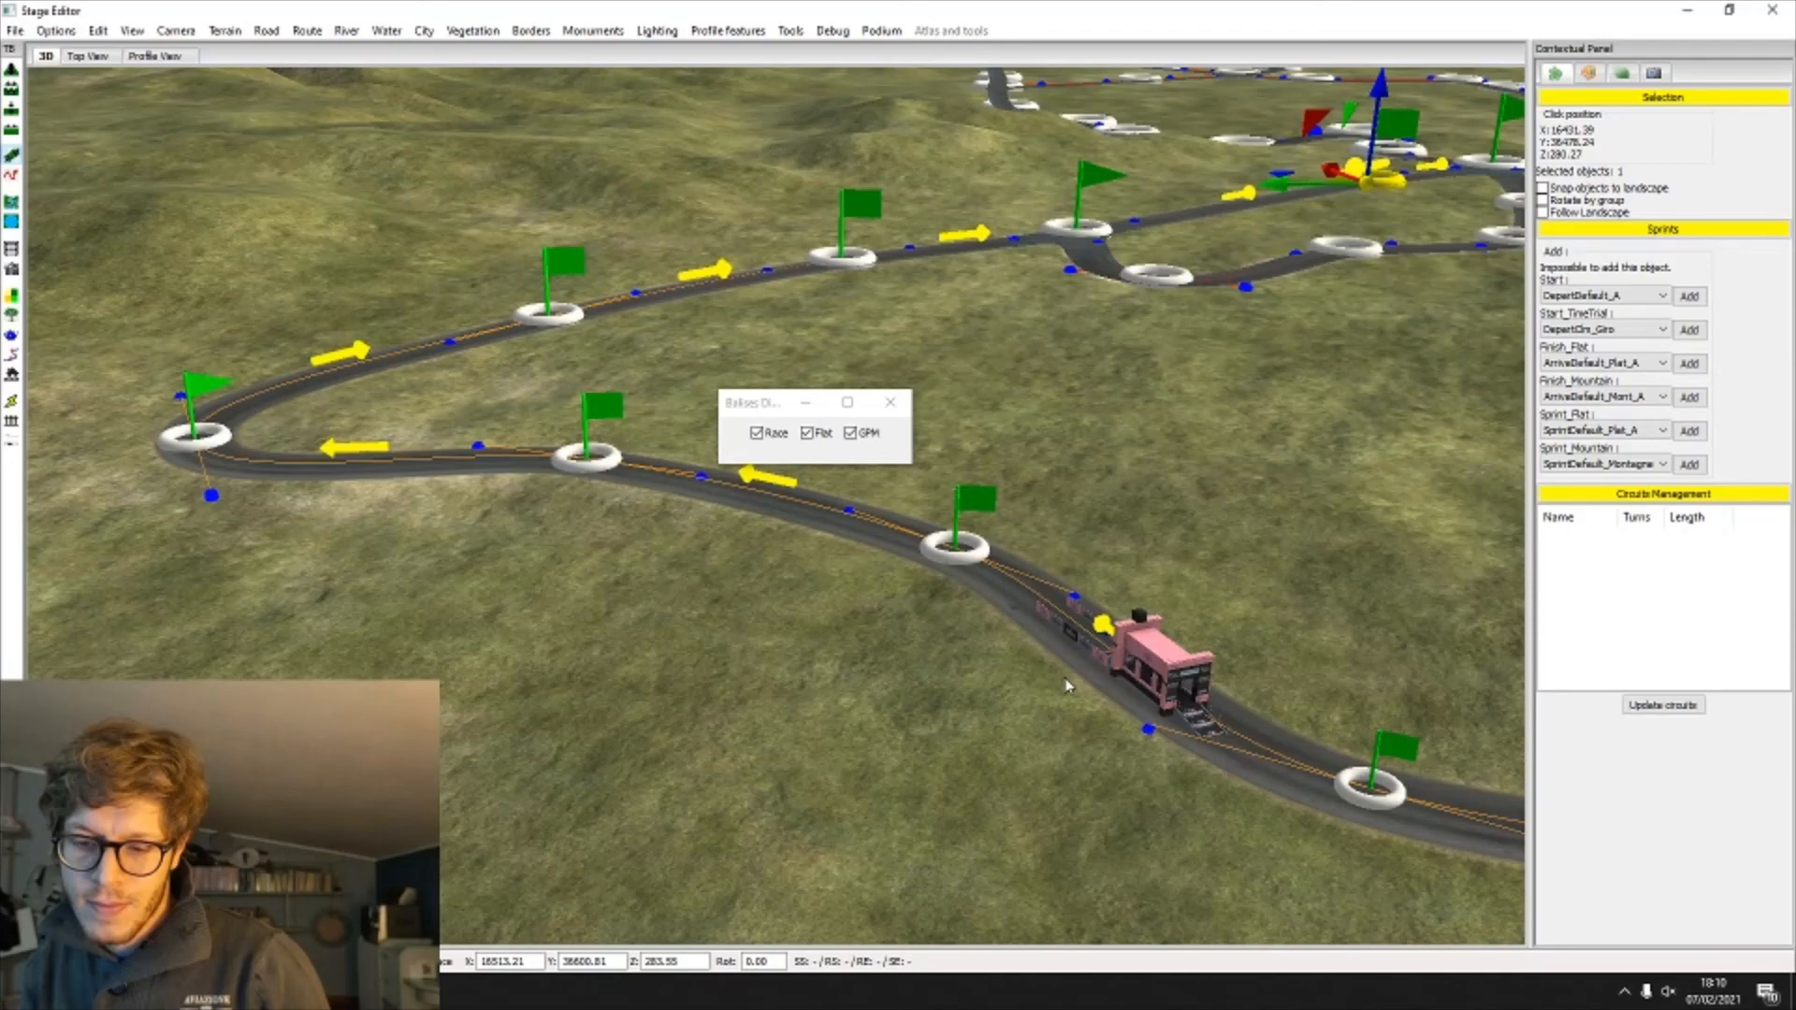
pyautogui.press('Up')
pyautogui.press('Down')
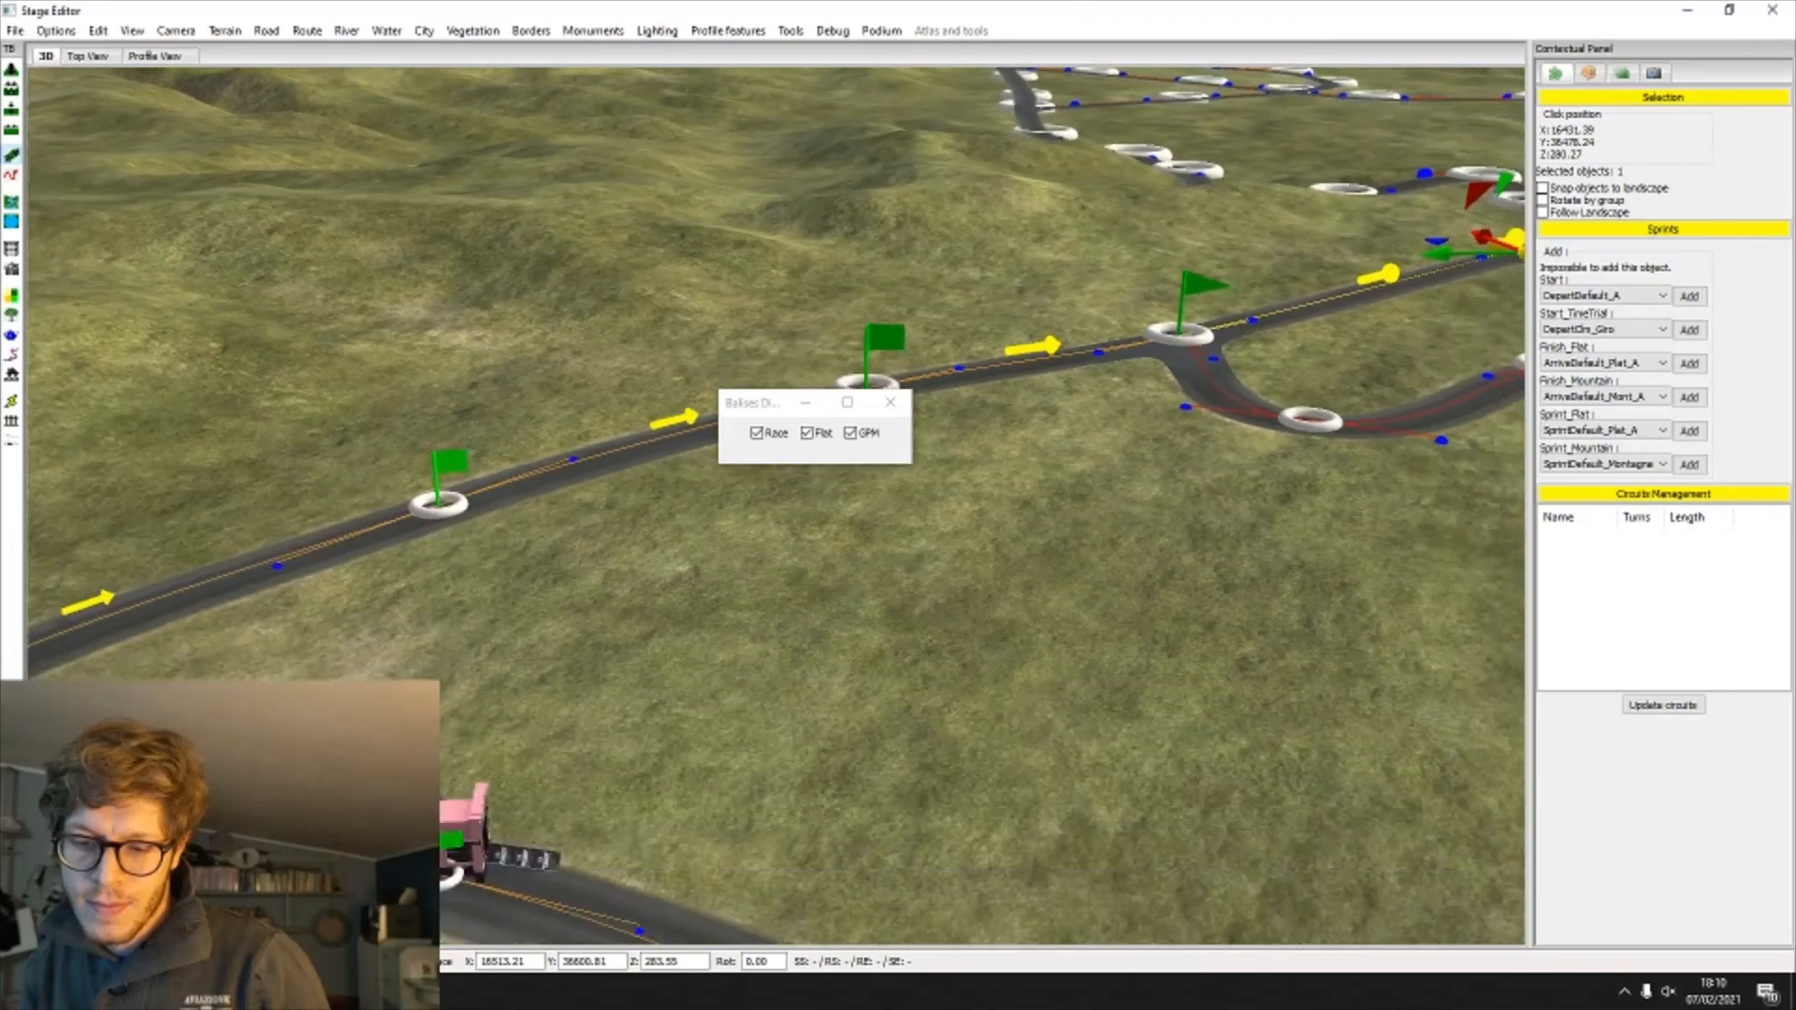
pyautogui.press('Down')
pyautogui.press('Left')
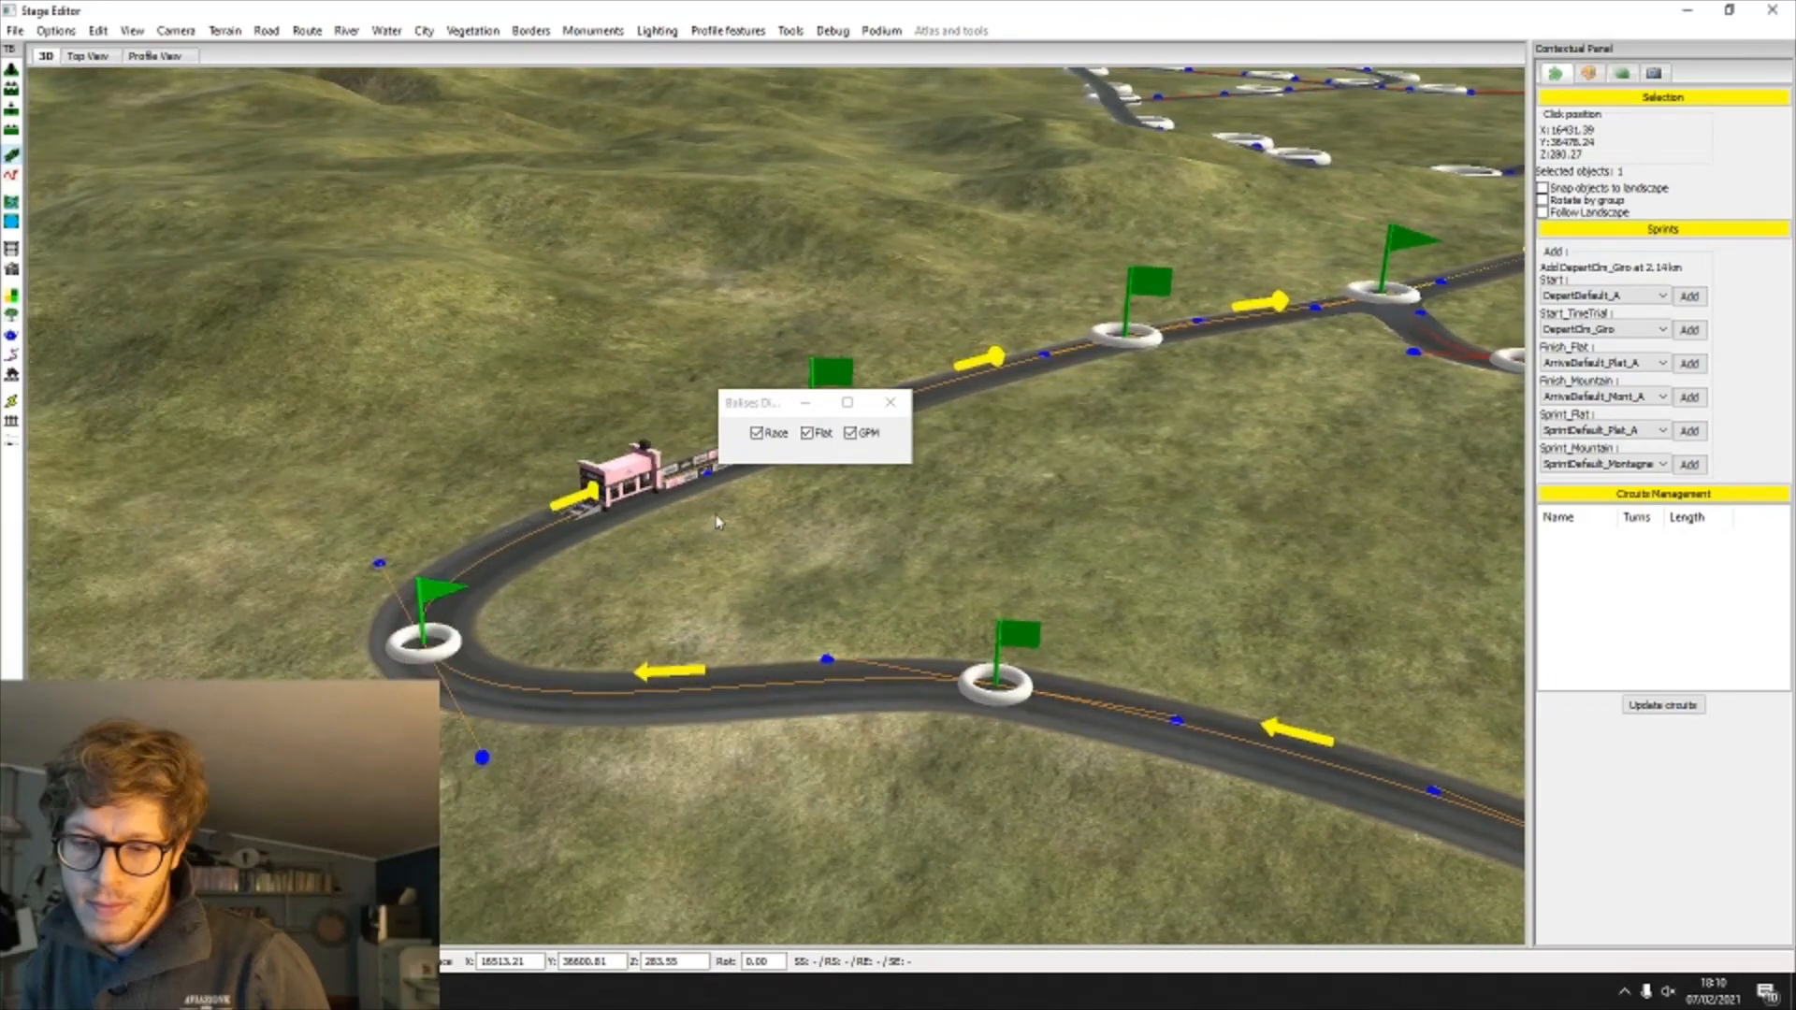
pyautogui.press('Right')
pyautogui.press('Up')
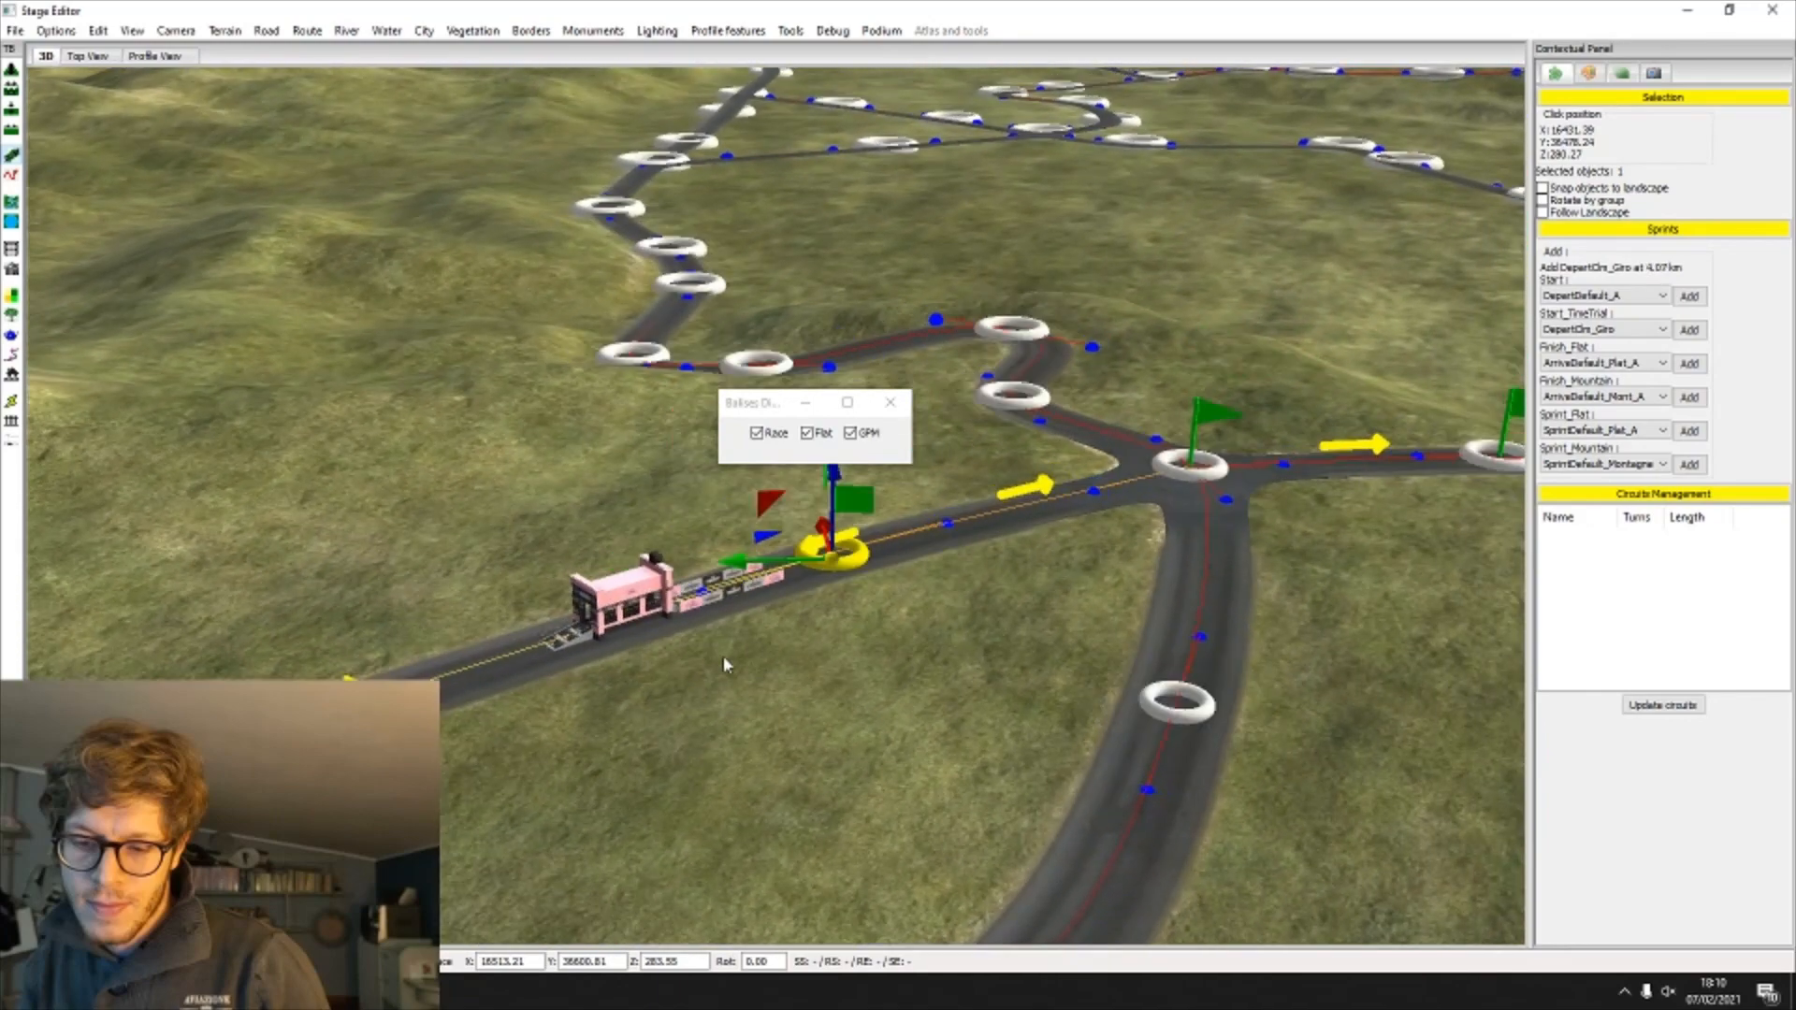
pyautogui.click(725, 664)
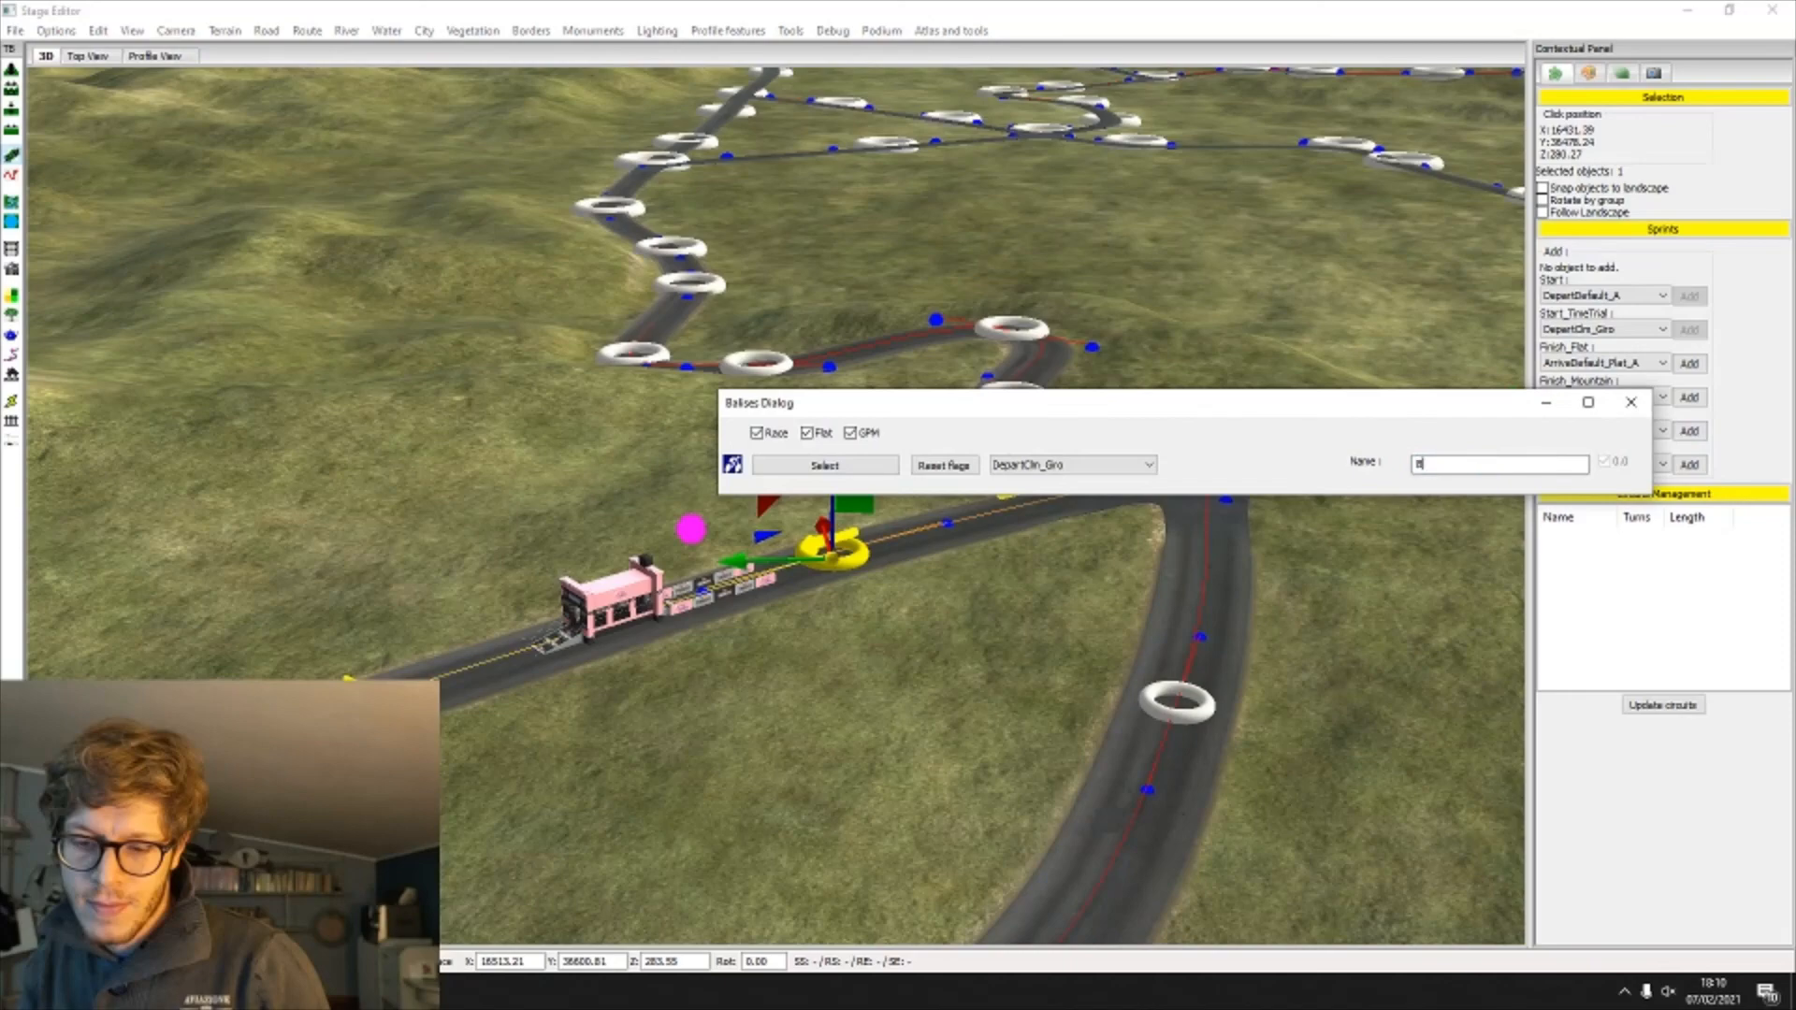
pyautogui.click(1632, 405)
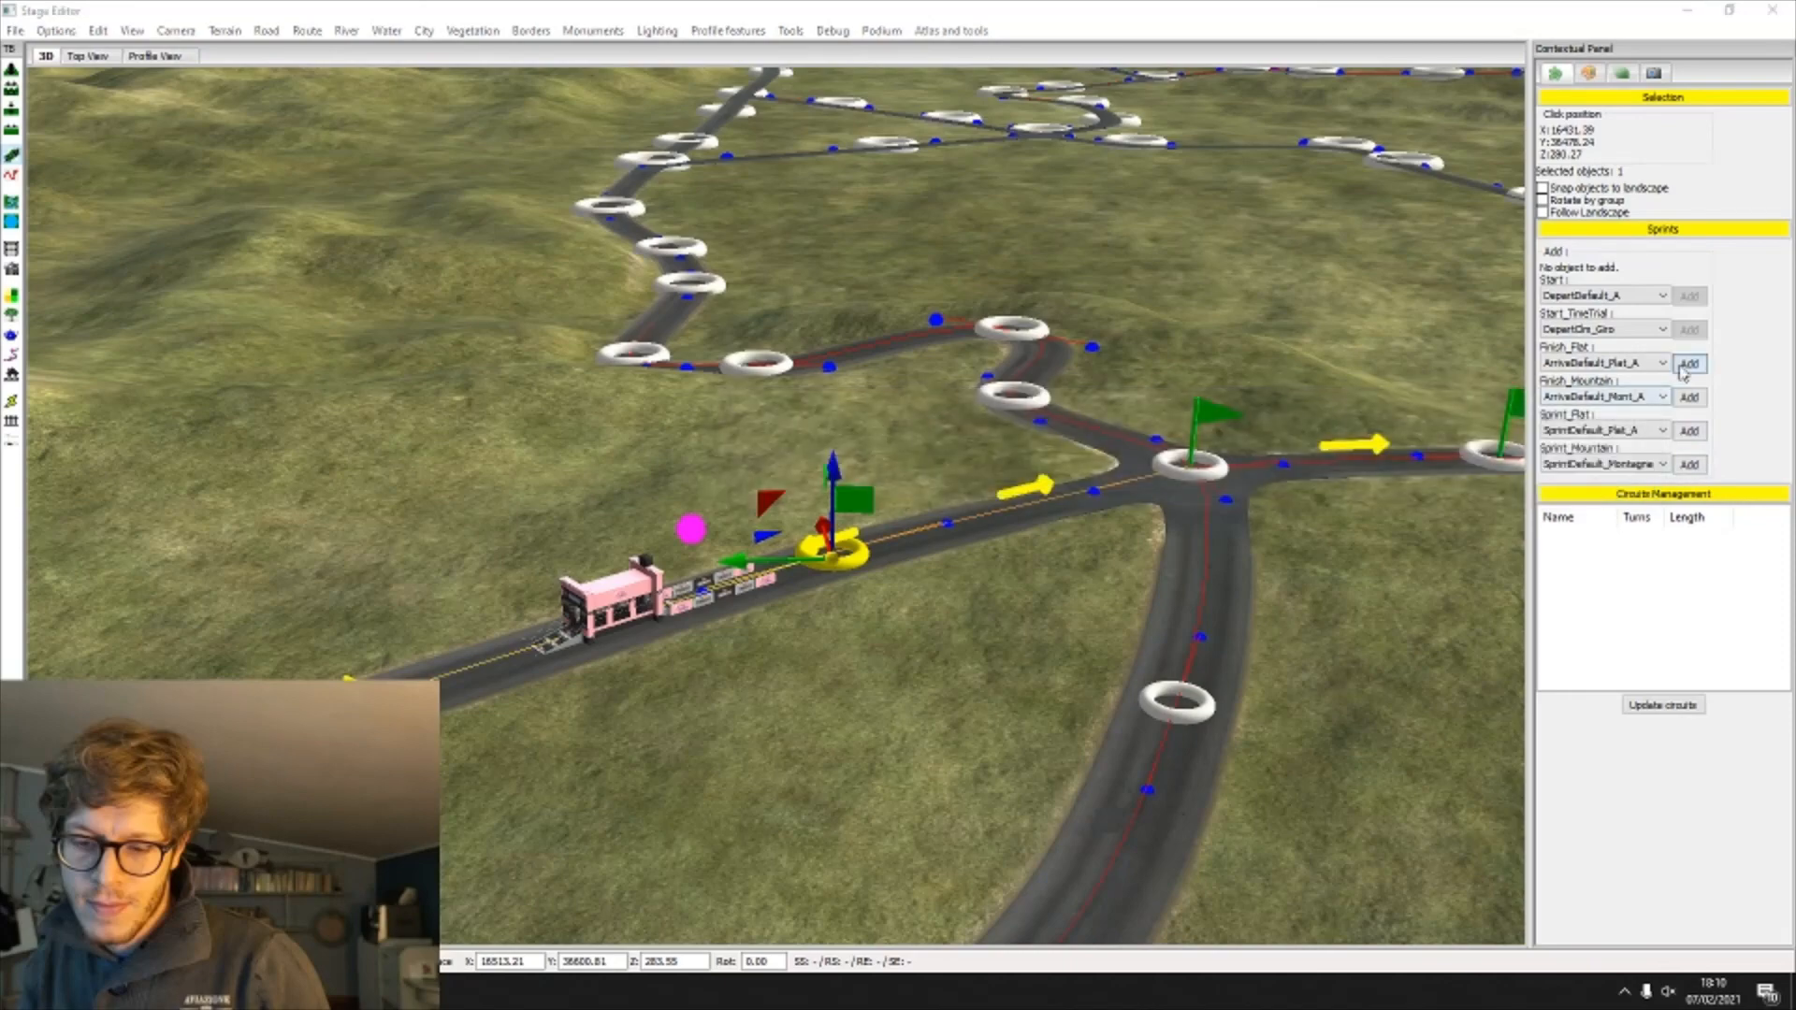
pyautogui.moveTo(909, 772); pyautogui.dragTo(1395, 511, button='middle')
pyautogui.click(1688, 363)
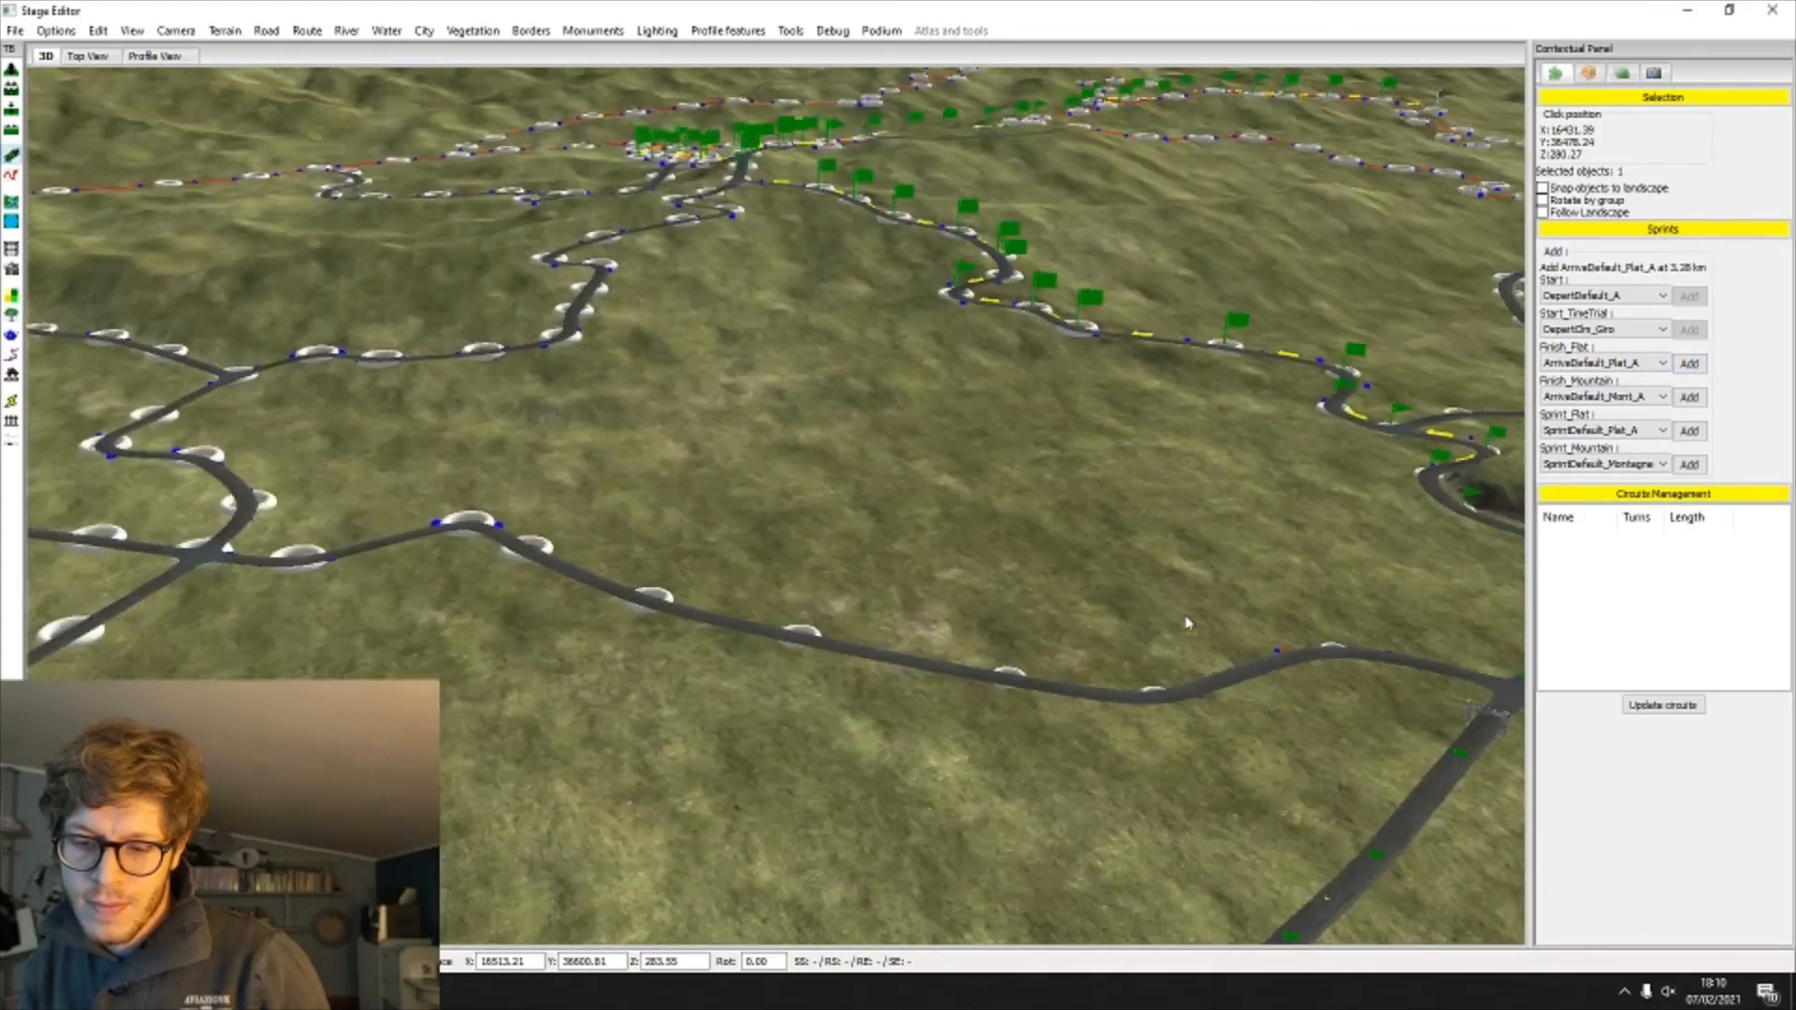
pyautogui.moveTo(1186, 622)
pyautogui.mouseDown(button='middle')
pyautogui.moveTo(452, 609)
pyautogui.moveTo(884, 552)
pyautogui.moveTo(674, 593)
pyautogui.mouseUp(button='middle')
pyautogui.press('Down')
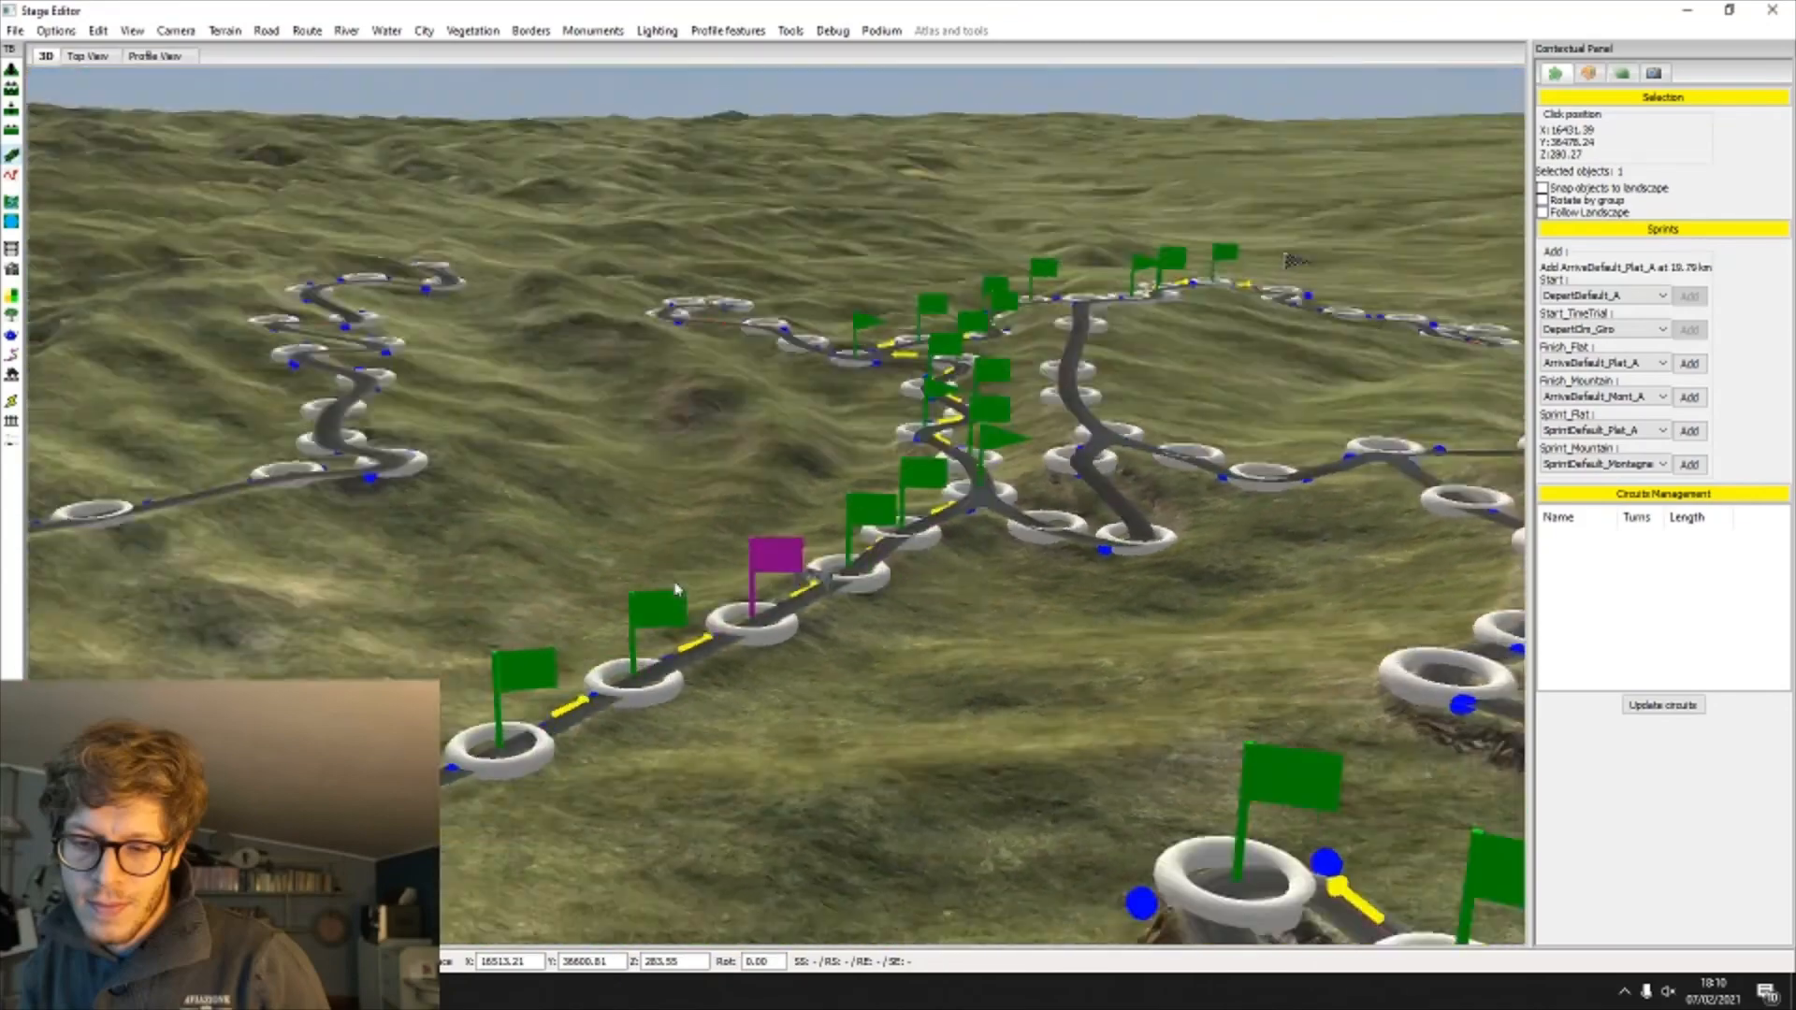
pyautogui.press('Up')
pyautogui.press('Right')
# Step: Select the road point at about 25 km in the stage profile and place the ArriveDefault_Plat_A flat finish there in 3D
pyautogui.click(159, 56)
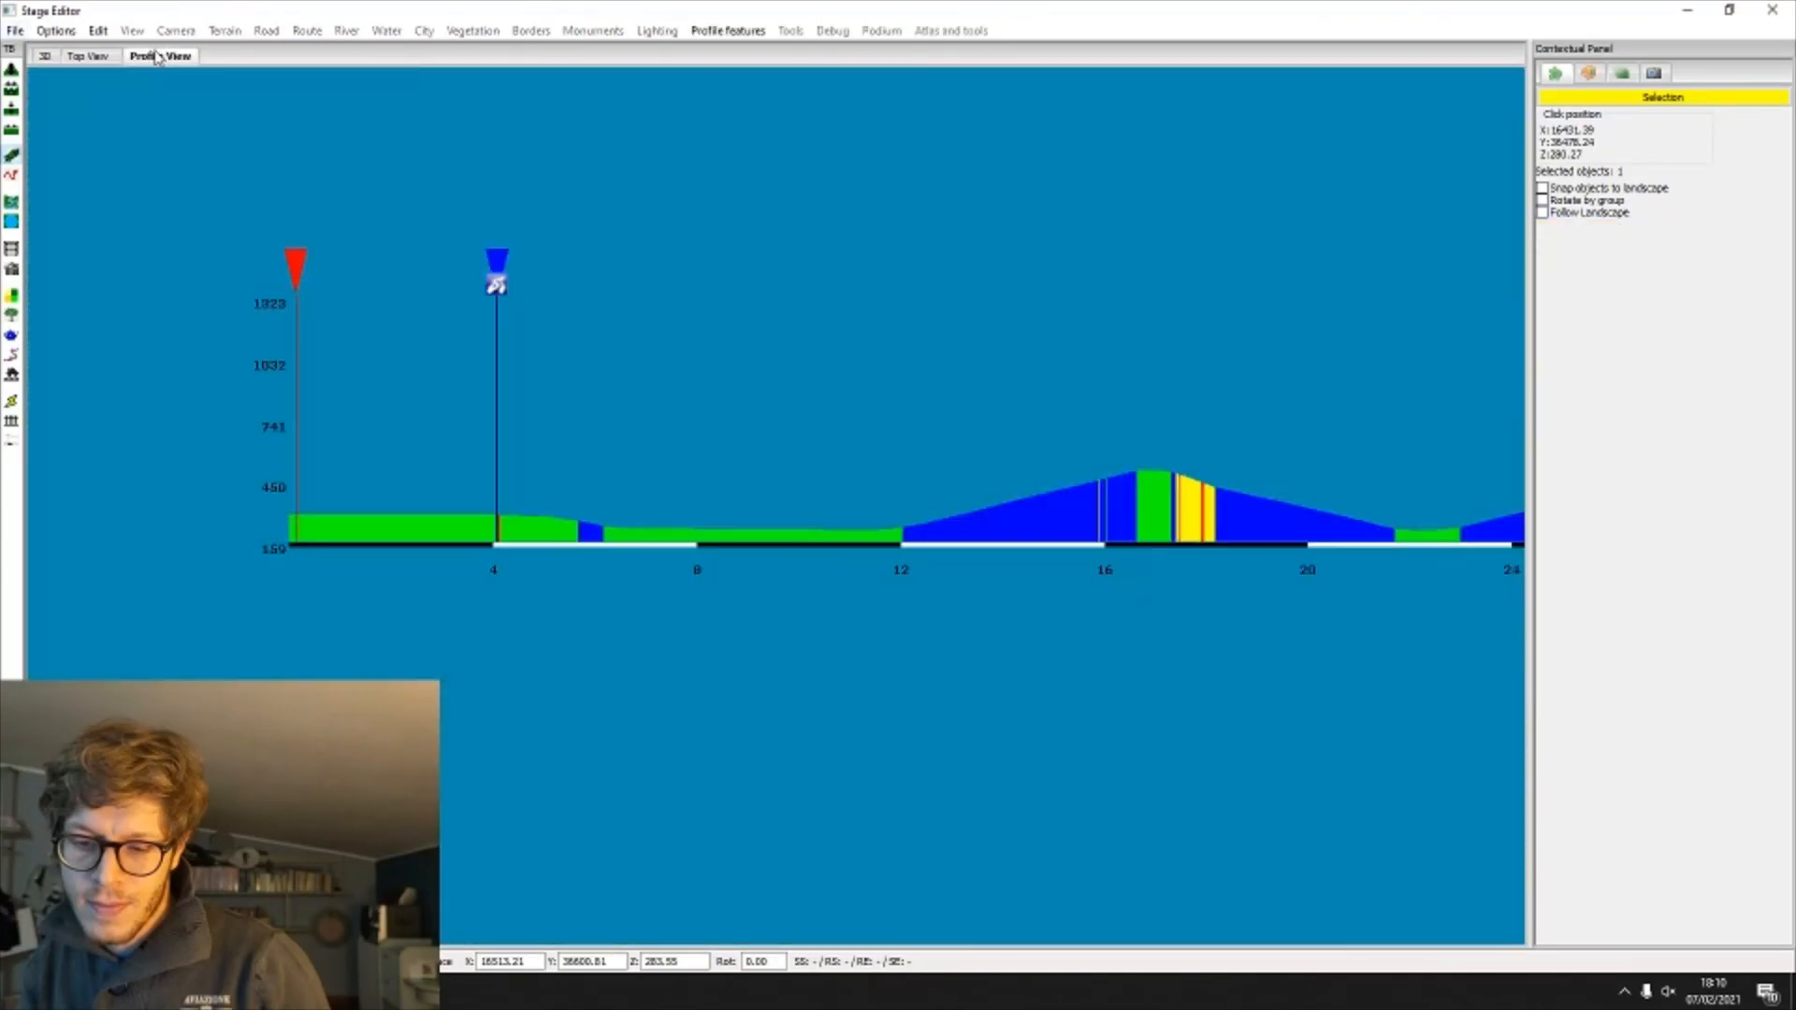
pyautogui.press('Right')
pyautogui.click(992, 488)
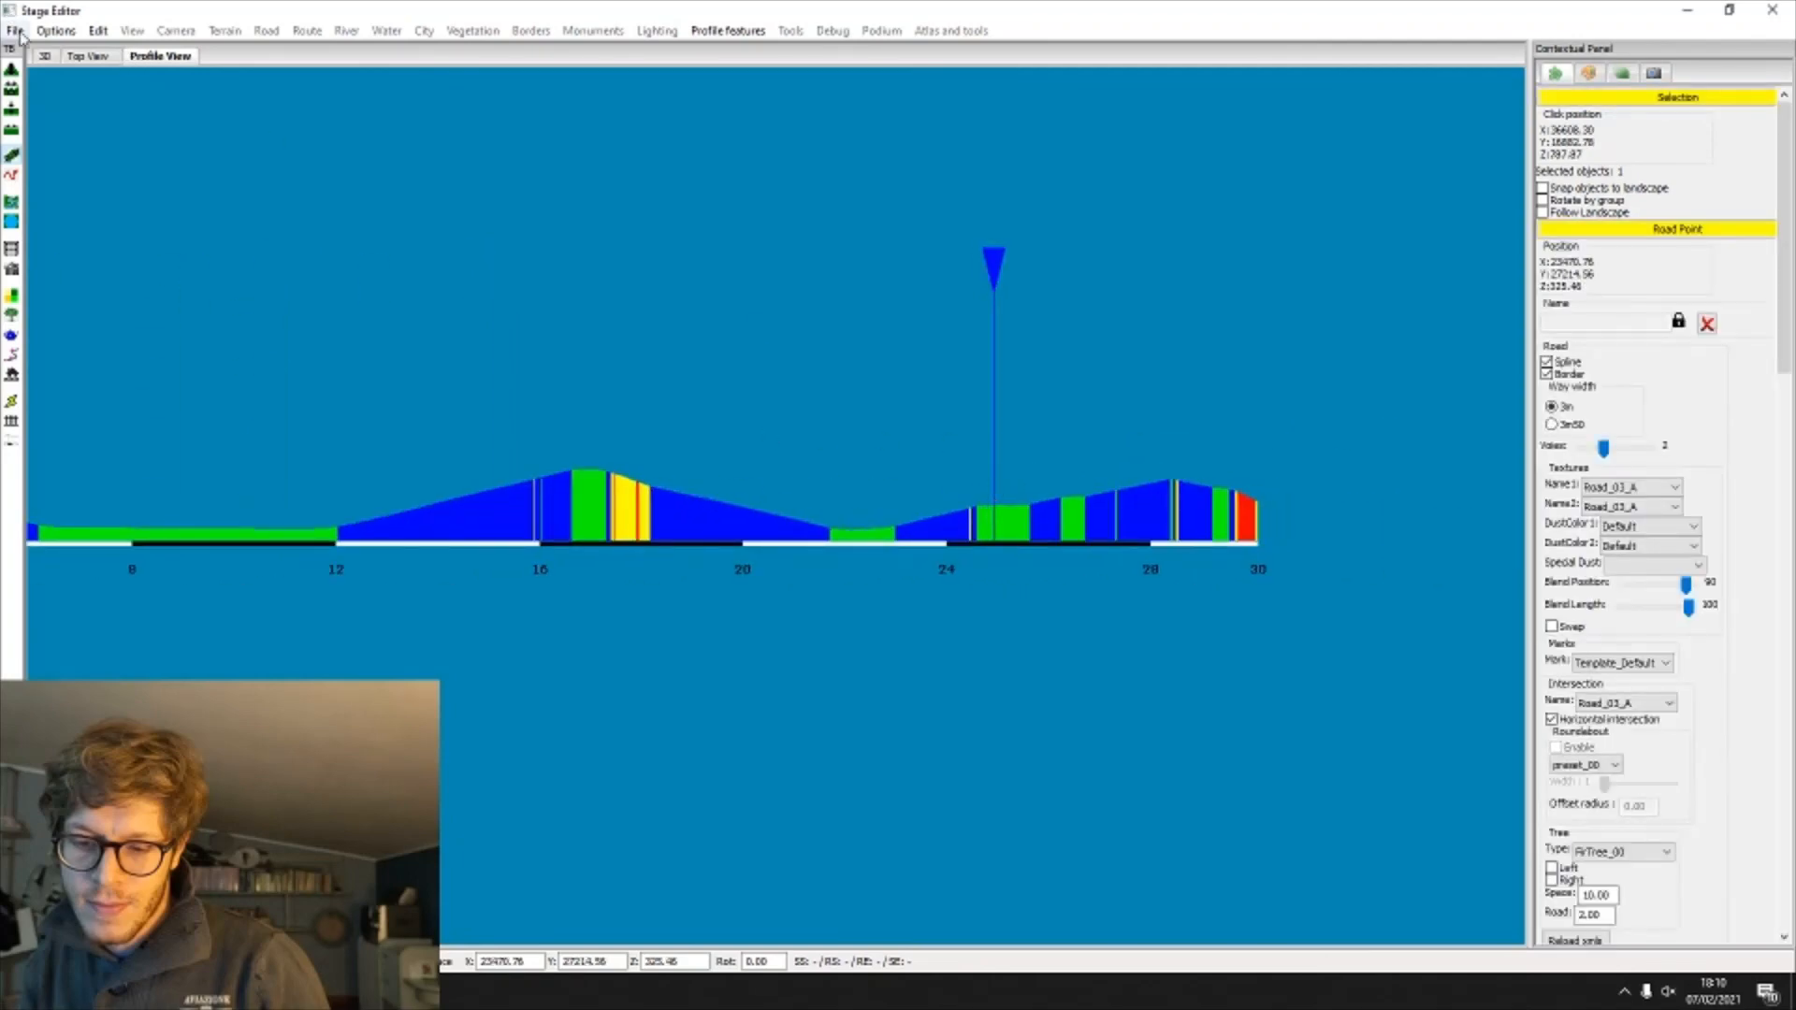
pyautogui.click(44, 56)
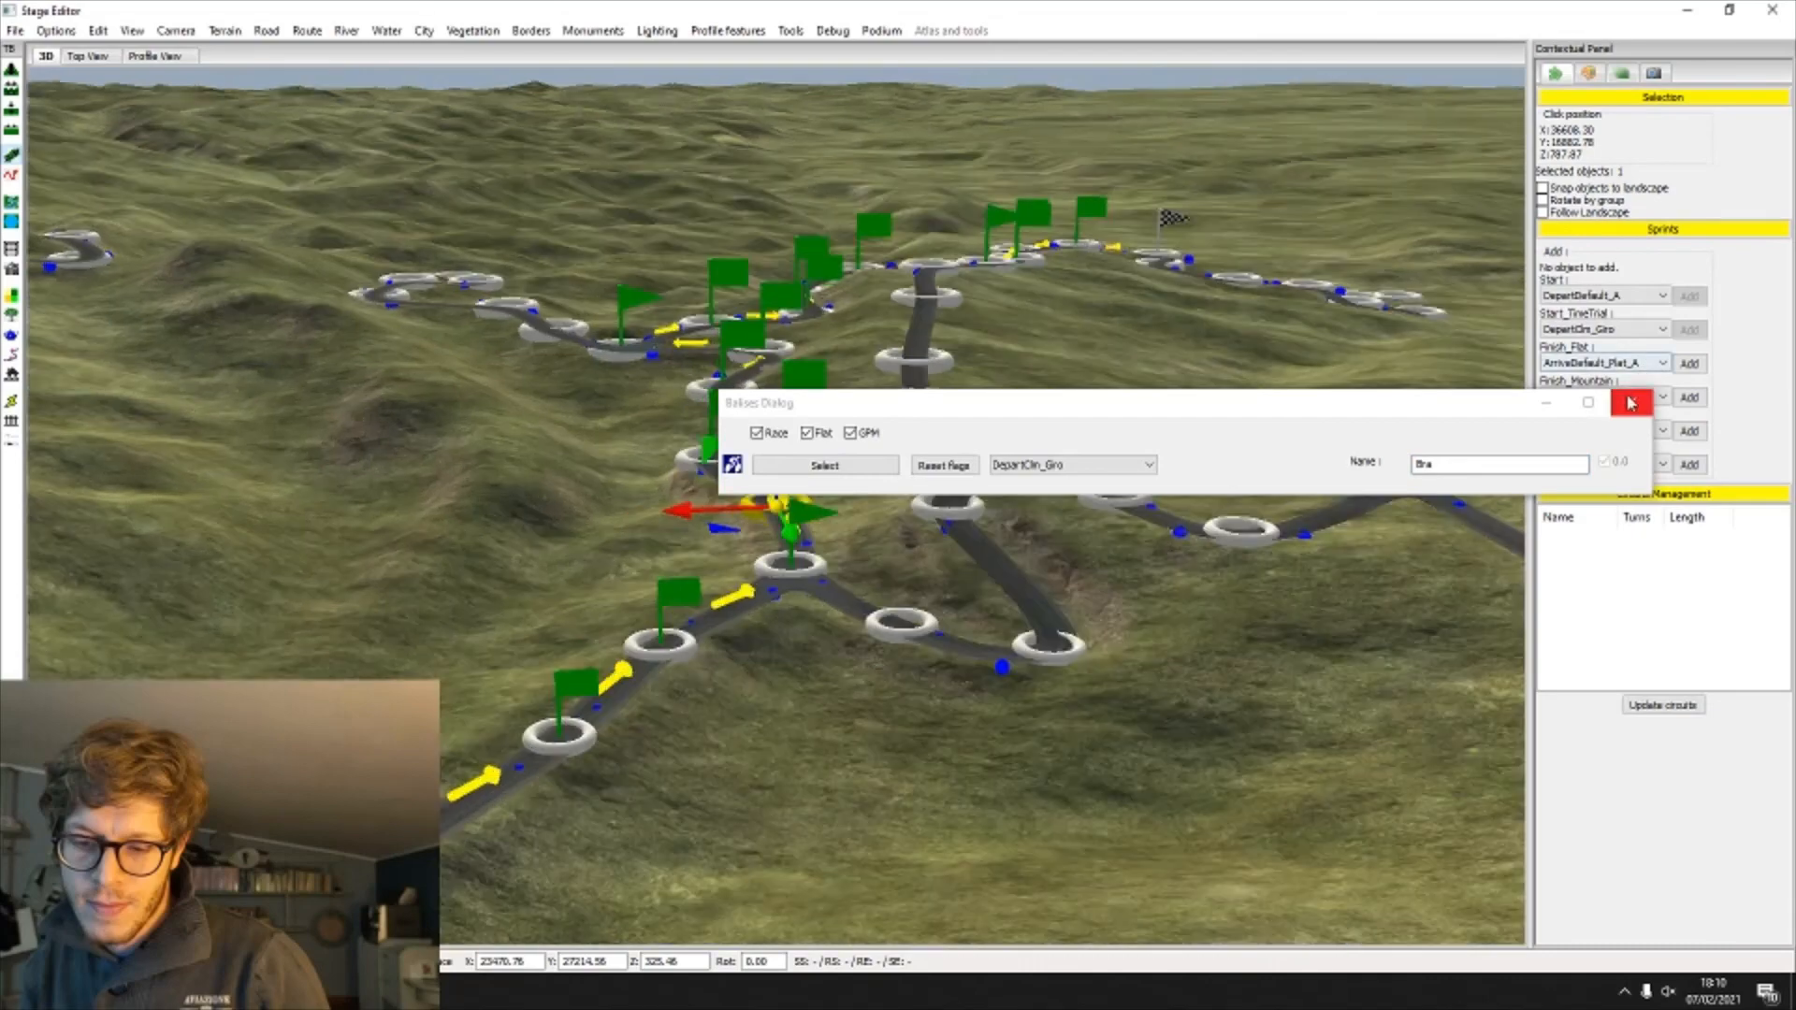
pyautogui.click(1632, 404)
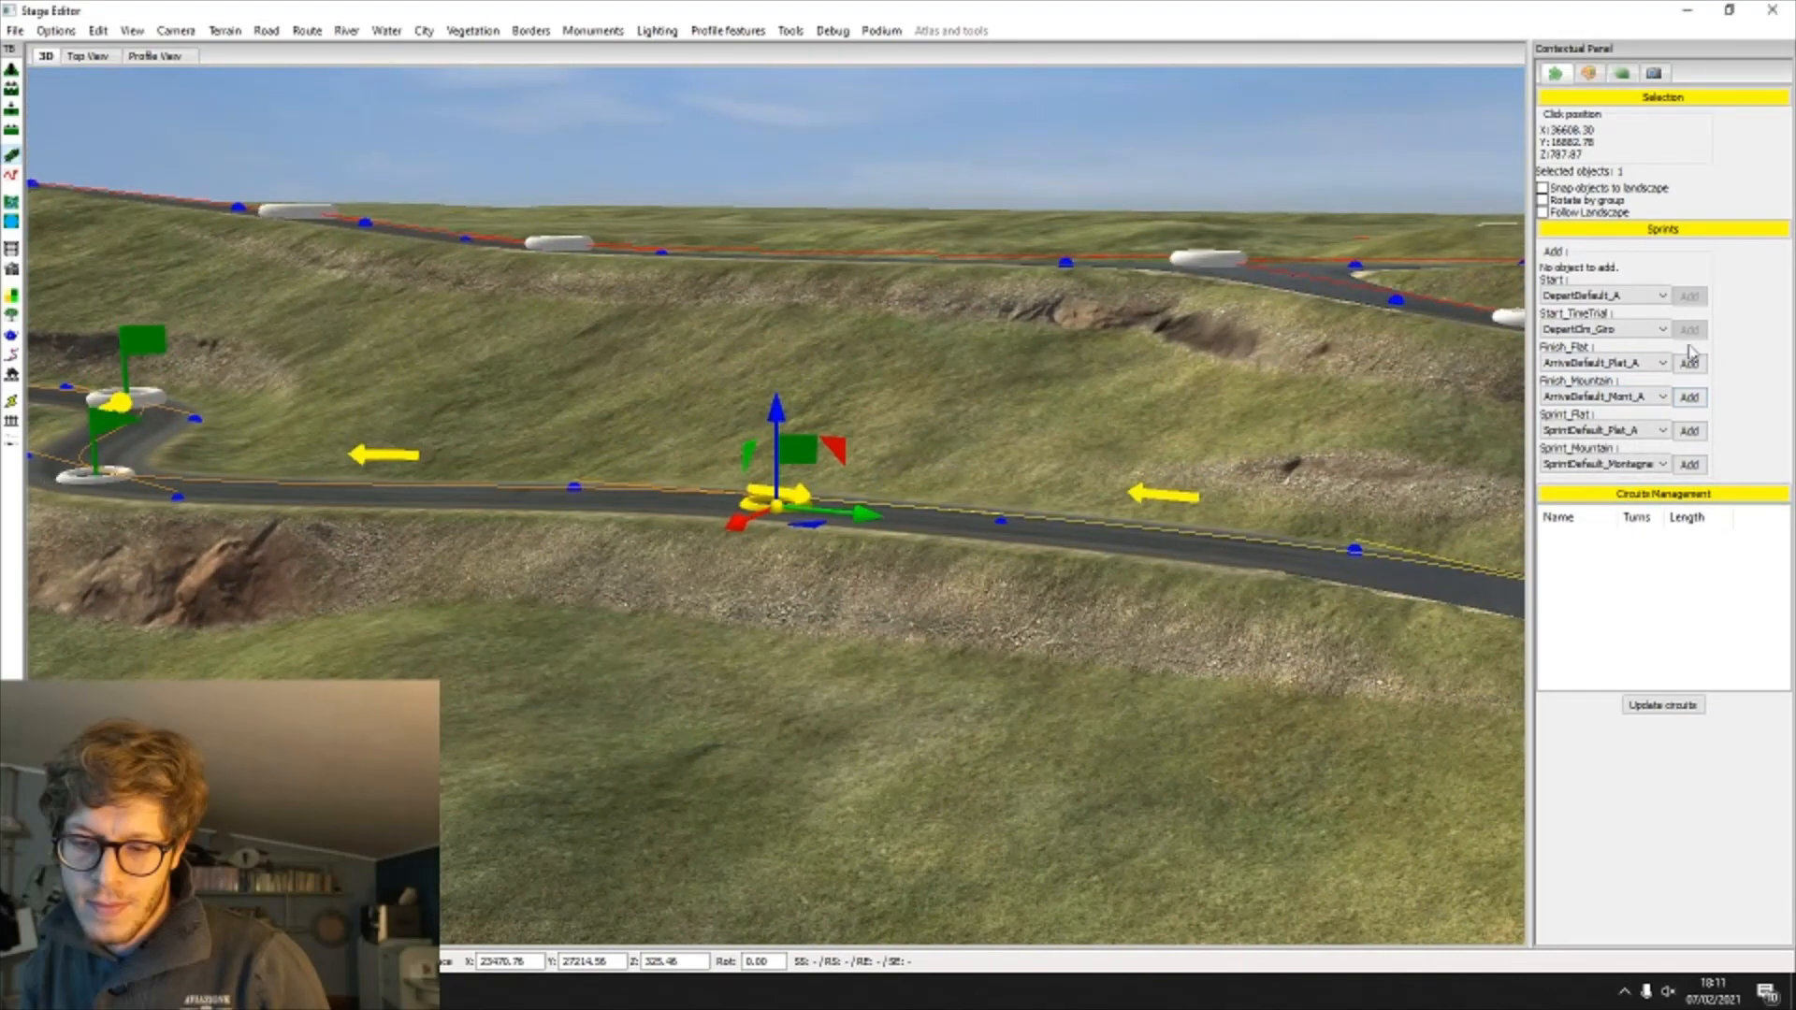
pyautogui.click(1689, 363)
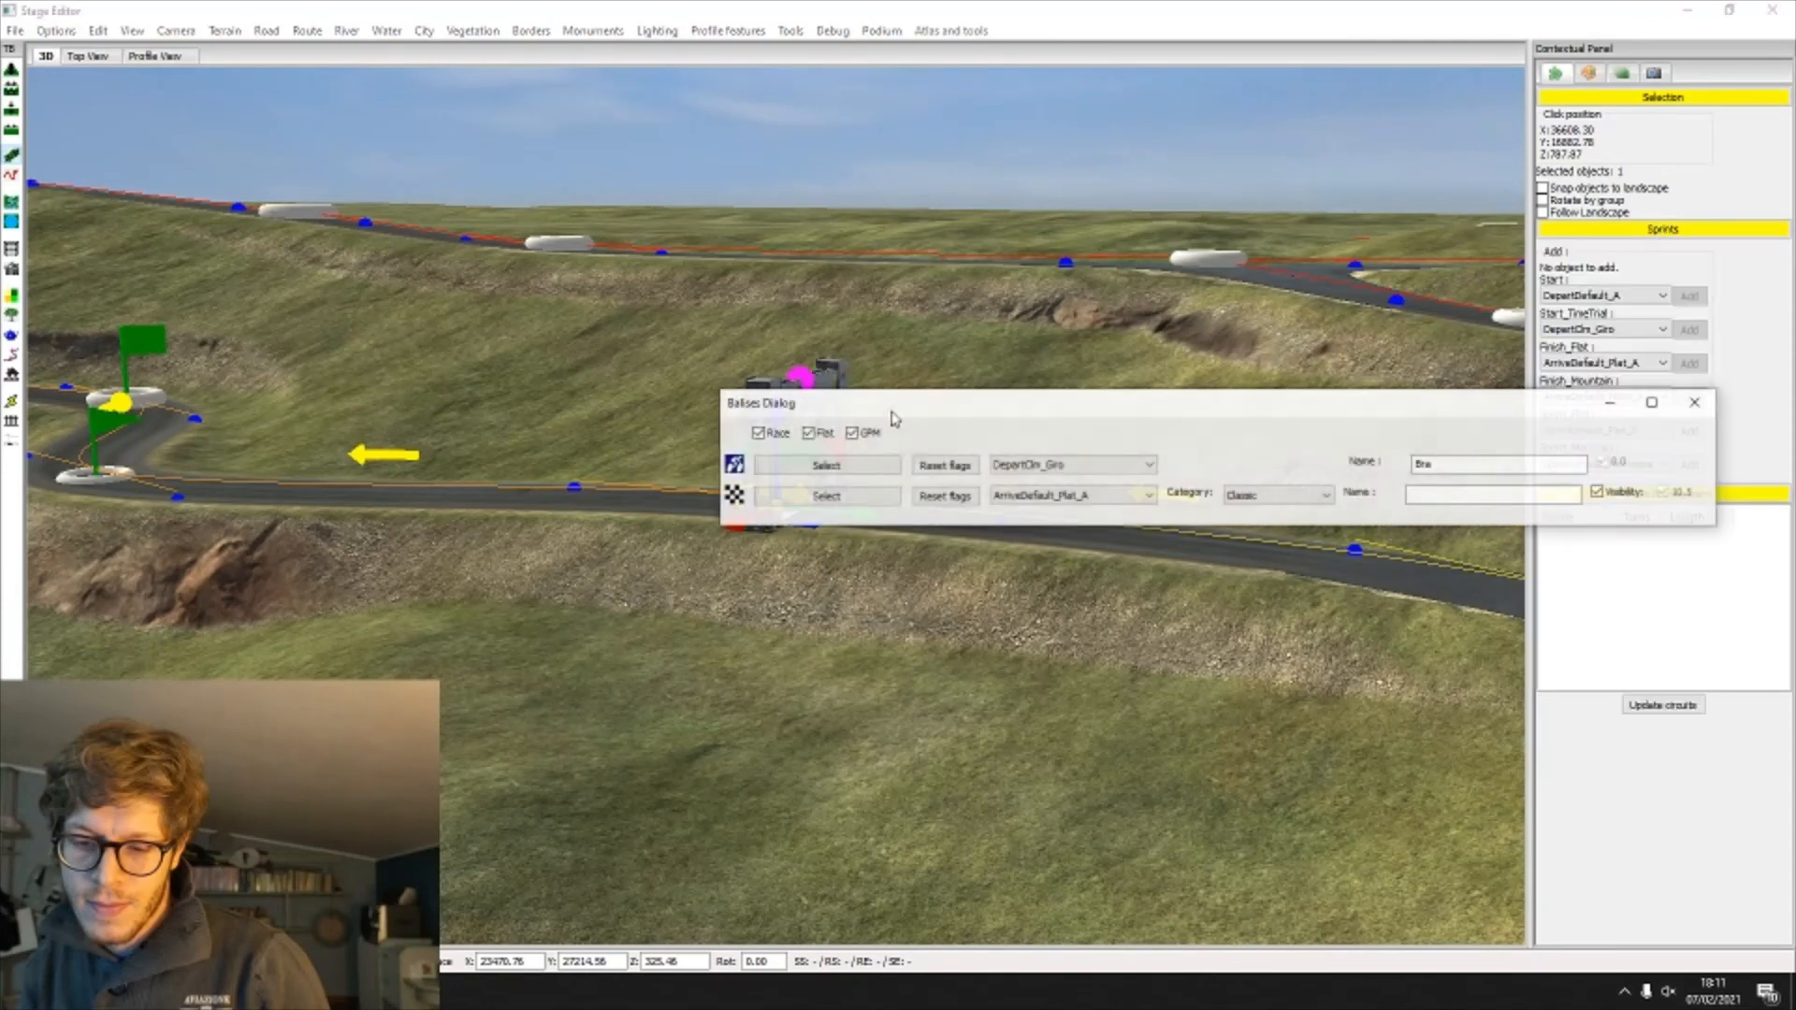
# Step: Name the finish Barolo and set its category to TimeTrial
pyautogui.click(1456, 493)
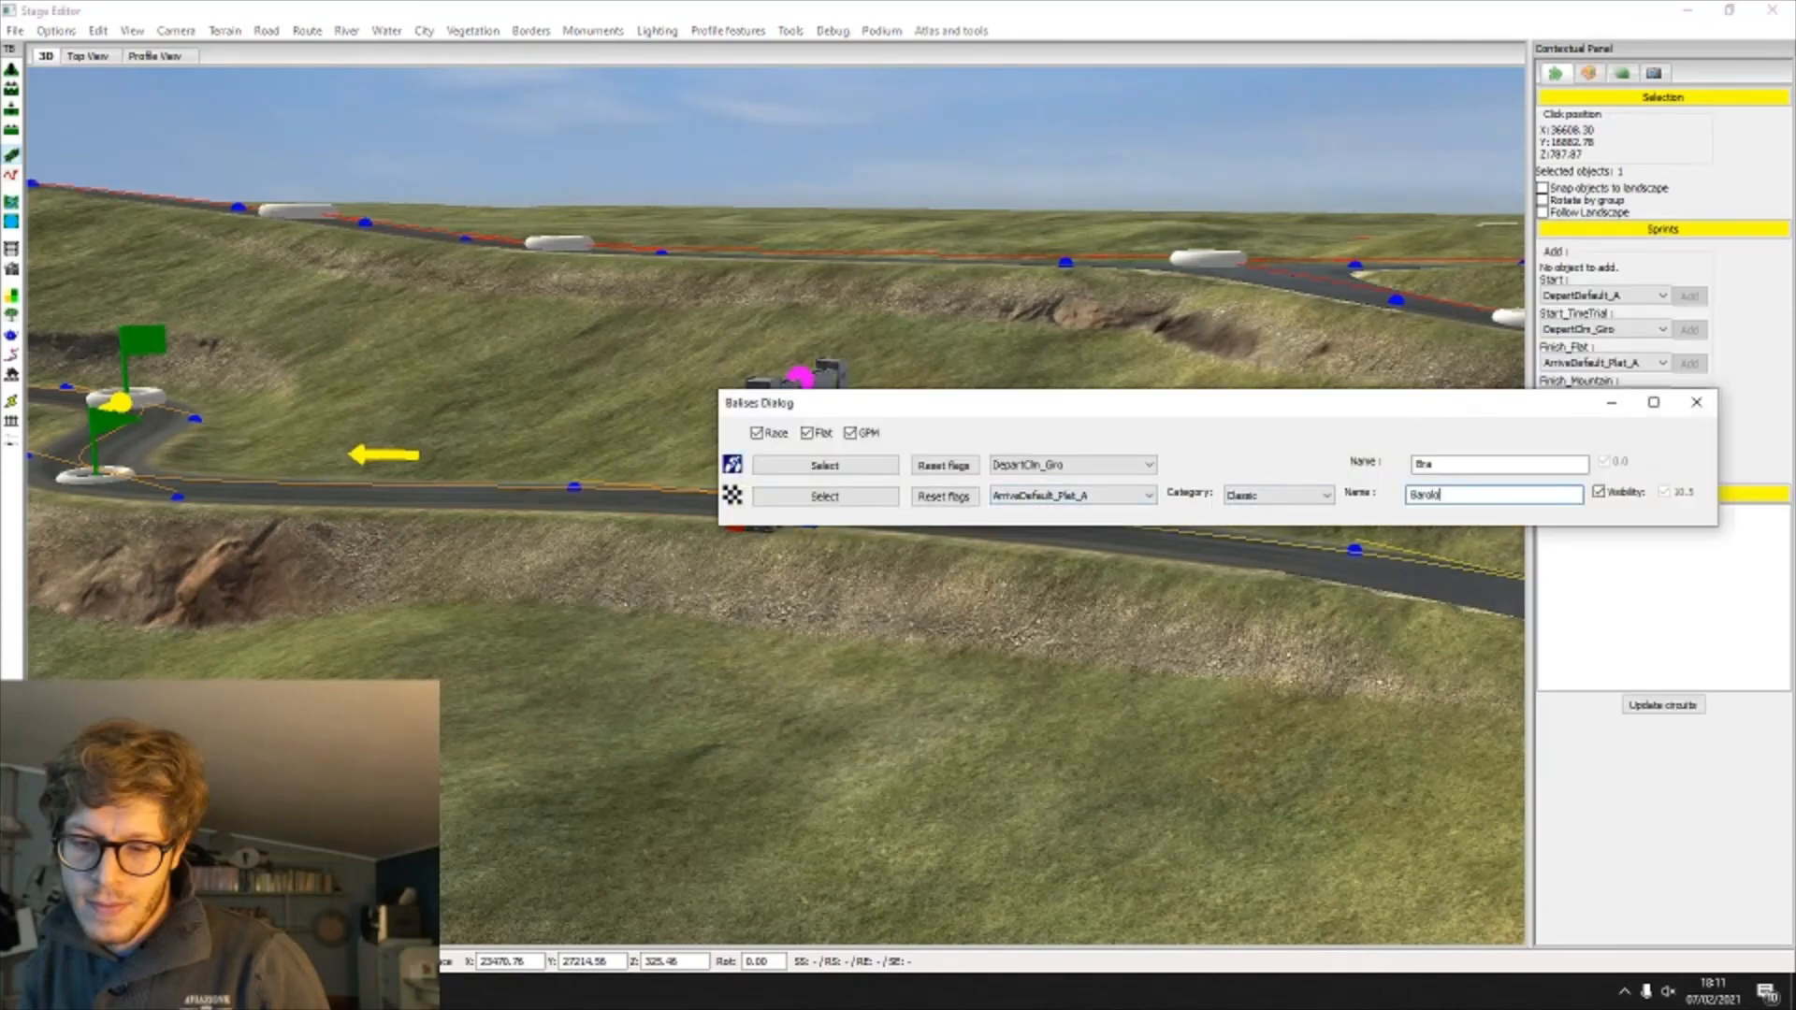
pyautogui.click(1256, 497)
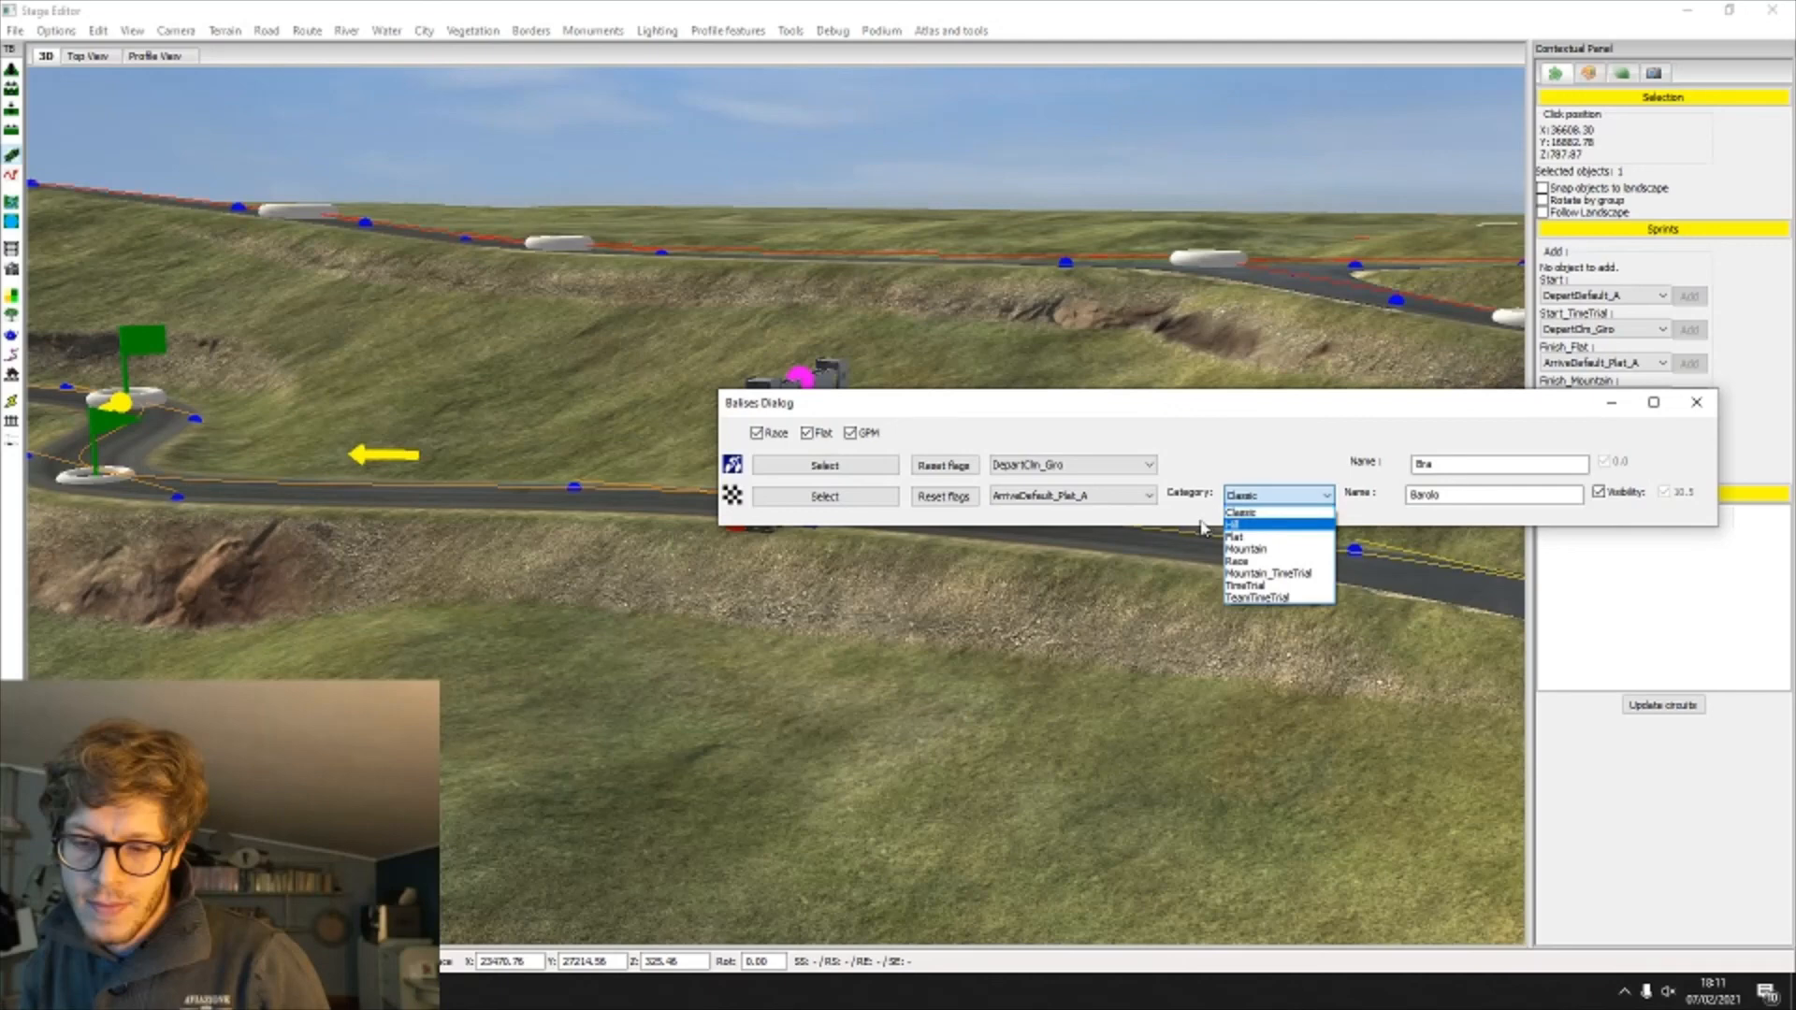
pyautogui.click(1267, 501)
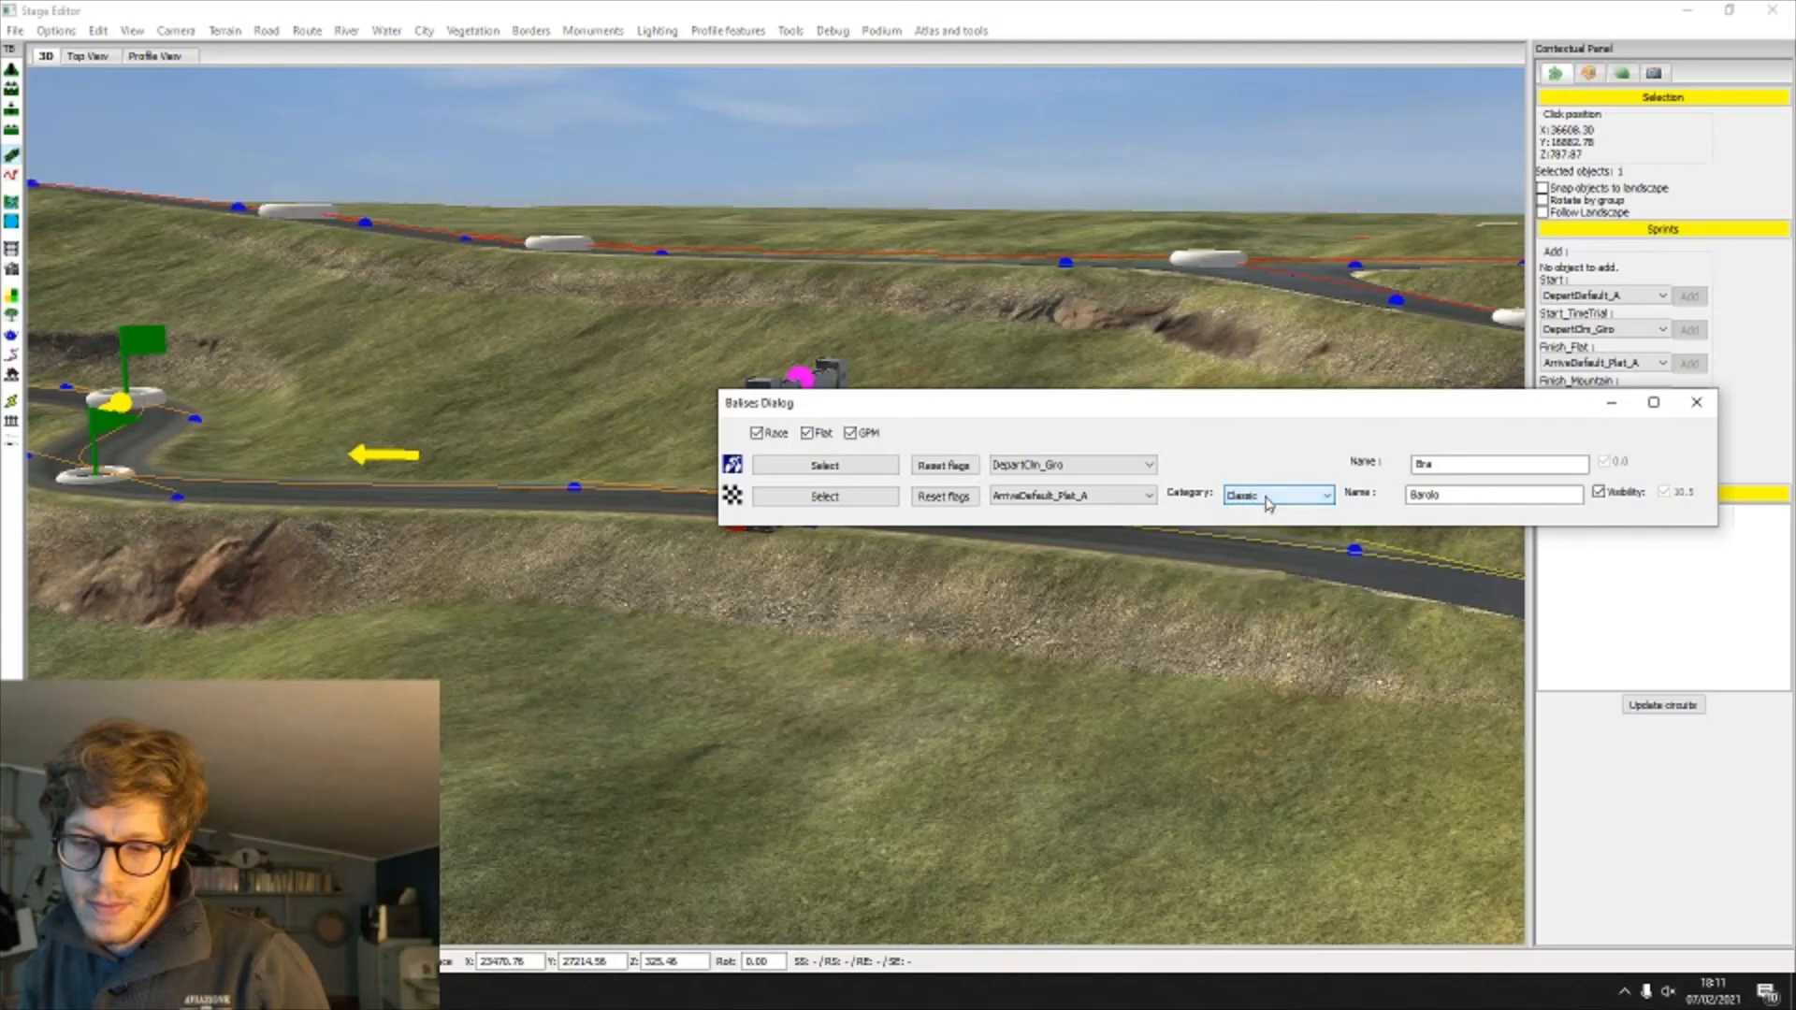
pyautogui.click(1268, 502)
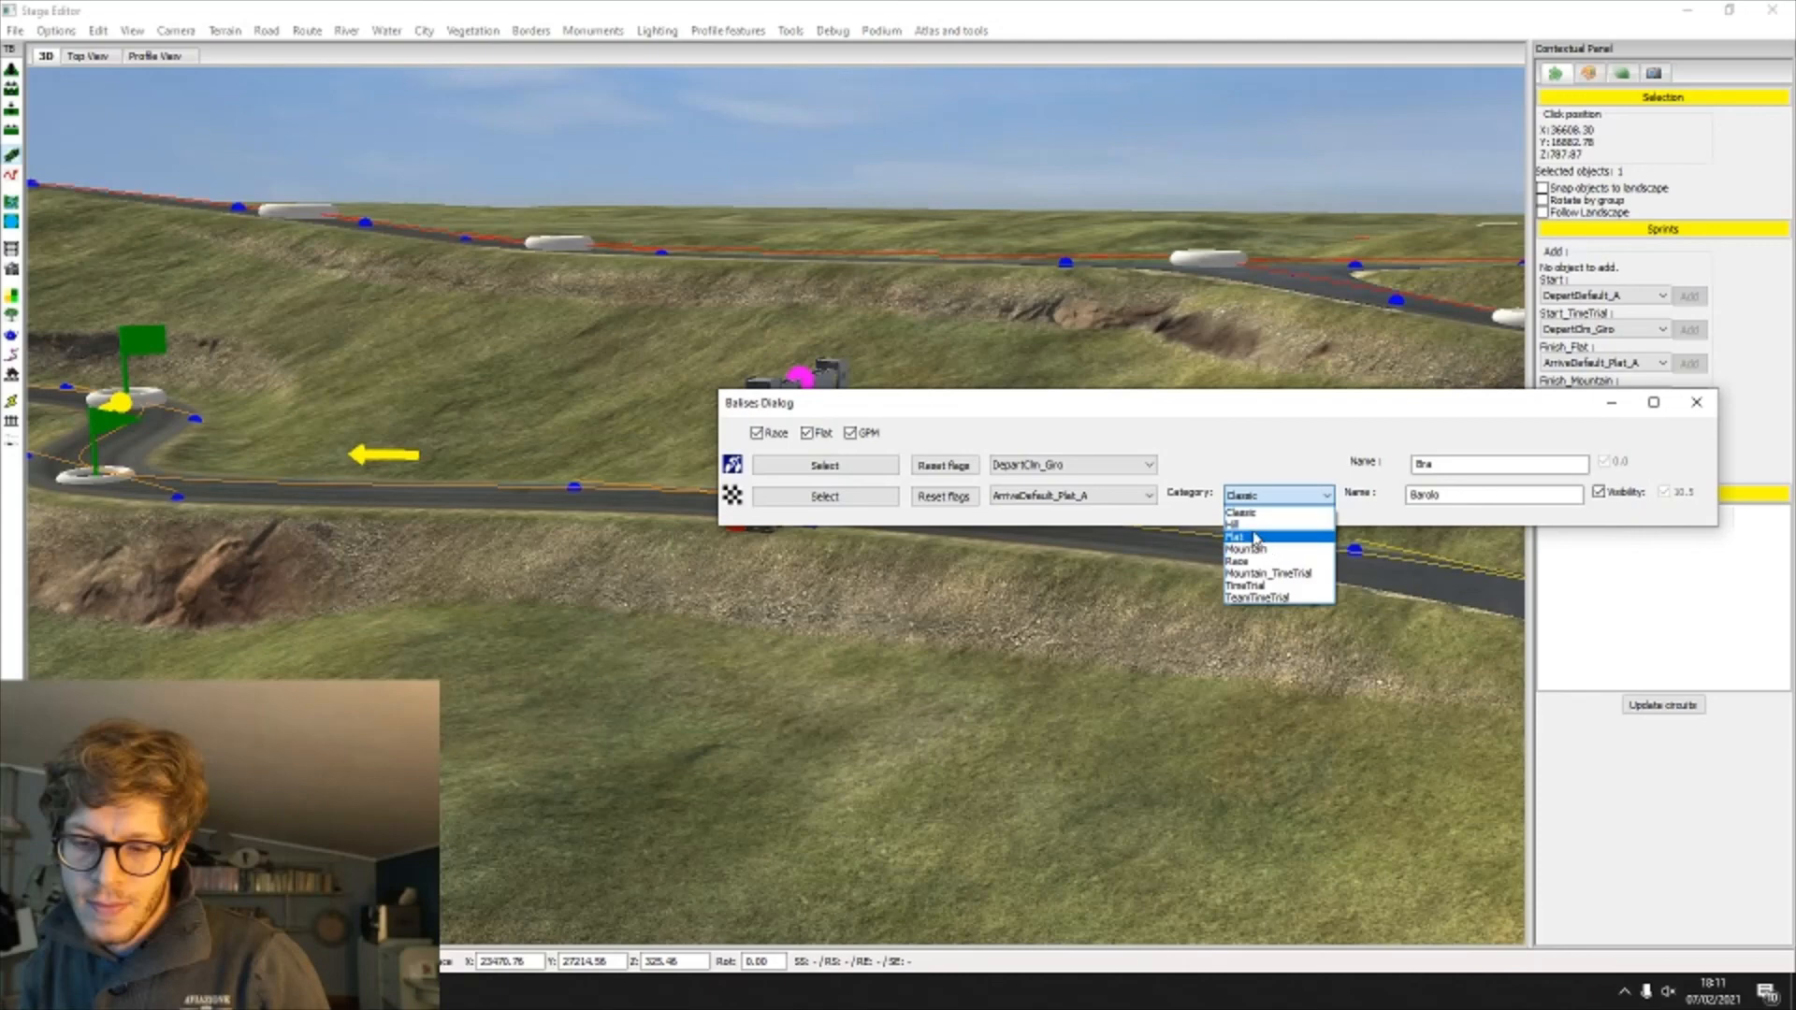
pyautogui.click(1248, 584)
pyautogui.click(1696, 402)
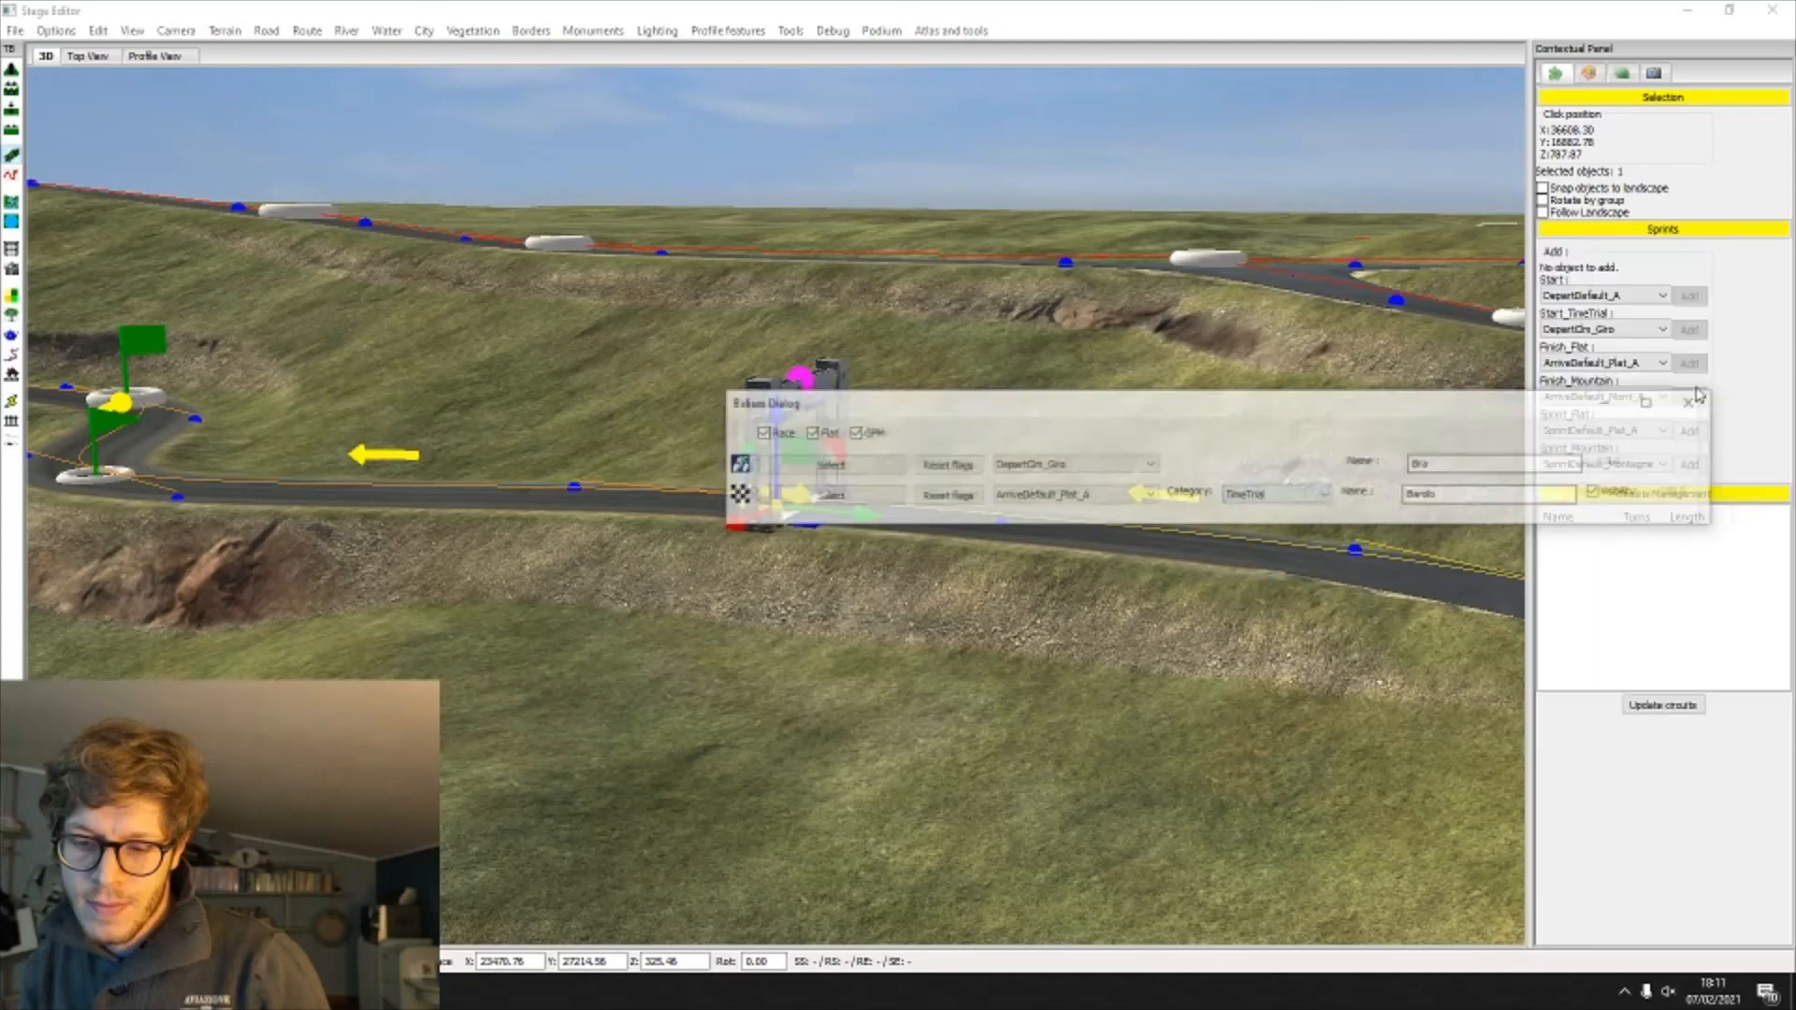
# Step: Select the road point at the climb's top in the stage profile and place a SprintDefault_Montagne_A mountain sprint on the road at about 17 km
pyautogui.click(160, 56)
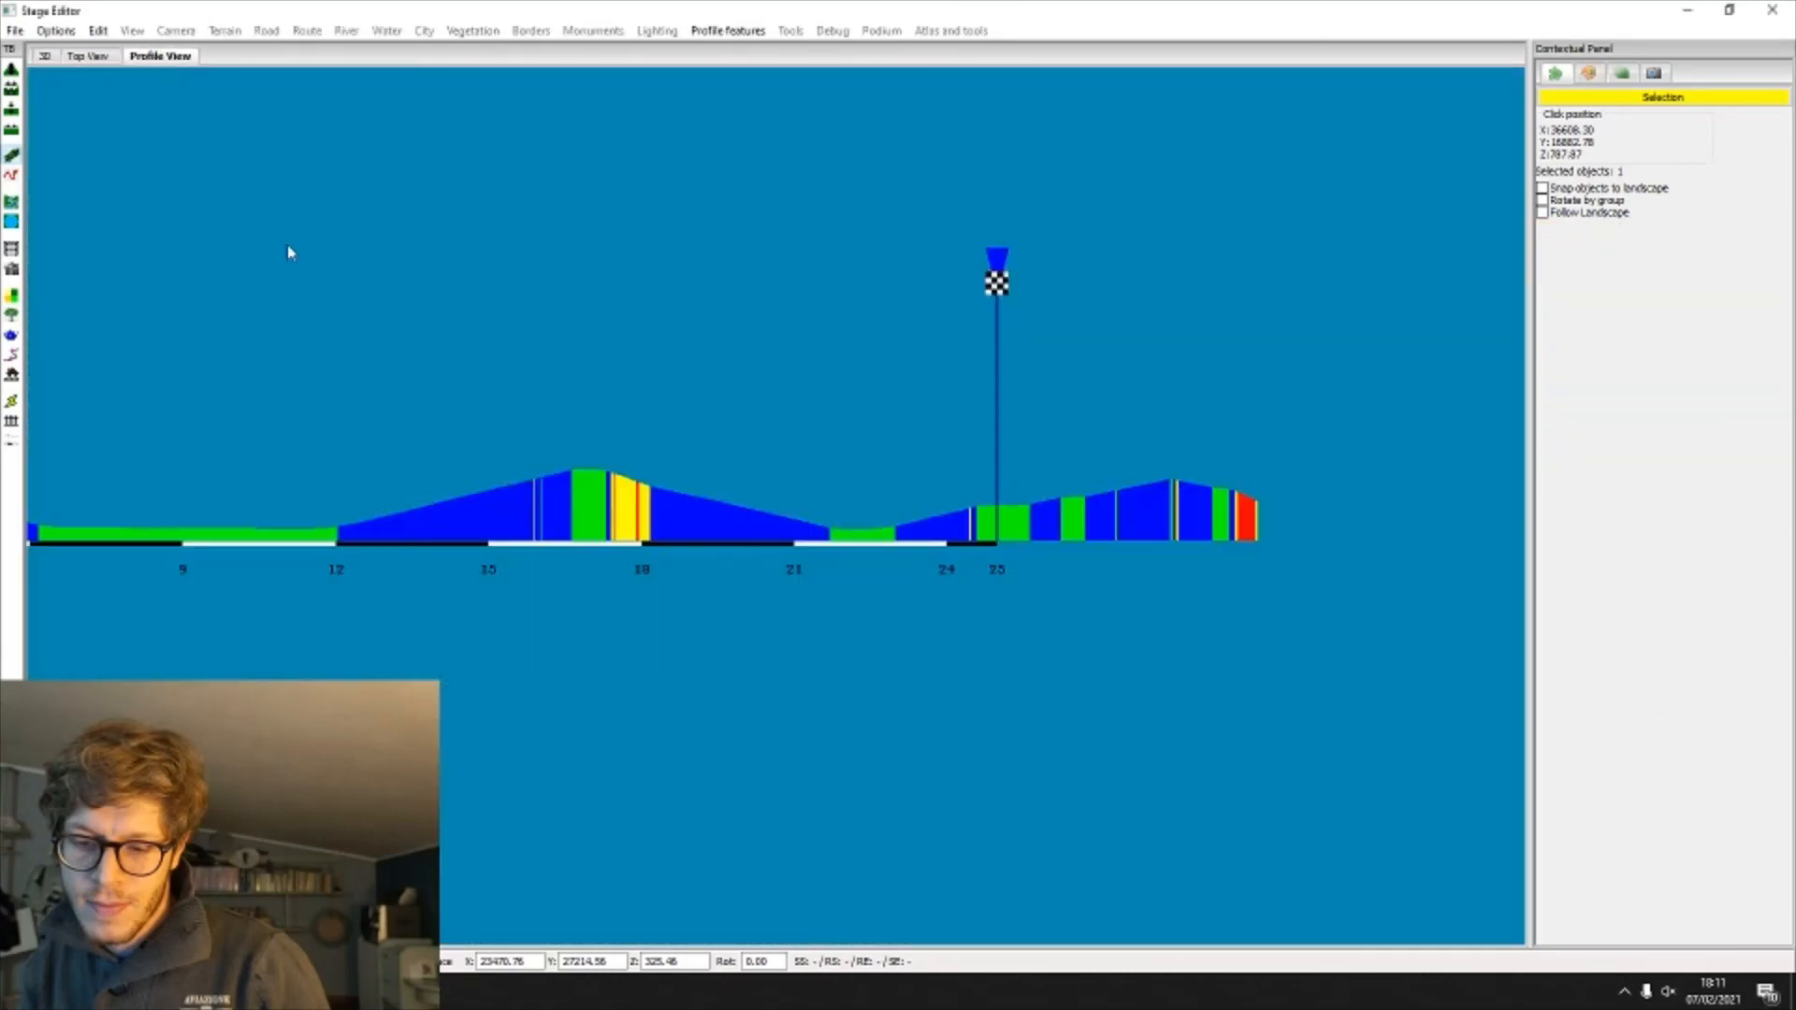
pyautogui.click(810, 485)
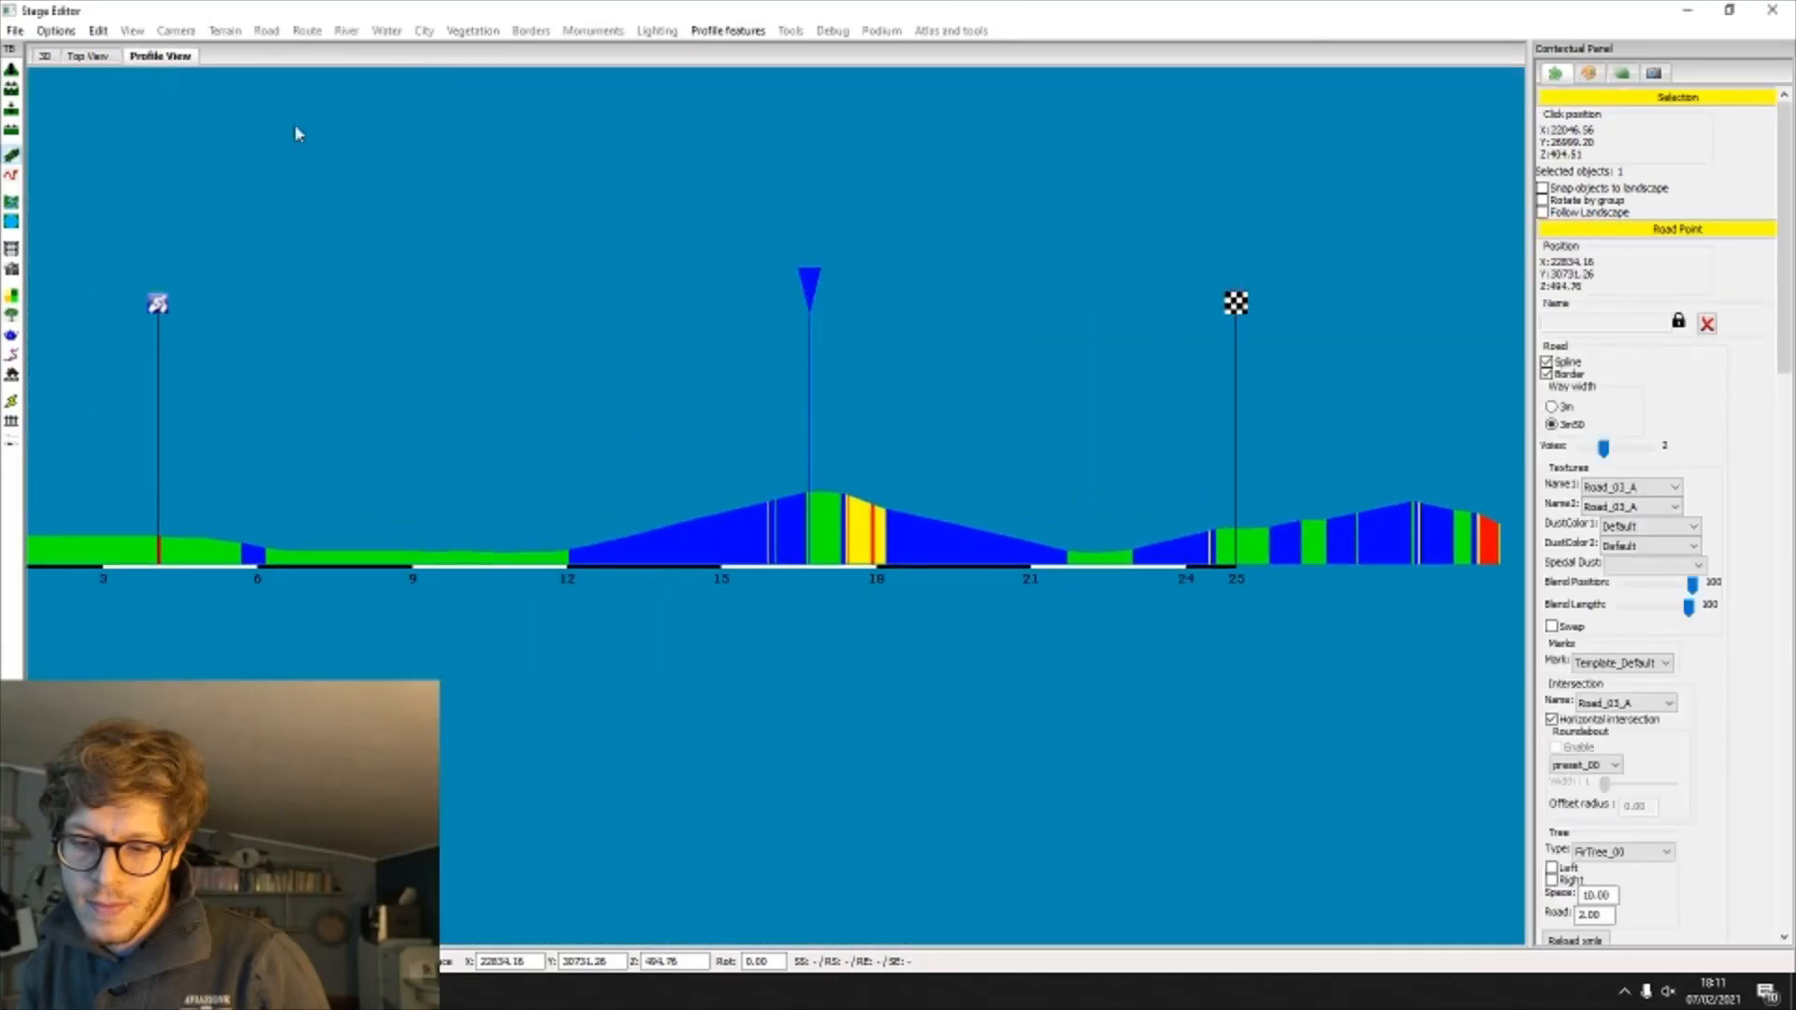
pyautogui.click(45, 56)
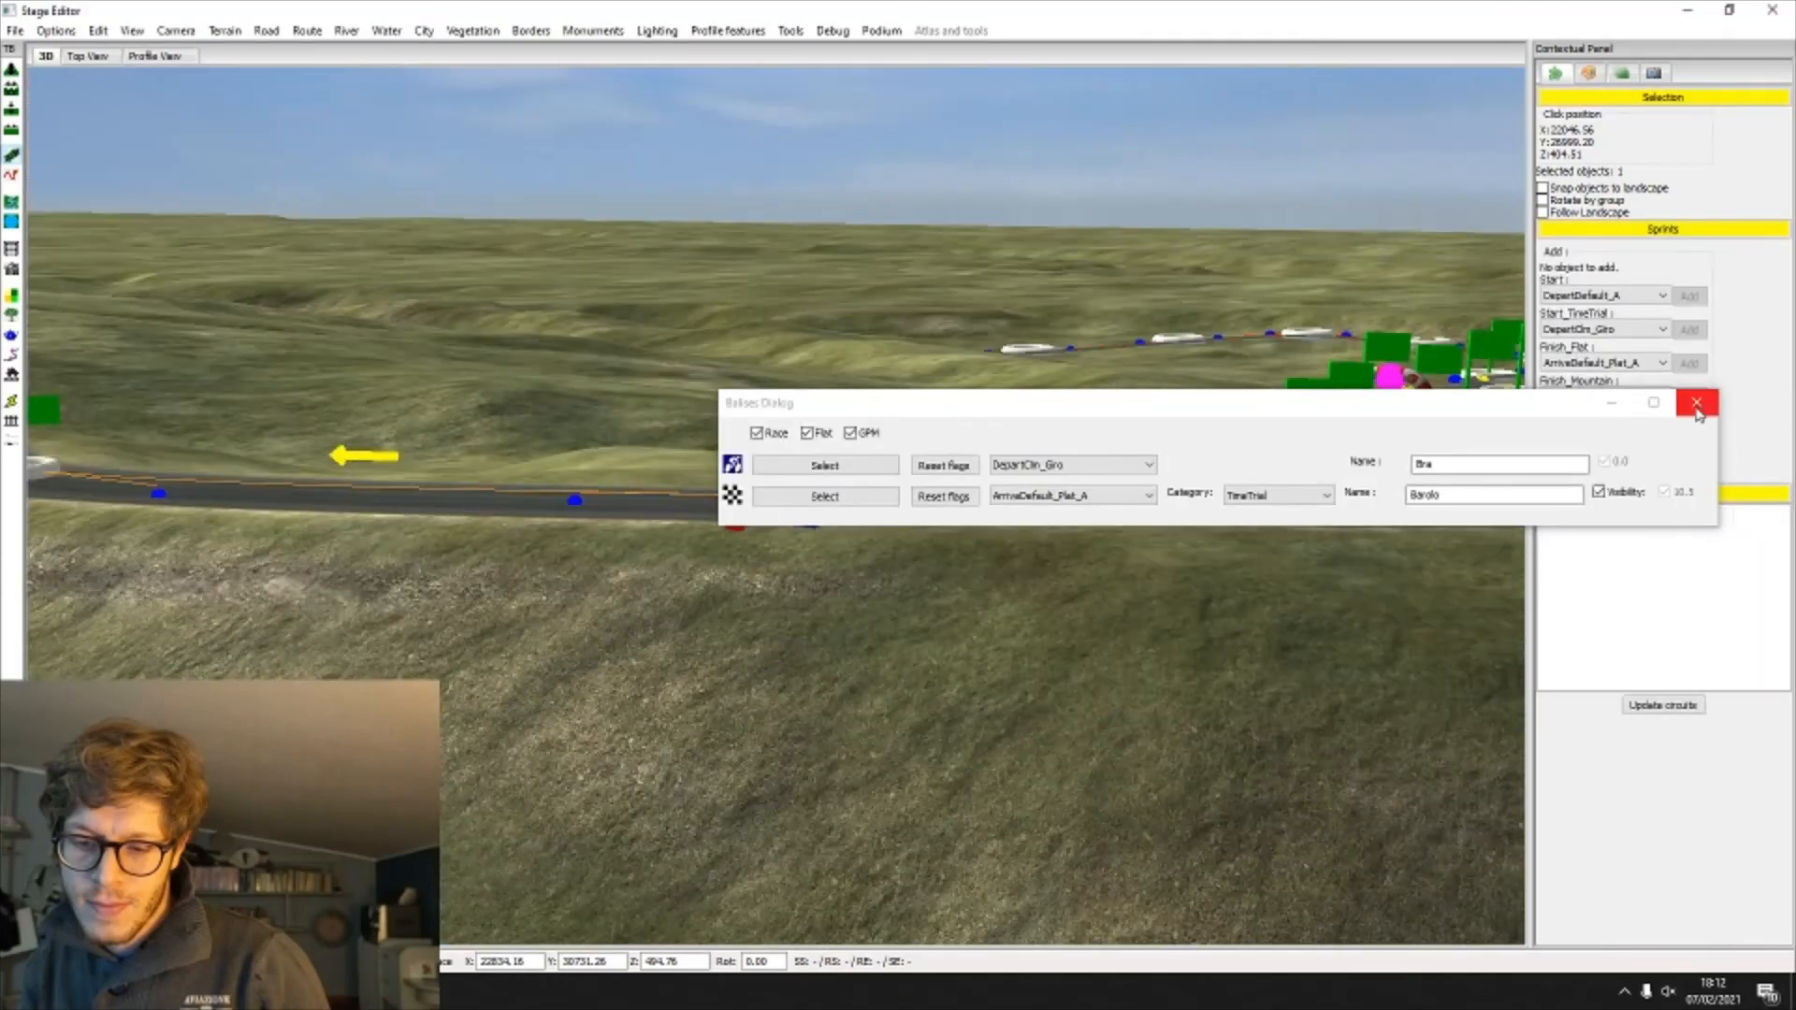
pyautogui.click(1696, 401)
pyautogui.moveTo(1040, 465); pyautogui.dragTo(1780, 474, button='middle')
pyautogui.click(1689, 464)
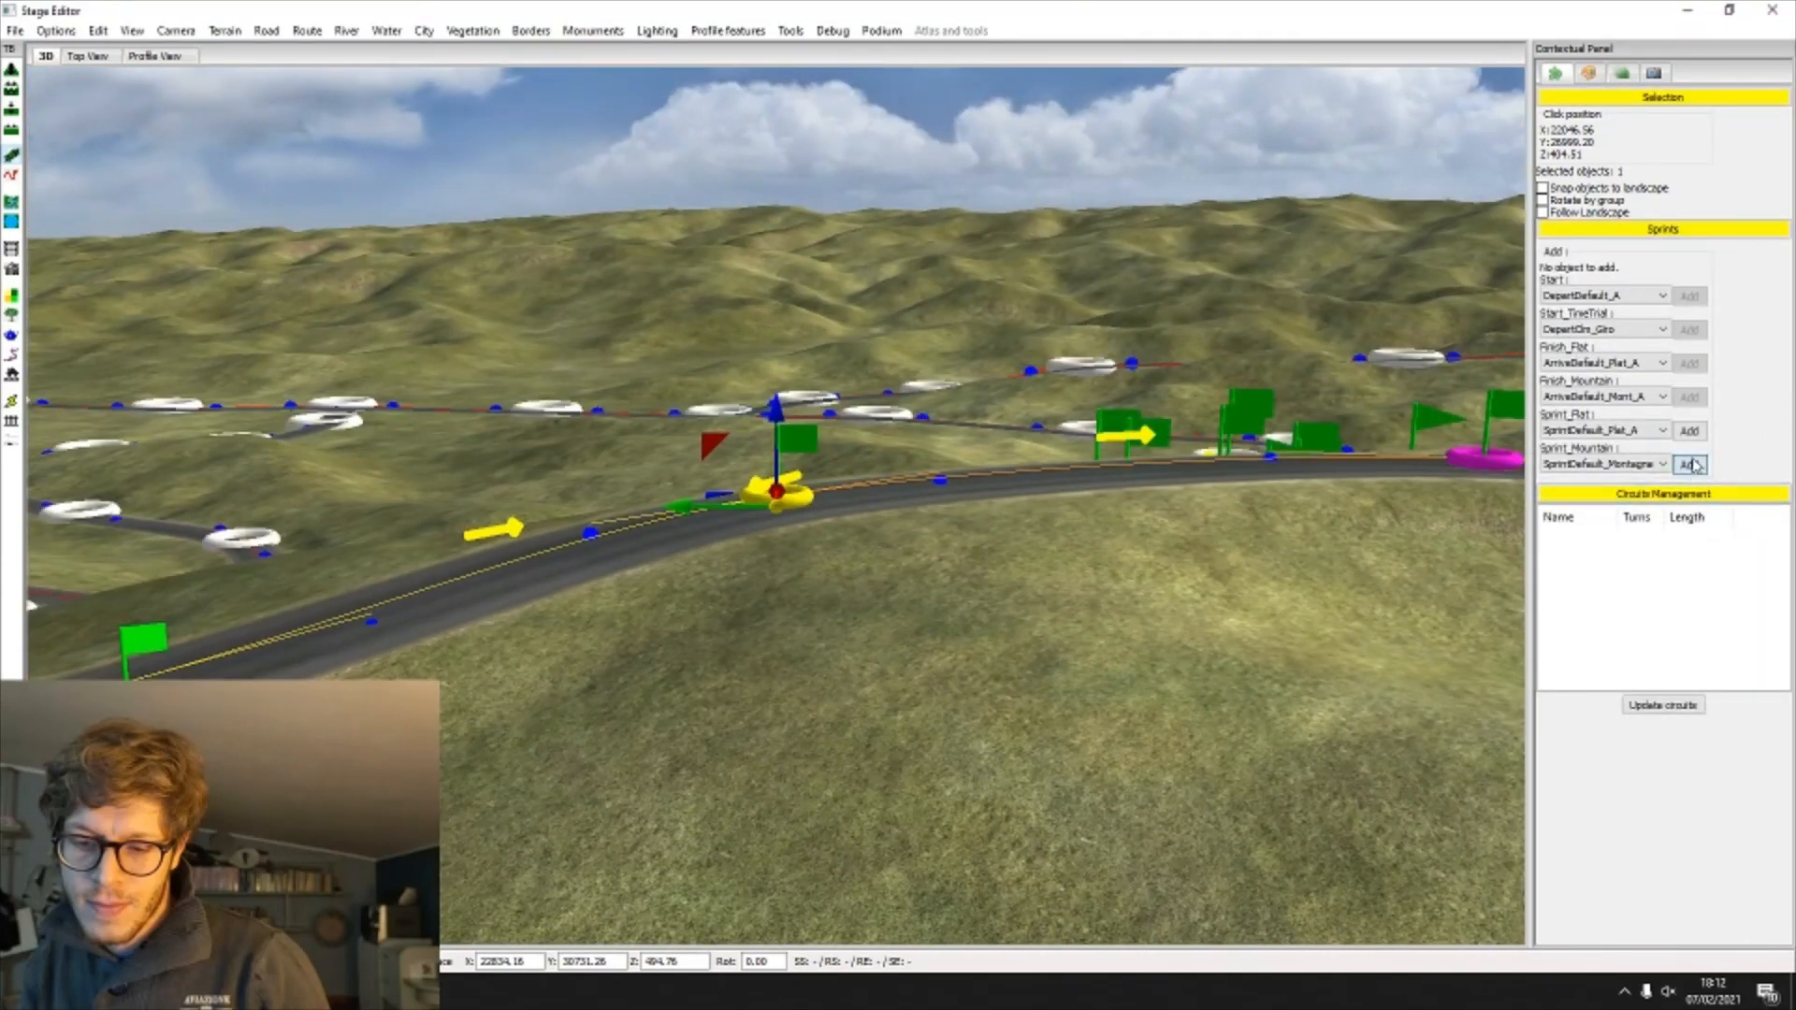
pyautogui.moveTo(955, 525); pyautogui.dragTo(782, 559, button='middle')
pyautogui.click(782, 559)
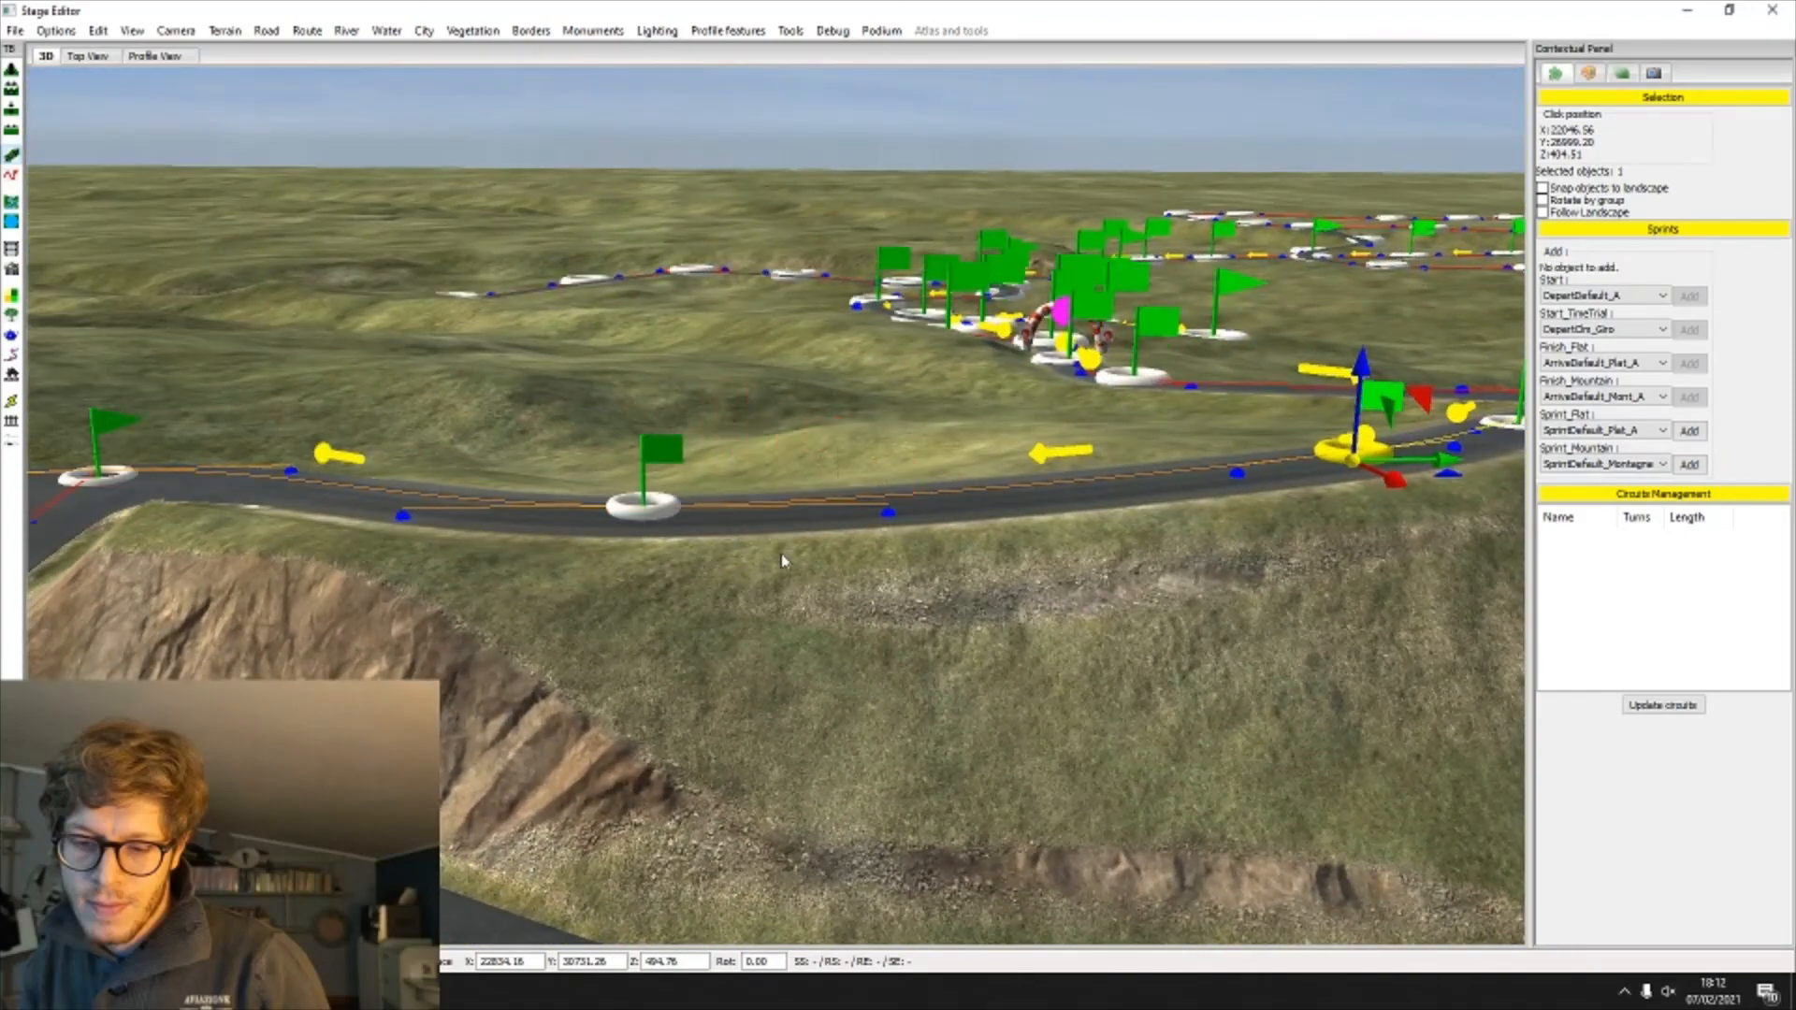
# Step: Set the mountain sprint's category to Mountain3 and name it La Morra
pyautogui.click(1274, 497)
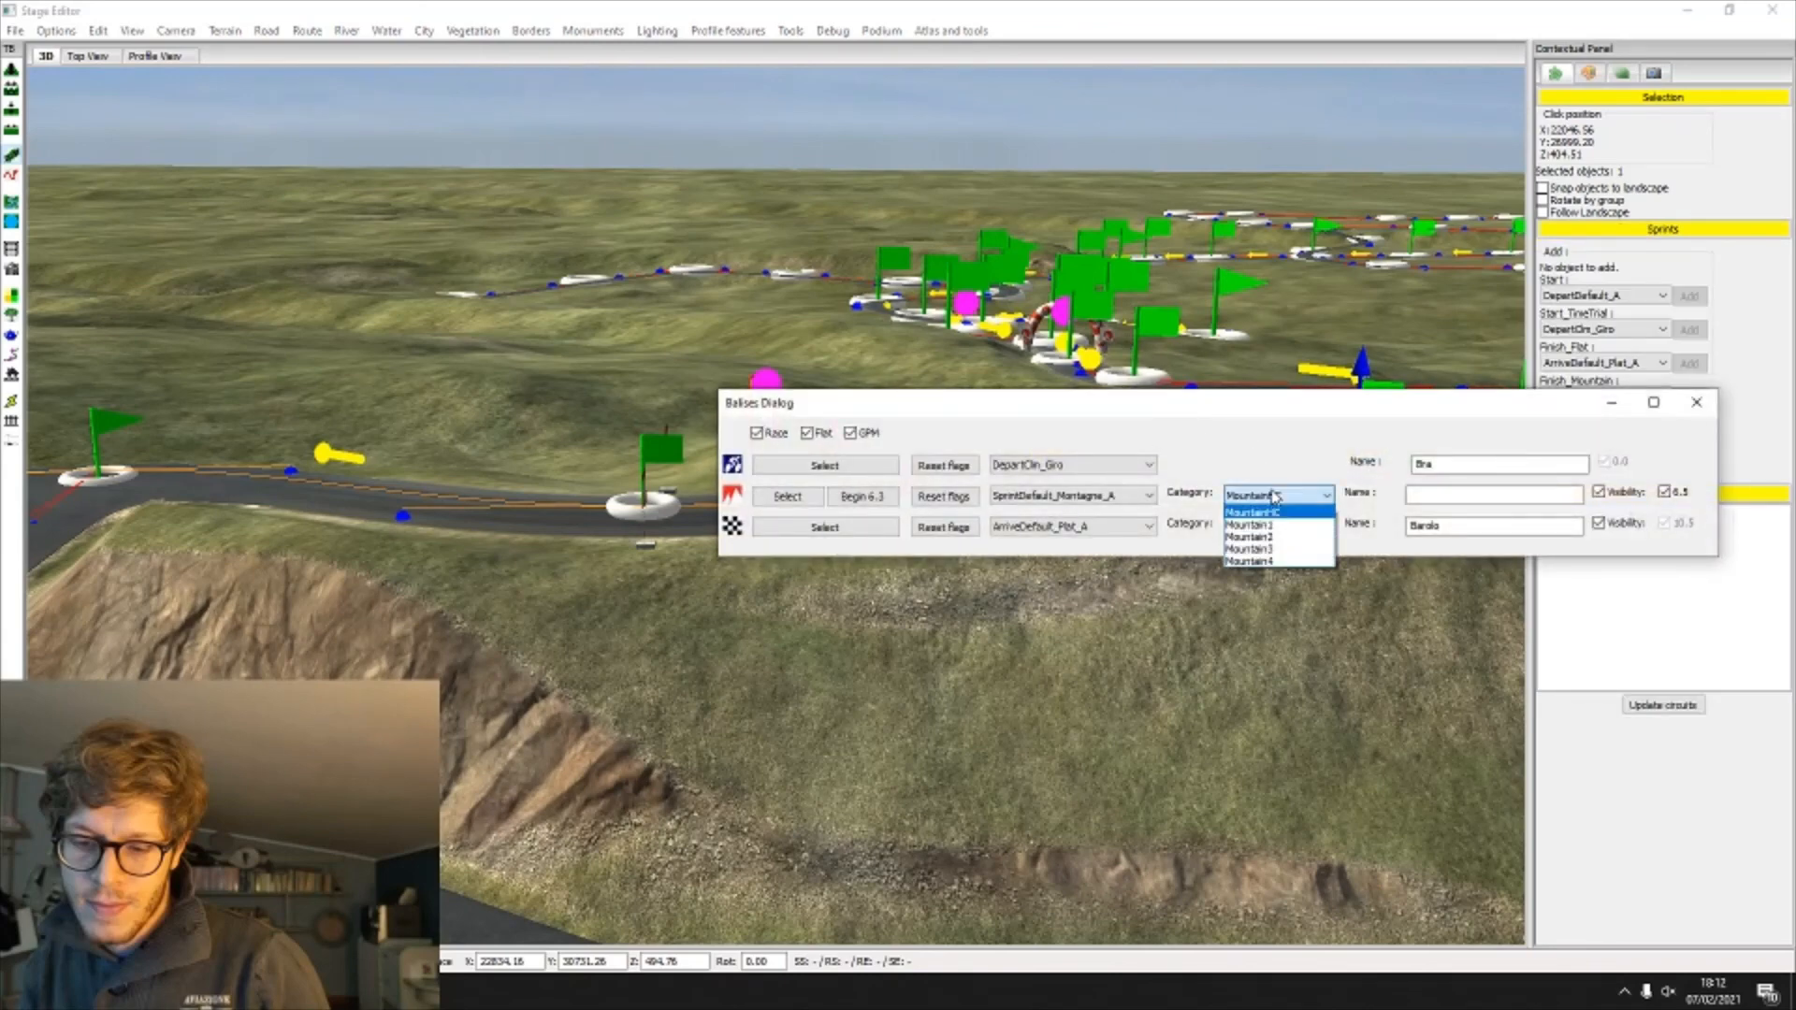
pyautogui.click(1249, 549)
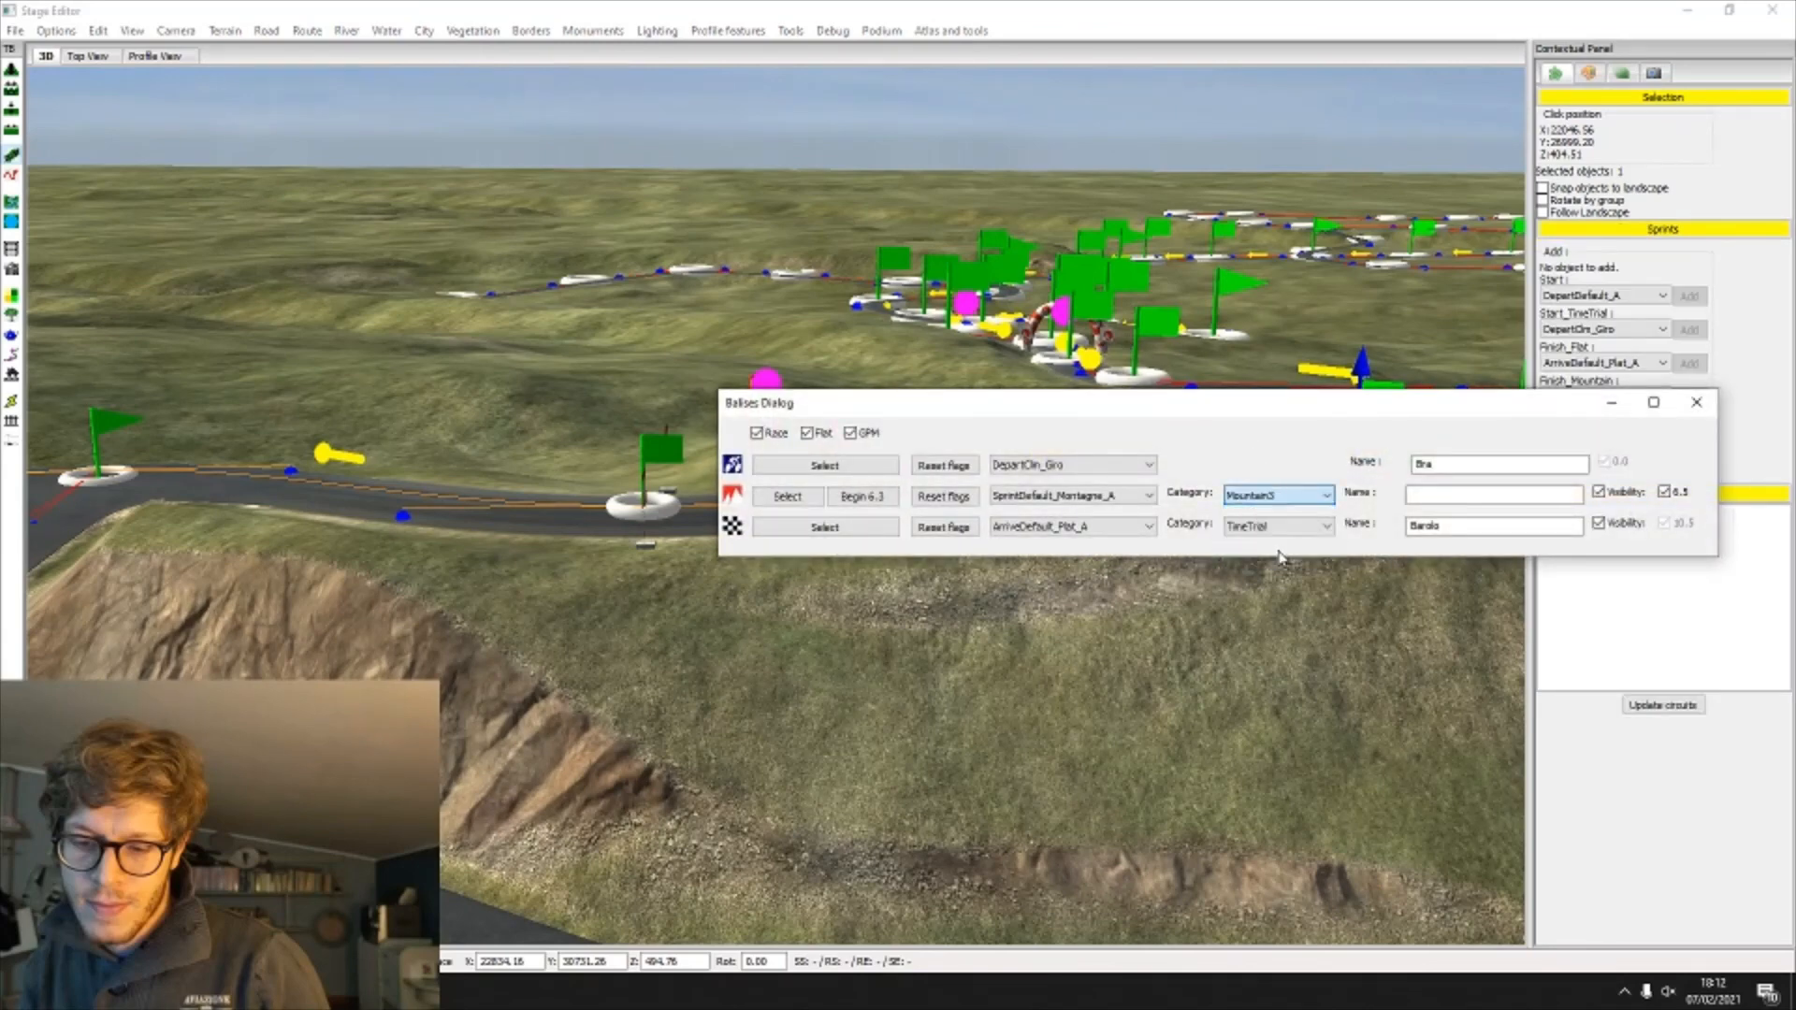
pyautogui.click(1476, 496)
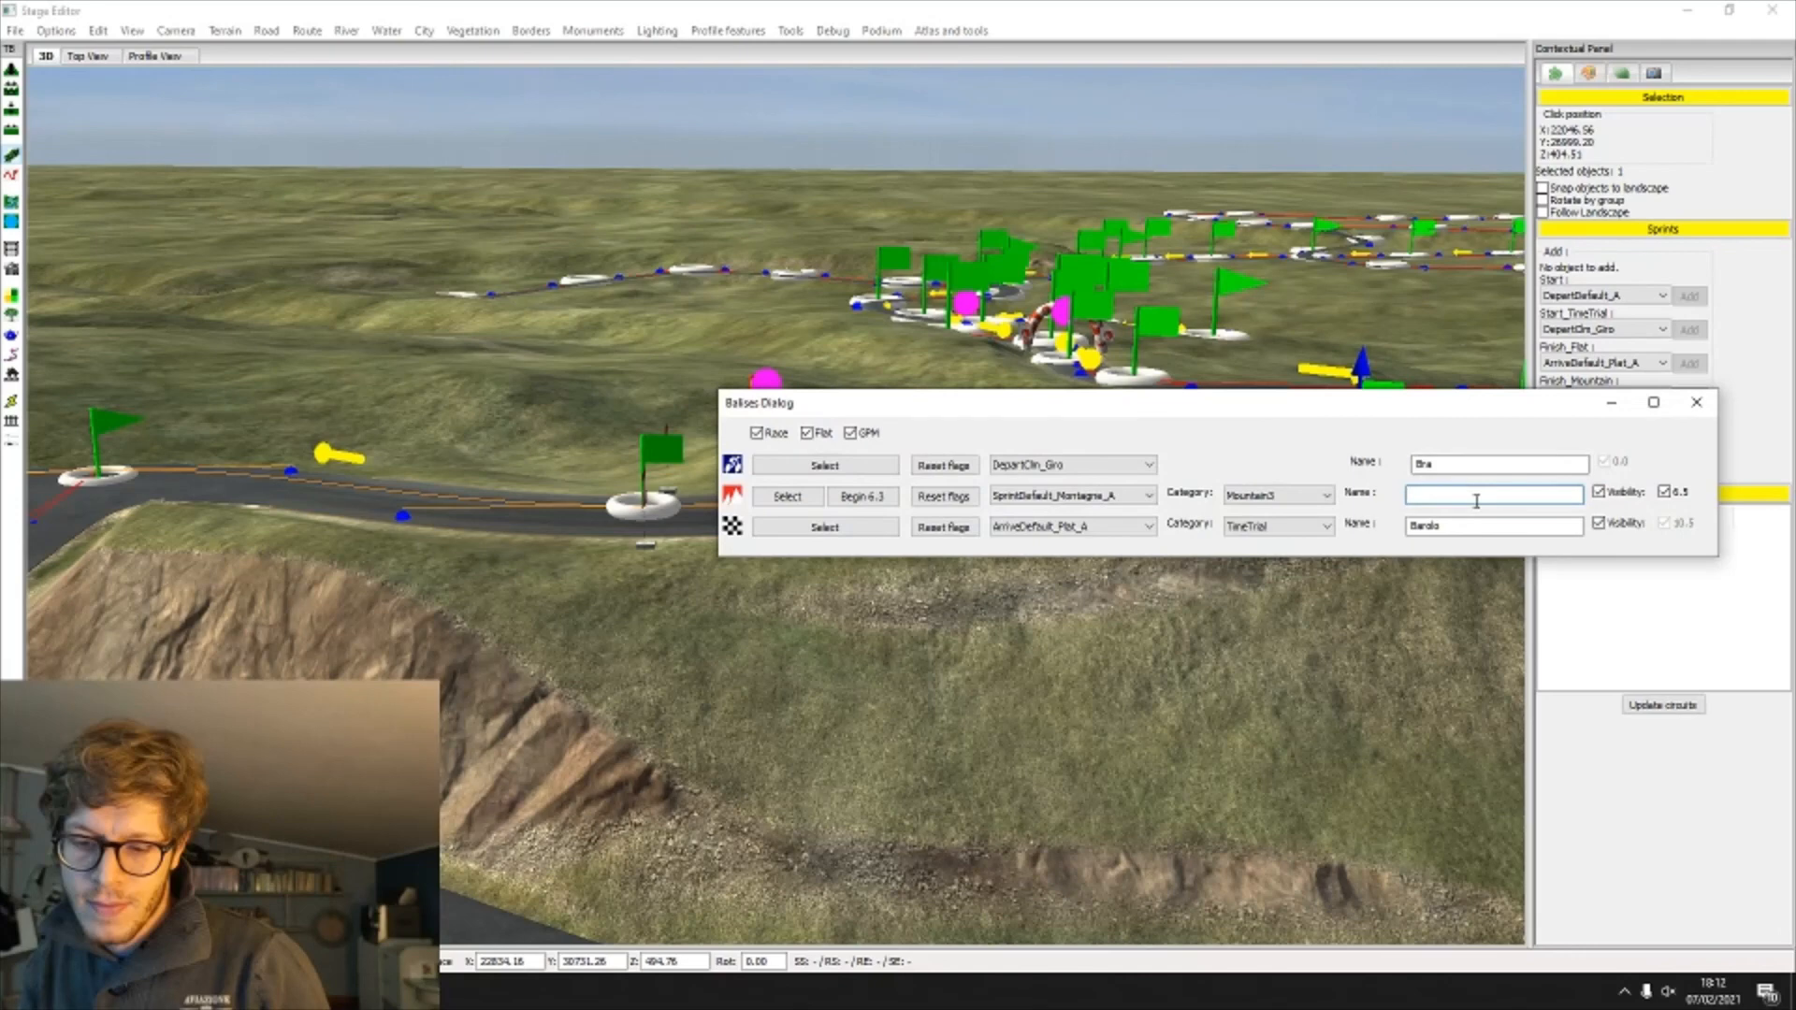
pyautogui.write('La Morra')
pyautogui.click(1695, 402)
# Step: Move the red start marker in the stage profile to the foot of the La Morra climb at about 12.03 km
pyautogui.click(150, 56)
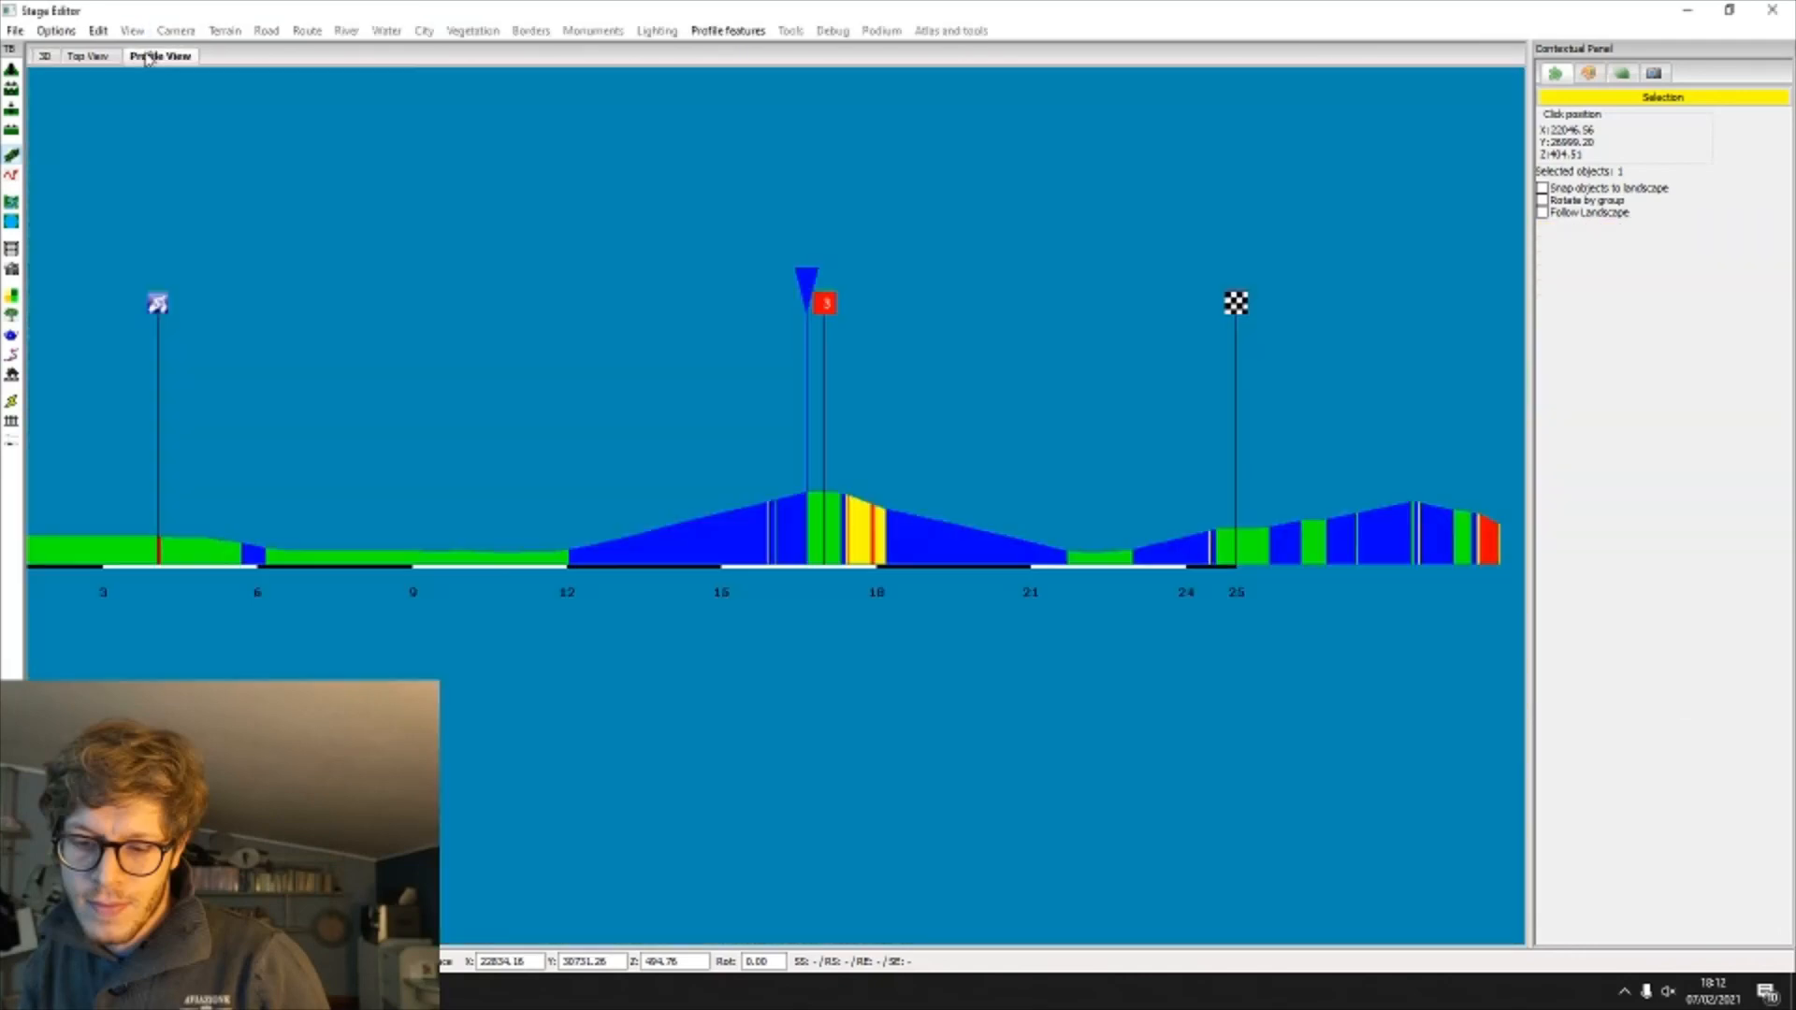
pyautogui.click(720, 31)
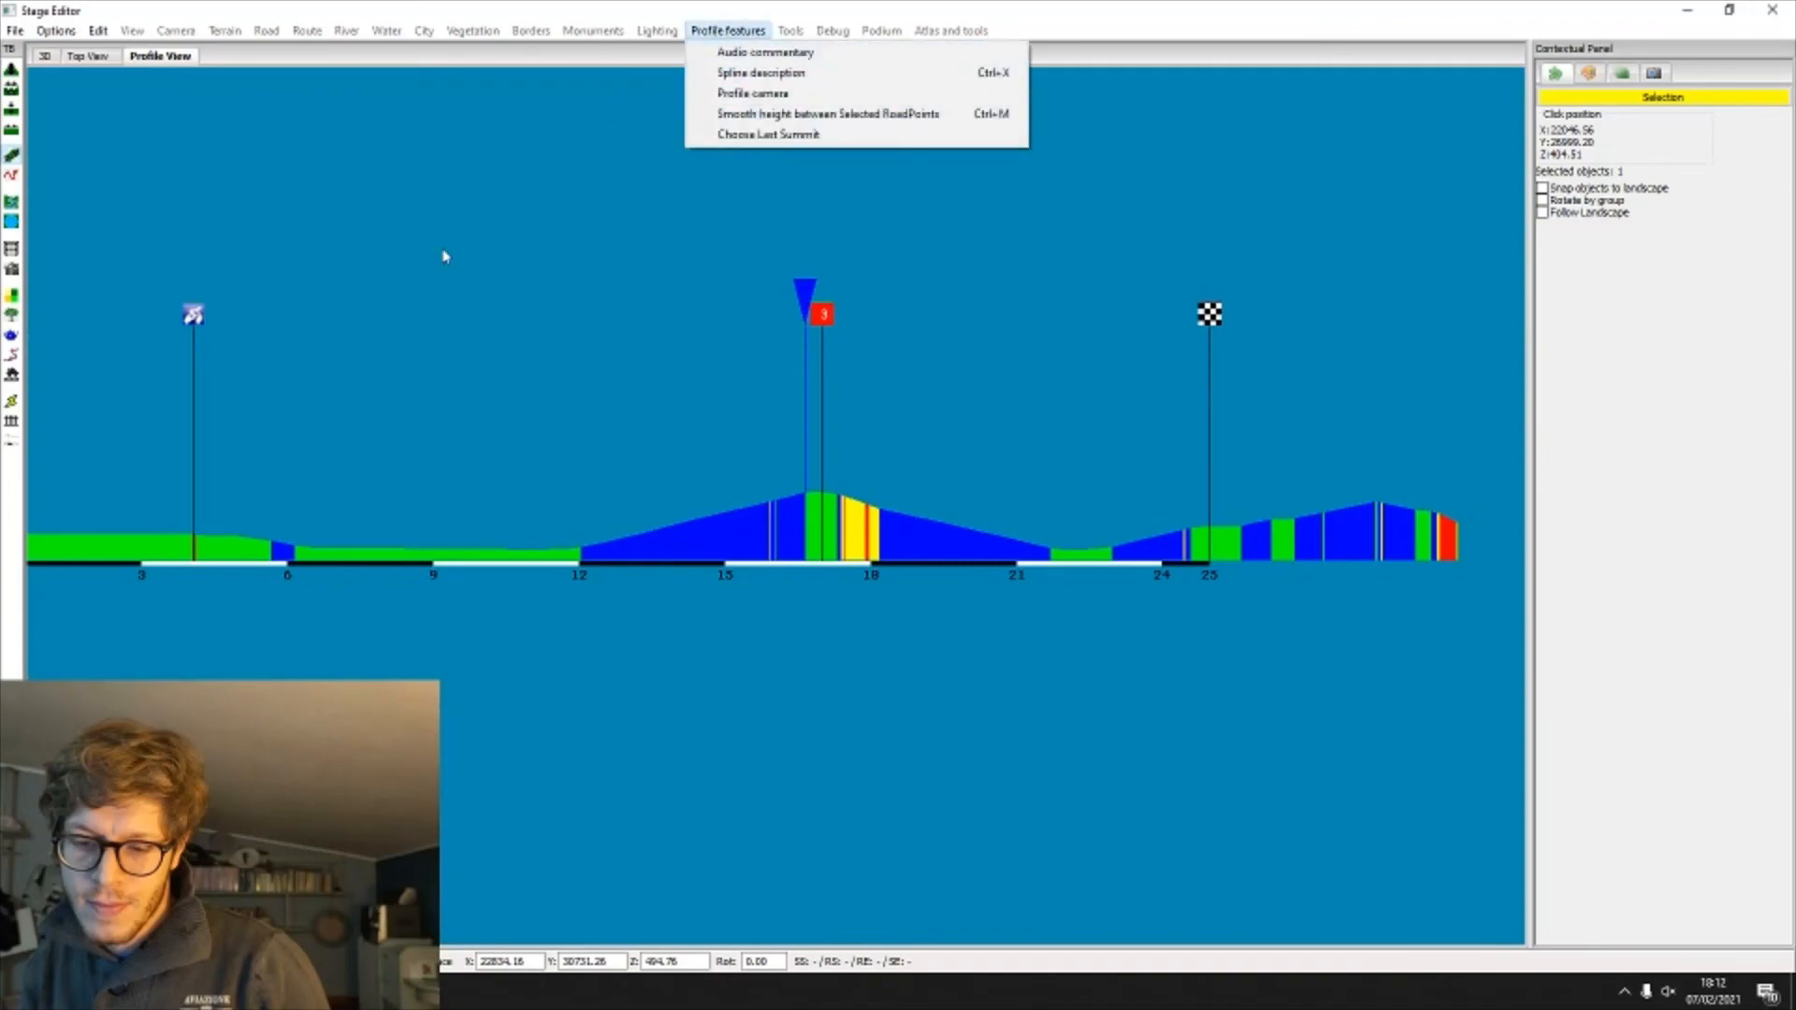
pyautogui.click(566, 379)
pyautogui.moveTo(486, 388); pyautogui.dragTo(1069, 373, button='middle')
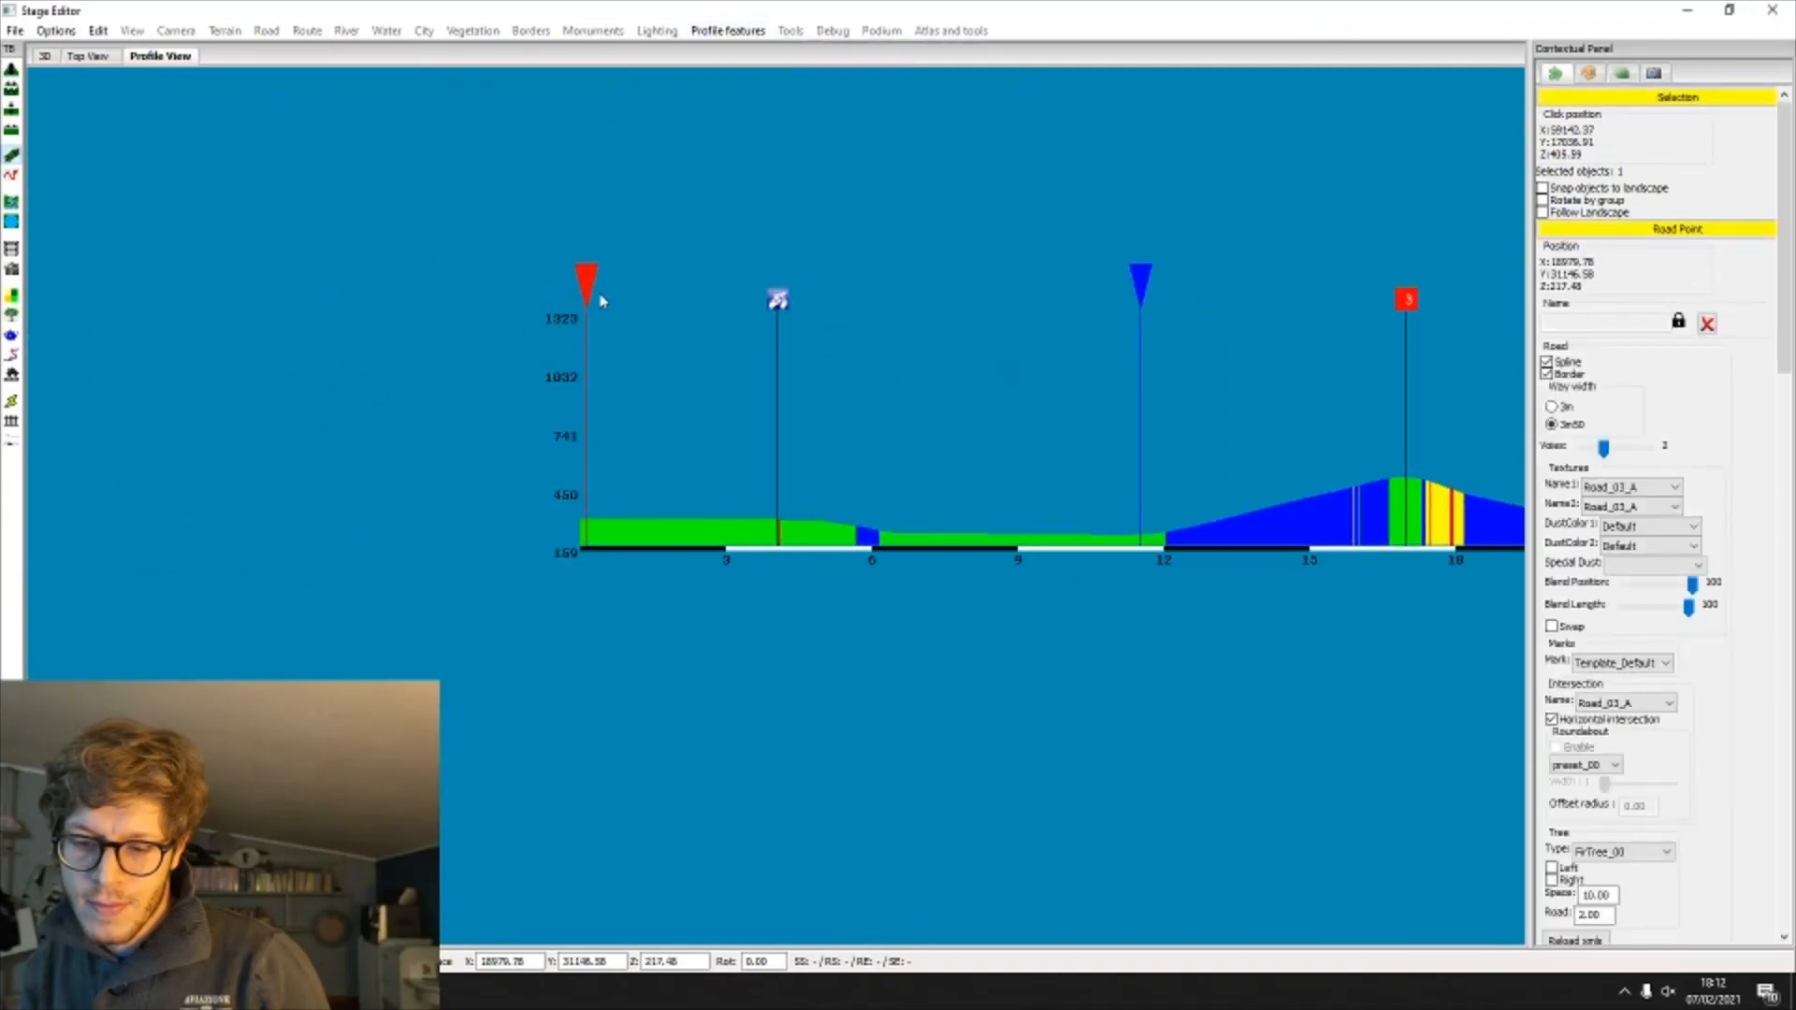
pyautogui.moveTo(599, 298); pyautogui.dragTo(1165, 326)
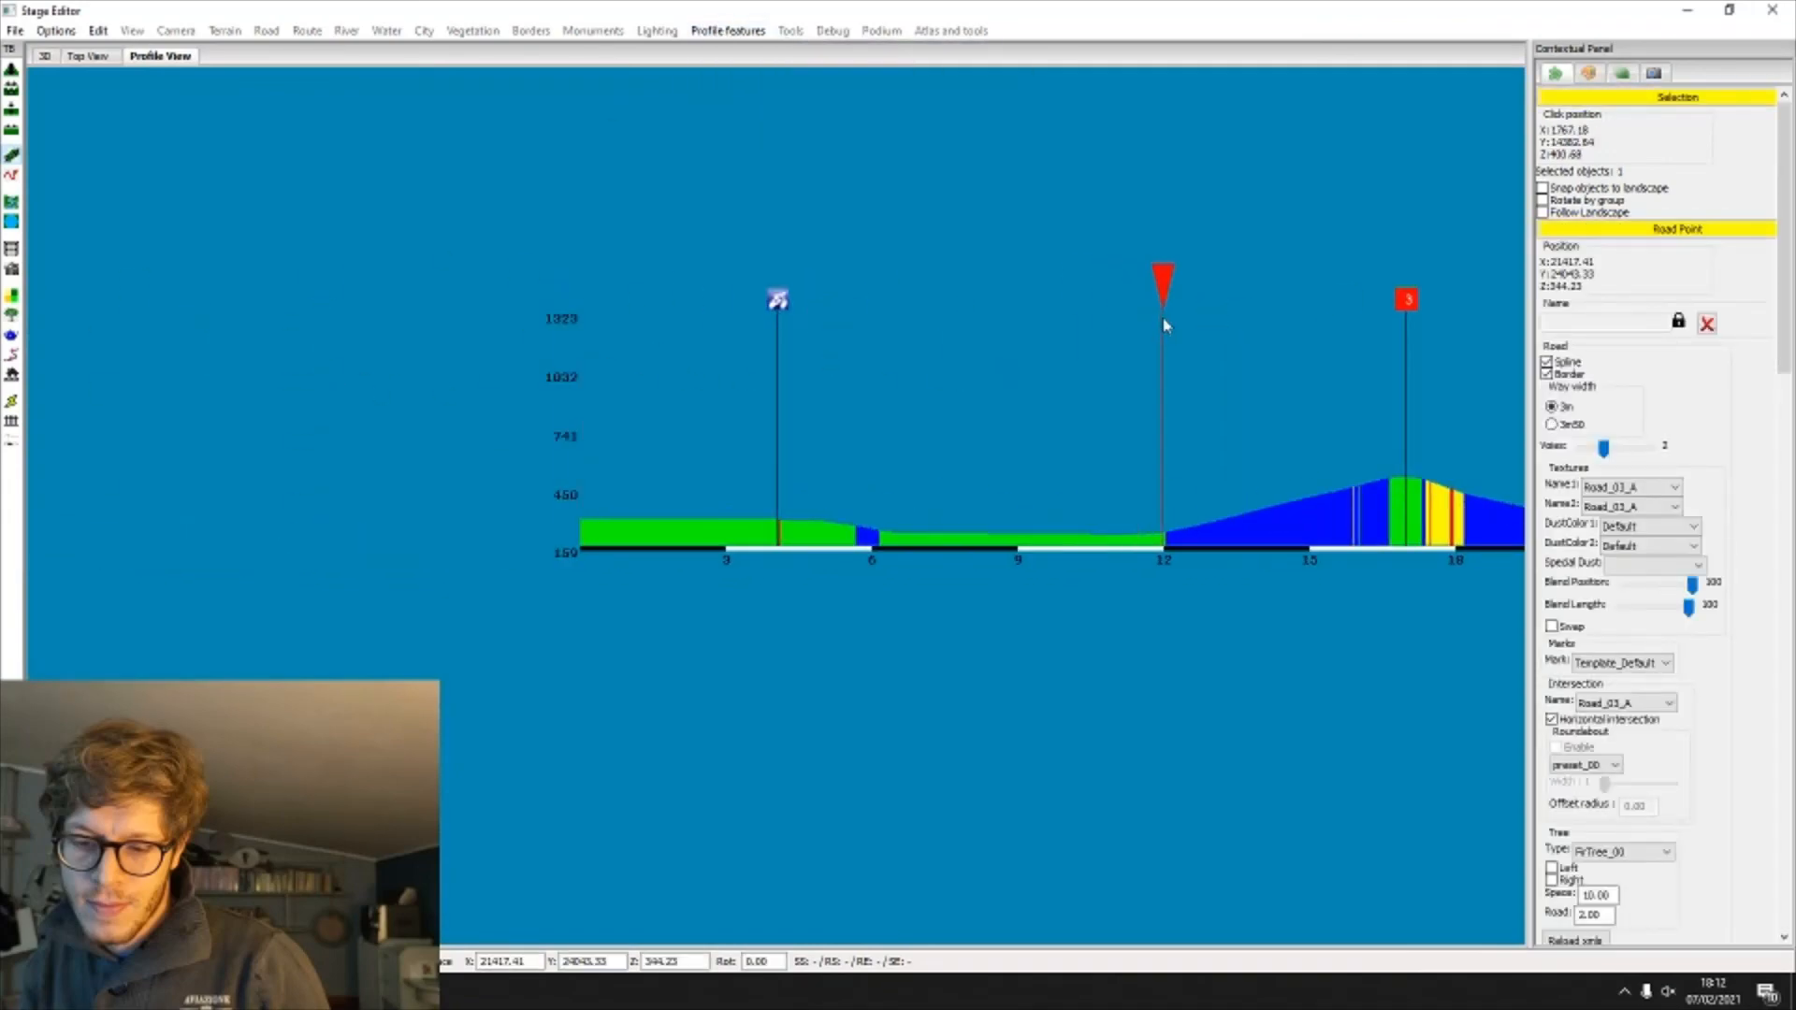
pyautogui.moveTo(1164, 325); pyautogui.dragTo(1103, 320, button='middle')
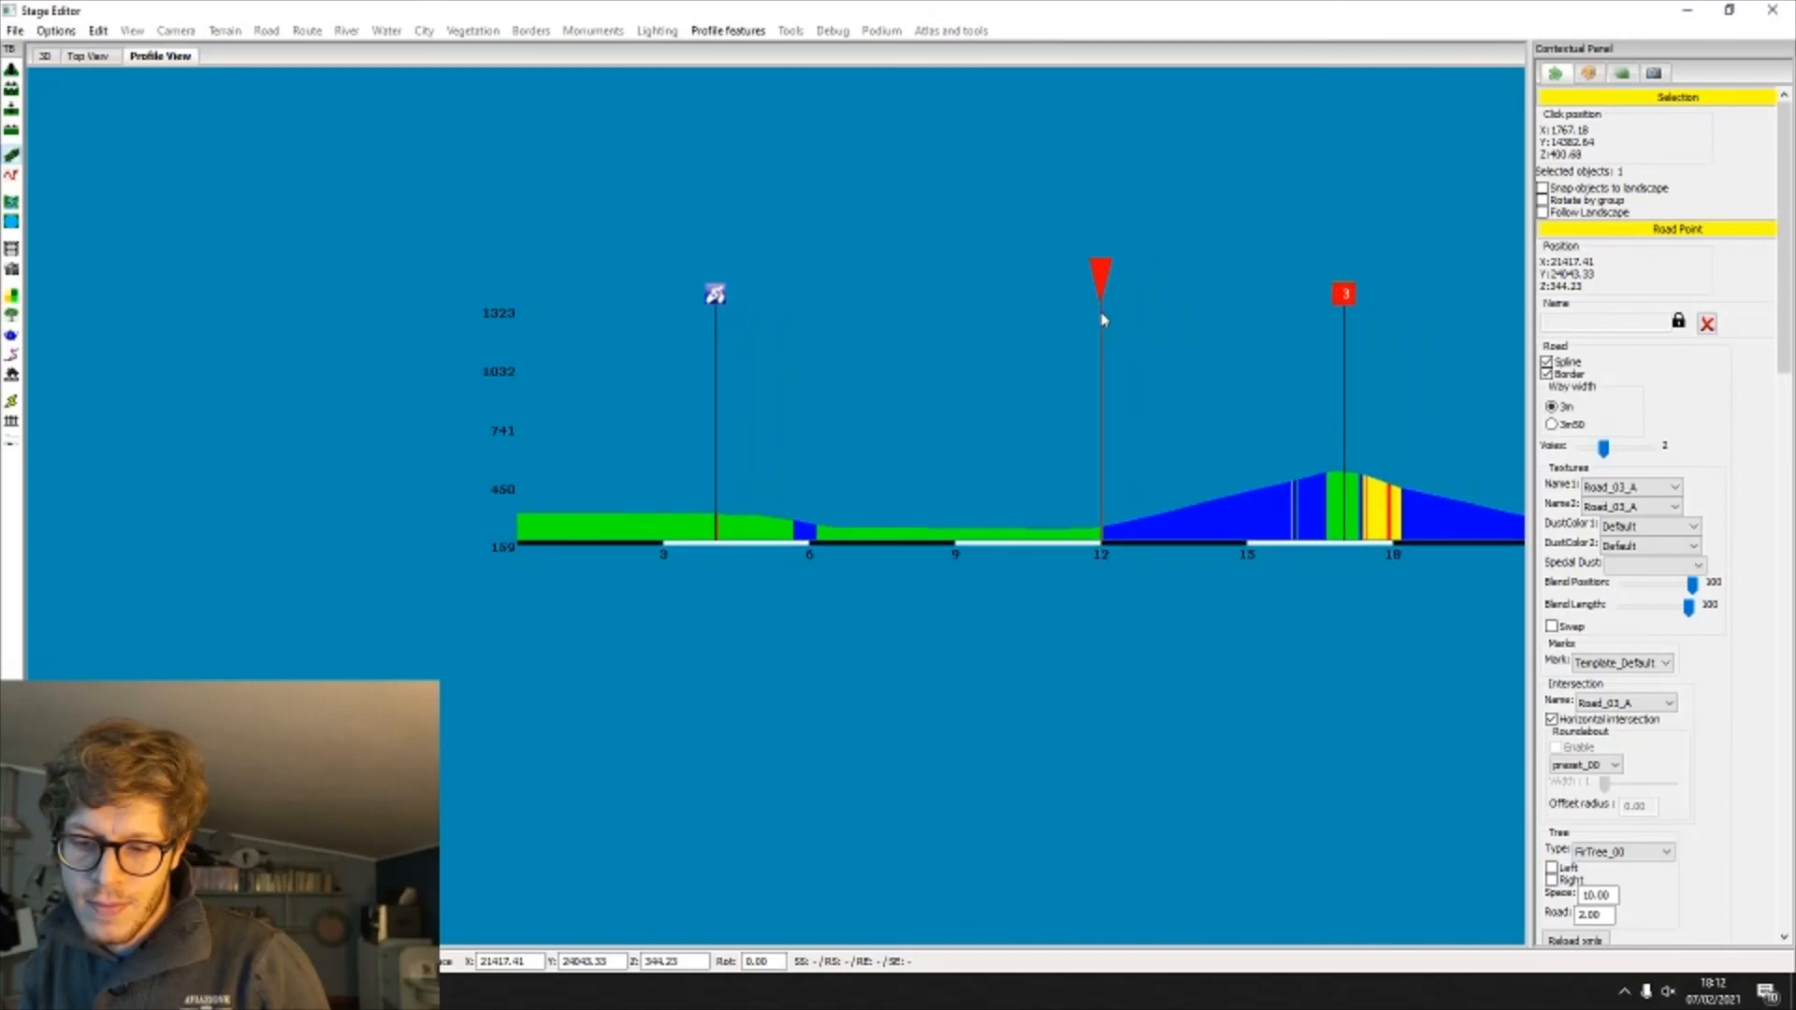
pyautogui.moveTo(1103, 320); pyautogui.dragTo(1008, 335, button='middle')
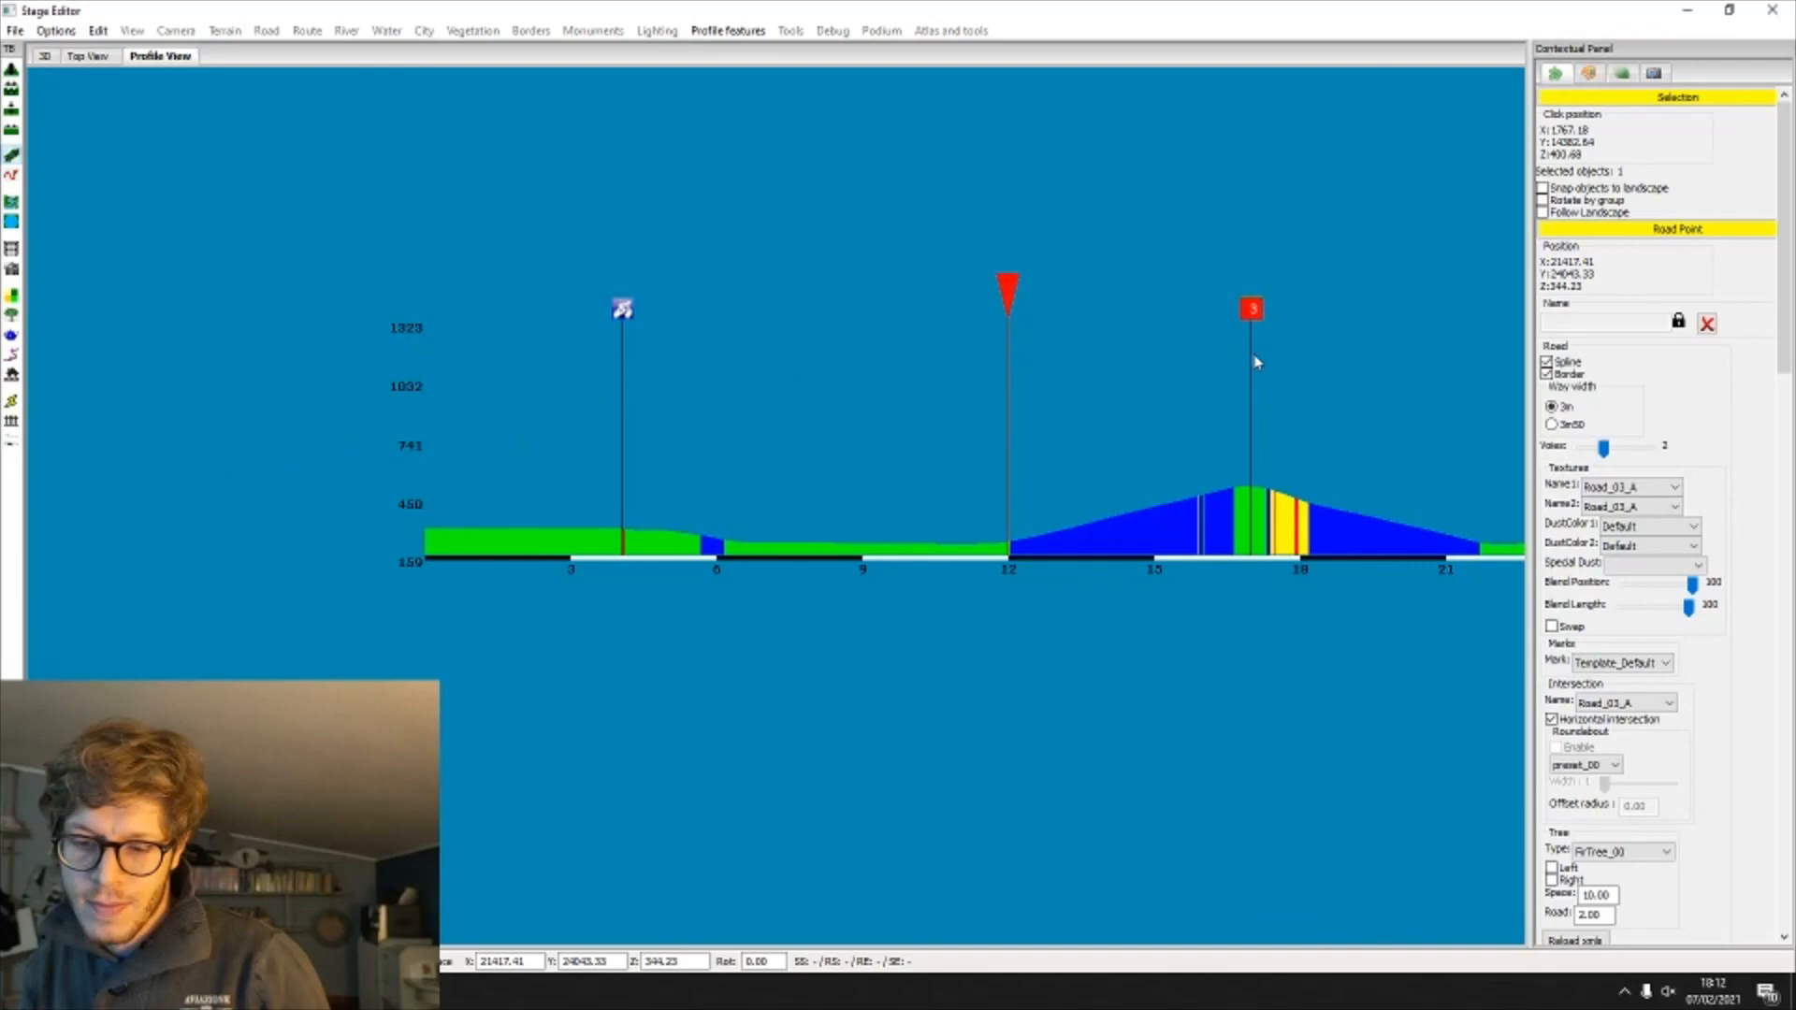
pyautogui.scroll(2, 1038, 476)
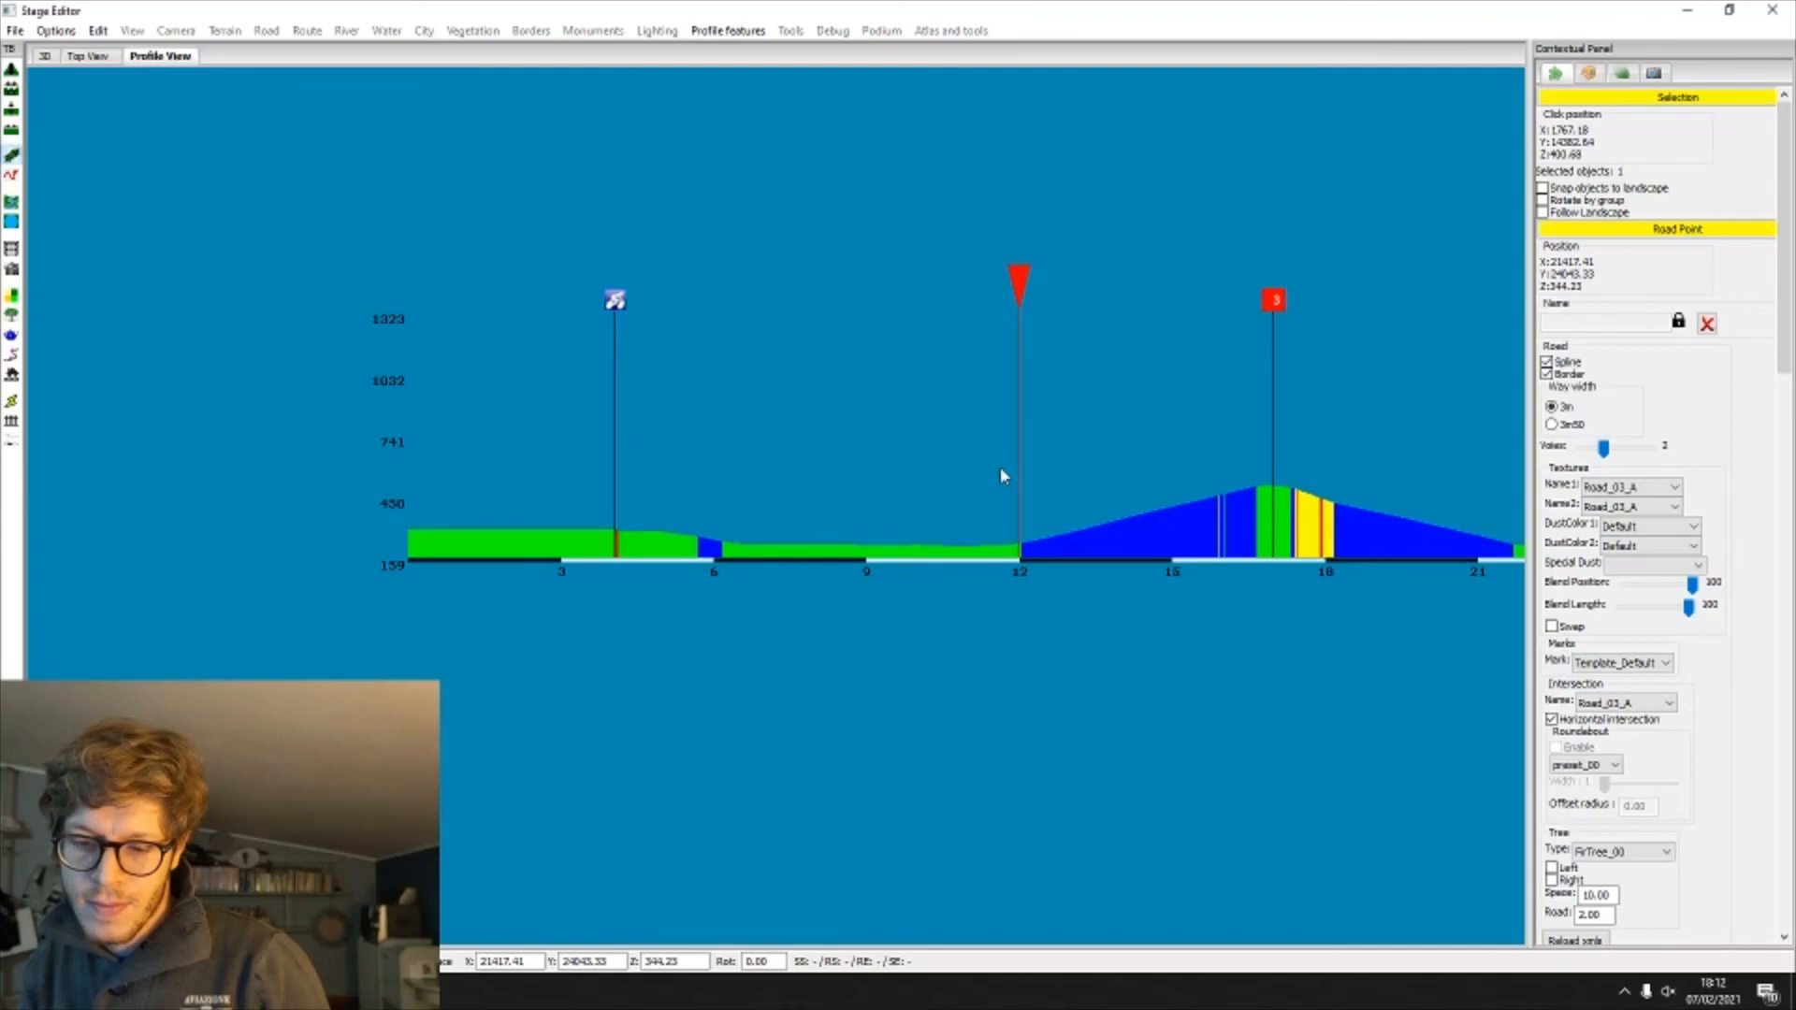
pyautogui.scroll(1, 1000, 469)
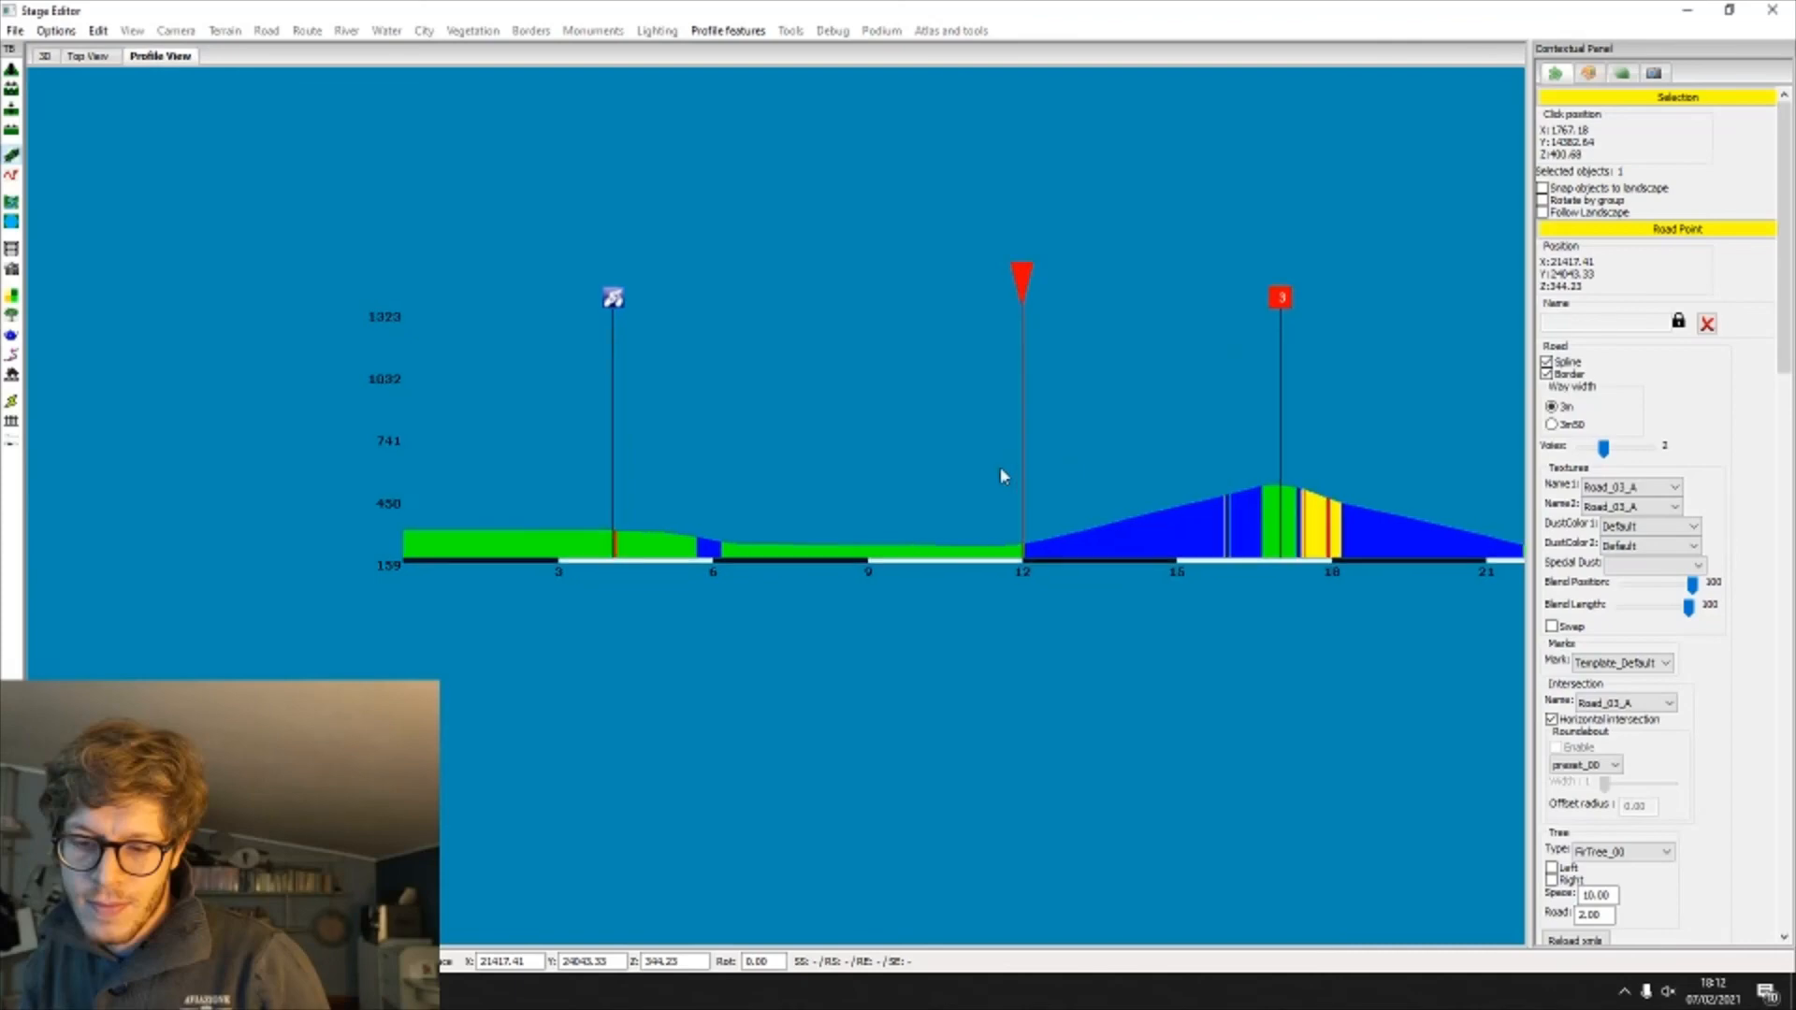
pyautogui.moveTo(1015, 473); pyautogui.dragTo(662, 472)
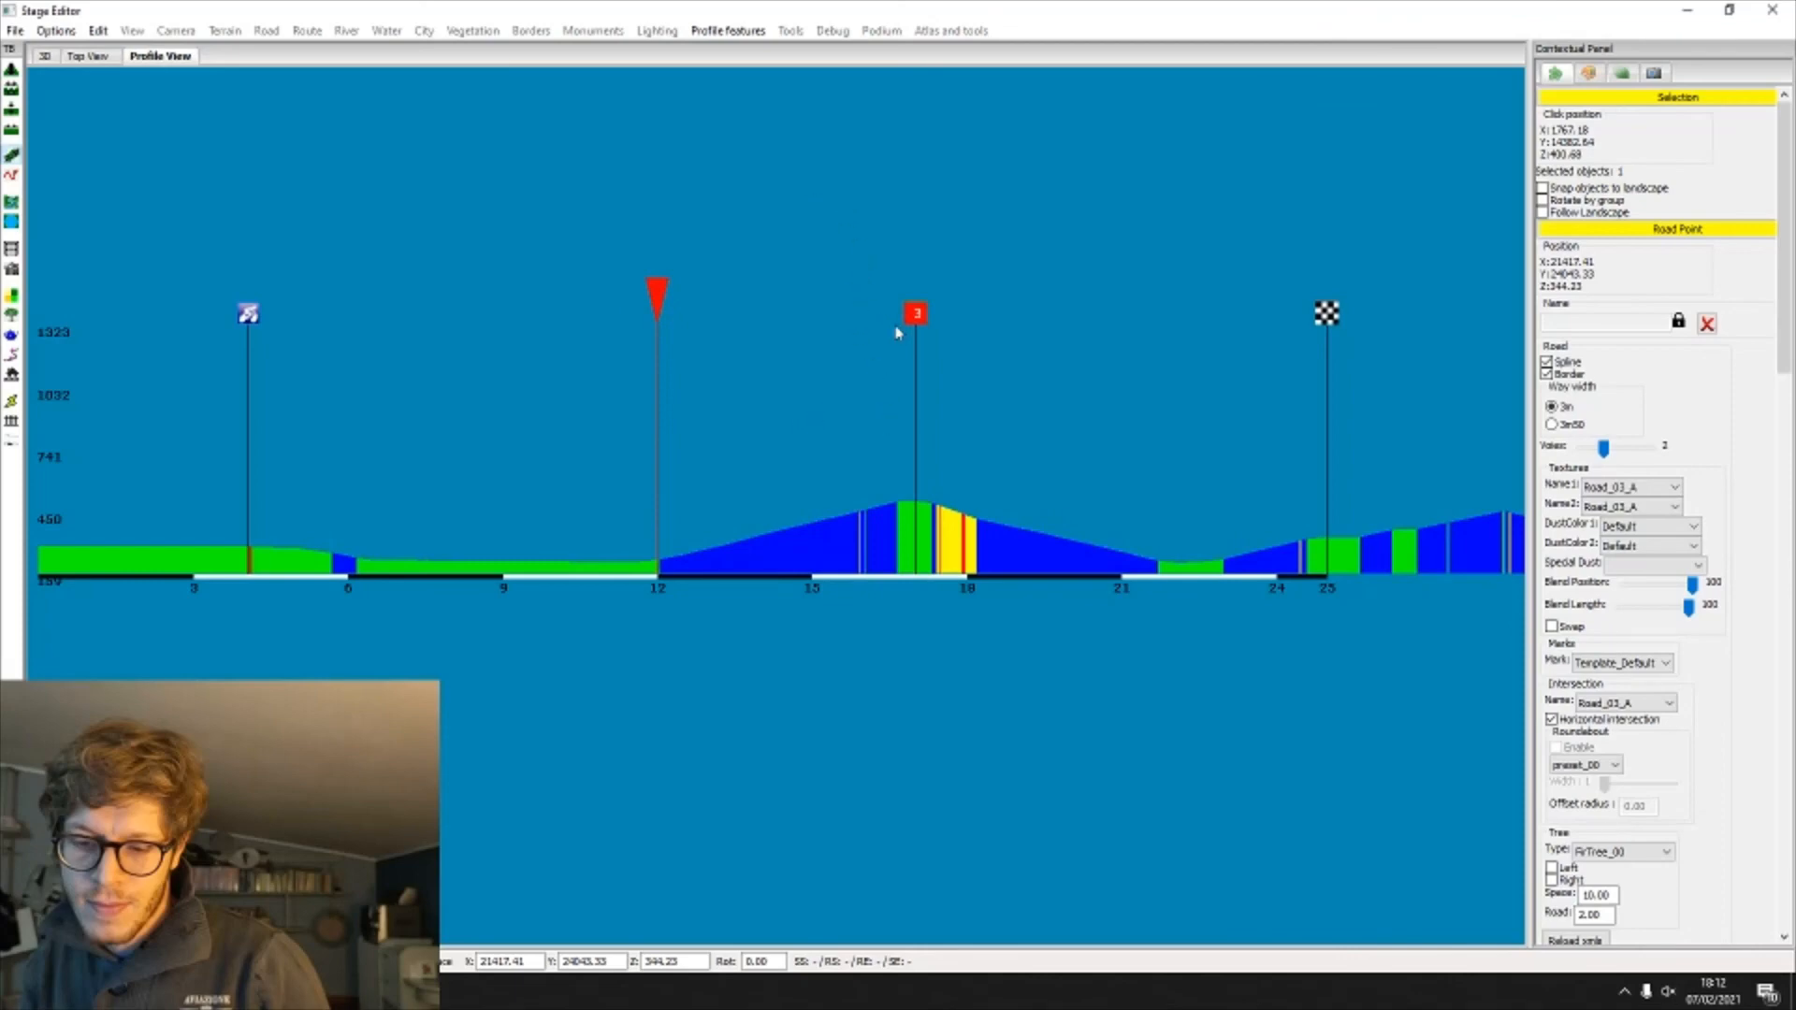
pyautogui.moveTo(666, 301)
pyautogui.mouseDown()
pyautogui.moveTo(329, 329)
pyautogui.moveTo(557, 329)
pyautogui.moveTo(200, 323)
pyautogui.moveTo(636, 330)
pyautogui.moveTo(75, 327)
pyautogui.moveTo(438, 315)
pyautogui.moveTo(661, 335)
pyautogui.mouseUp()
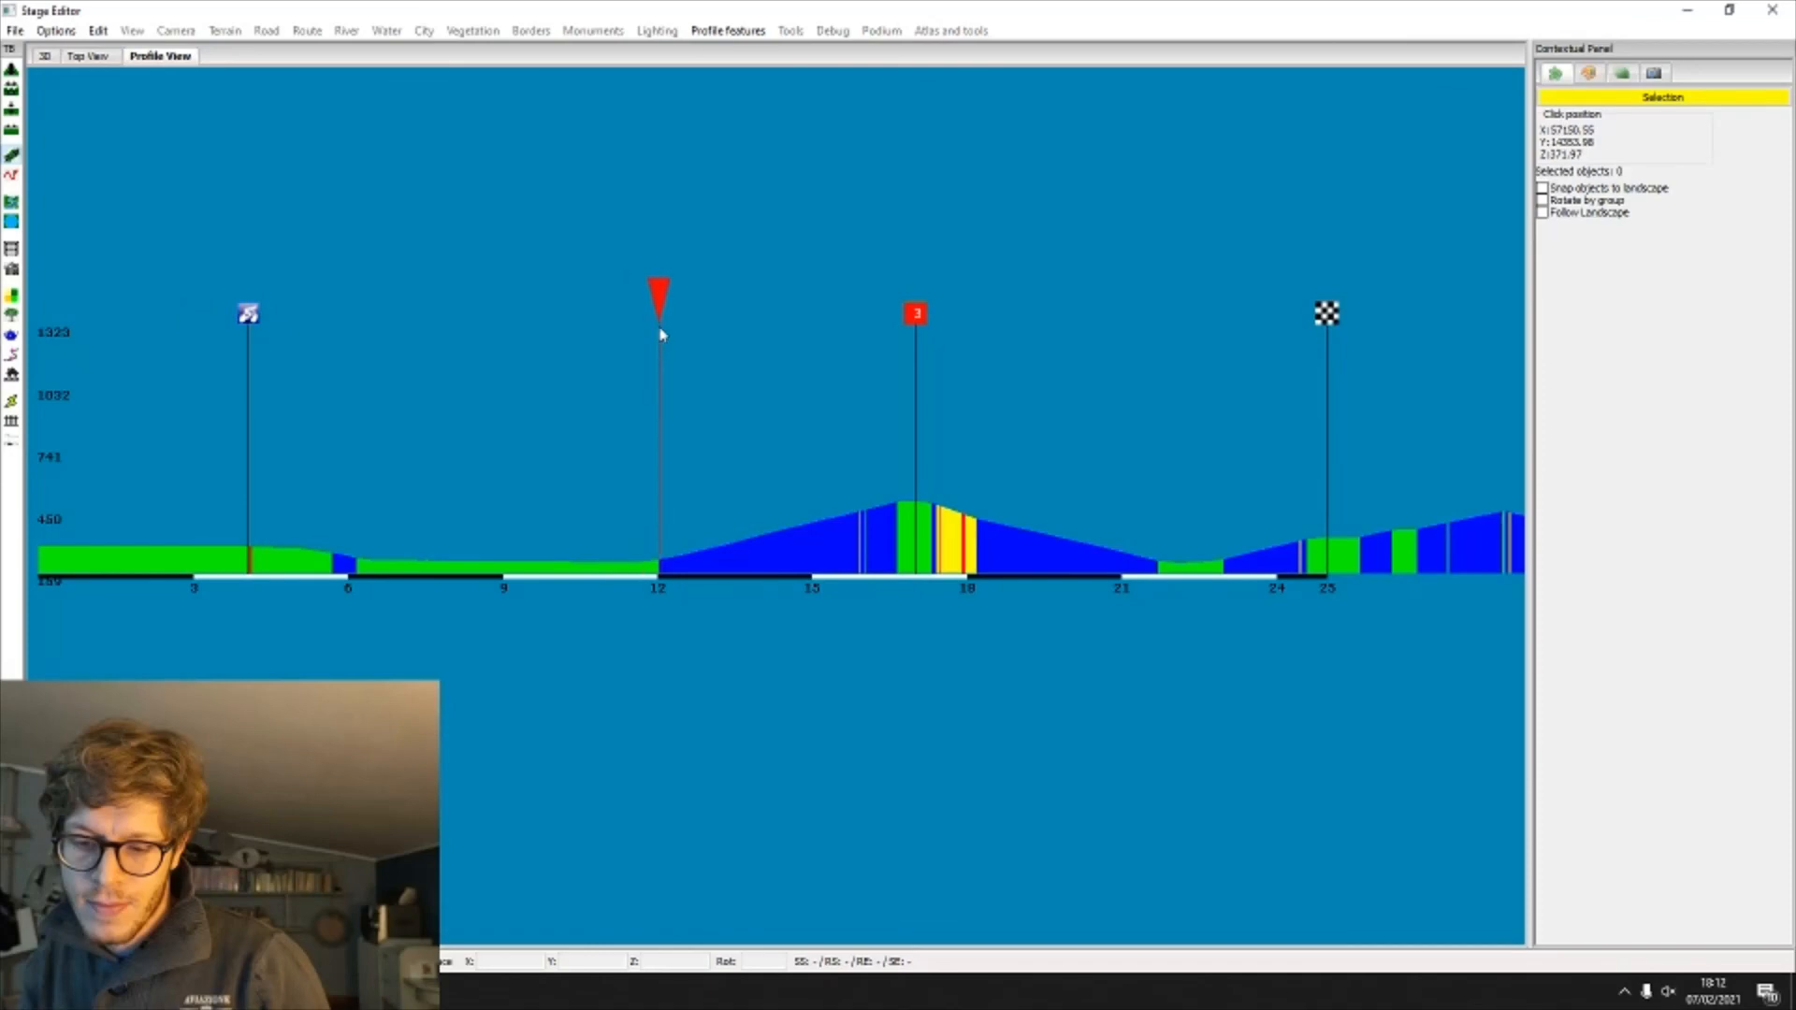
# Step: Place the blue end marker in the stage profile at the top of the La Morra climb, about 16.65 km
pyautogui.moveTo(818, 334); pyautogui.dragTo(711, 311, button='middle')
pyautogui.scroll(4, 710, 168)
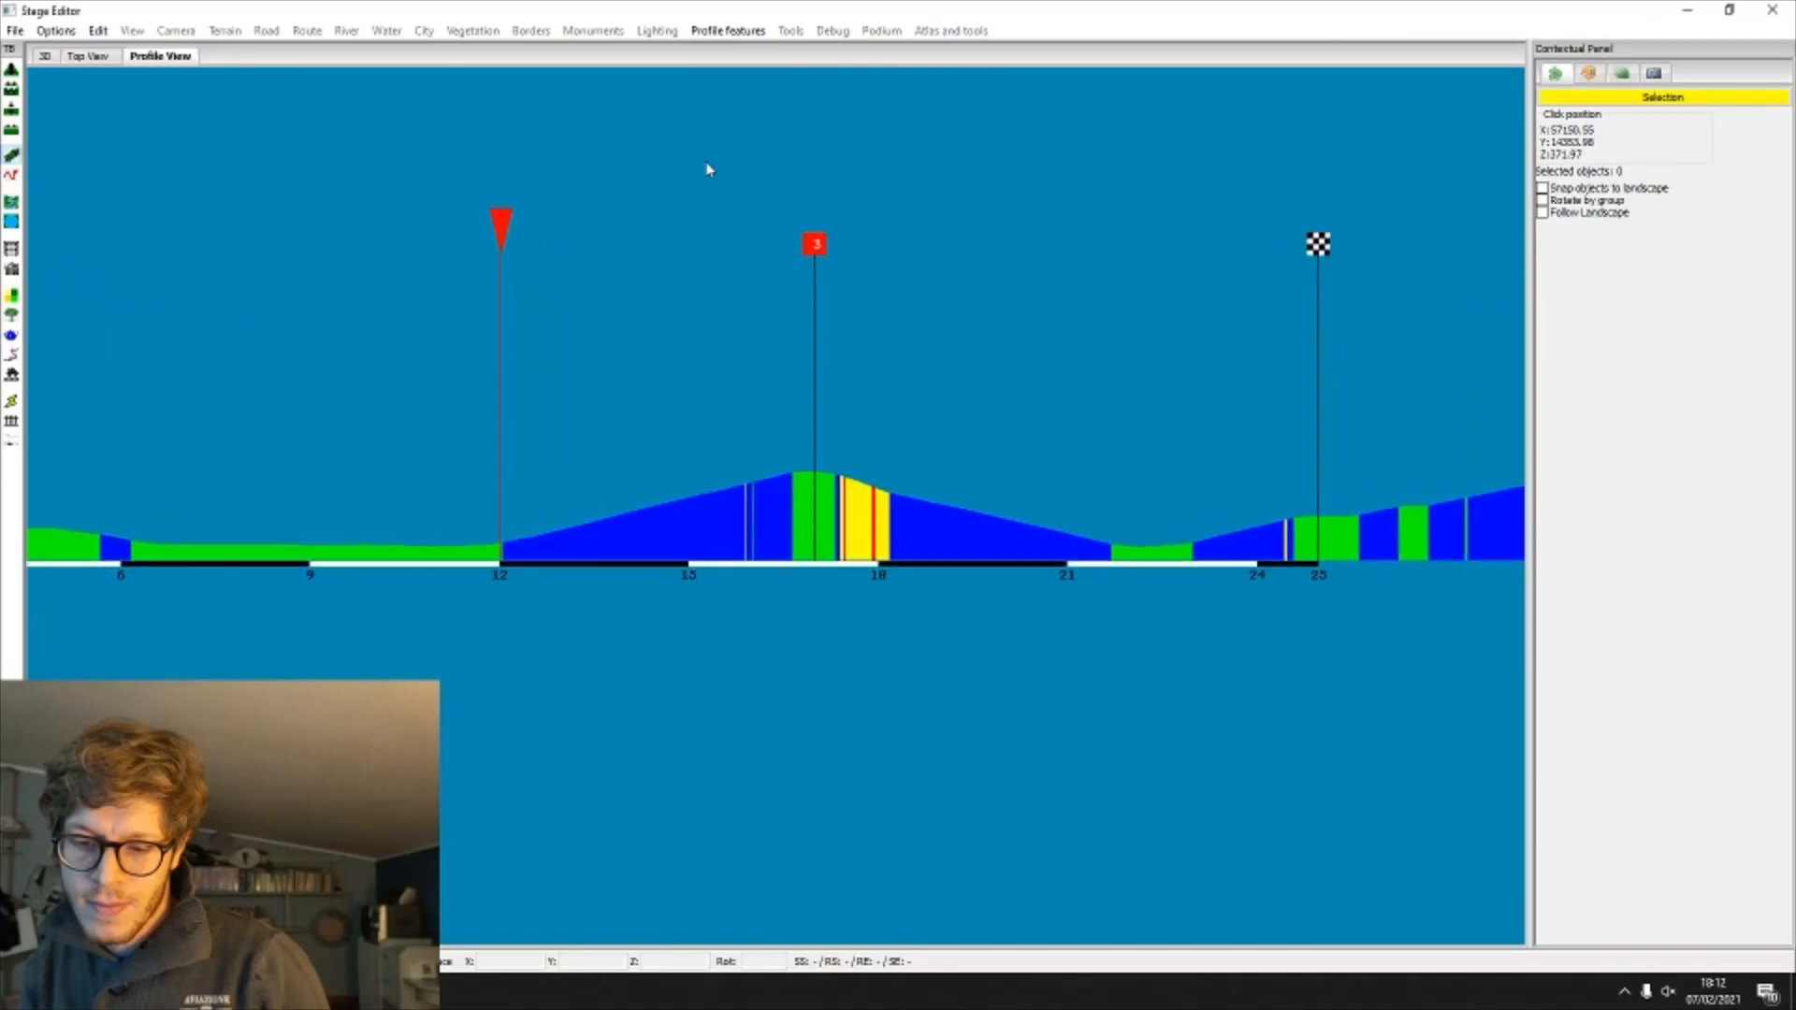
pyautogui.click(809, 265)
pyautogui.moveTo(810, 266); pyautogui.dragTo(793, 273)
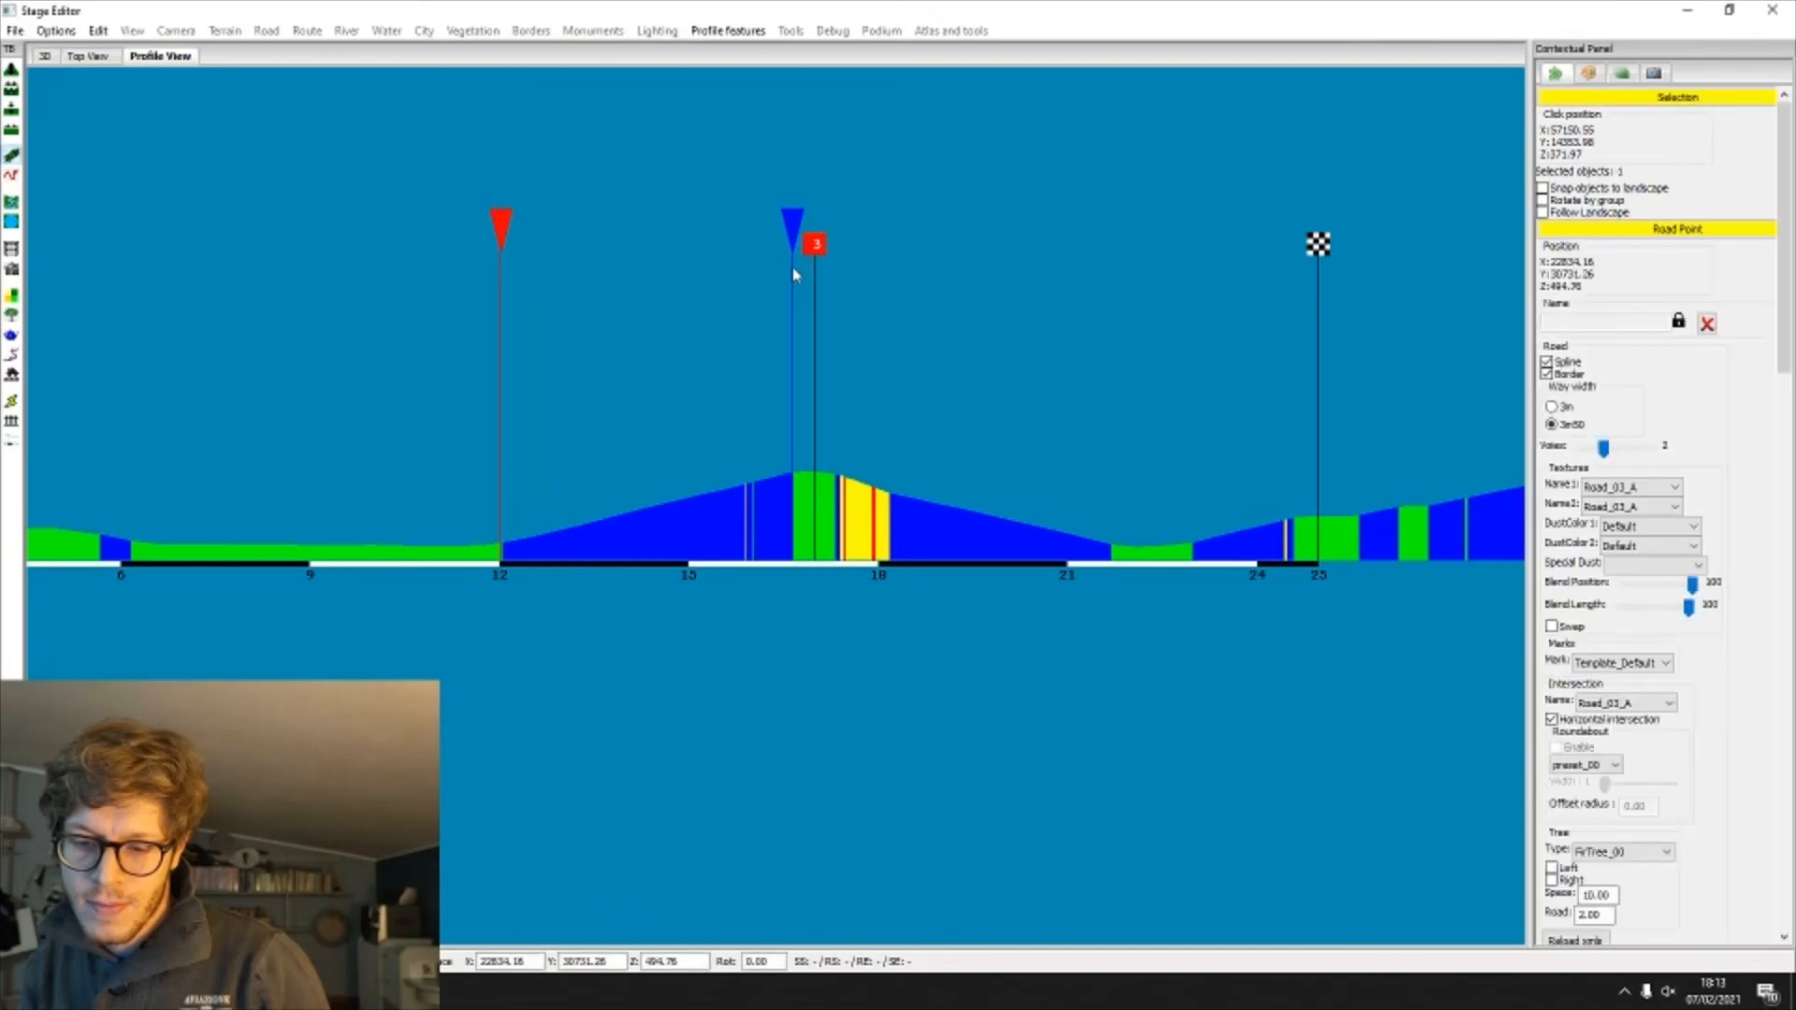
pyautogui.scroll(2, 793, 277)
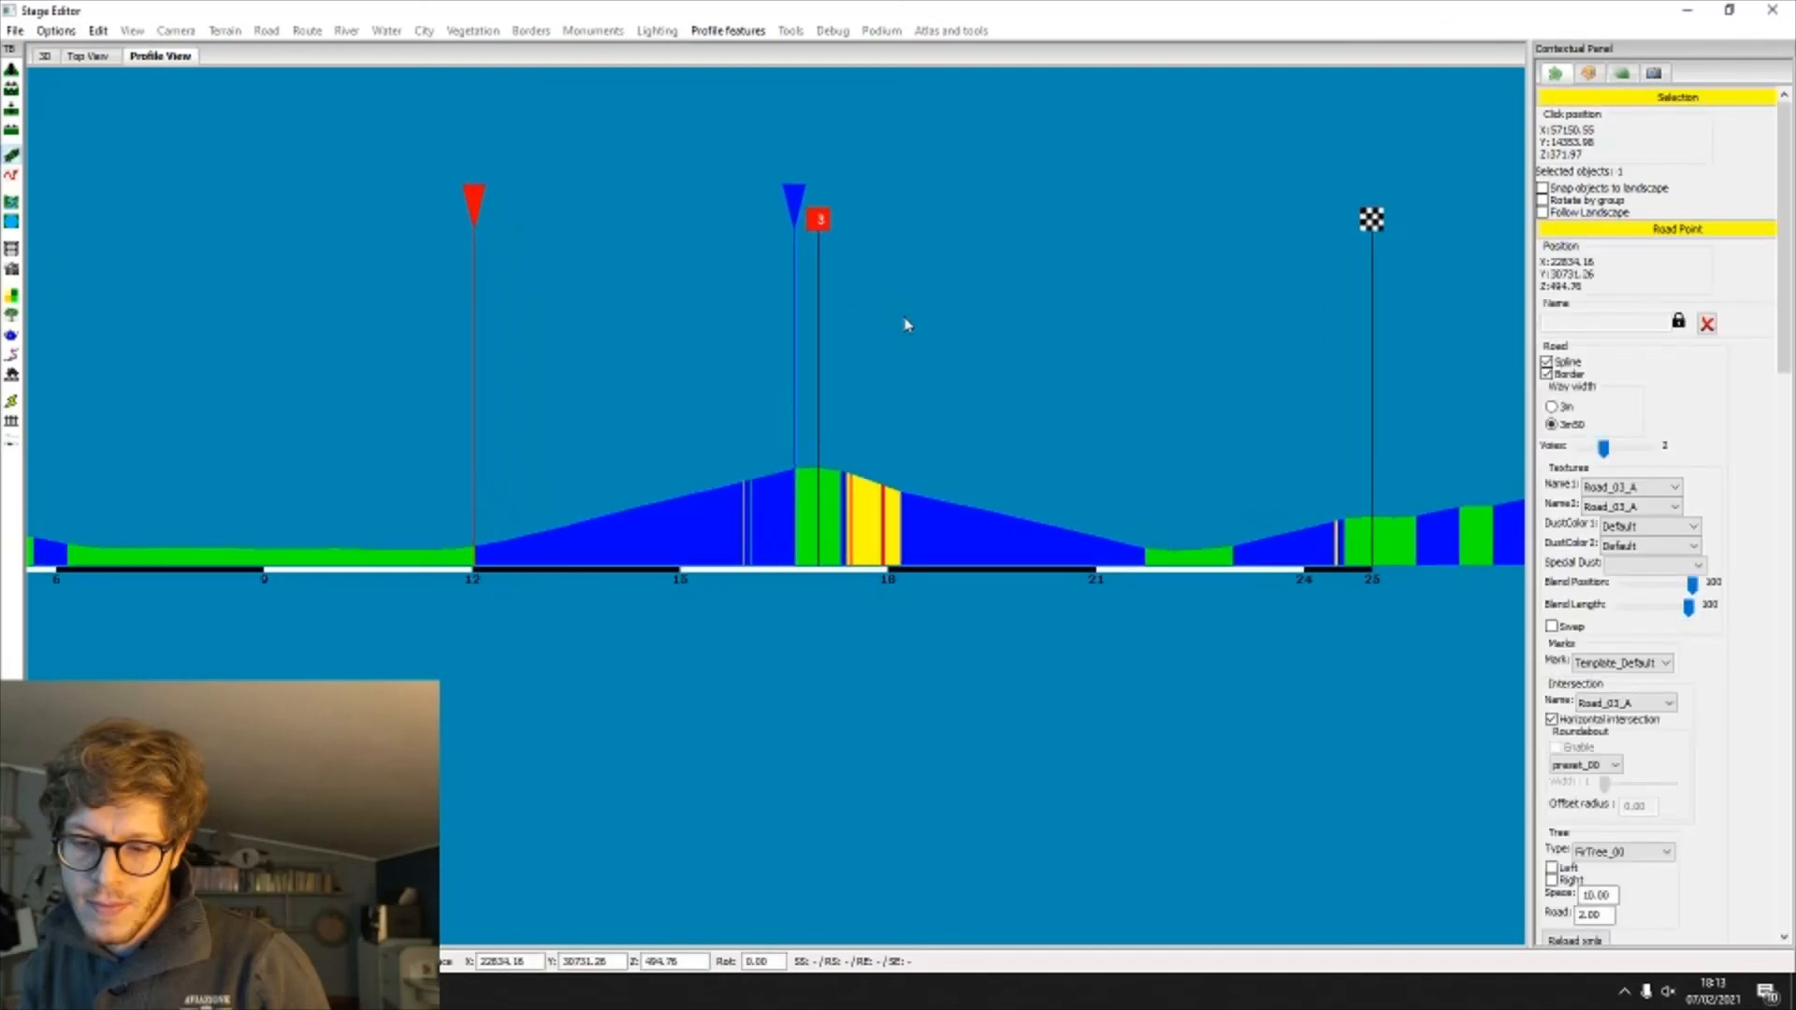
# Step: Open the spline description for the marked climb, enter La Morra as its name and set the type to Col
pyautogui.click(727, 30)
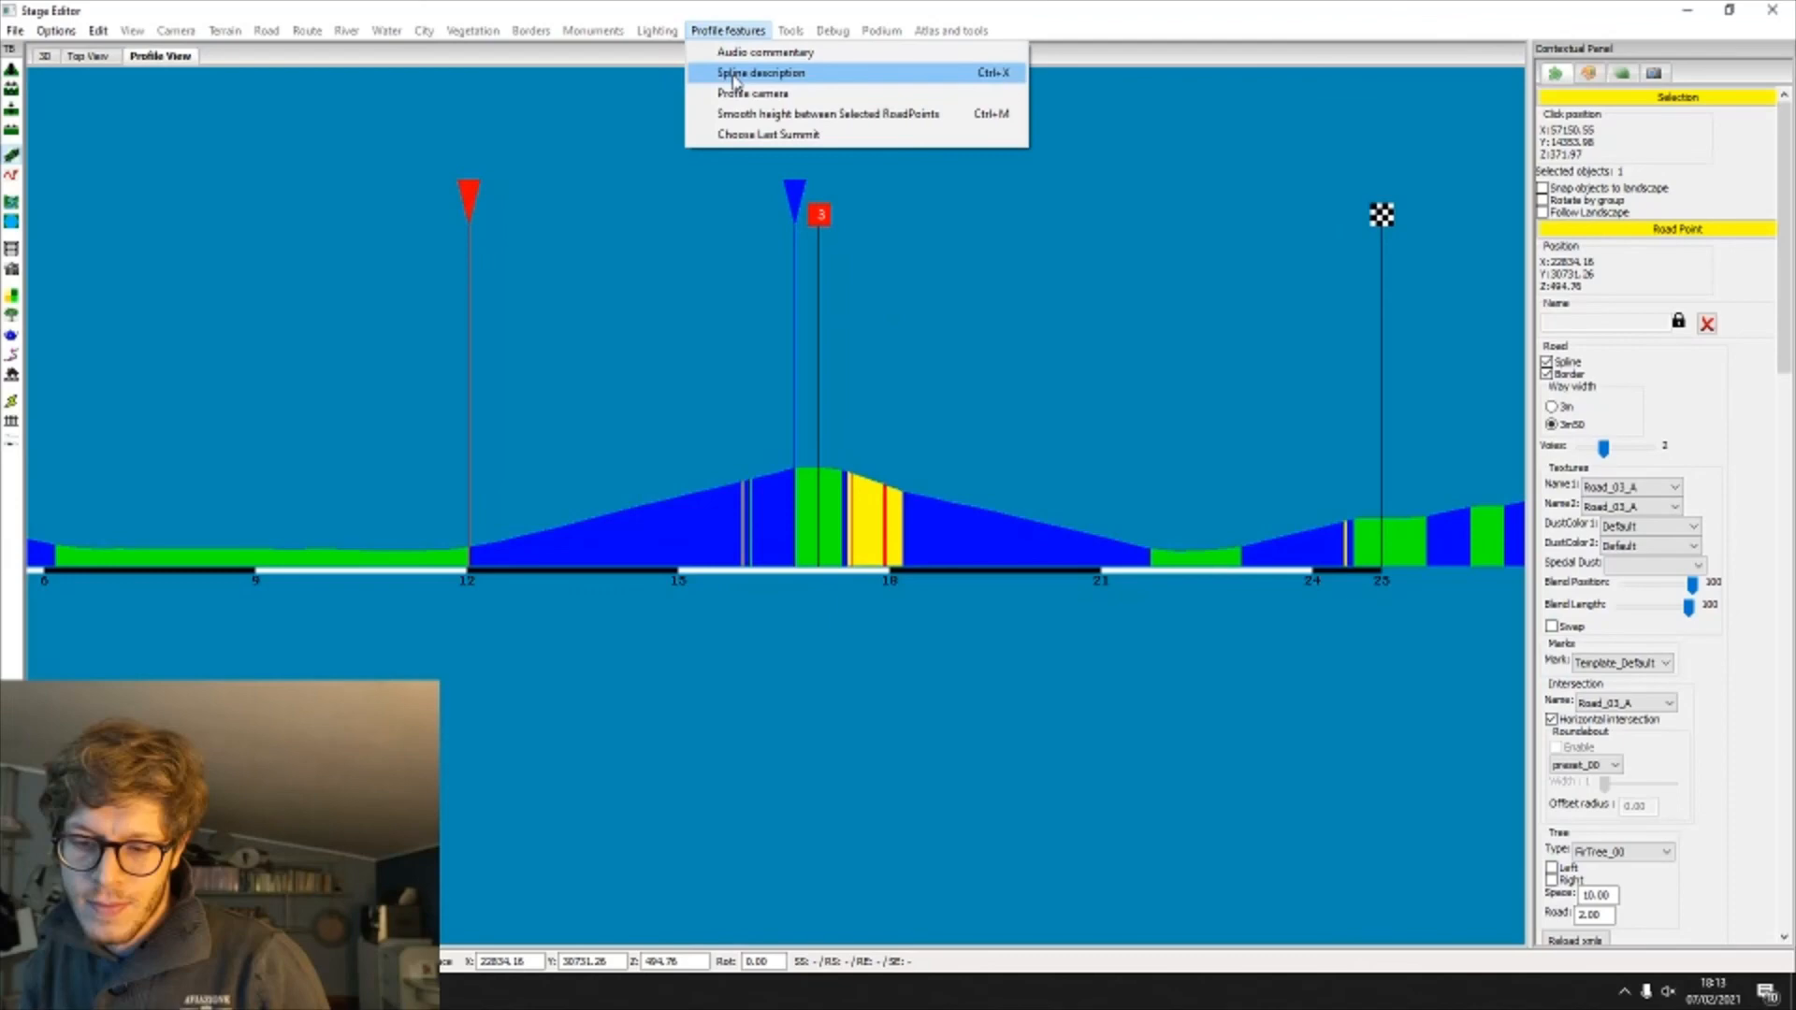
pyautogui.click(734, 75)
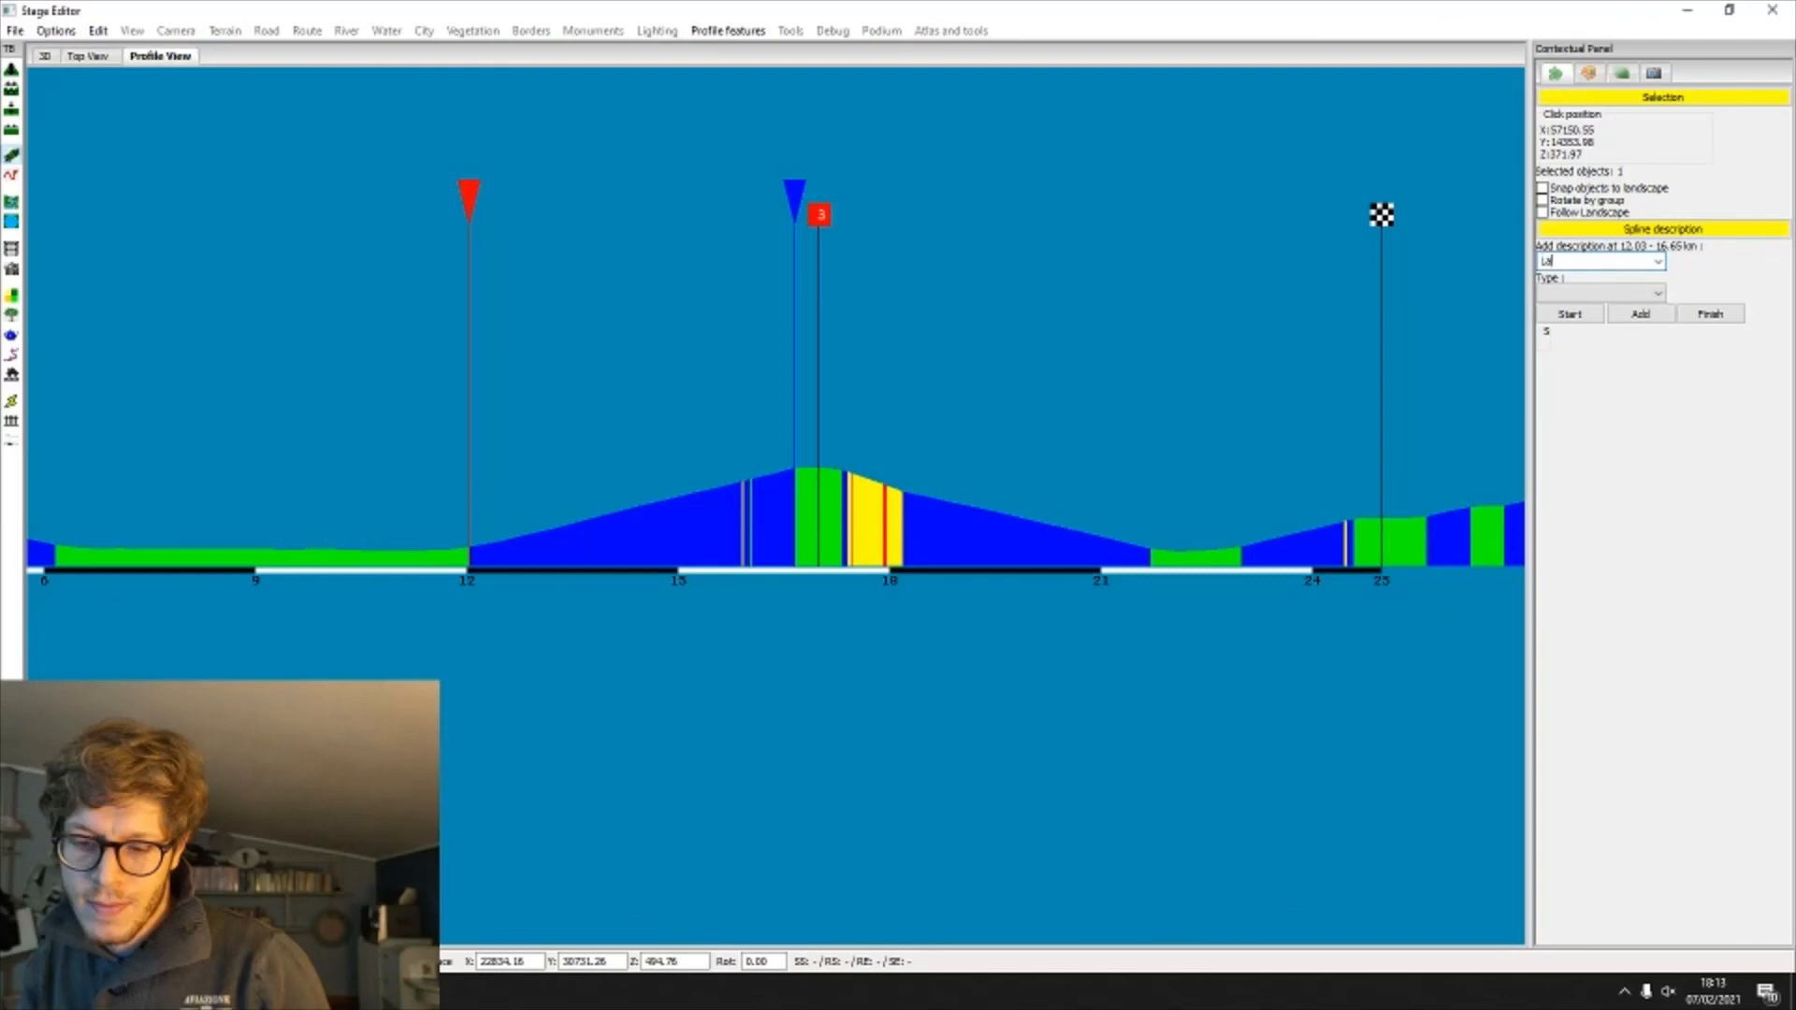
pyautogui.click(1573, 292)
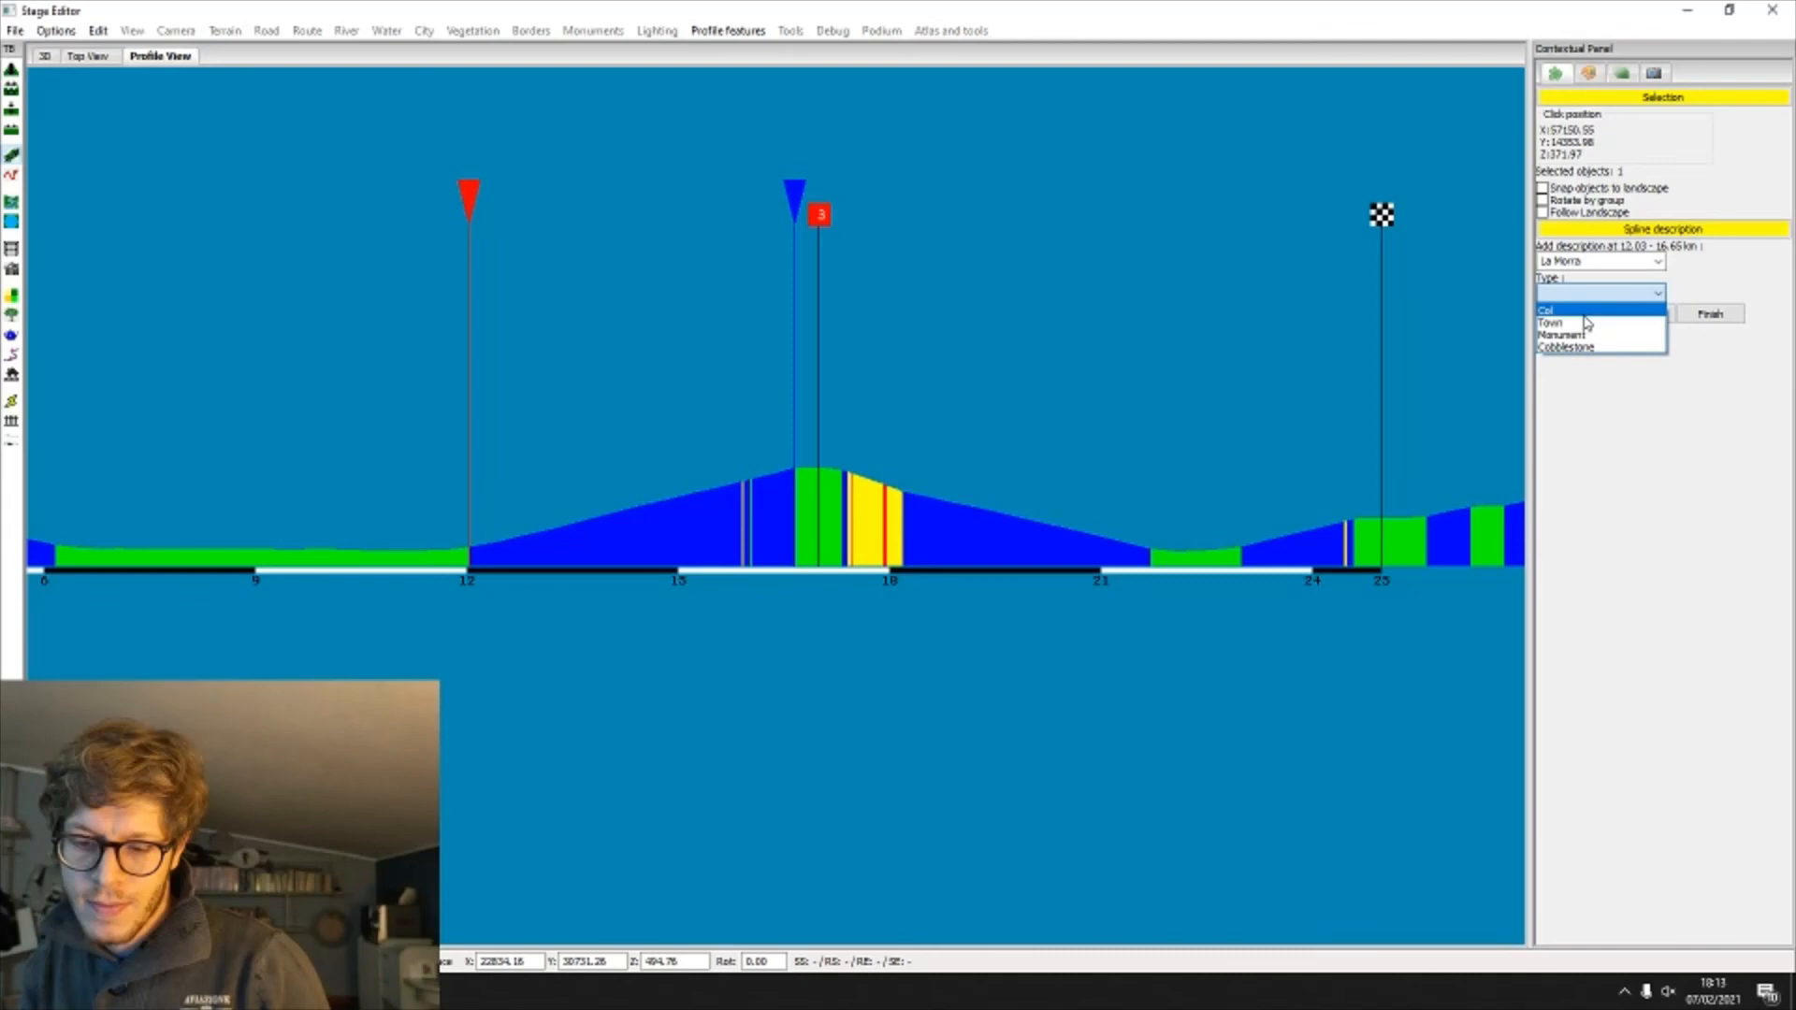
pyautogui.click(1549, 316)
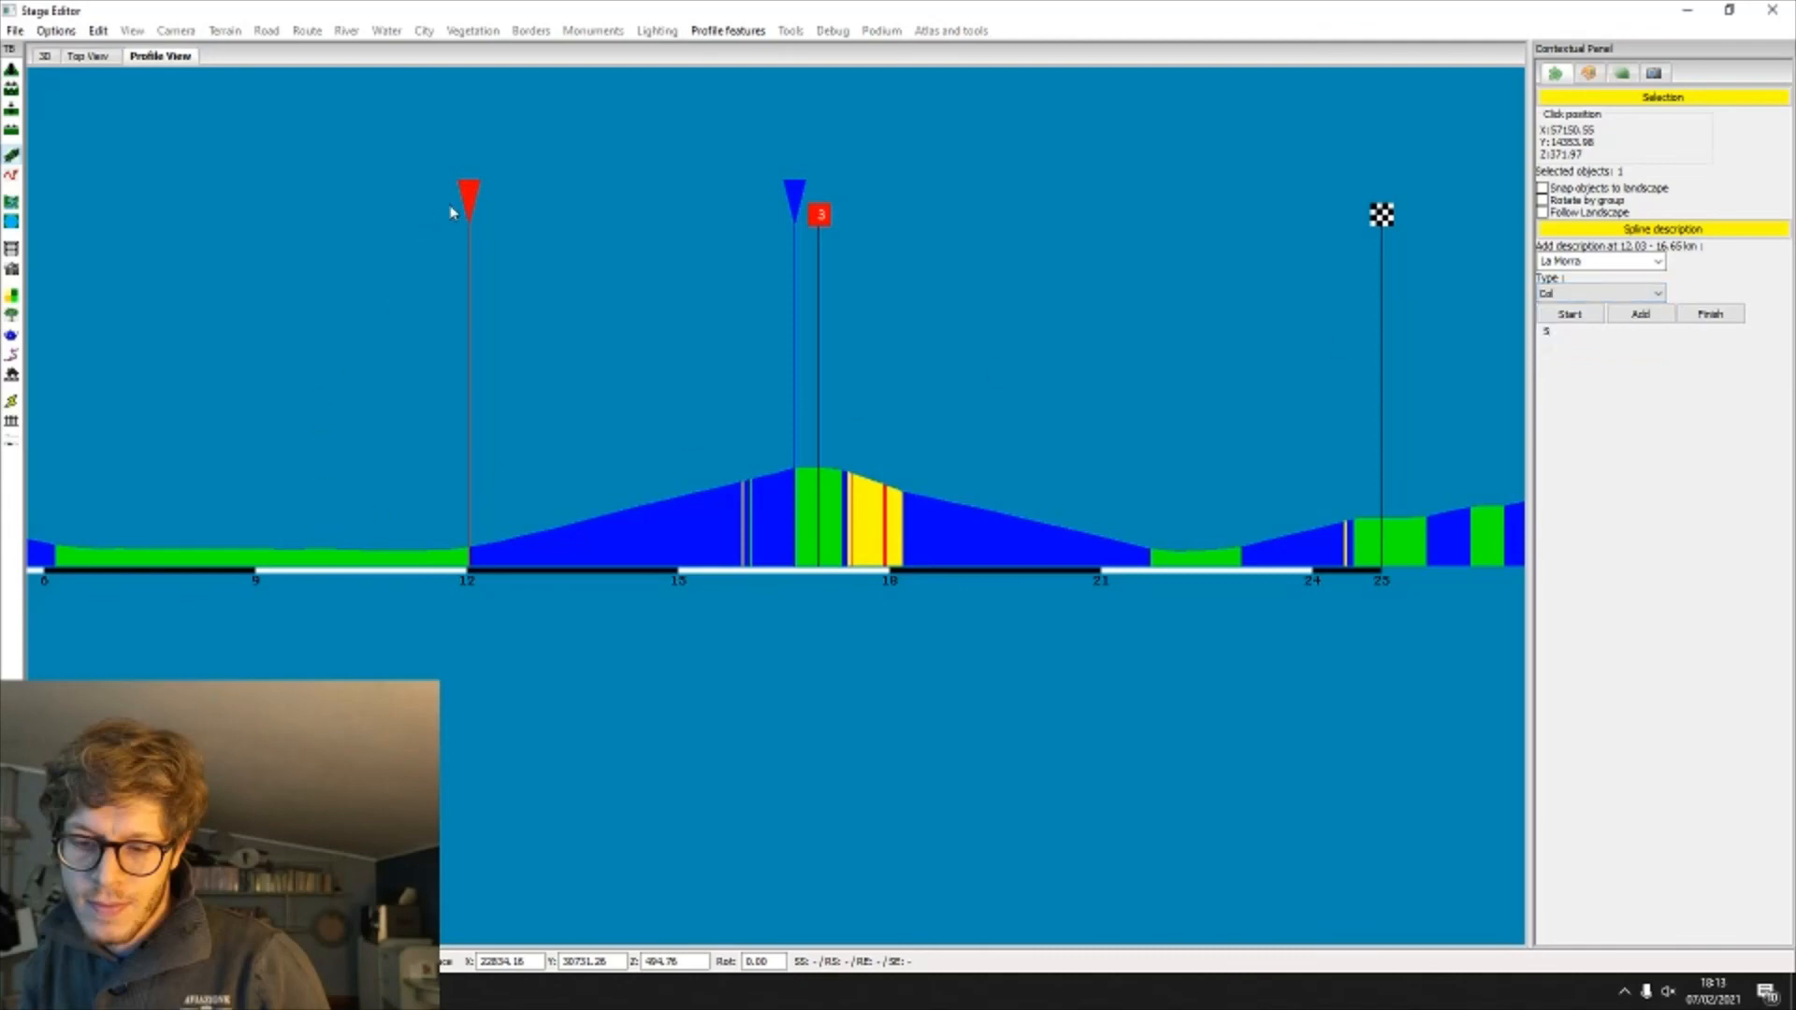
pyautogui.moveTo(457, 192); pyautogui.dragTo(251, 280)
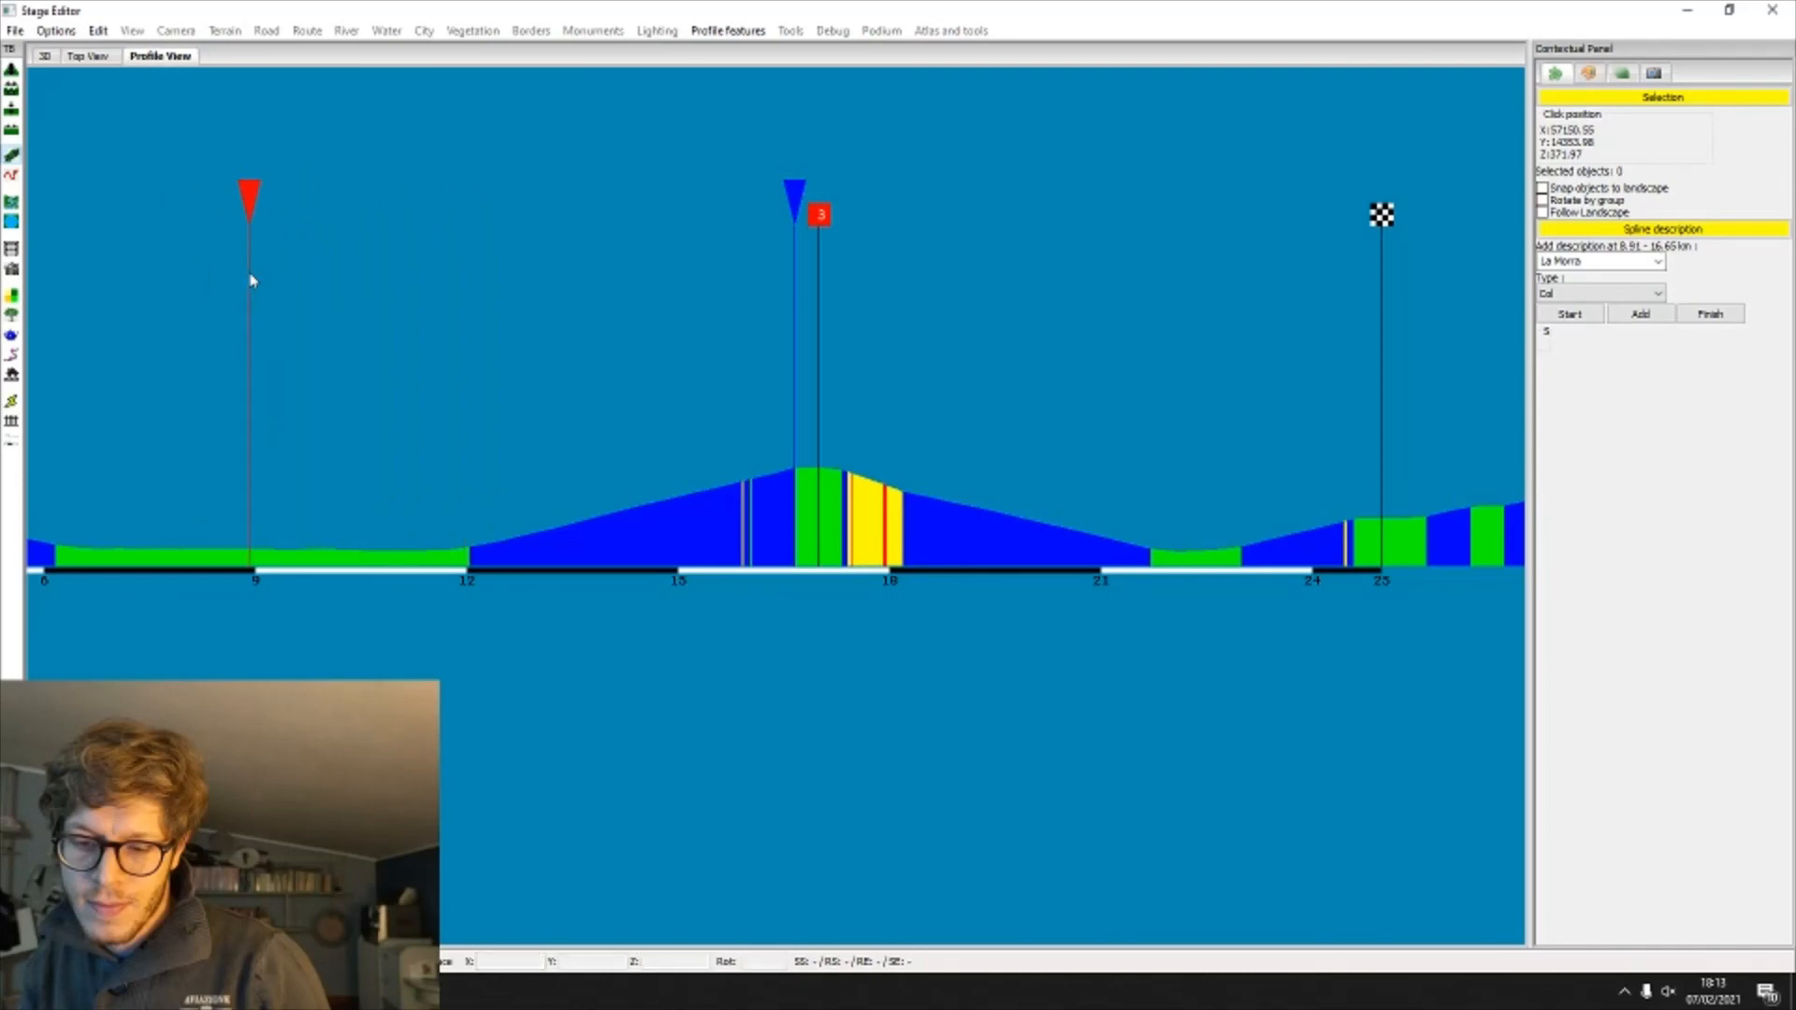
pyautogui.click(249, 274)
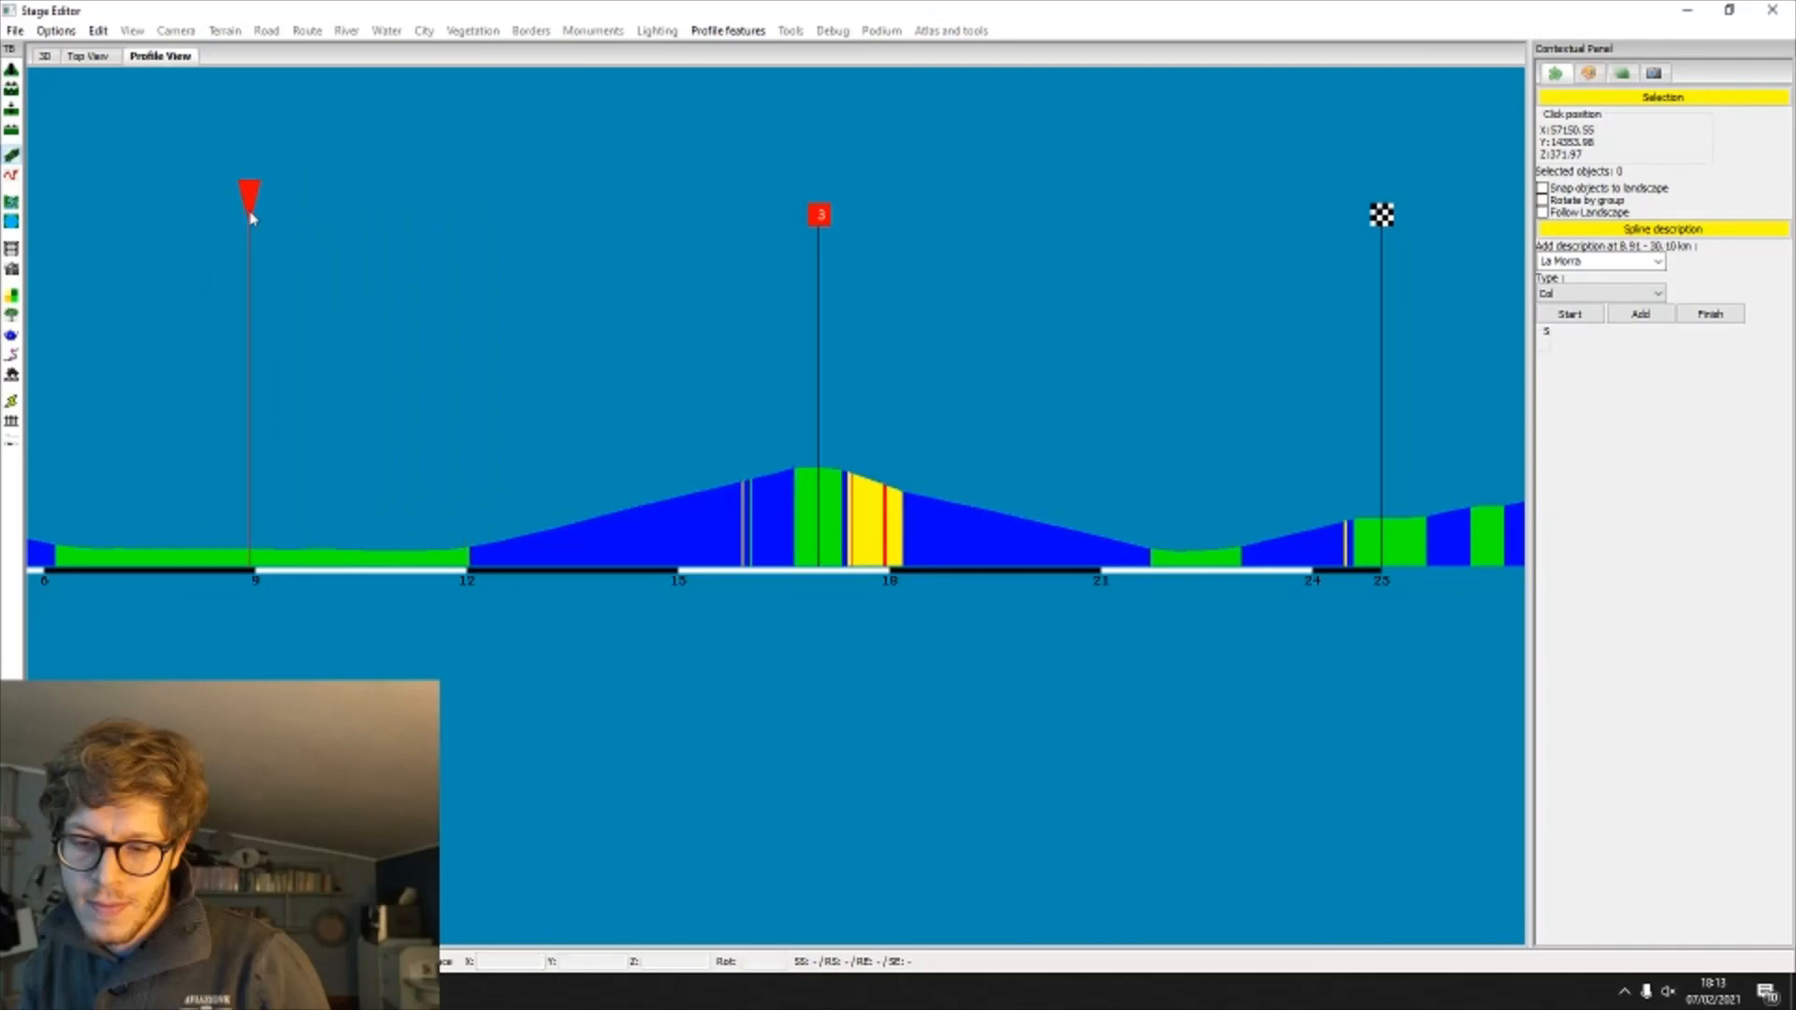
pyautogui.click(293, 505)
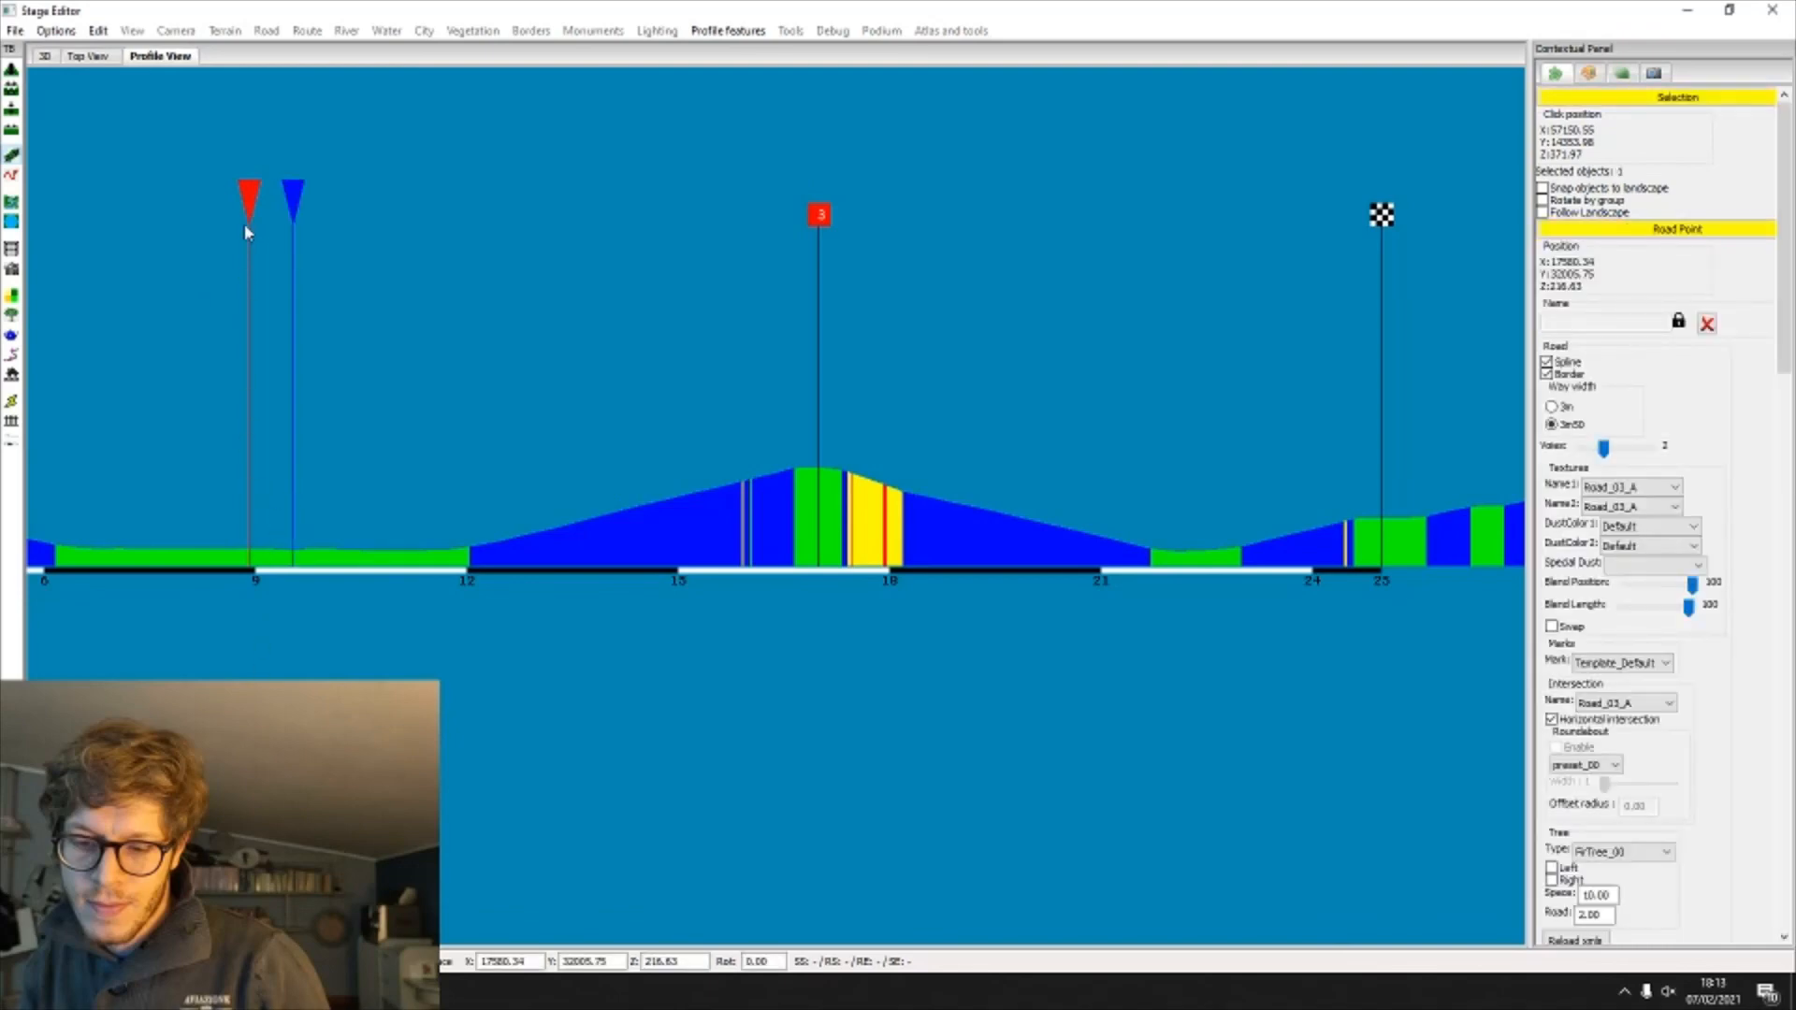
pyautogui.click(728, 30)
pyautogui.click(755, 73)
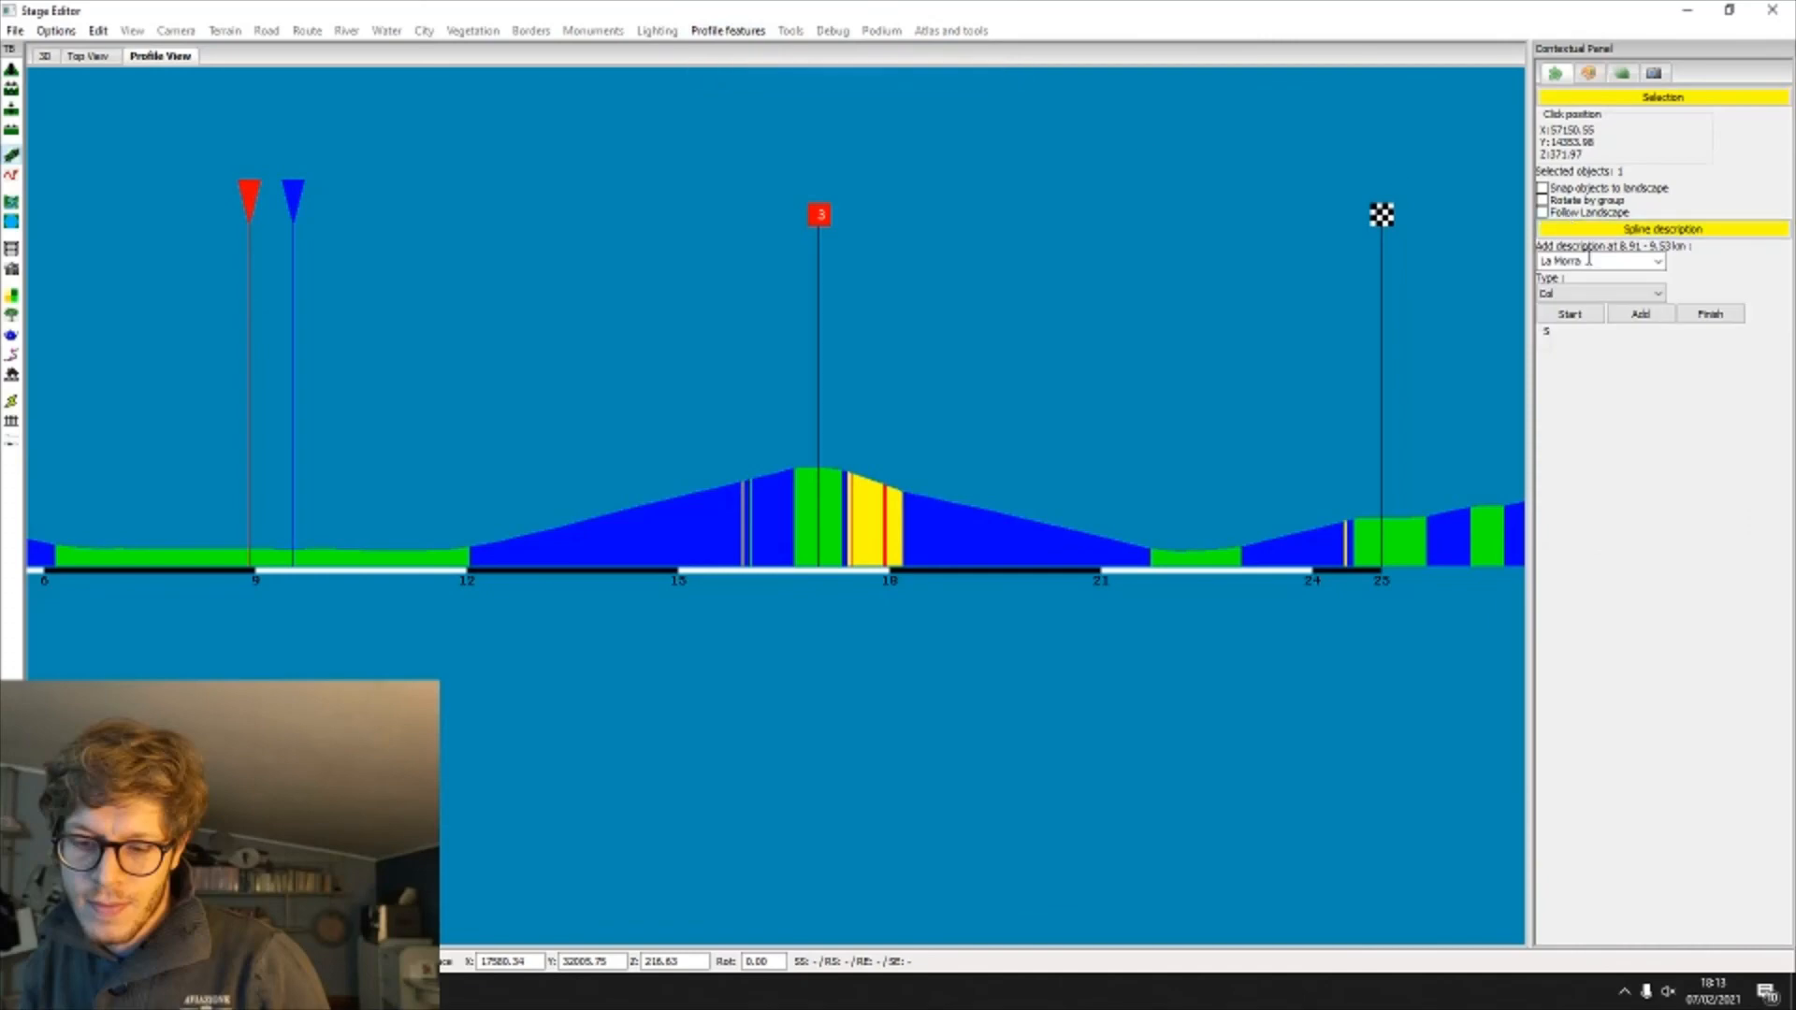
pyautogui.click(1587, 293)
pyautogui.click(414, 460)
pyautogui.click(291, 203)
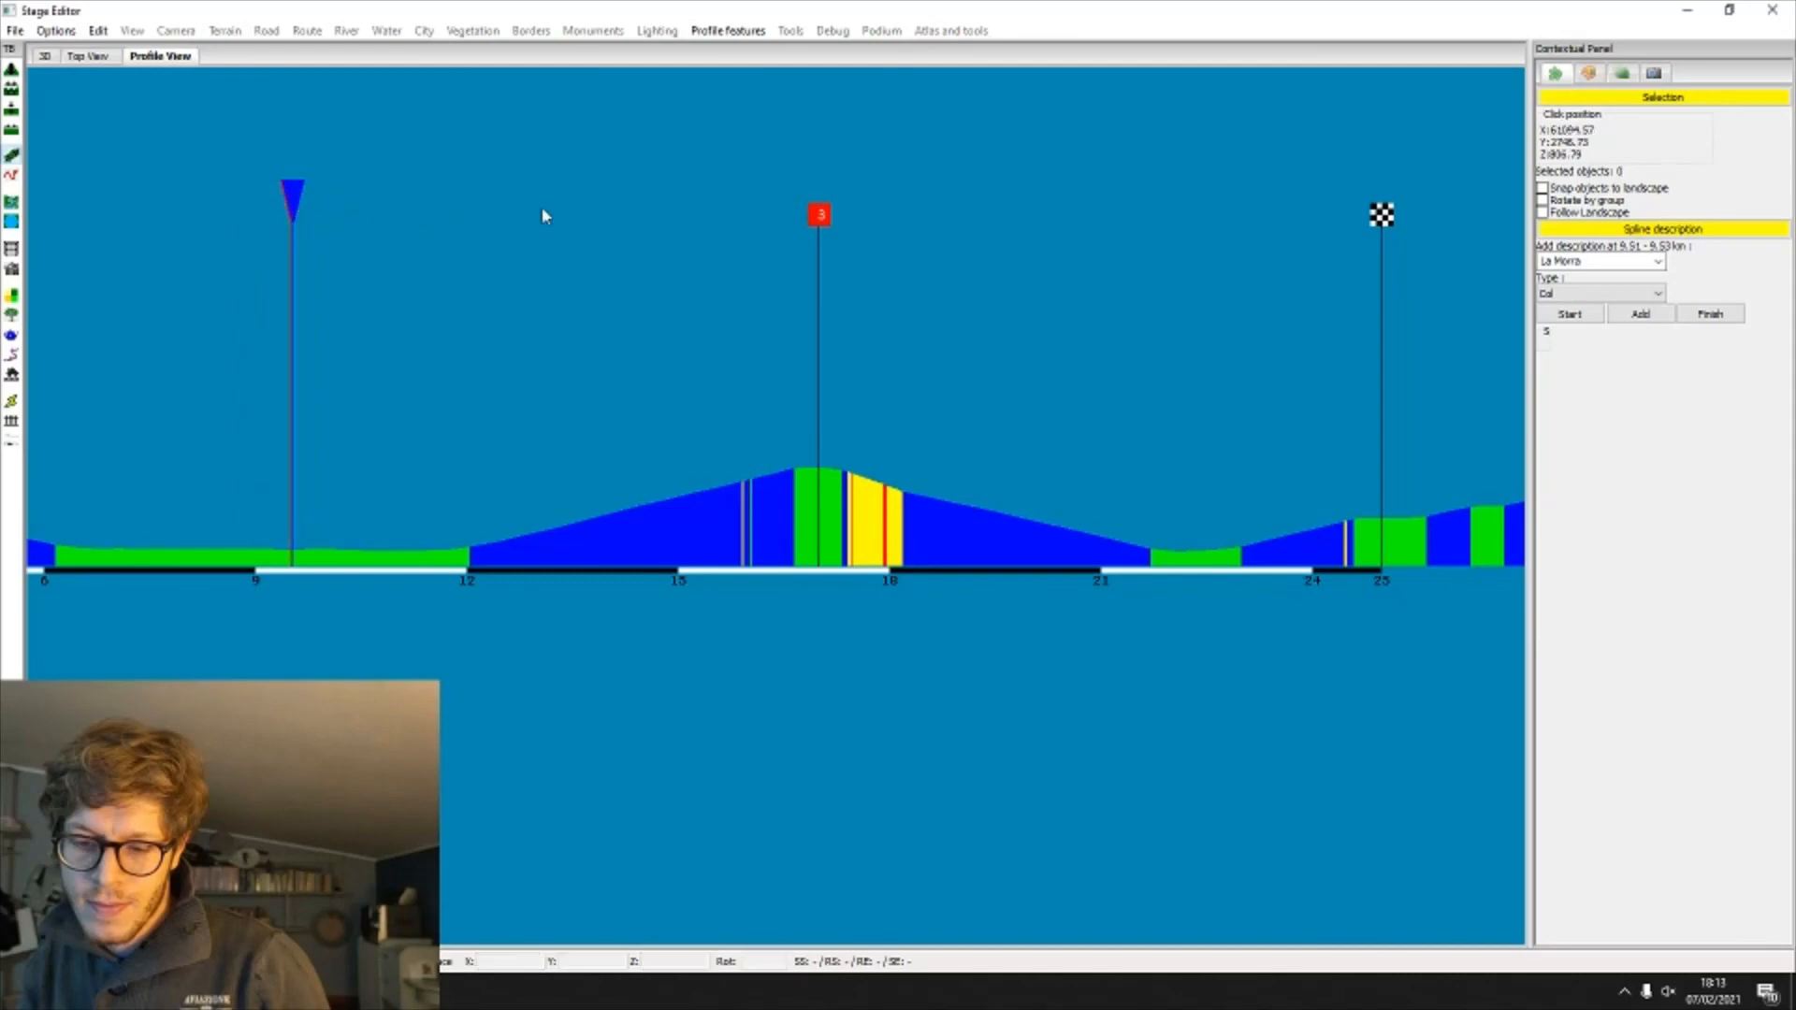
# Step: Mark the climb from about 12.06 km to 16.67 km in the profile and add the La Morra Col description to that stretch
pyautogui.moveTo(289, 207)
pyautogui.mouseDown()
pyautogui.moveTo(509, 241)
pyautogui.moveTo(471, 232)
pyautogui.mouseUp()
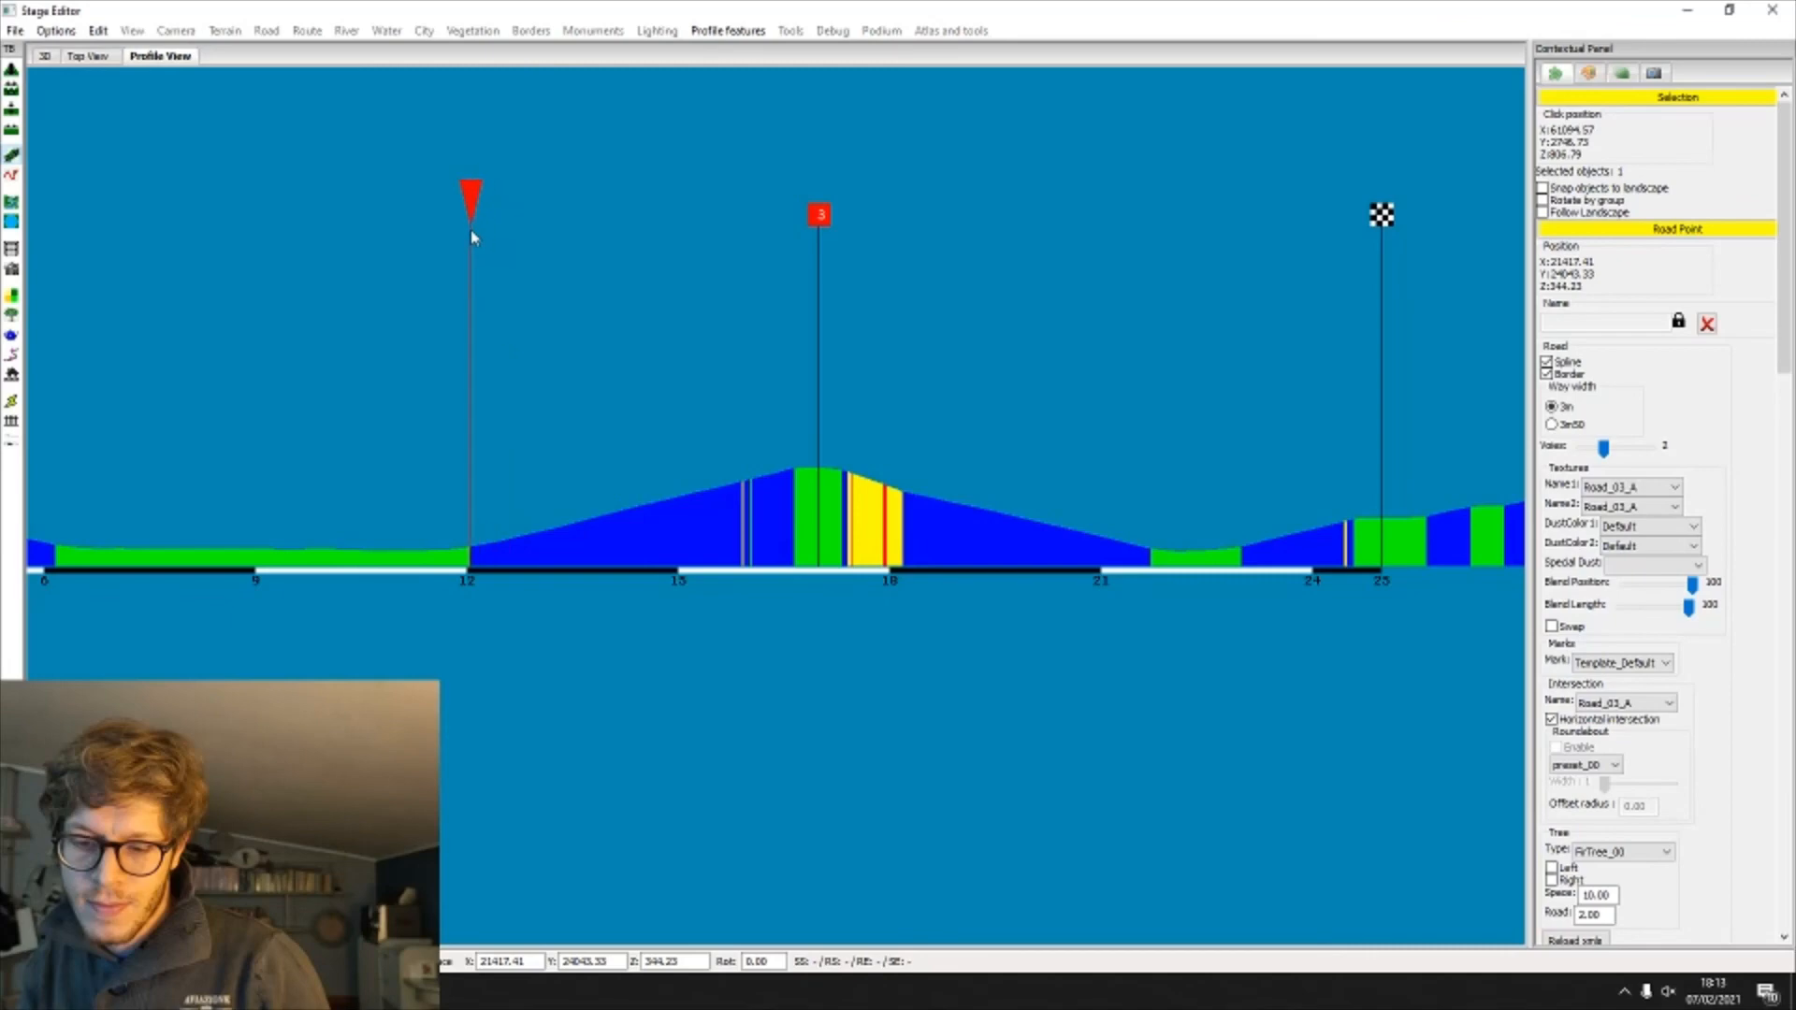
pyautogui.moveTo(788, 323); pyautogui.dragTo(798, 338)
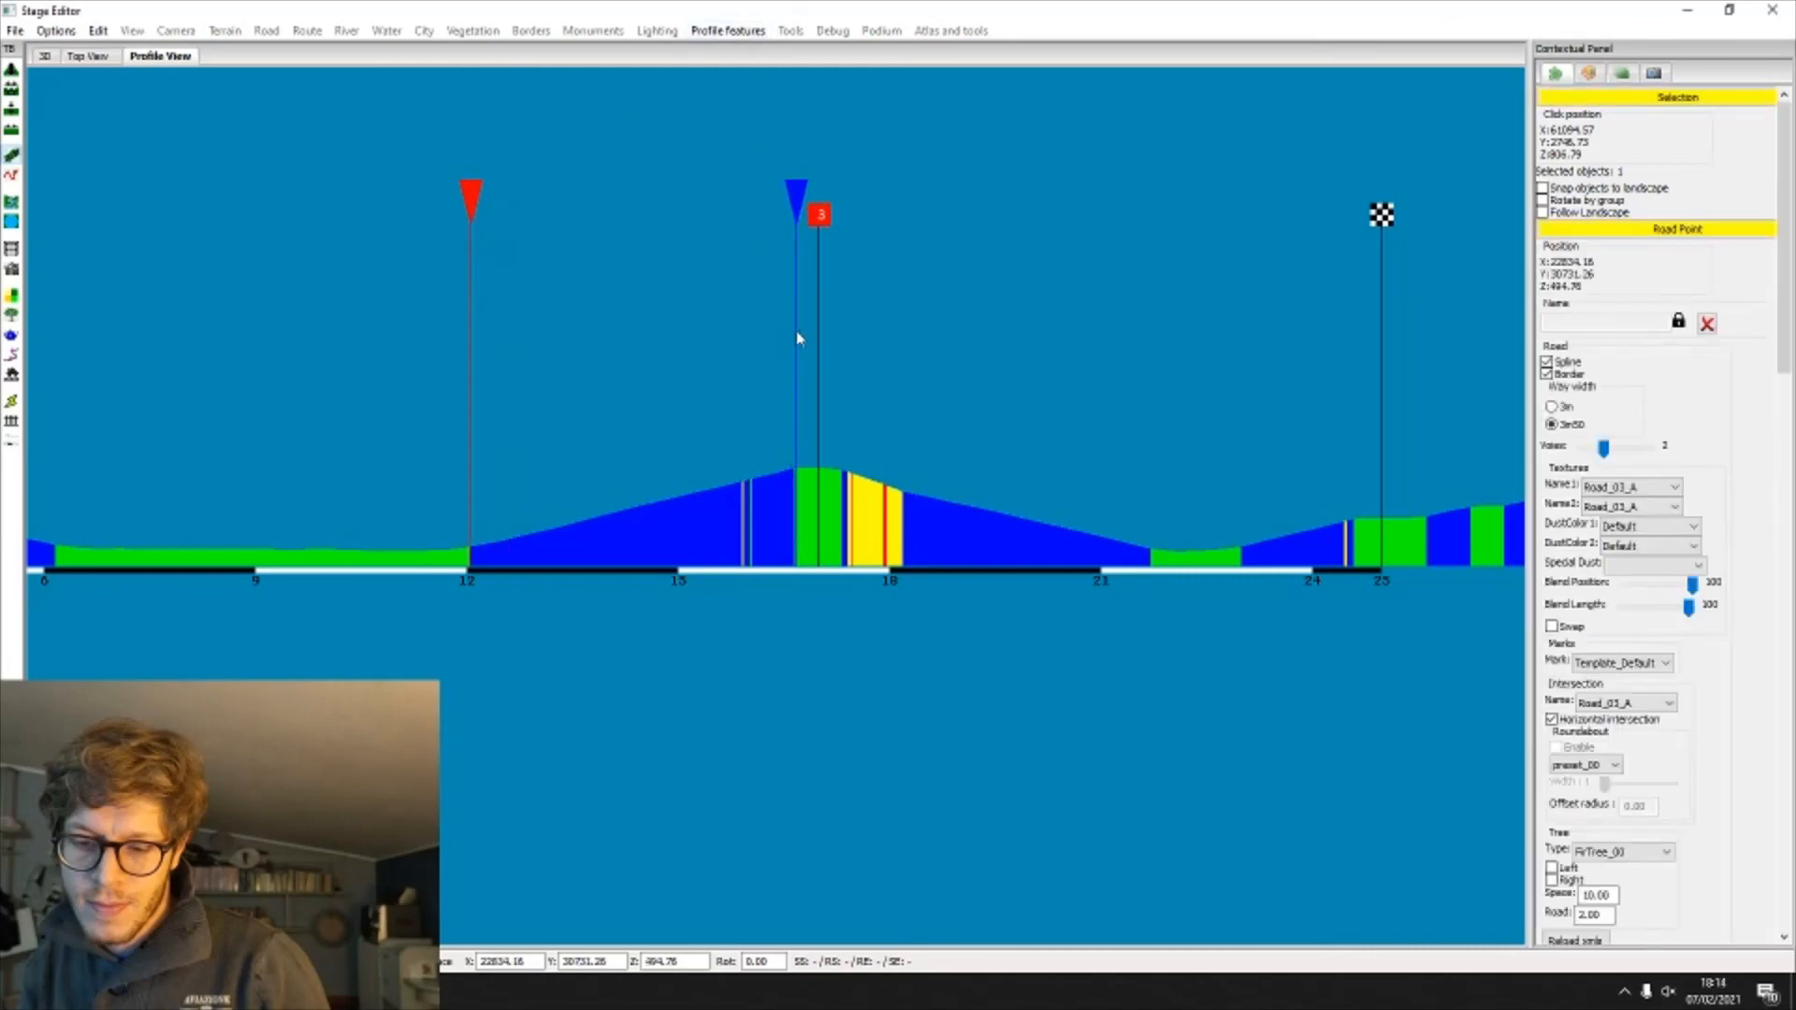
pyautogui.click(726, 31)
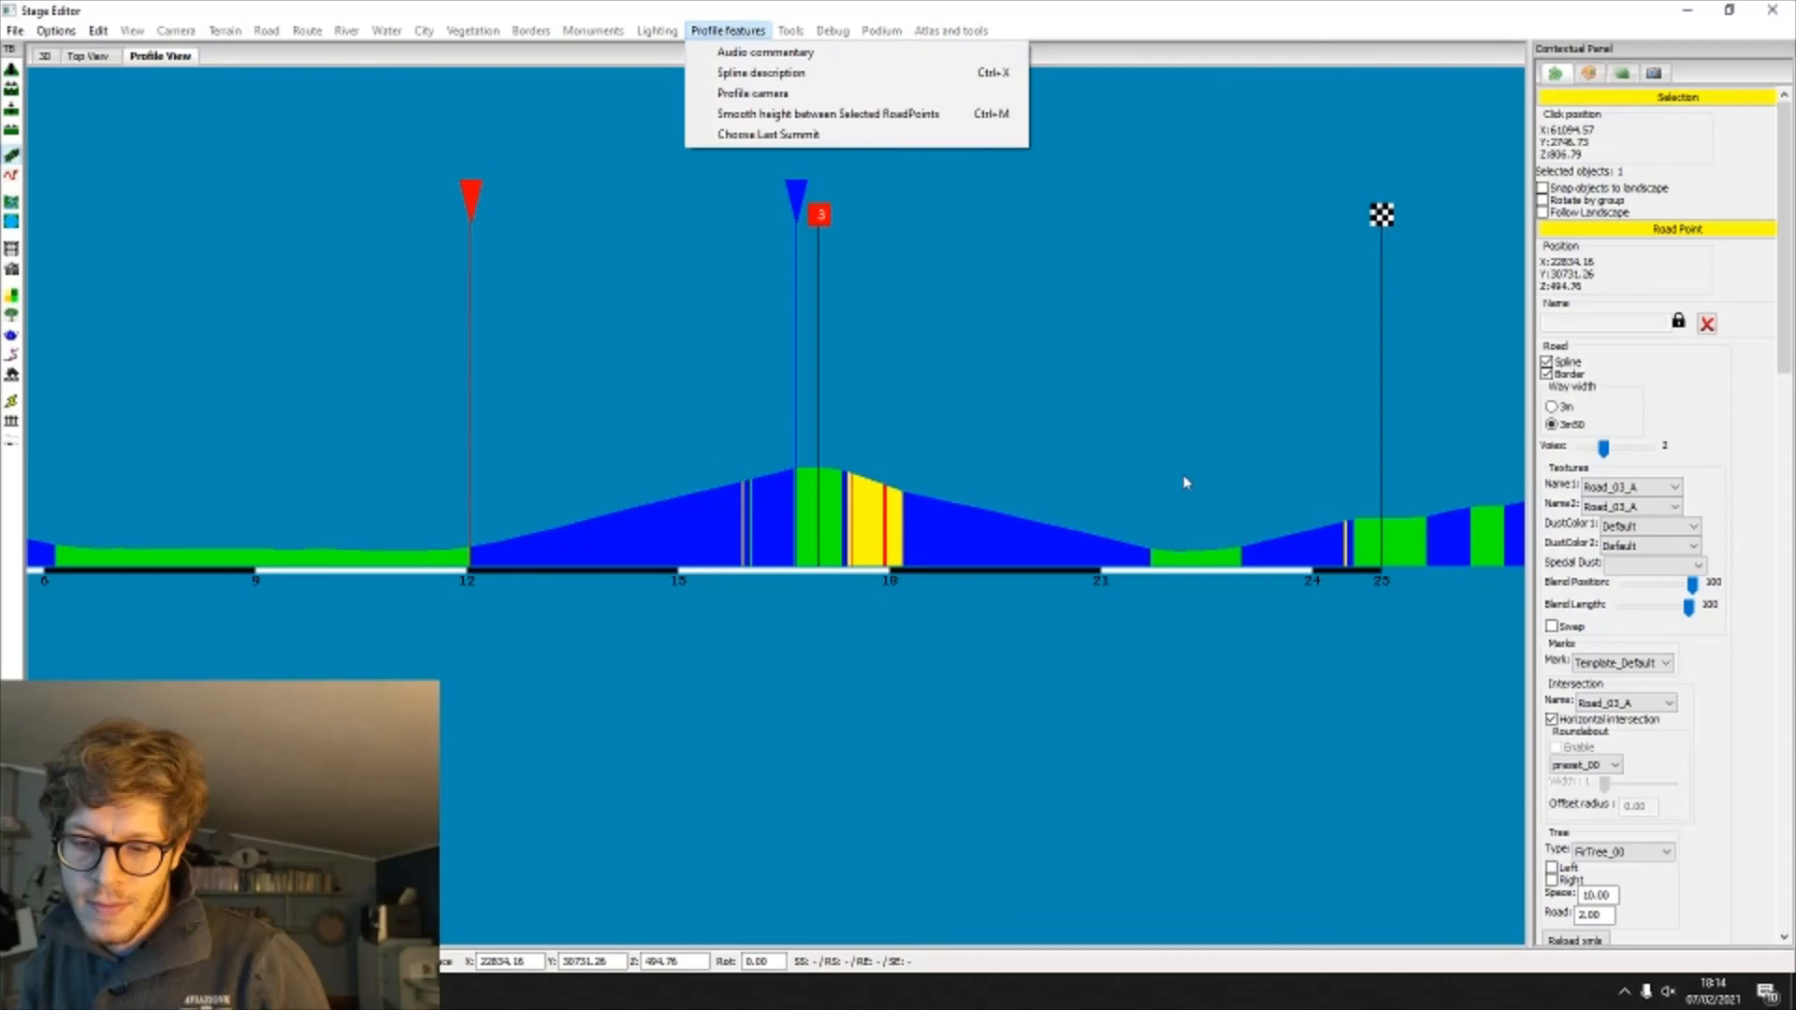
pyautogui.click(905, 74)
pyautogui.click(1640, 315)
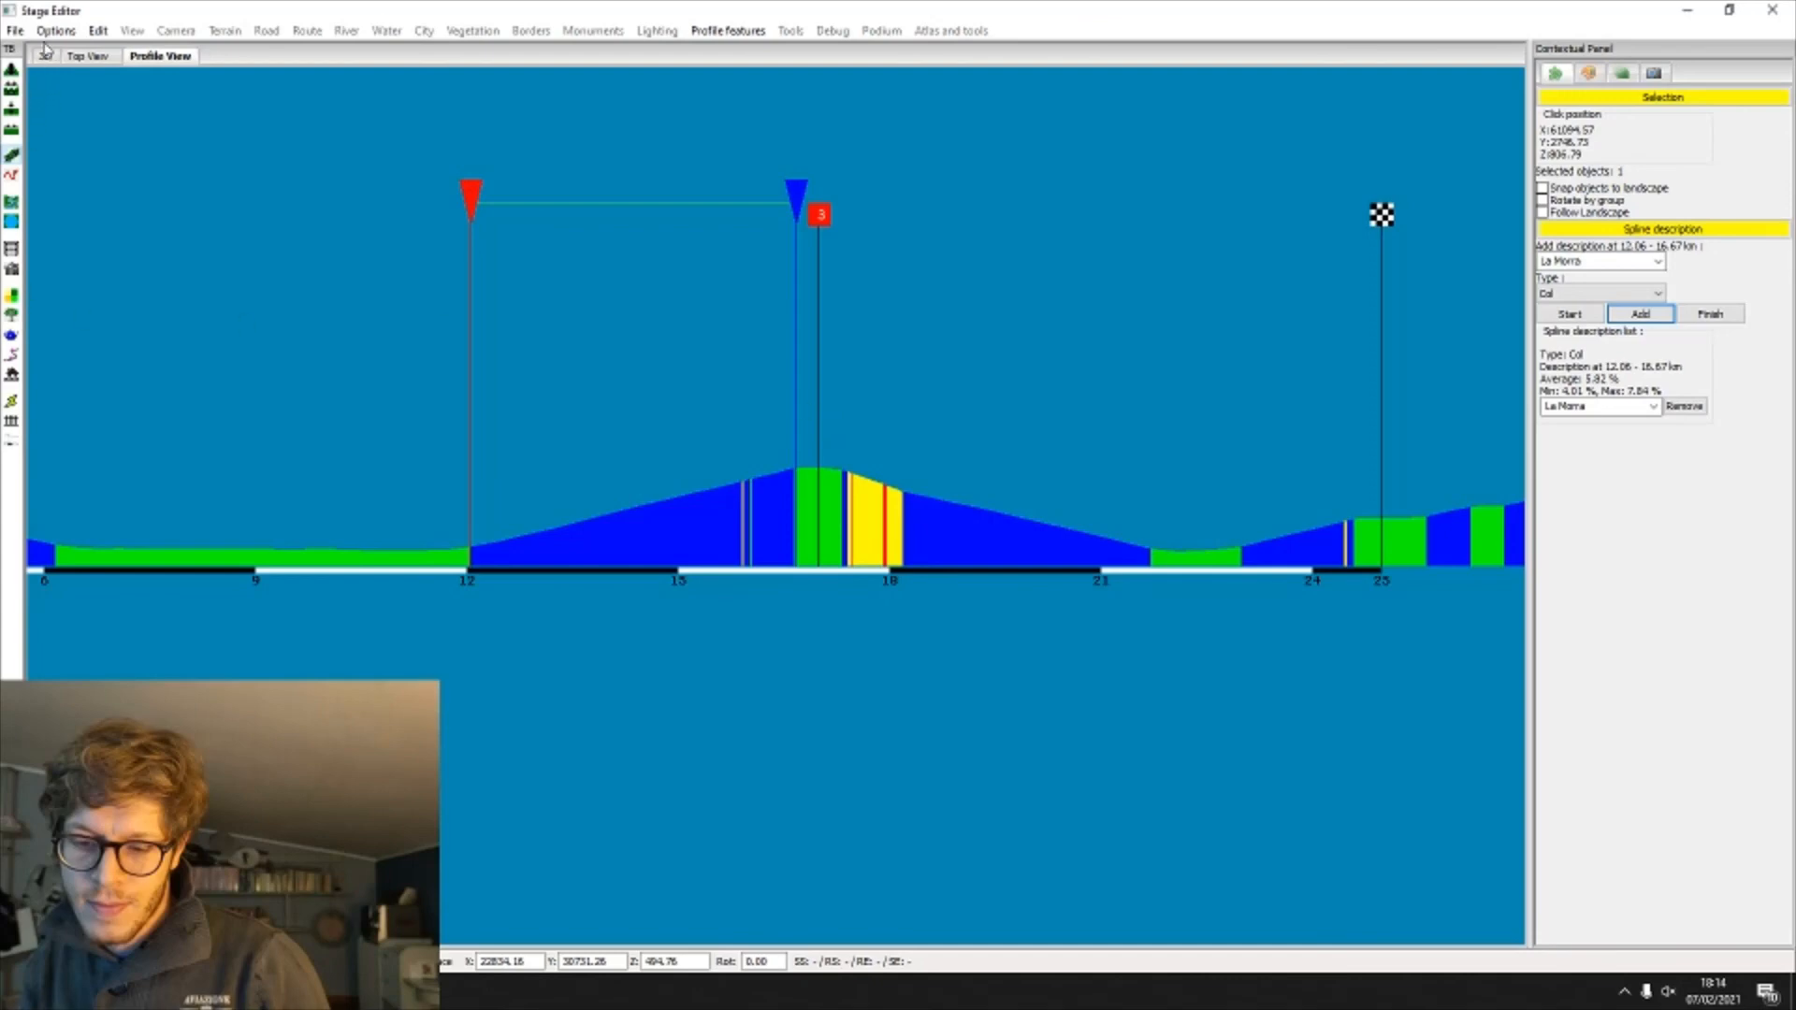
pyautogui.moveTo(598, 274); pyautogui.dragTo(265, 248, button='middle')
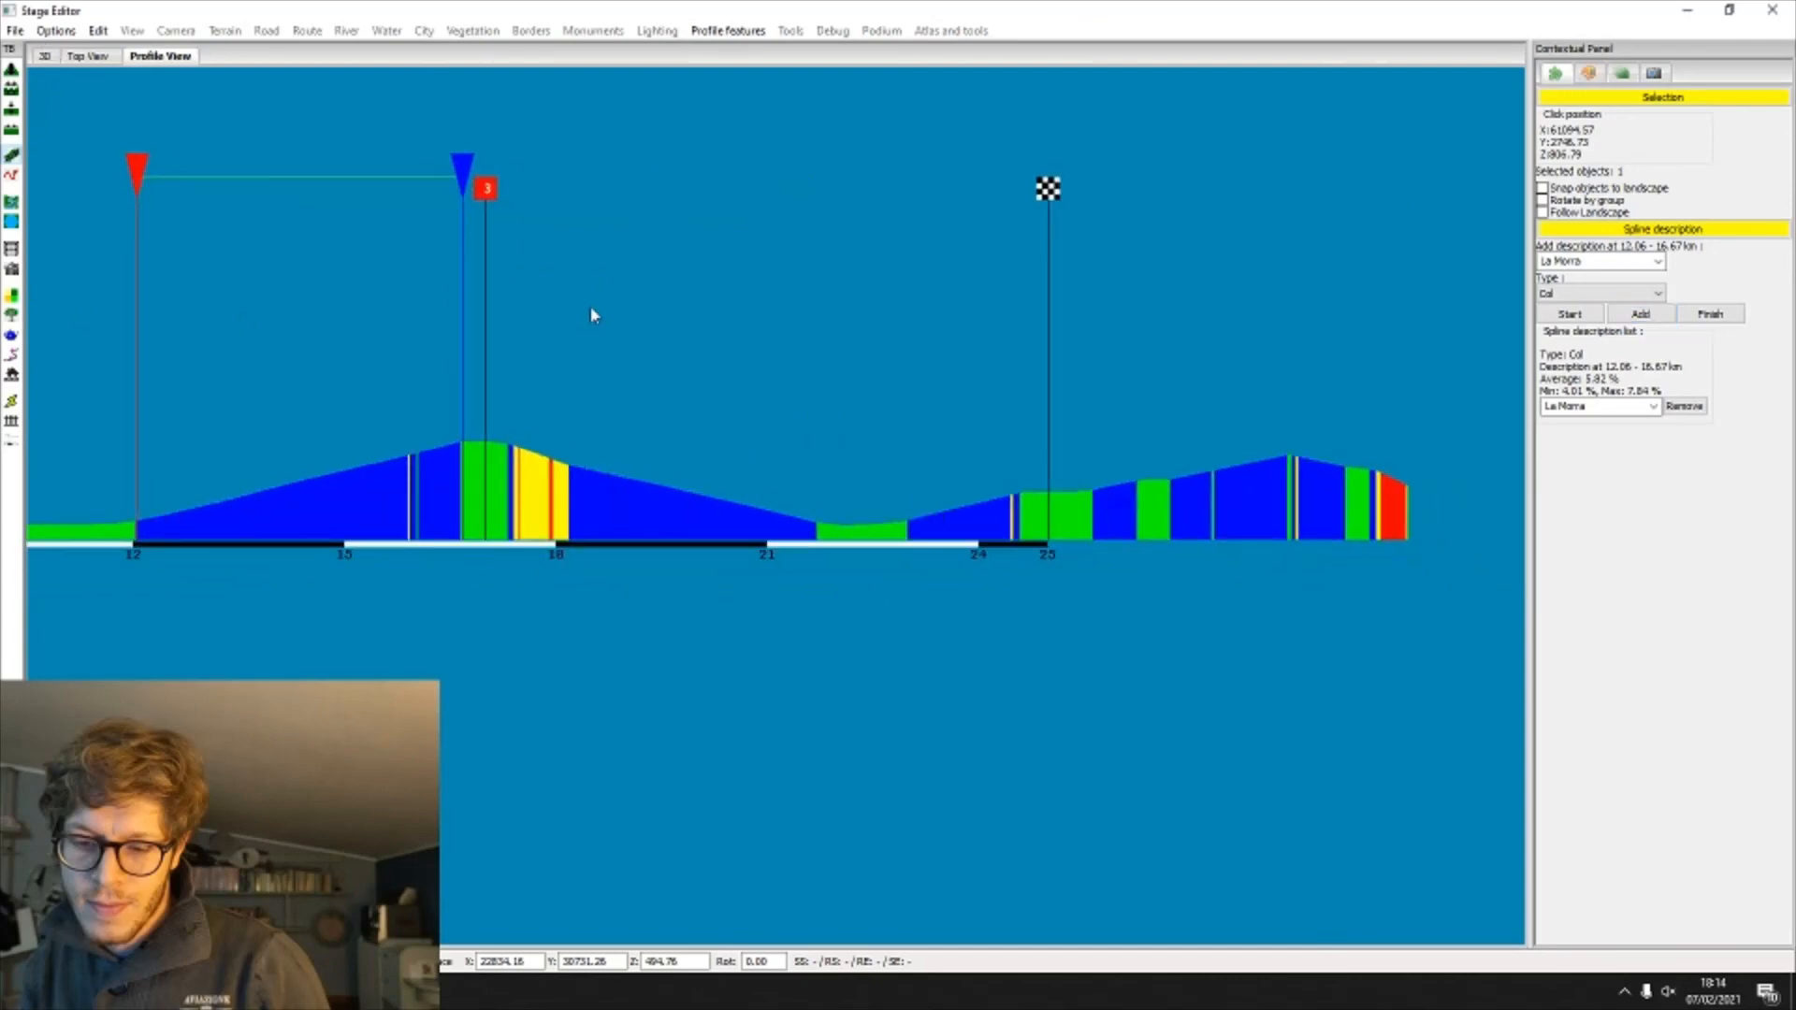
# Step: Return to the 3D view, close the sprint objects dialog and set the stage's podium to Giro
pyautogui.scroll(-5, 595, 316)
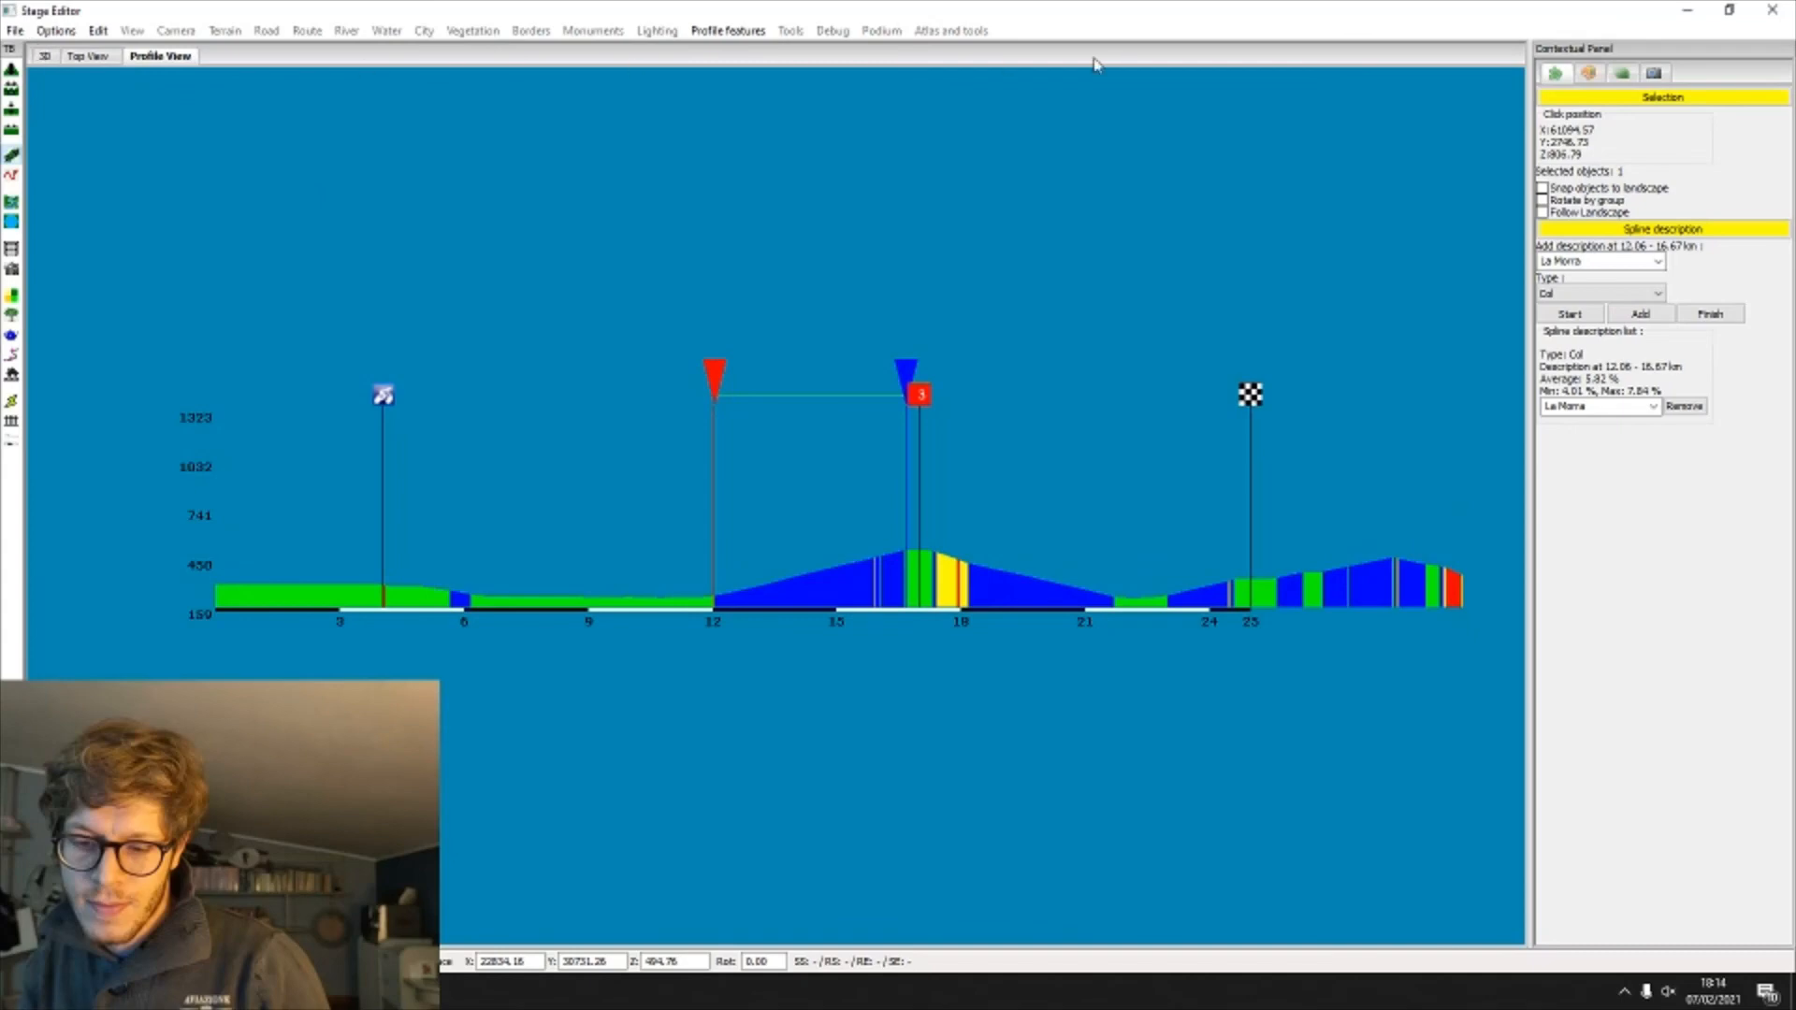
pyautogui.click(43, 54)
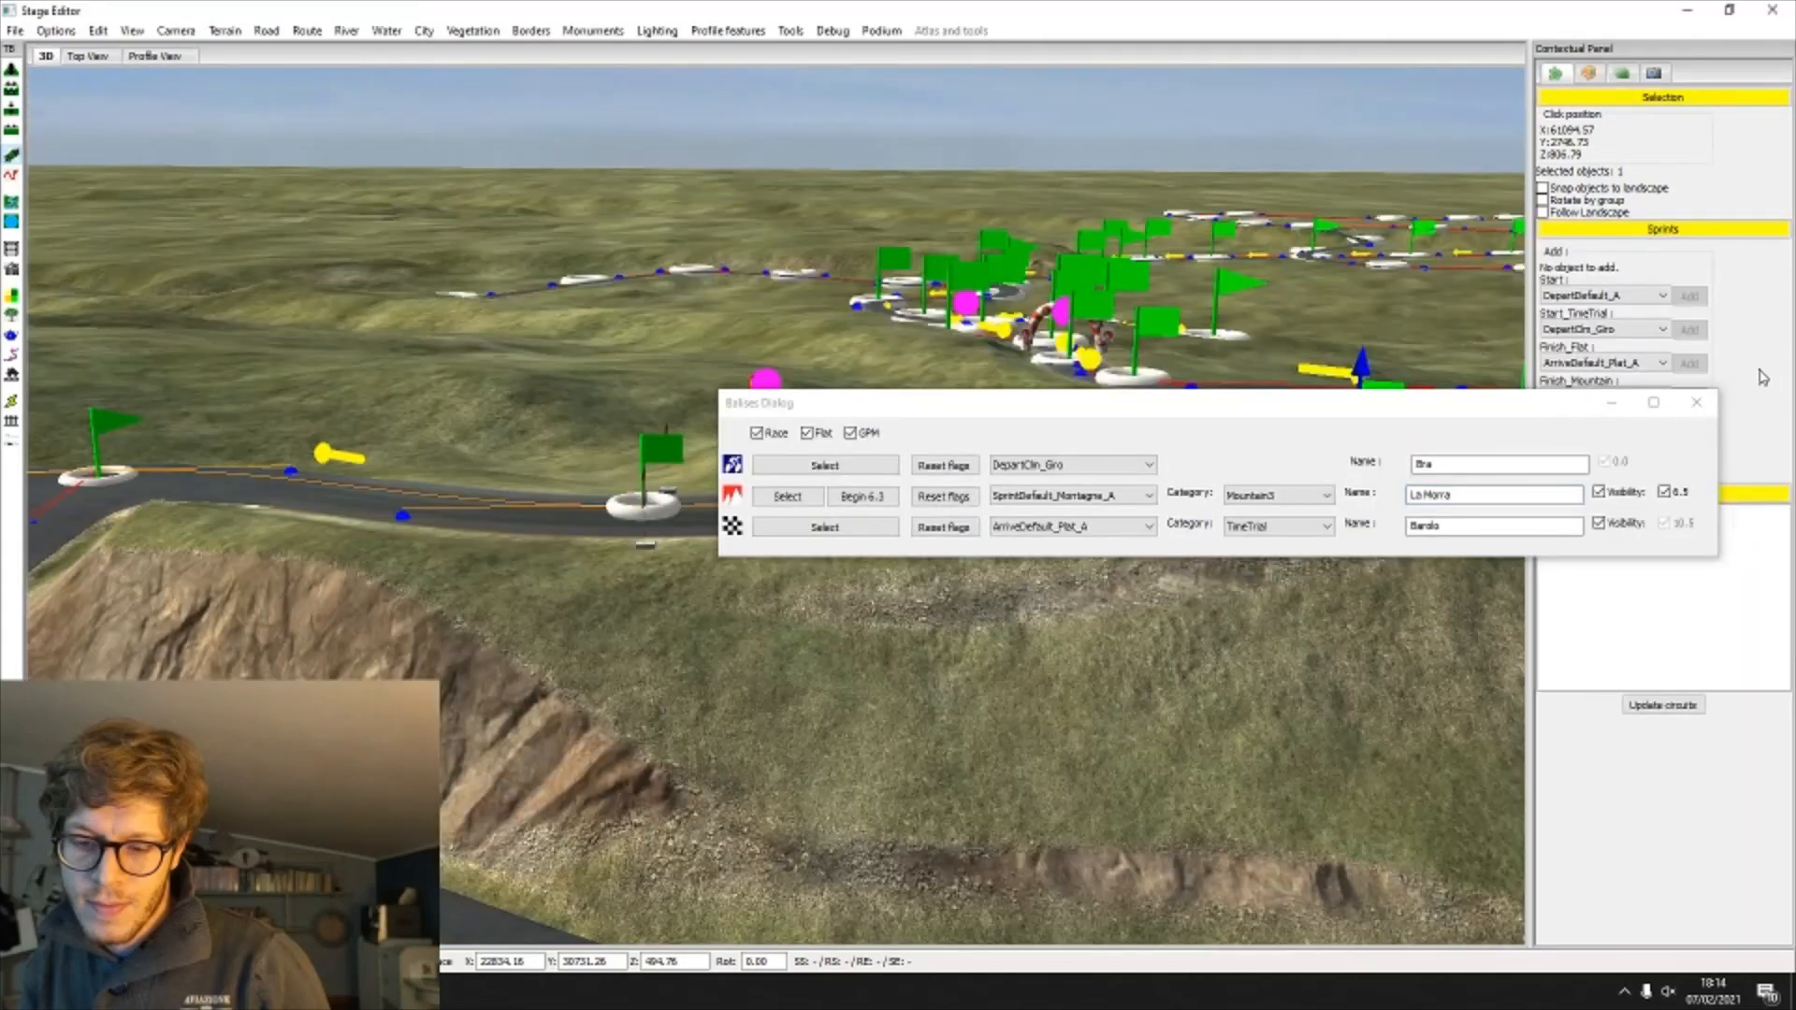
pyautogui.click(1696, 402)
pyautogui.click(881, 30)
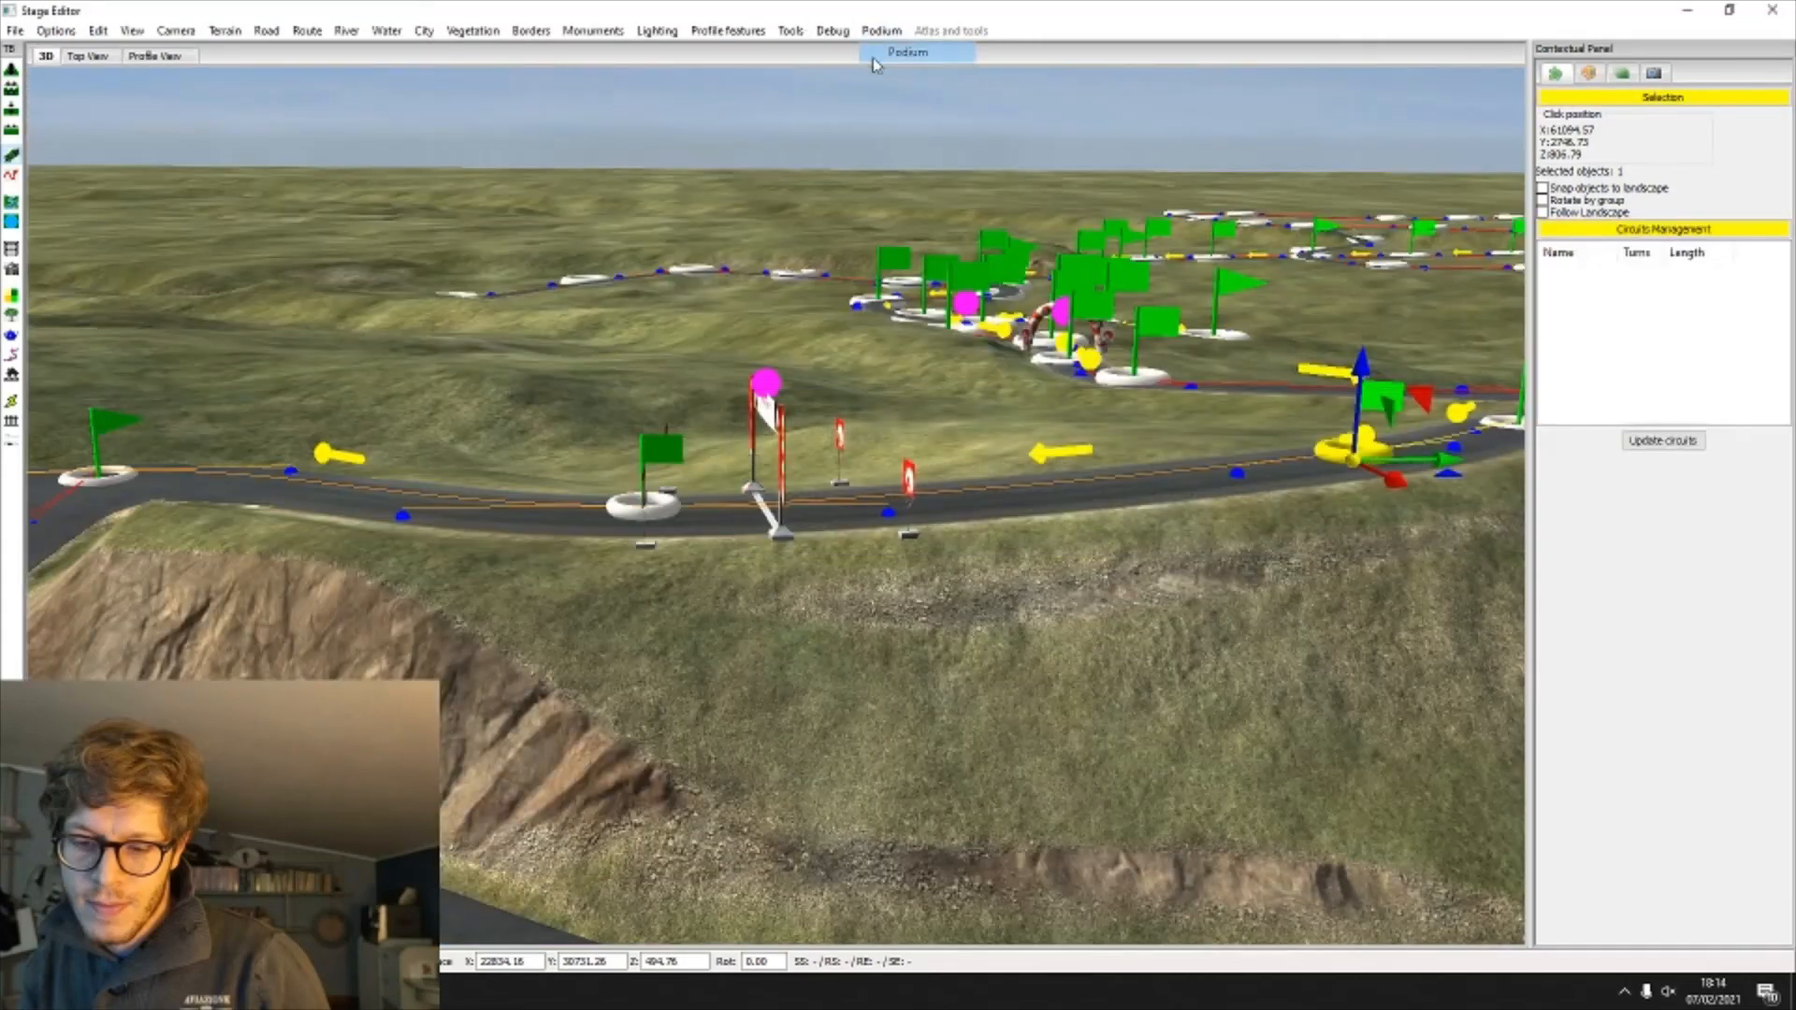
pyautogui.click(874, 55)
pyautogui.click(1627, 251)
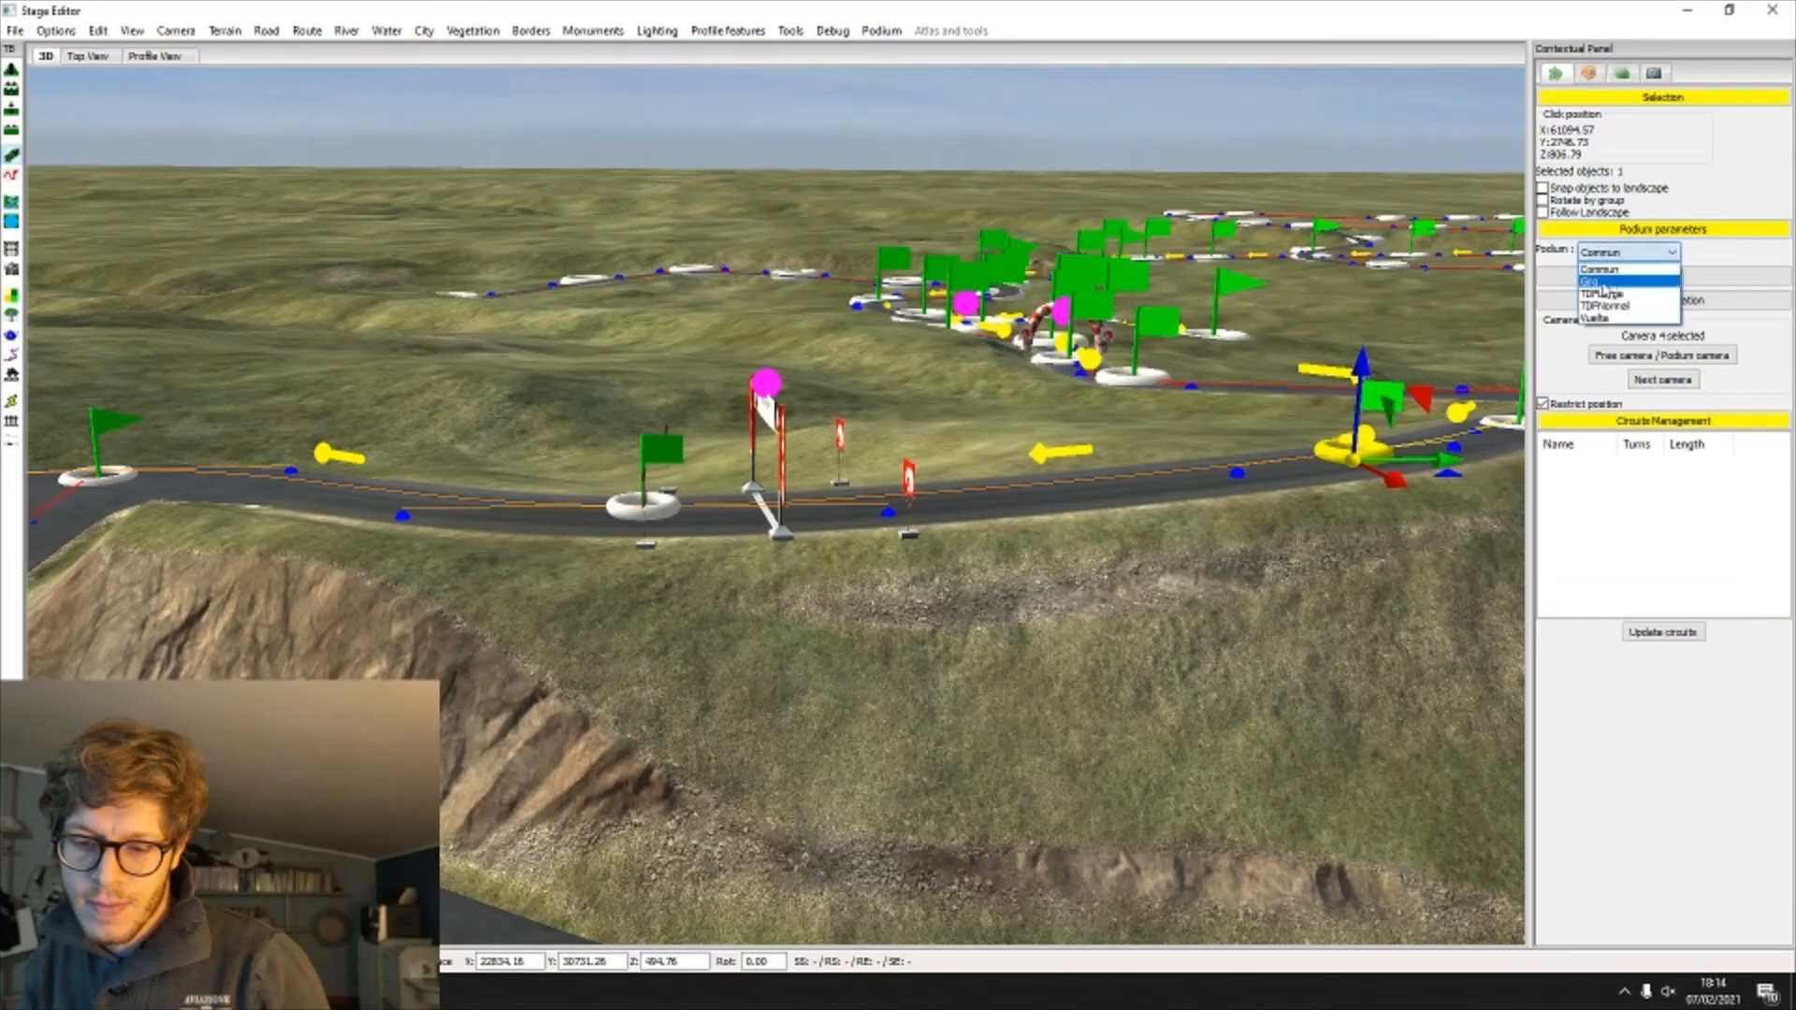
pyautogui.click(1601, 283)
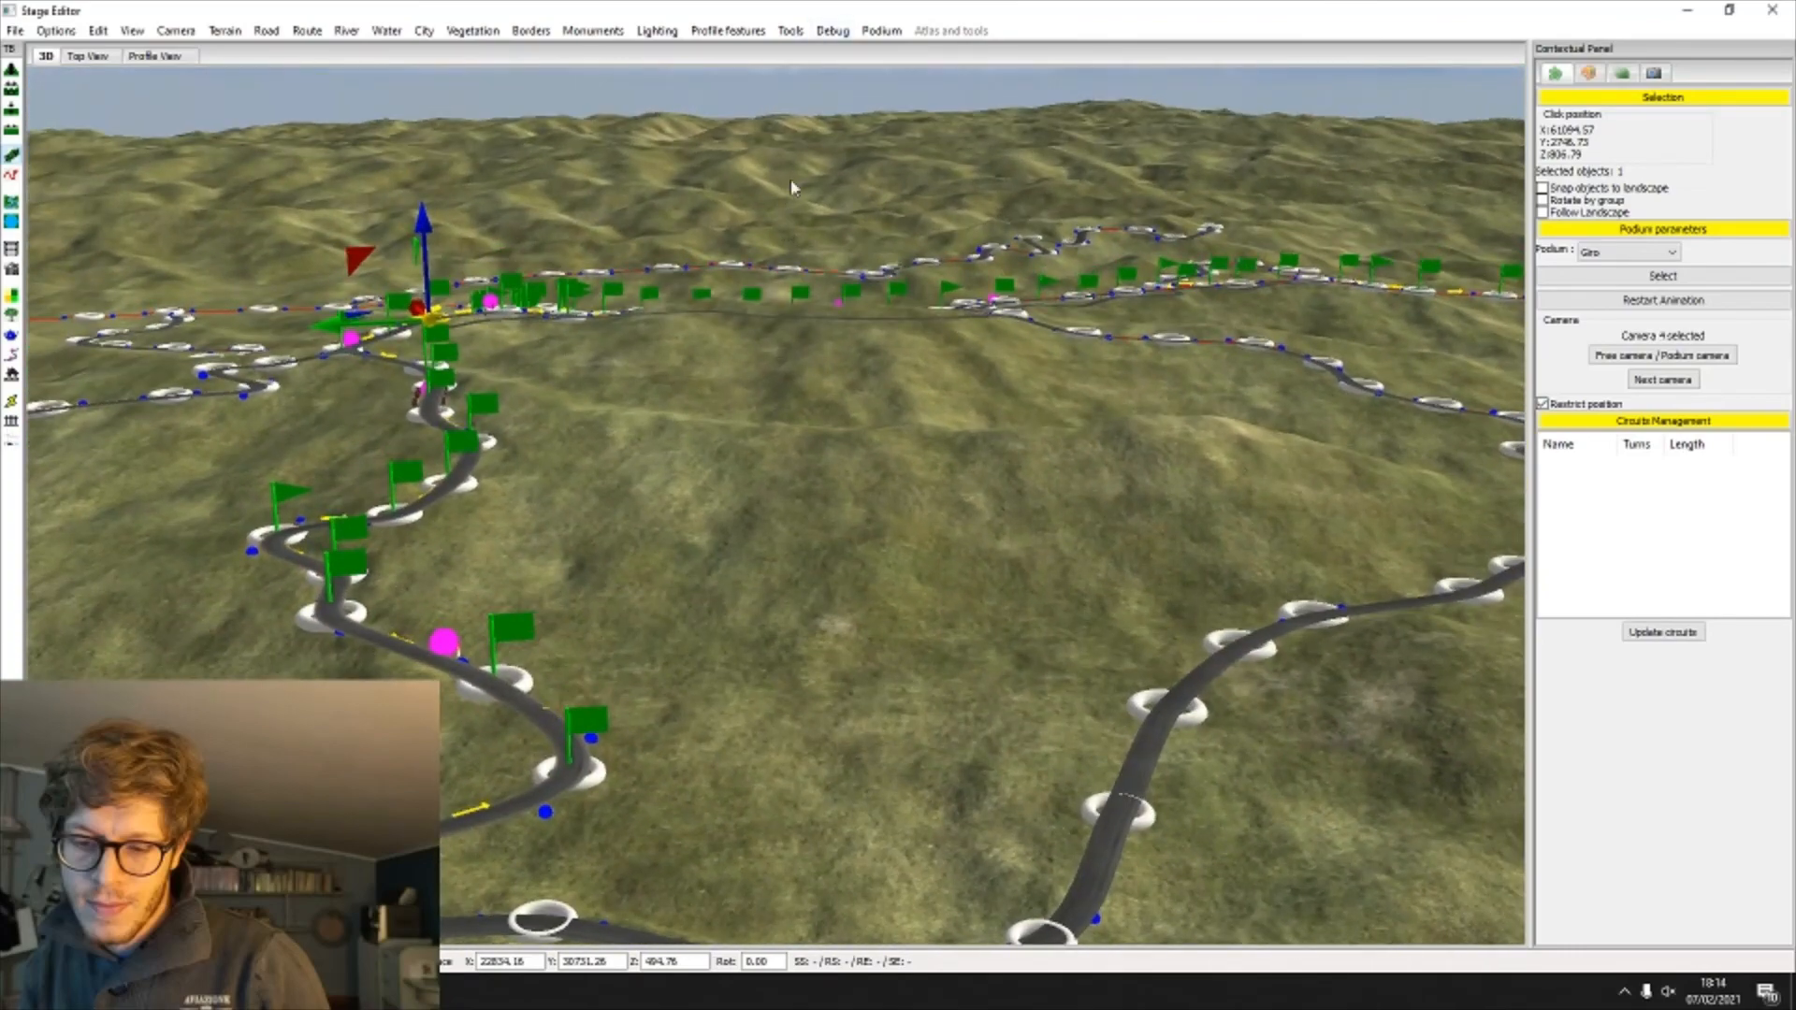
# Step: Run the stage check and go to the location of the reported sprint object error
pyautogui.click(790, 31)
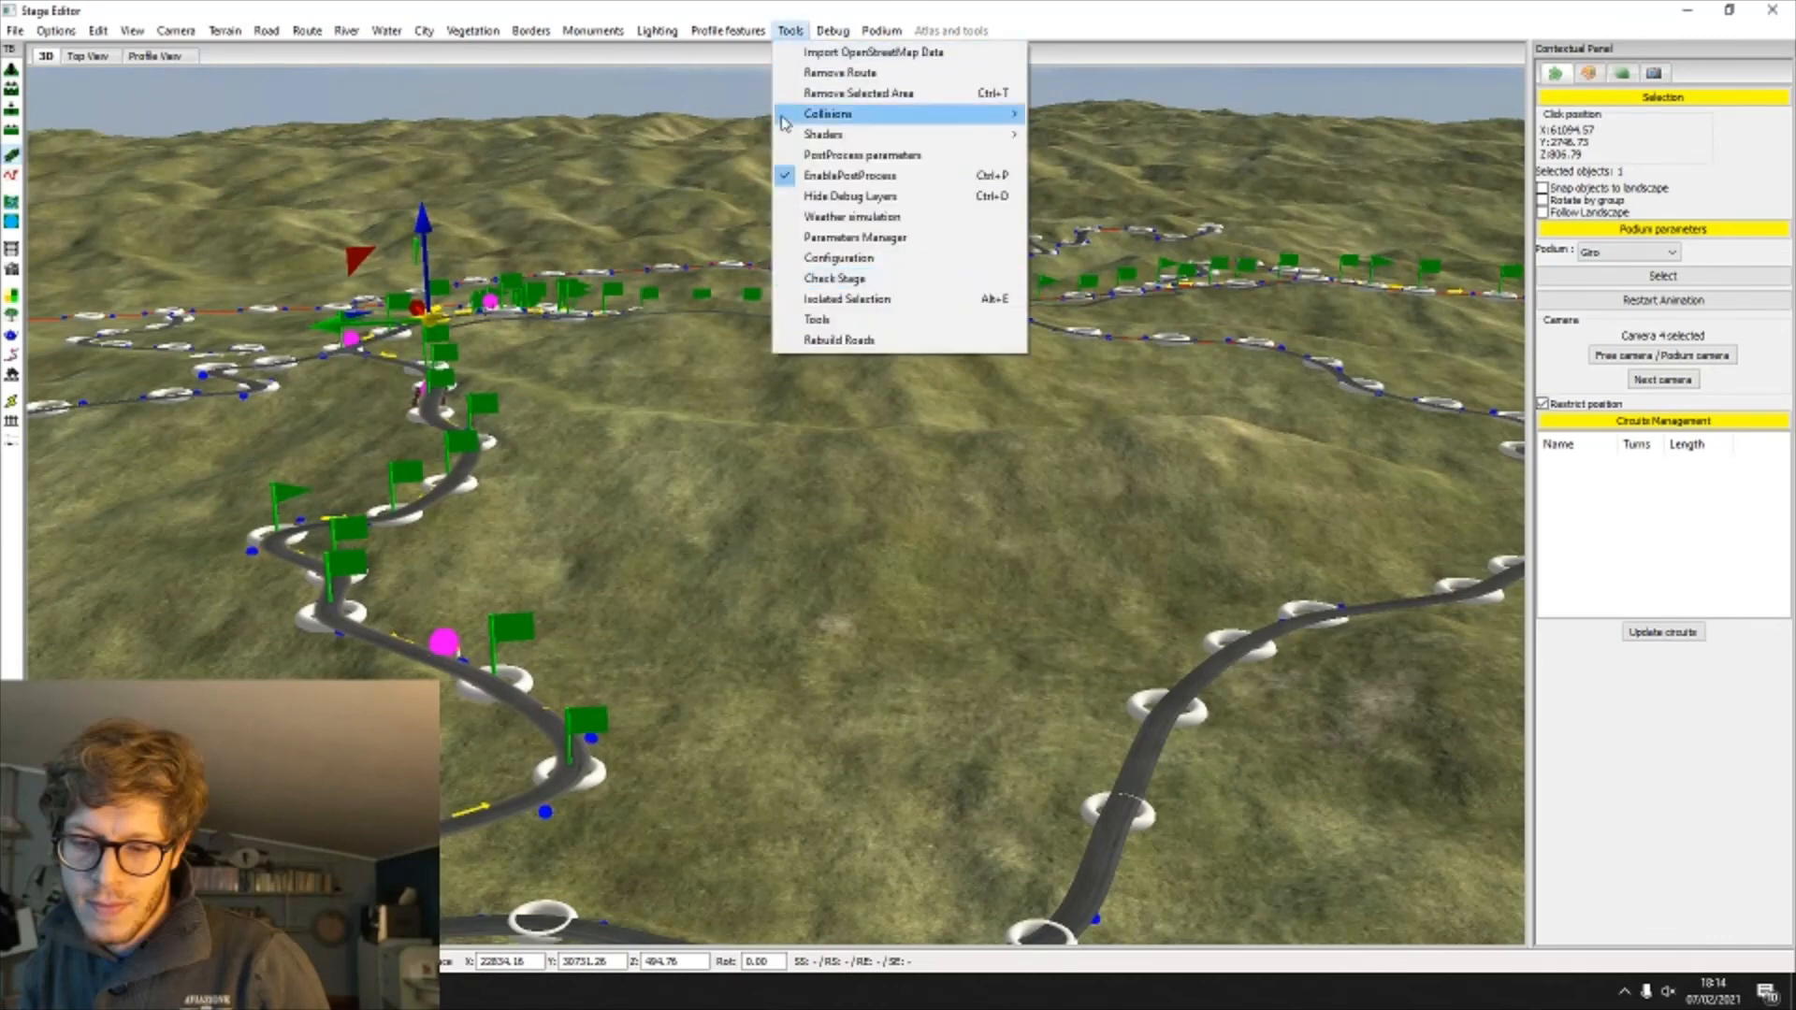
pyautogui.click(823, 278)
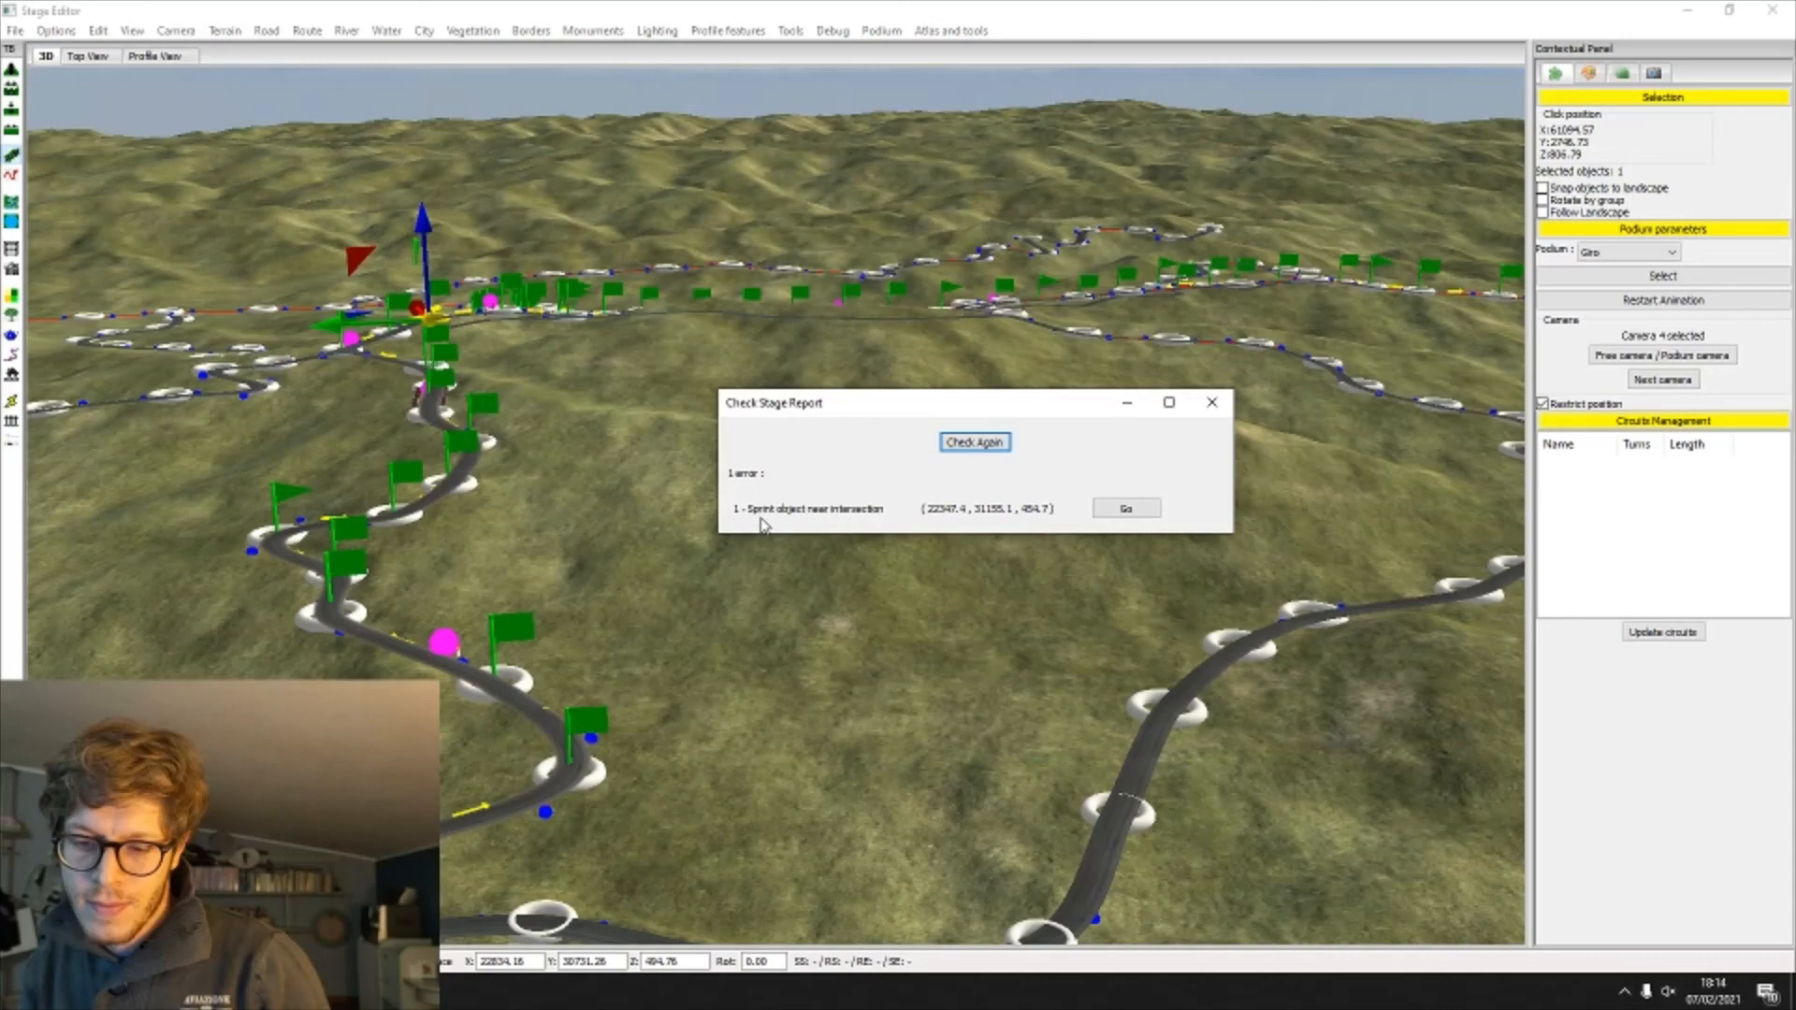
pyautogui.click(1118, 508)
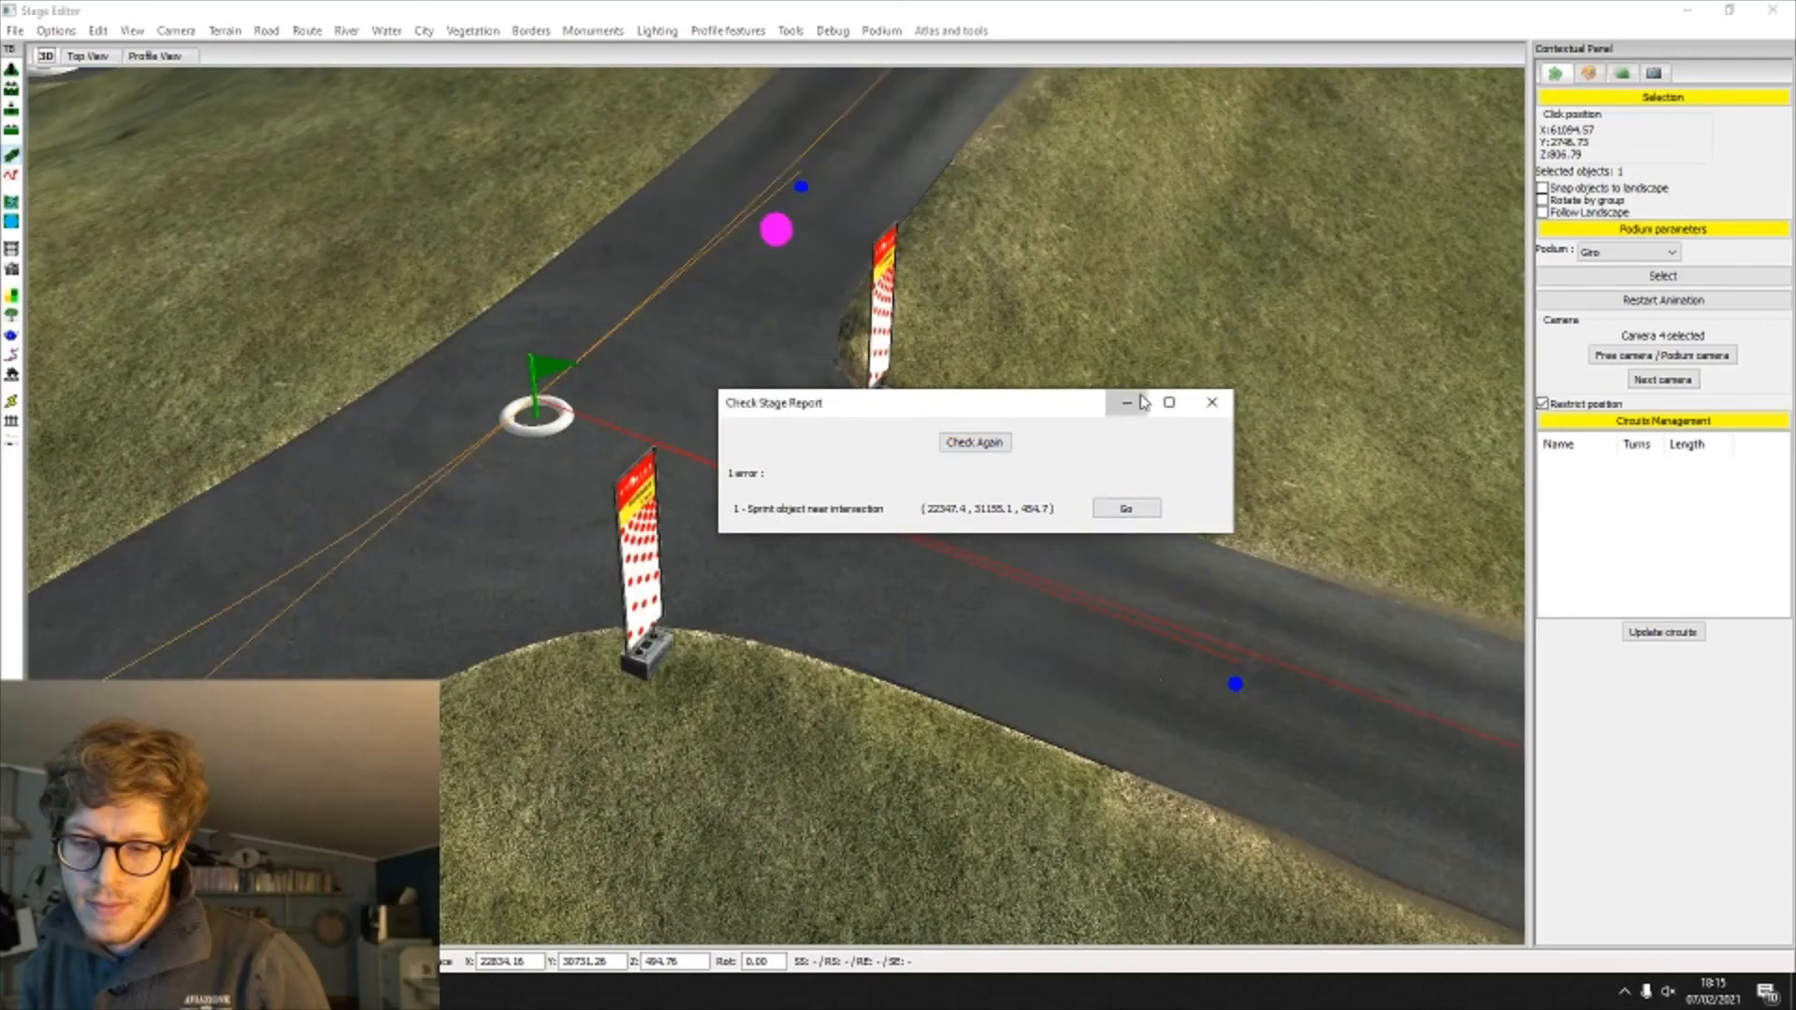
pyautogui.click(1127, 402)
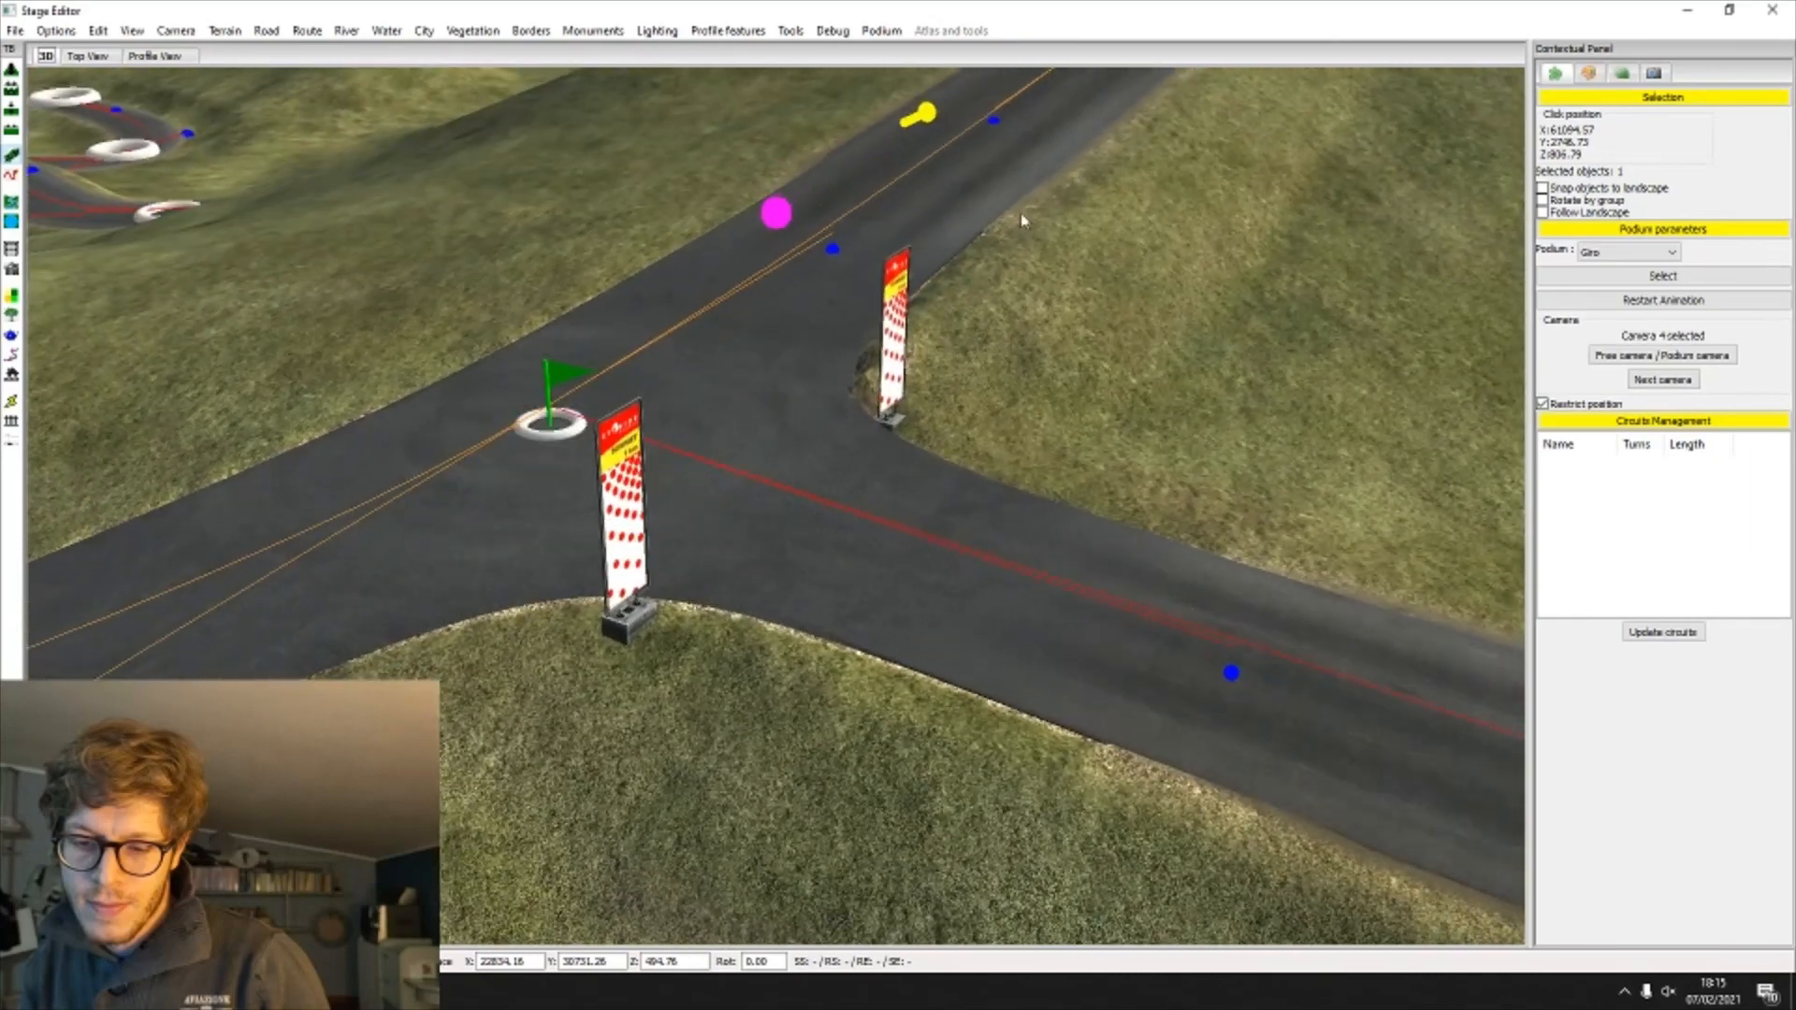
# Step: Move the 1 km summit banners away from the intersection, onto the road branch with the approach to the junction
pyautogui.scroll(-3, 748, 285)
pyautogui.doubleClick(774, 377)
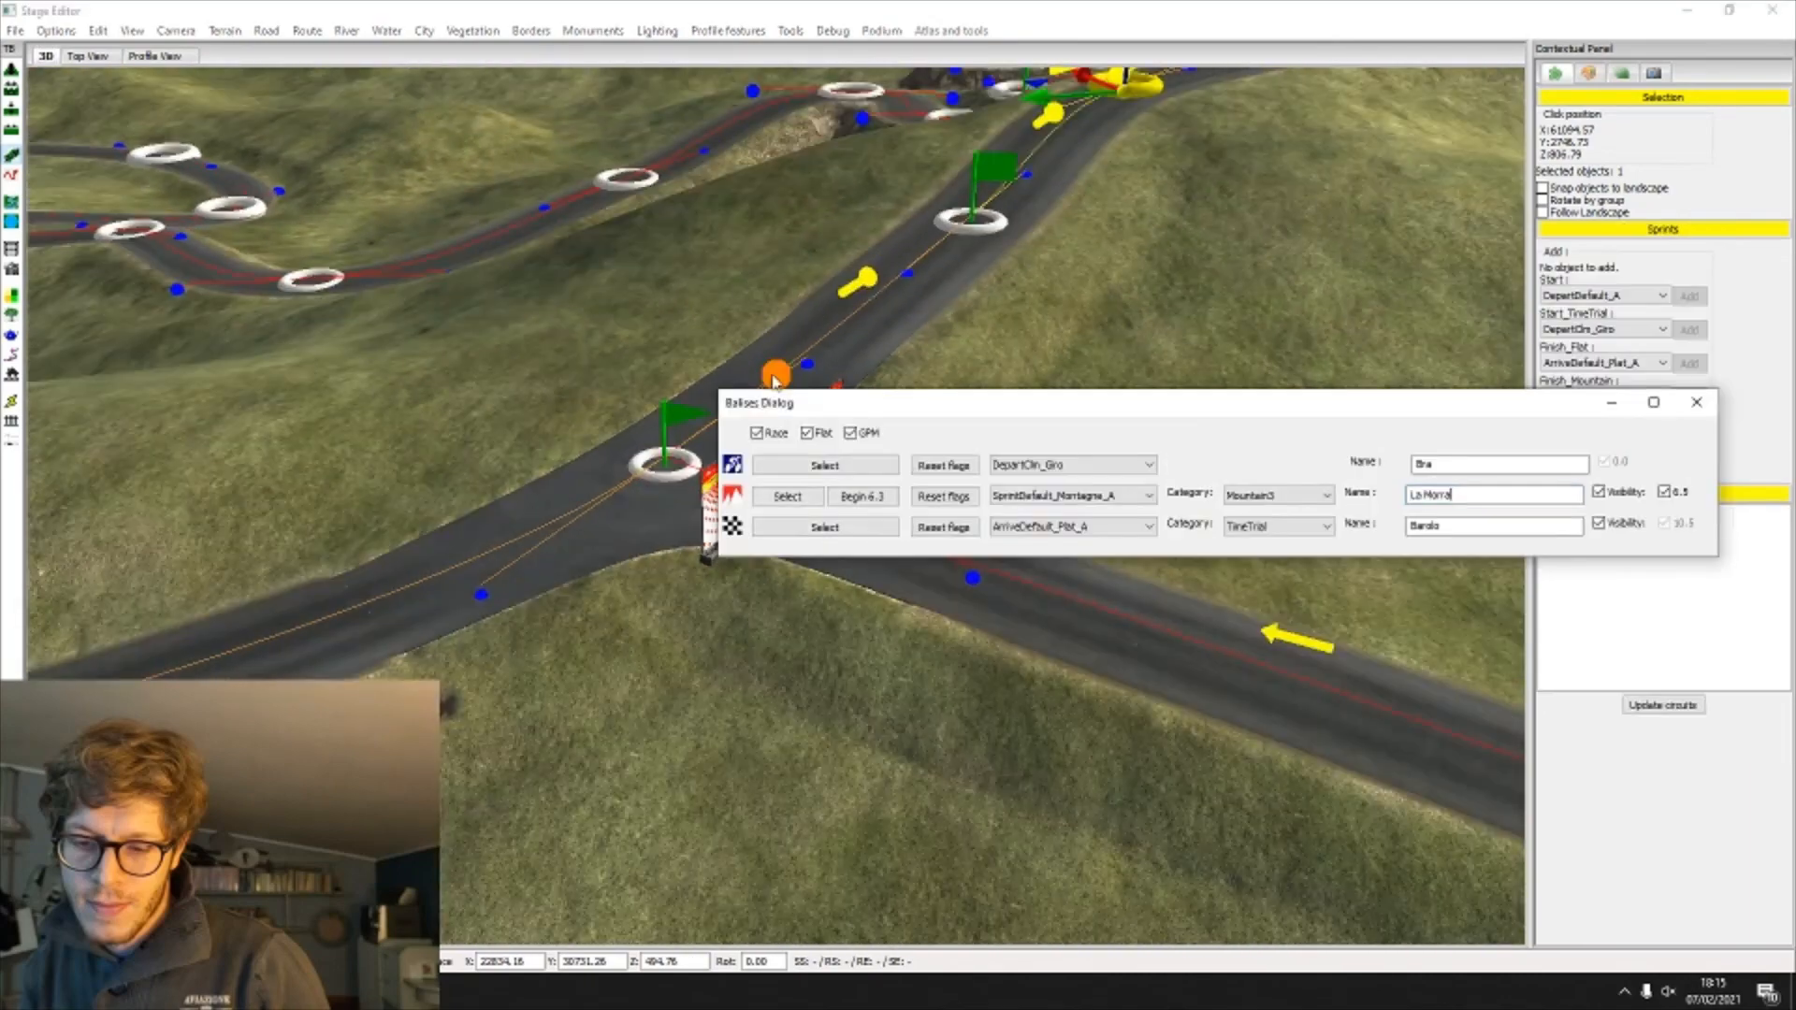
pyautogui.click(1610, 403)
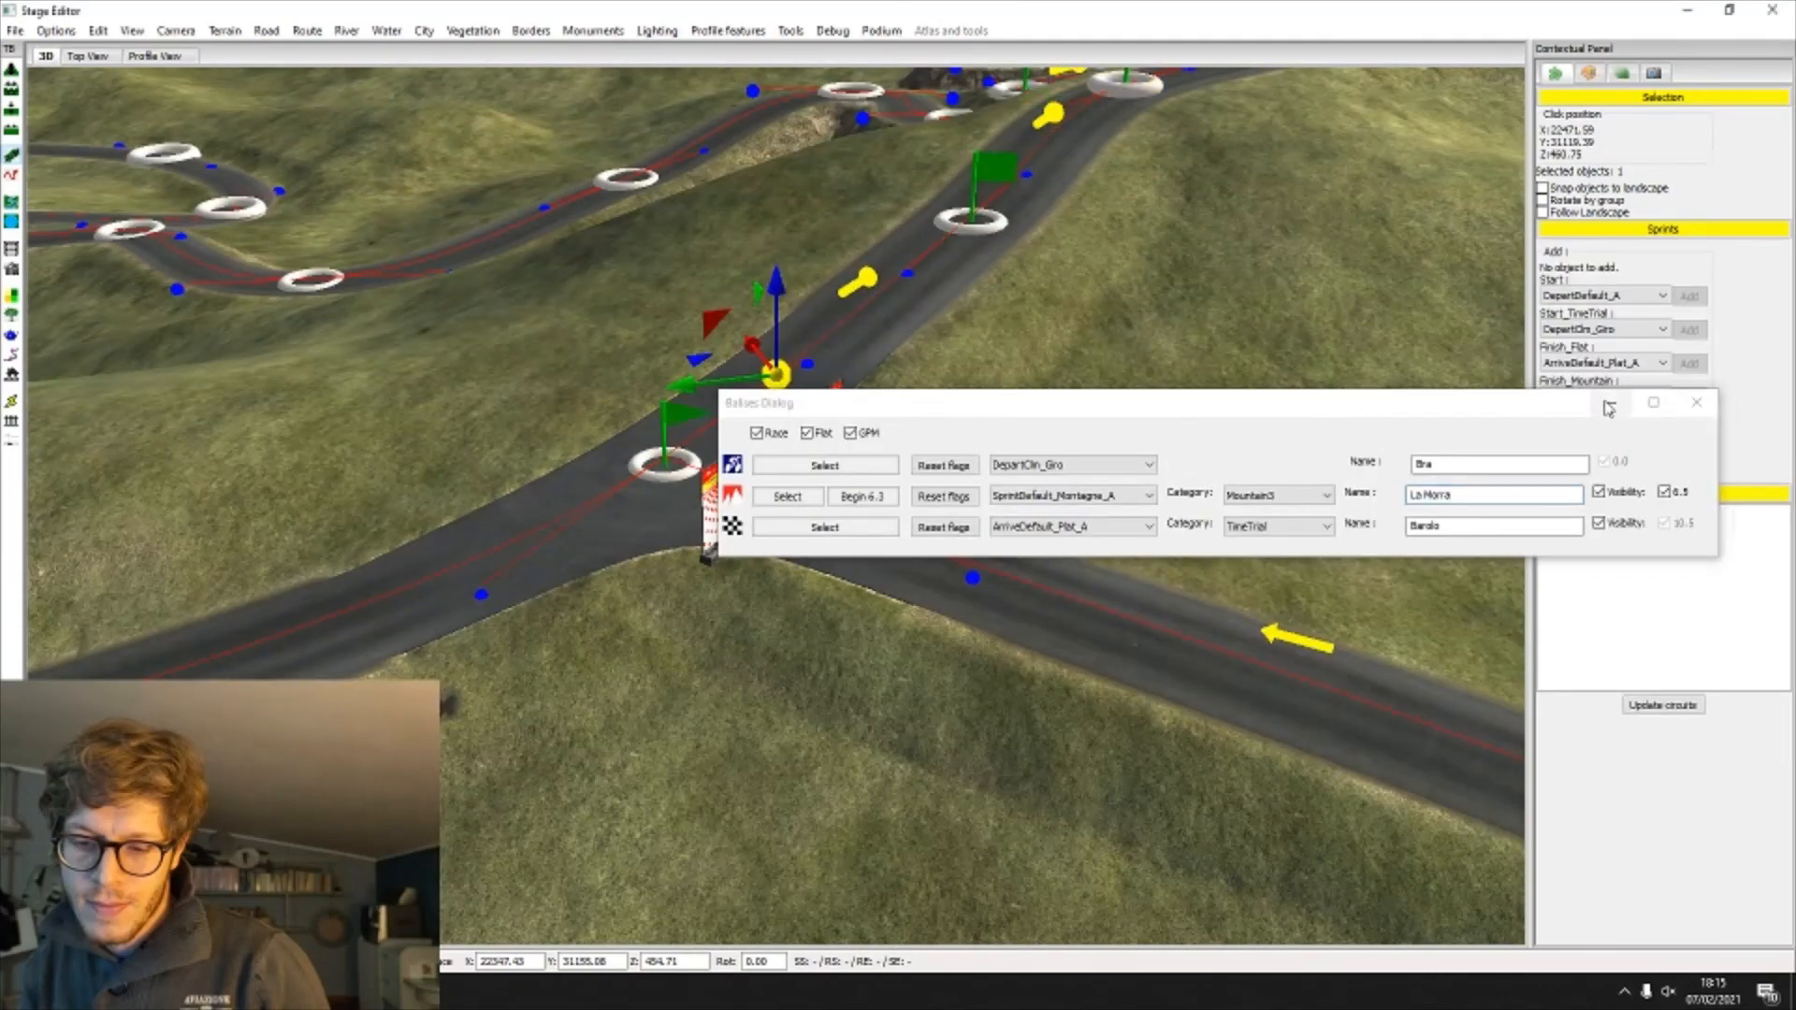
pyautogui.click(1610, 403)
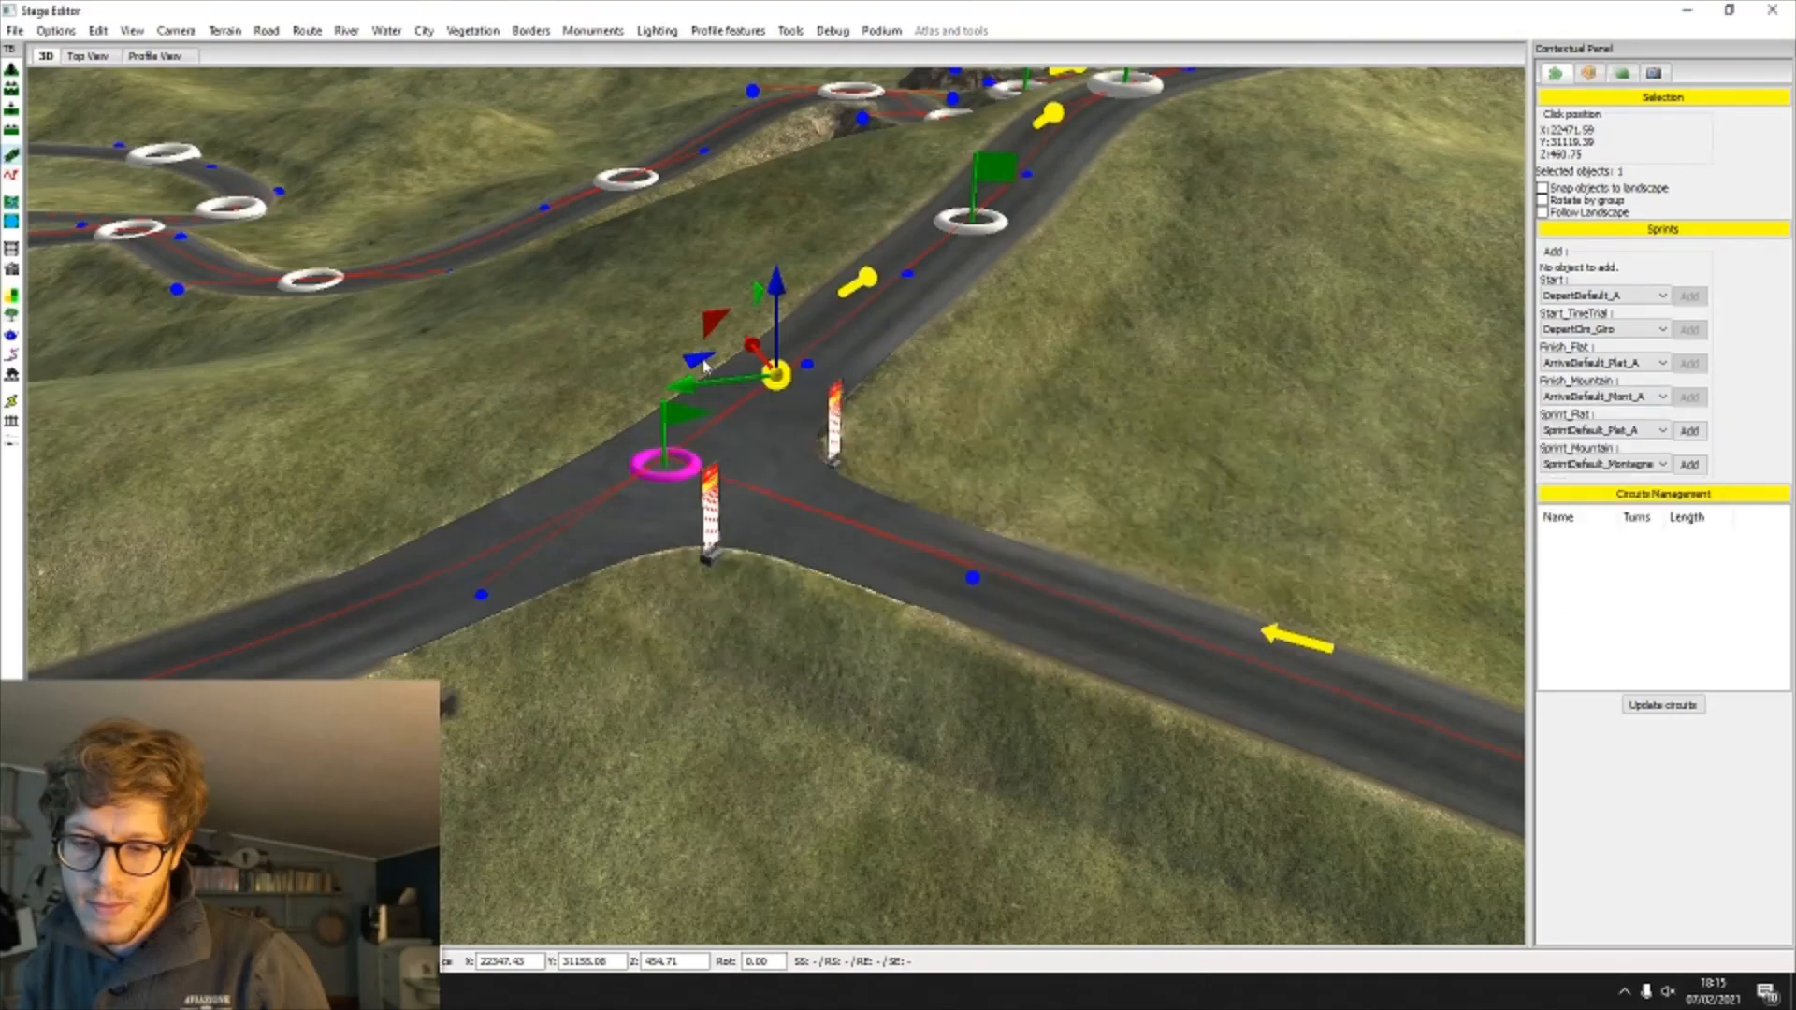
pyautogui.moveTo(700, 369); pyautogui.dragTo(1253, 625)
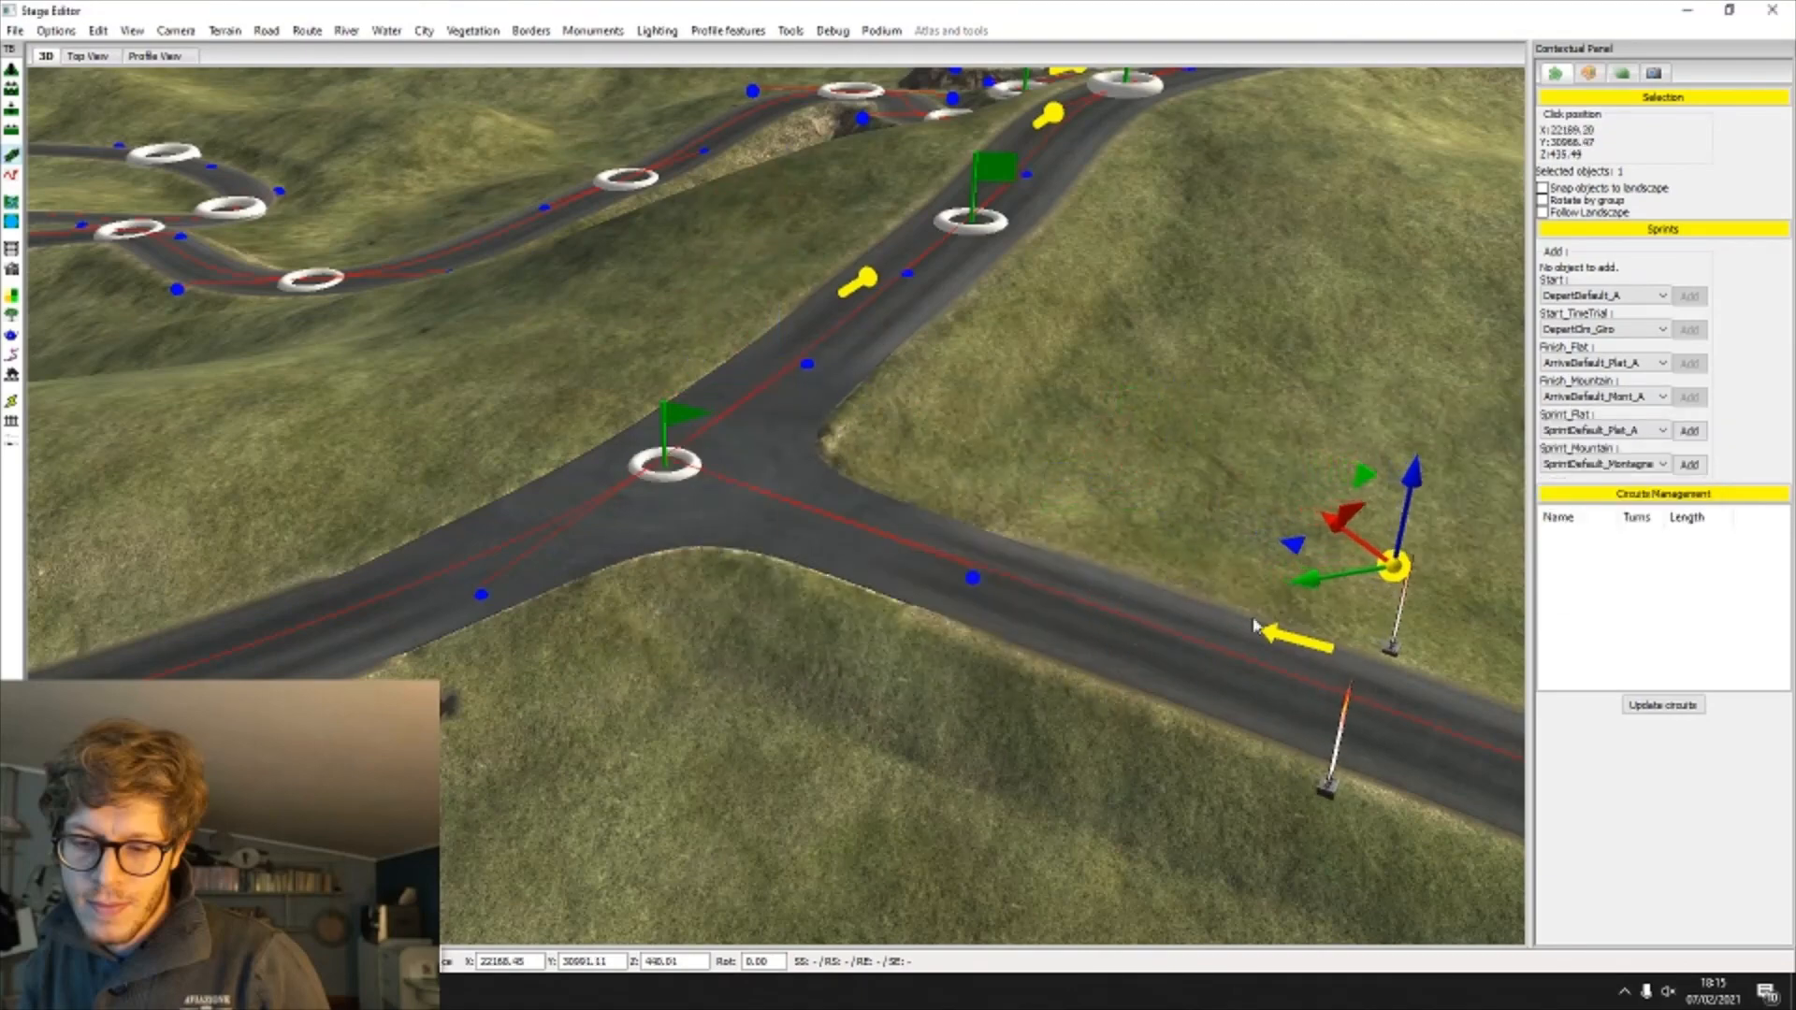
# Step: Inspect the 1 km summit banners beside the approach road and delete them
pyautogui.moveTo(1253, 625); pyautogui.dragTo(1035, 585, button='middle')
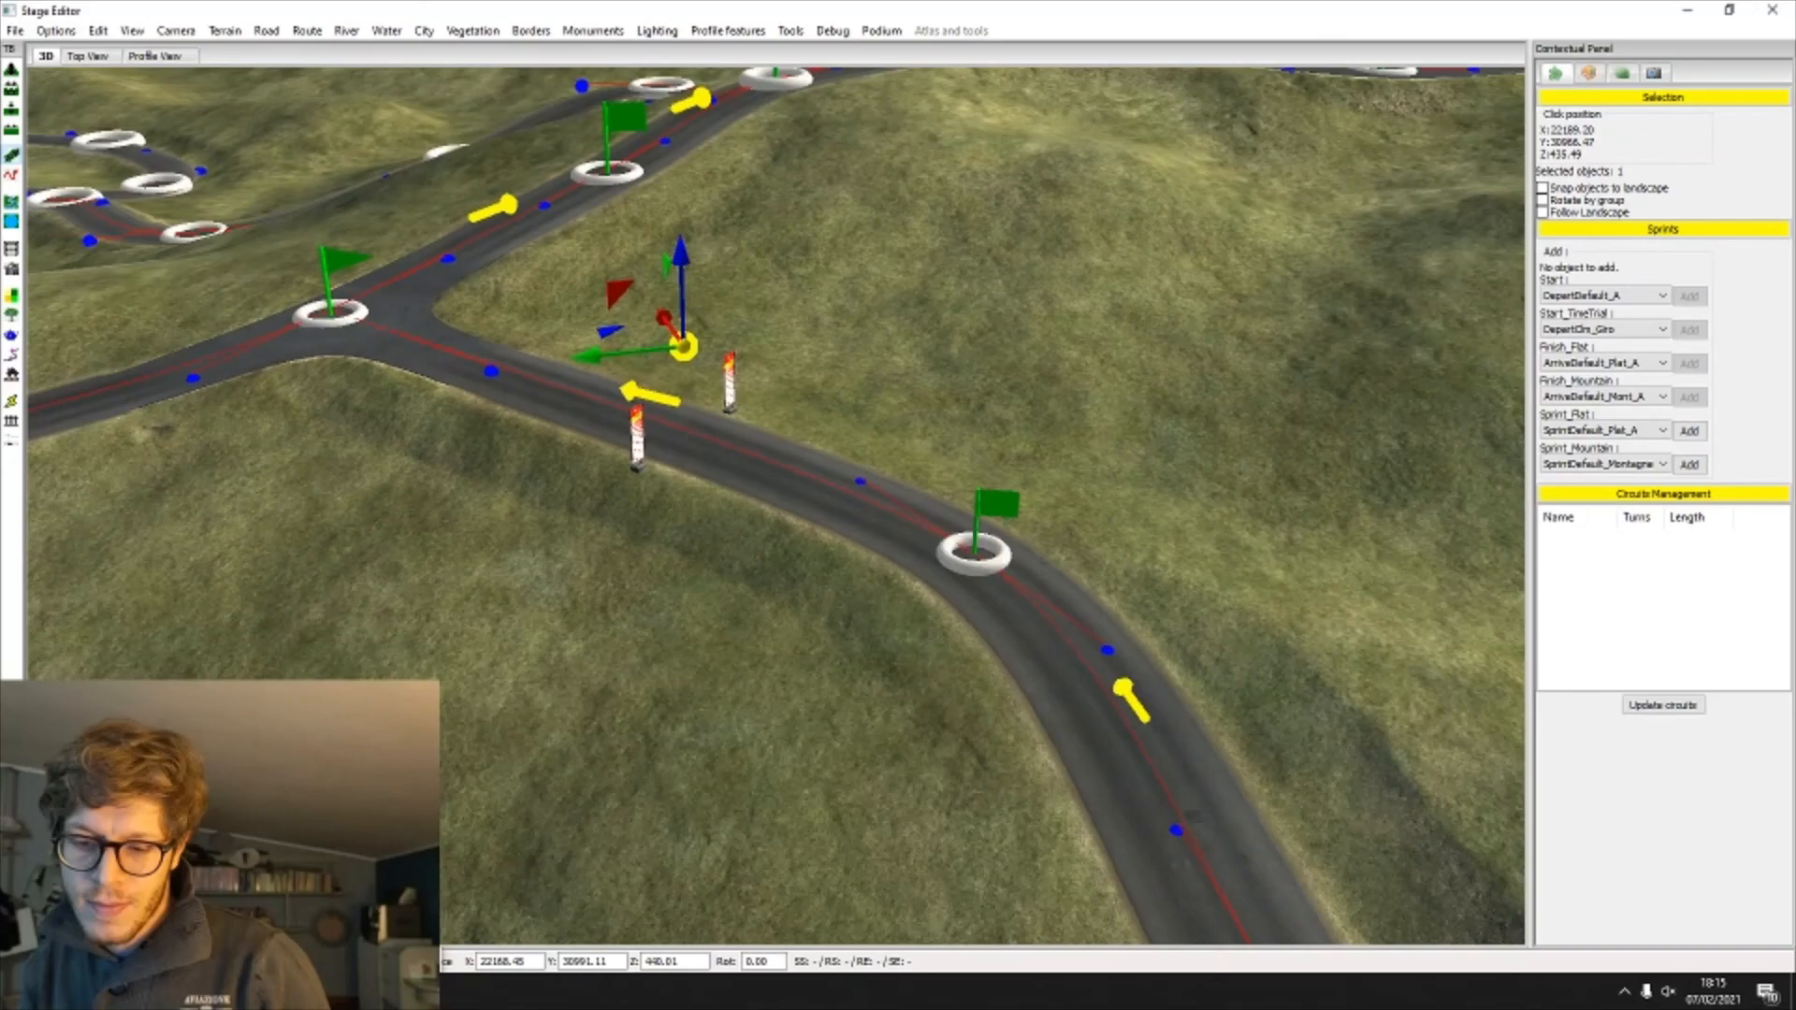
pyautogui.scroll(5, 825, 380)
pyautogui.moveTo(825, 380); pyautogui.dragTo(675, 371, button='right')
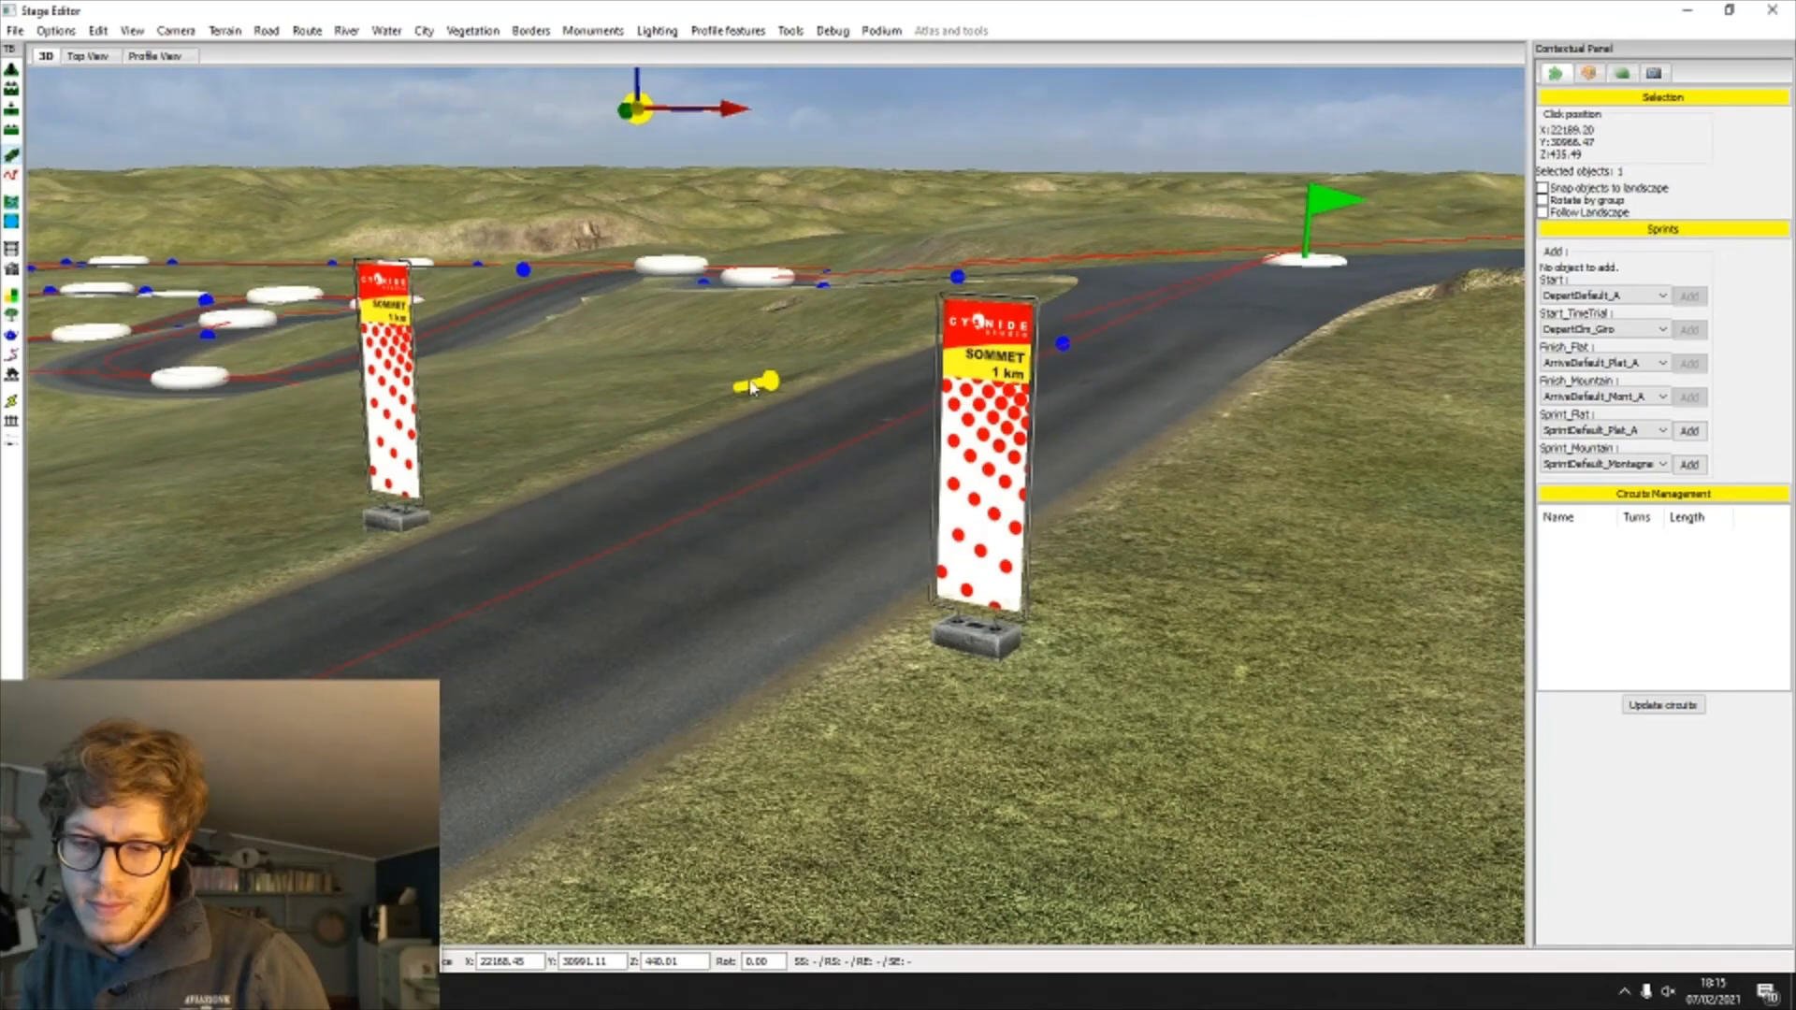
pyautogui.moveTo(753, 387); pyautogui.dragTo(940, 387, button='right')
pyautogui.scroll(-3, 878, 380)
pyautogui.scroll(-4, 940, 386)
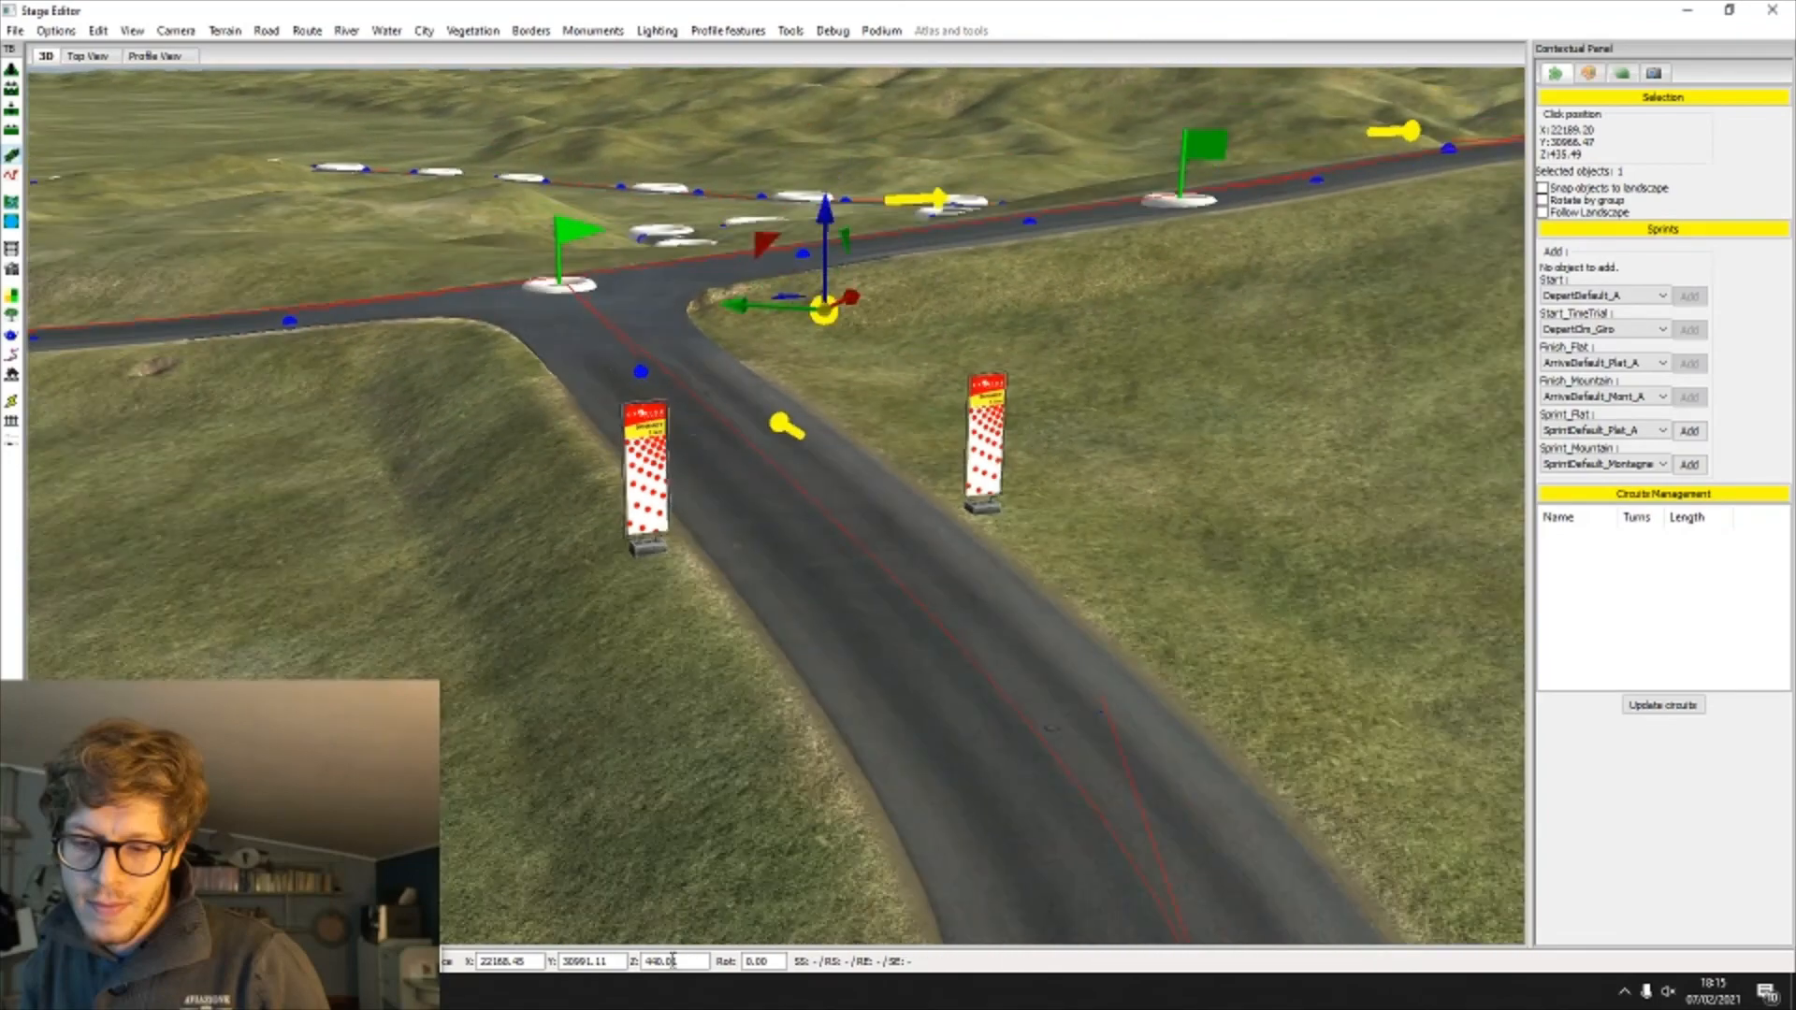
pyautogui.moveTo(603, 748); pyautogui.dragTo(724, 732, button='right')
pyautogui.press('Delete')
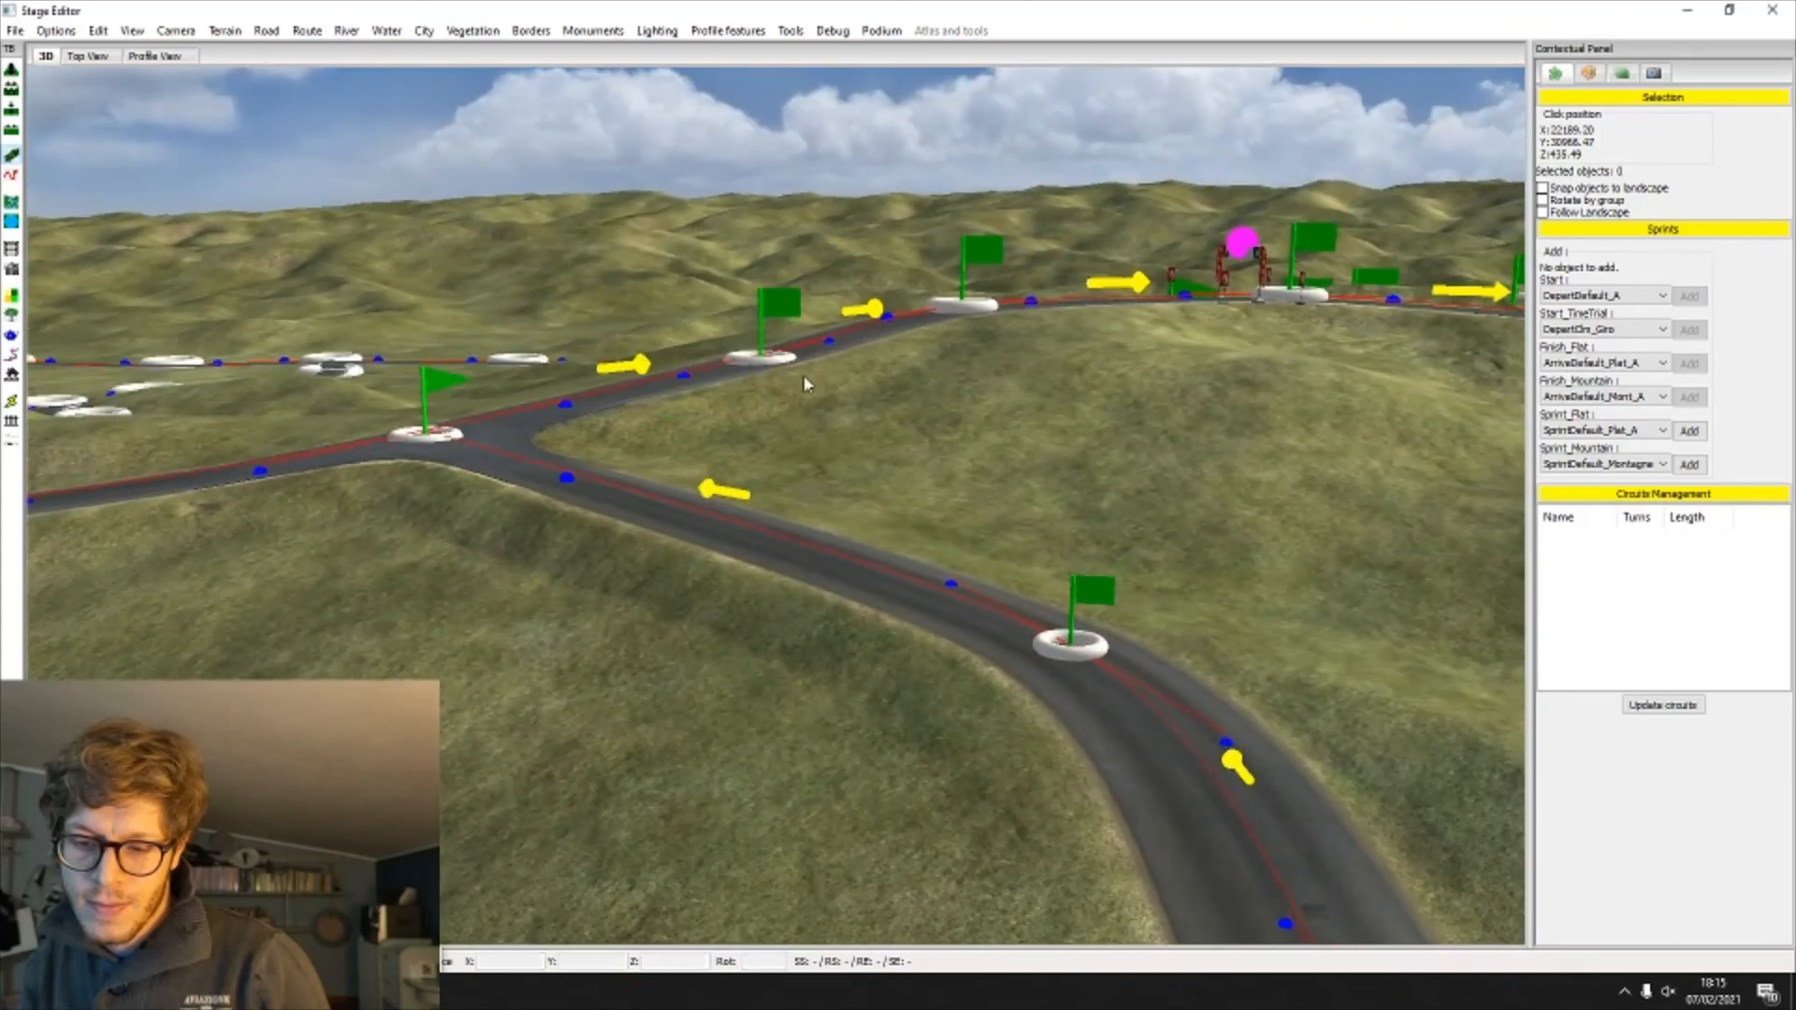
# Step: Close the sprint objects dialog, rerun the stage check and close its report
pyautogui.click(728, 31)
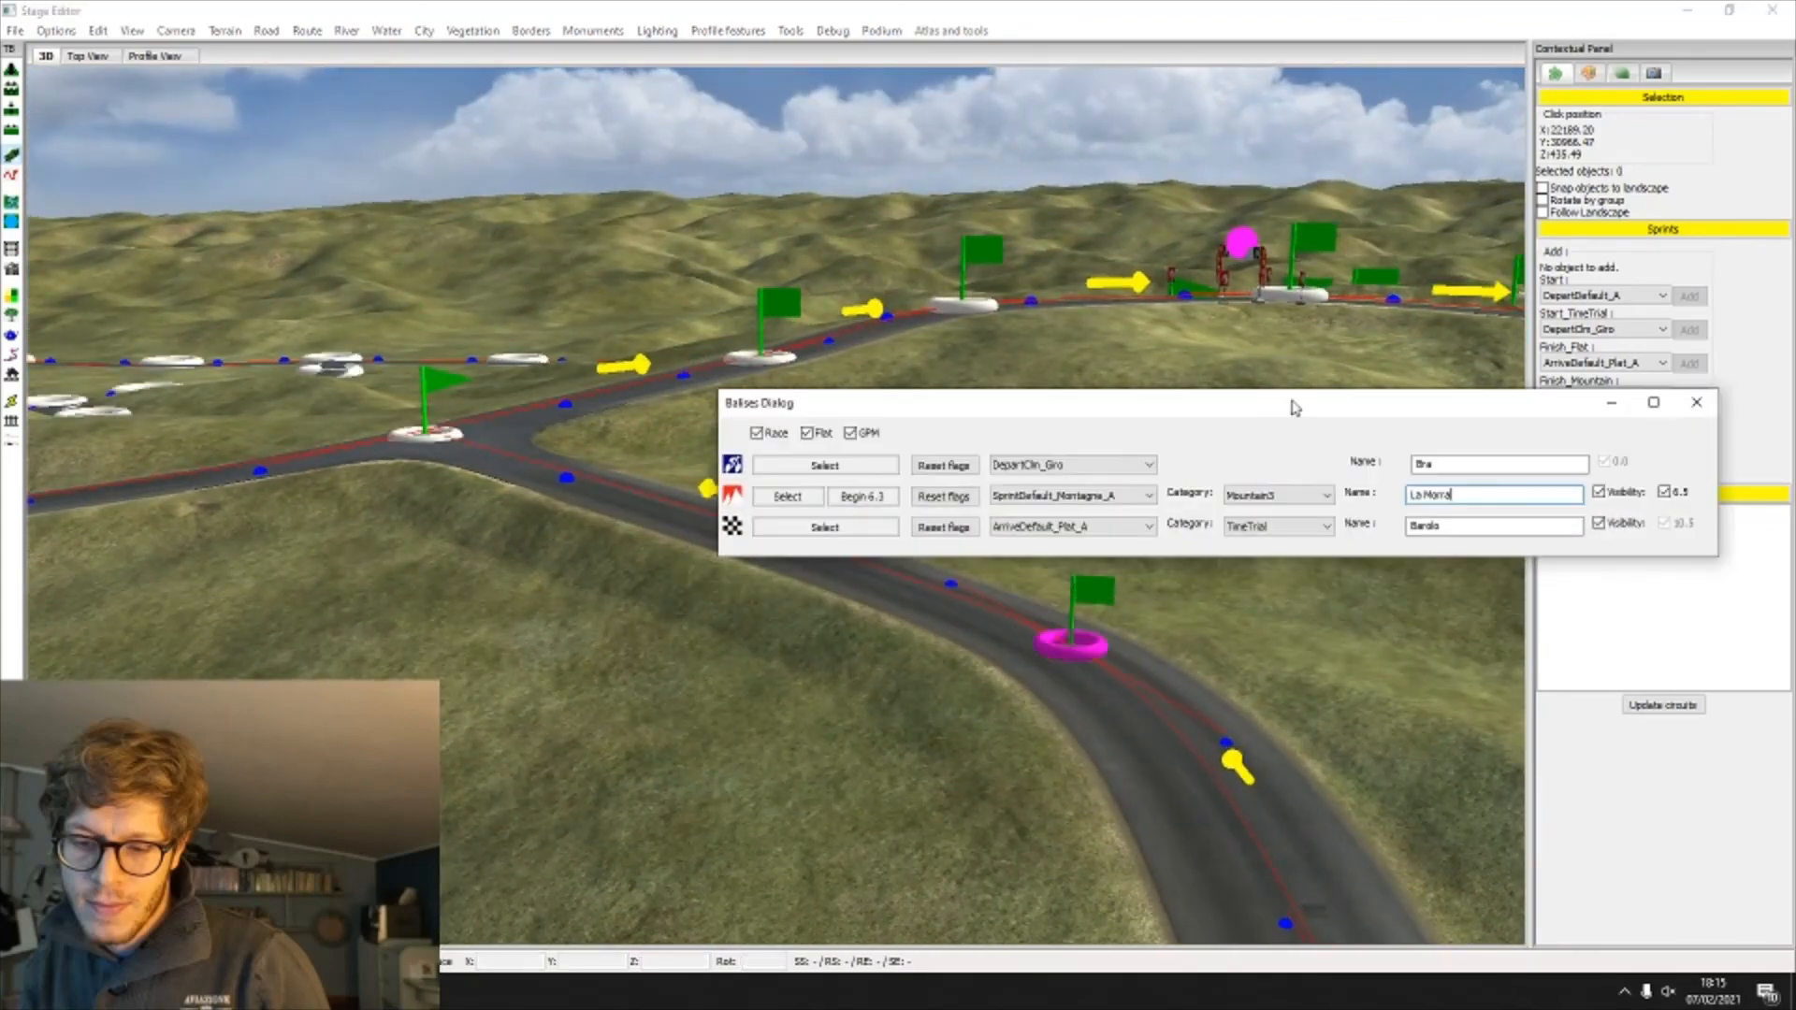
pyautogui.click(1708, 401)
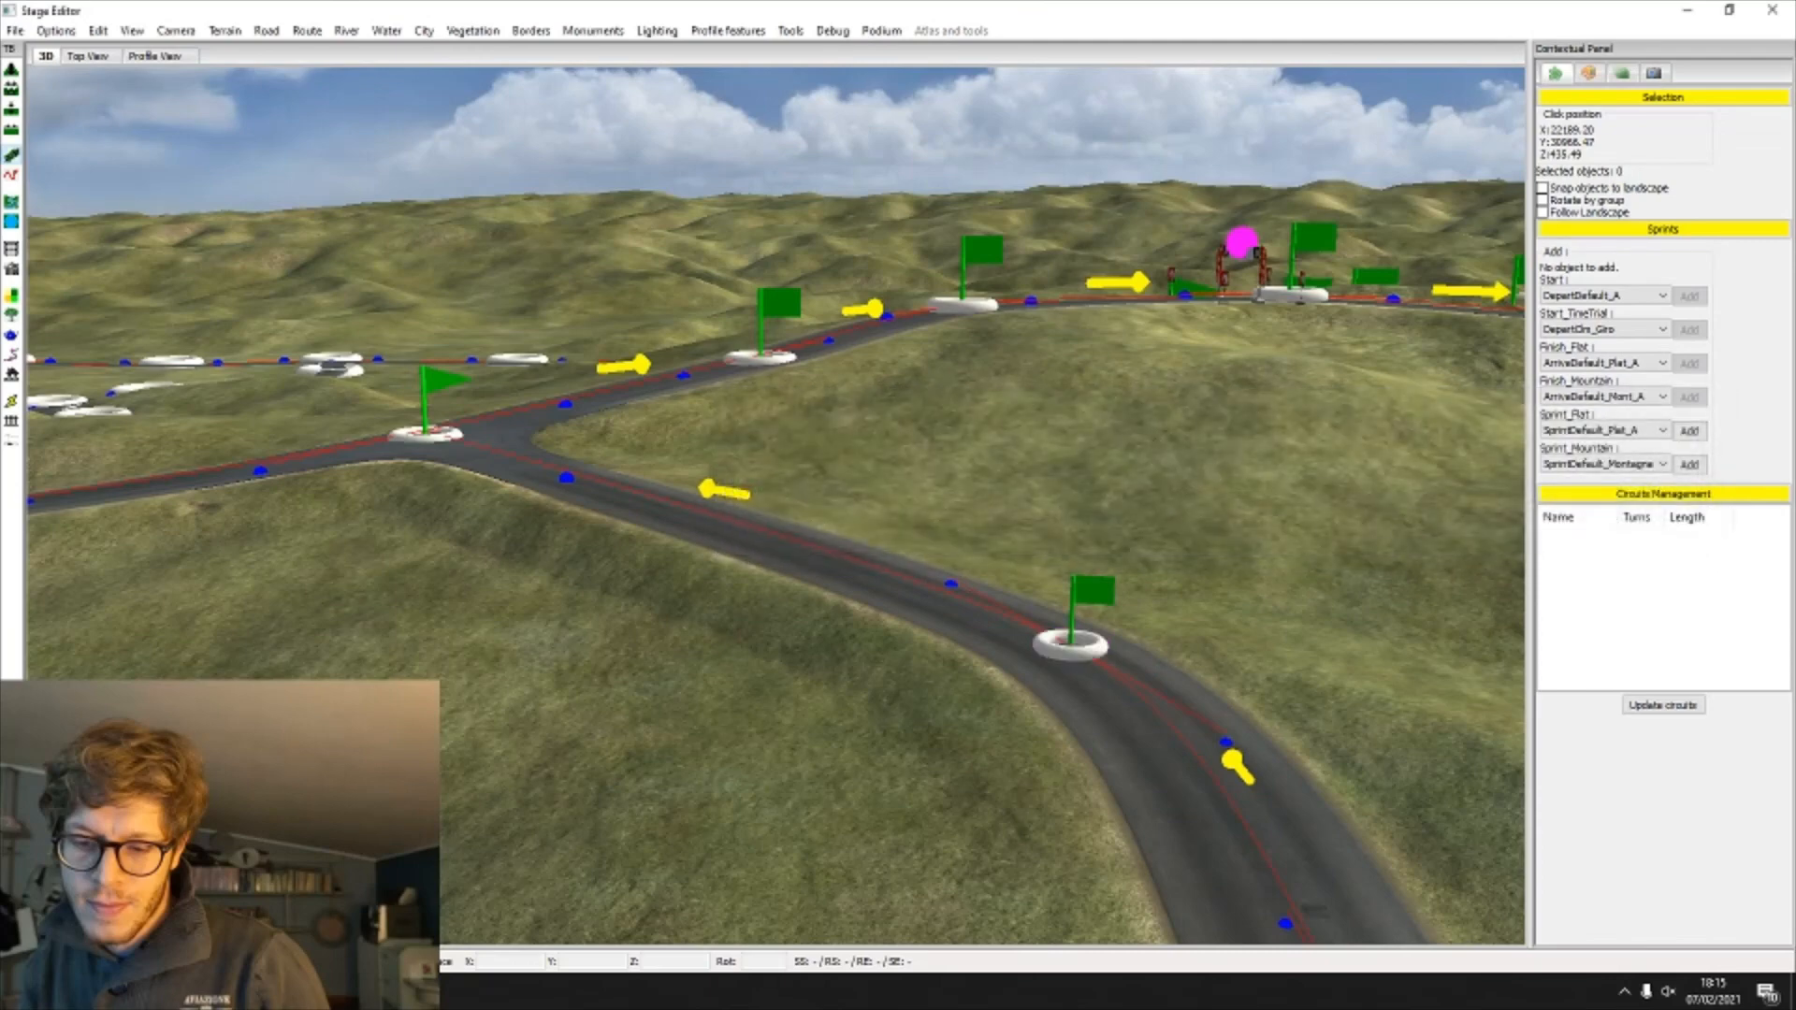
pyautogui.click(989, 440)
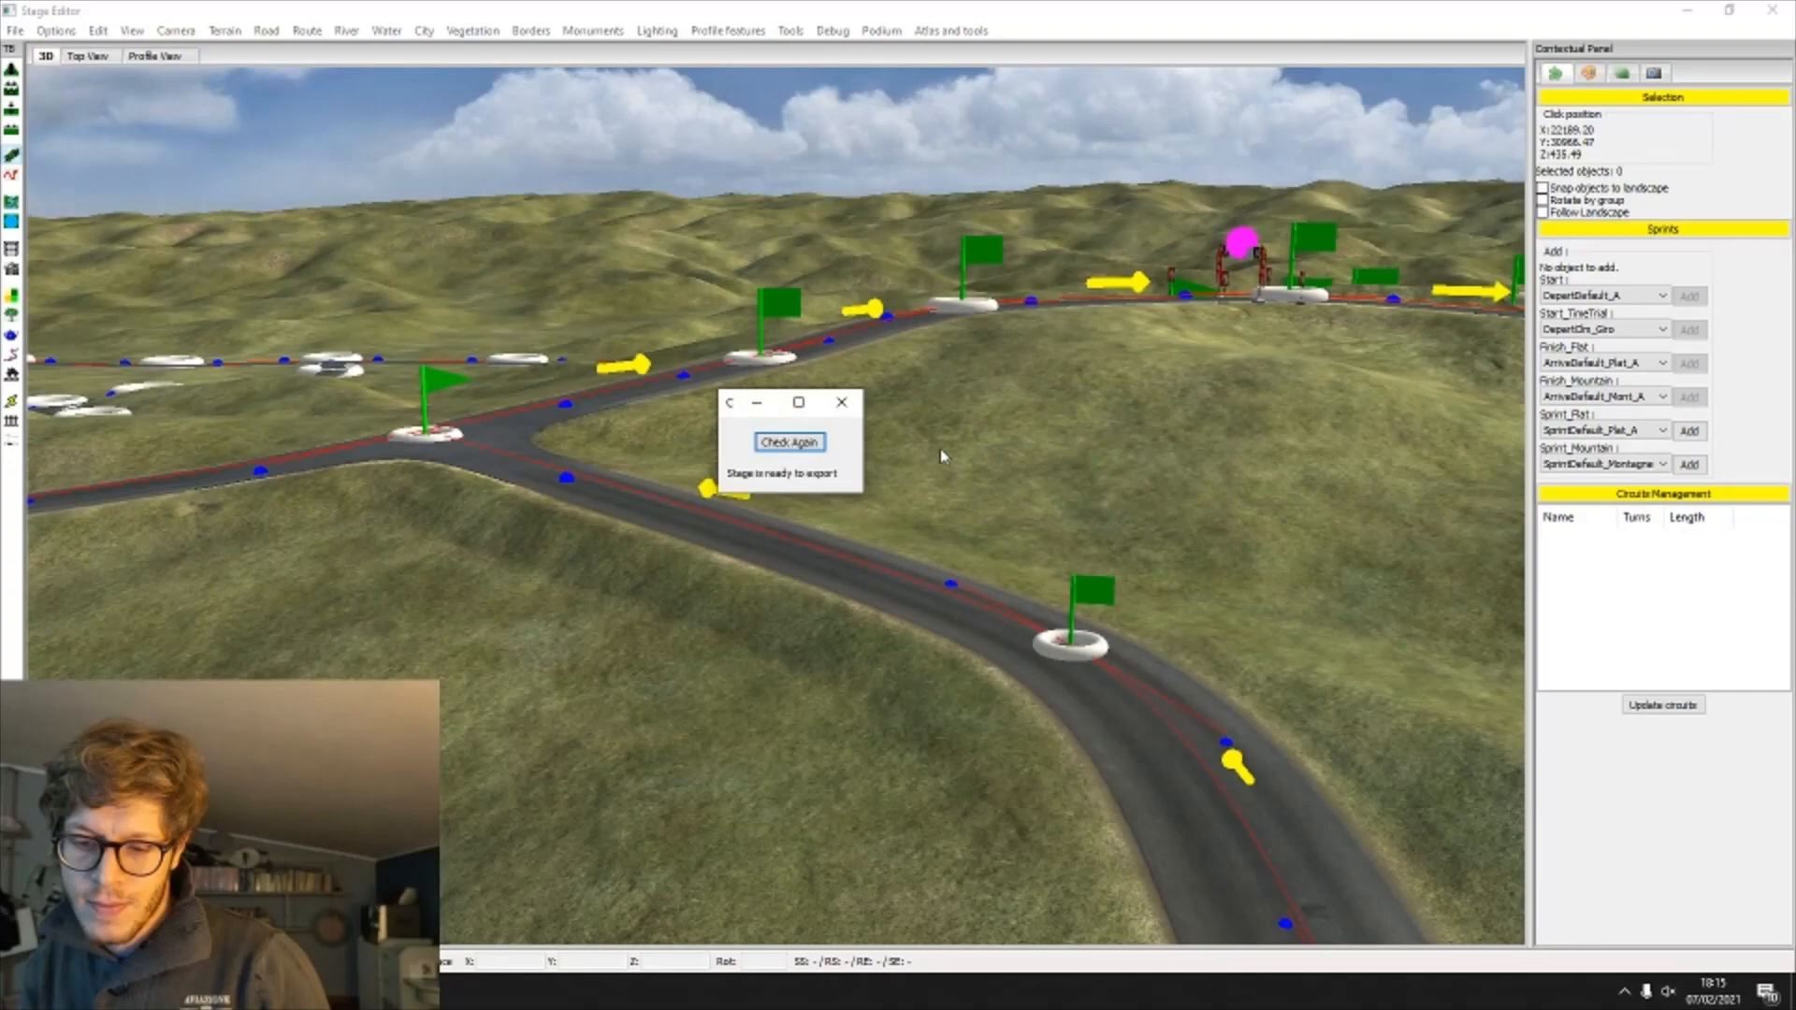
pyautogui.click(842, 402)
pyautogui.moveTo(1143, 530); pyautogui.dragTo(1534, 503, button='middle')
pyautogui.scroll(-3, 724, 499)
pyautogui.moveTo(724, 499); pyautogui.dragTo(204, 483, button='middle')
pyautogui.scroll(2, 205, 484)
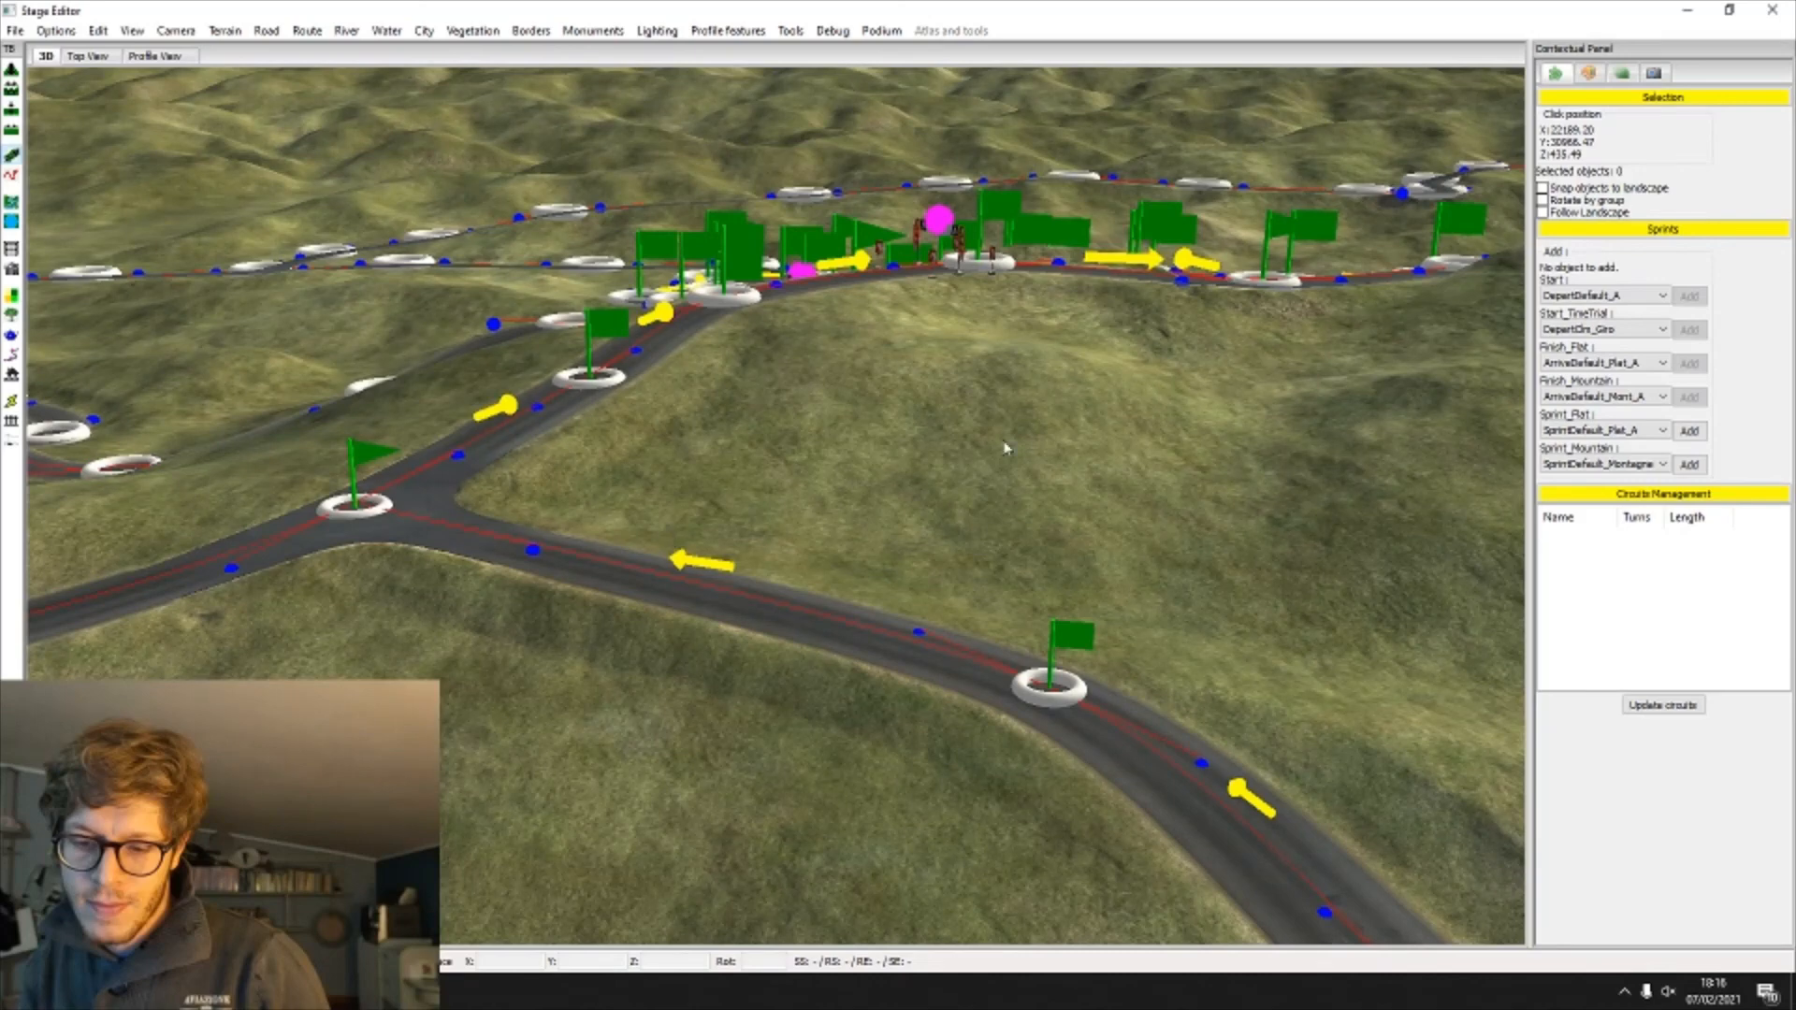
pyautogui.moveTo(994, 541); pyautogui.dragTo(745, 545, button='middle')
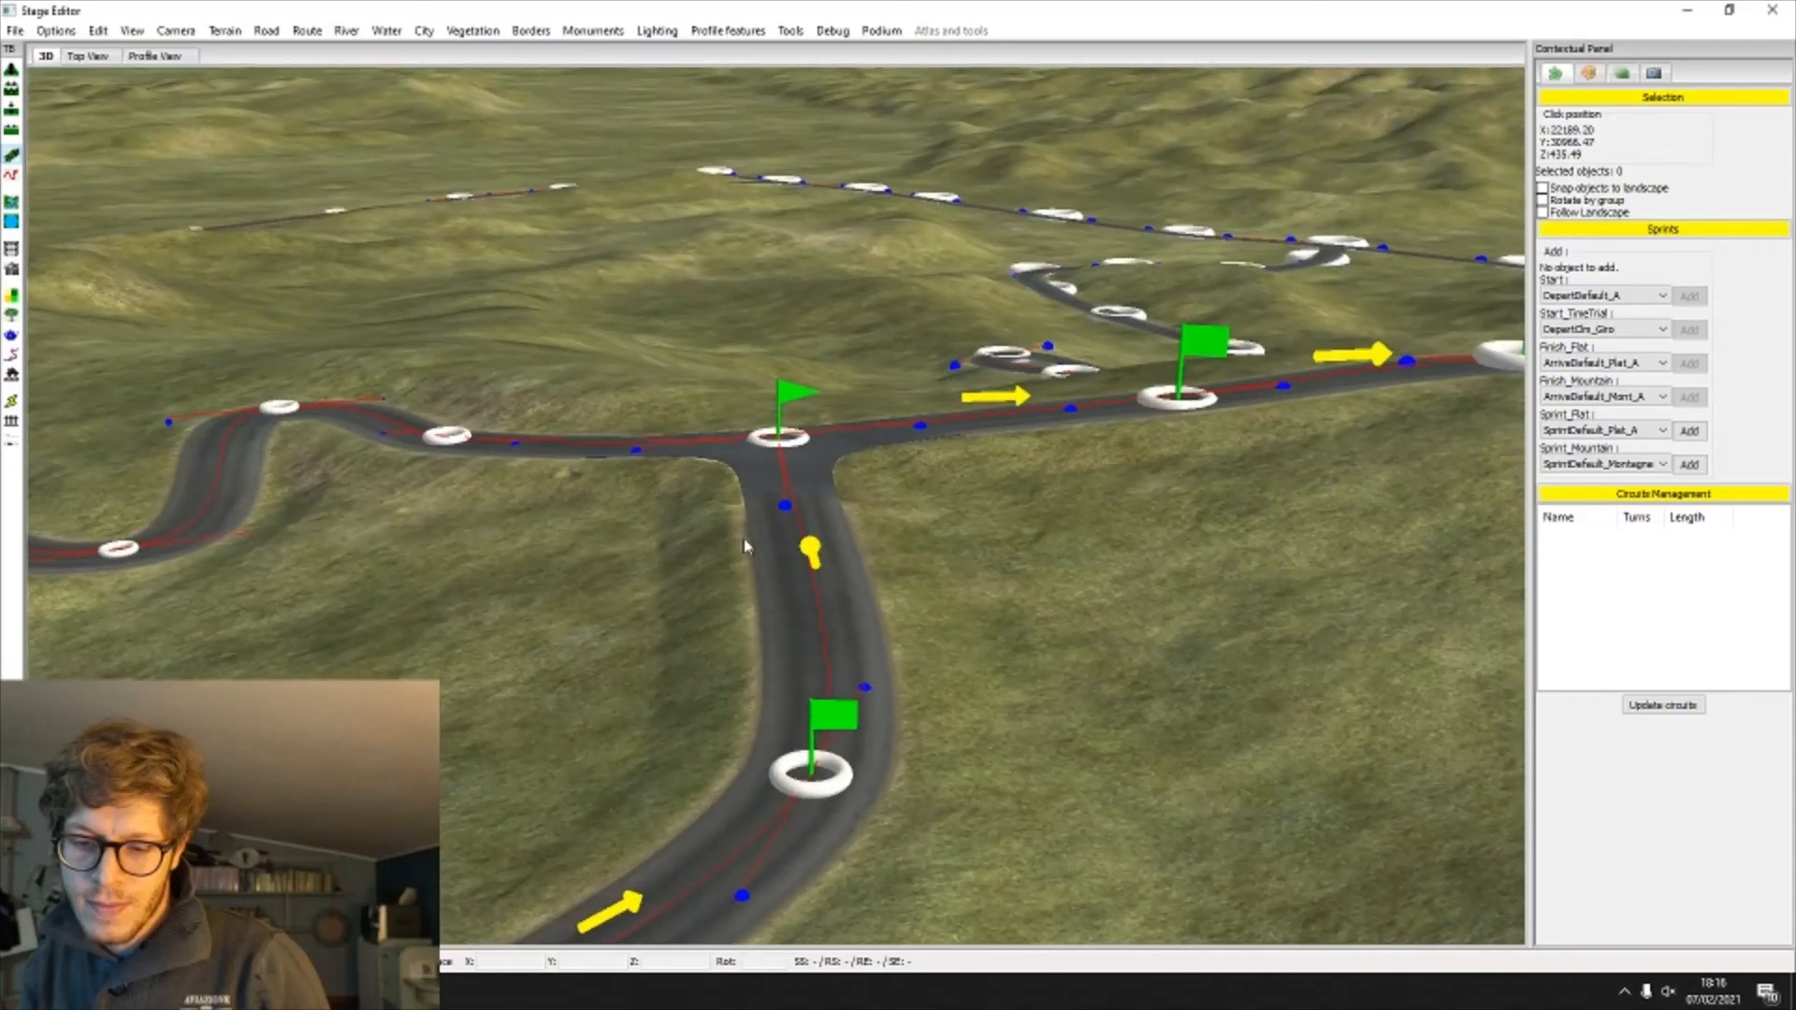